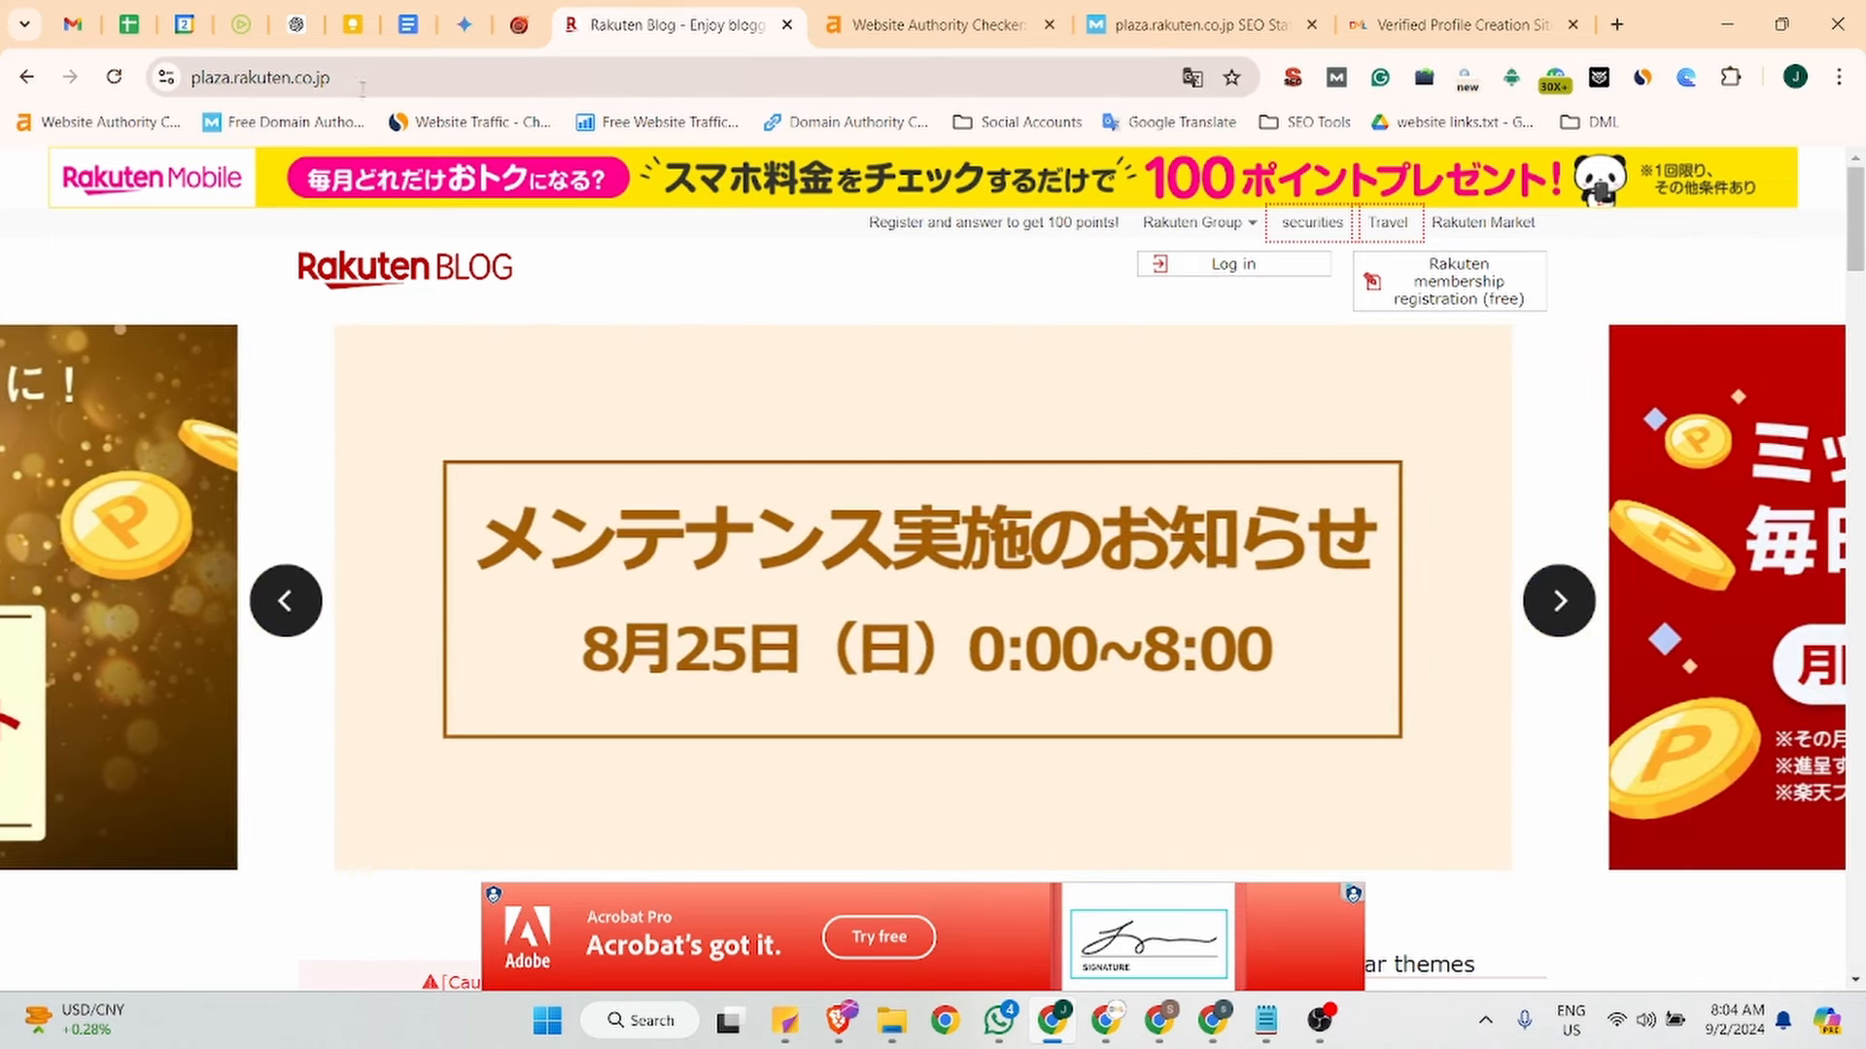
Look over the Rakuten Blog homepage at plaza.rakuten.co.jp, including its featured blogs and genre list.
left_click(185, 80)
scroll(505, 467, "down", 10)
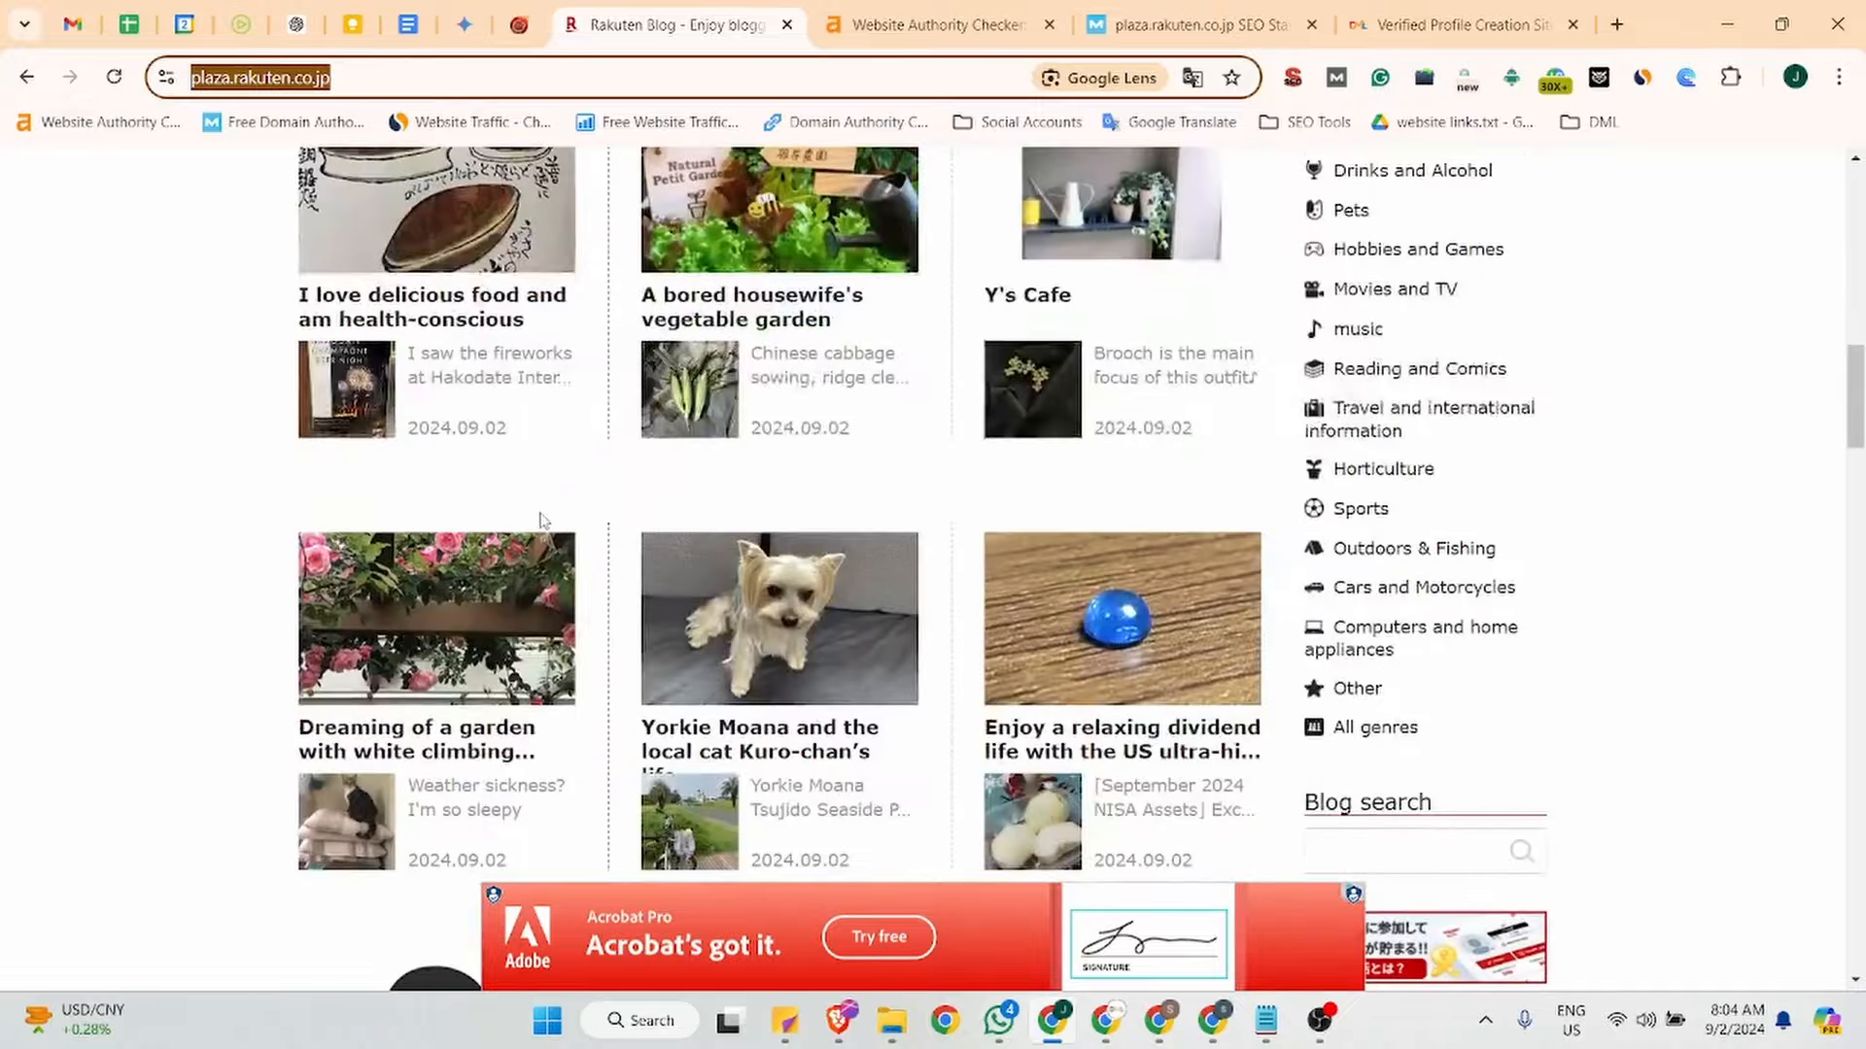
scroll(539, 520, "up", 10)
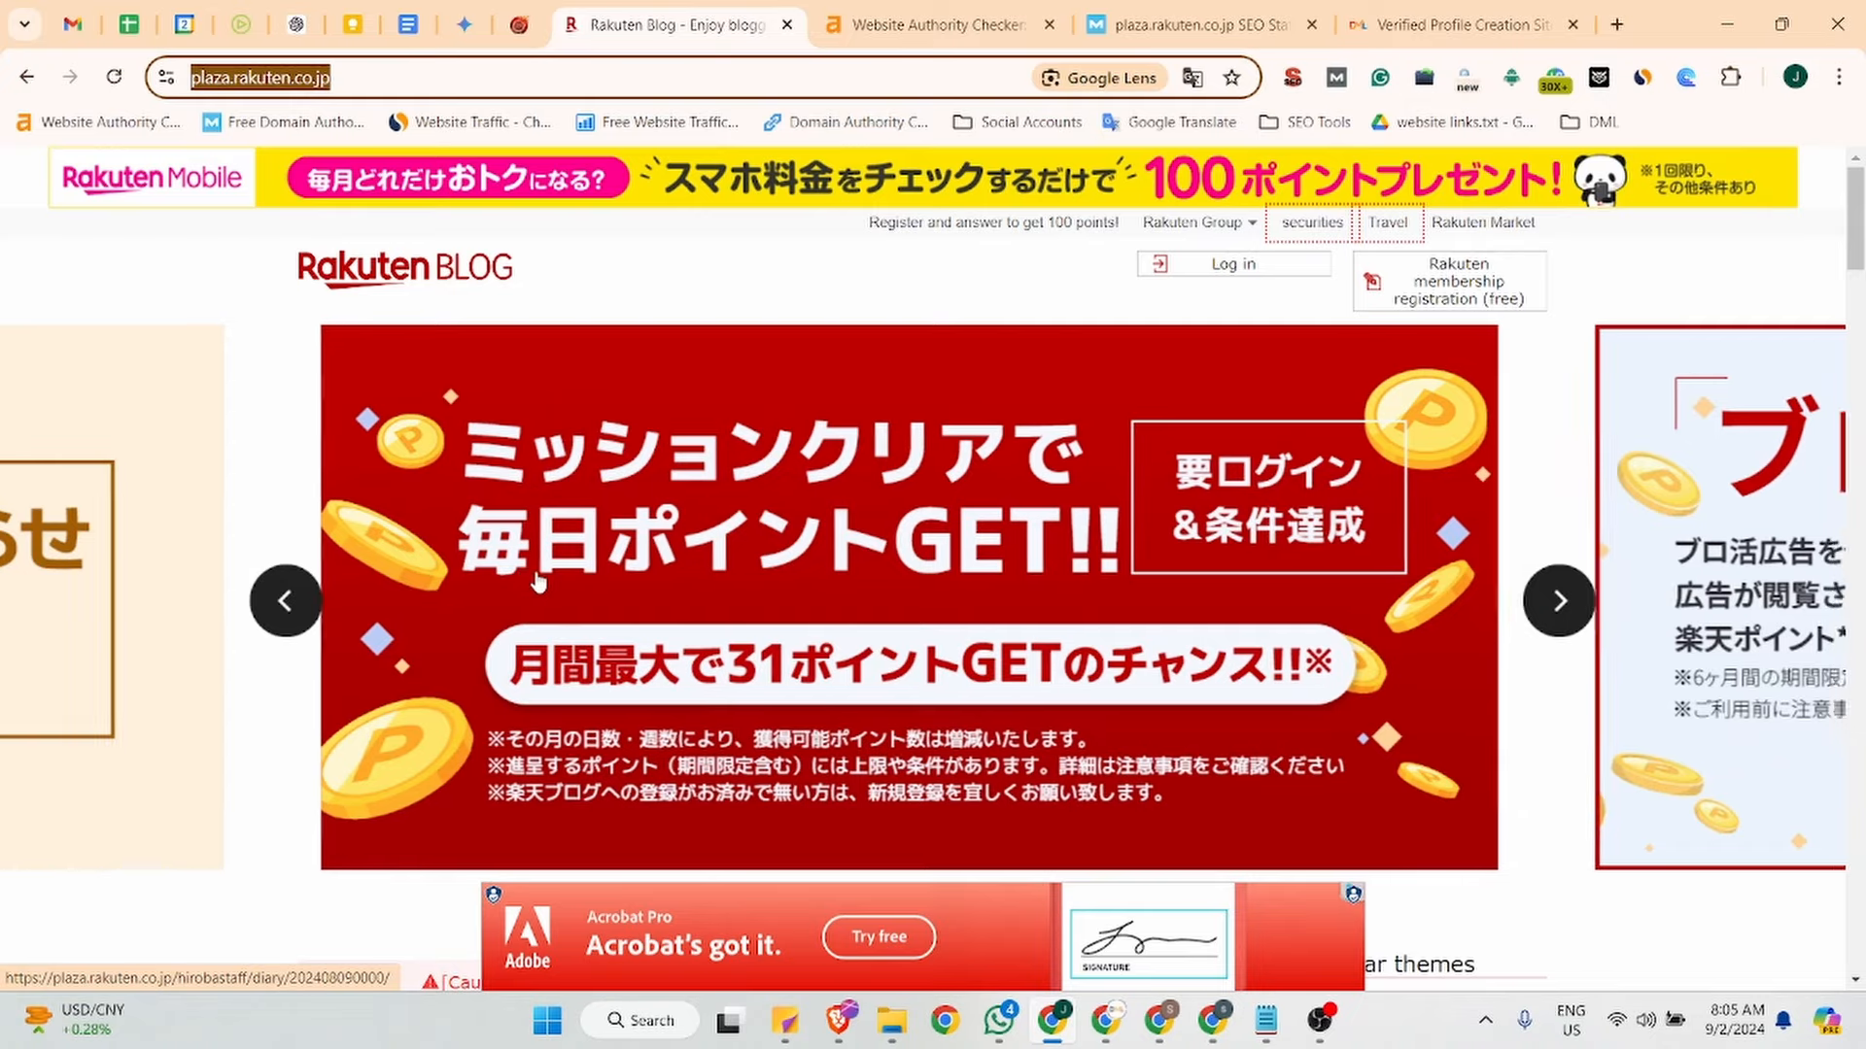
Check plaza.rakuten.co.jp's Domain Rating on Ahrefs and its Domain Authority and Spam Score on Moz.
left_click(896, 12)
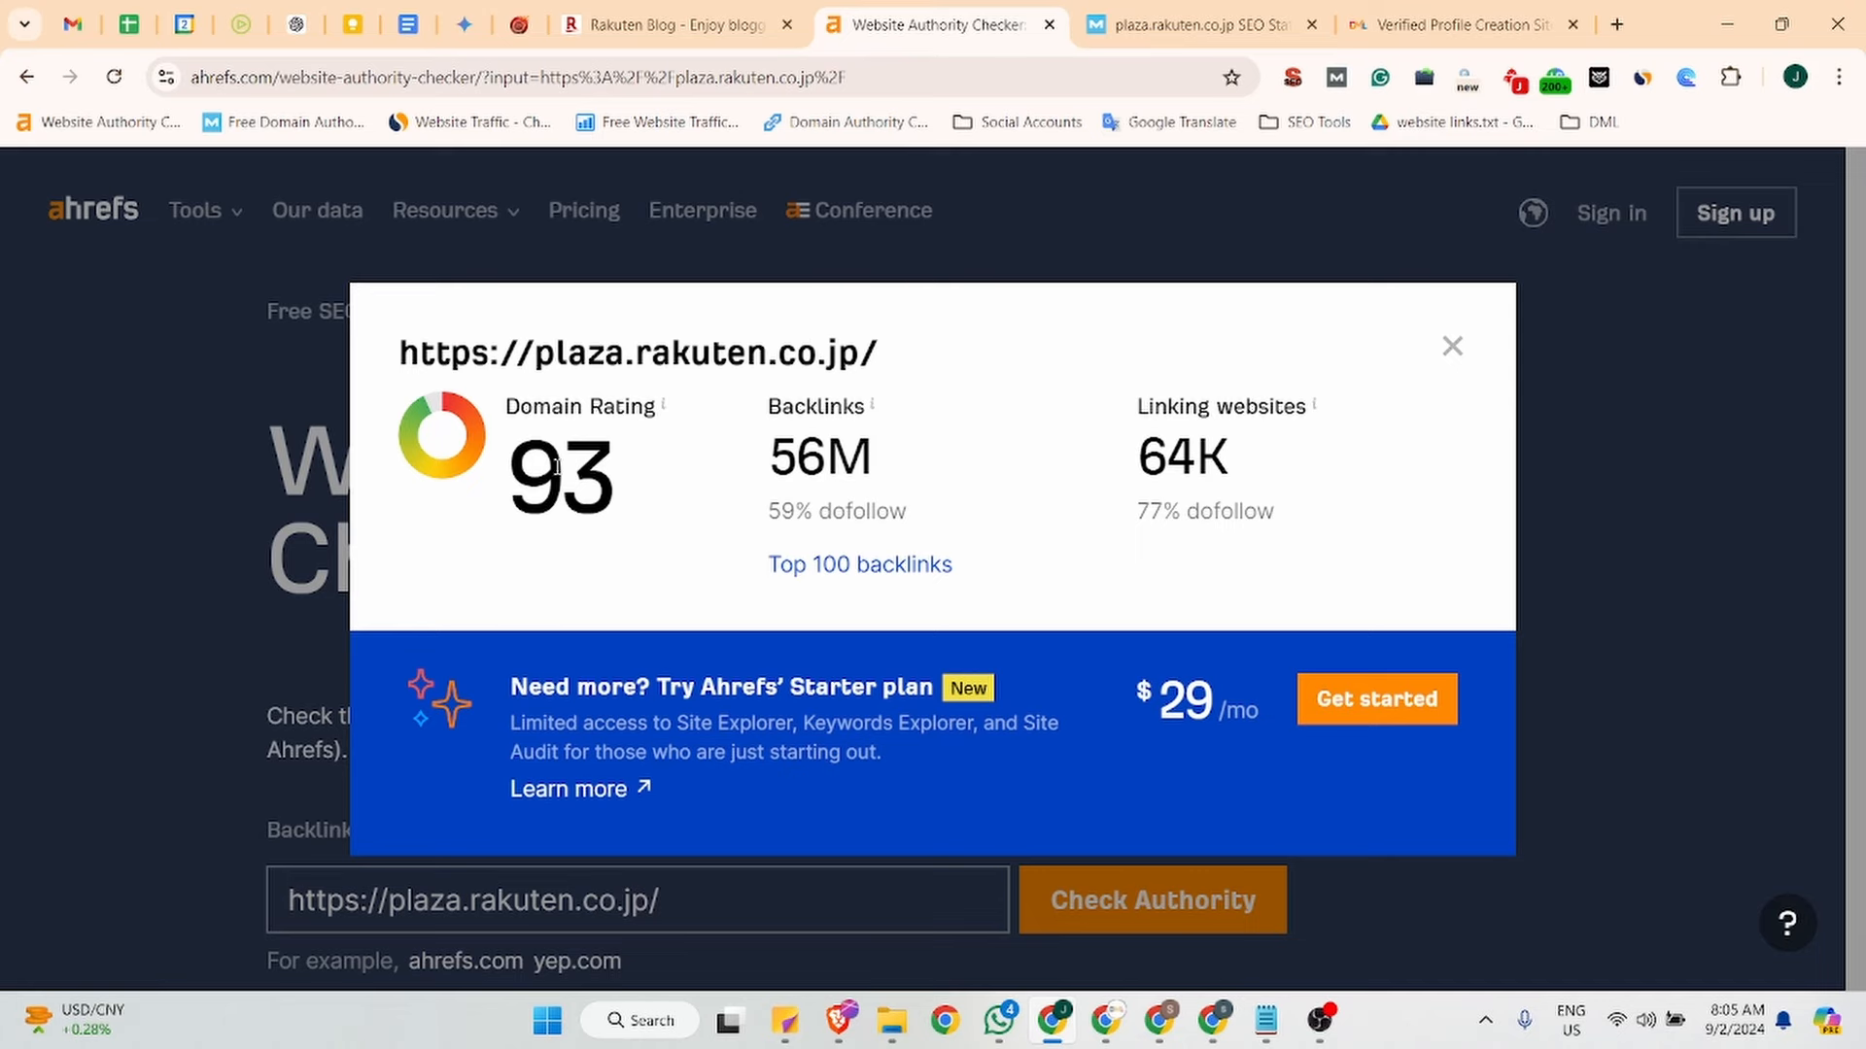
left_click(1257, 9)
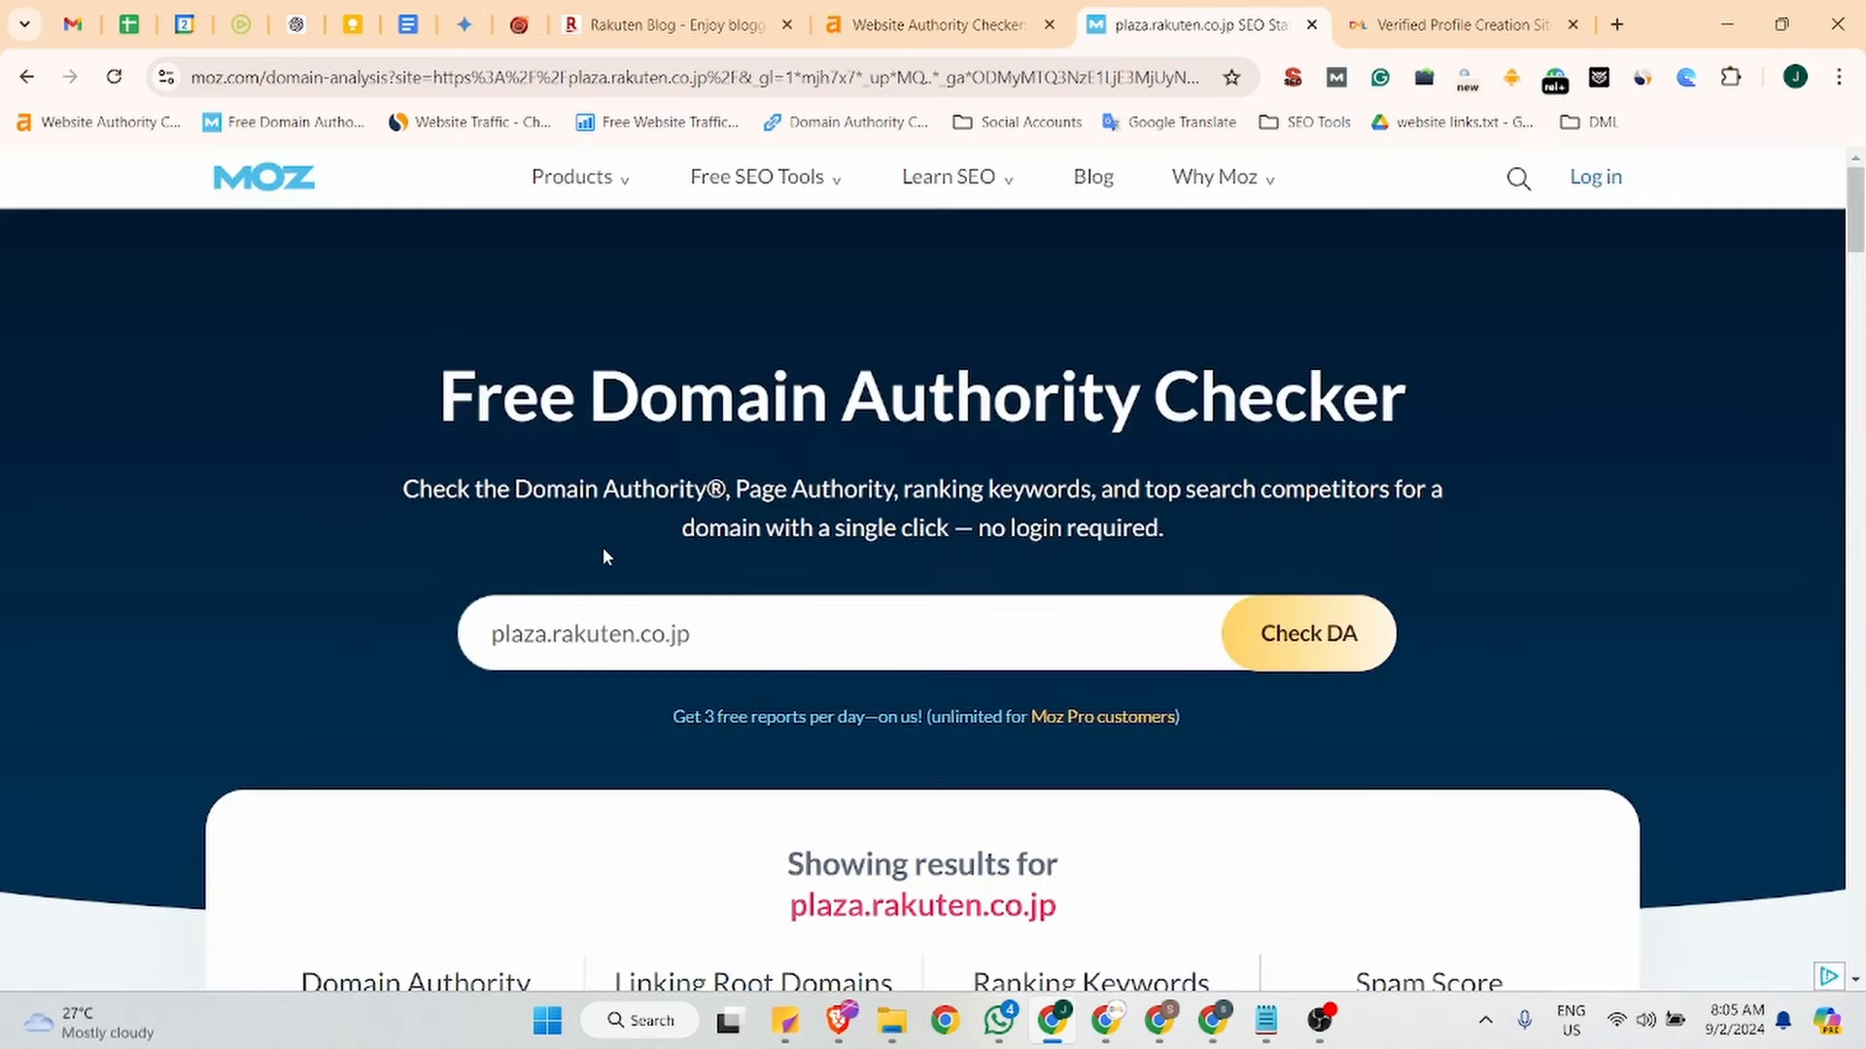
scroll(602, 546, "down", 5)
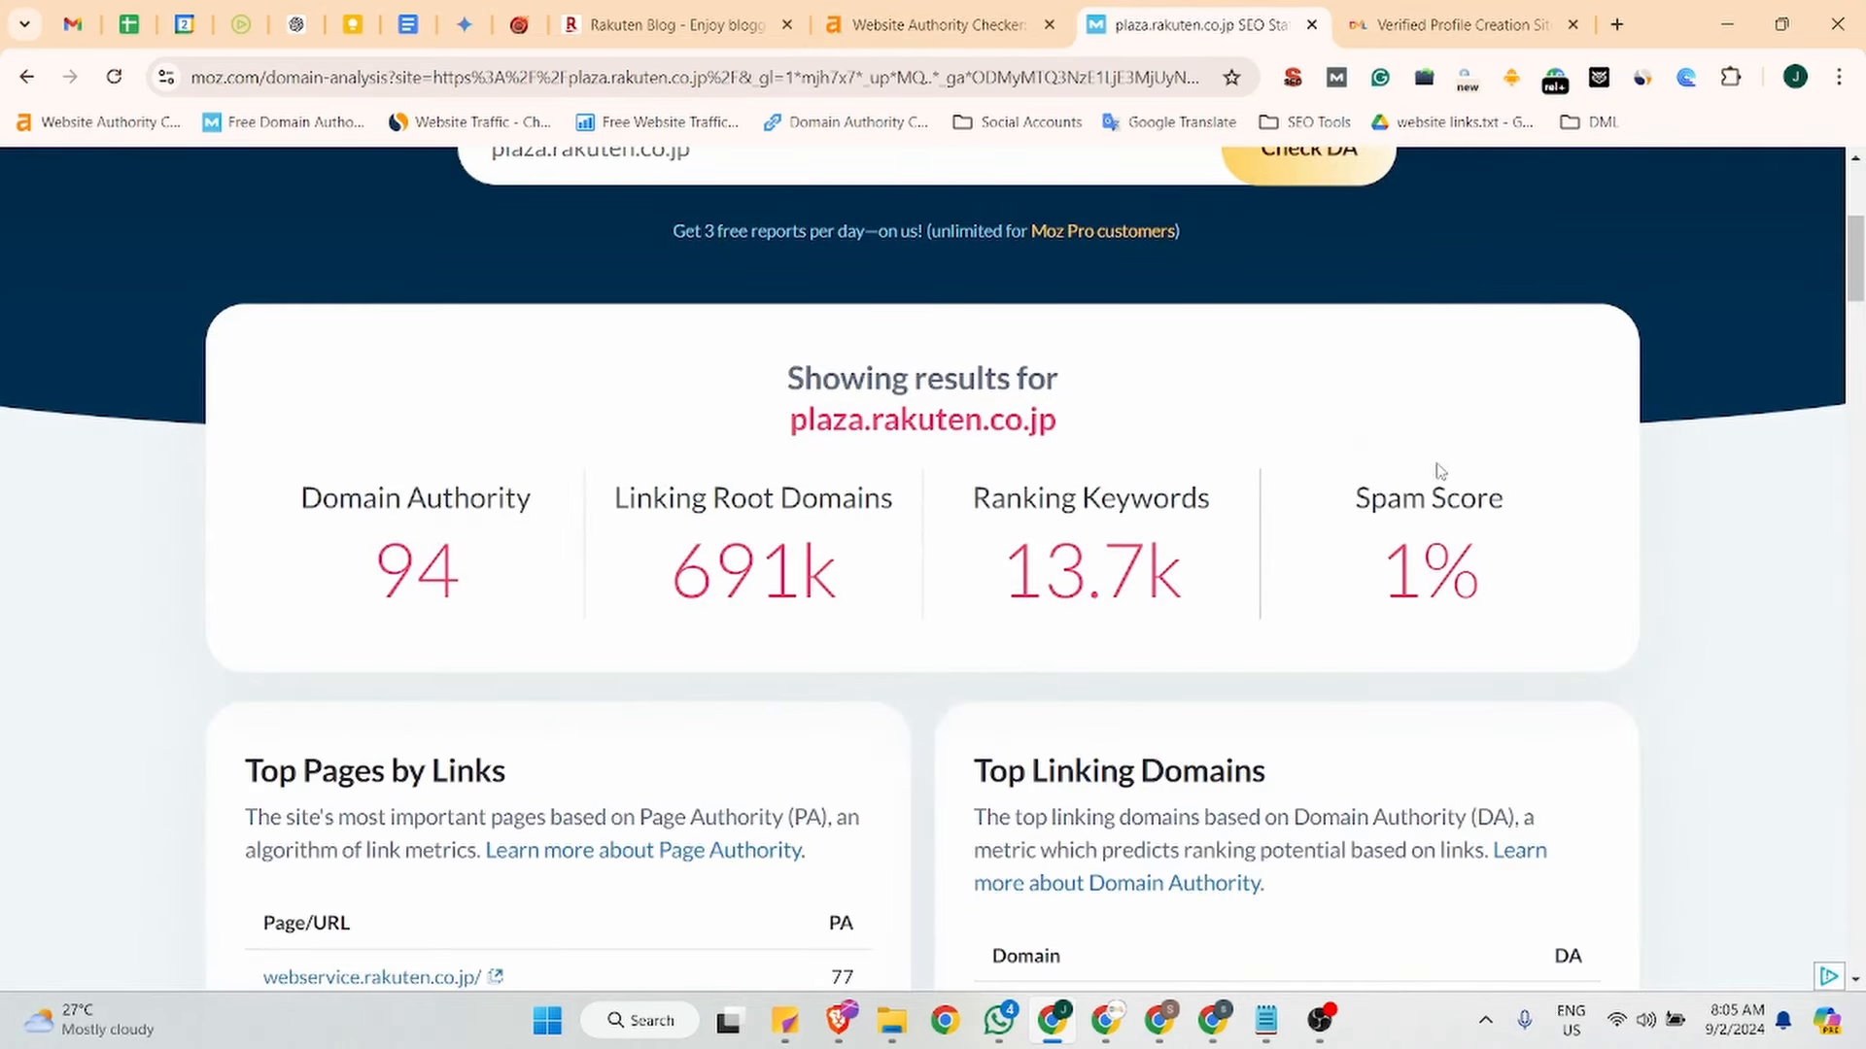
left_click_drag(1378, 581, 1483, 580)
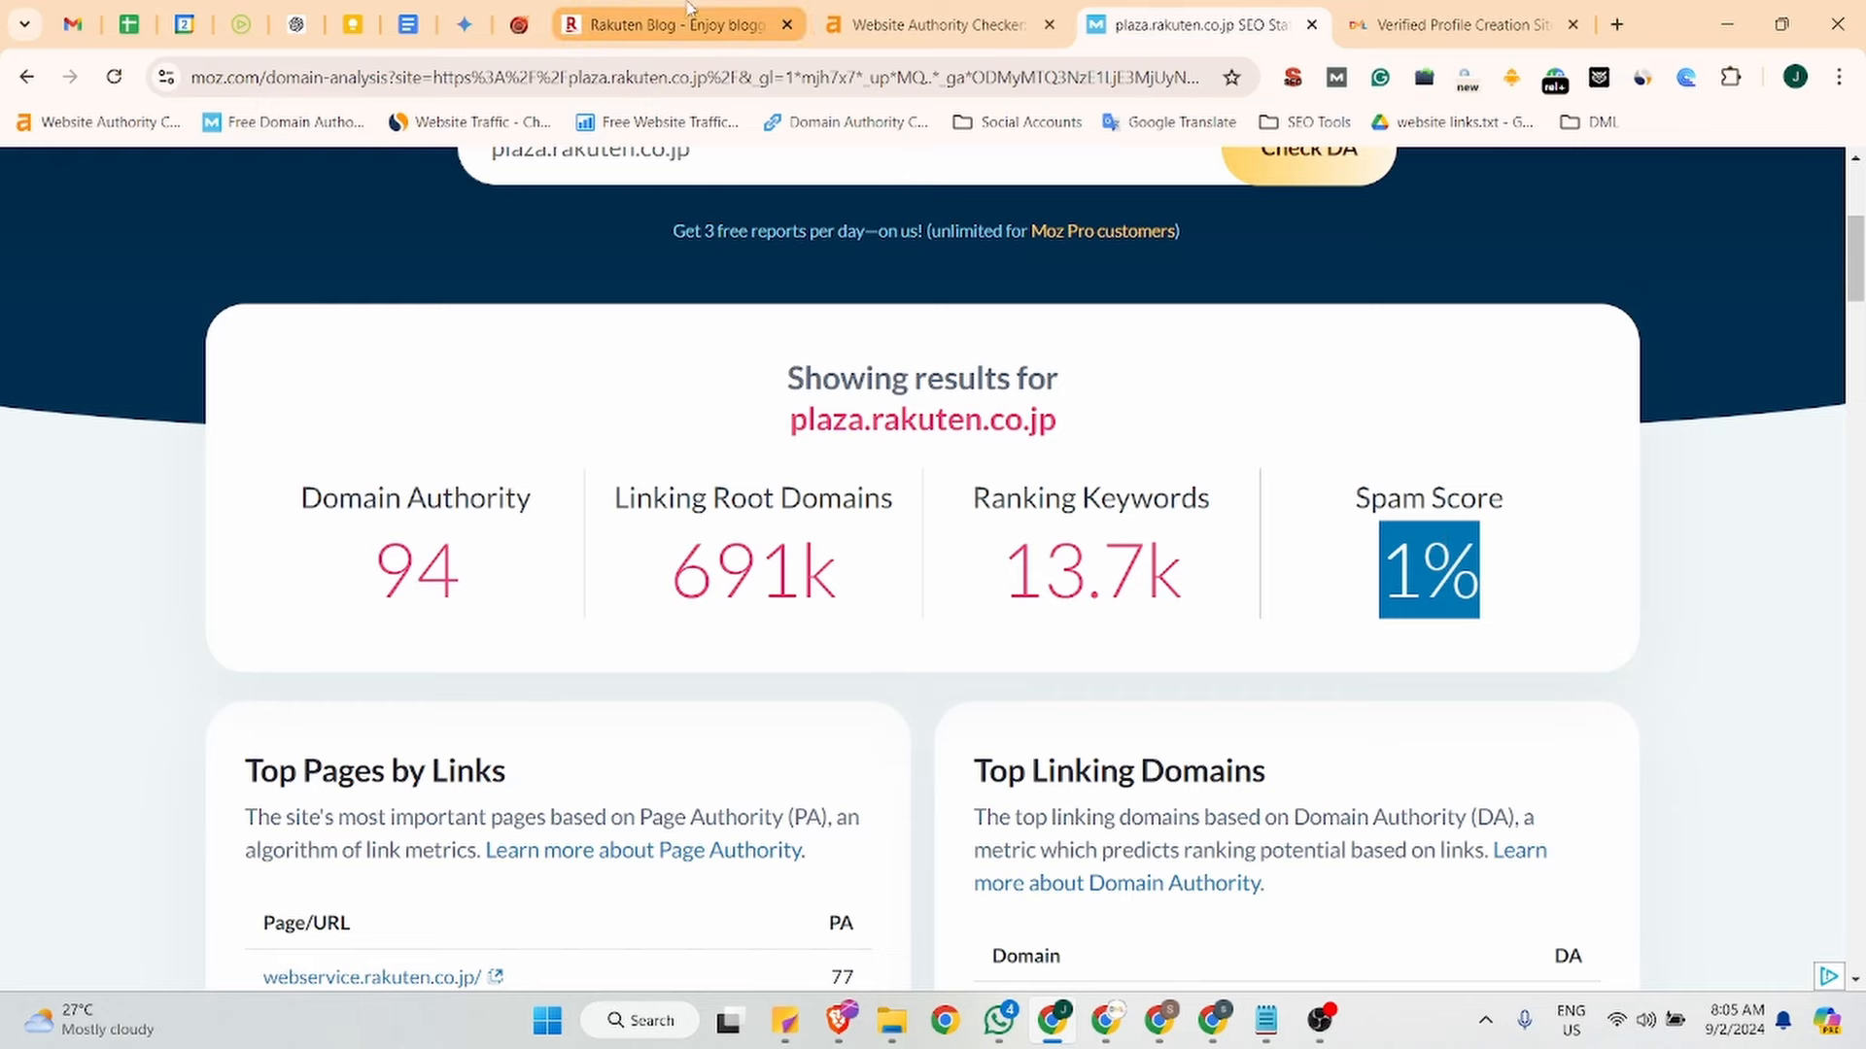
Examine the Rakuten Blog's monthly visits, engagement figures and top countries in Similarweb.
left_click(680, 24)
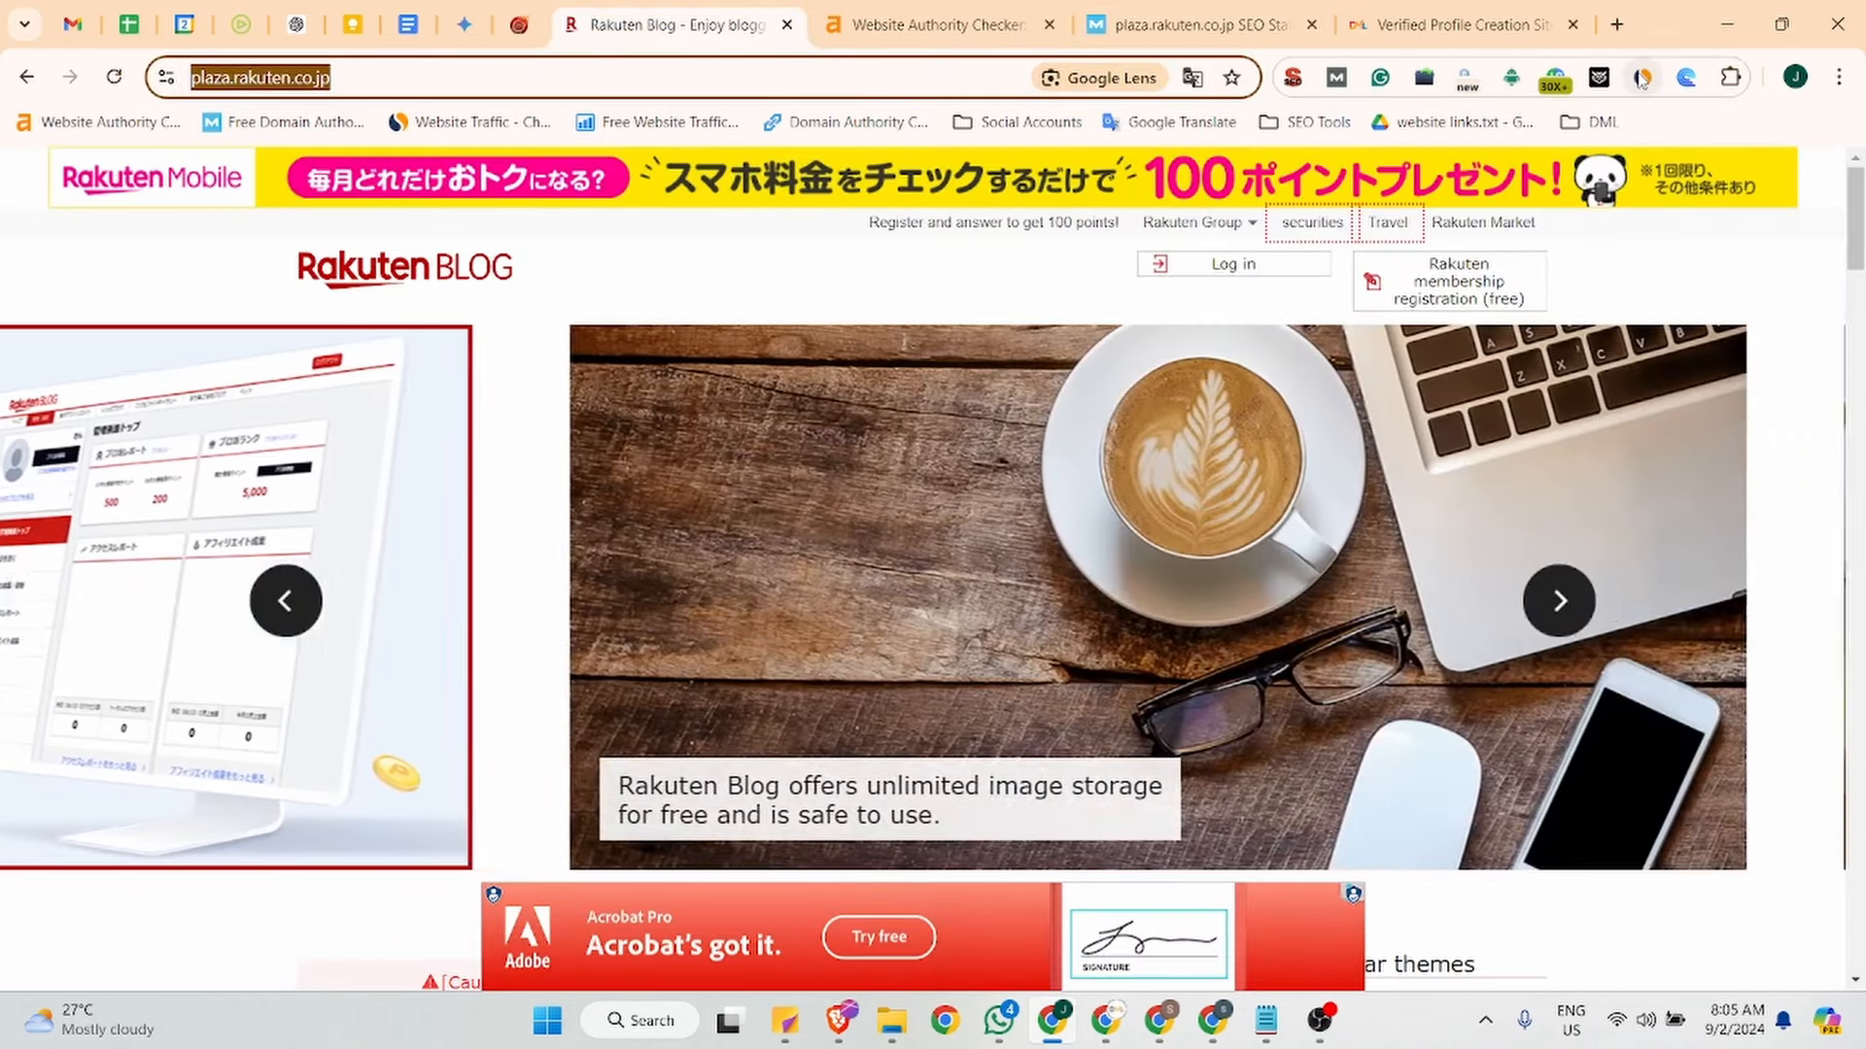
left_click(1642, 77)
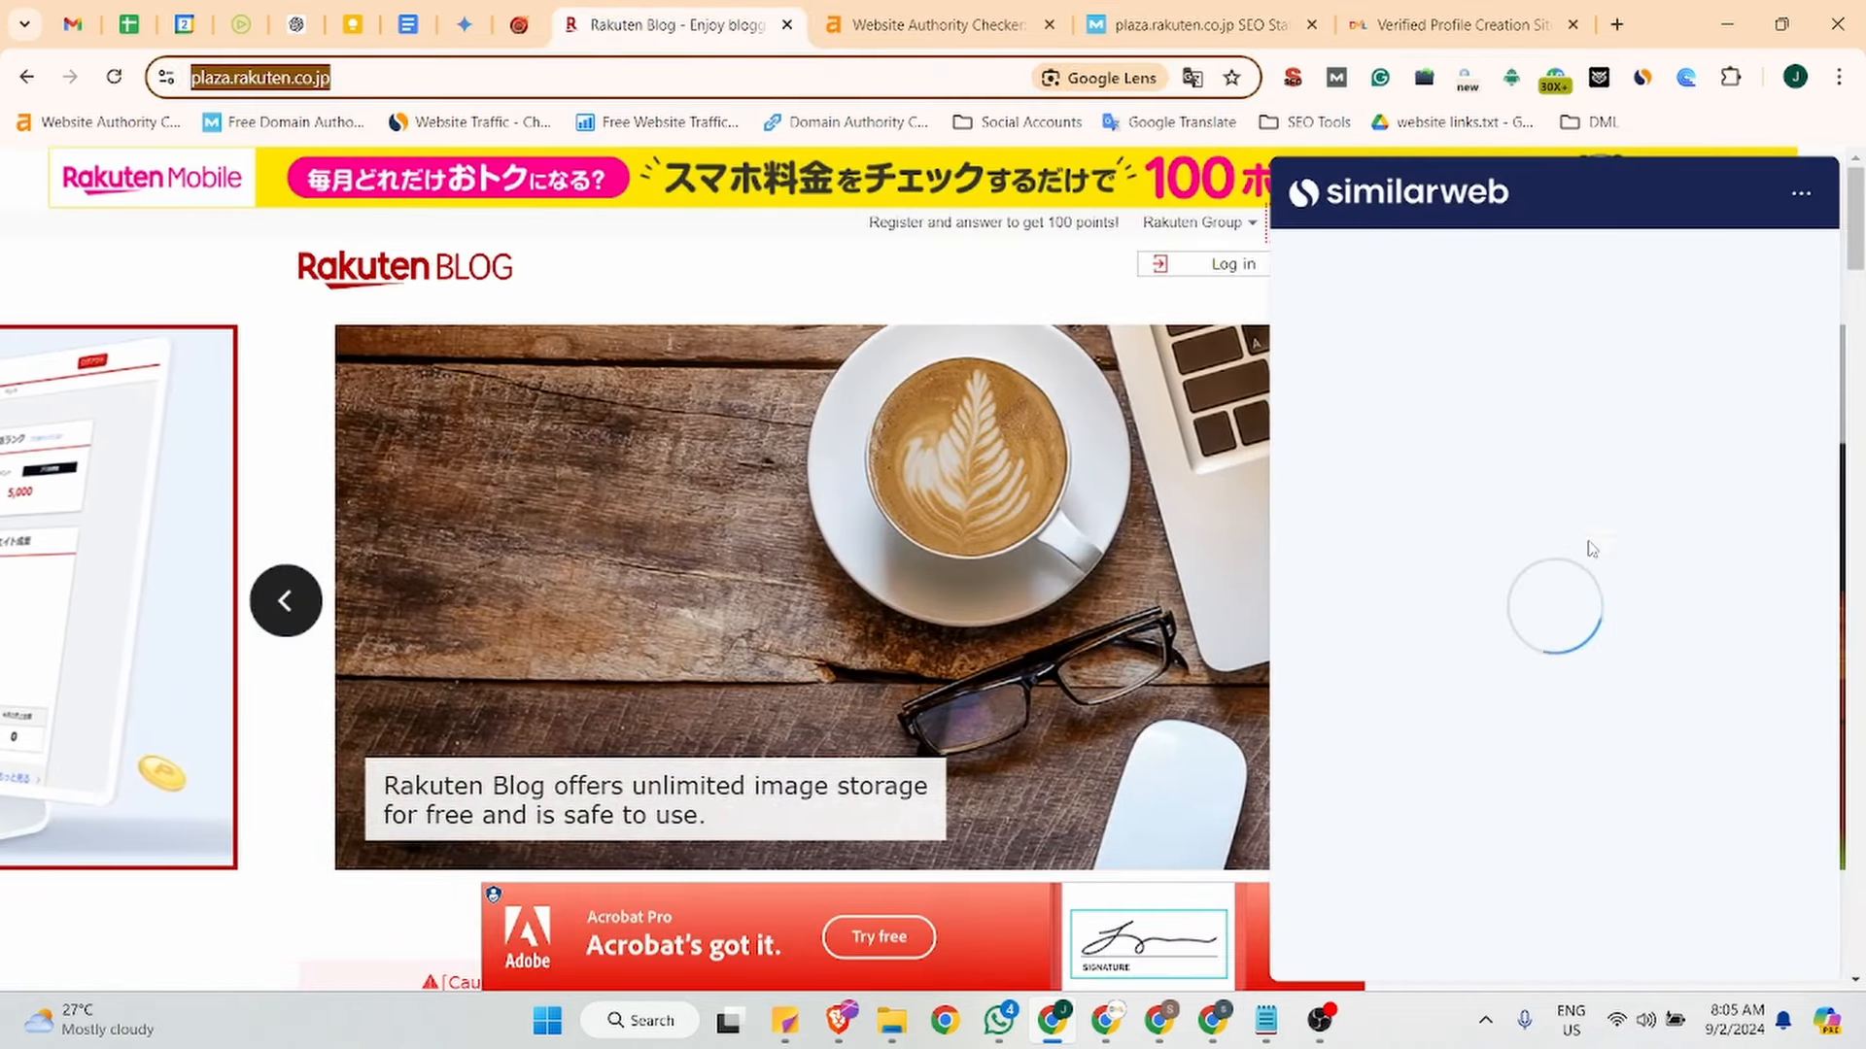
scroll(1576, 622, "down", 3)
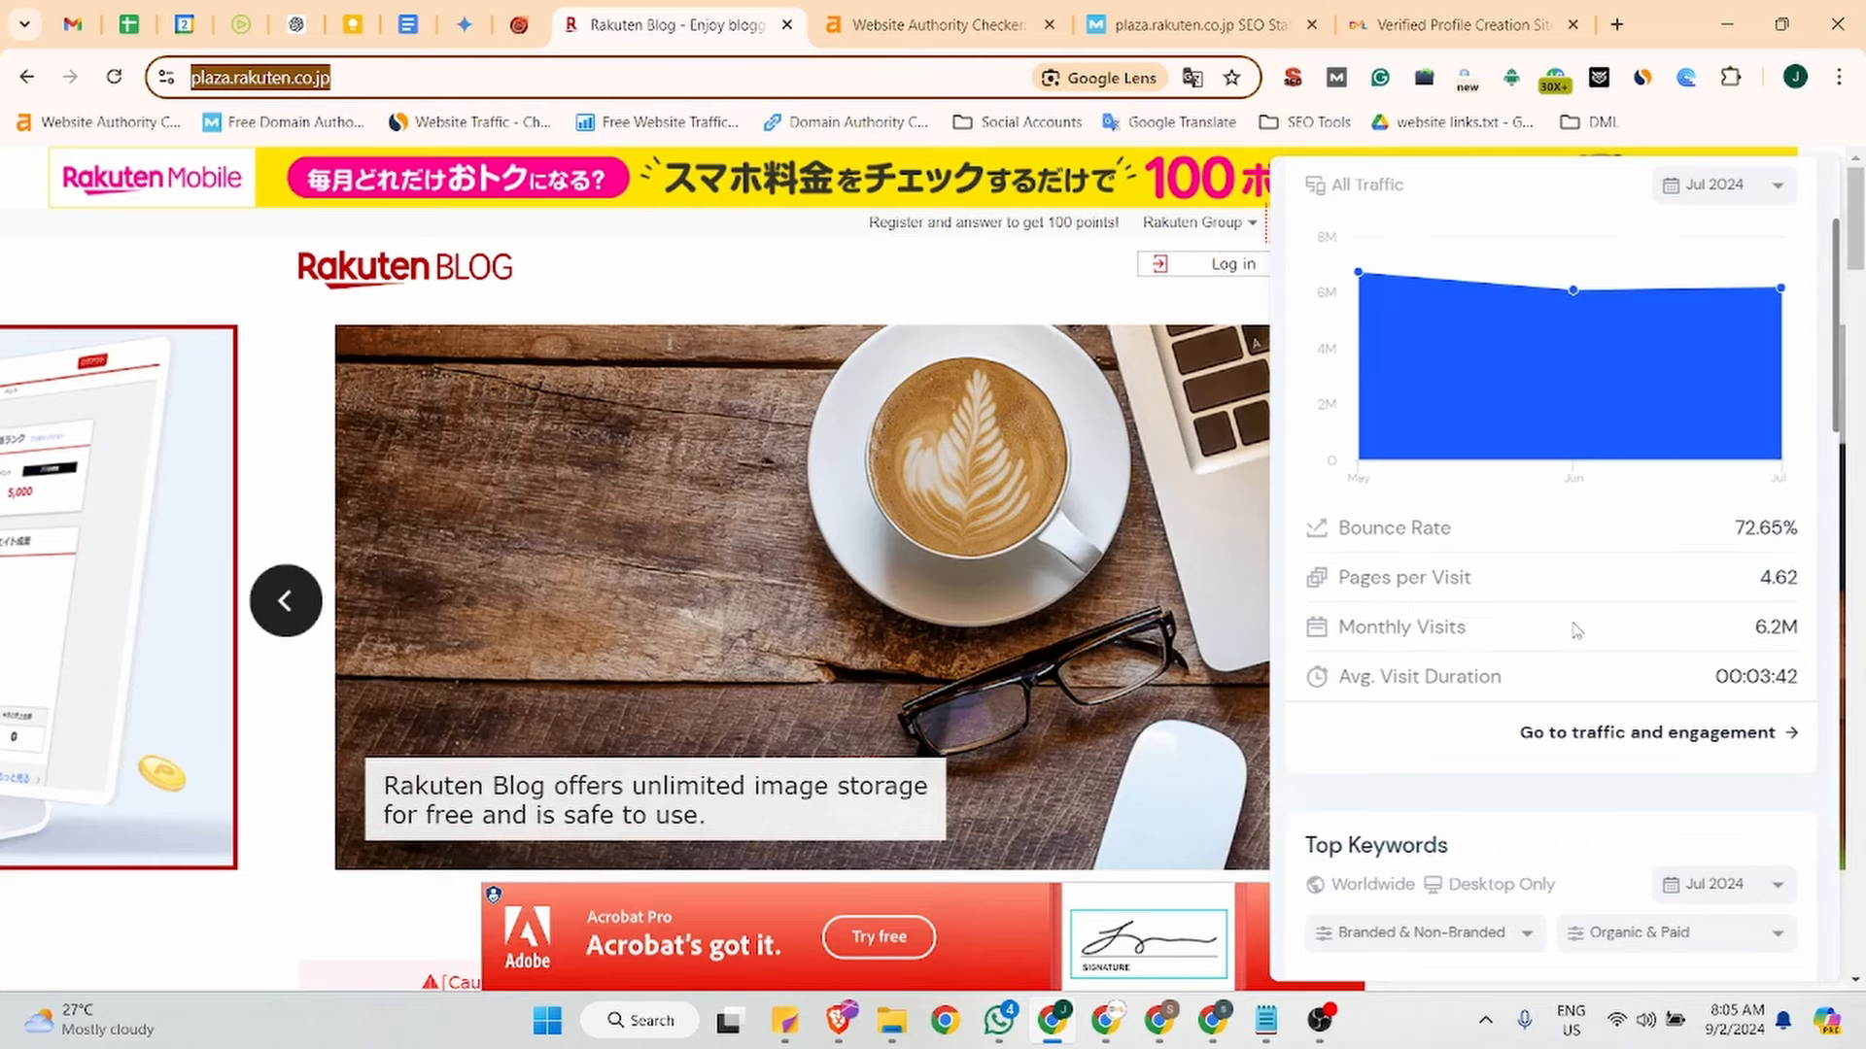
scroll(1576, 630, "down", 10)
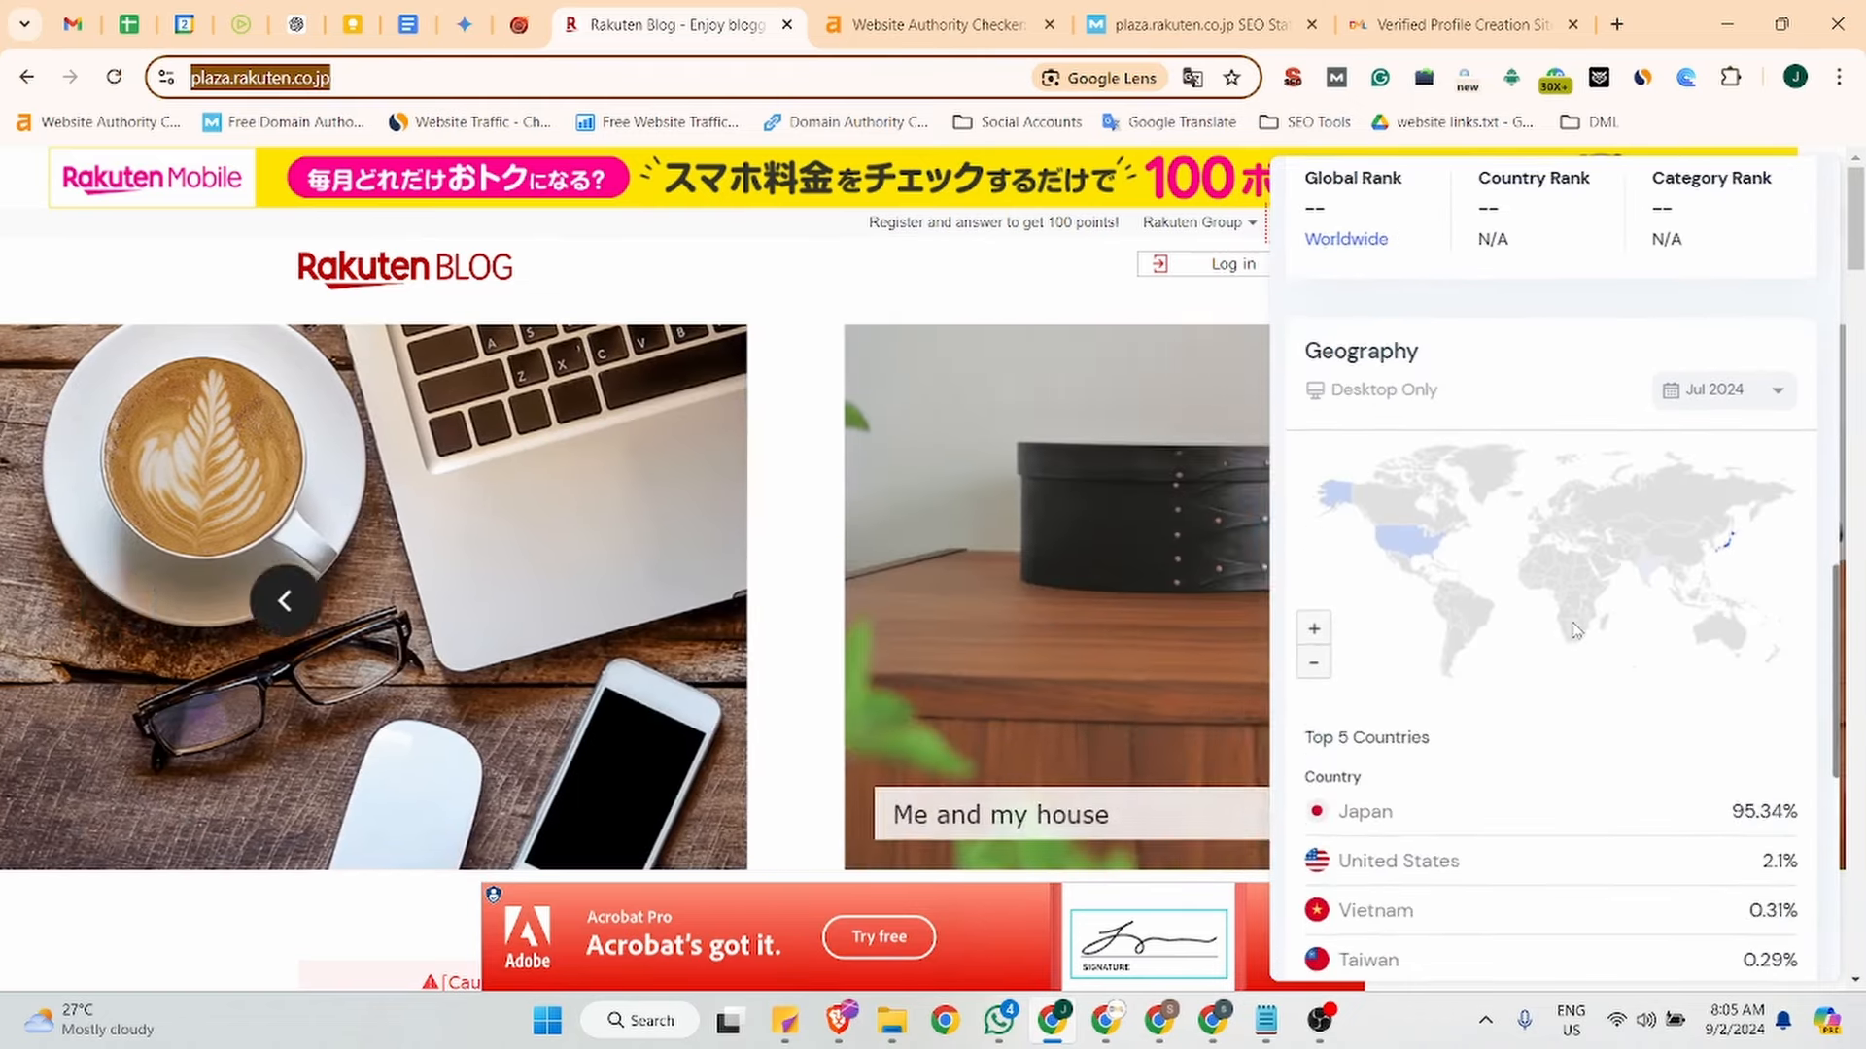
scroll(1576, 630, "down", 3)
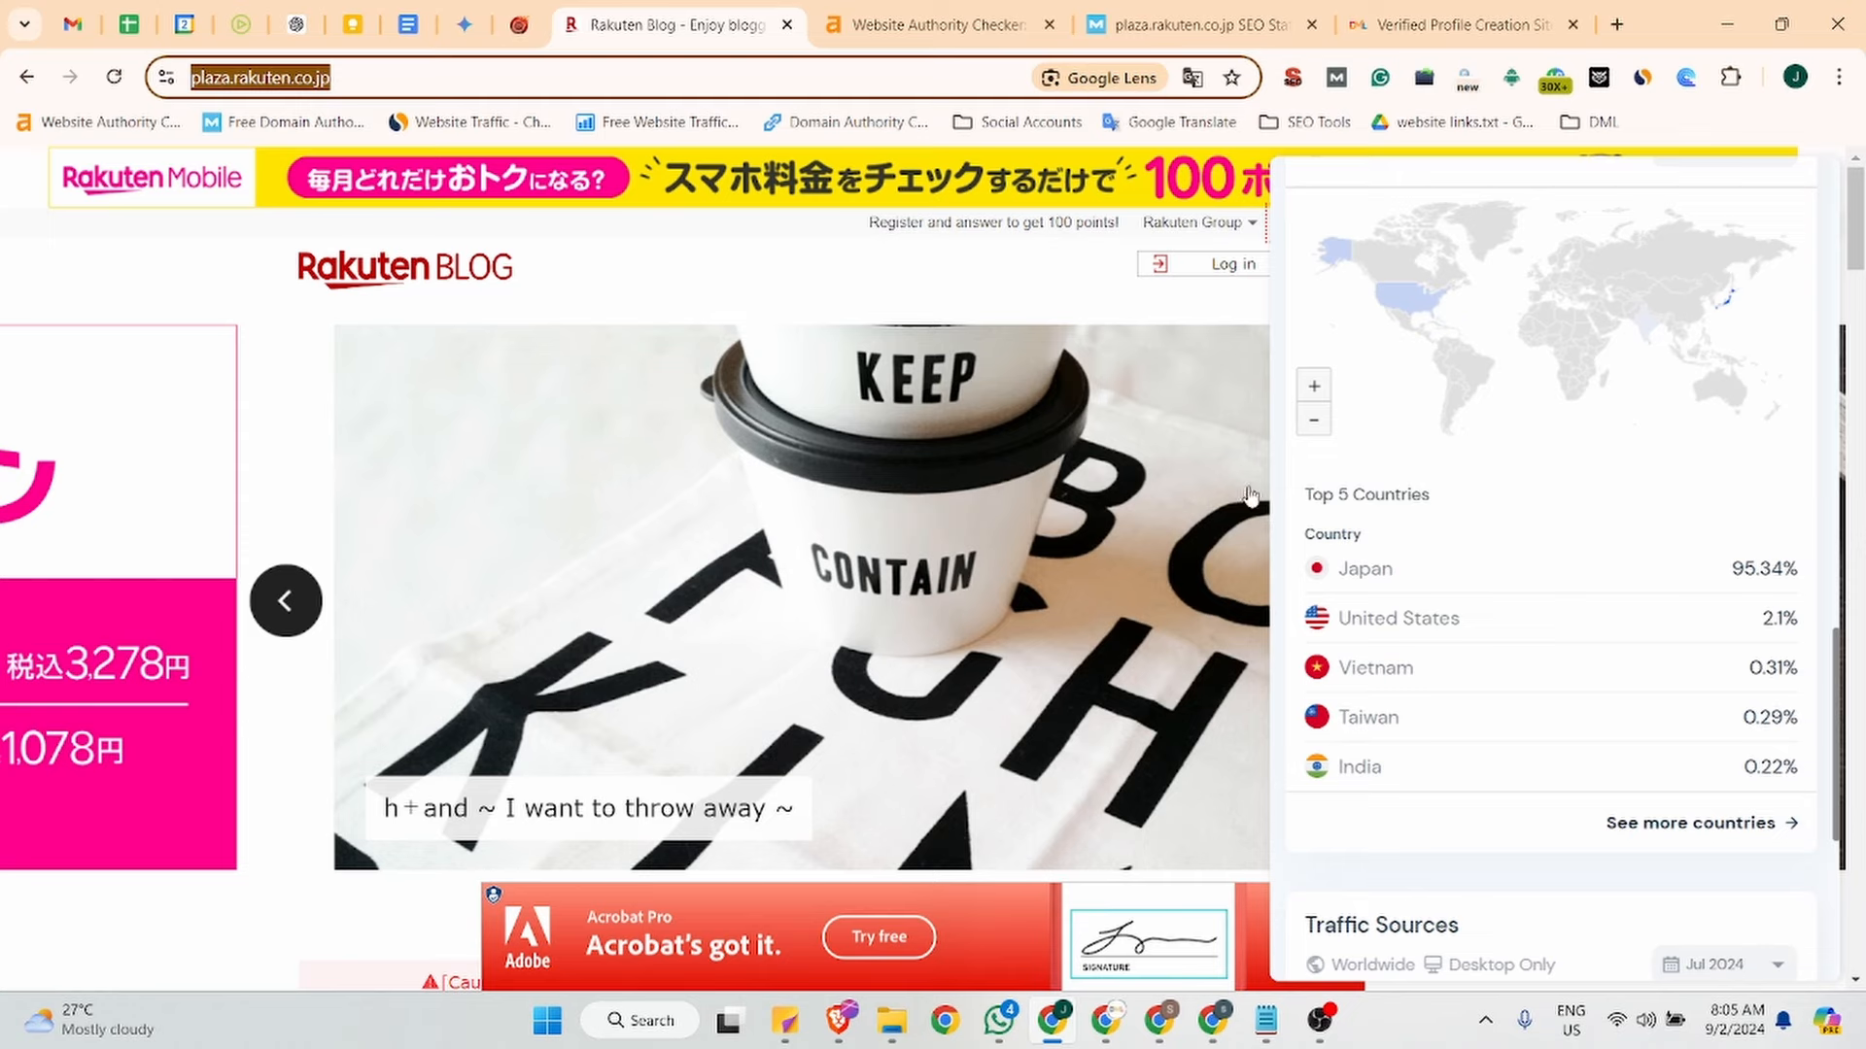
left_click(224, 279)
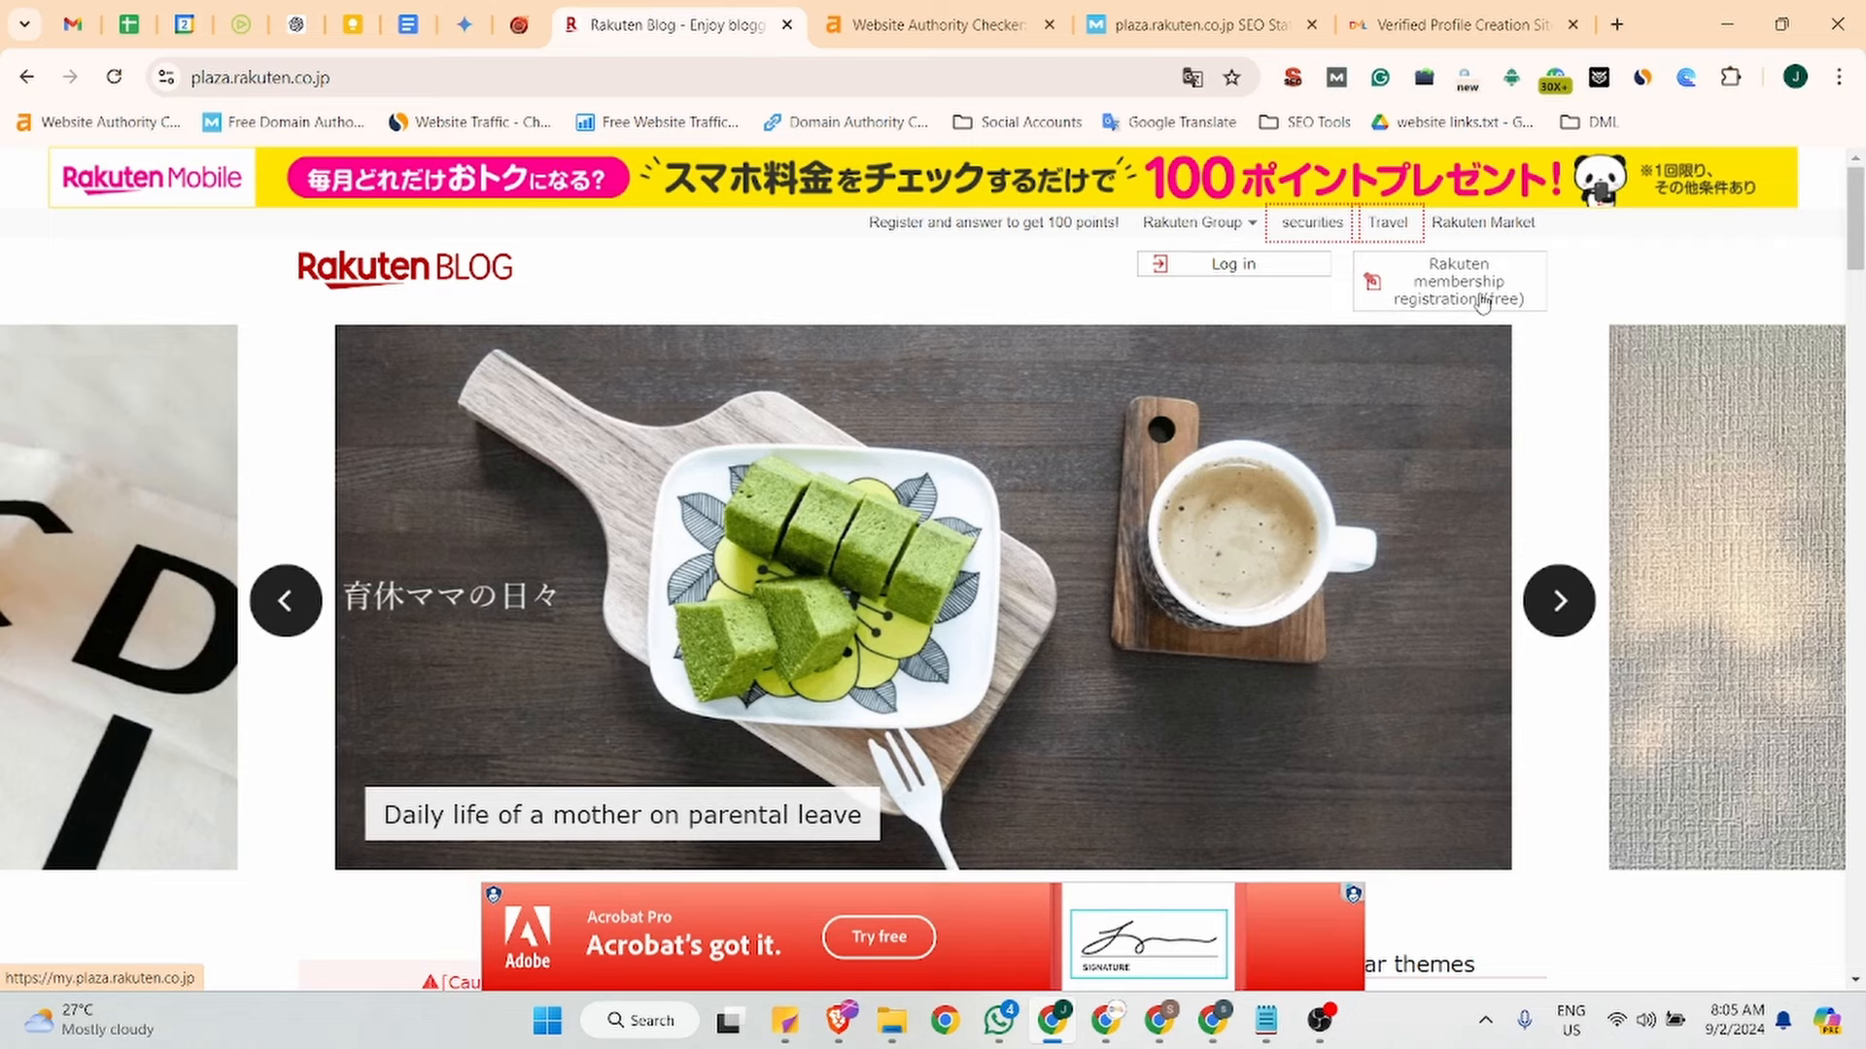
Start the free Rakuten membership registration, dismissing the saved-login prompt, and open the form for a new account.
left_click(1482, 303)
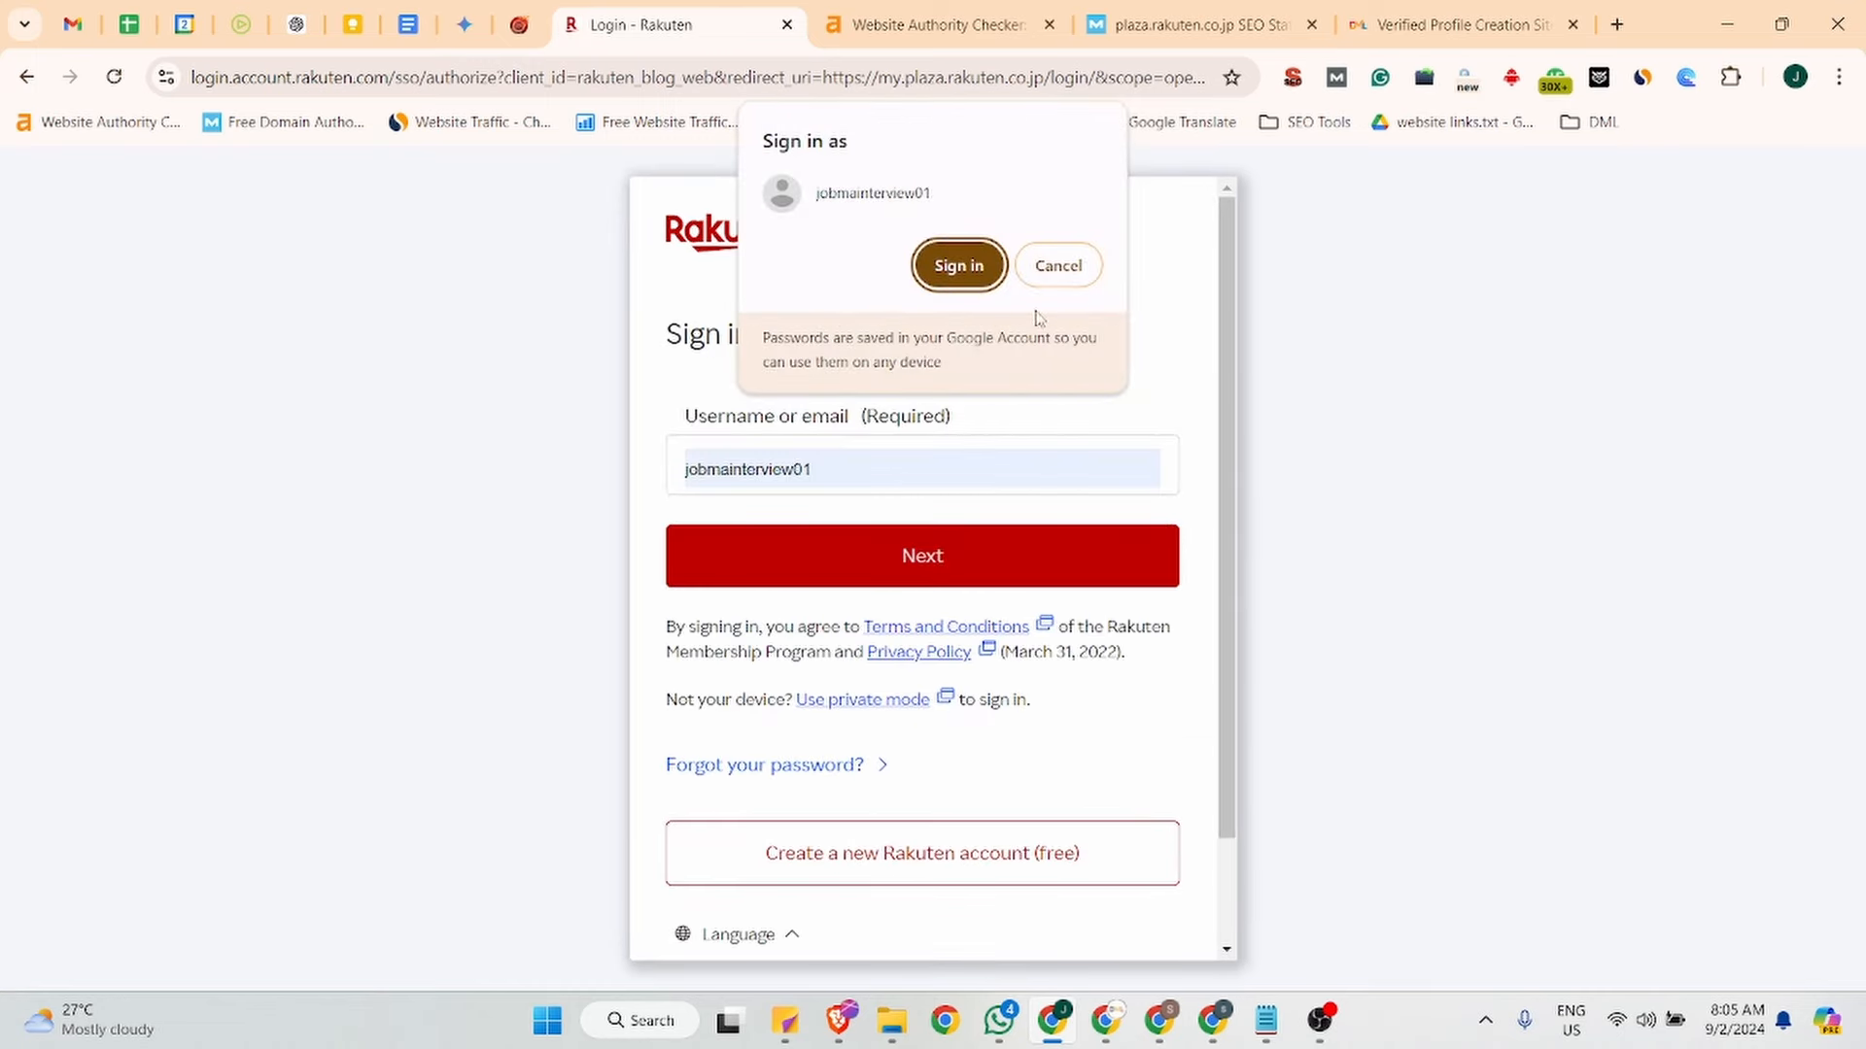
left_click(1066, 272)
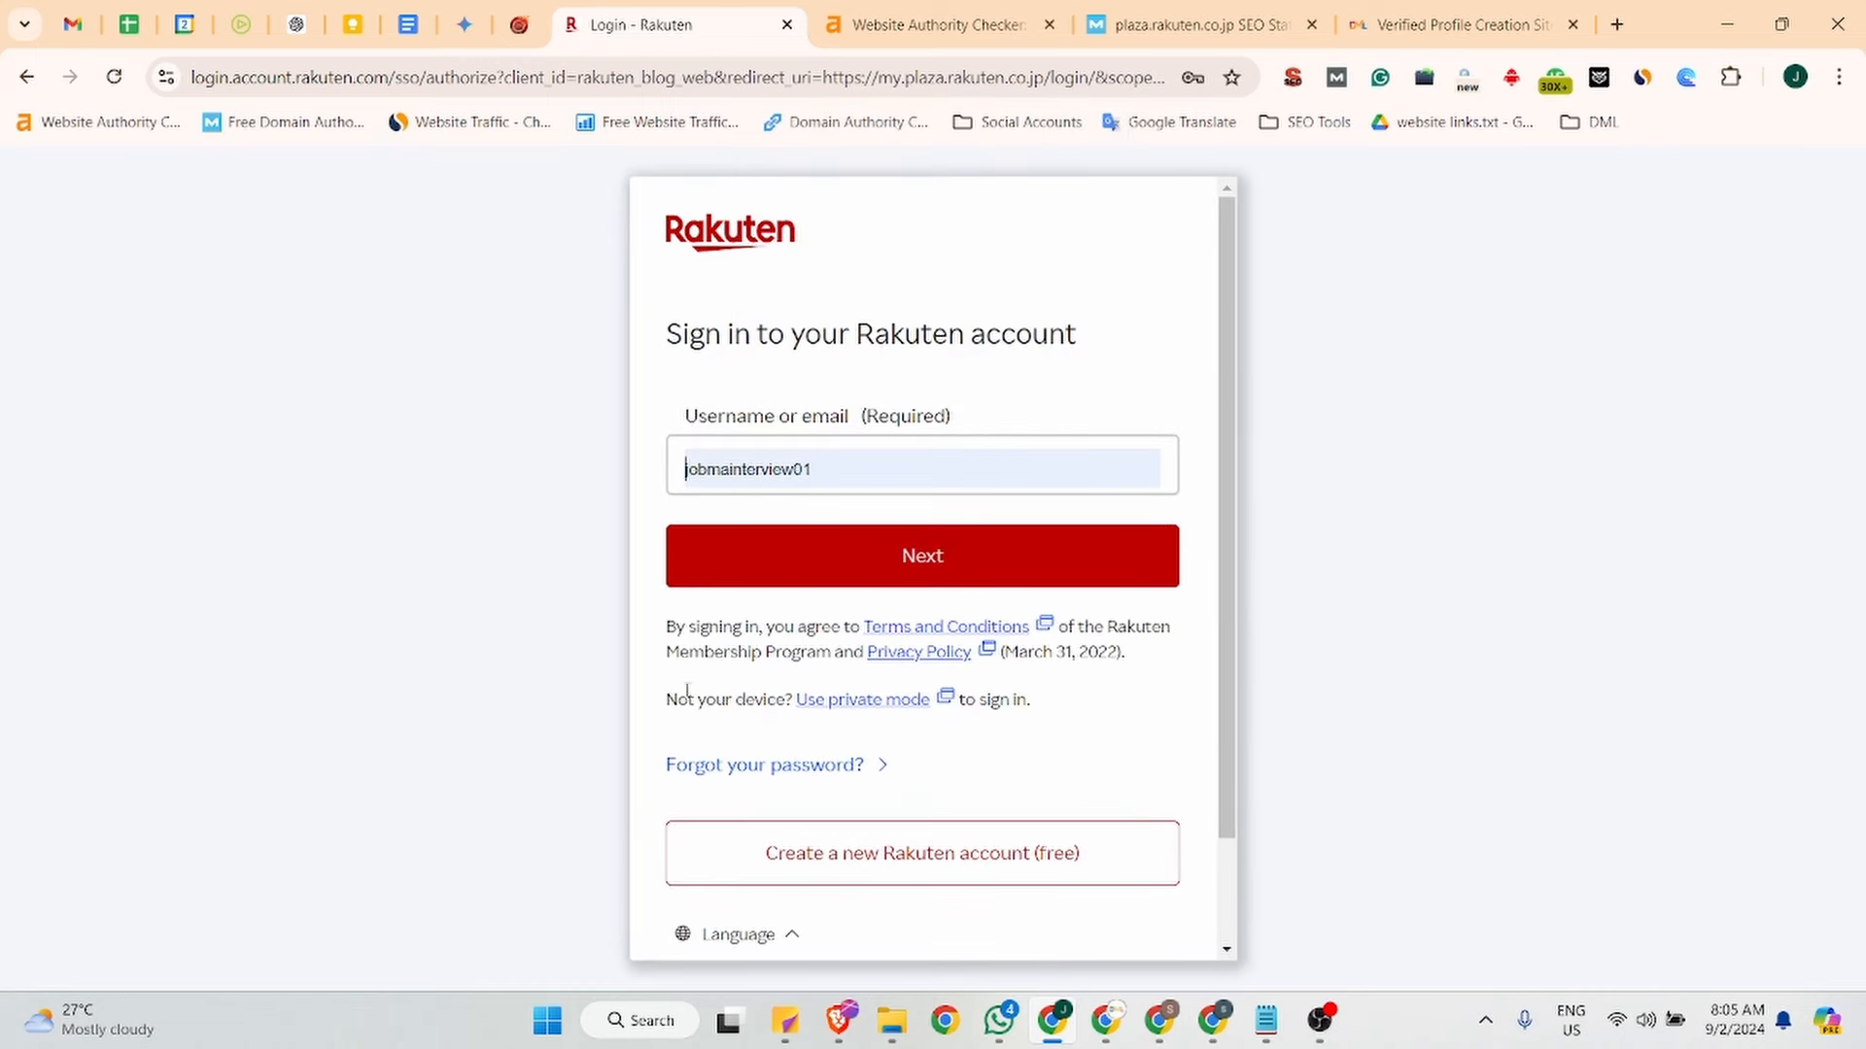
scroll(924, 807, "down", 2)
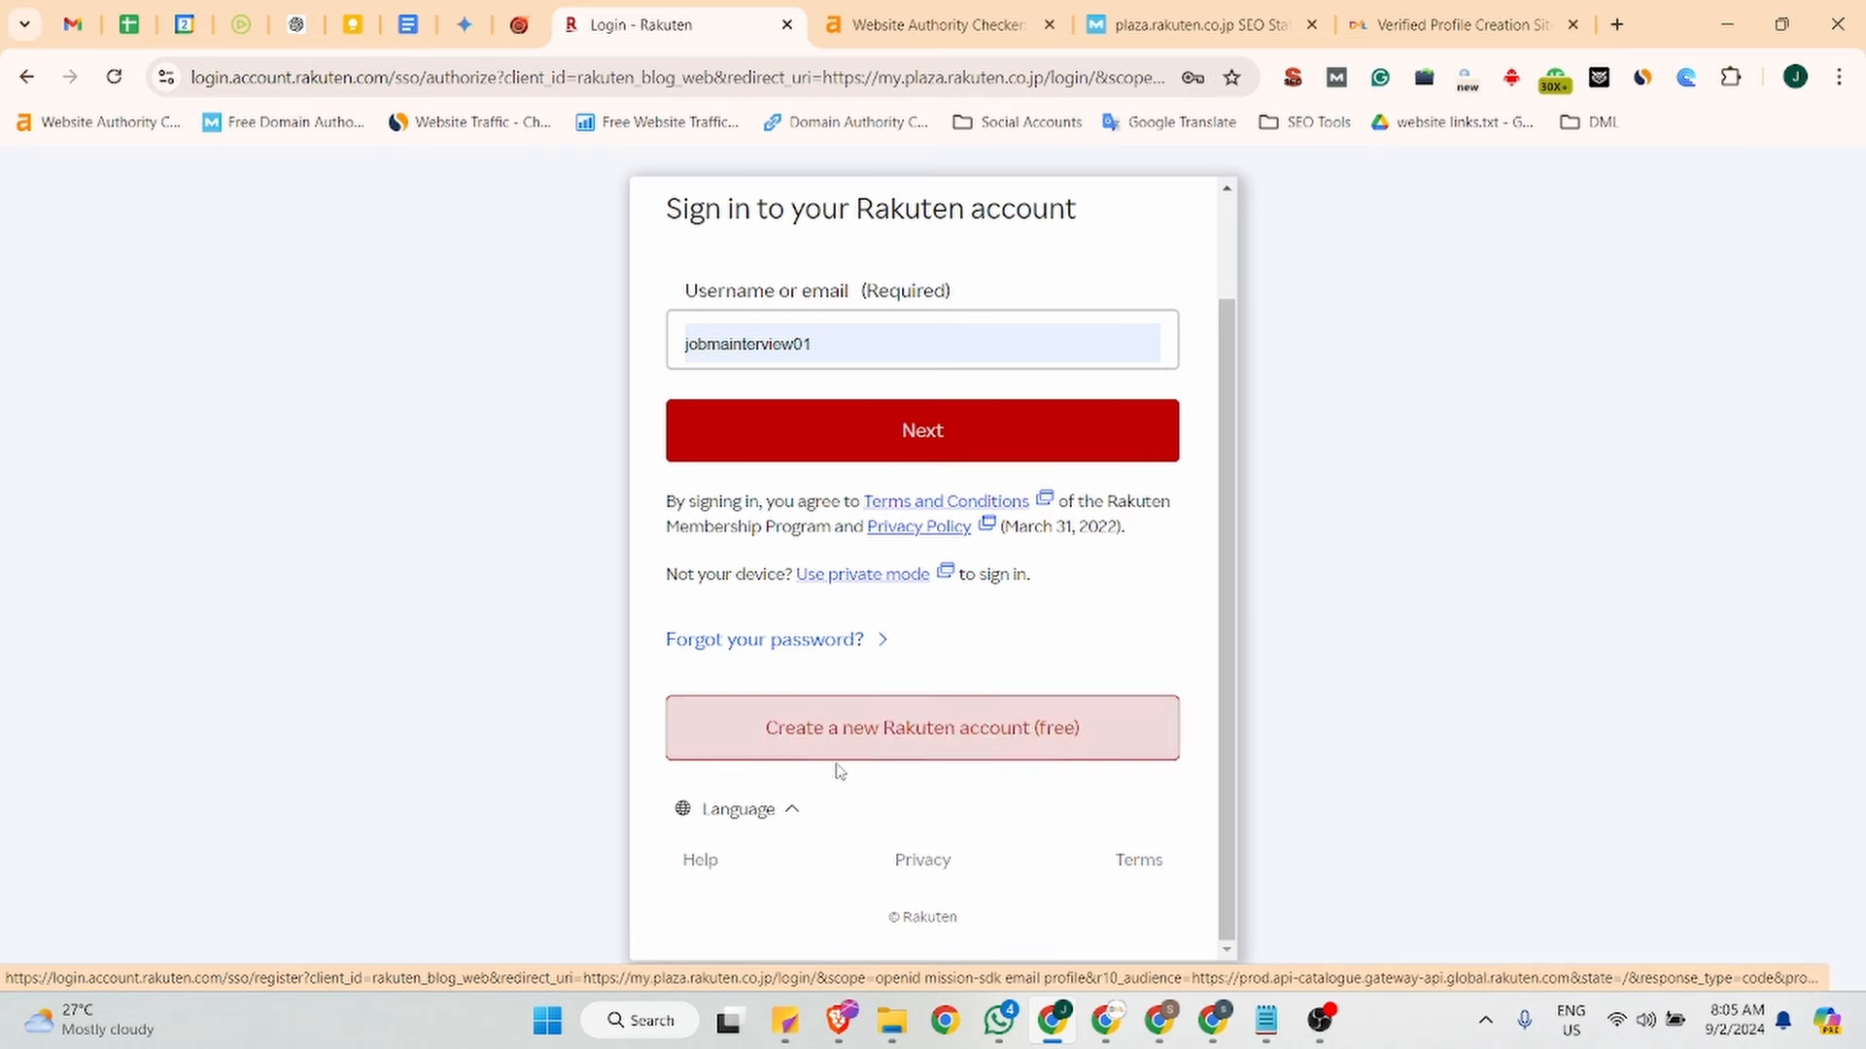
left_click(953, 750)
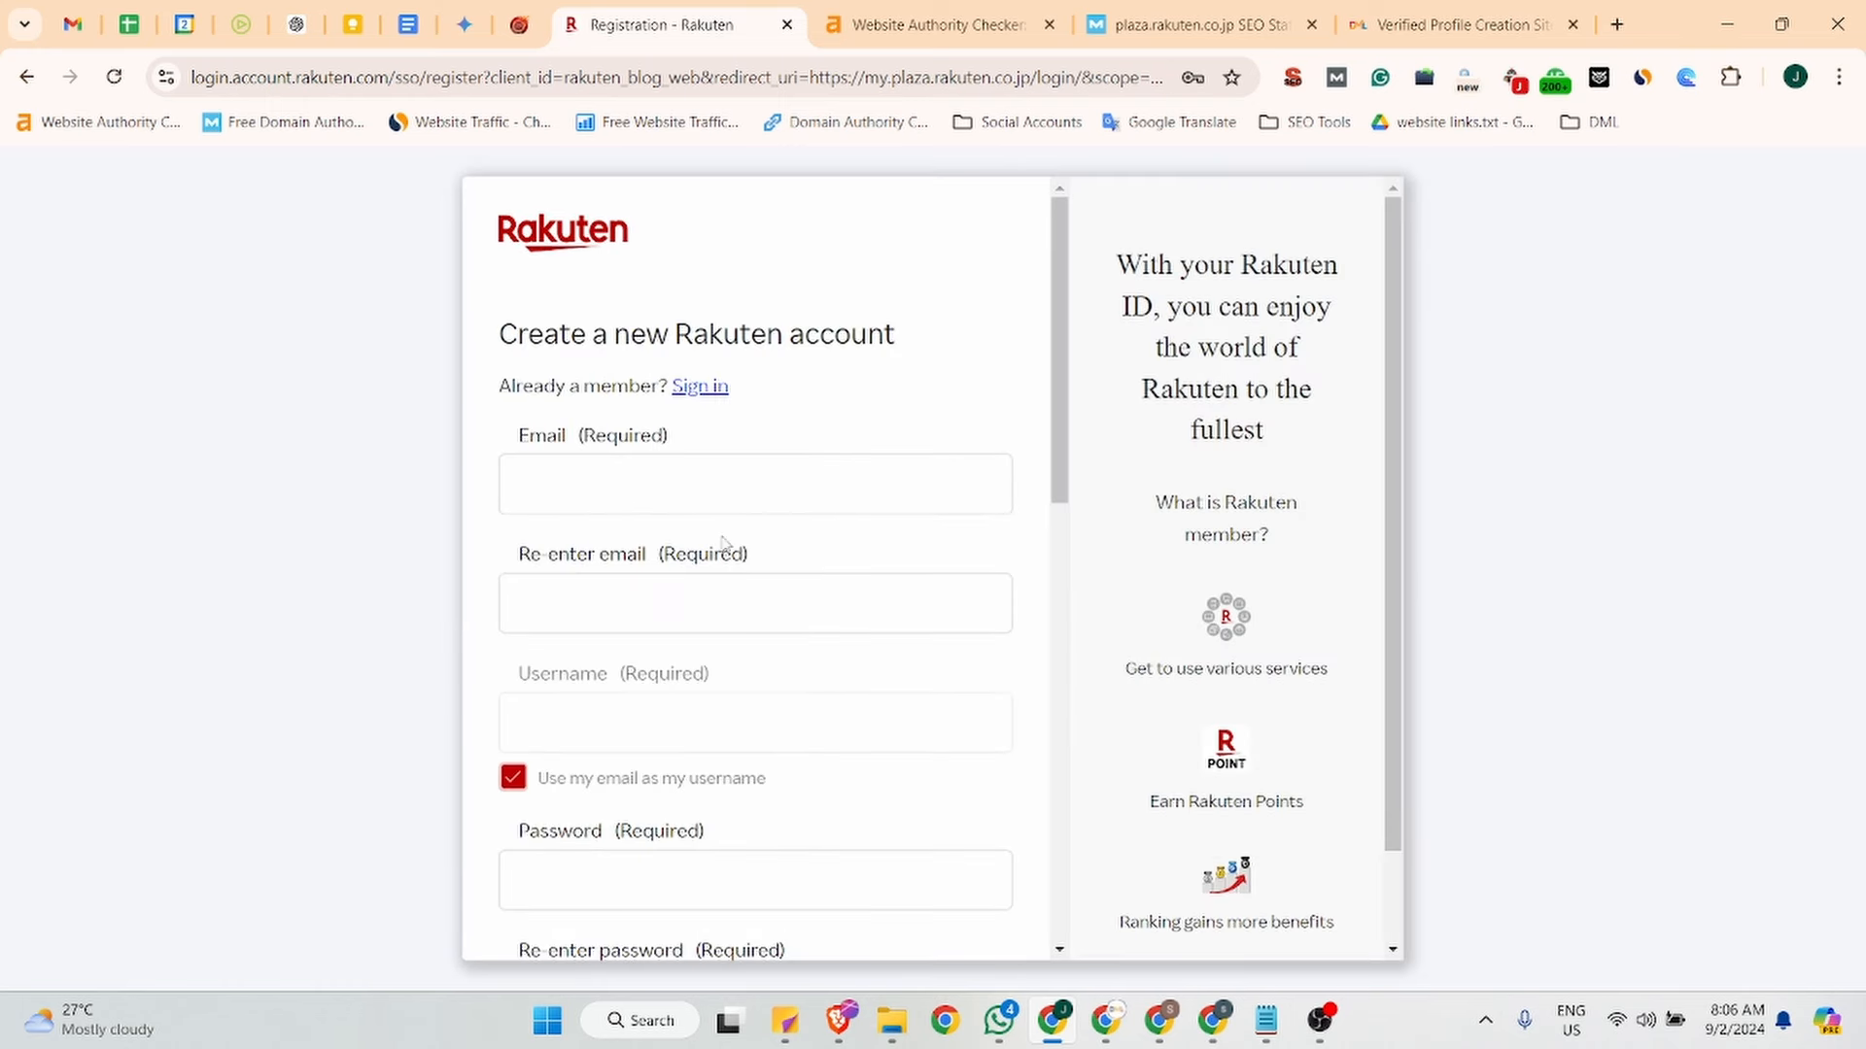
Go through the email, username and password fields of the registration form and turn off using the email as username.
left_click(562, 464)
left_click(537, 586)
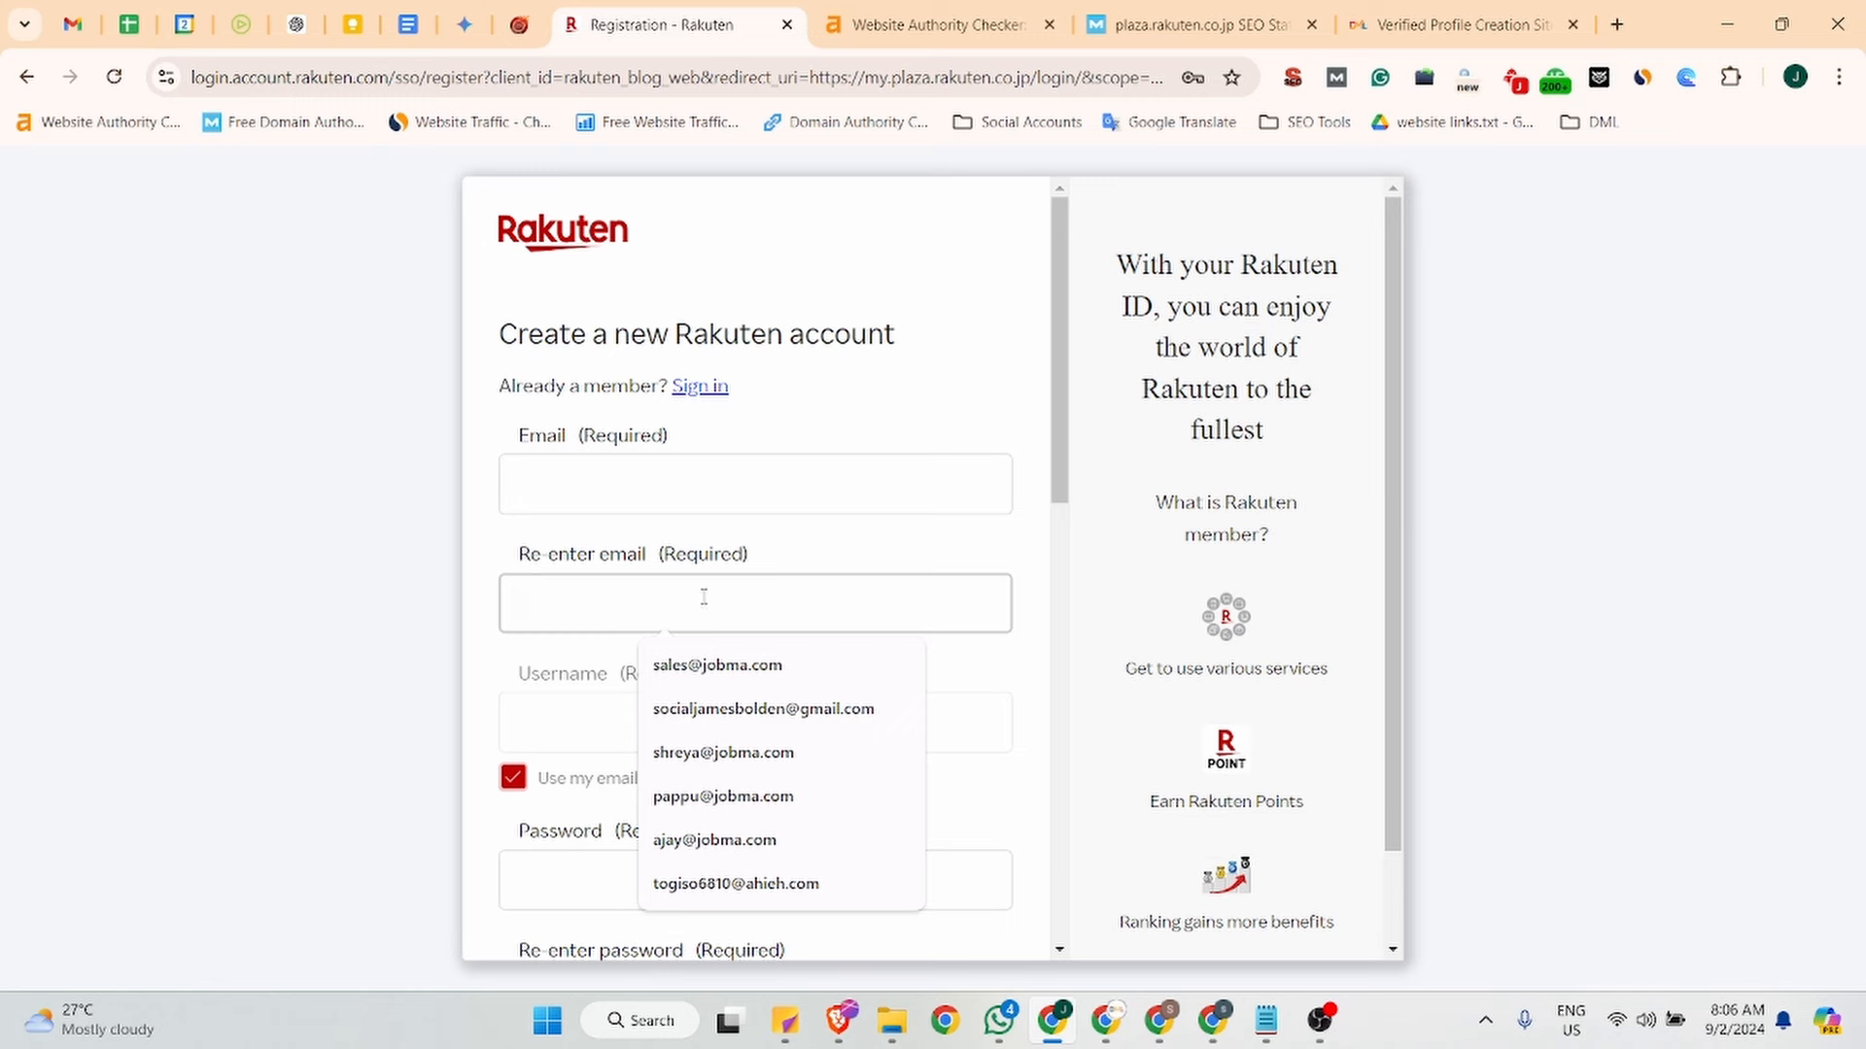
scroll(704, 597, "down", 4)
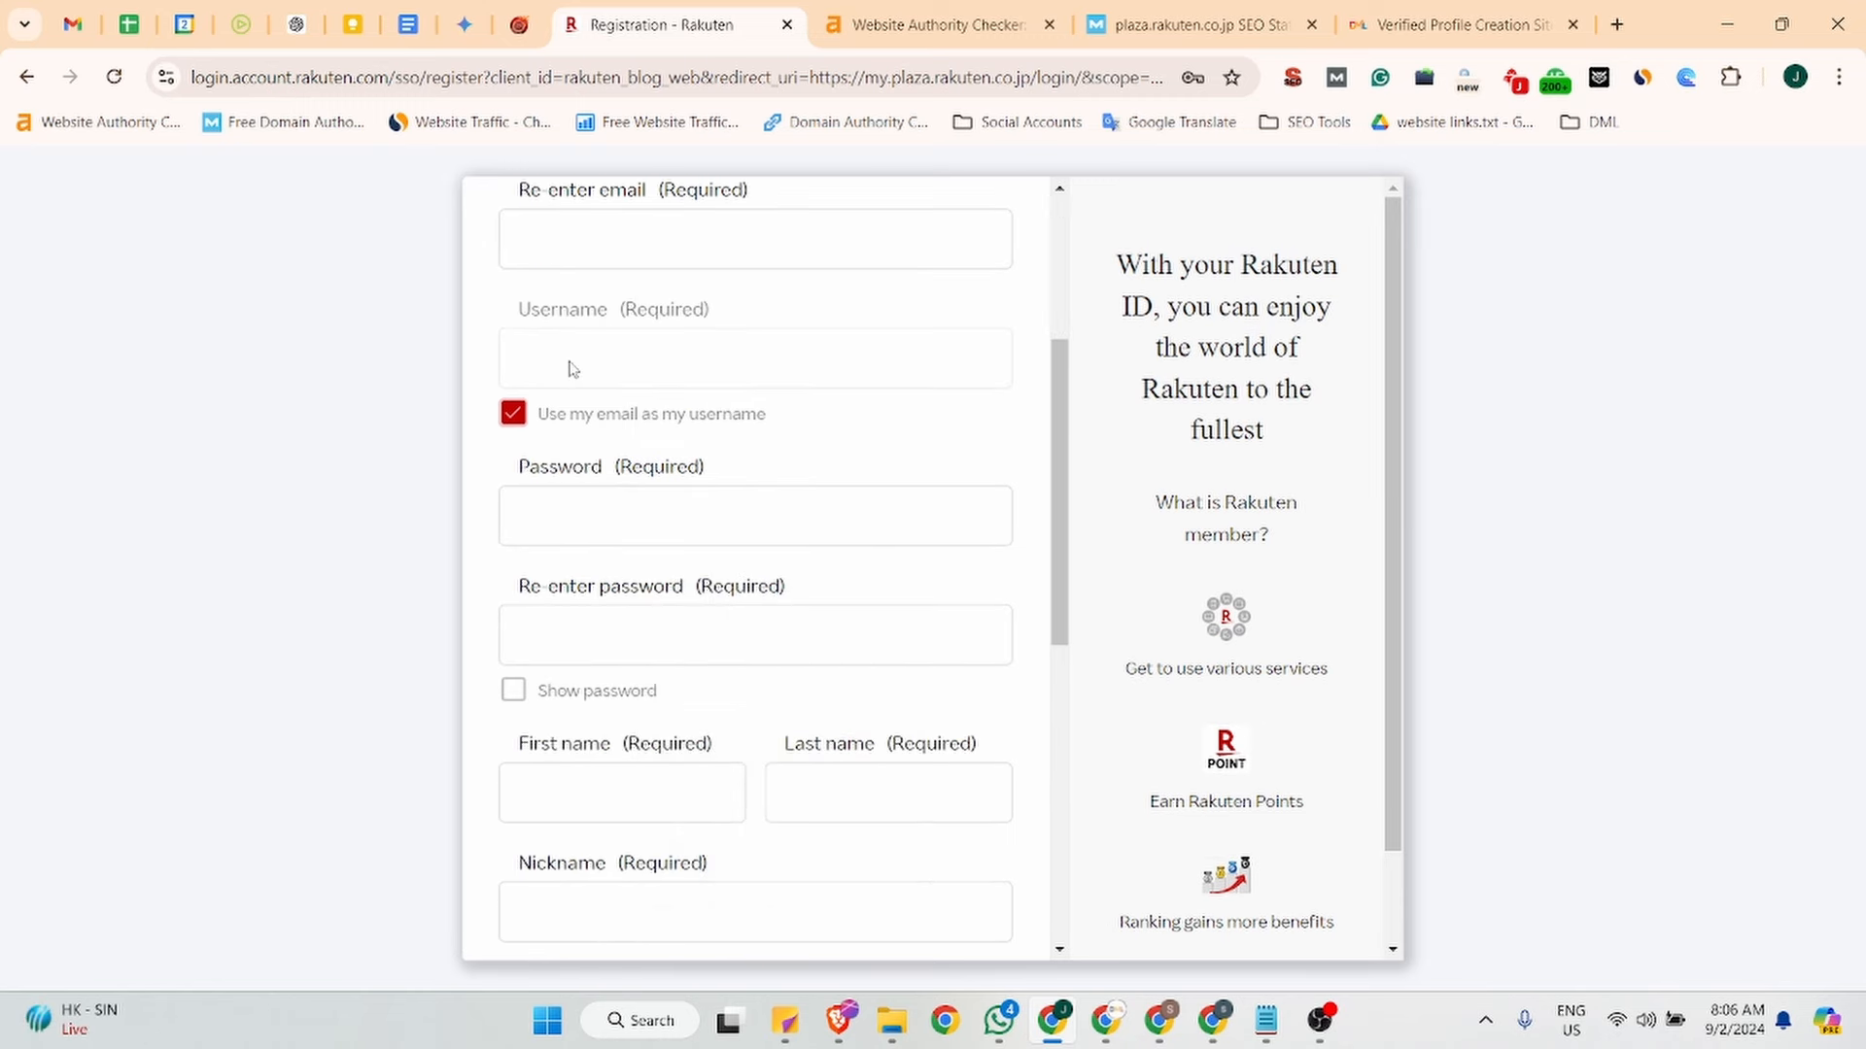
left_click(512, 414)
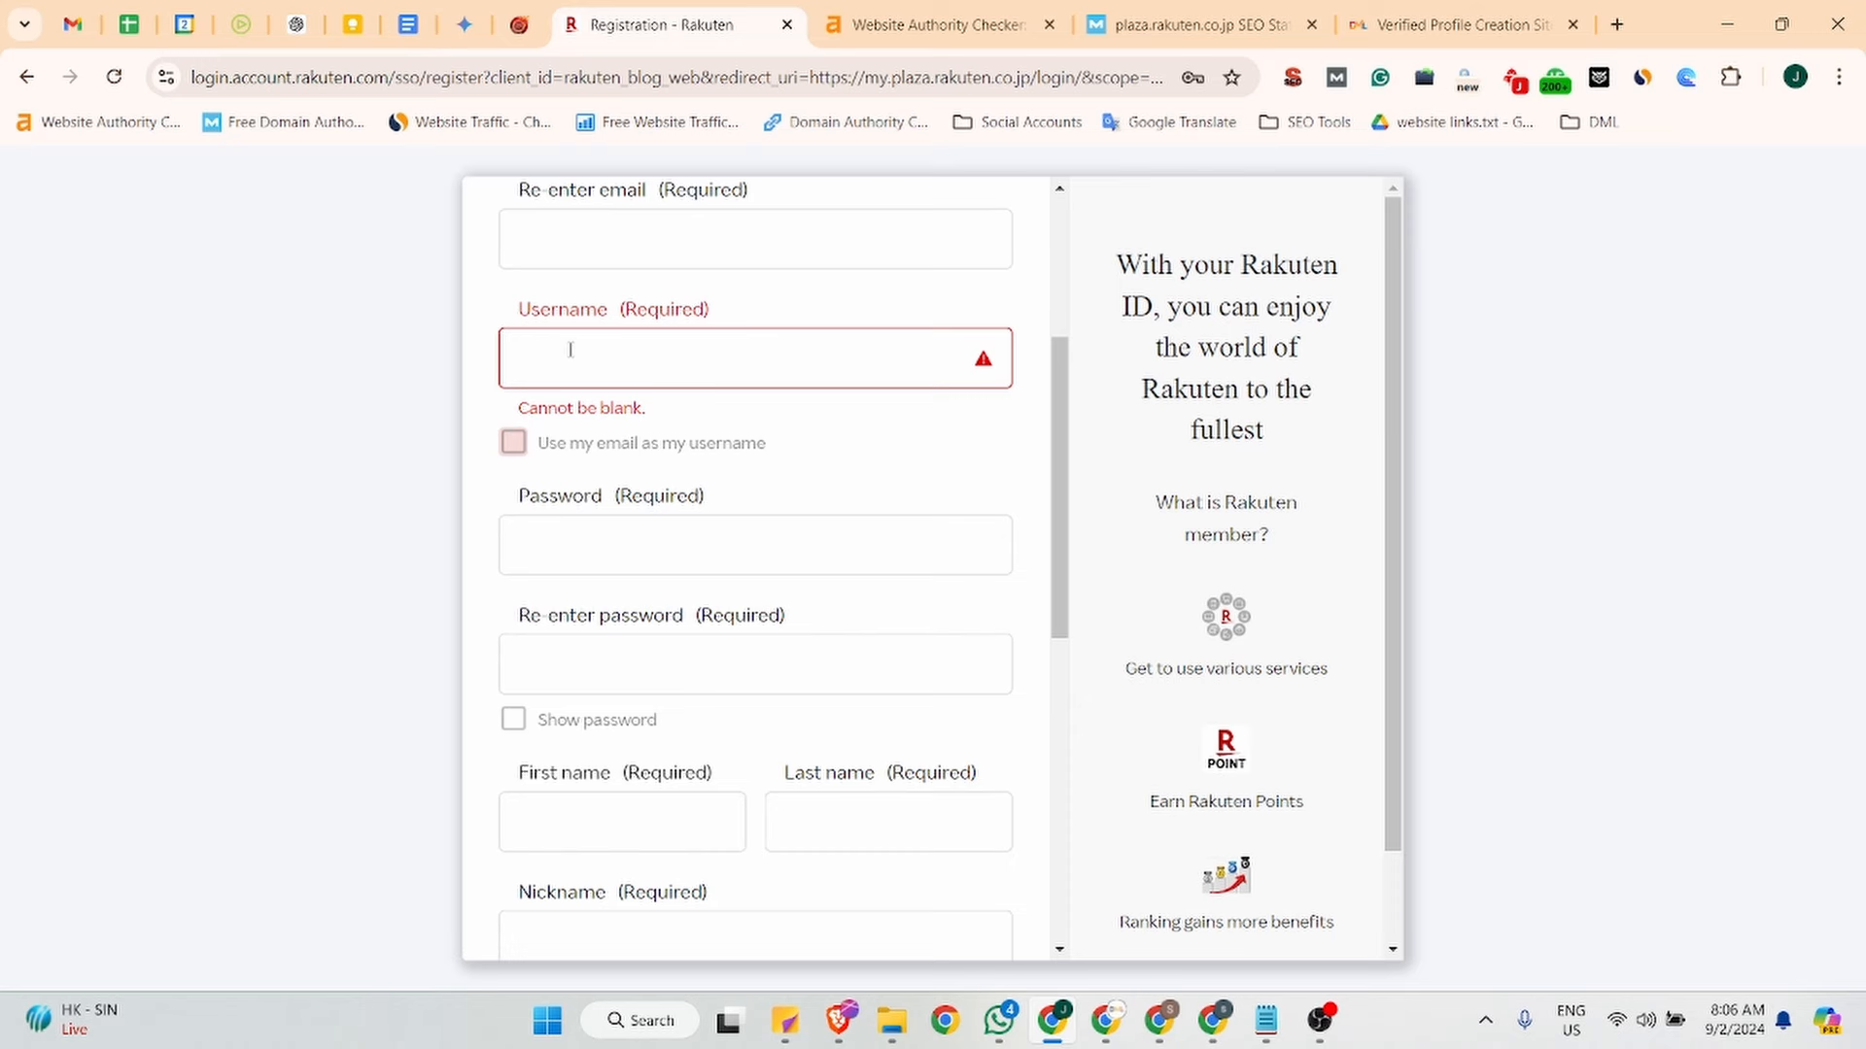
left_click(558, 551)
Go through the name, nickname, gender and birth date fields, and try to continue to the confirmation page with them blank.
scroll(561, 544, "down", 5)
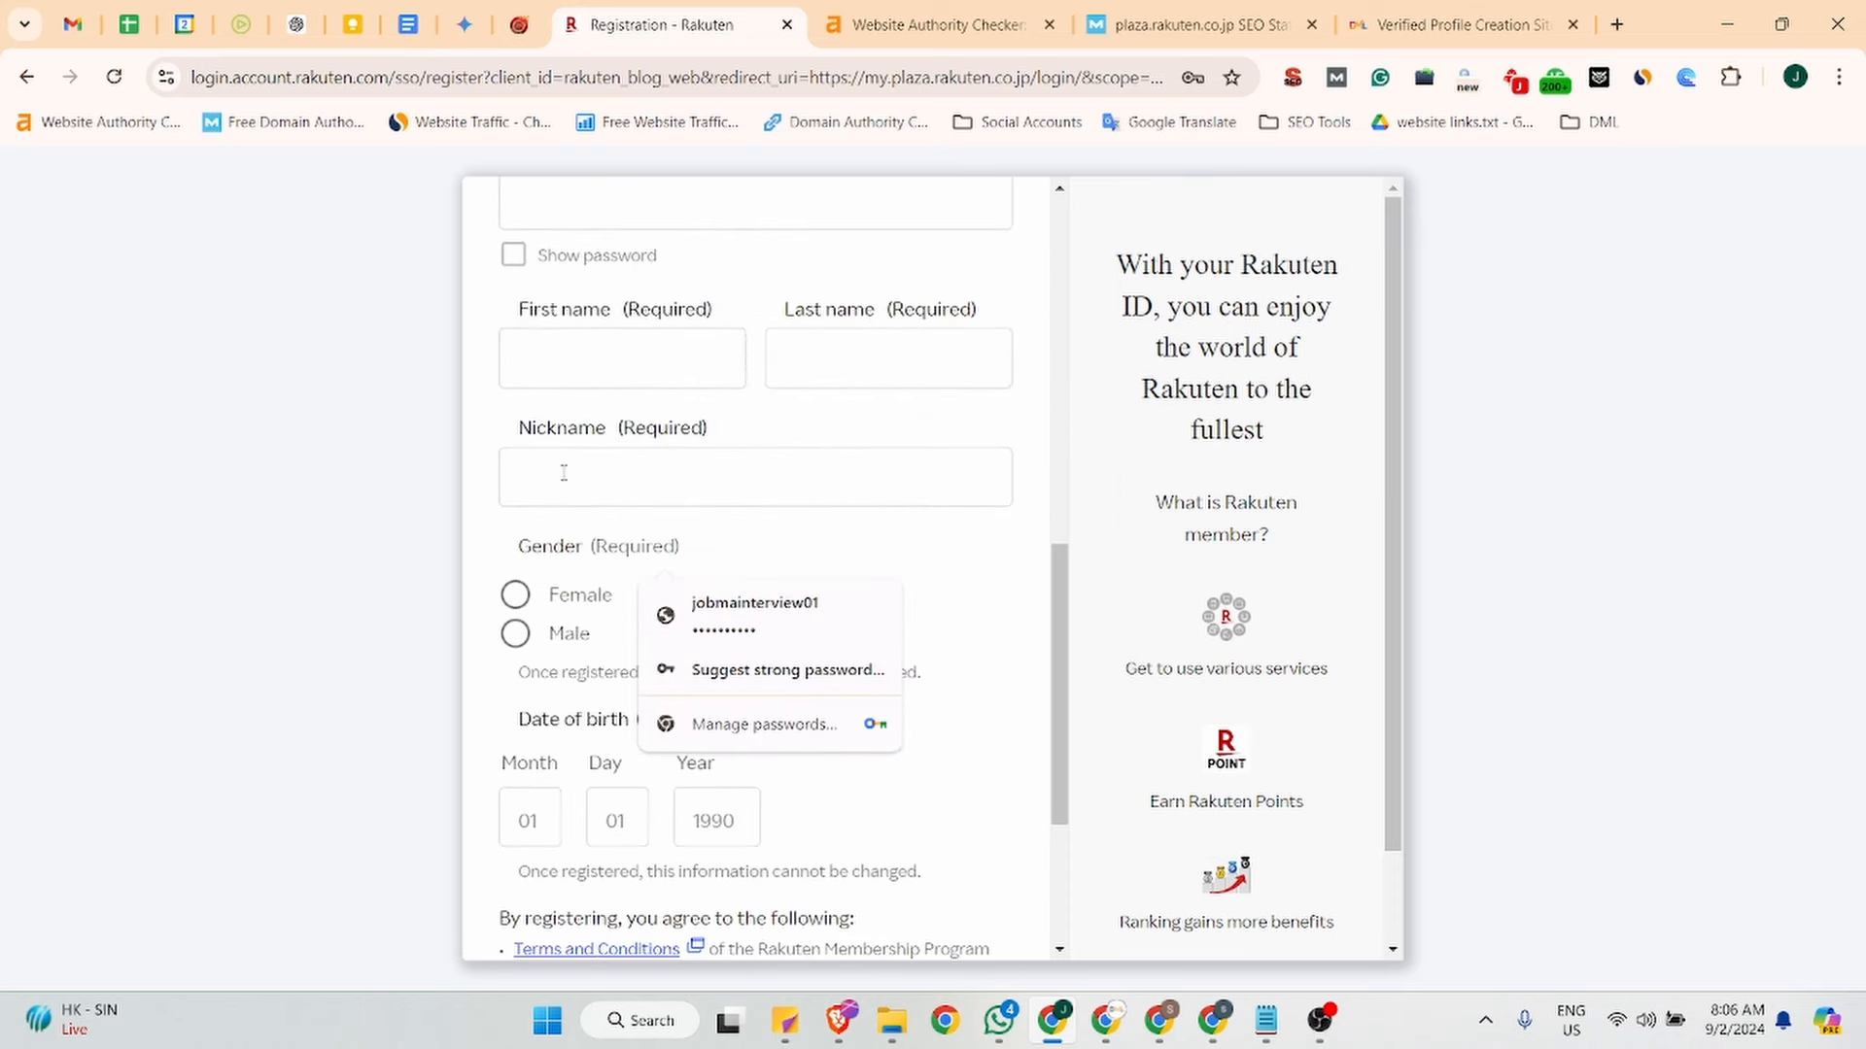
left_click(551, 353)
left_click(999, 361)
left_click(660, 488)
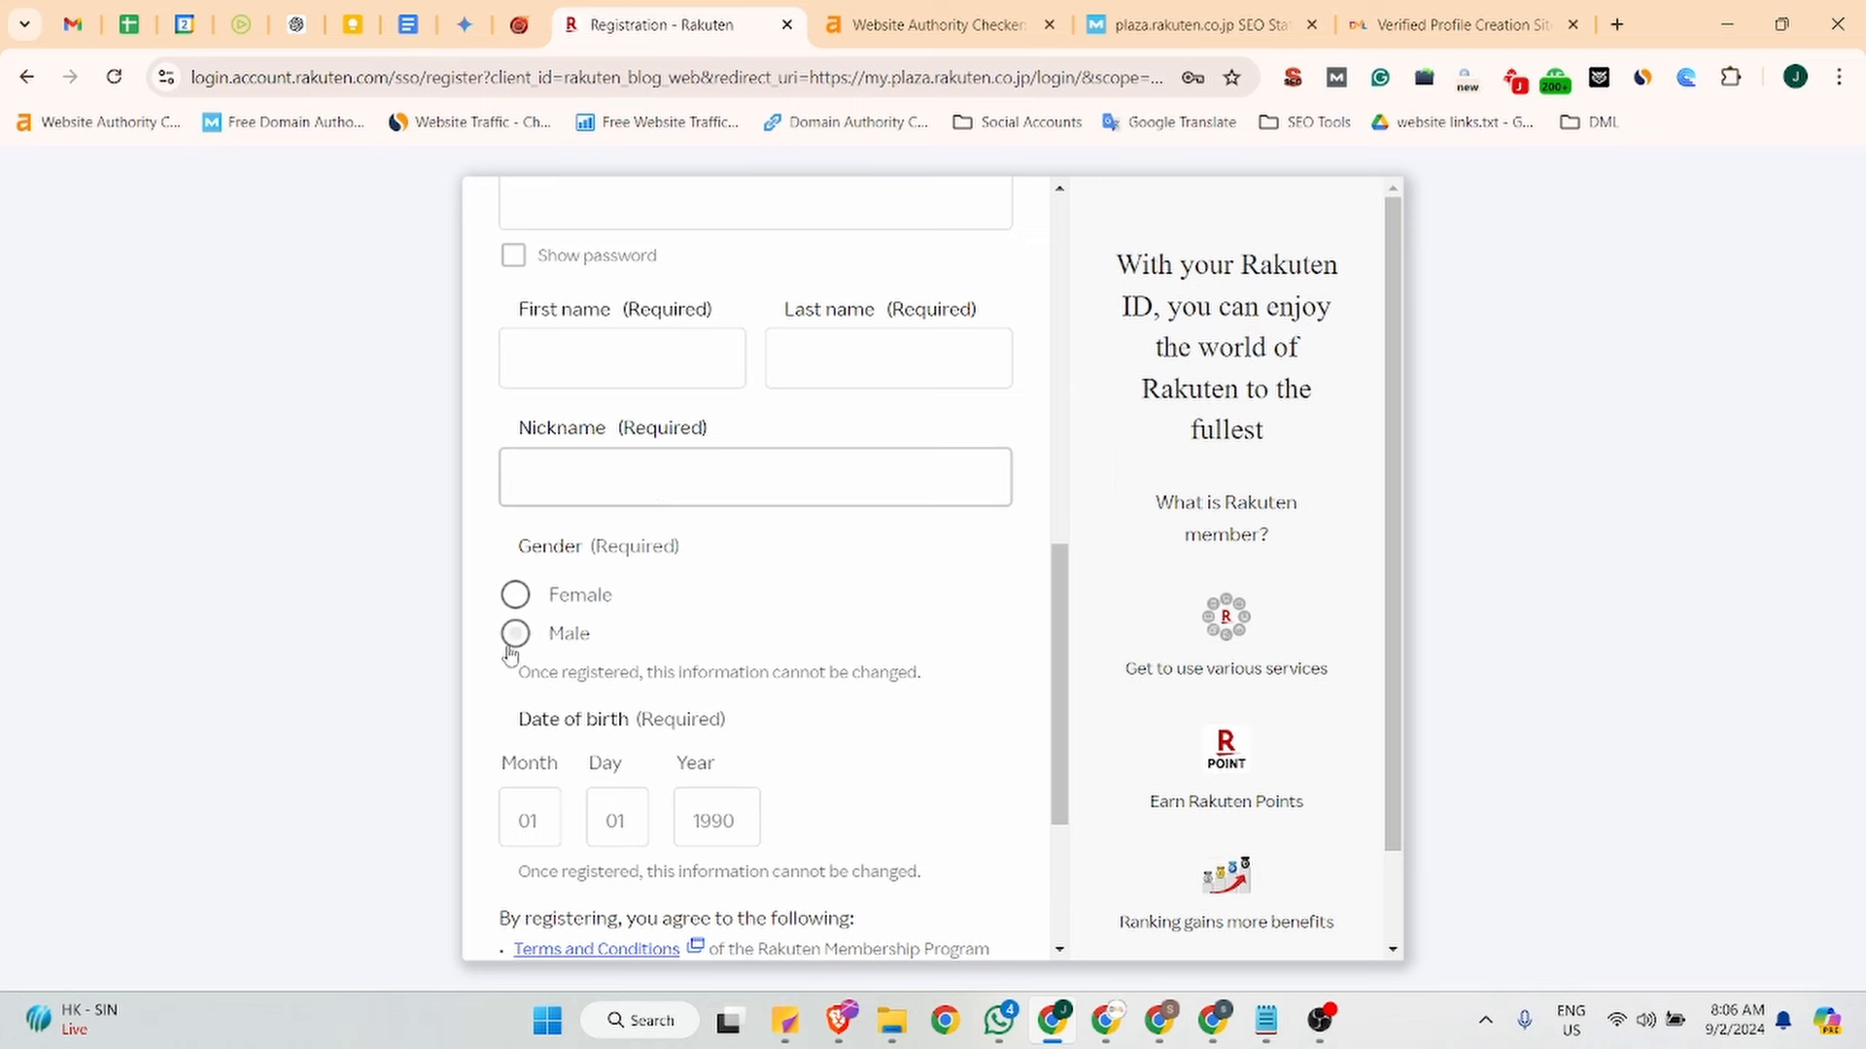
scroll(510, 657, "down", 3)
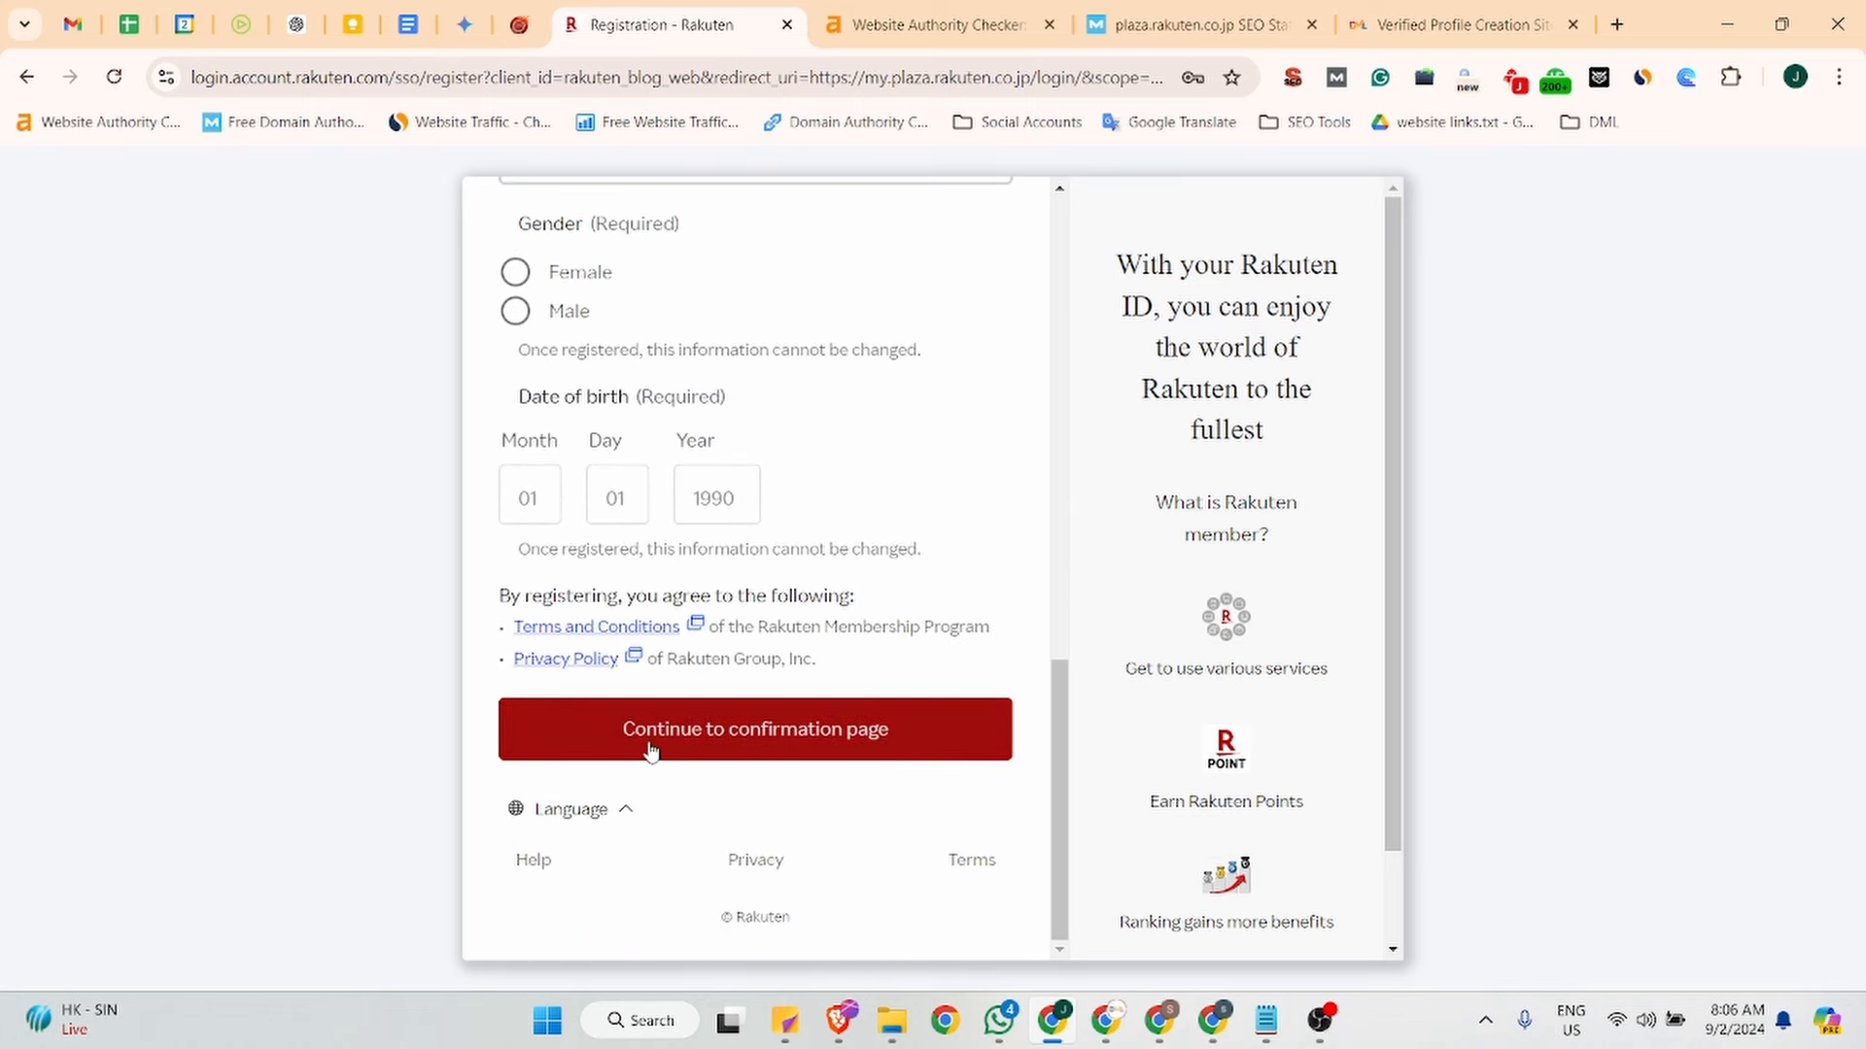
left_click(812, 705)
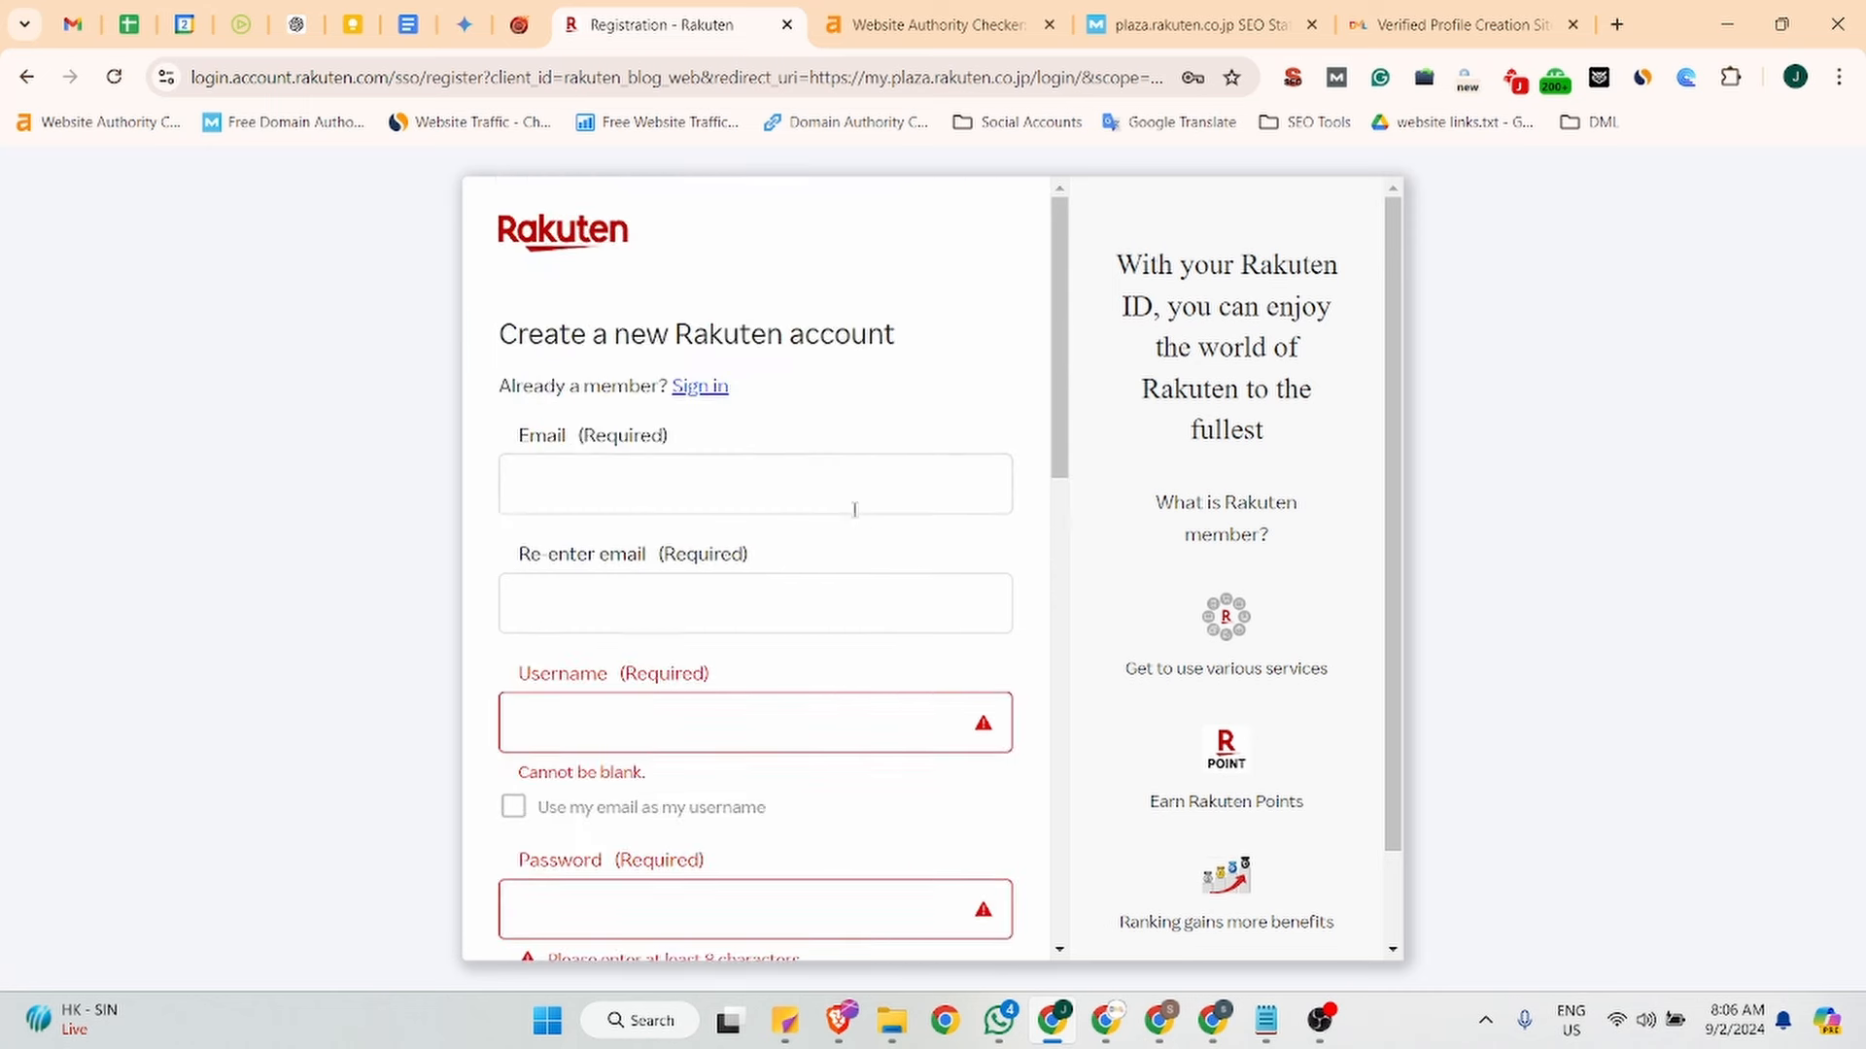
scroll(859, 527, "down", 3)
scroll(862, 495, "up", 3)
Switch to the sign-in page and log in to the existing Rakuten account with its saved username and account password.
left_click(699, 387)
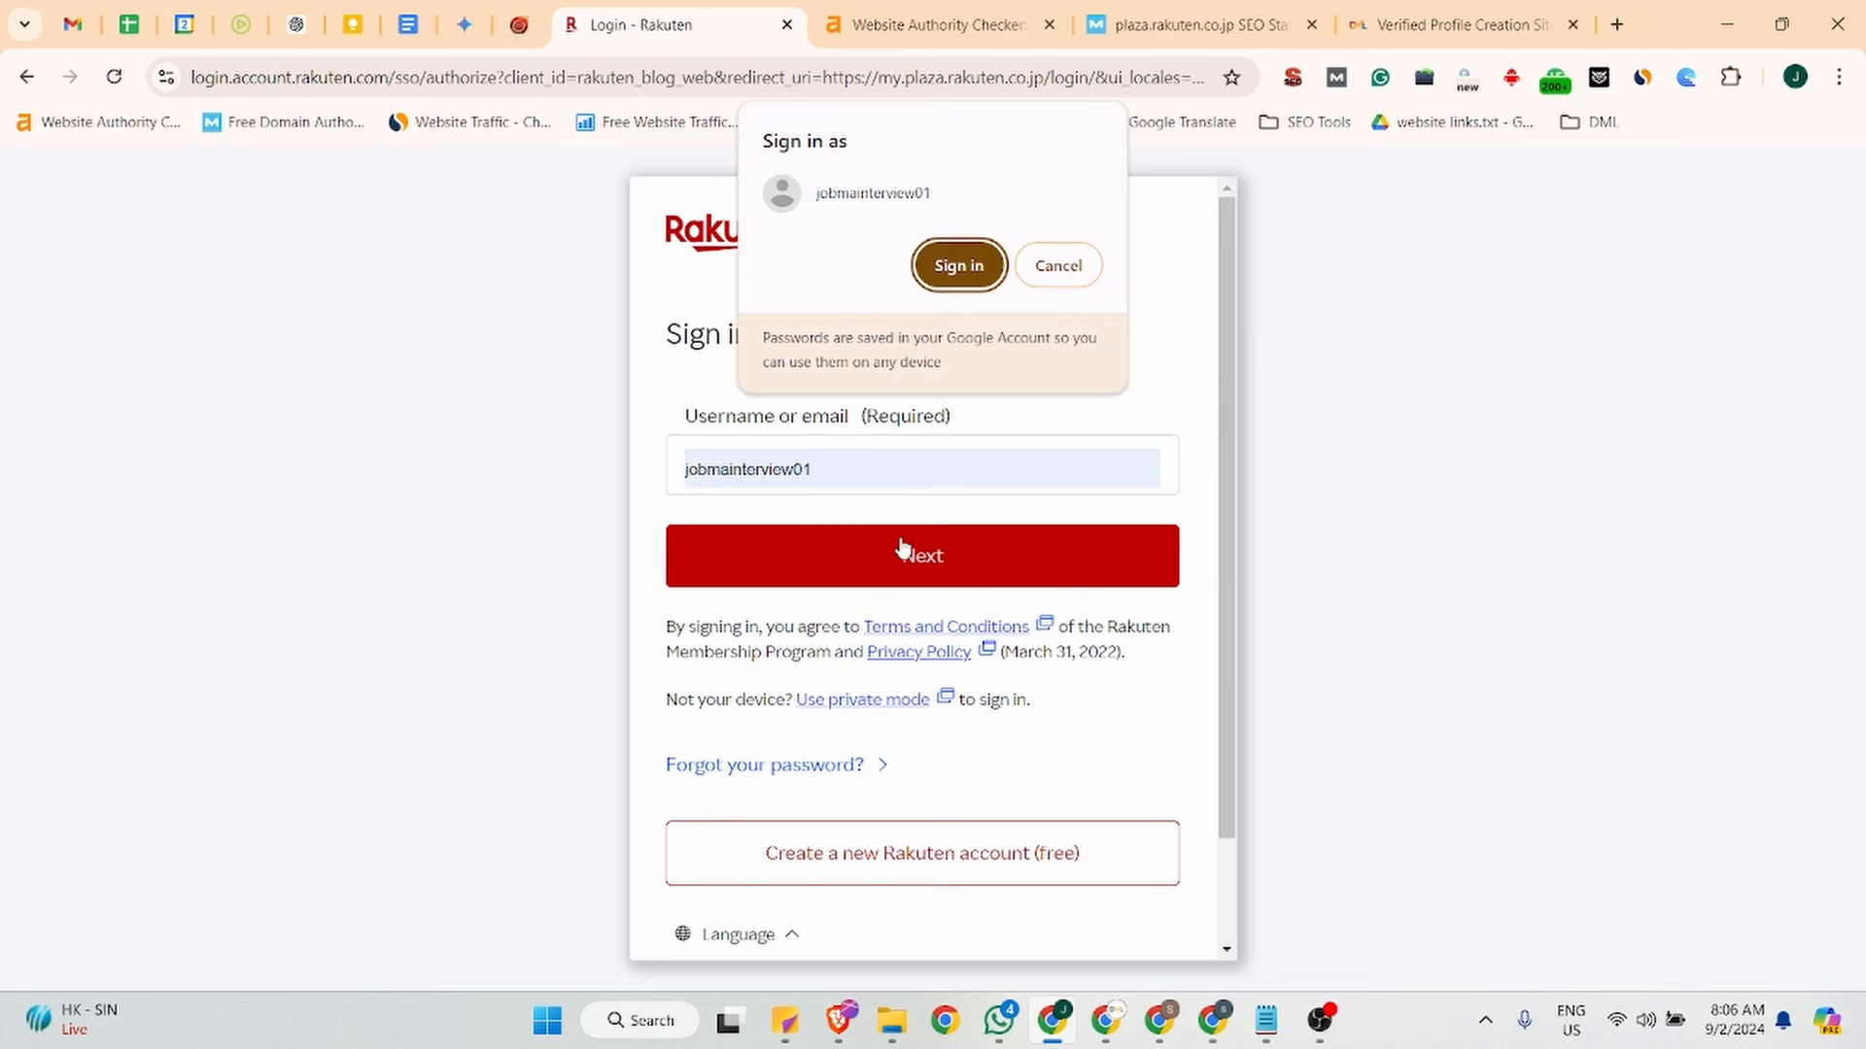
left_click(1061, 277)
left_click(928, 550)
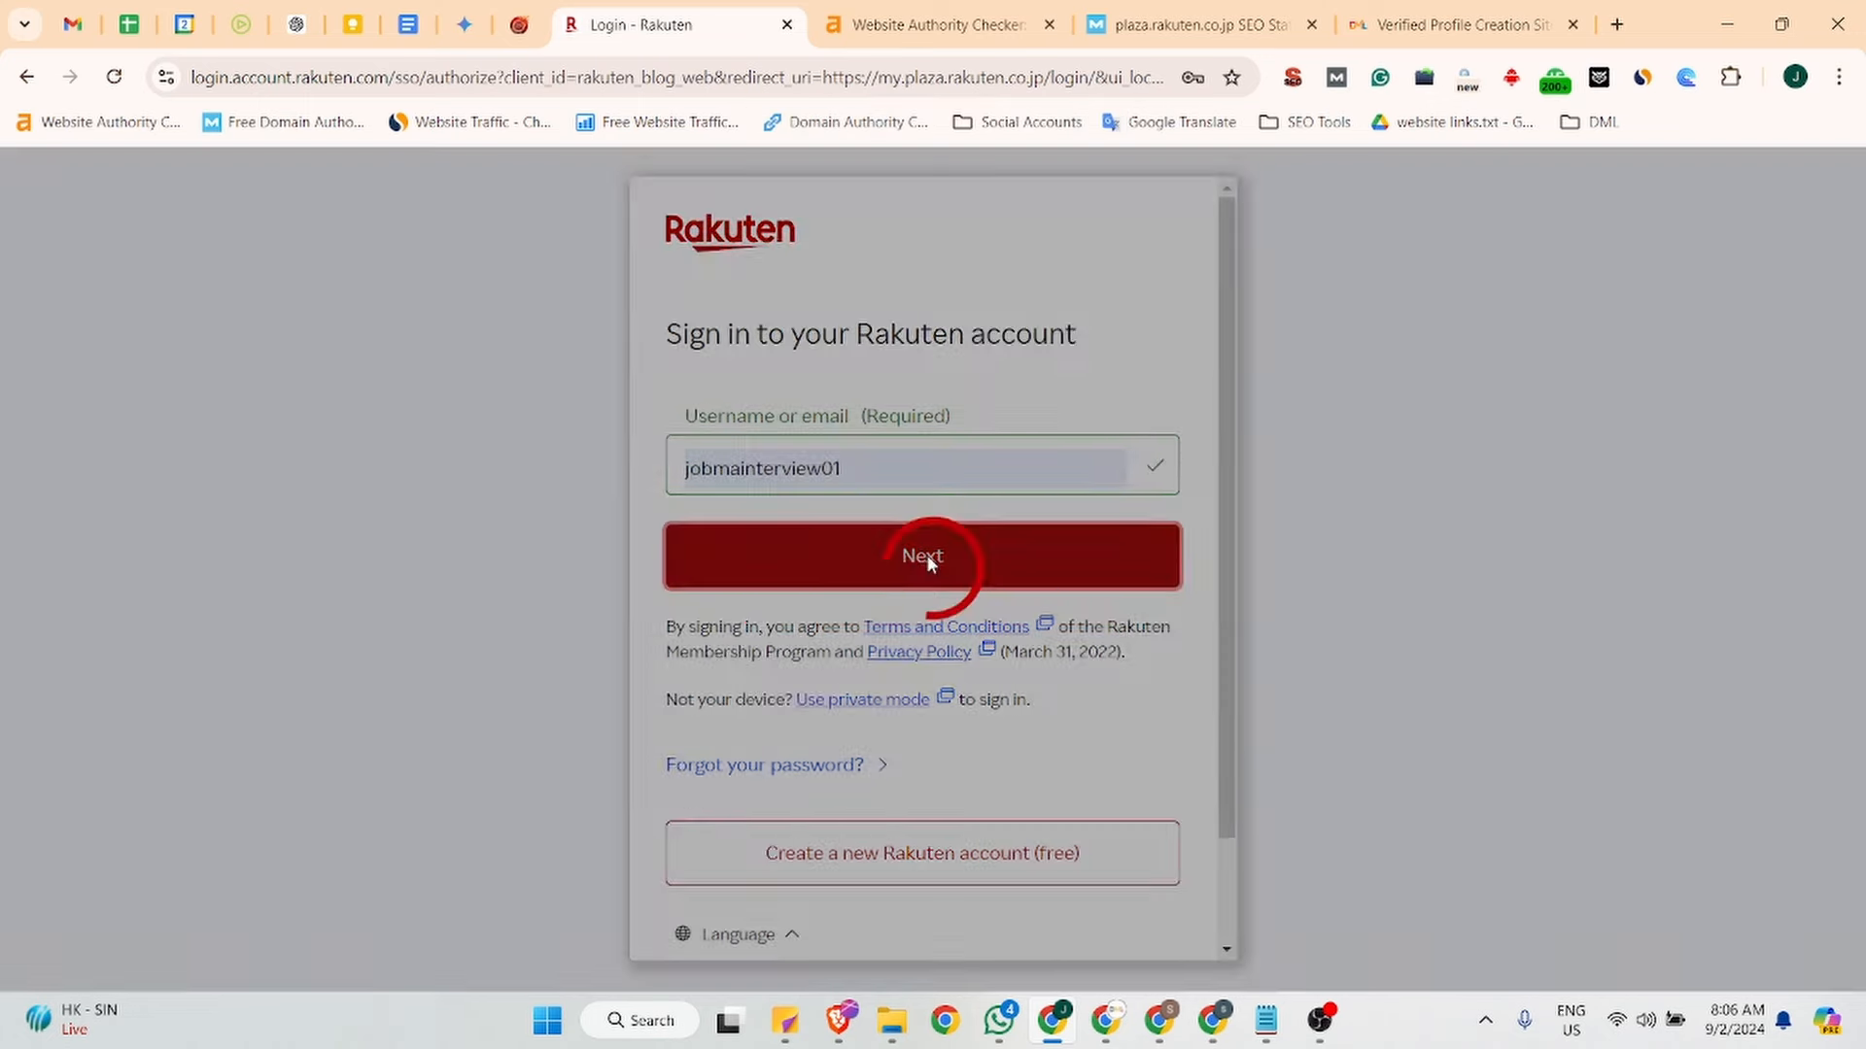
left_click(821, 488)
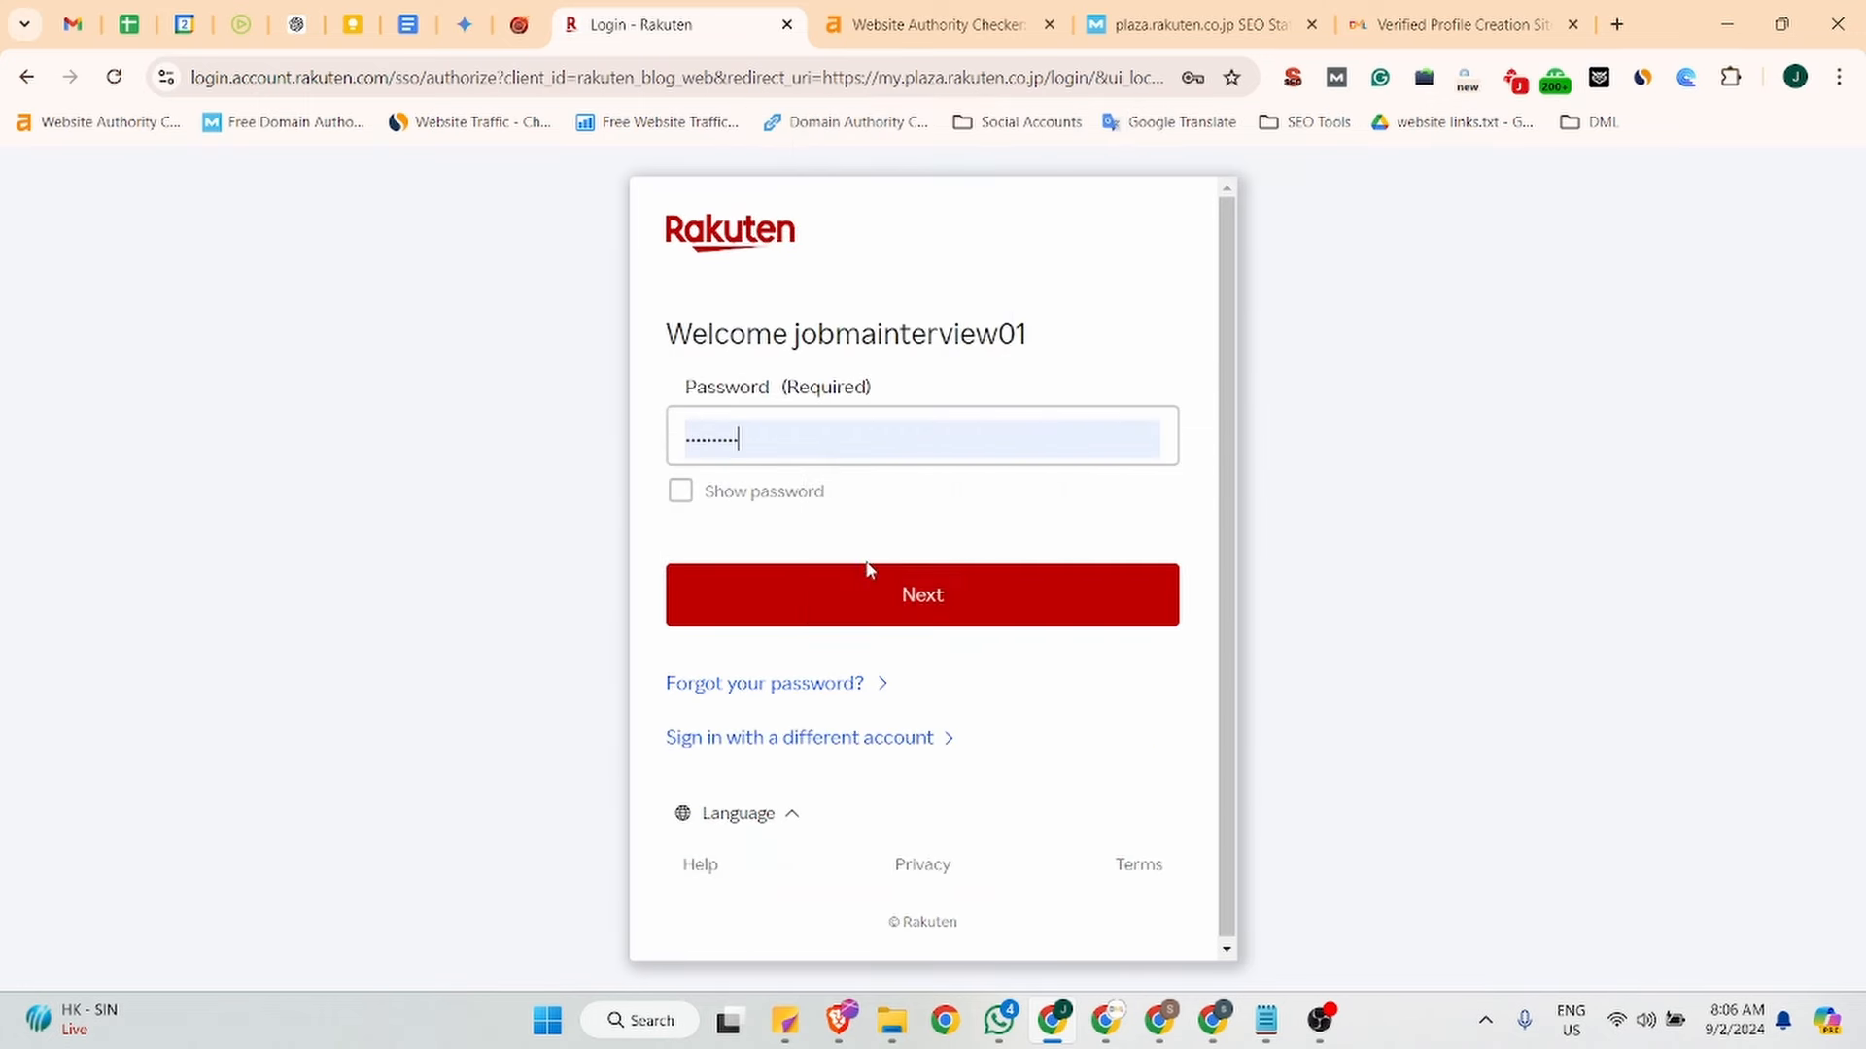
left_click(900, 599)
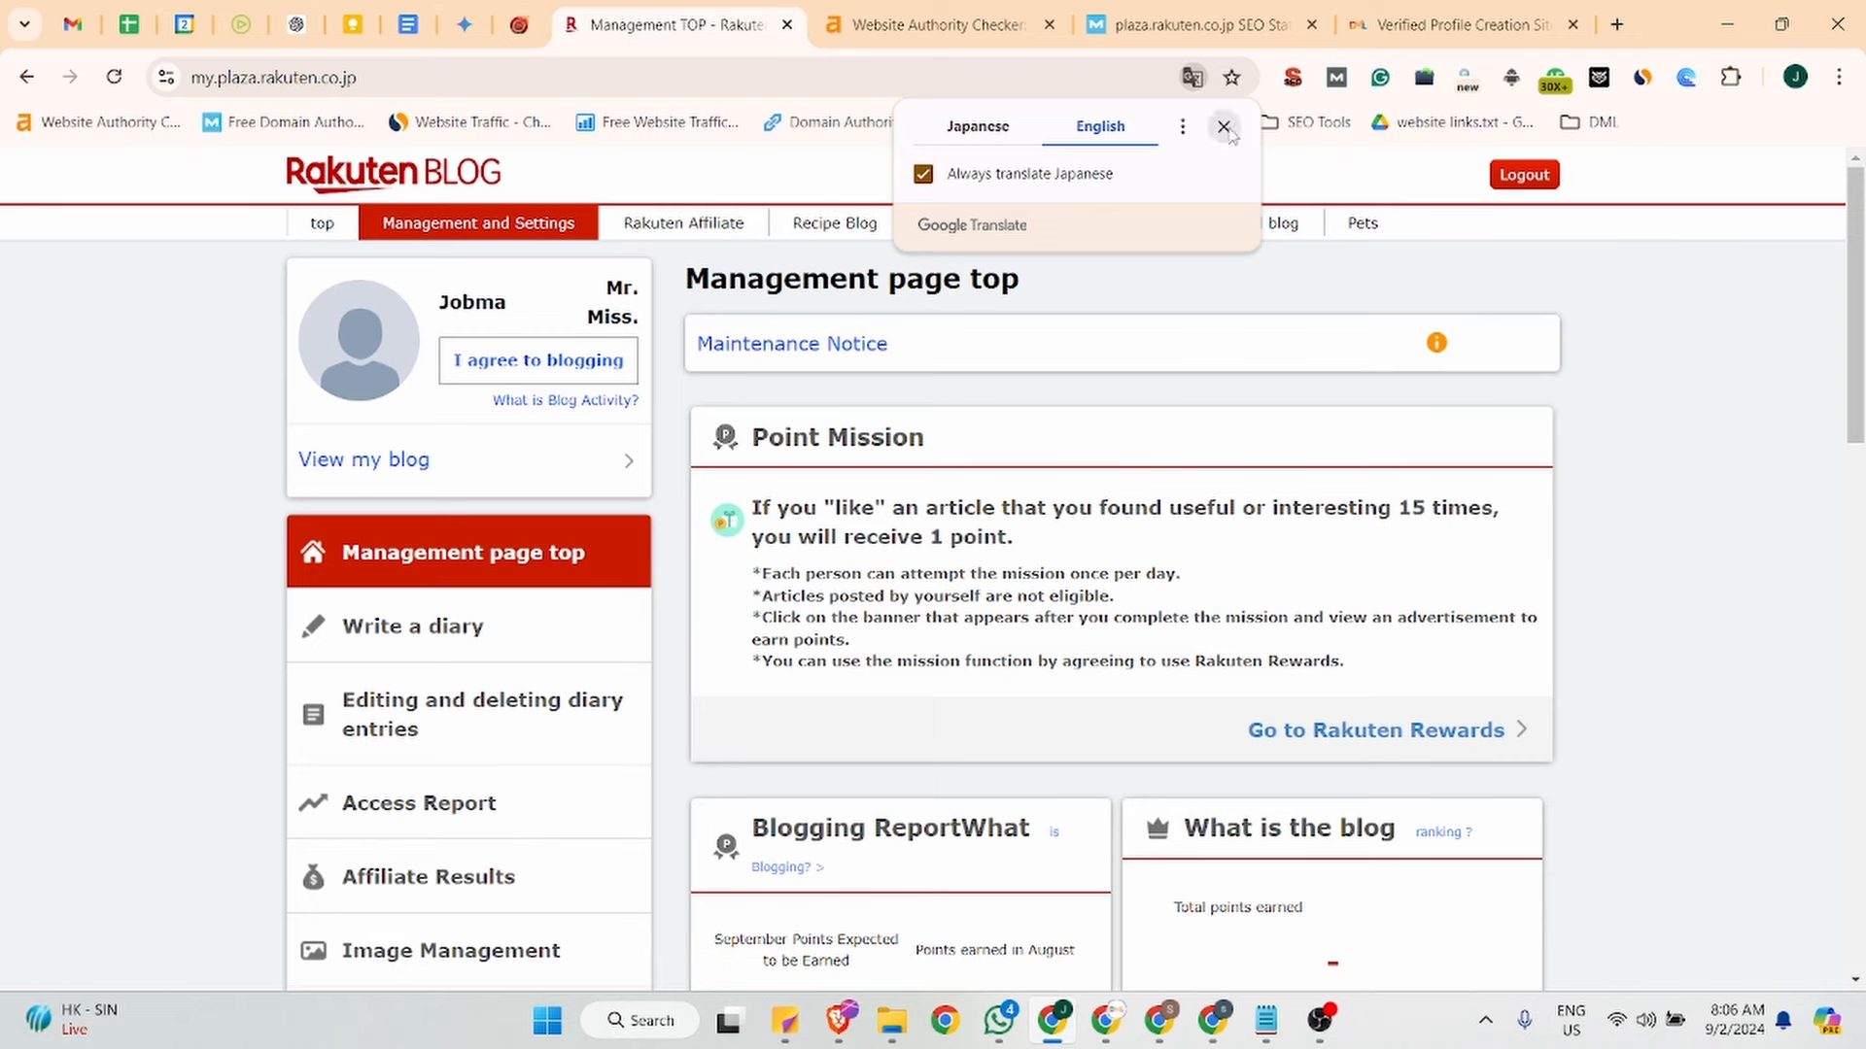
Open the blog's Management and Settings page and choose the jobma_logo image as the profile picture.
left_click(1224, 126)
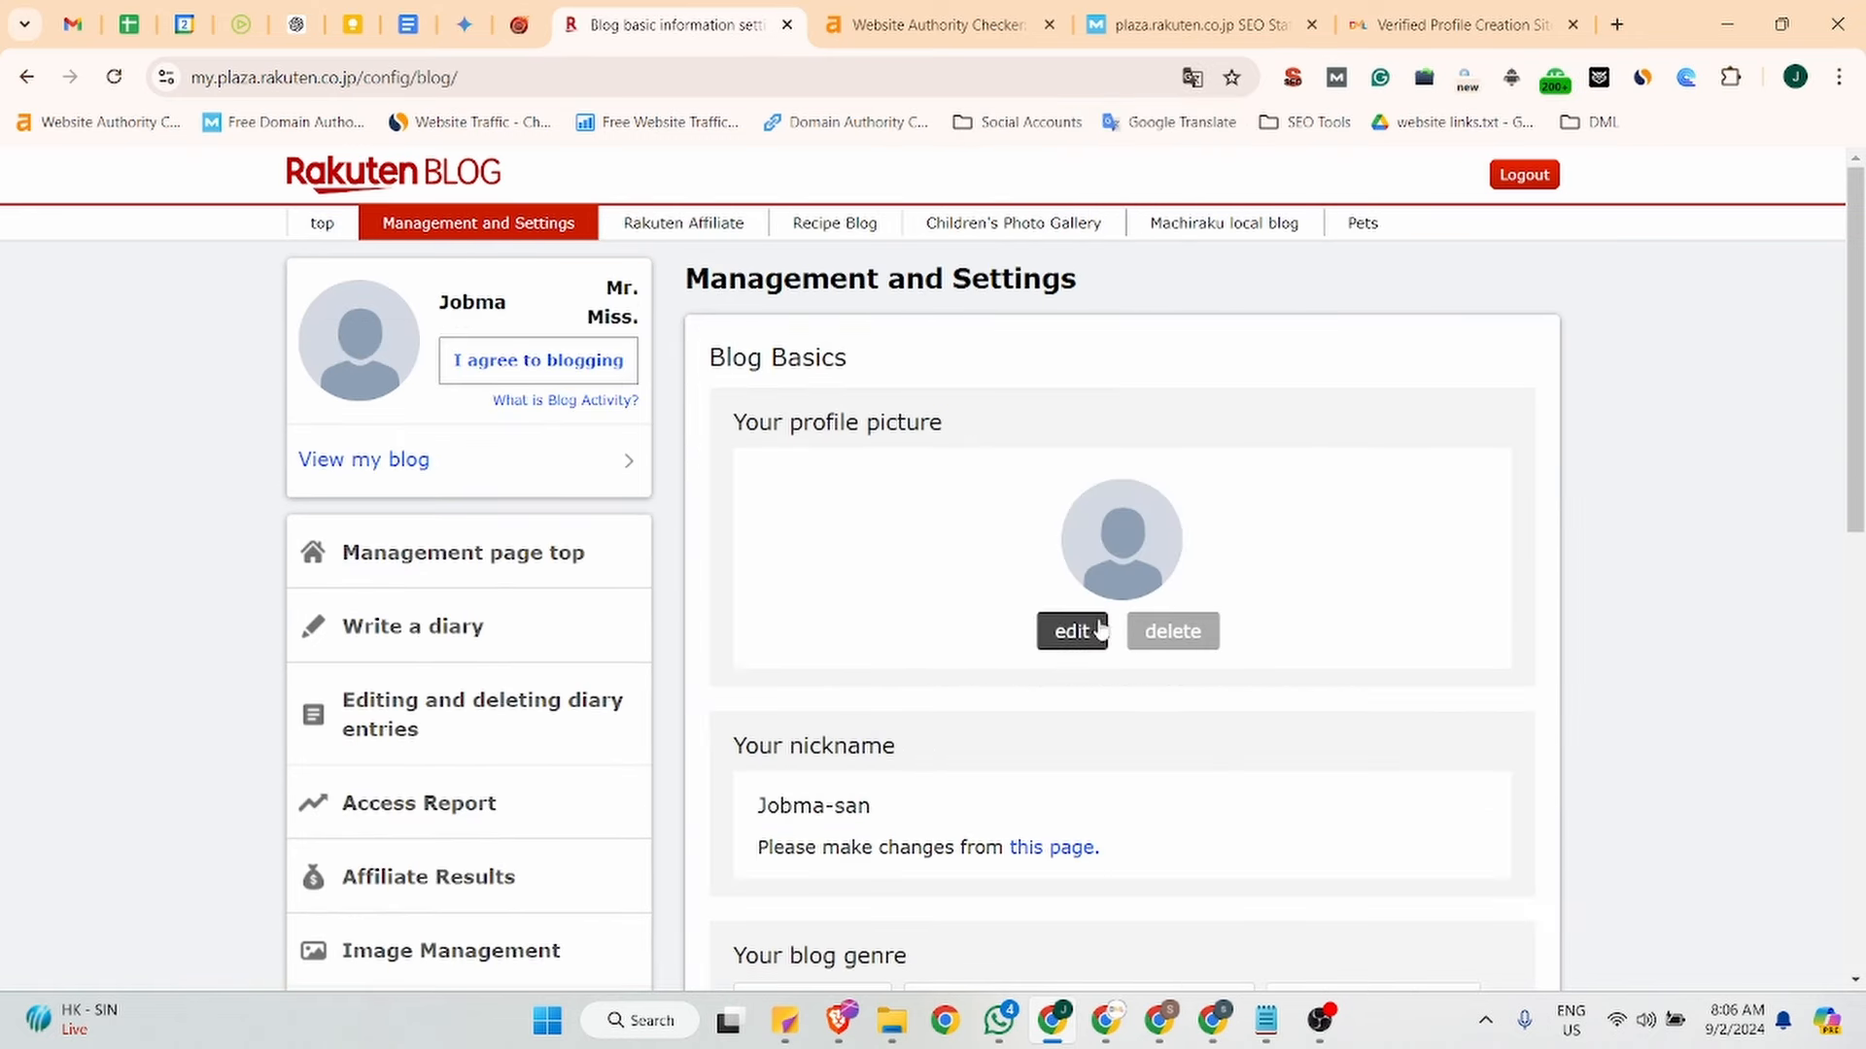
left_click(1081, 632)
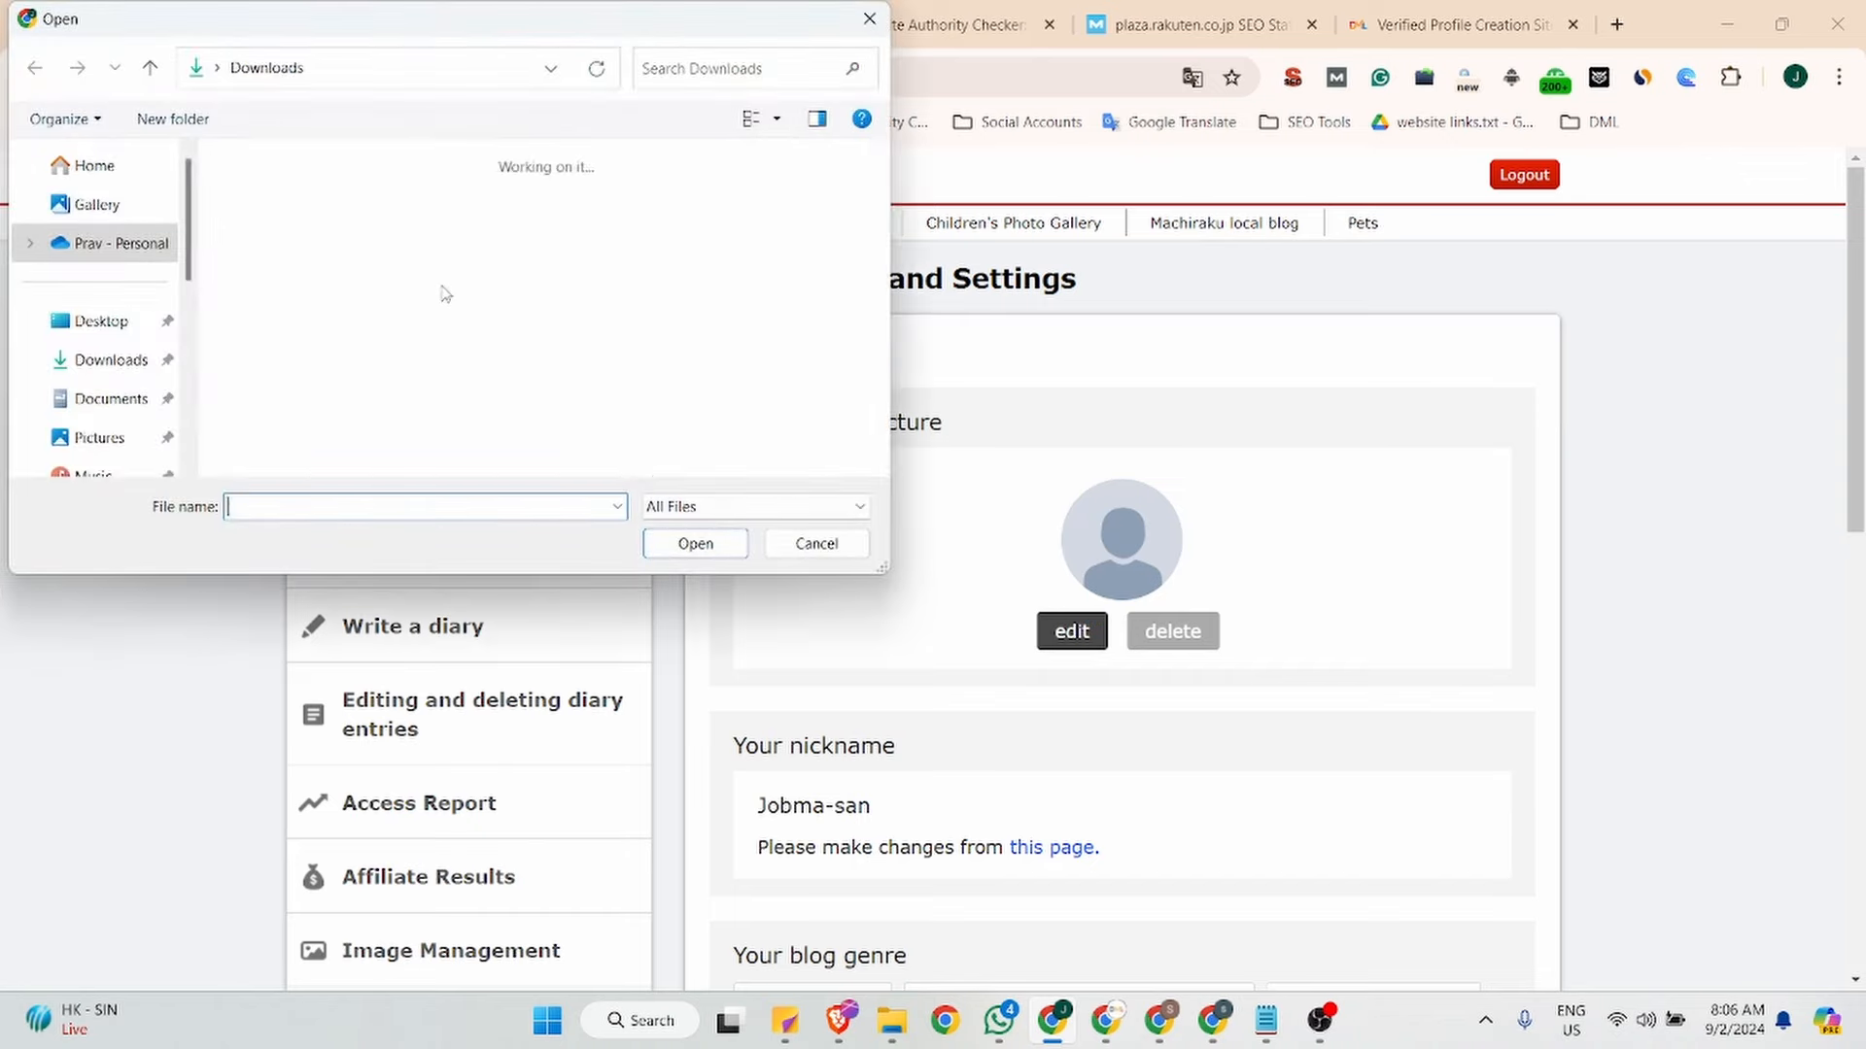
scroll(389, 279, "down", 10)
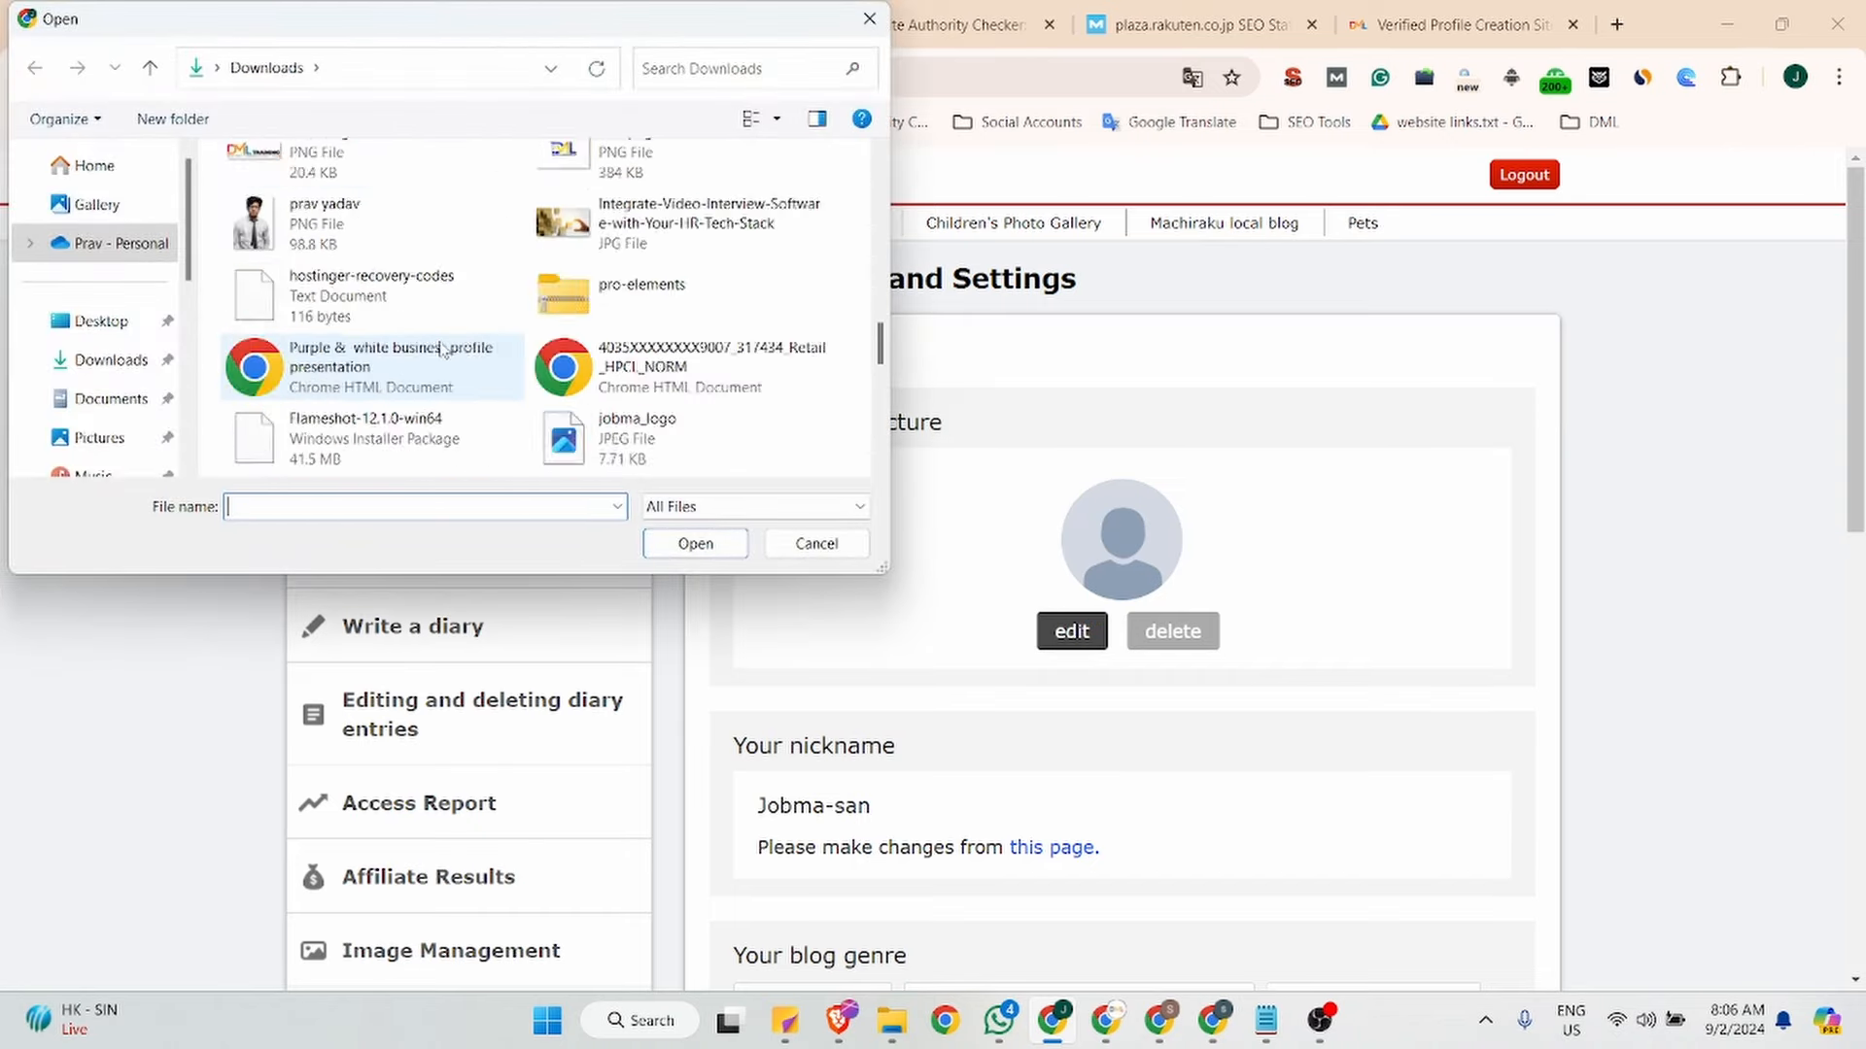
scroll(481, 330, "up", 5)
left_click(602, 379)
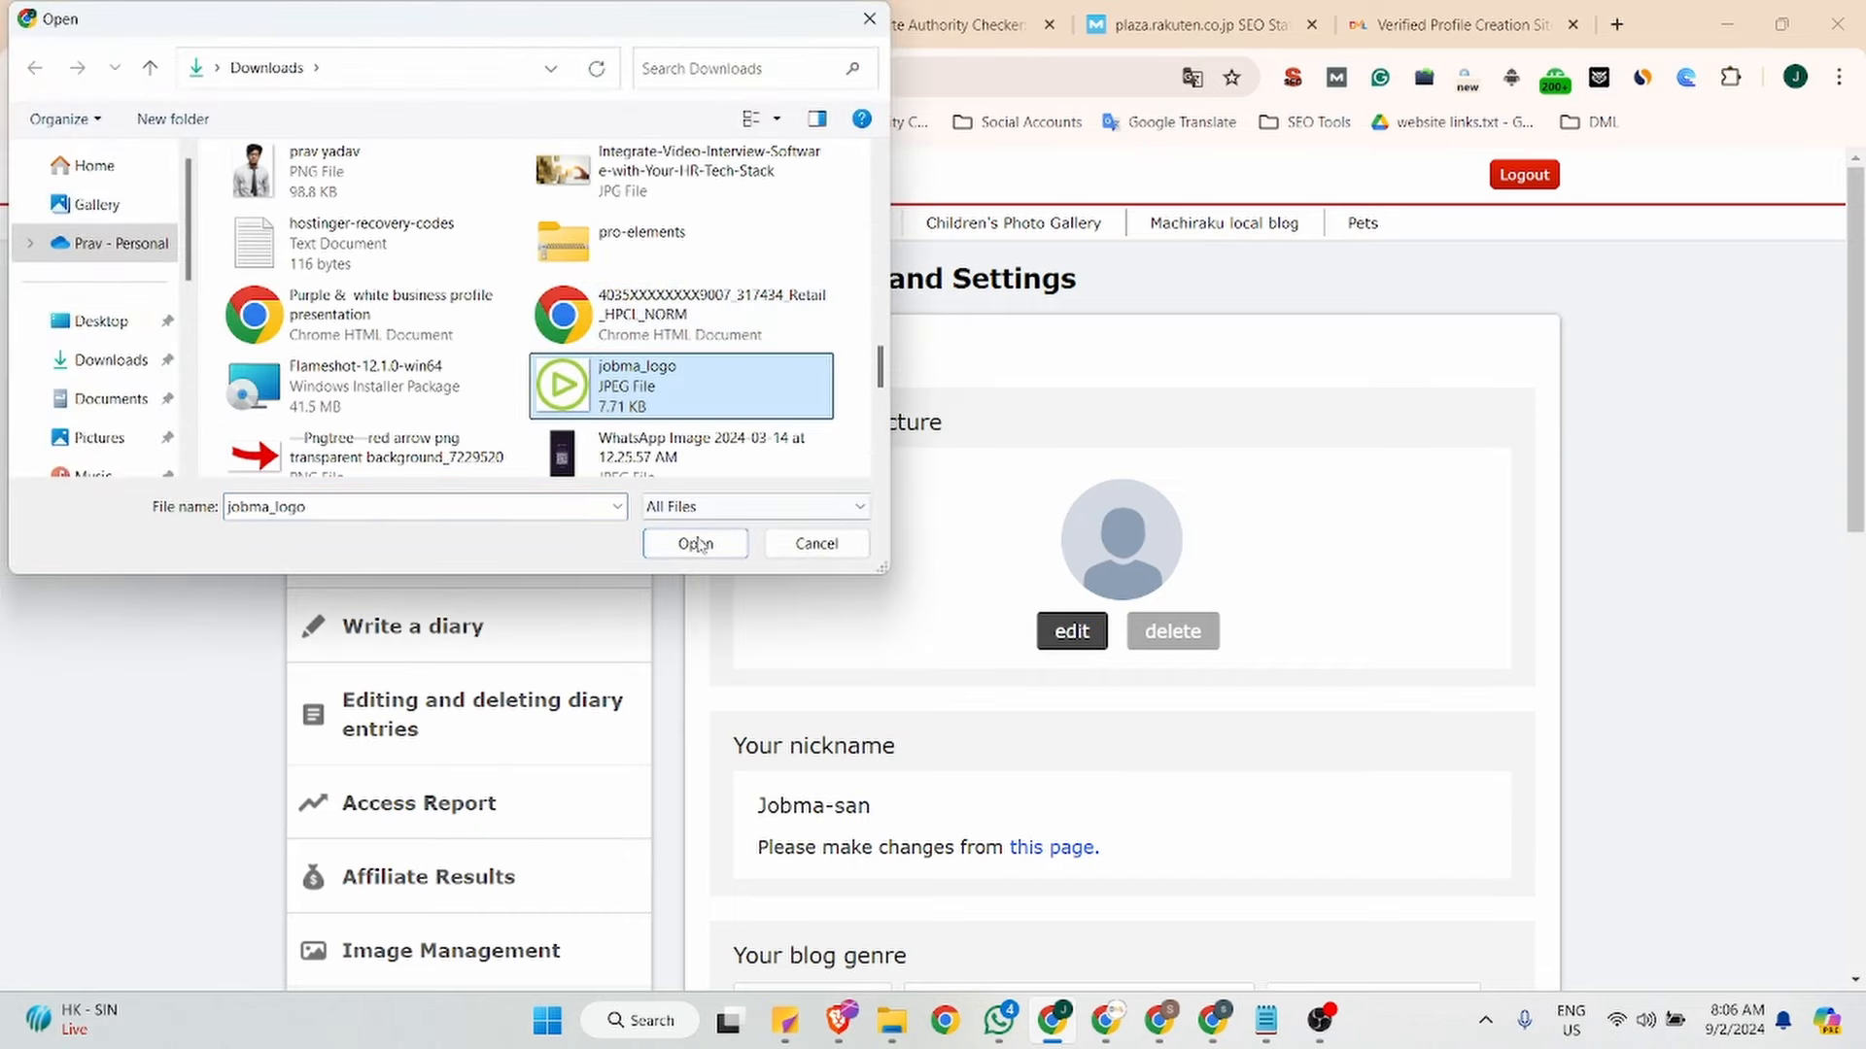
left_click(692, 545)
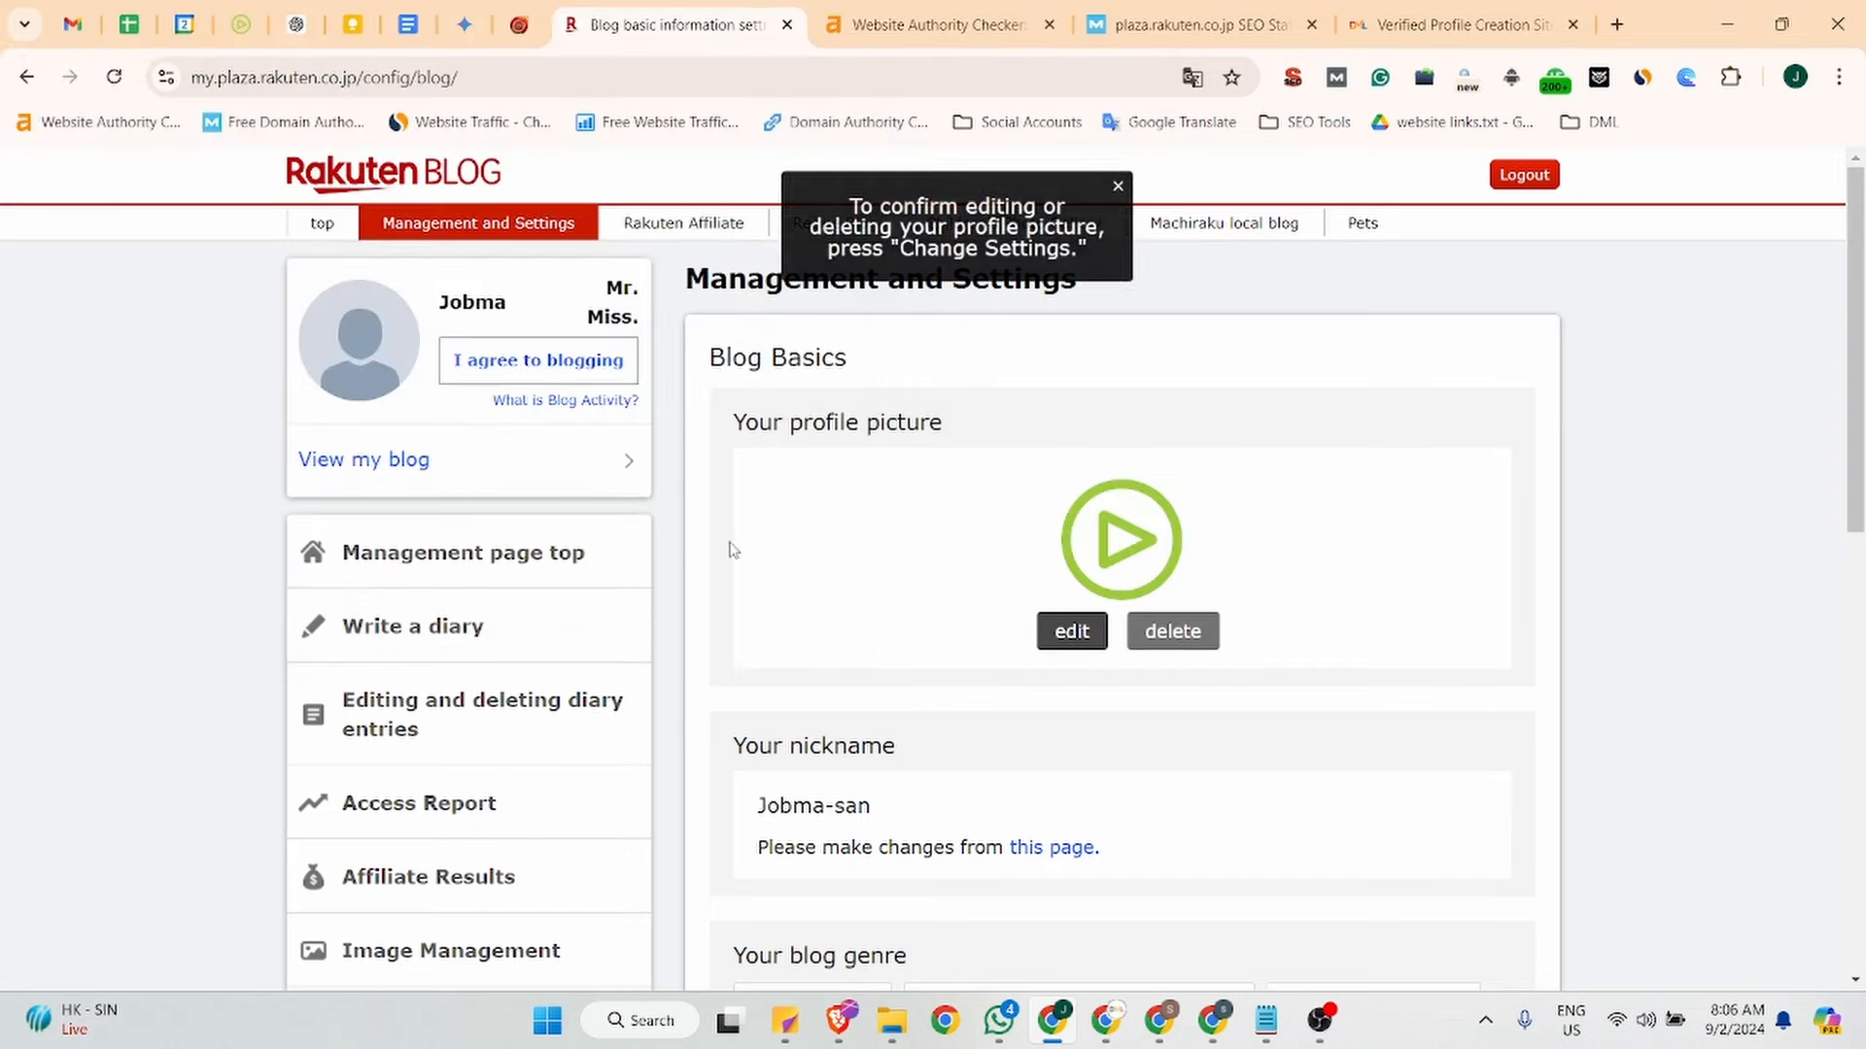
Replace the blog title with "Top Interview Management System | Jobma", copied from the Business Listing document.
scroll(1095, 545, "down", 6)
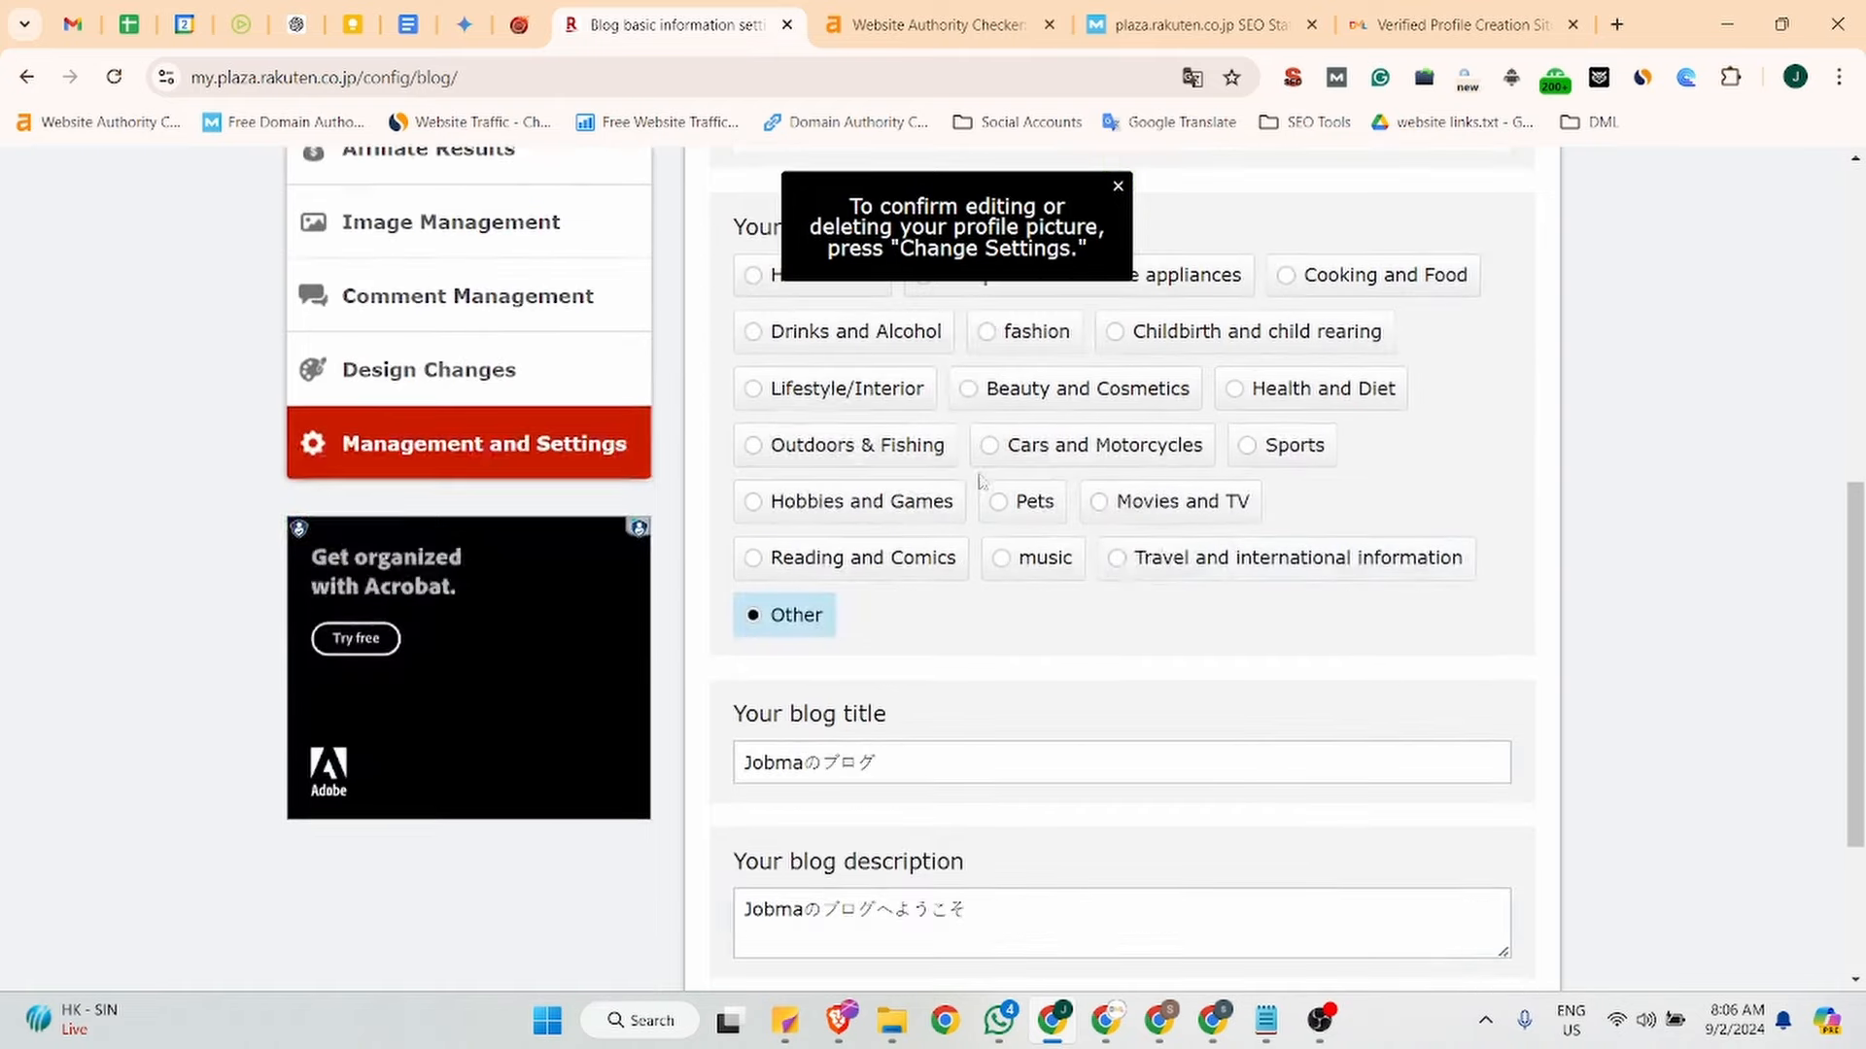
scroll(1156, 539, "up", 1)
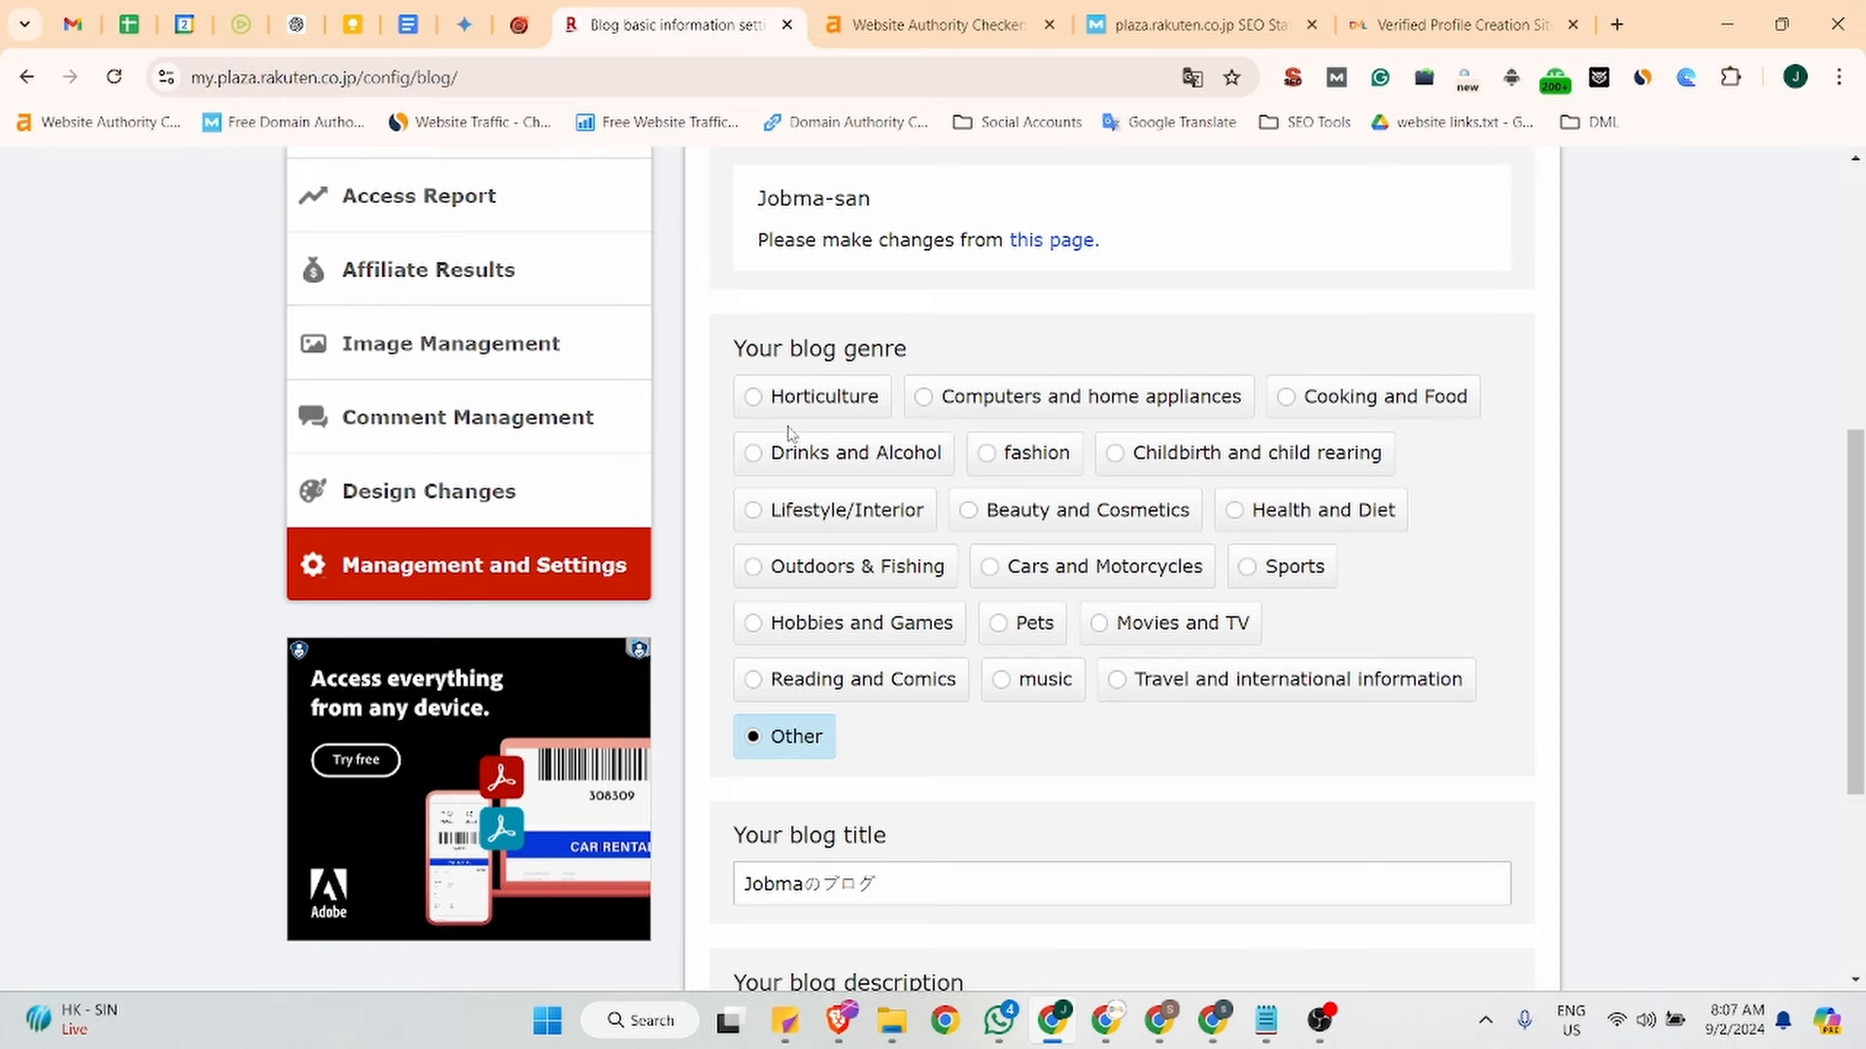
scroll(855, 632, "down", 2)
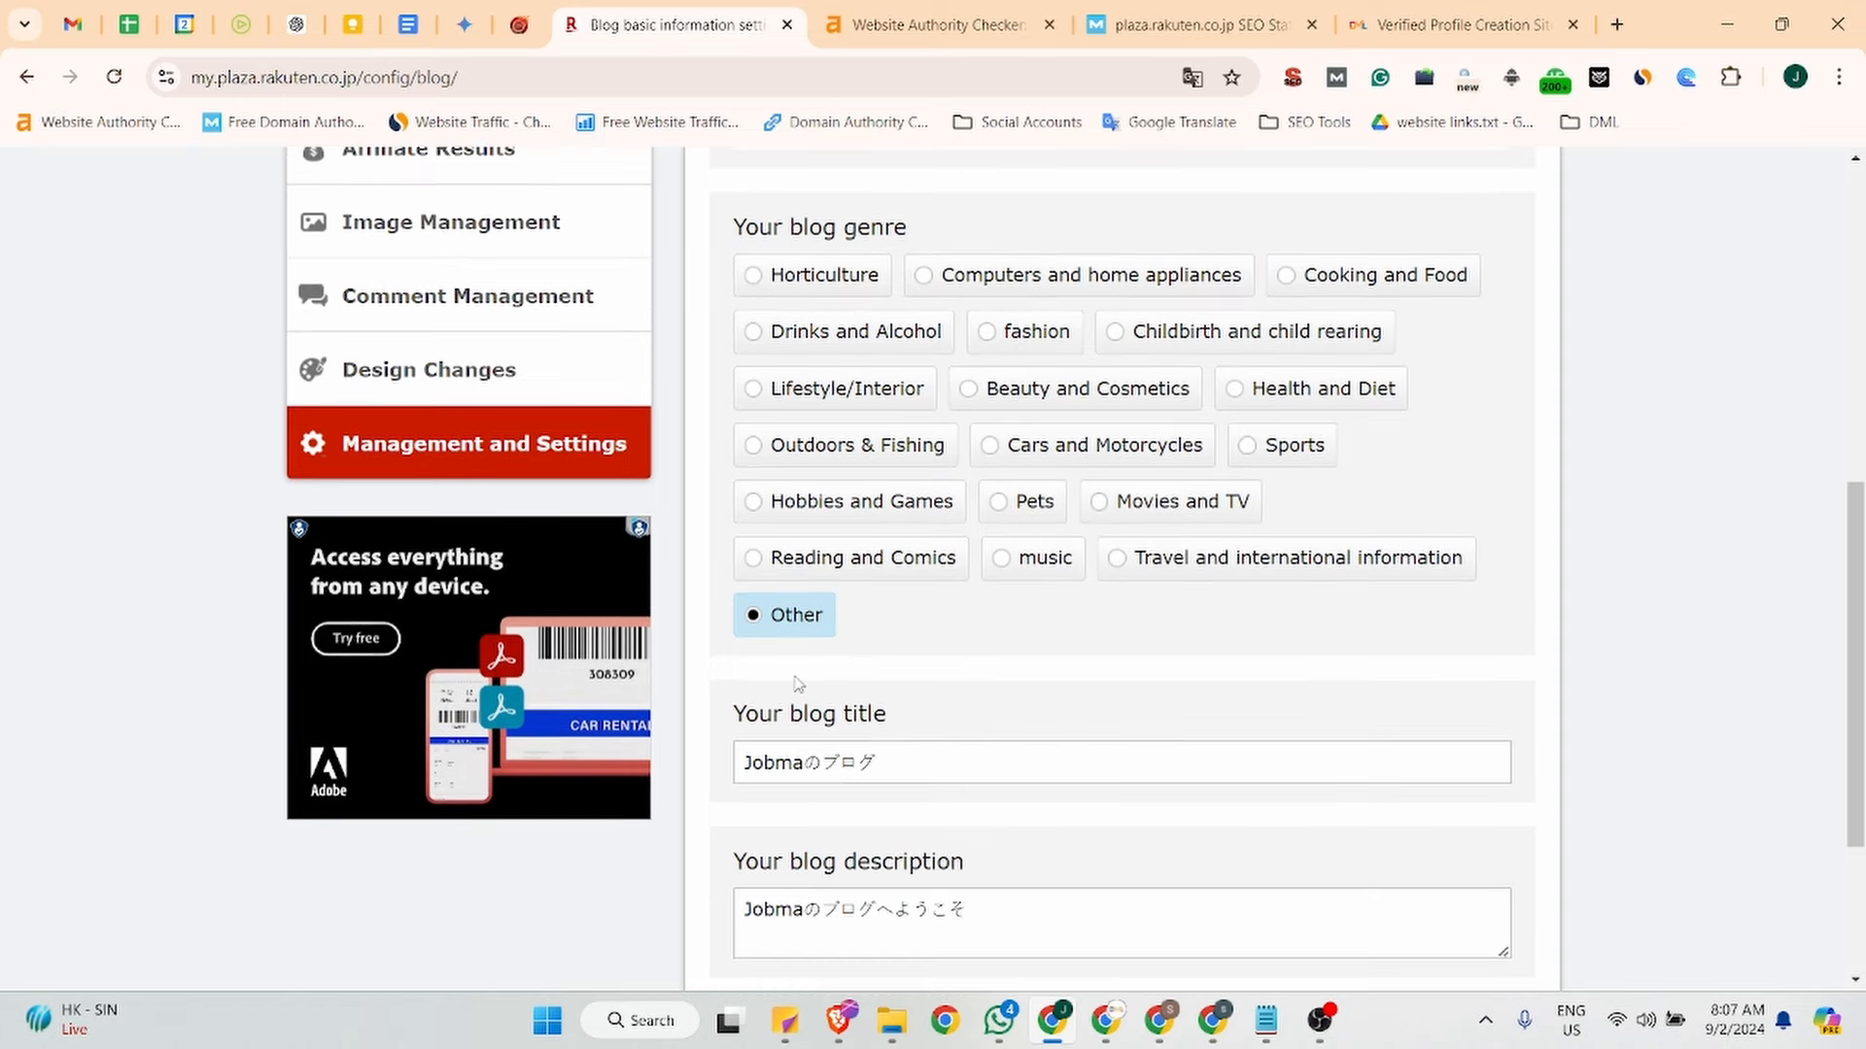
scroll(801, 641, "down", 3)
left_click(857, 480)
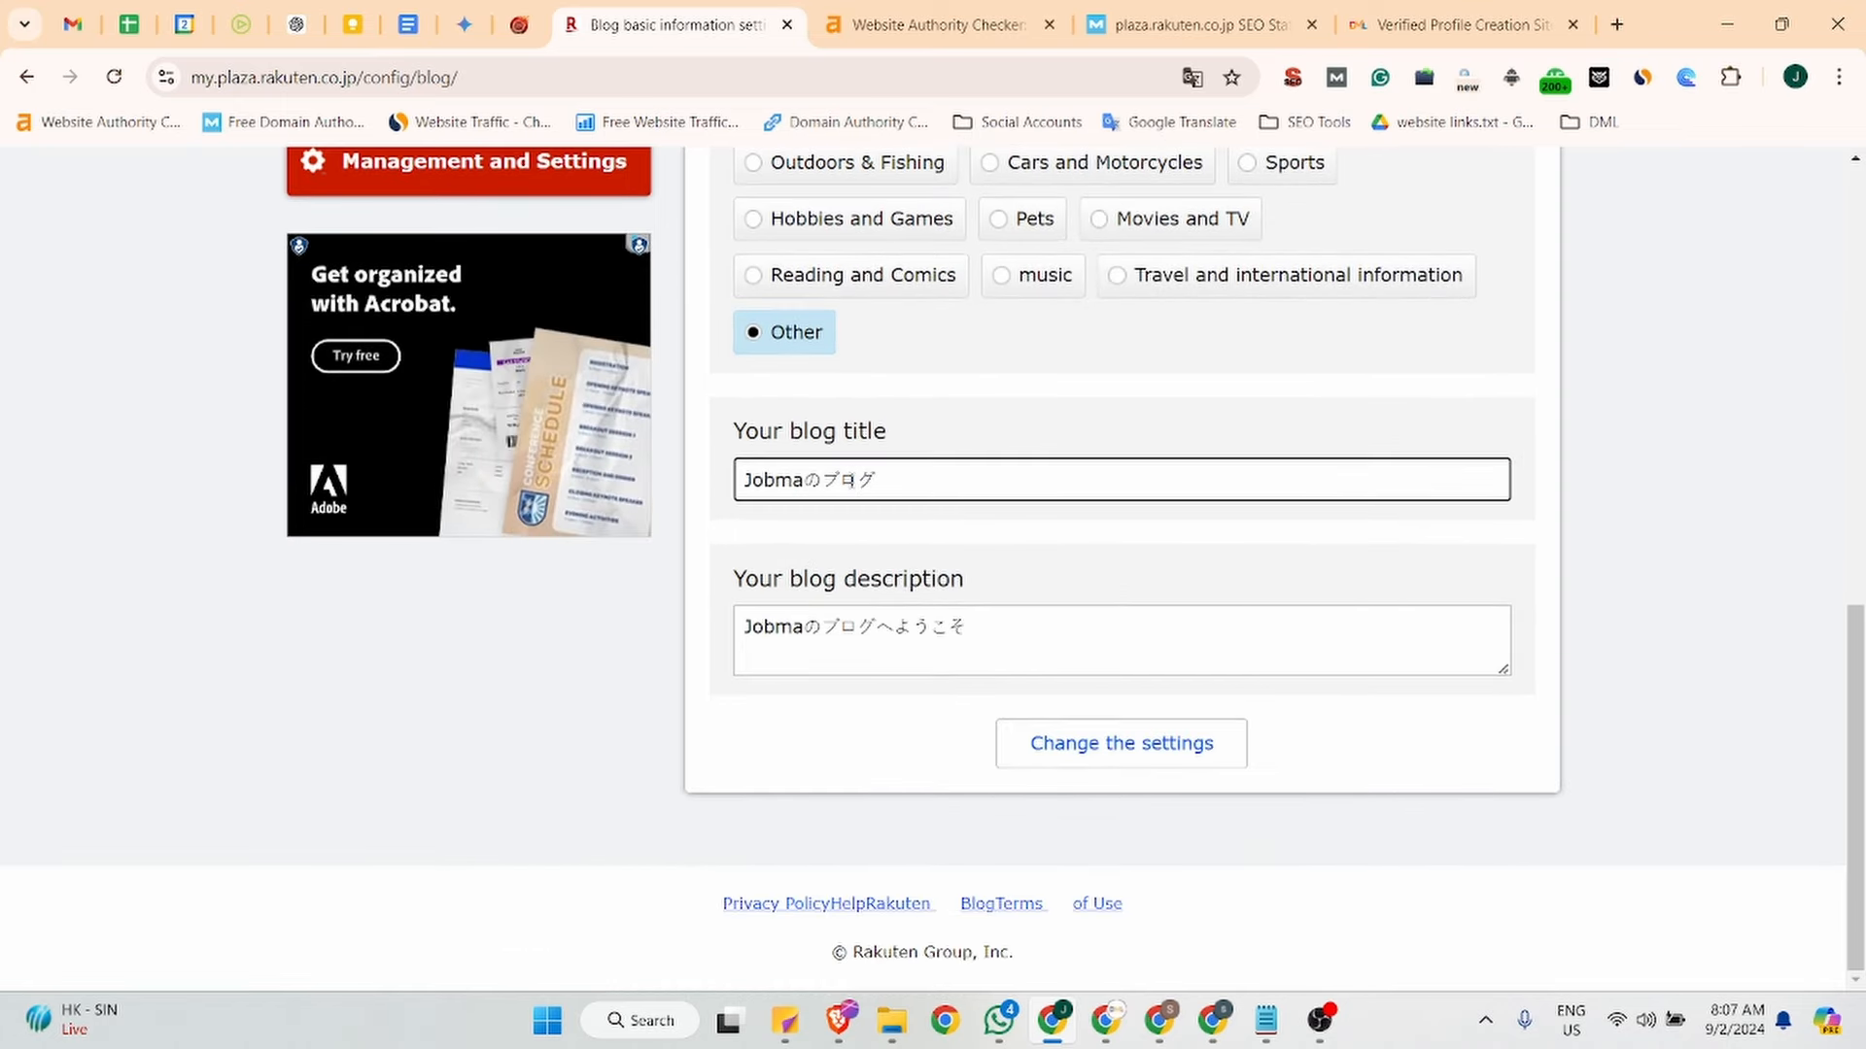
left_click(408, 25)
scroll(1065, 646, "down", 3)
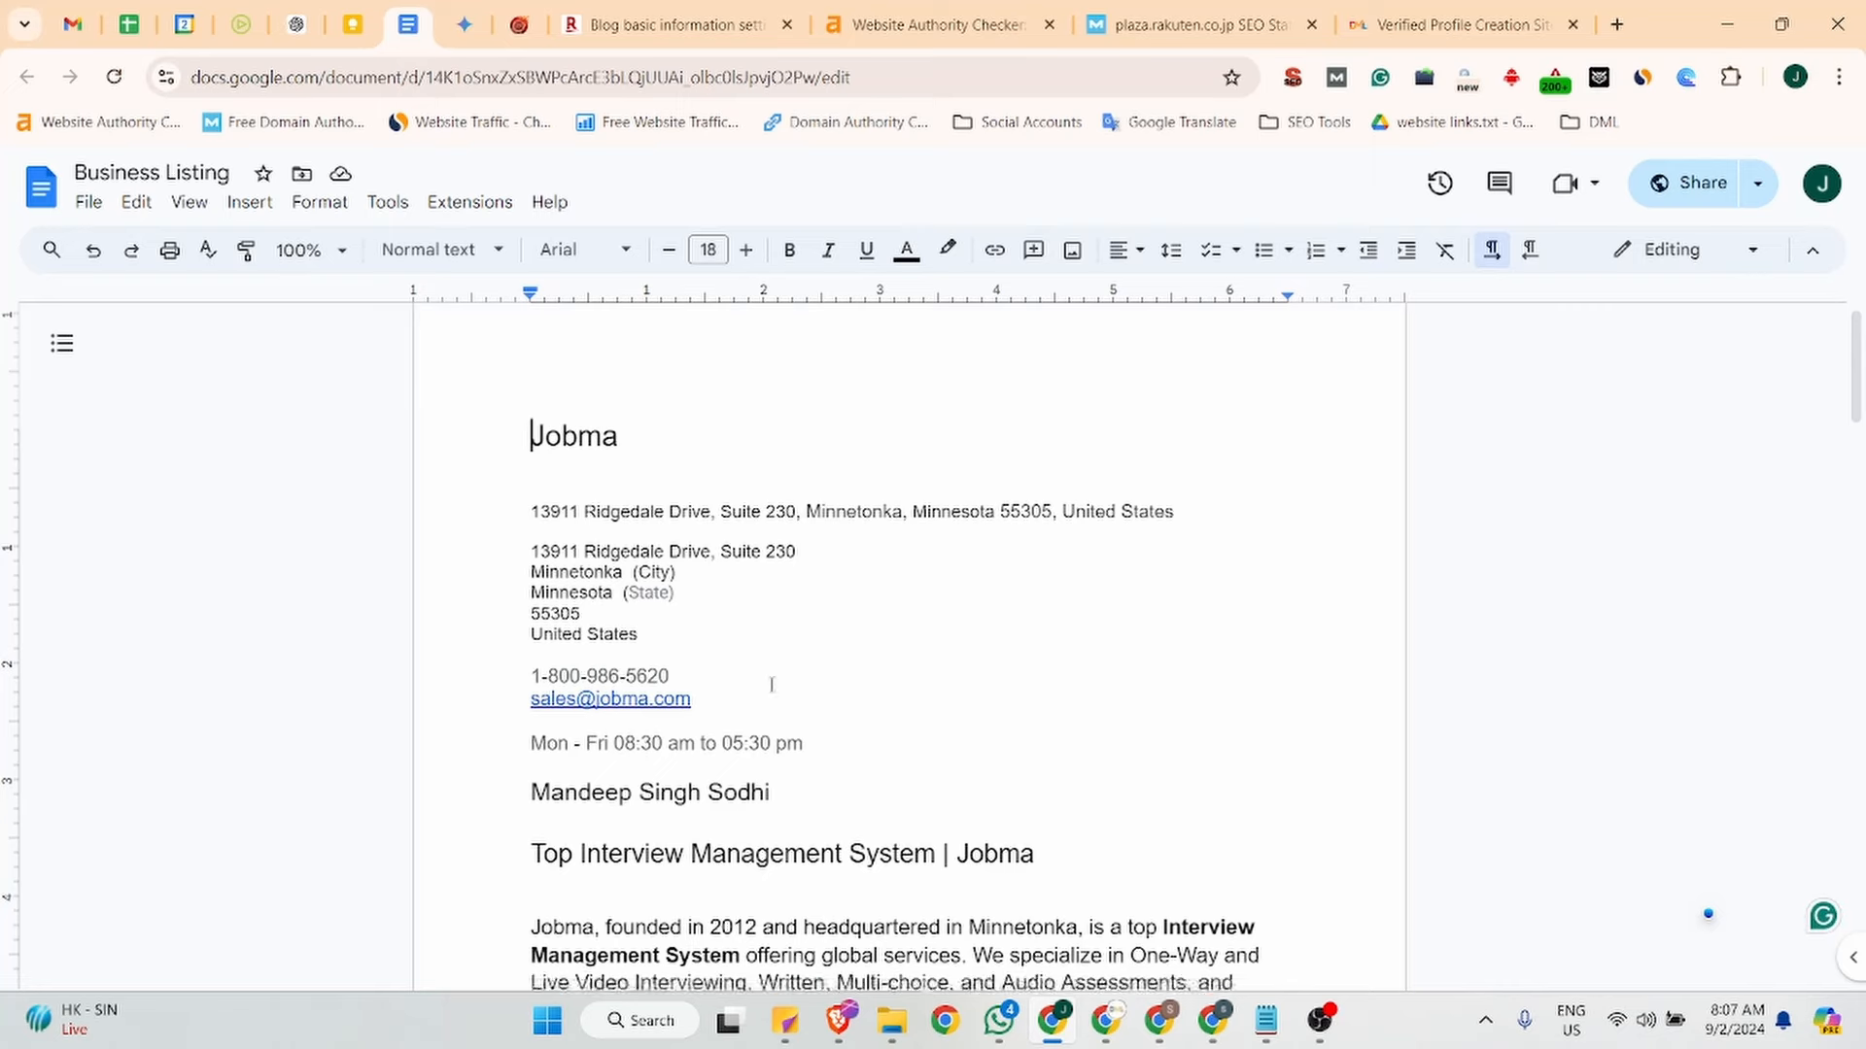
left_click_drag(1065, 646, 512, 631)
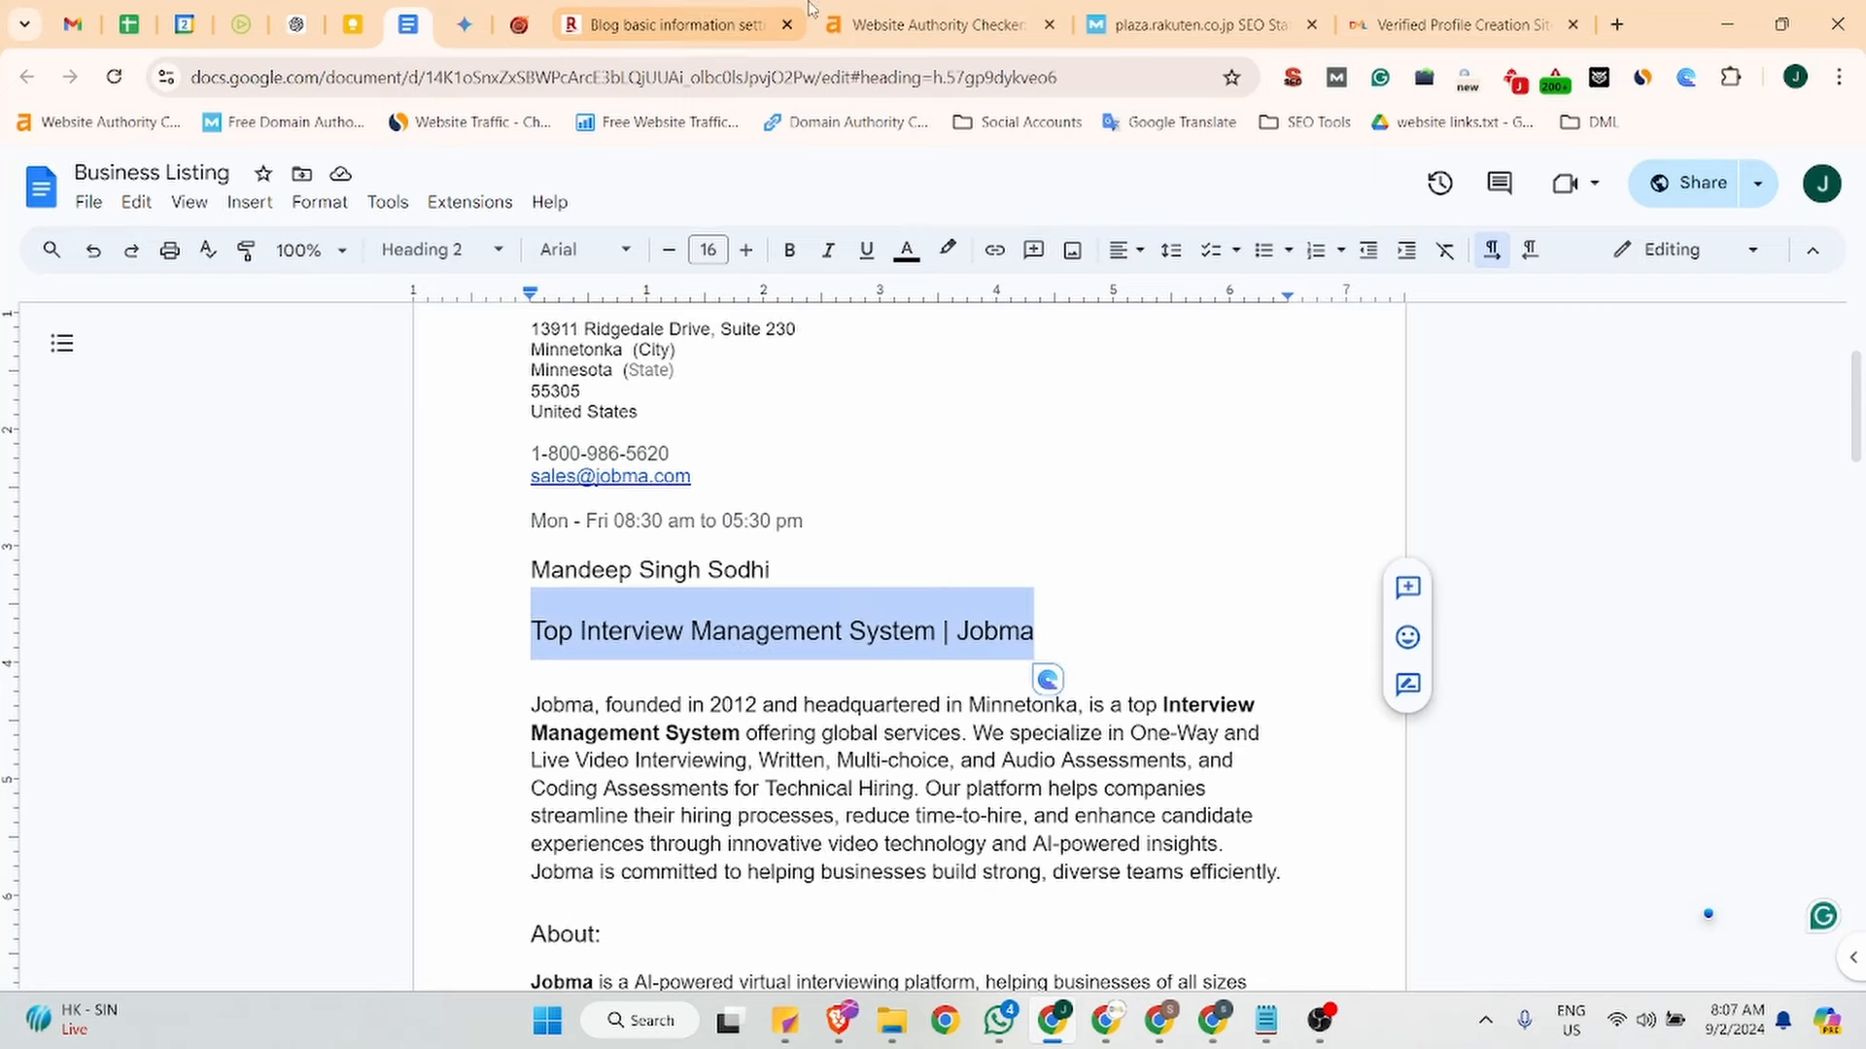
key("ctrl+c")
left_click(702, 16)
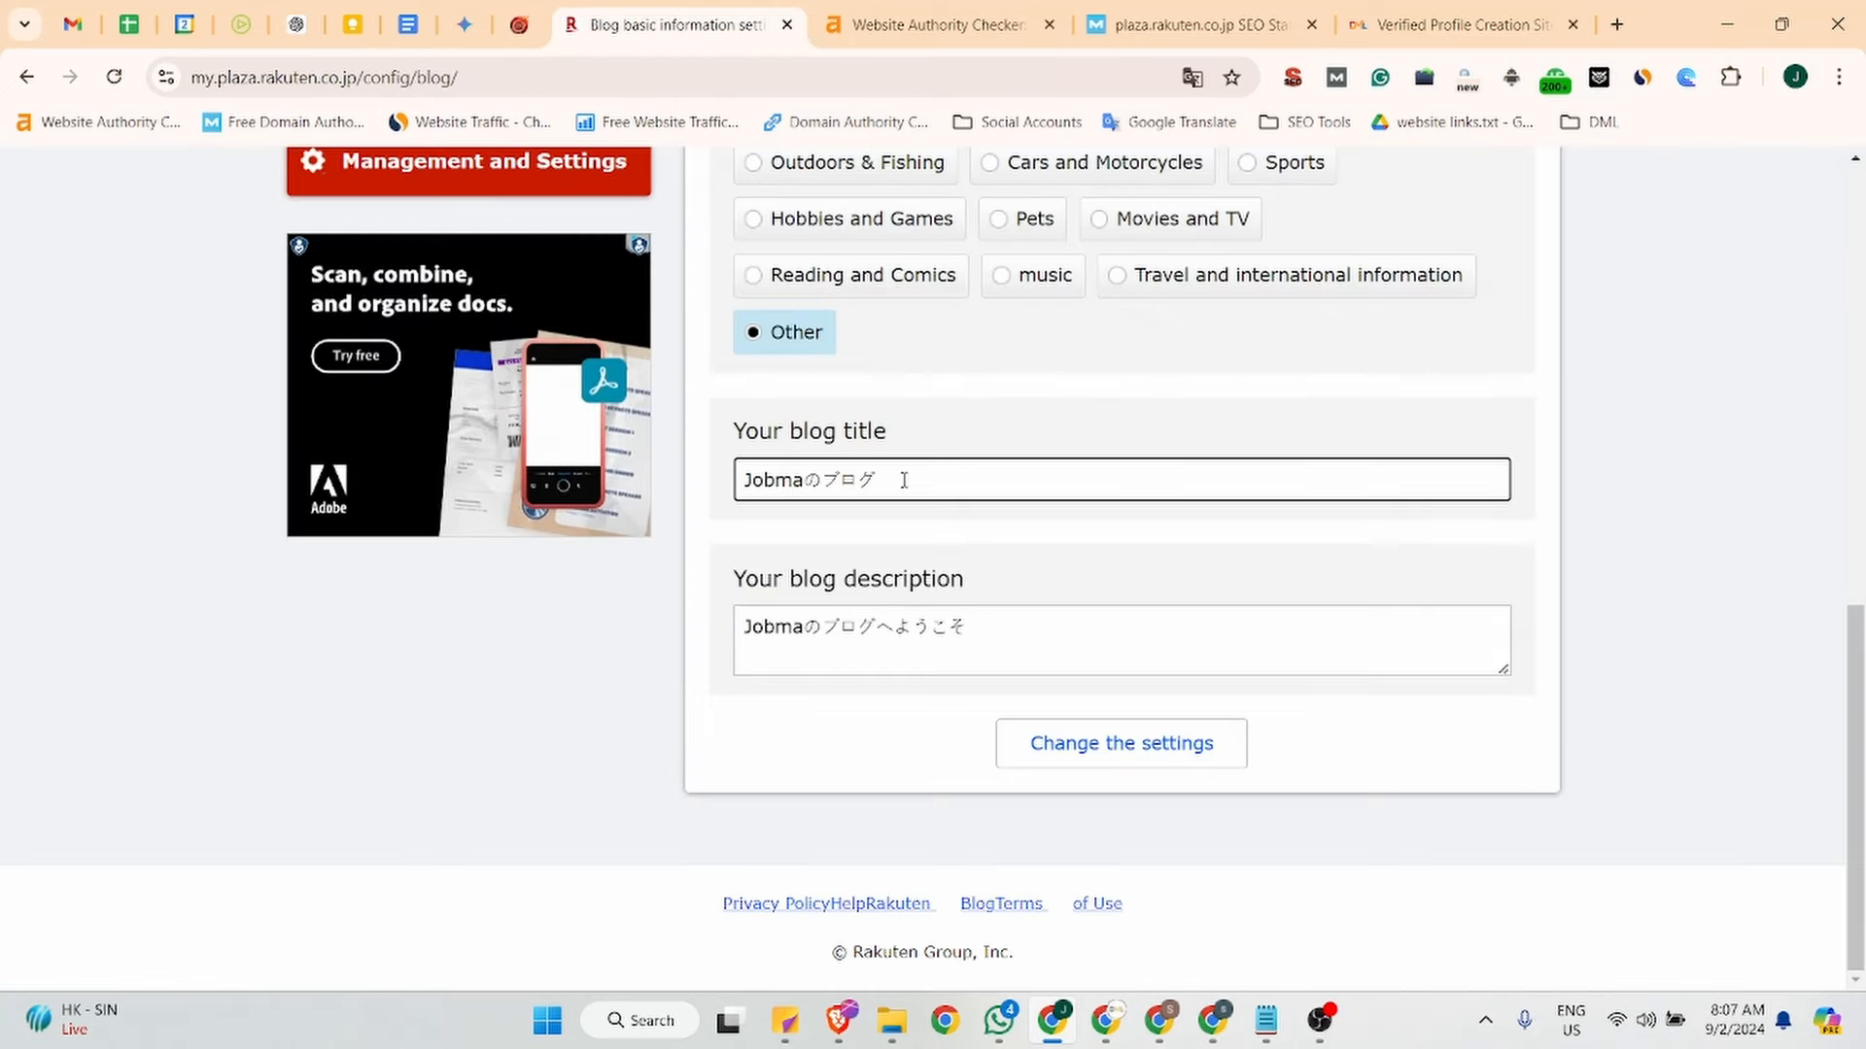
left_click_drag(899, 479, 731, 483)
key("ctrl+v")
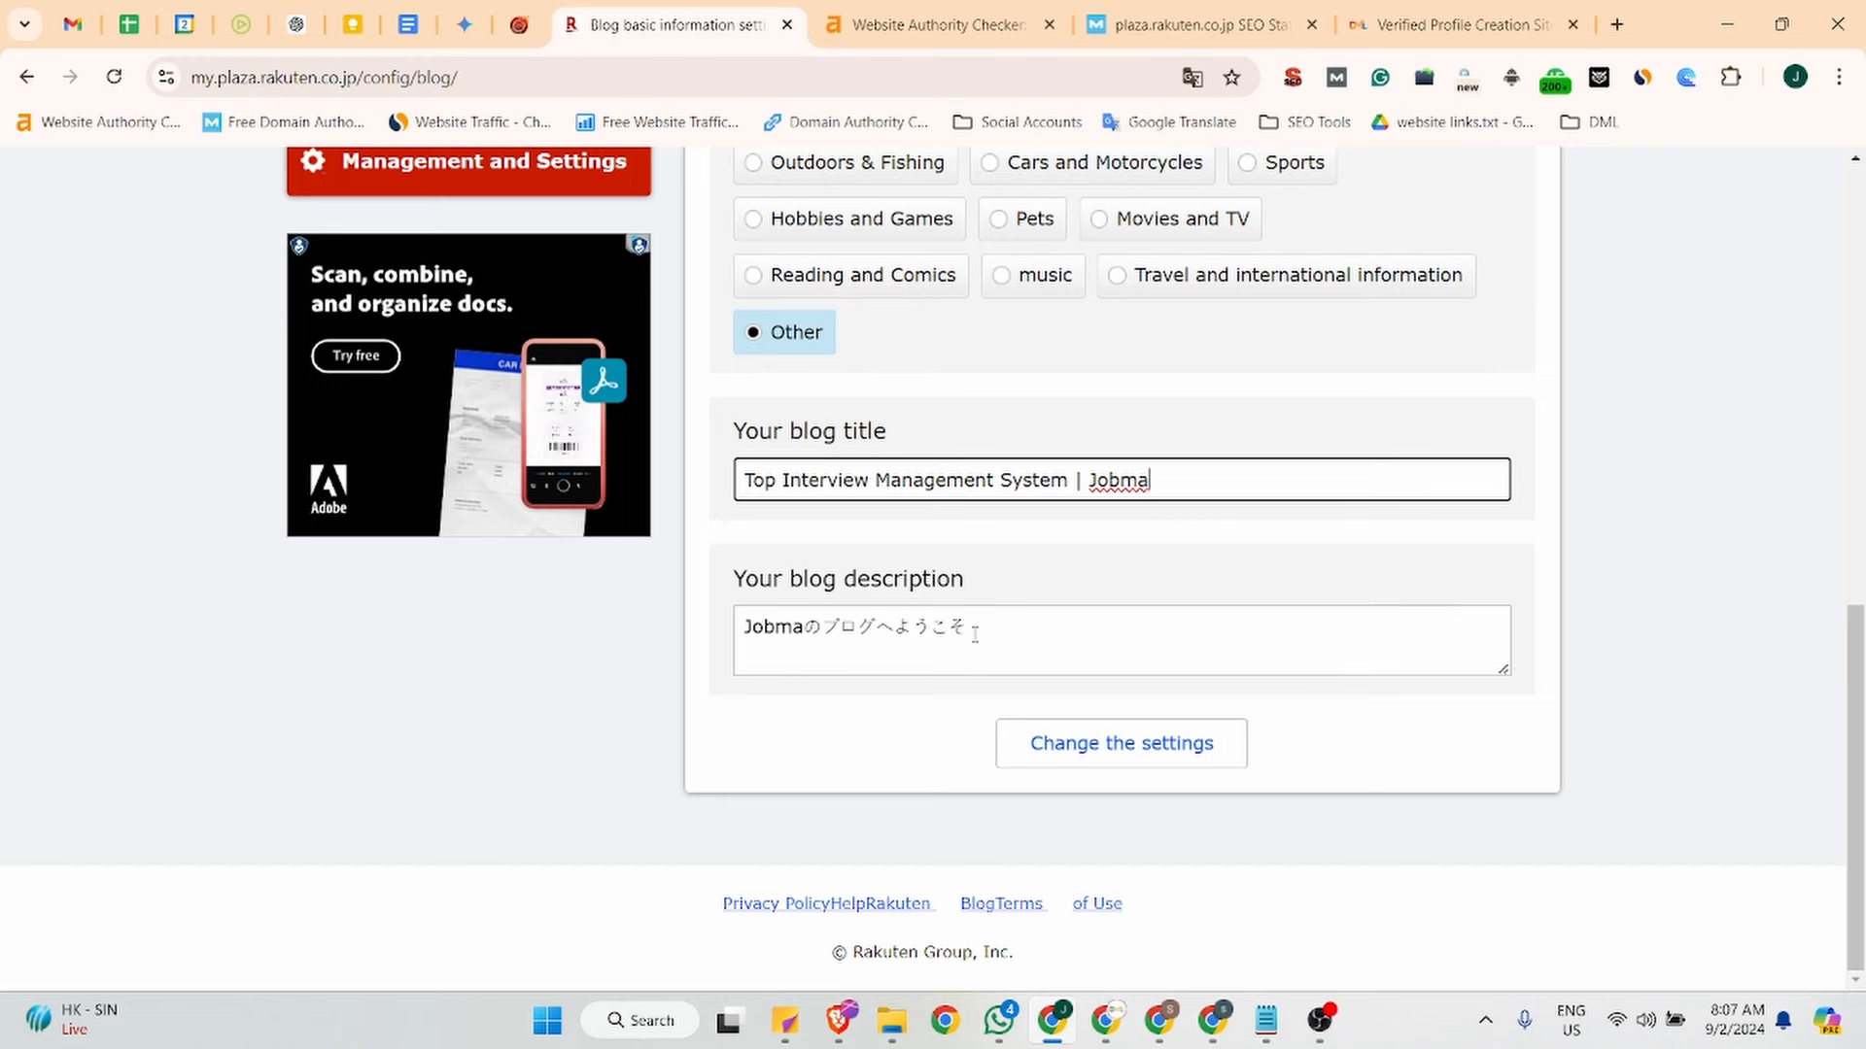
Go to the Jobma homepage and copy its meta description from the SEO extension's page summary.
left_click(241, 25)
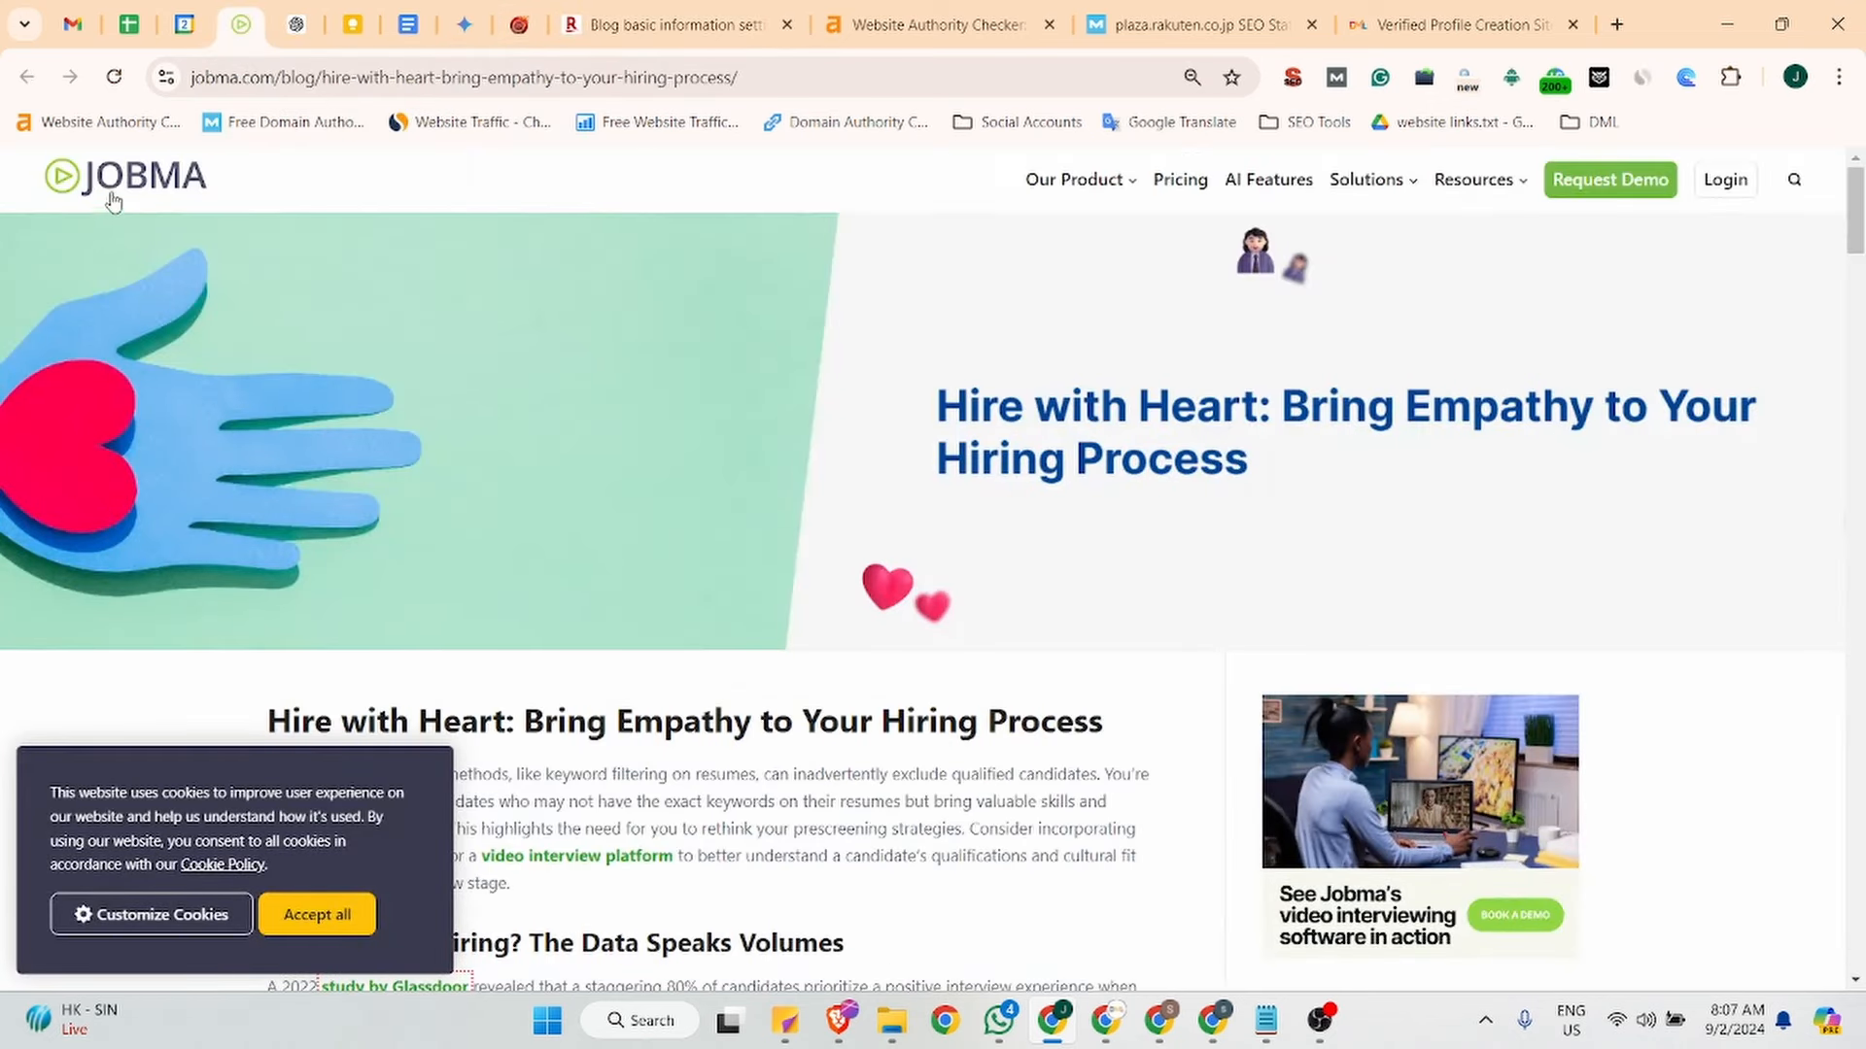
left_click(113, 199)
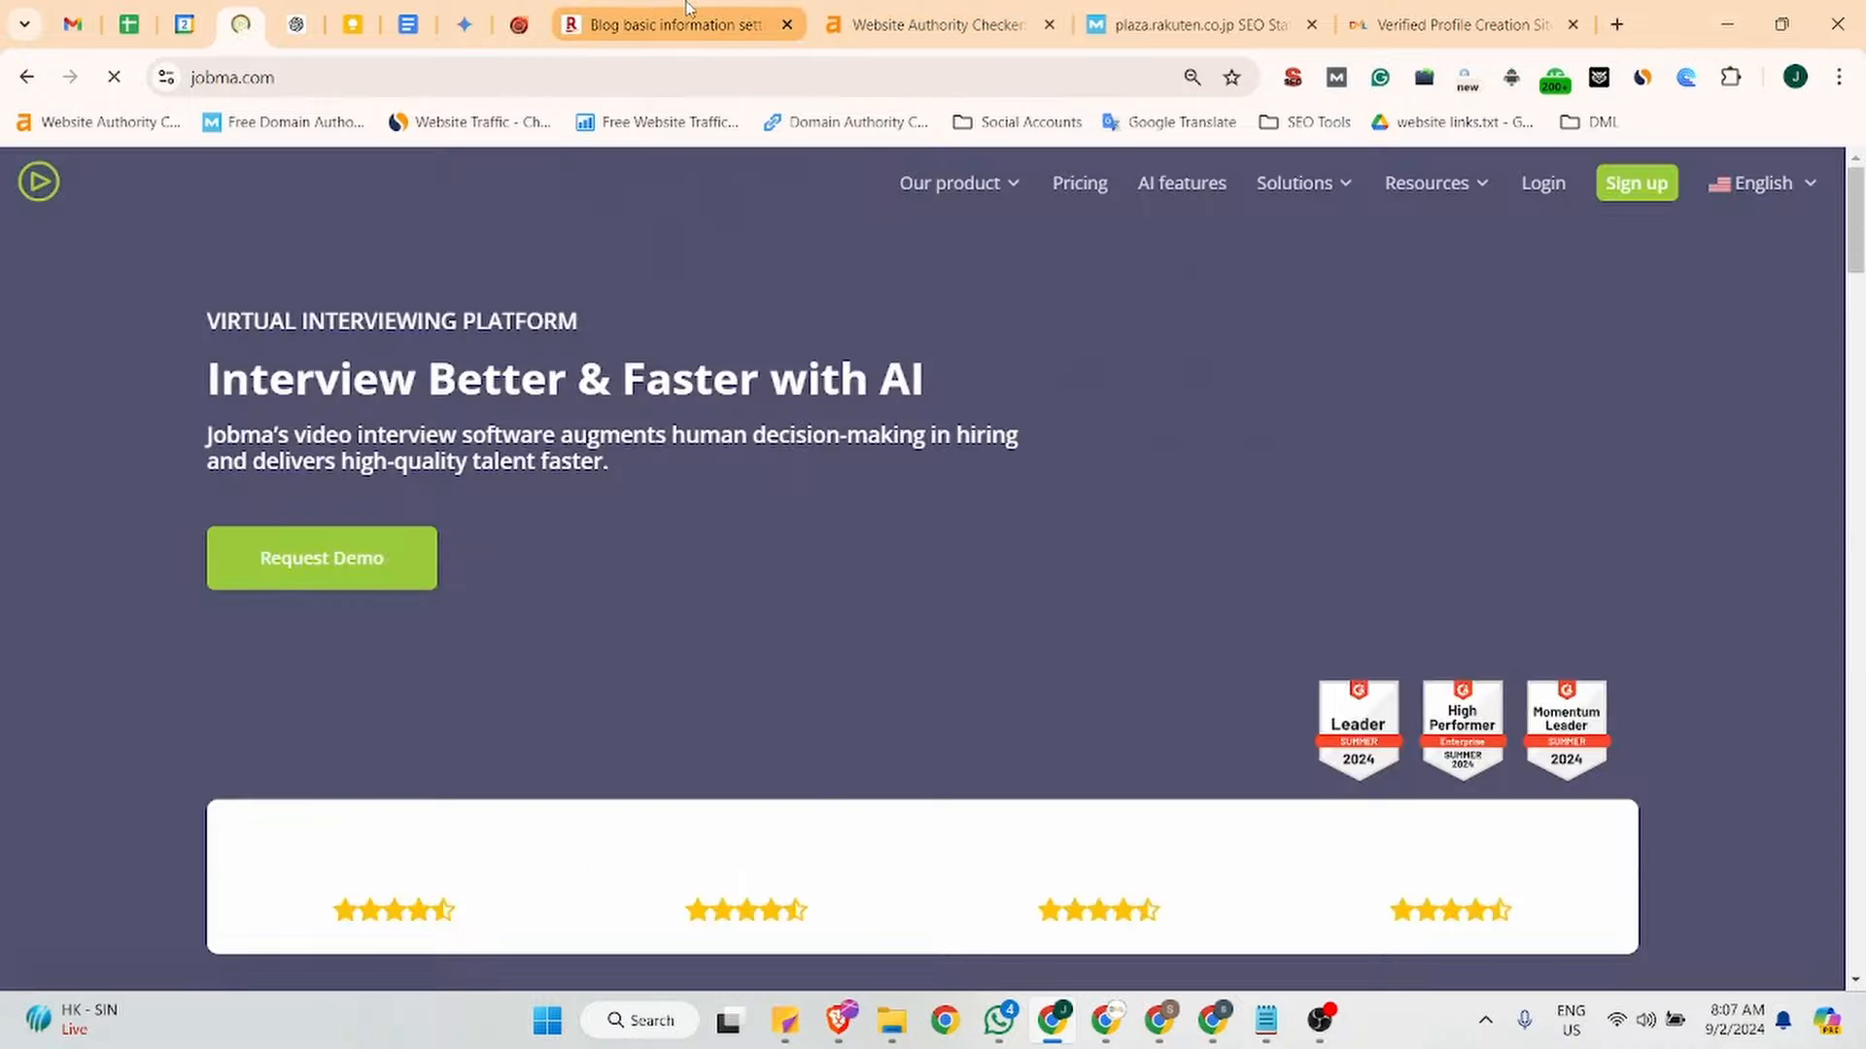
left_click(686, 8)
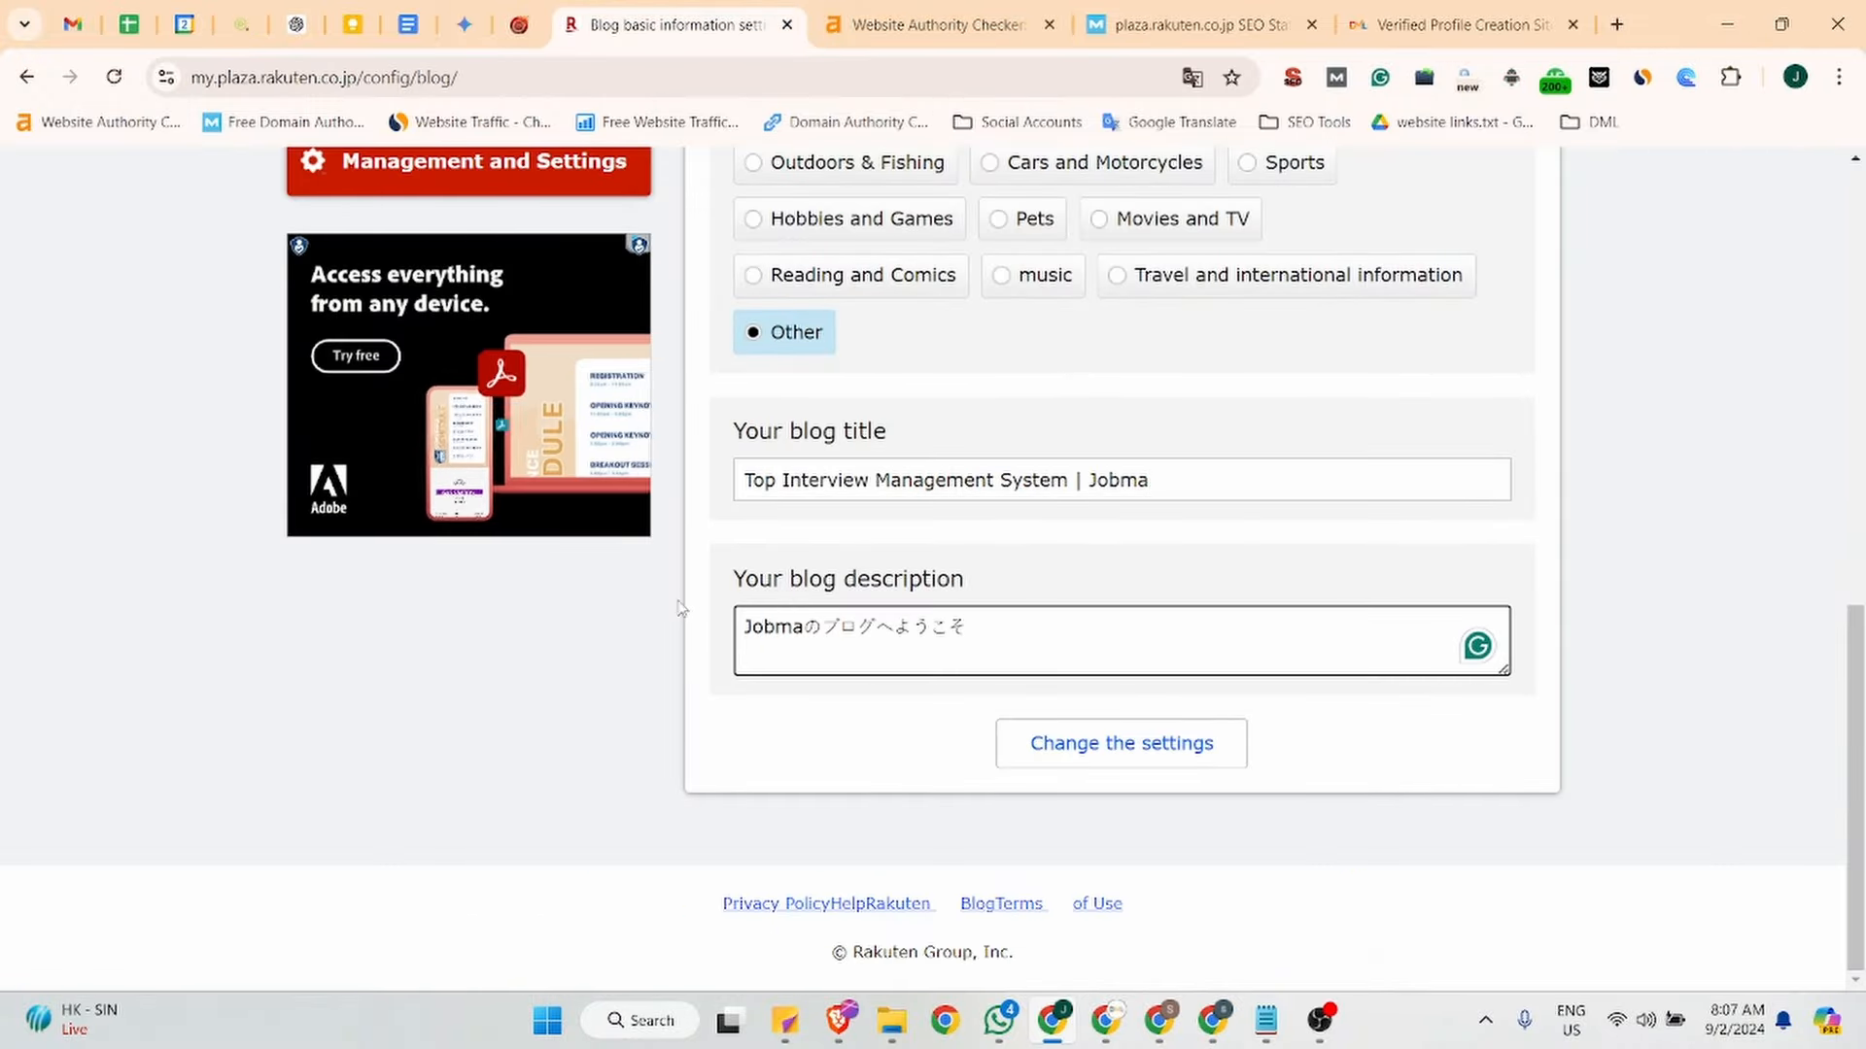
left_click(241, 25)
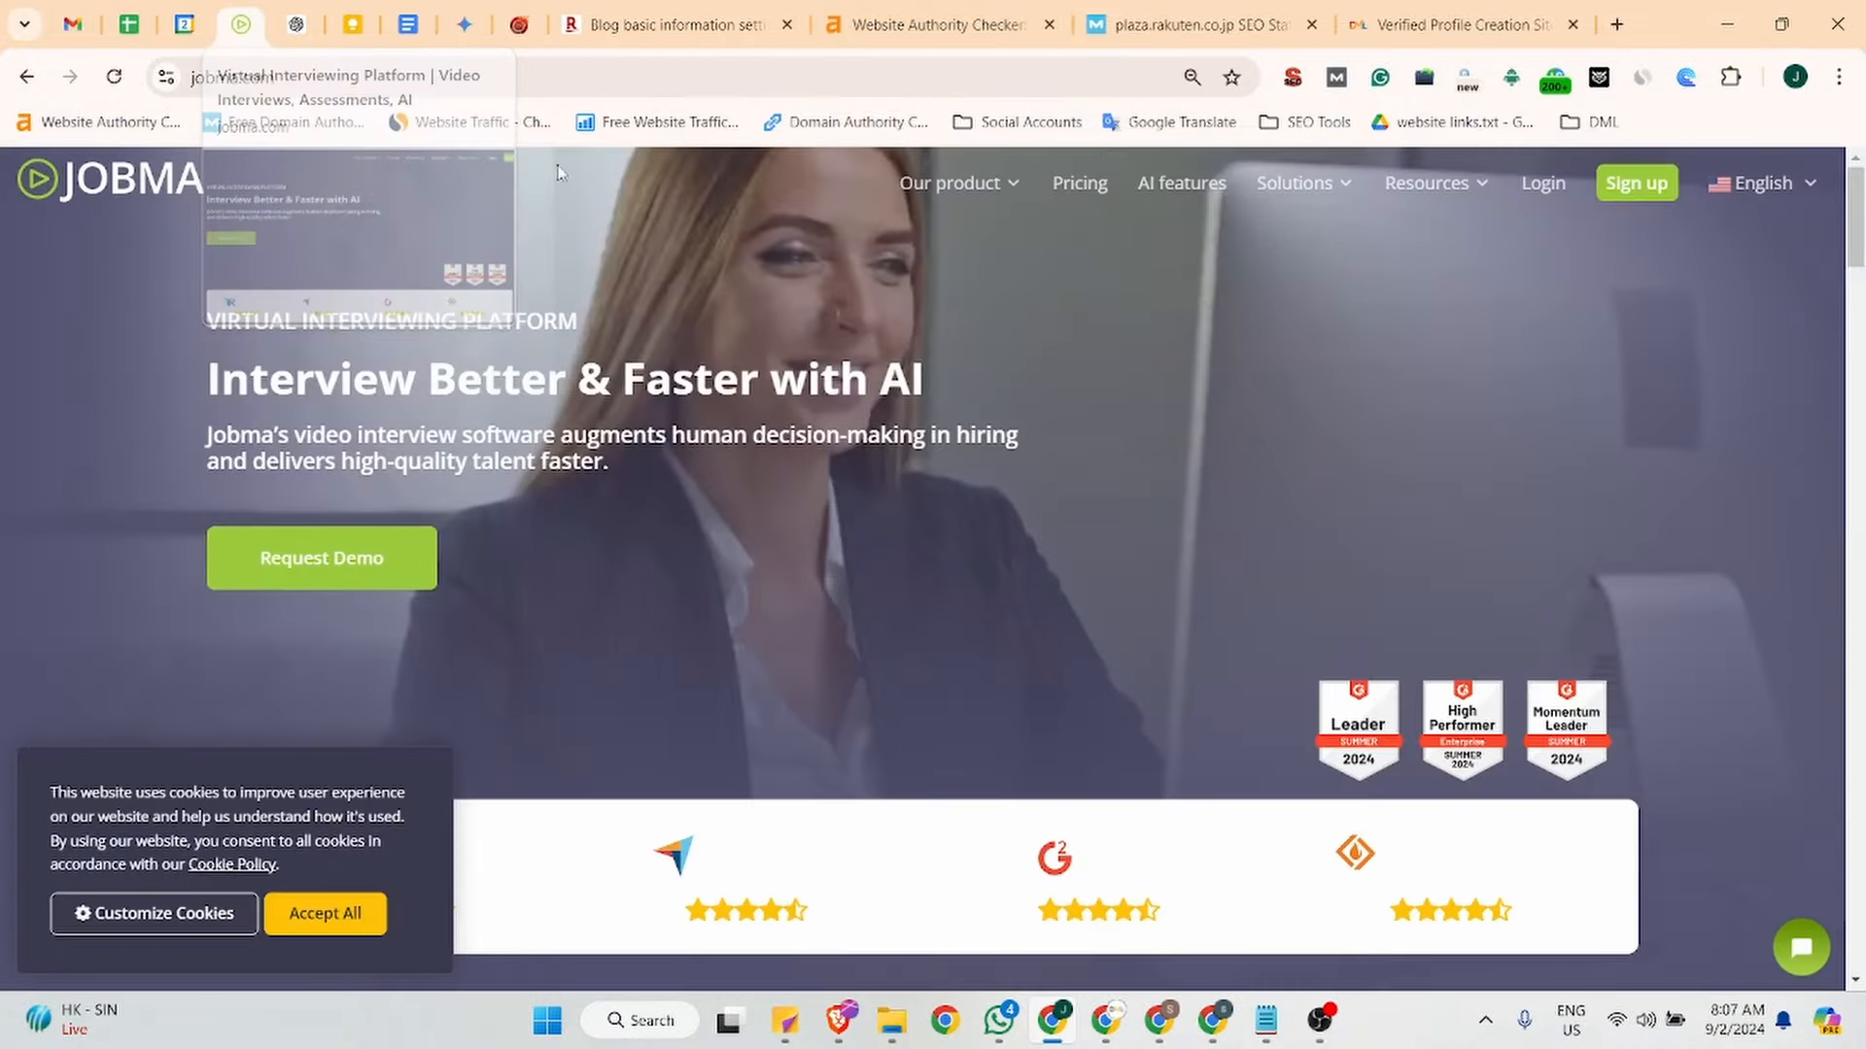
left_click(1291, 78)
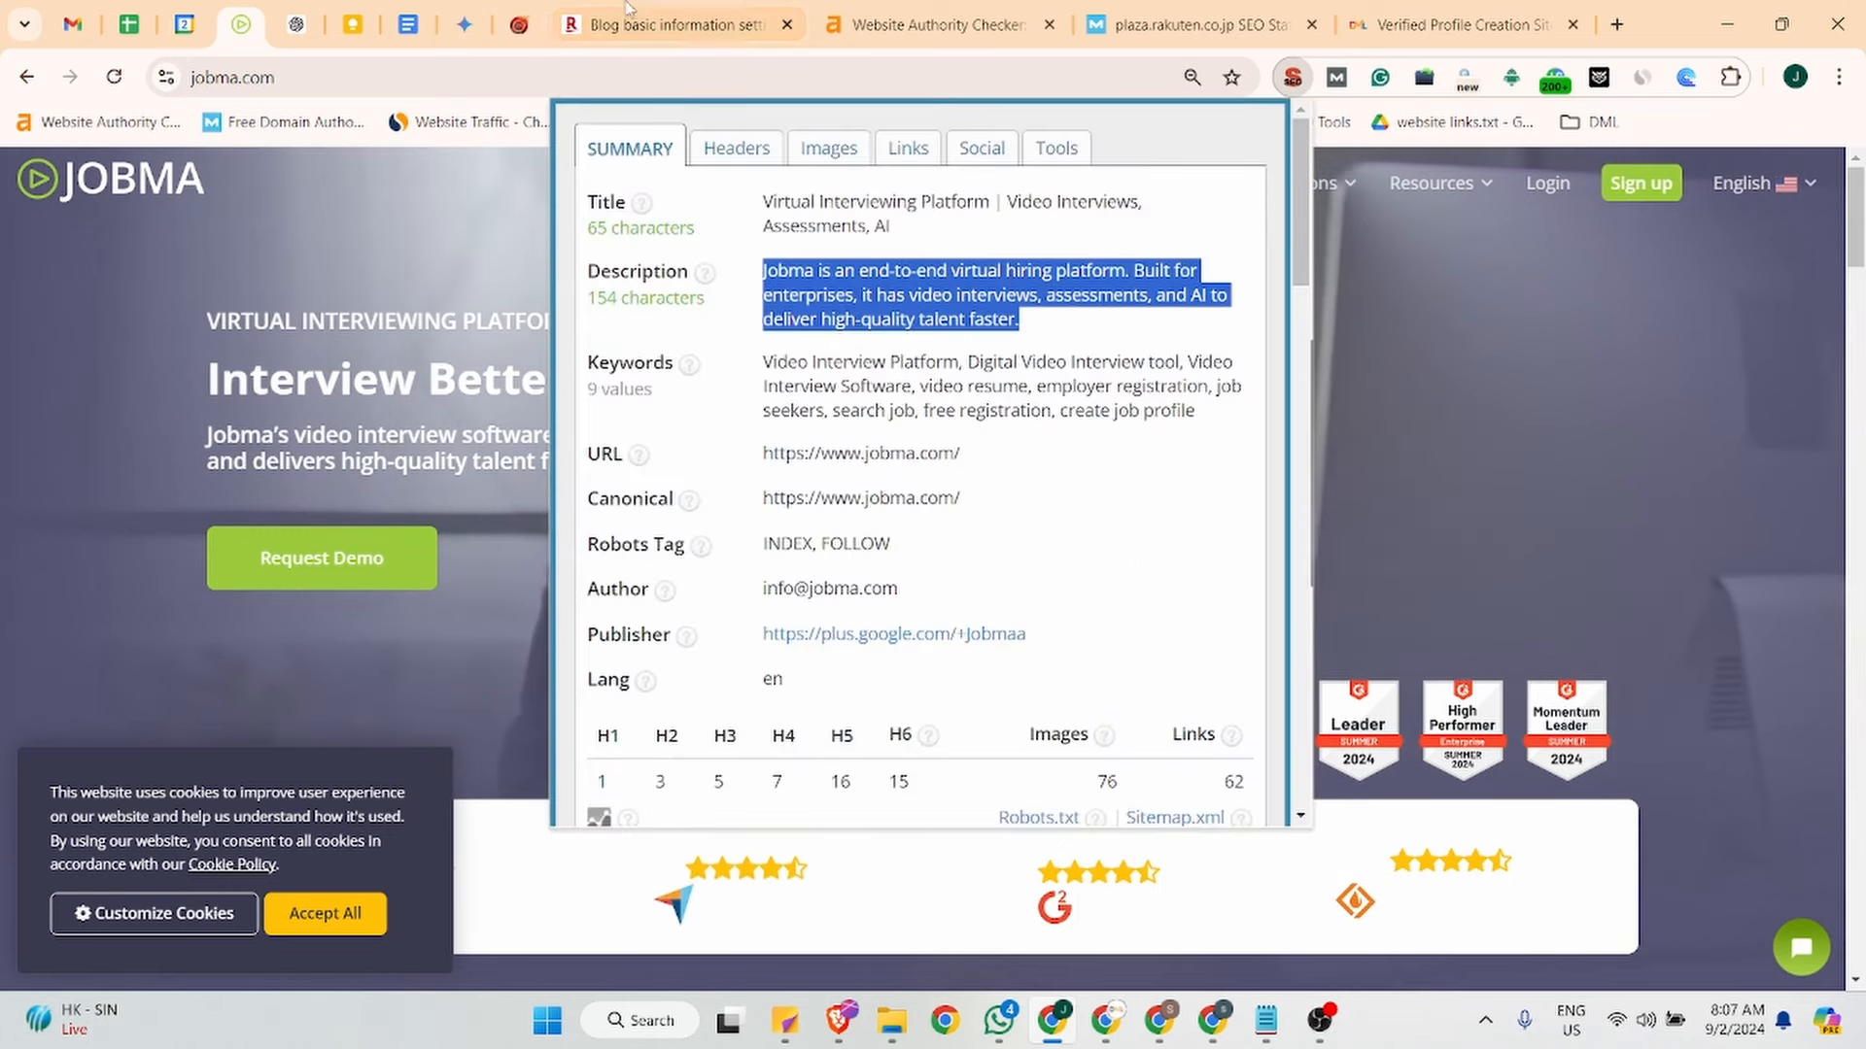
Replace the blog description with the copied Jobma meta description and save the blog settings.
left_click(675, 24)
left_click_drag(1015, 615, 645, 629)
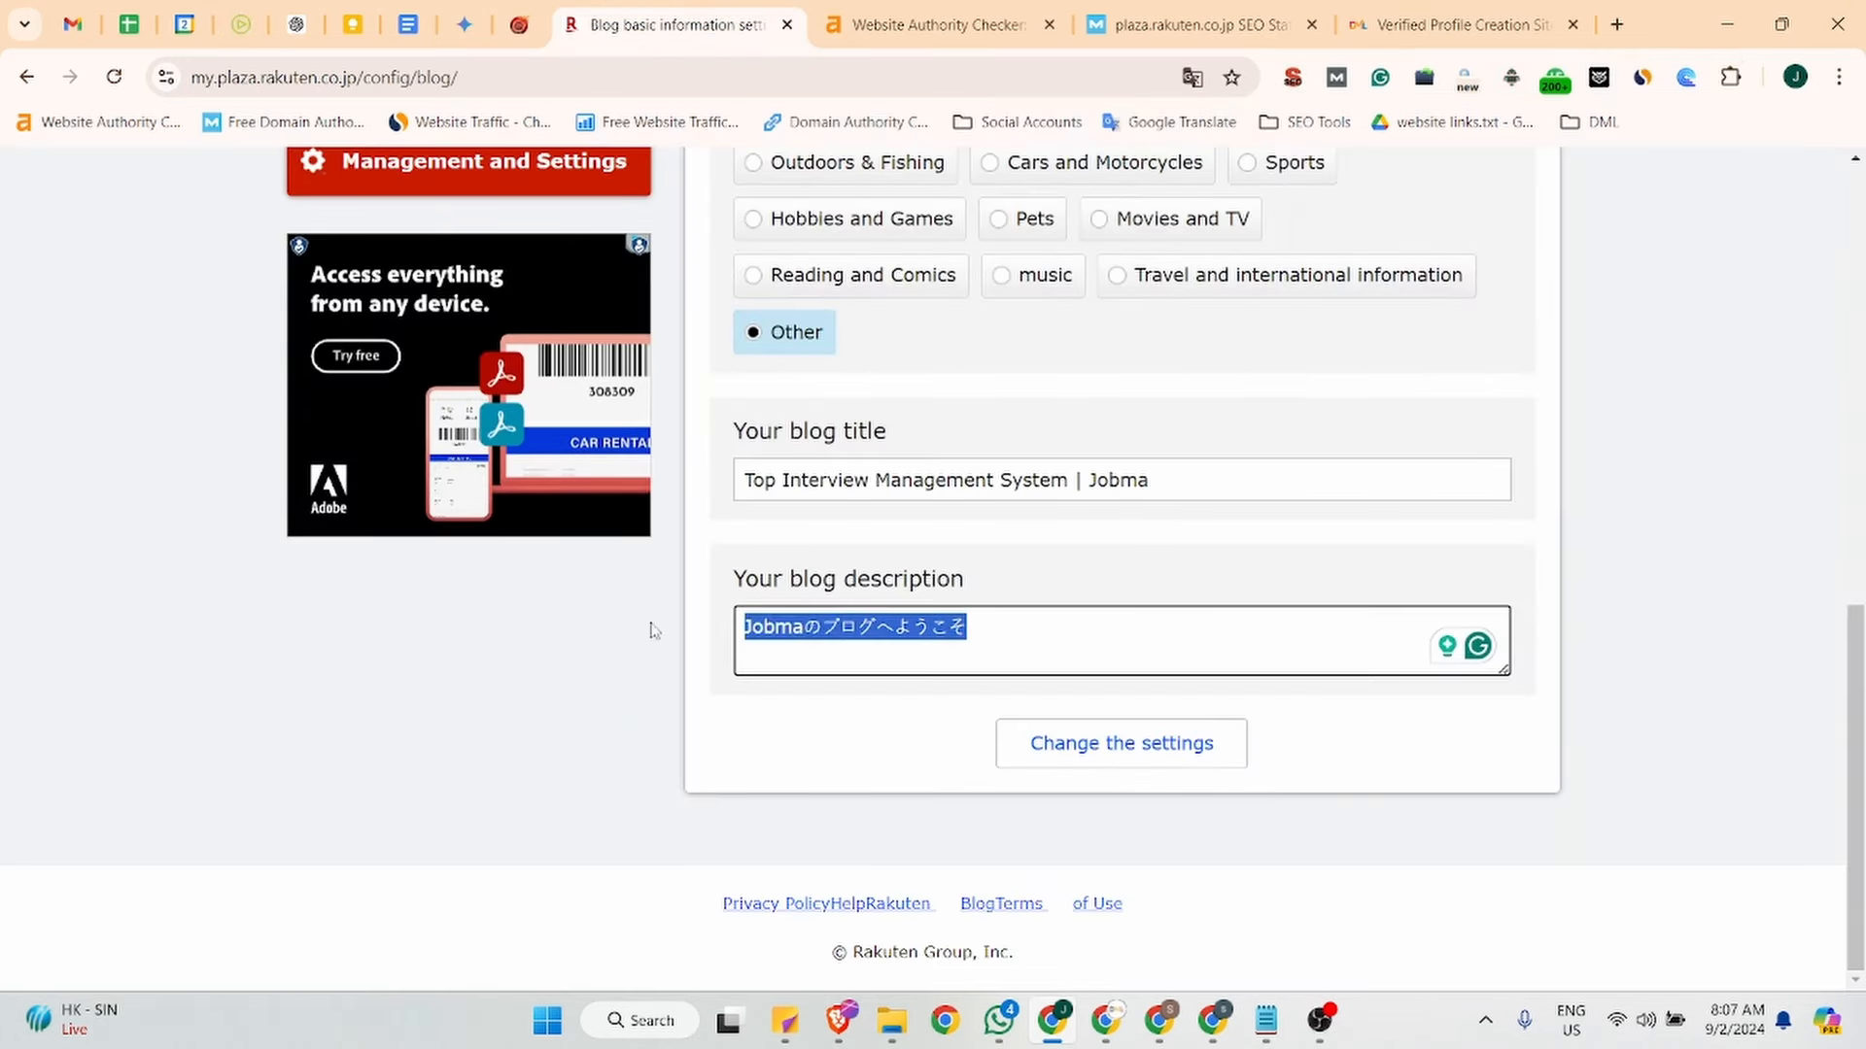
key("ctrl+v")
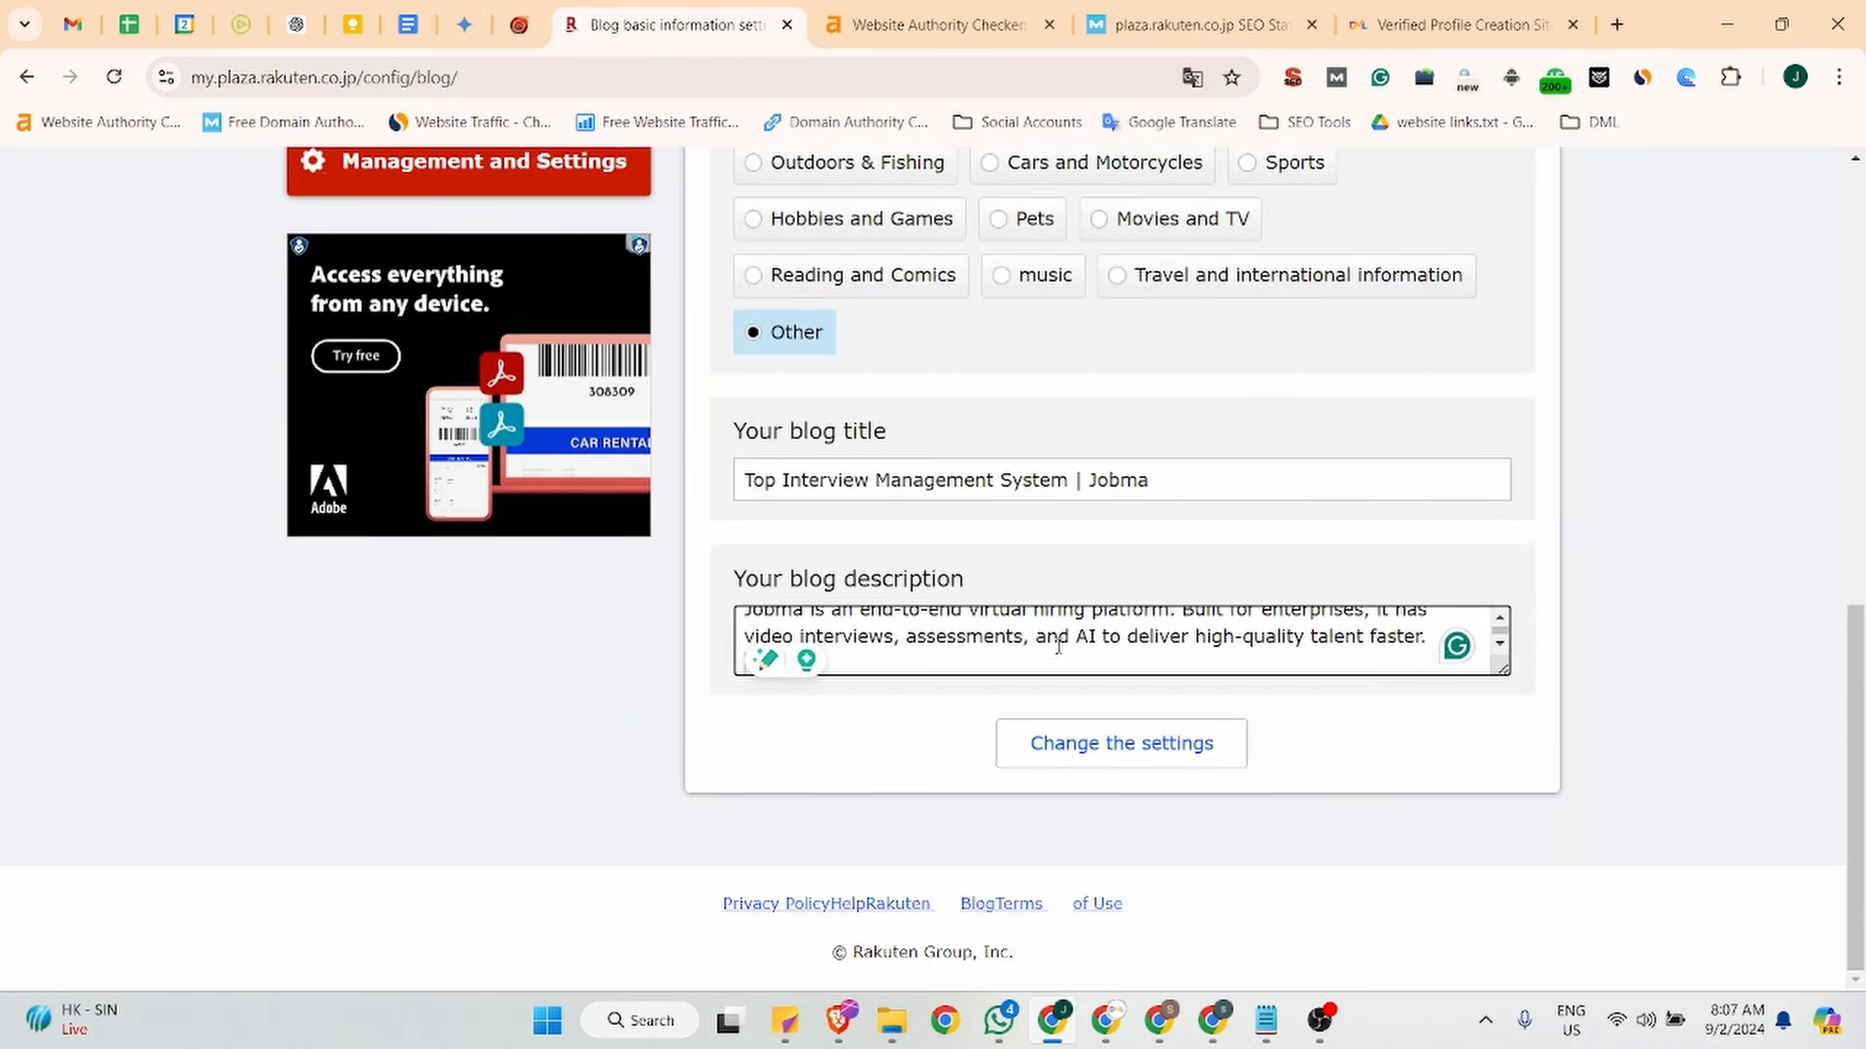
key("BackSpace")
left_click(1123, 744)
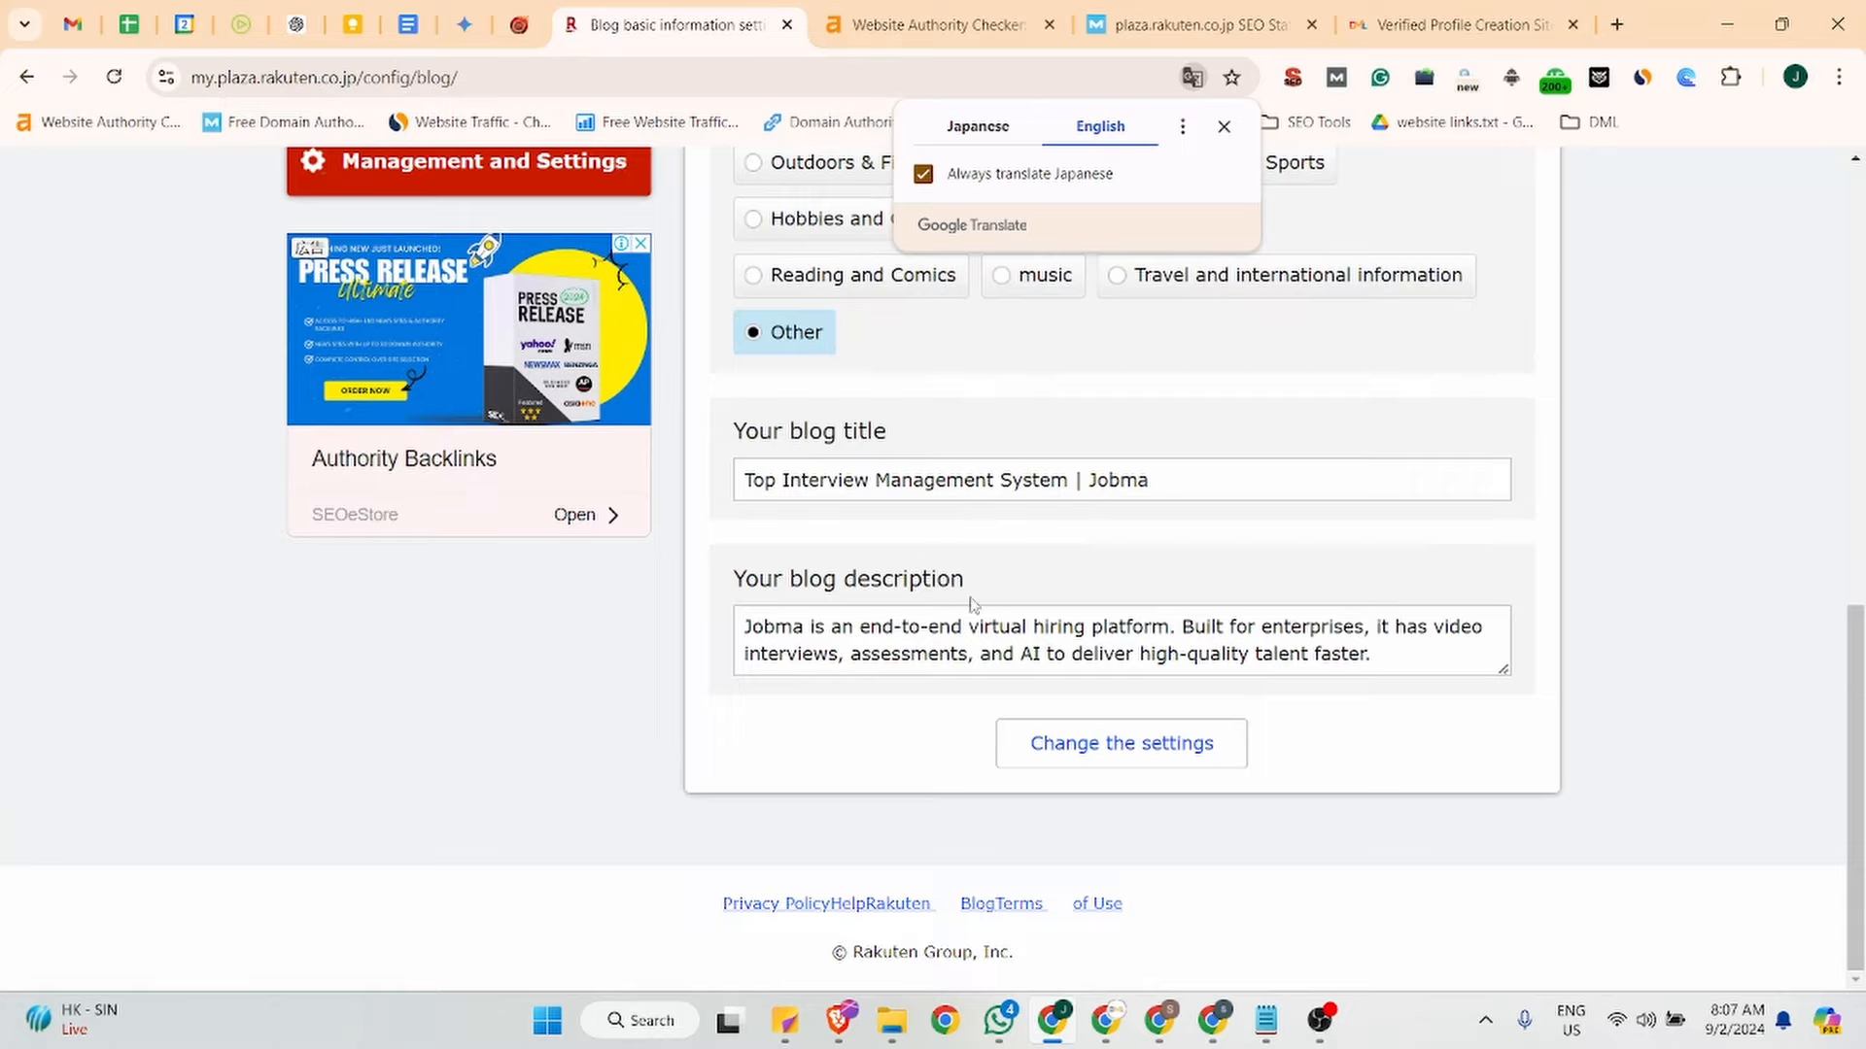
In the General blog settings, choose Automatic installation of advertisements, agree to the blogging precautions and save the change.
scroll(971, 603, "up", 5)
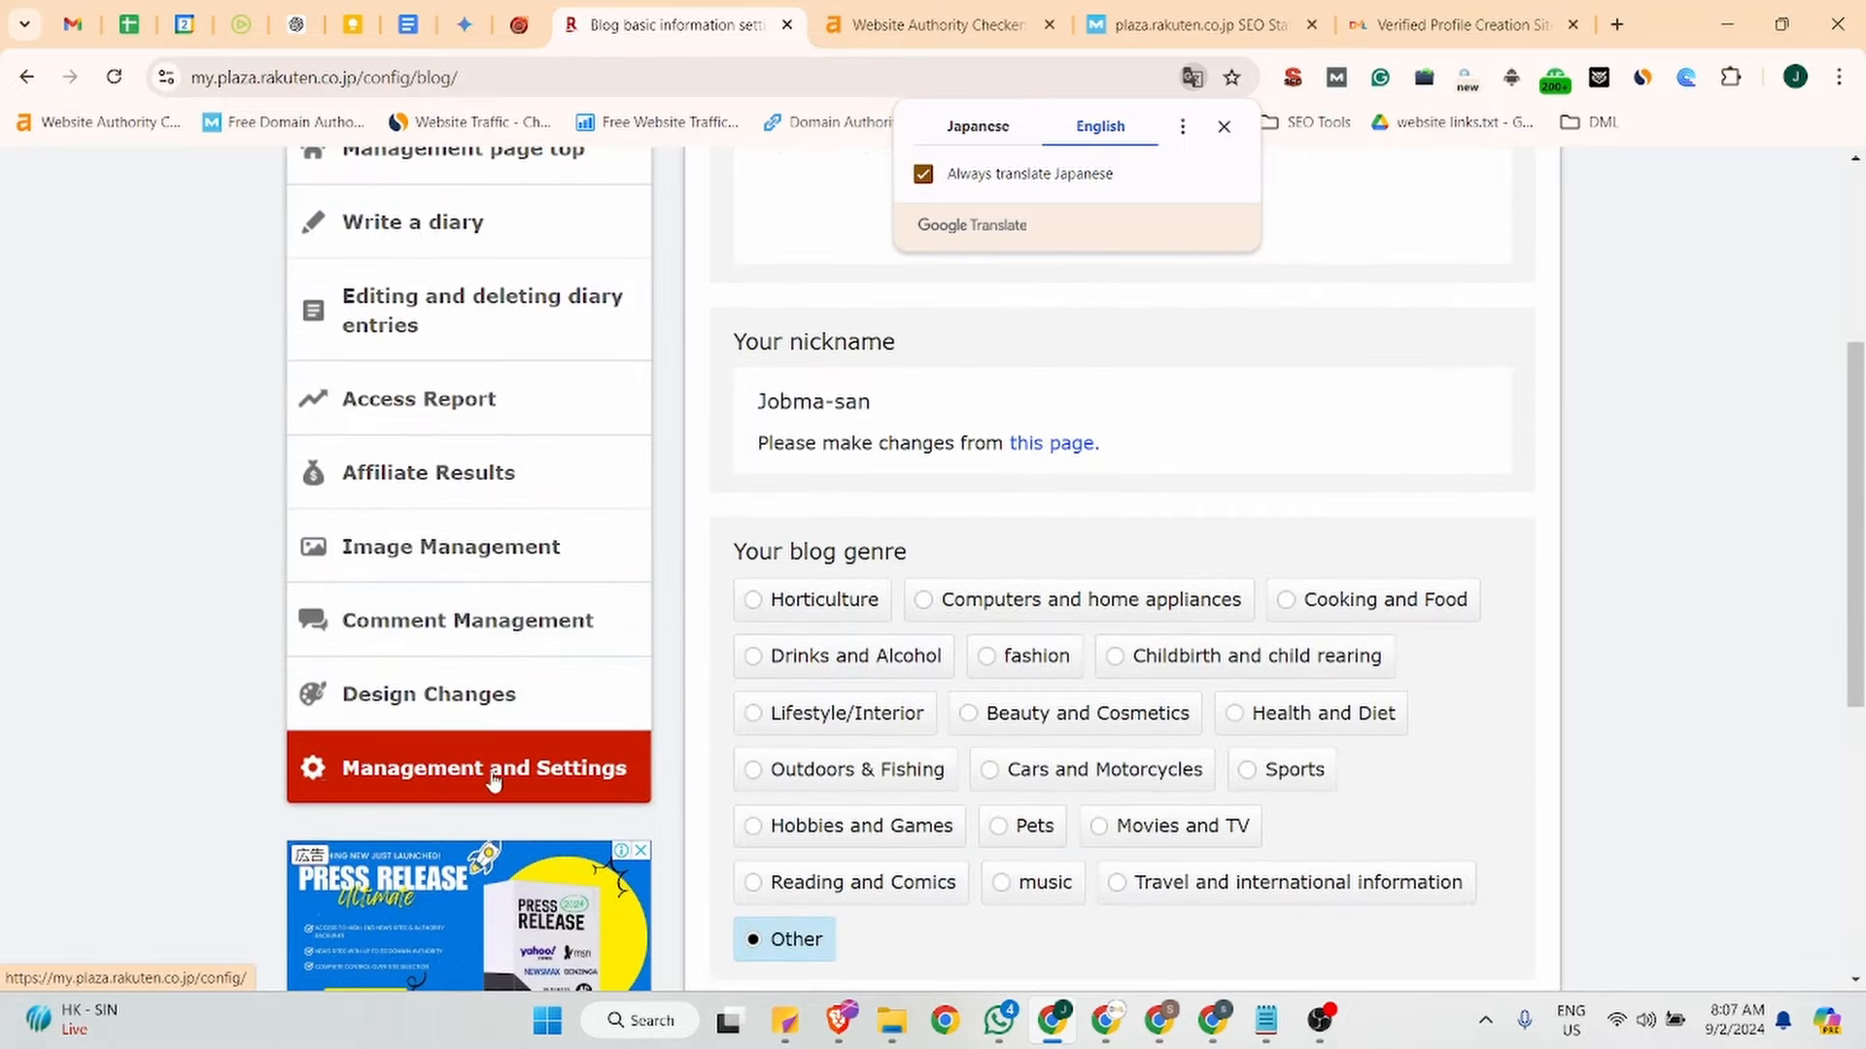
left_click(456, 772)
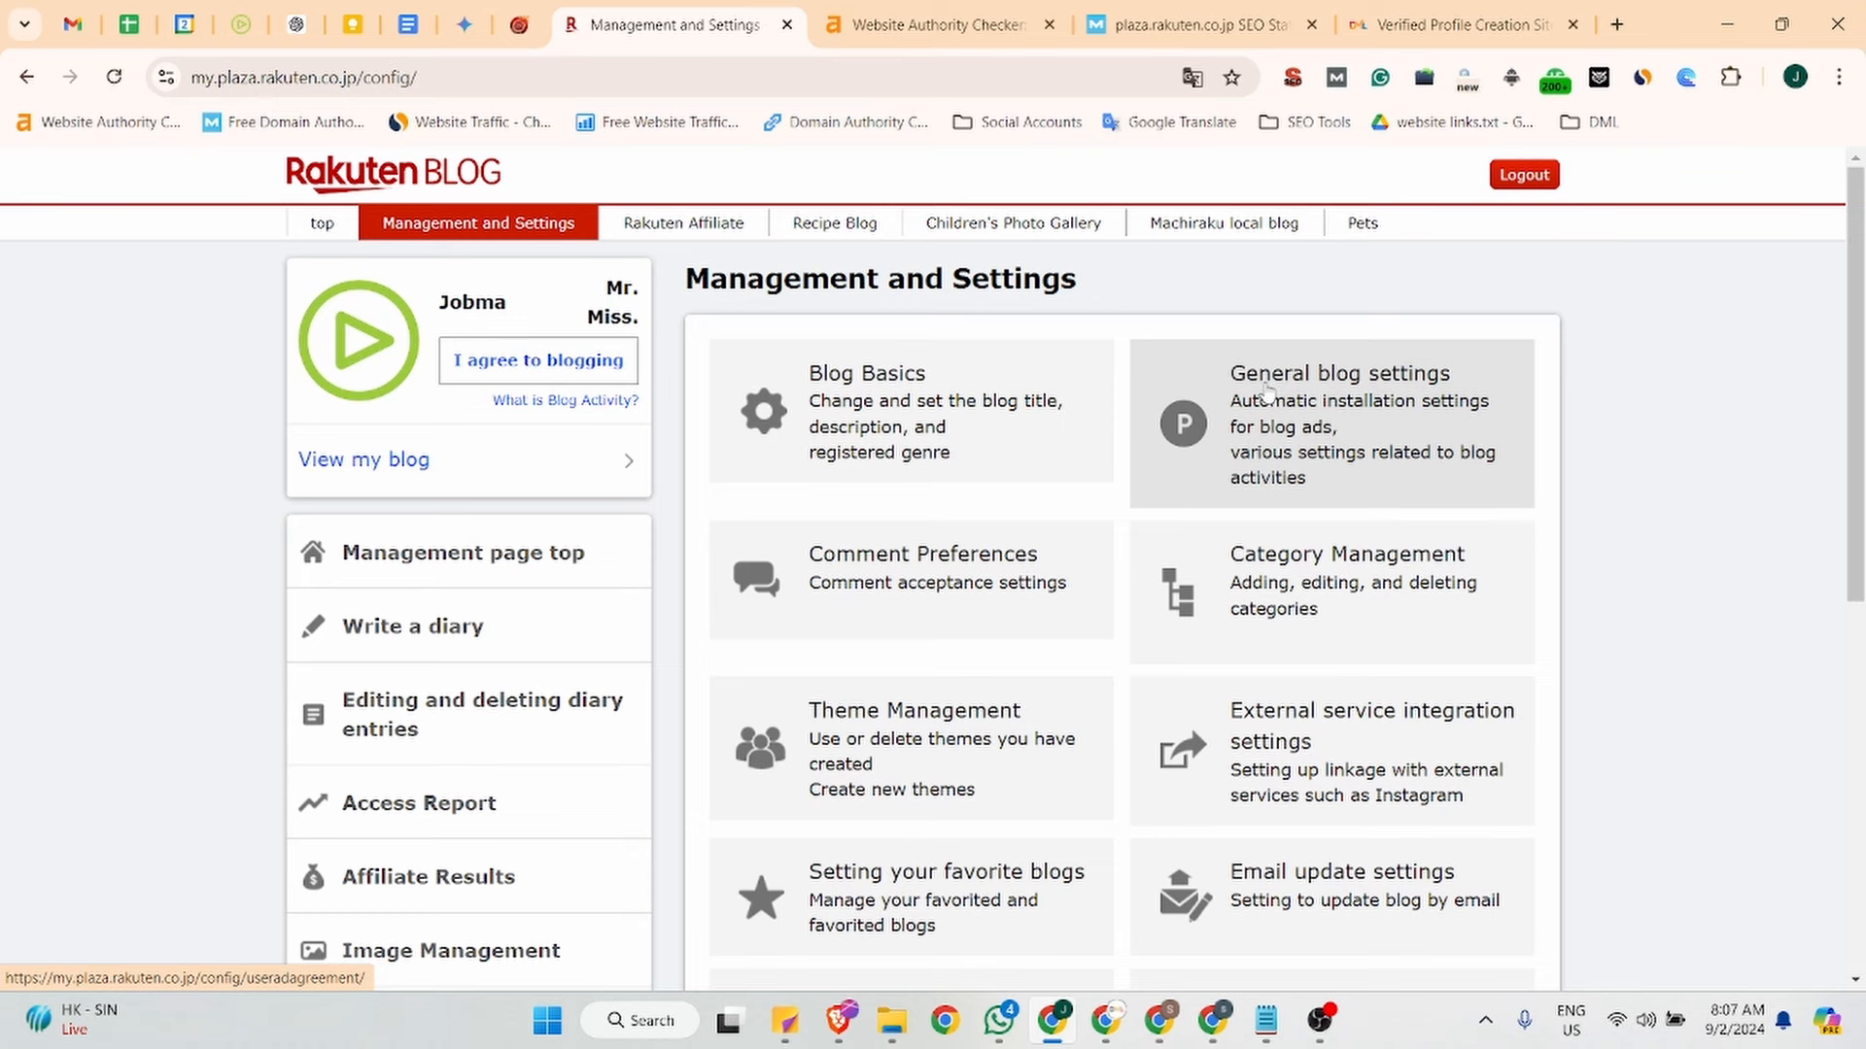
left_click(1368, 393)
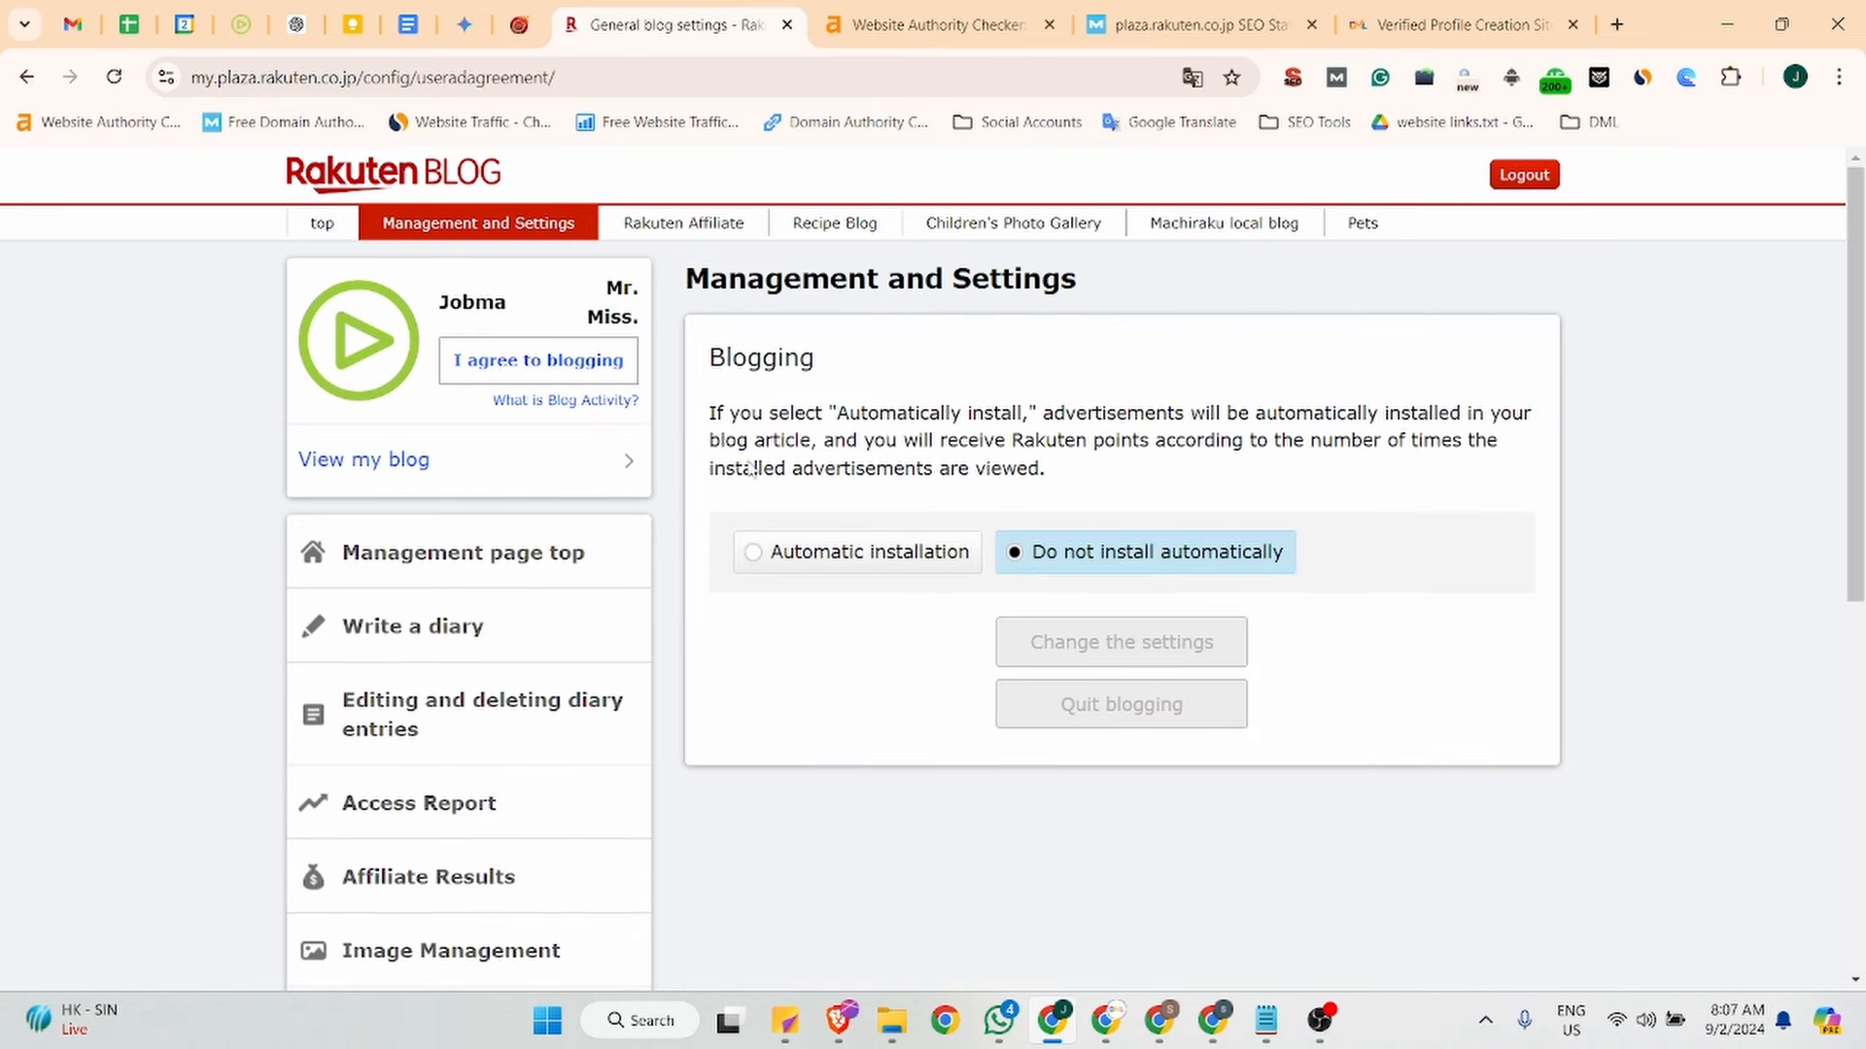
left_click(753, 555)
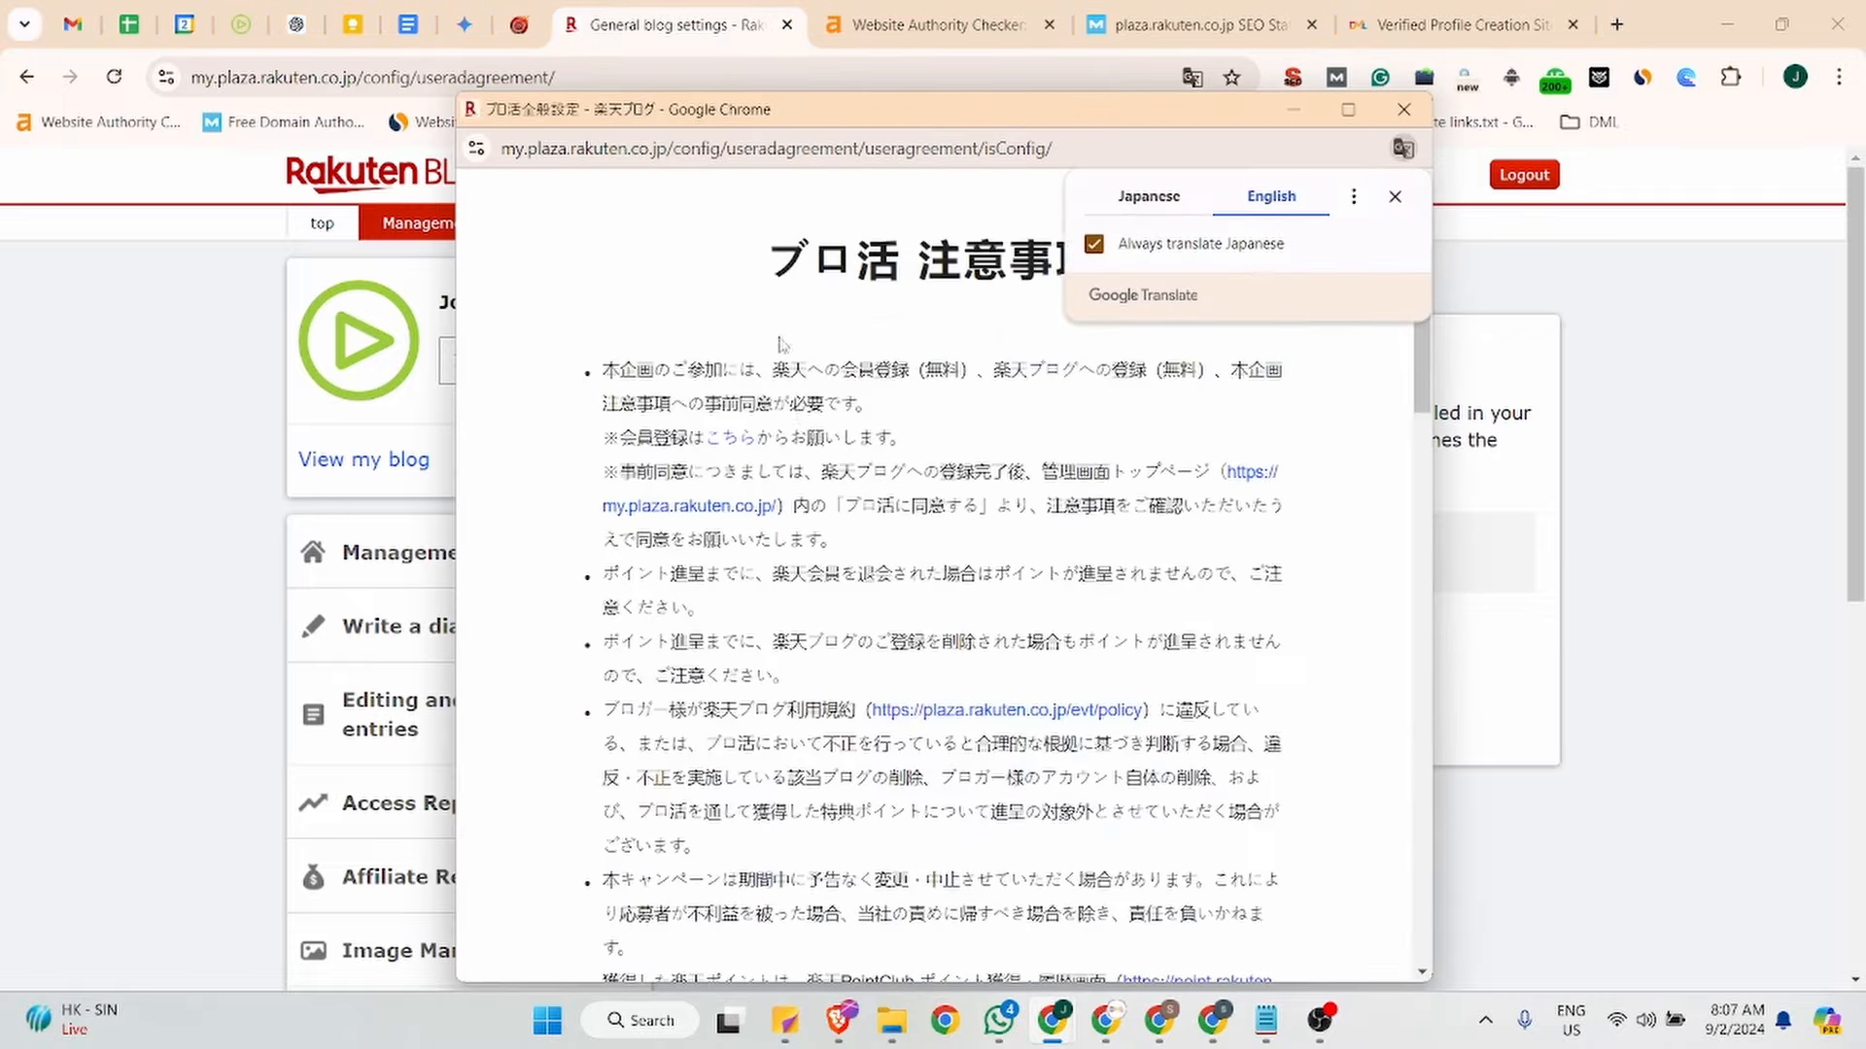
scroll(1030, 864, "down", 15)
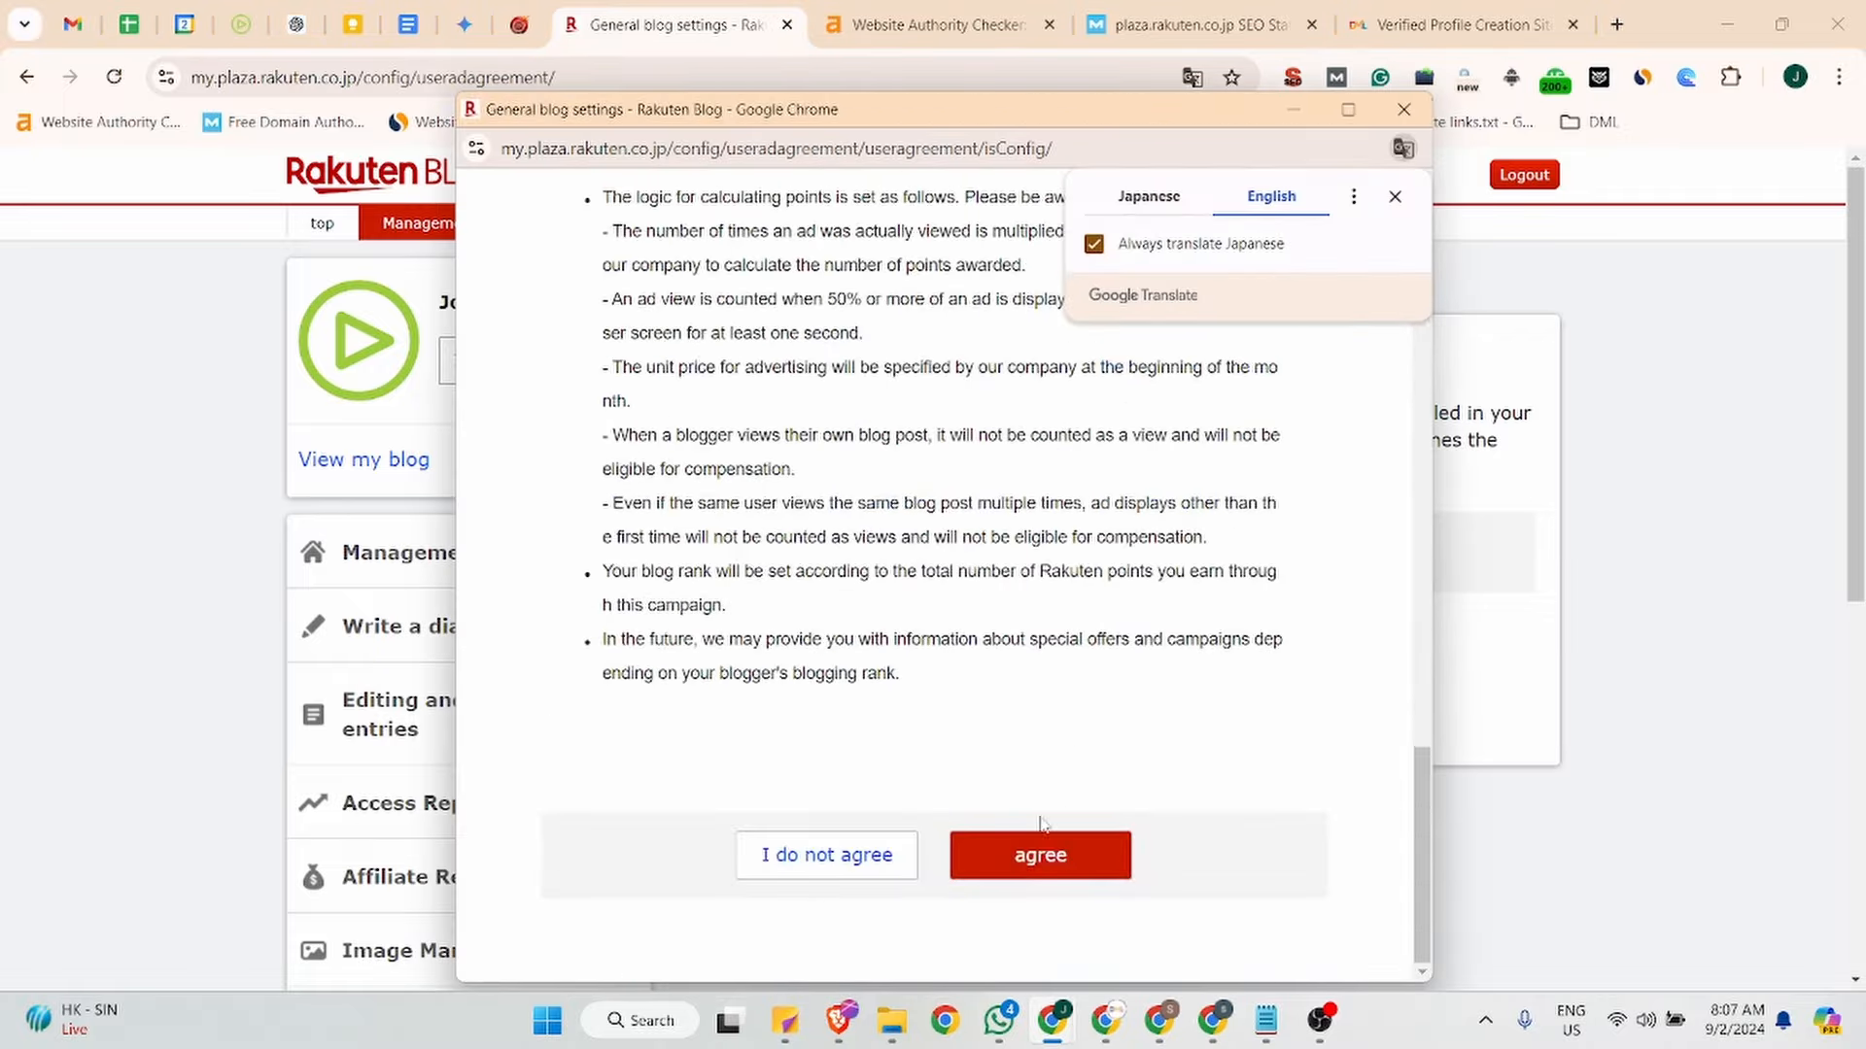
left_click(1027, 866)
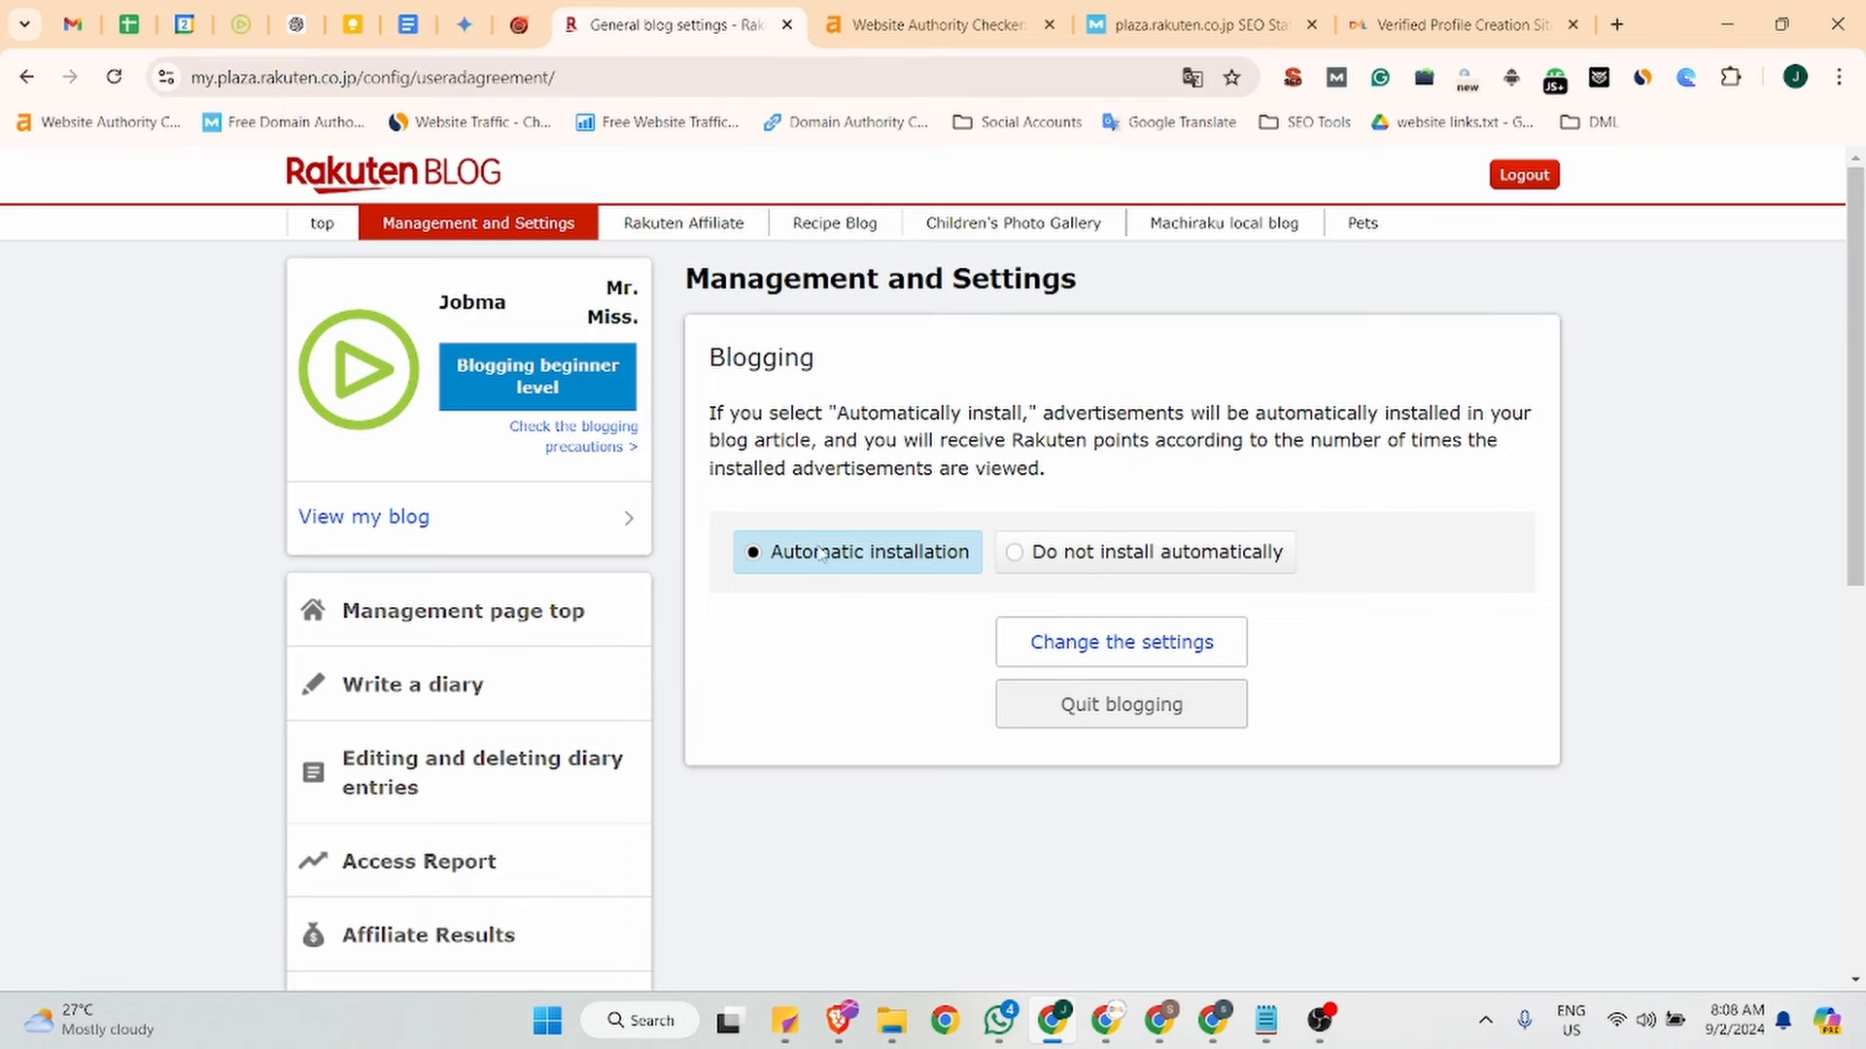
left_click(1109, 651)
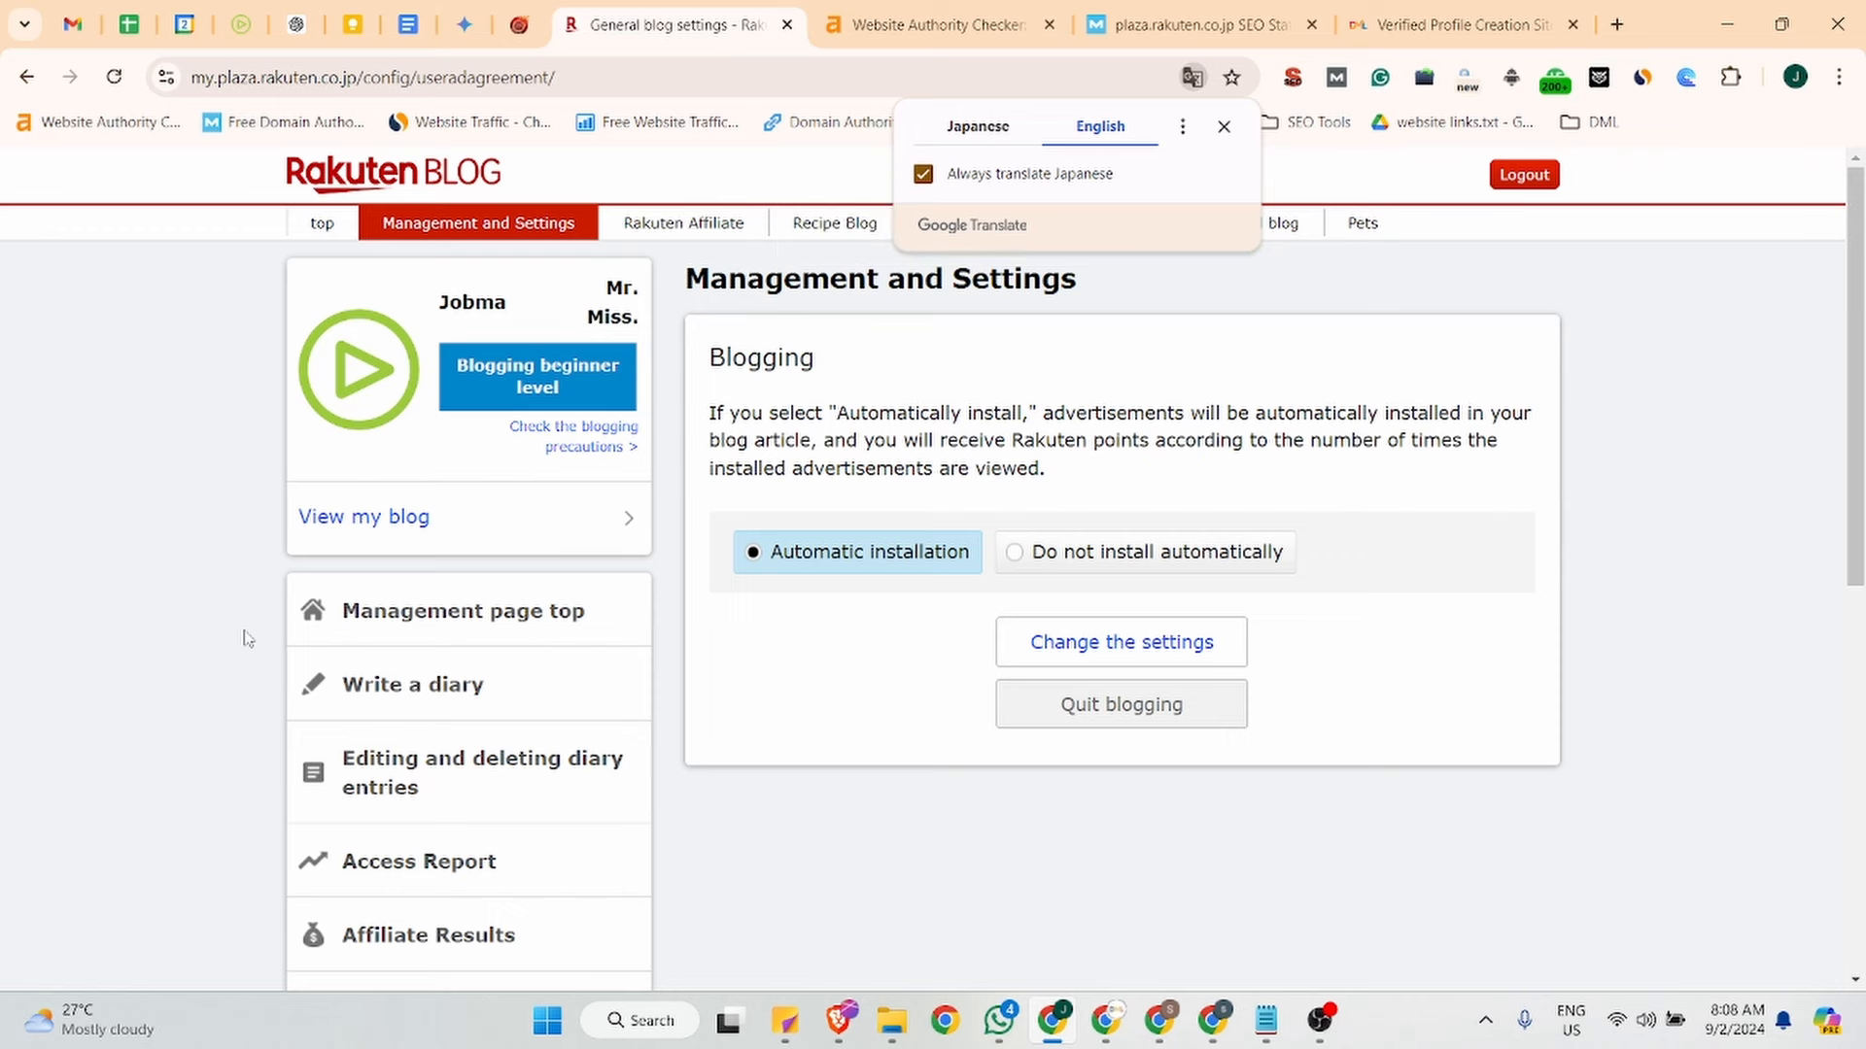
Open the Affiliate Results page and review the daily chart and monthly results table.
scroll(457, 554, "down", 3)
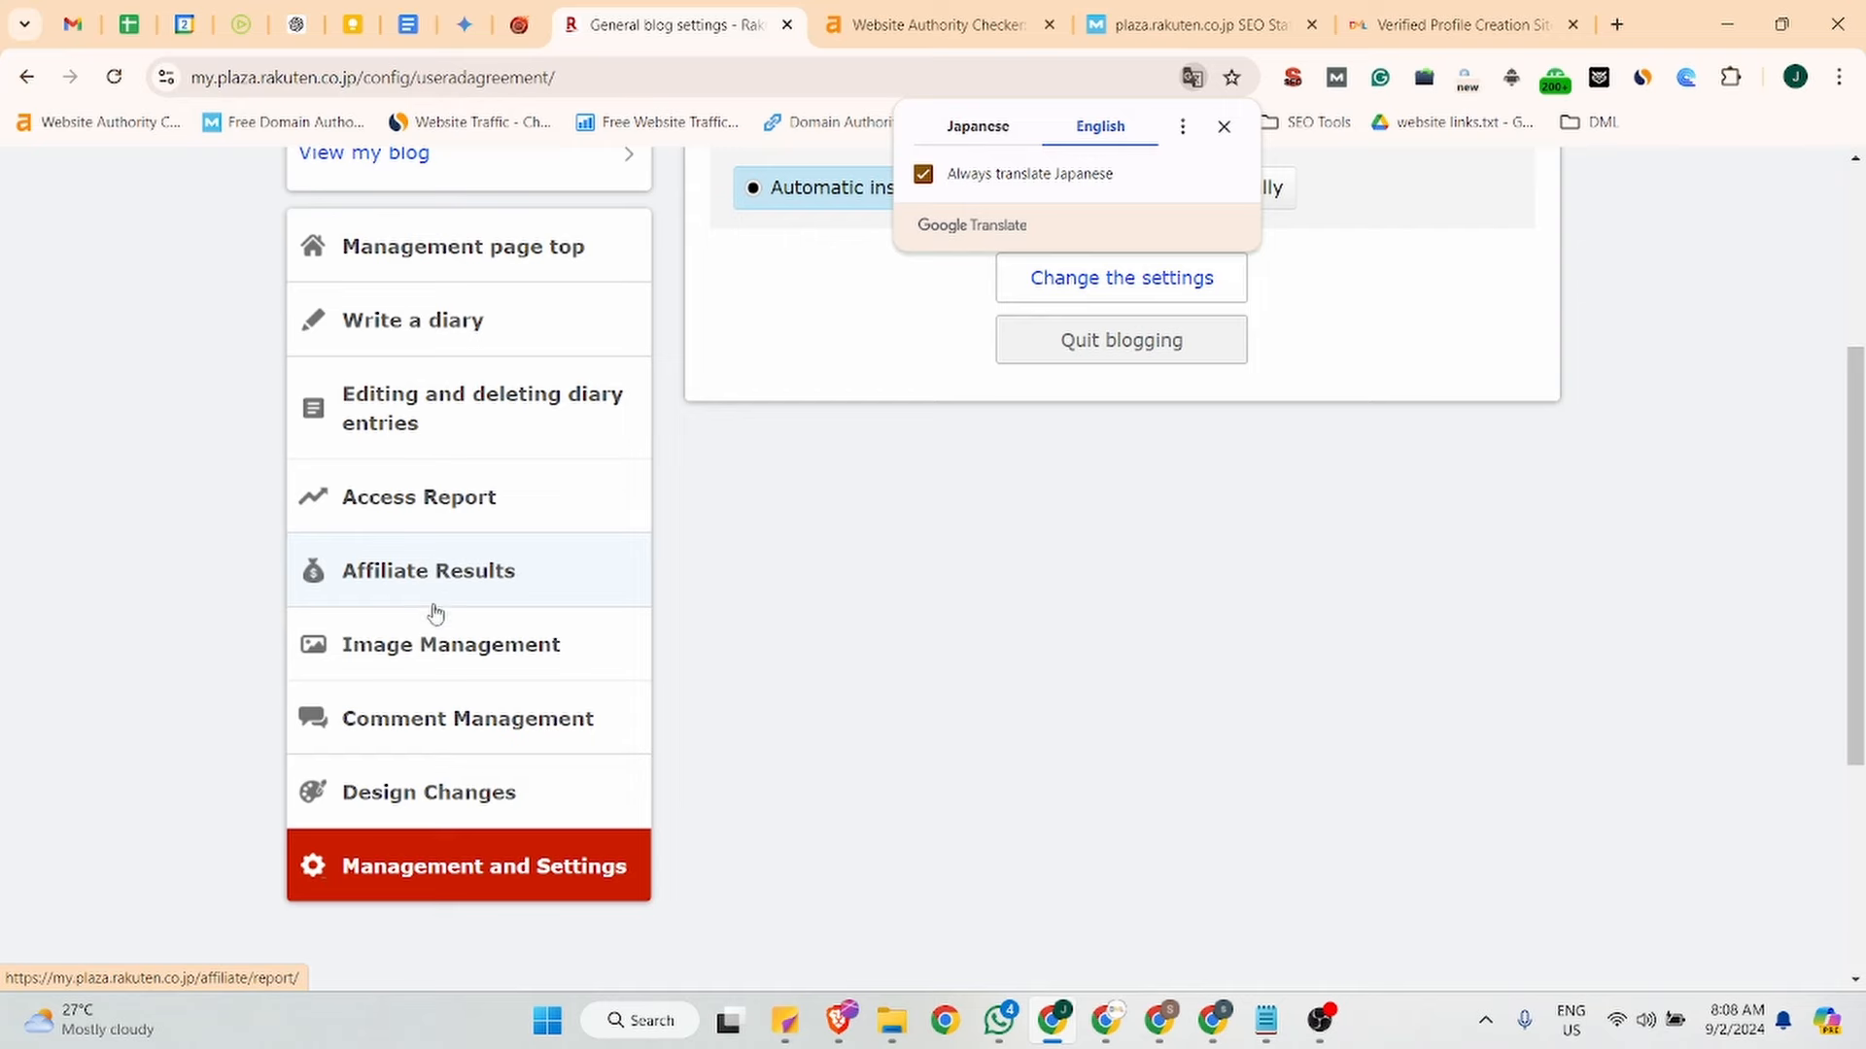
left_click(416, 573)
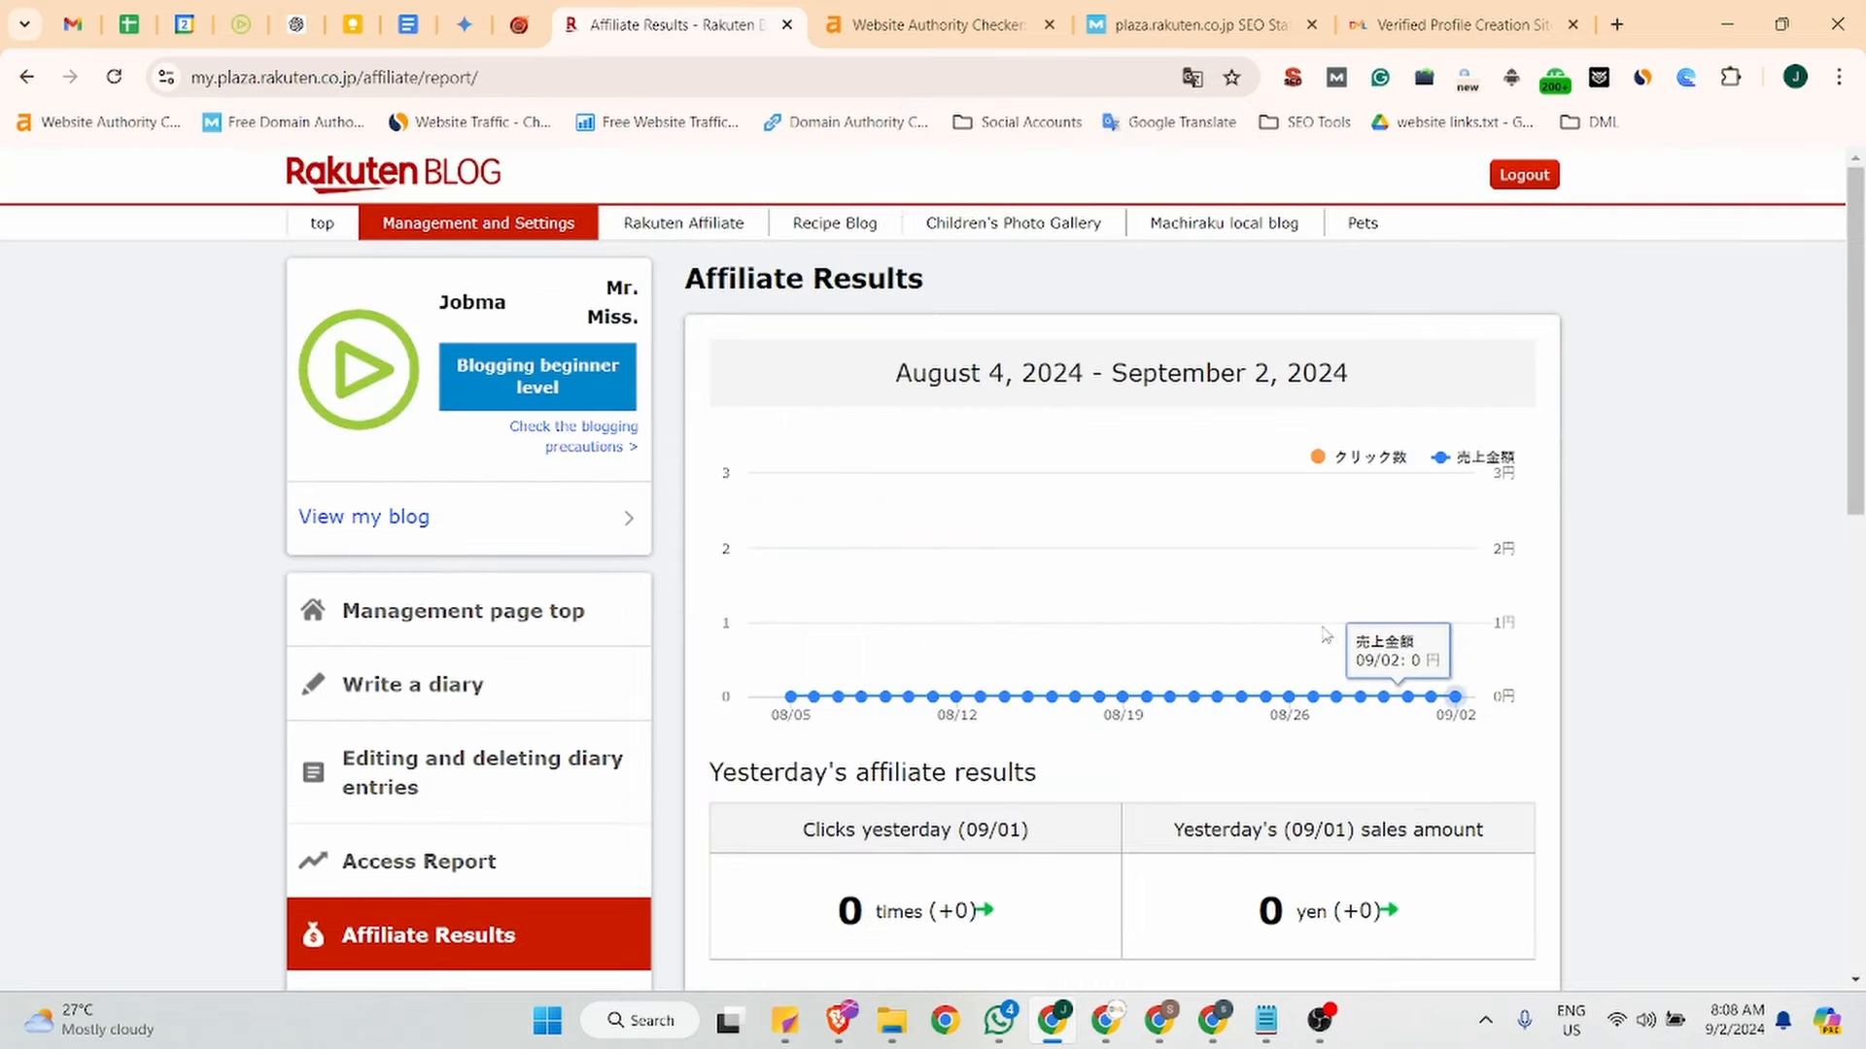
scroll(1174, 520, "down", 2)
scroll(1170, 550, "down", 7)
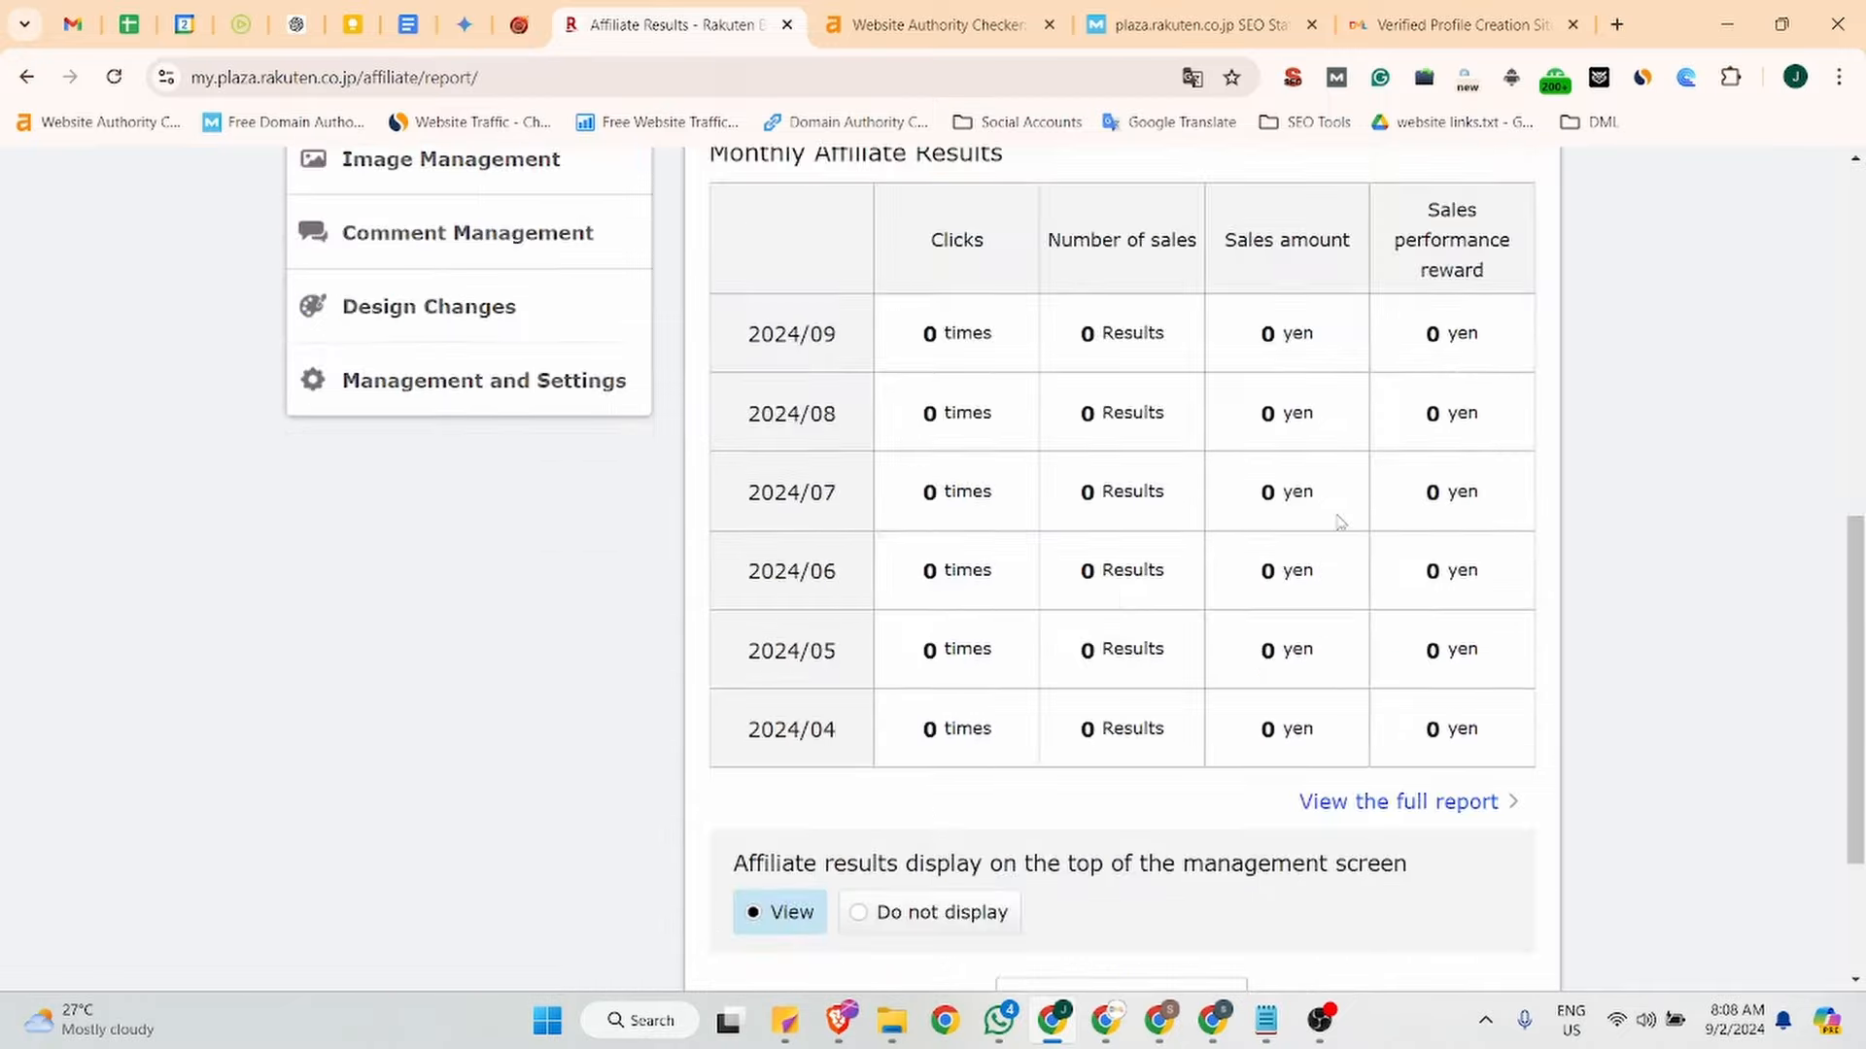
scroll(614, 707, "up", 6)
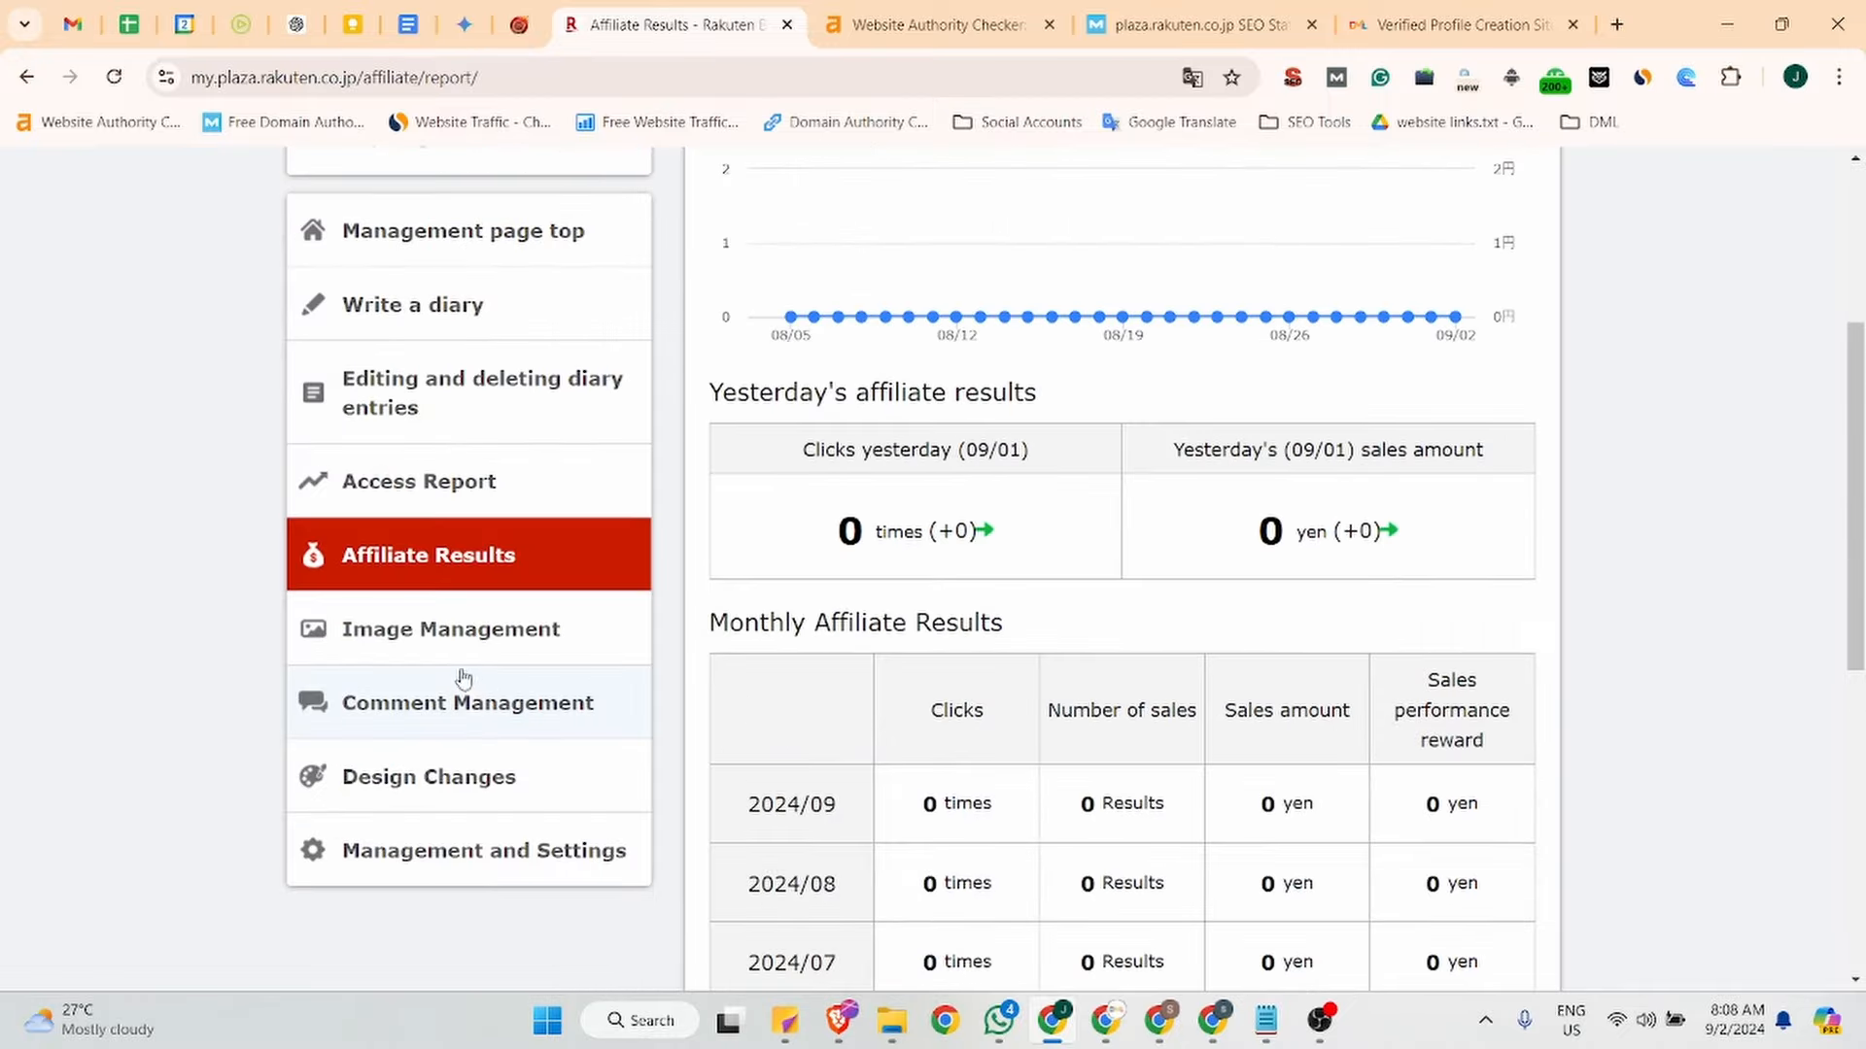
Open the Access Report and examine the daily access graph and access counts.
left_click(406, 492)
scroll(1215, 466, "down", 1)
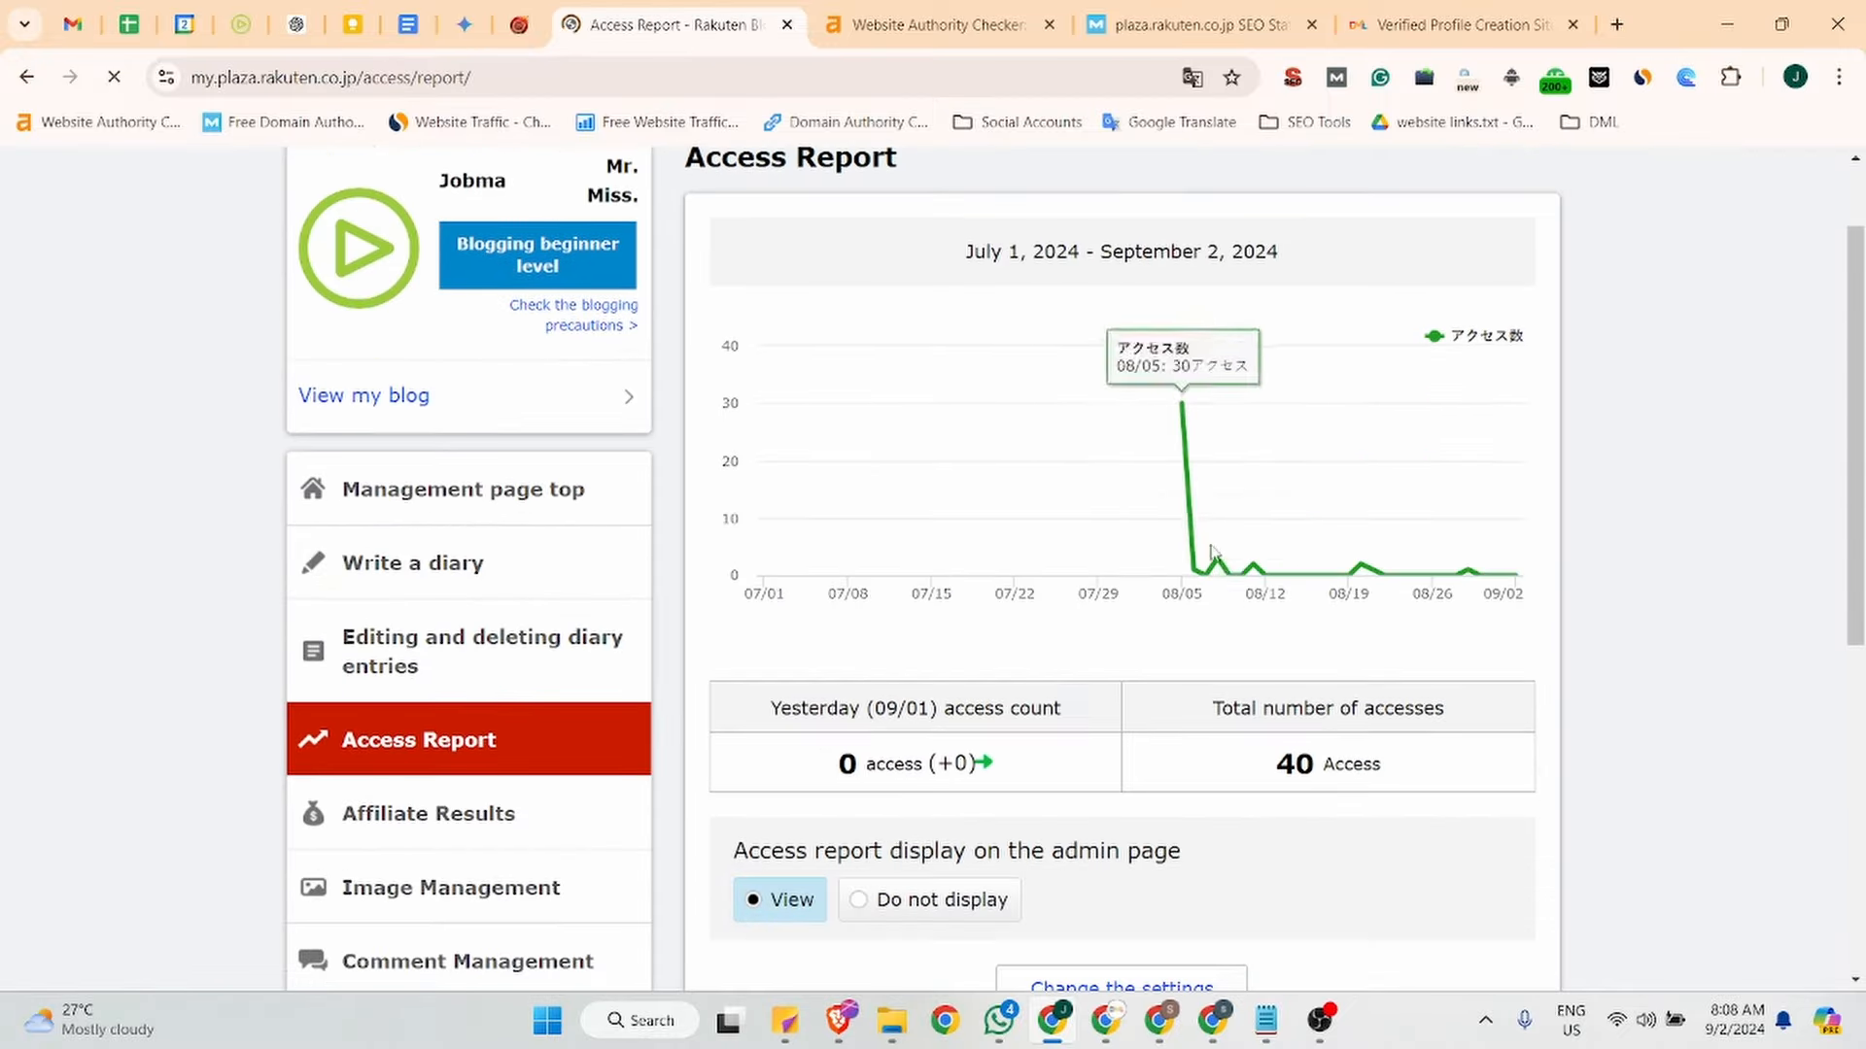
mouse_move(1181, 437)
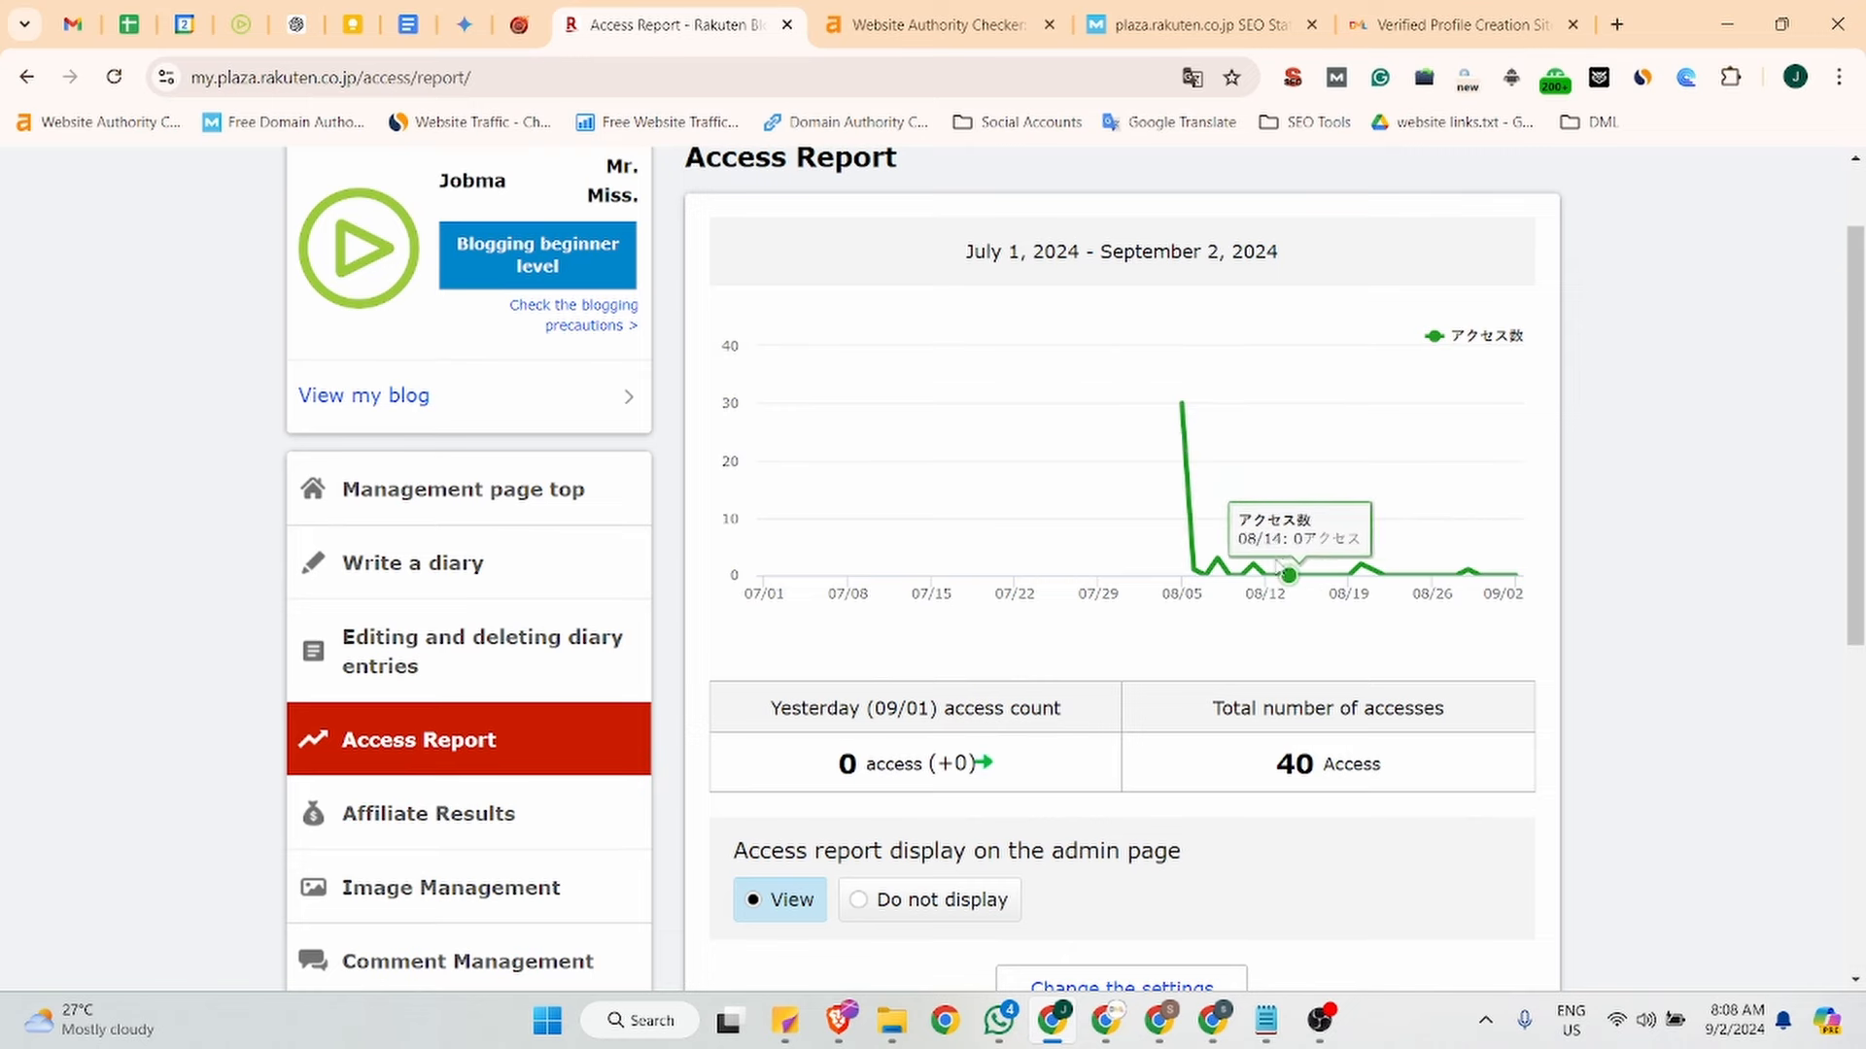
Open Image Management and upload the image LinkedIn- 31 july.png from the Downloads folder.
scroll(431, 550, "down", 3)
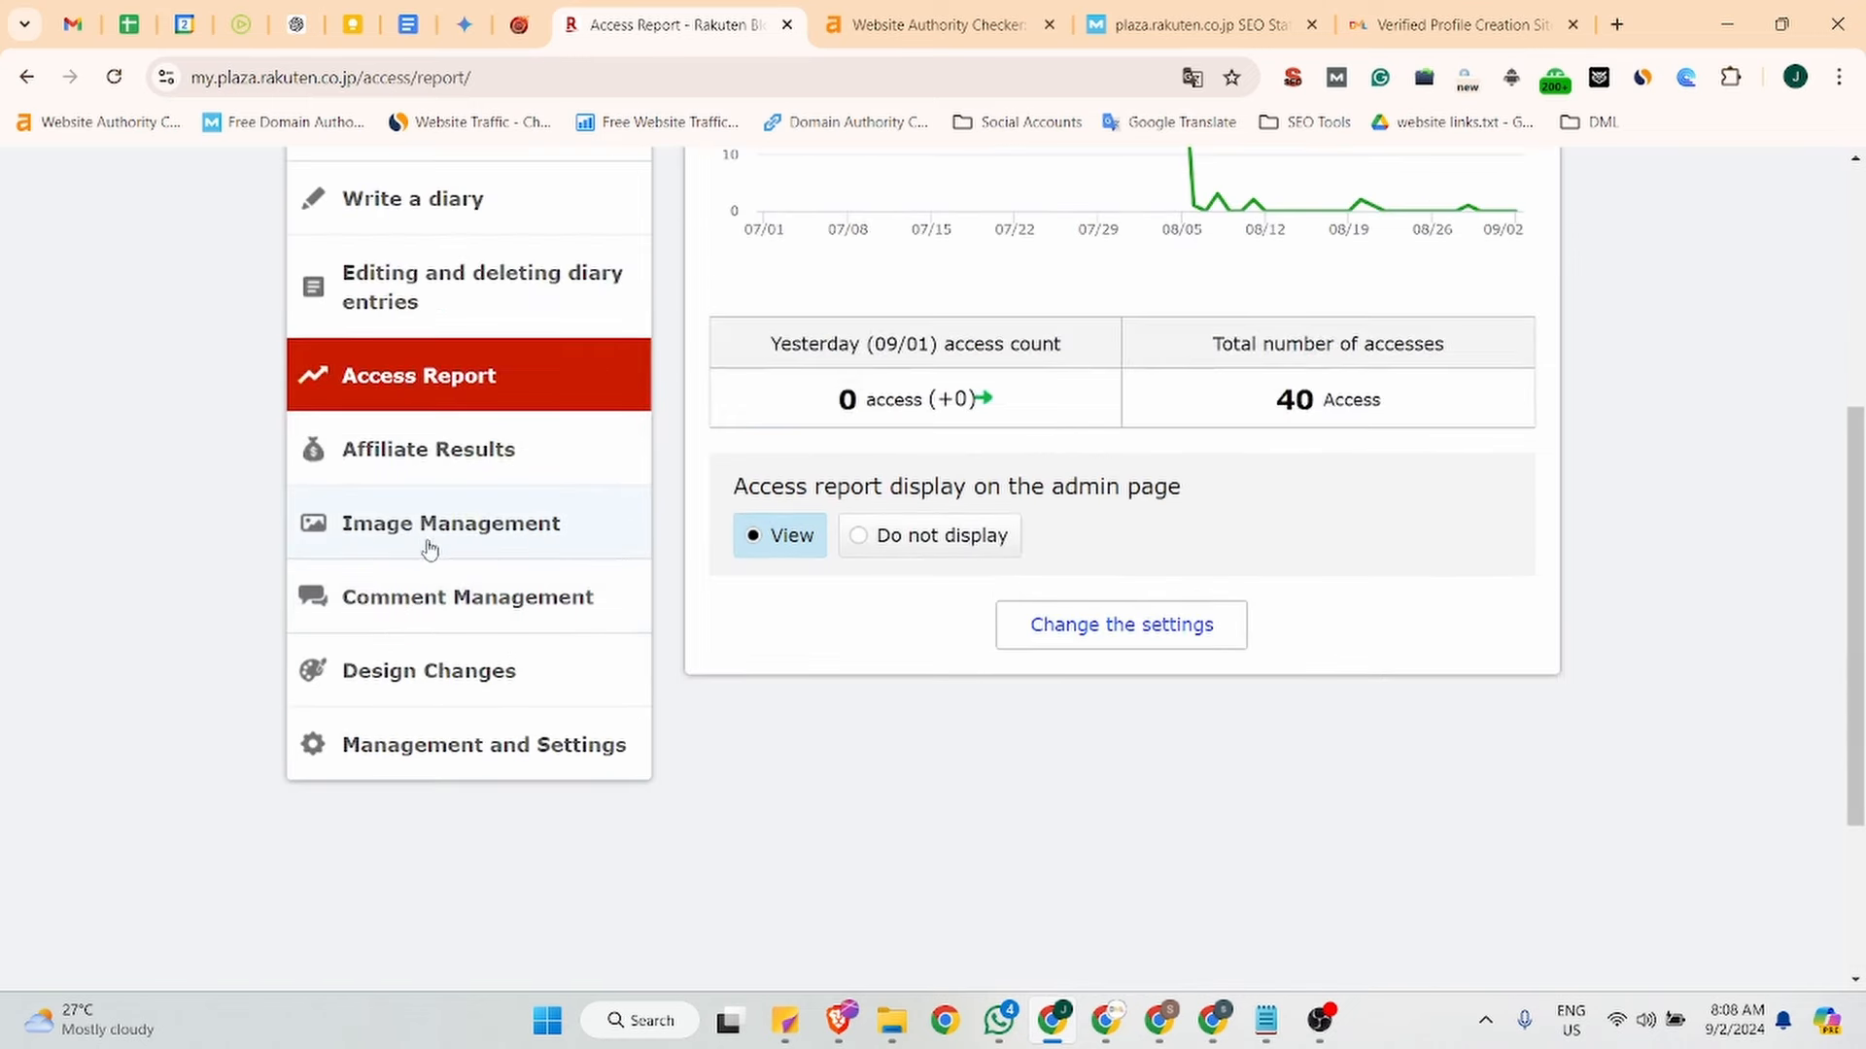
left_click(431, 528)
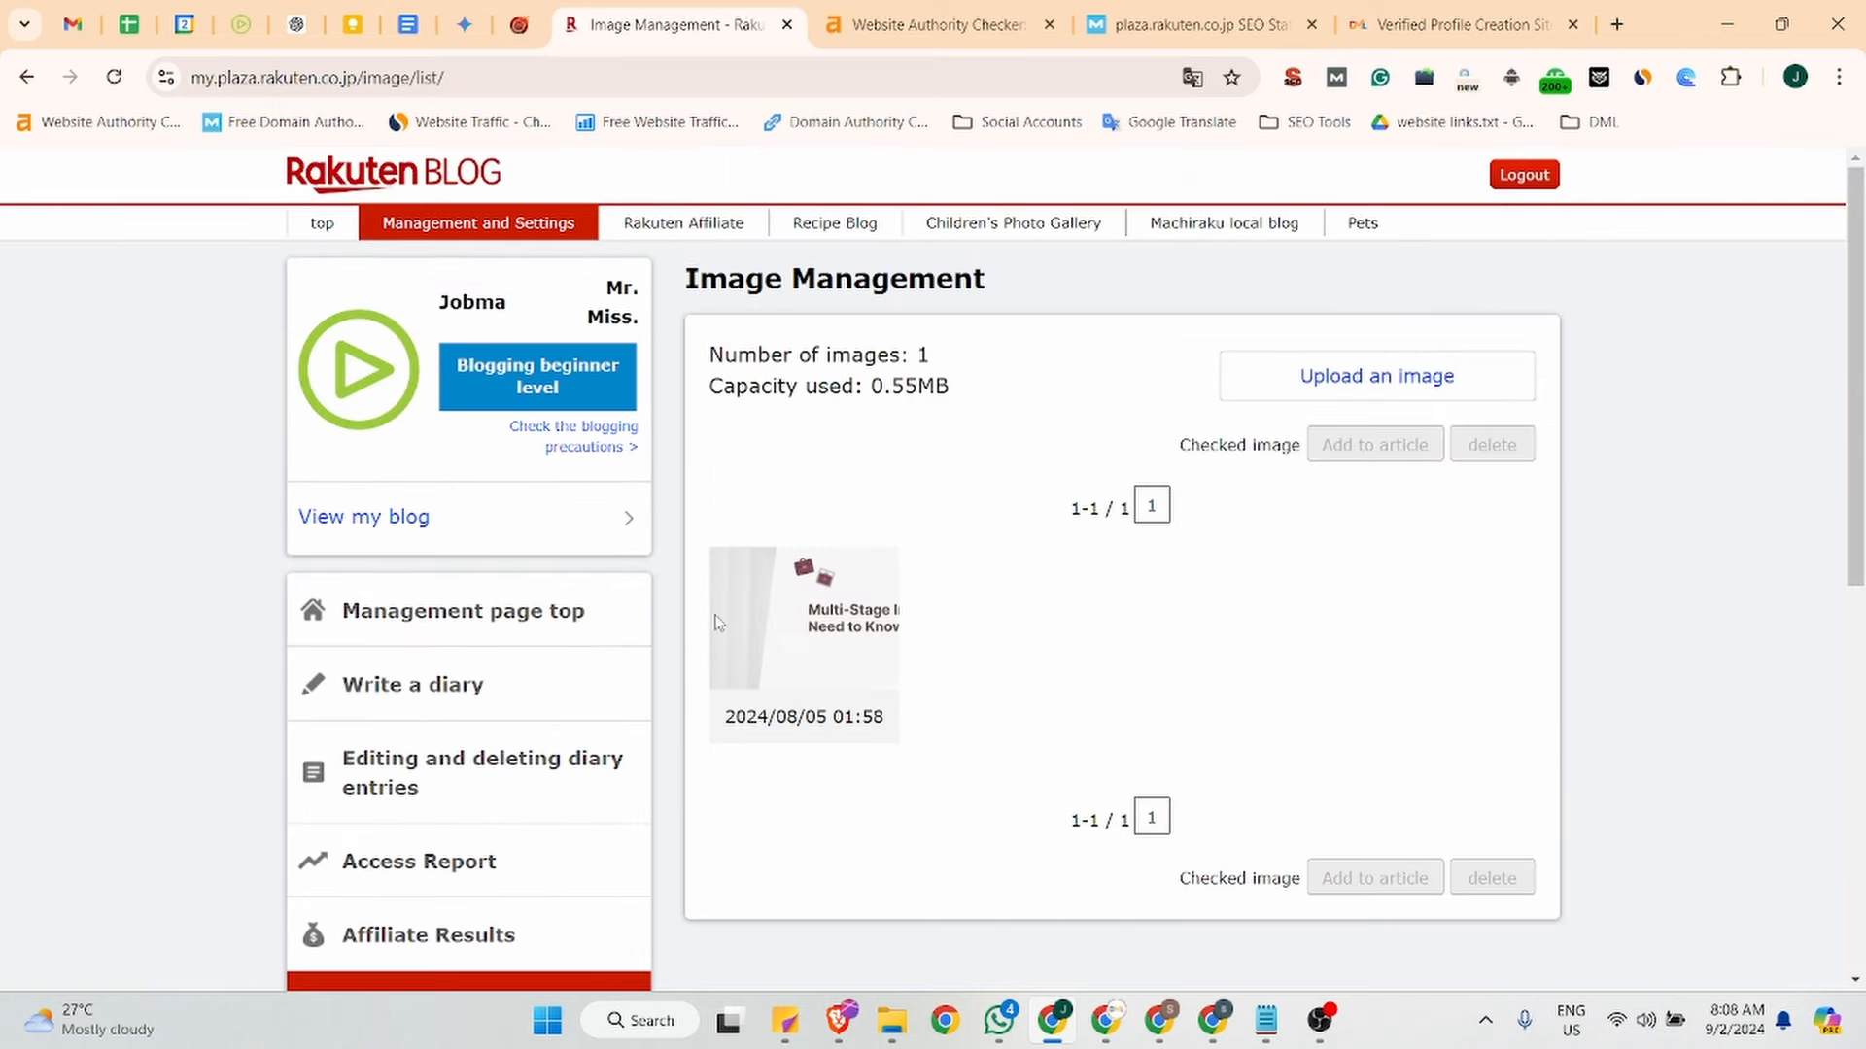
mouse_move(852, 670)
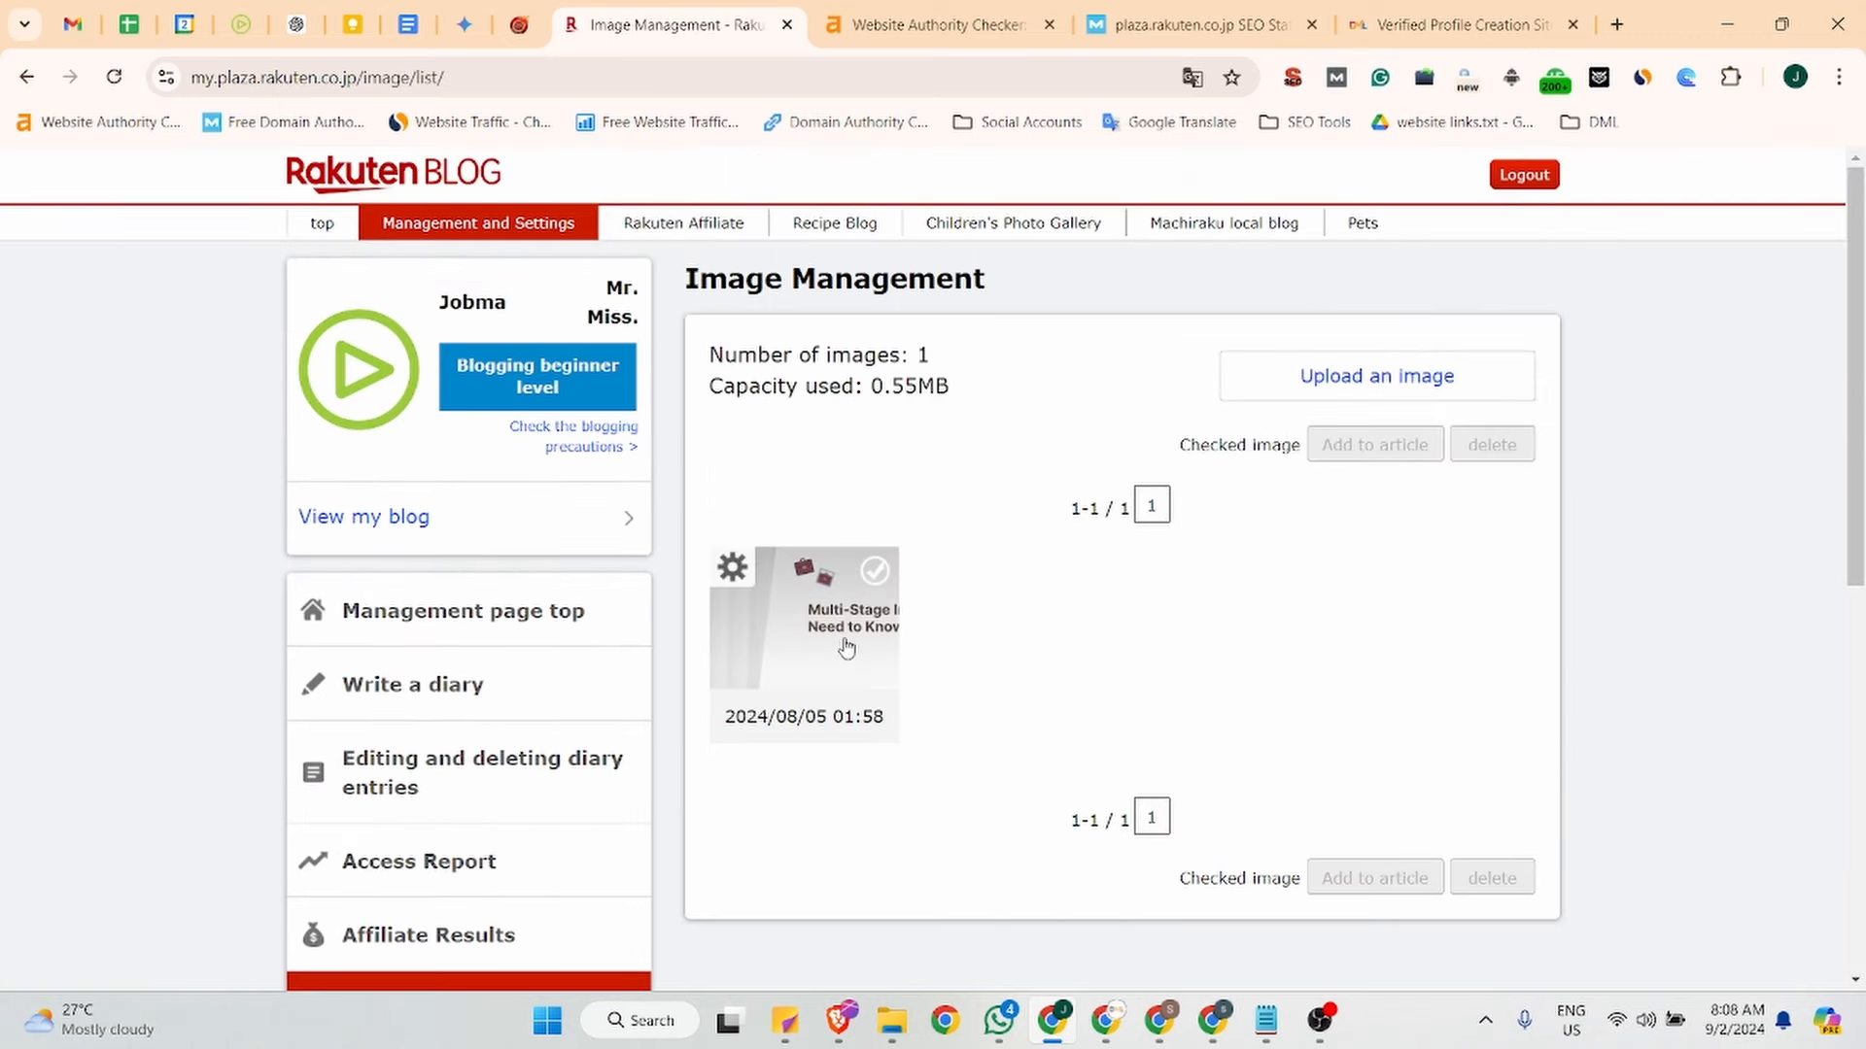
left_click(1384, 377)
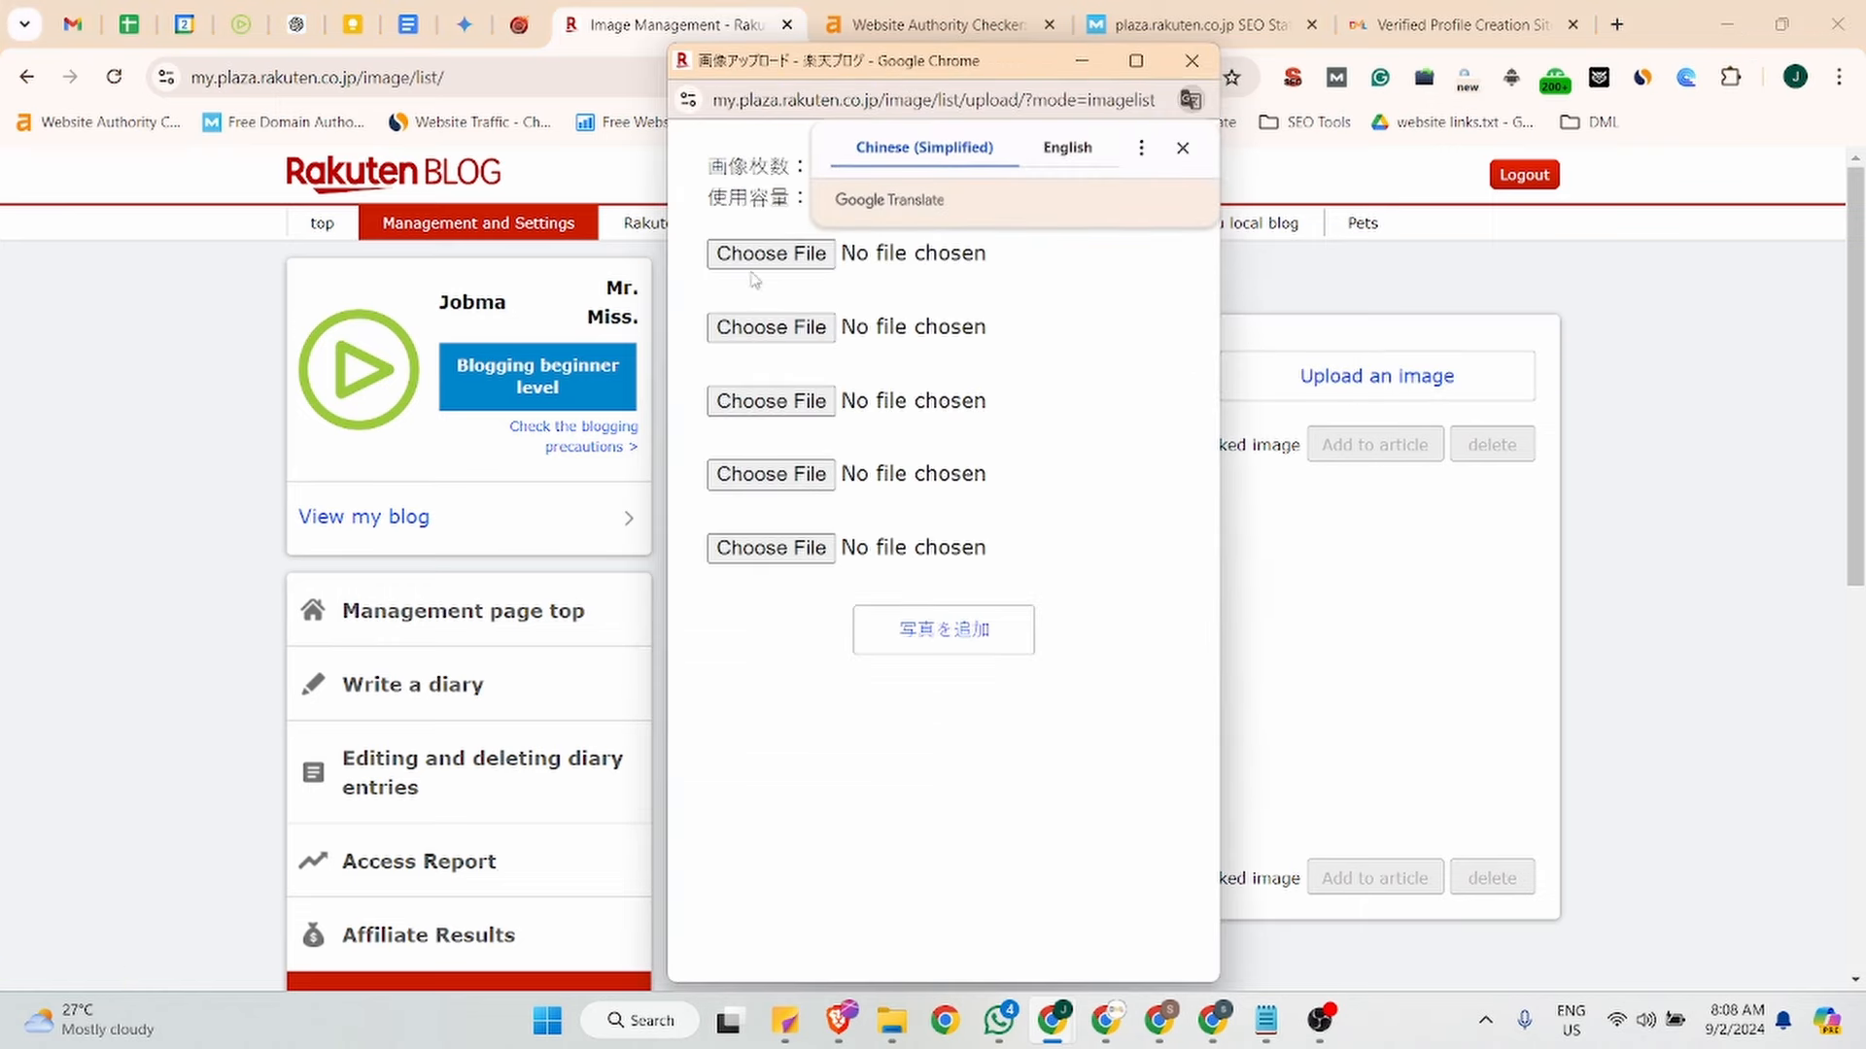
left_click(770, 253)
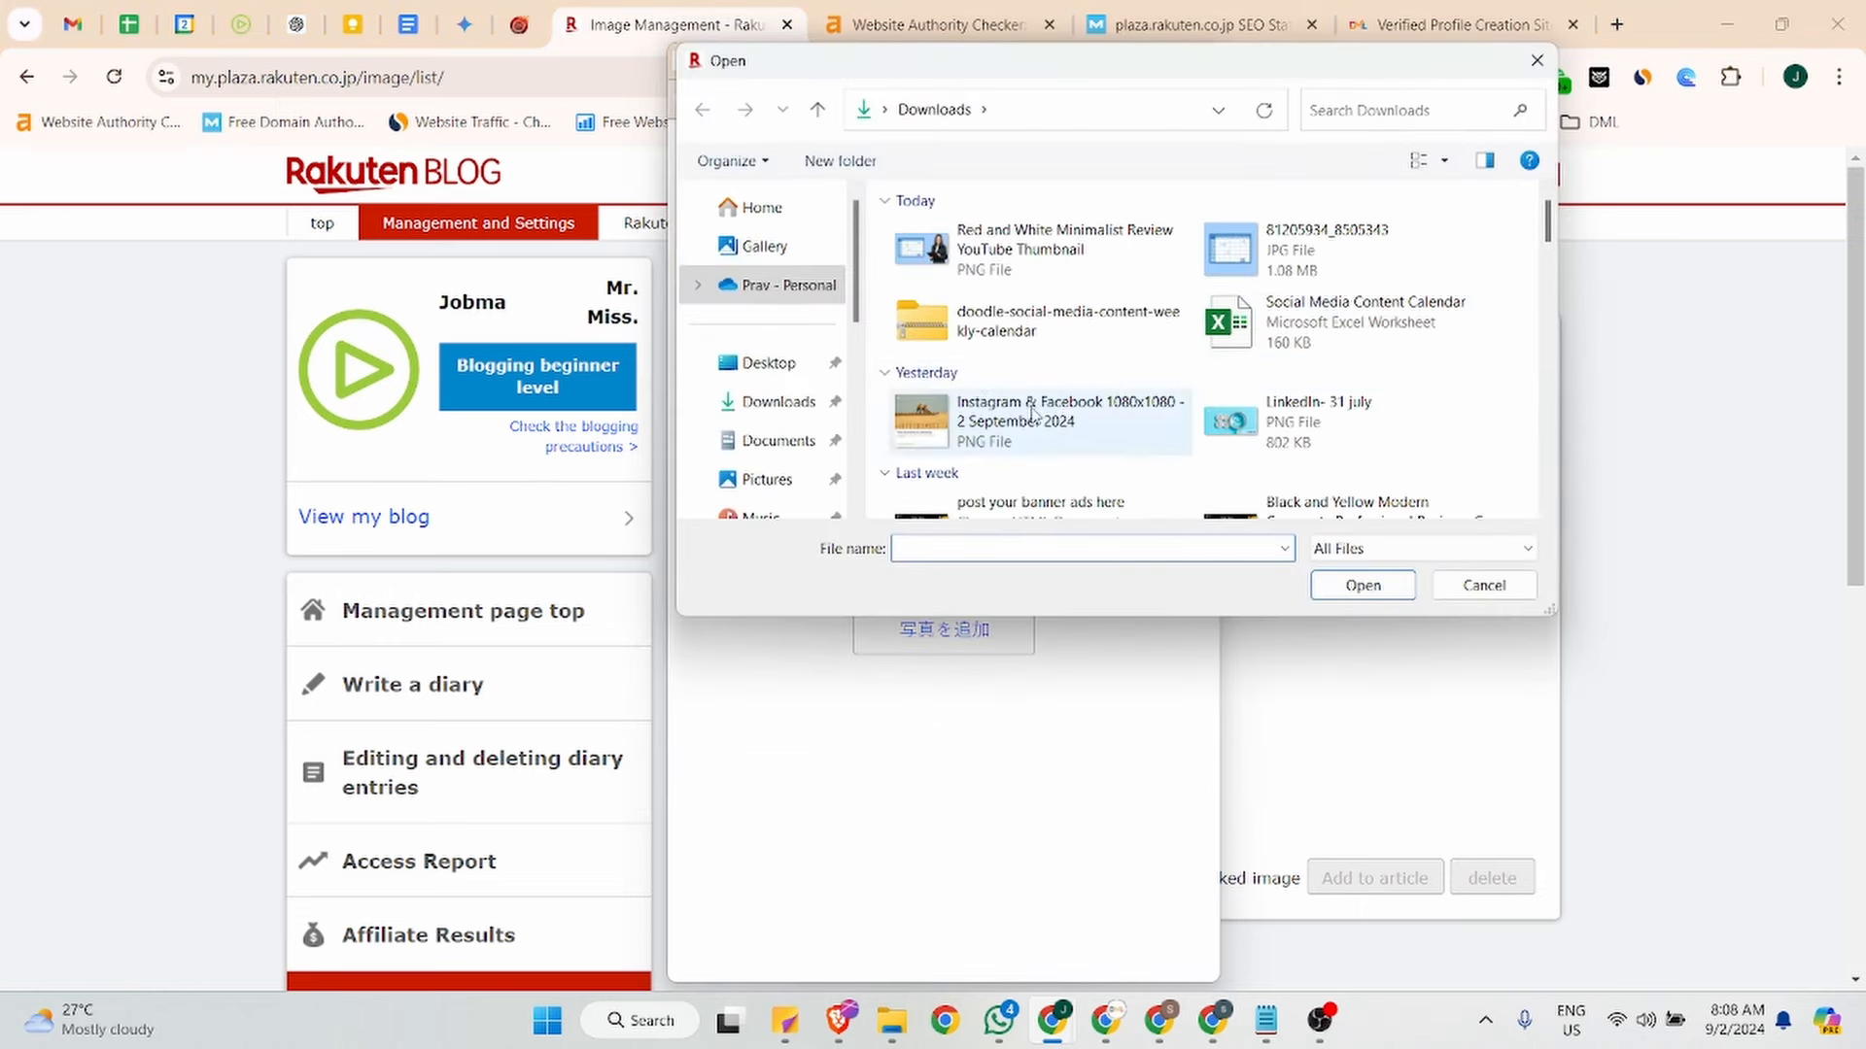
left_click(1478, 589)
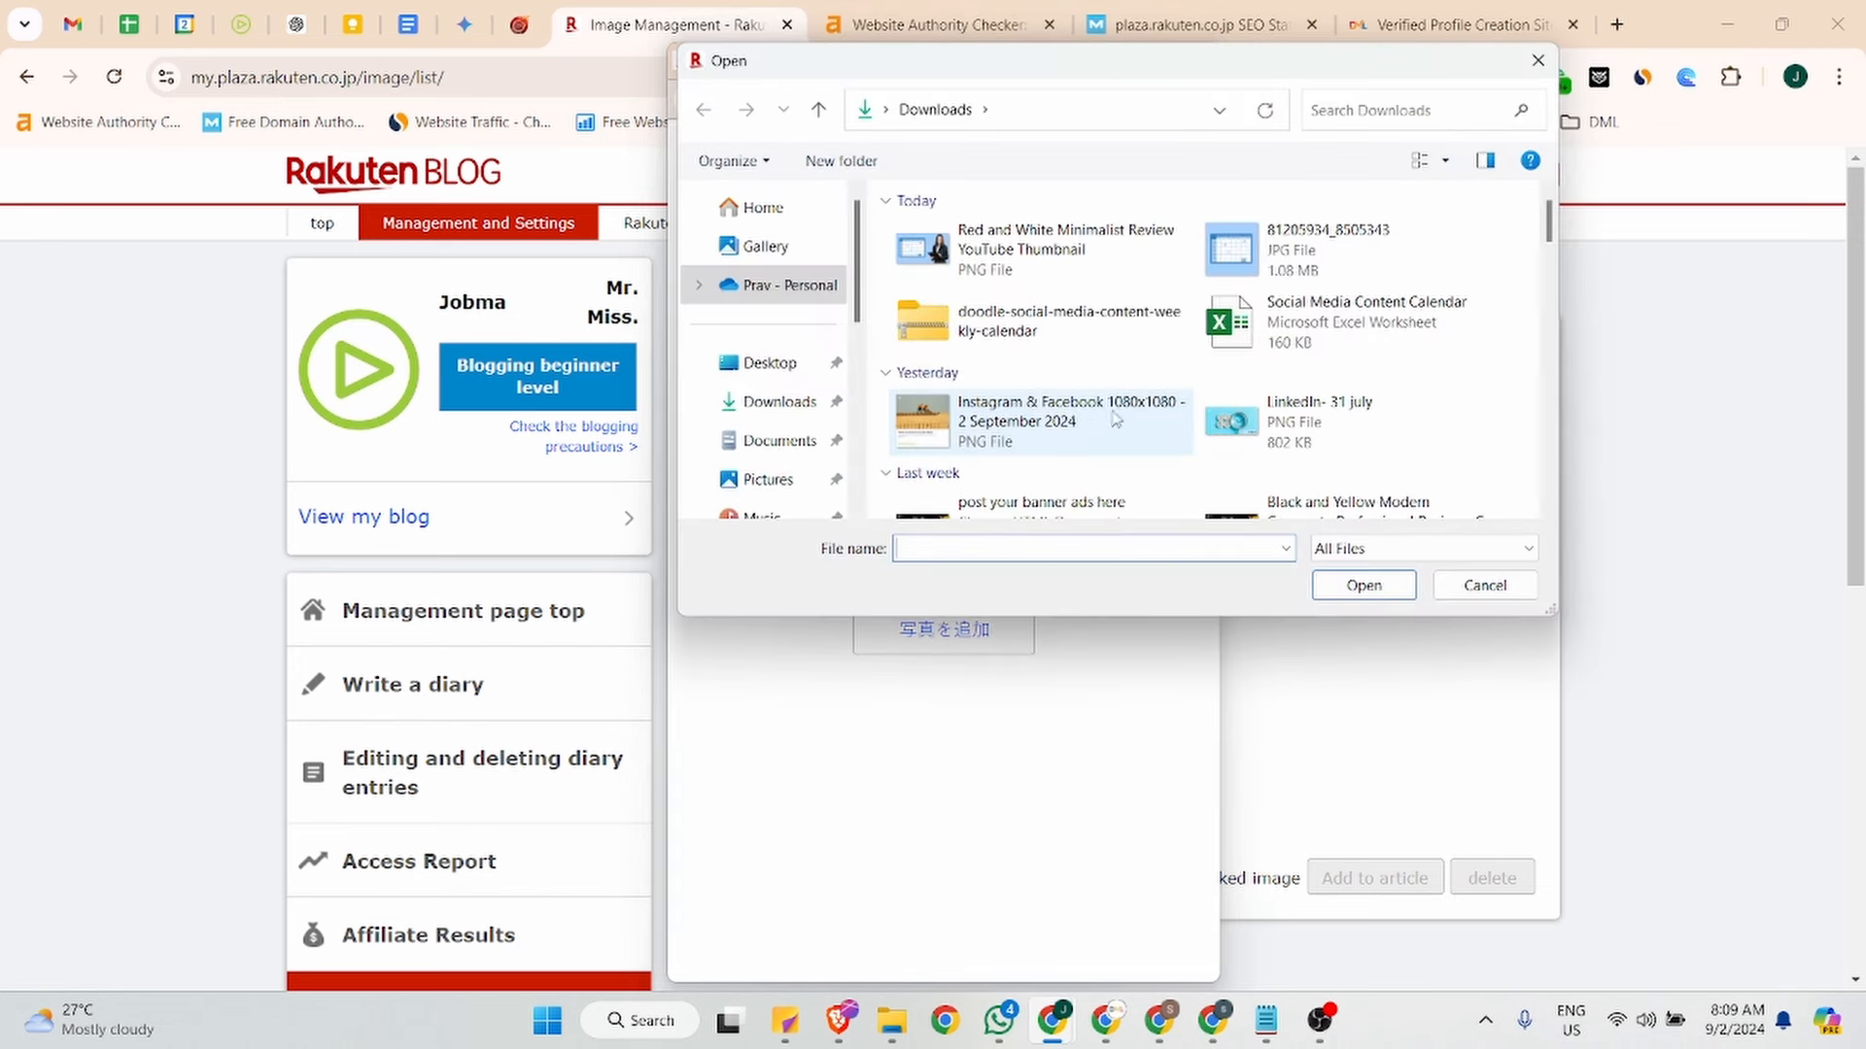
left_click(1380, 408)
left_click(1375, 585)
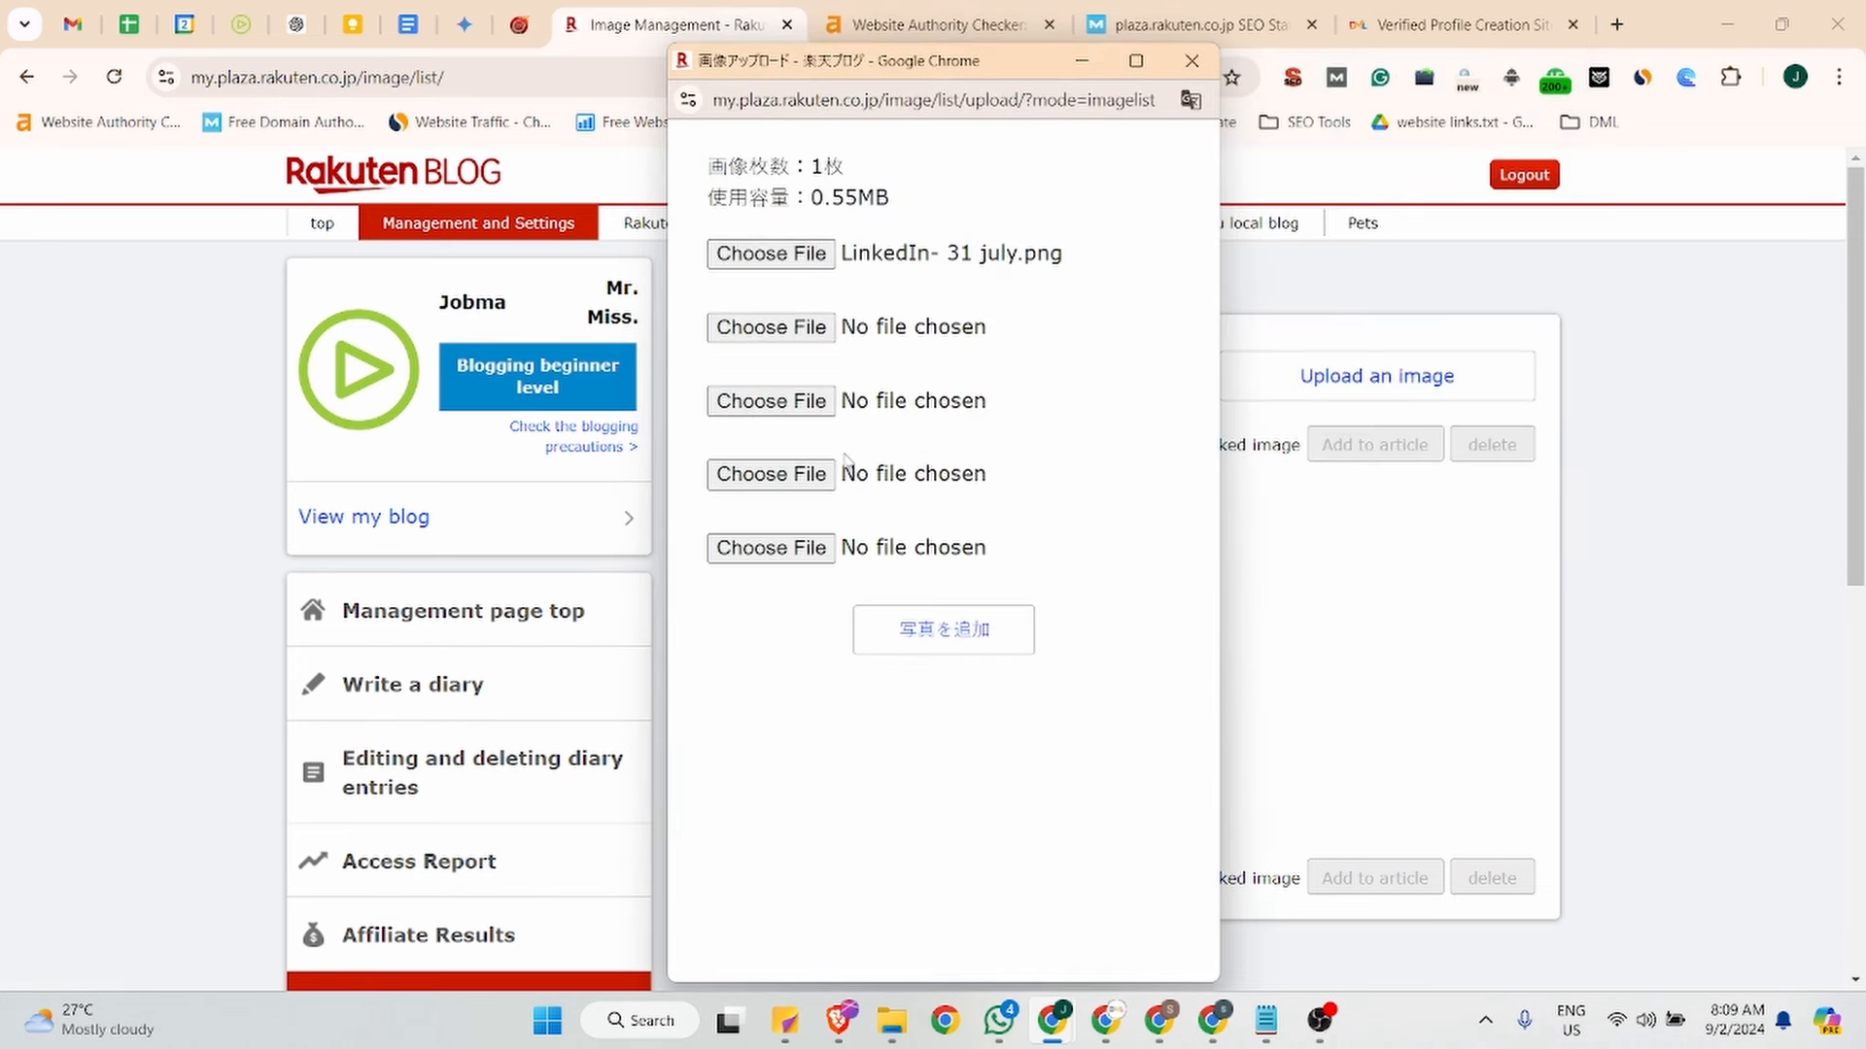
left_click(944, 631)
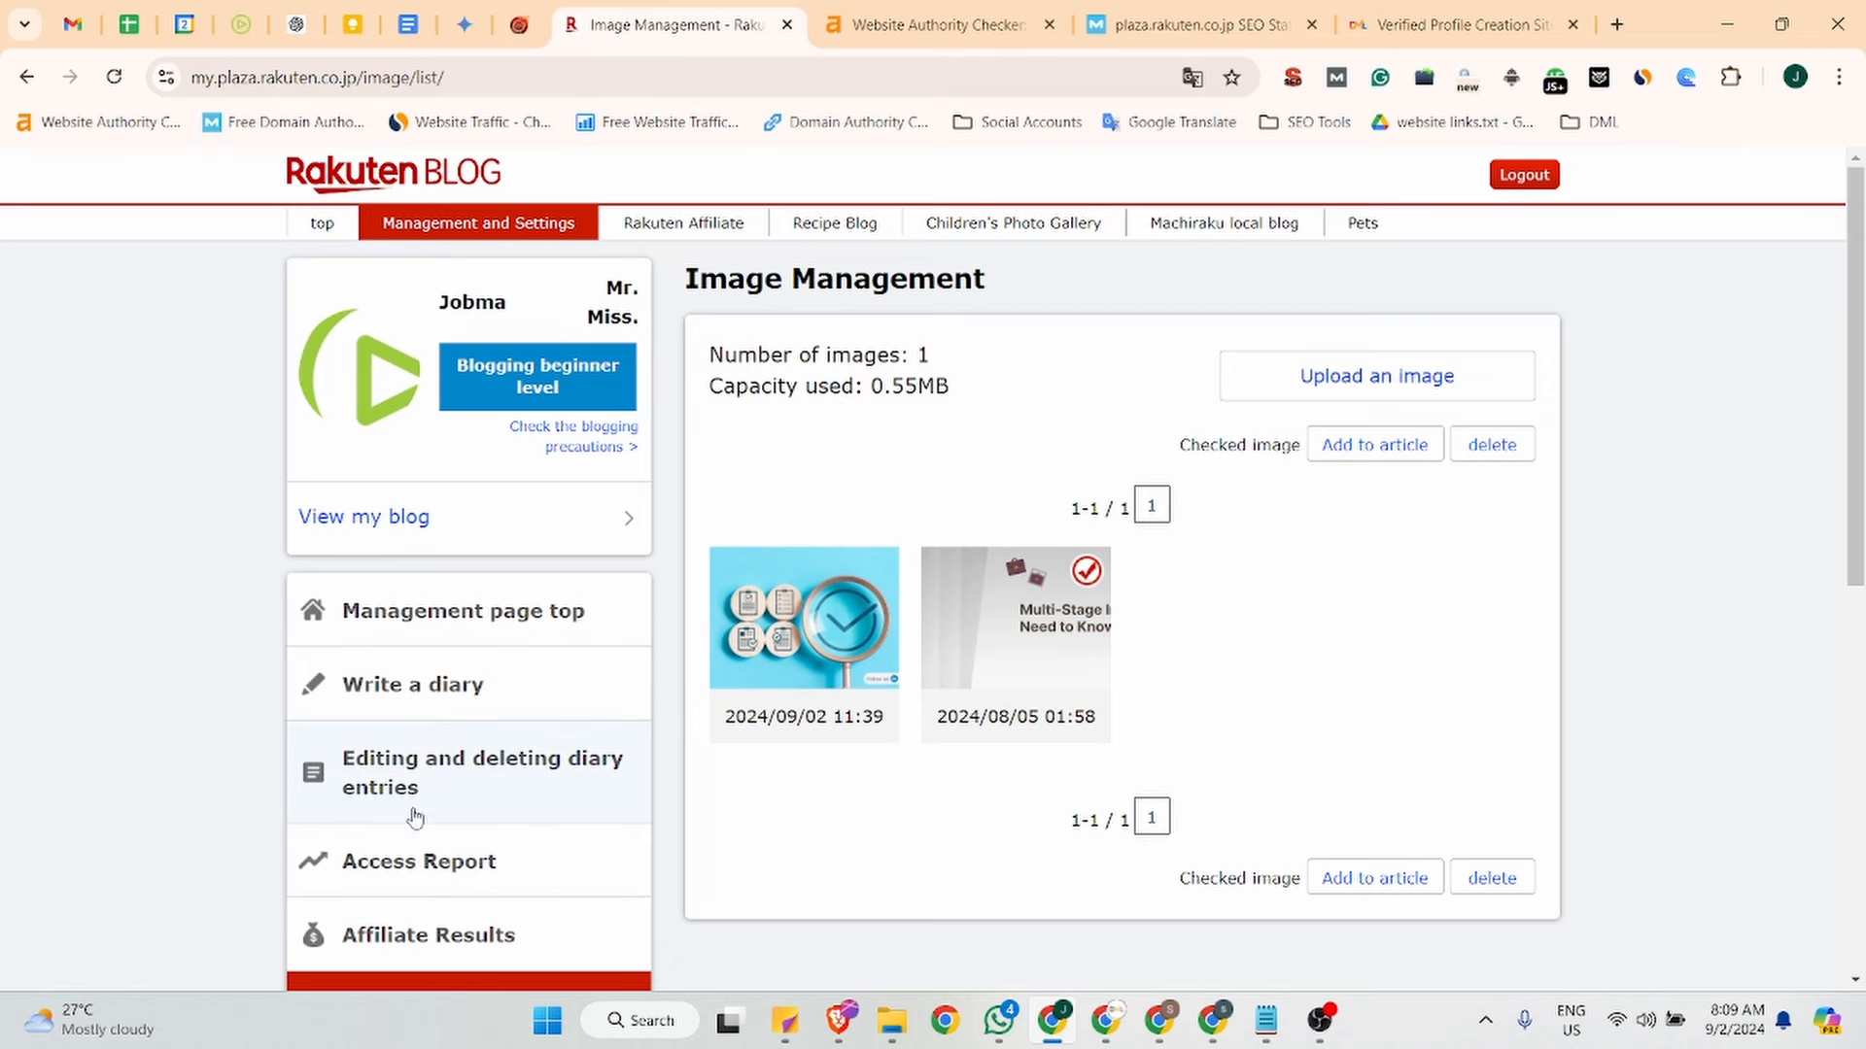
Open the Comment Management page.
scroll(408, 806, "down", 5)
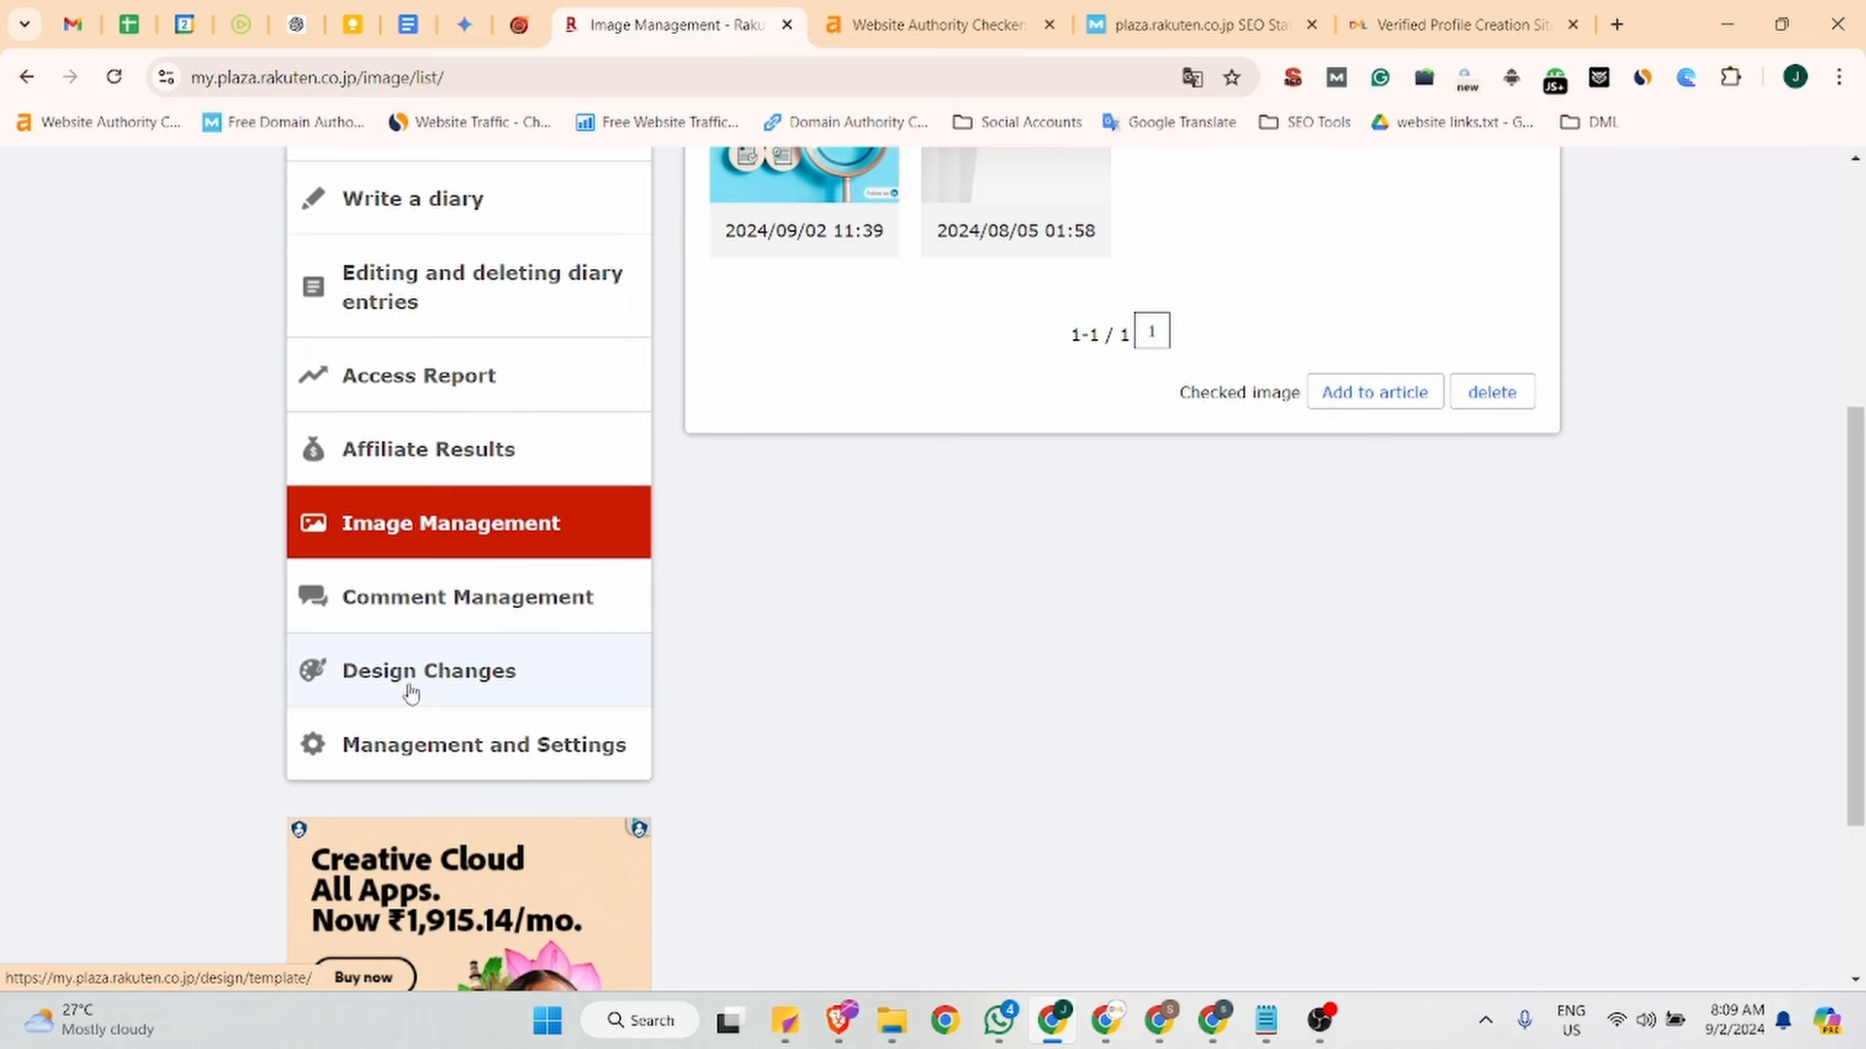
left_click(401, 604)
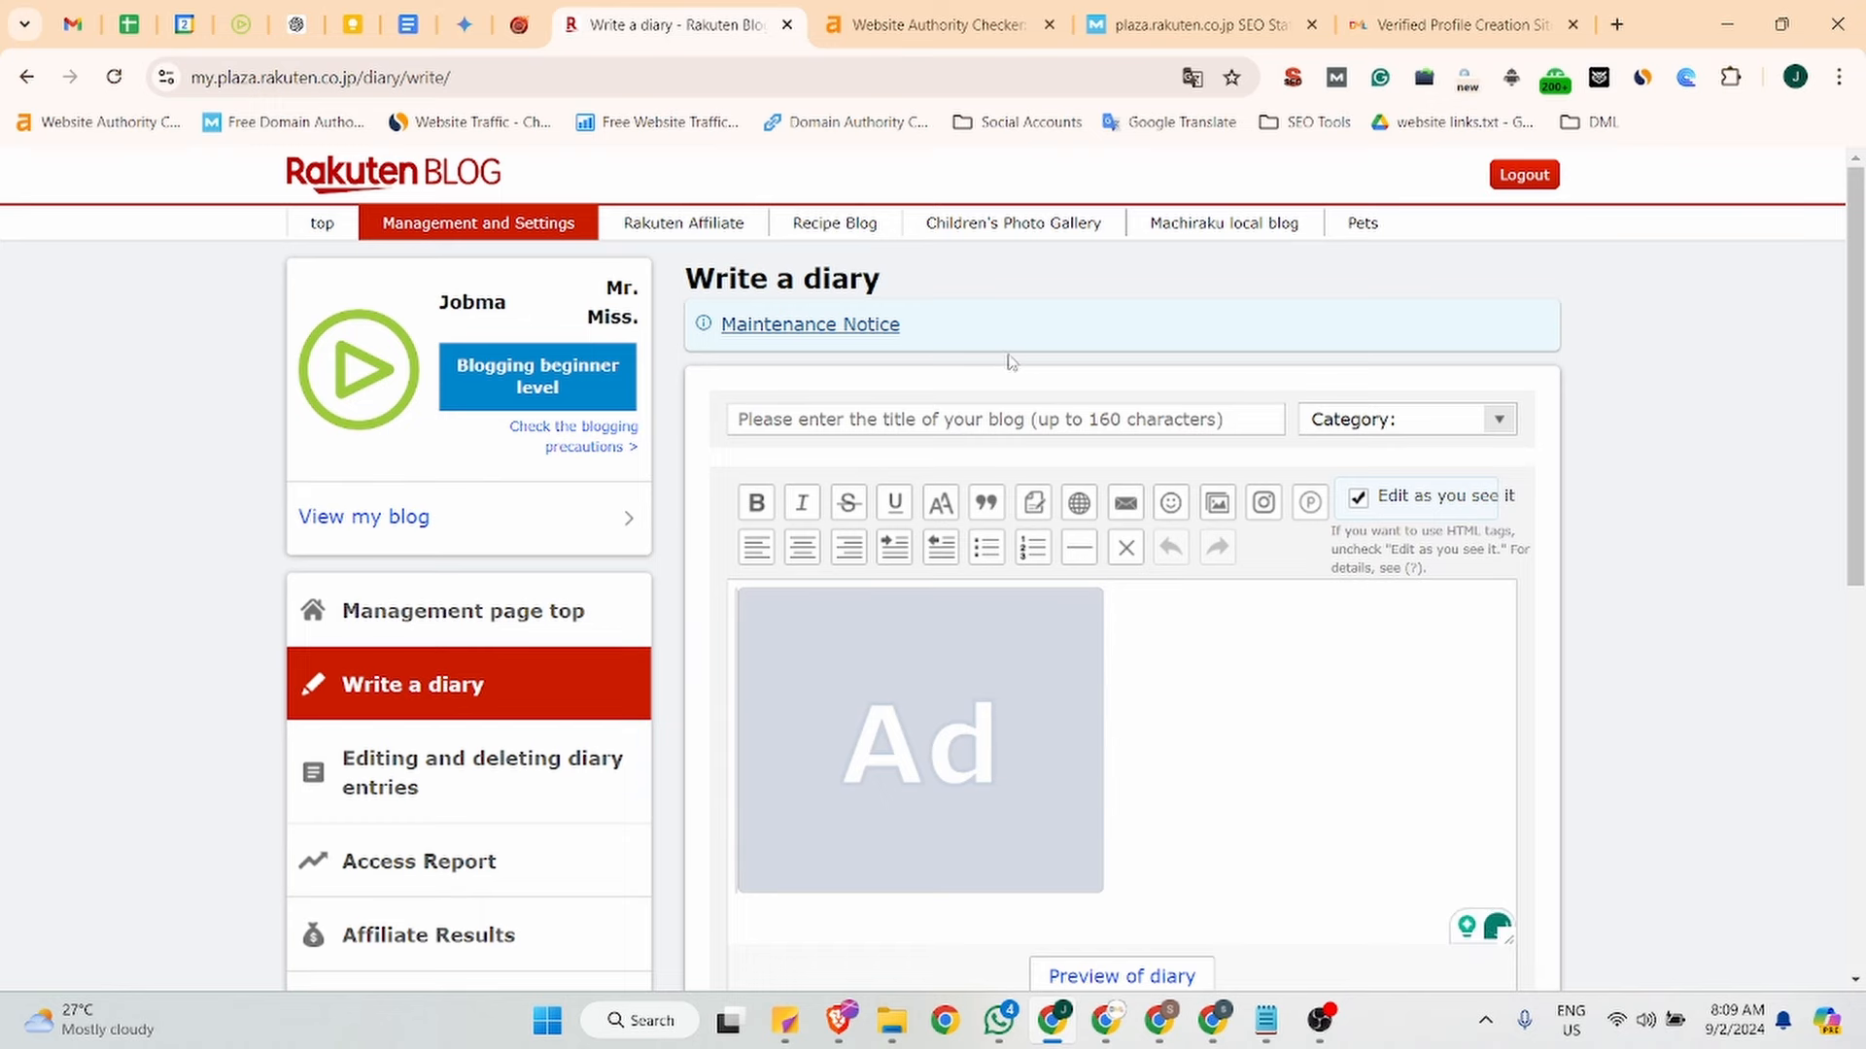
Open the Google Docs document "How Background Screening Can Streamline the Hiring Process" in a new tab placed before the blog tab.
left_click(1617, 24)
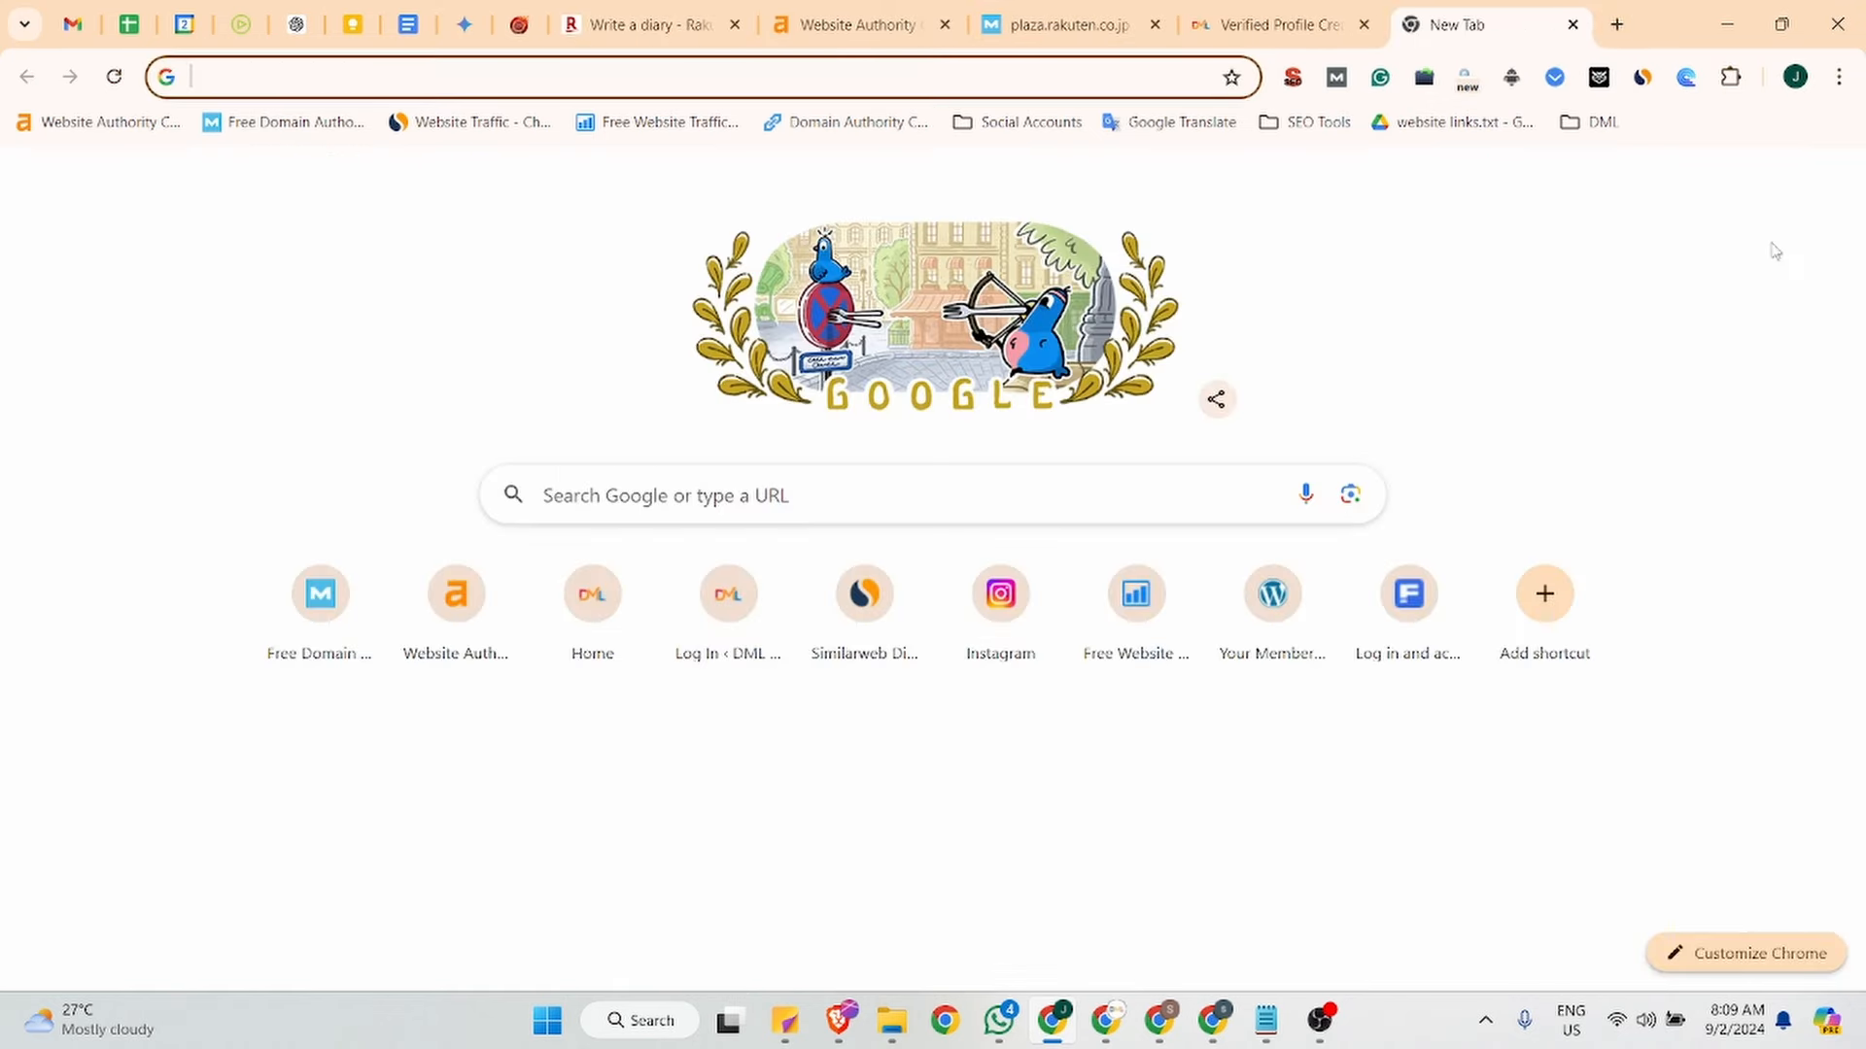
left_click(1766, 186)
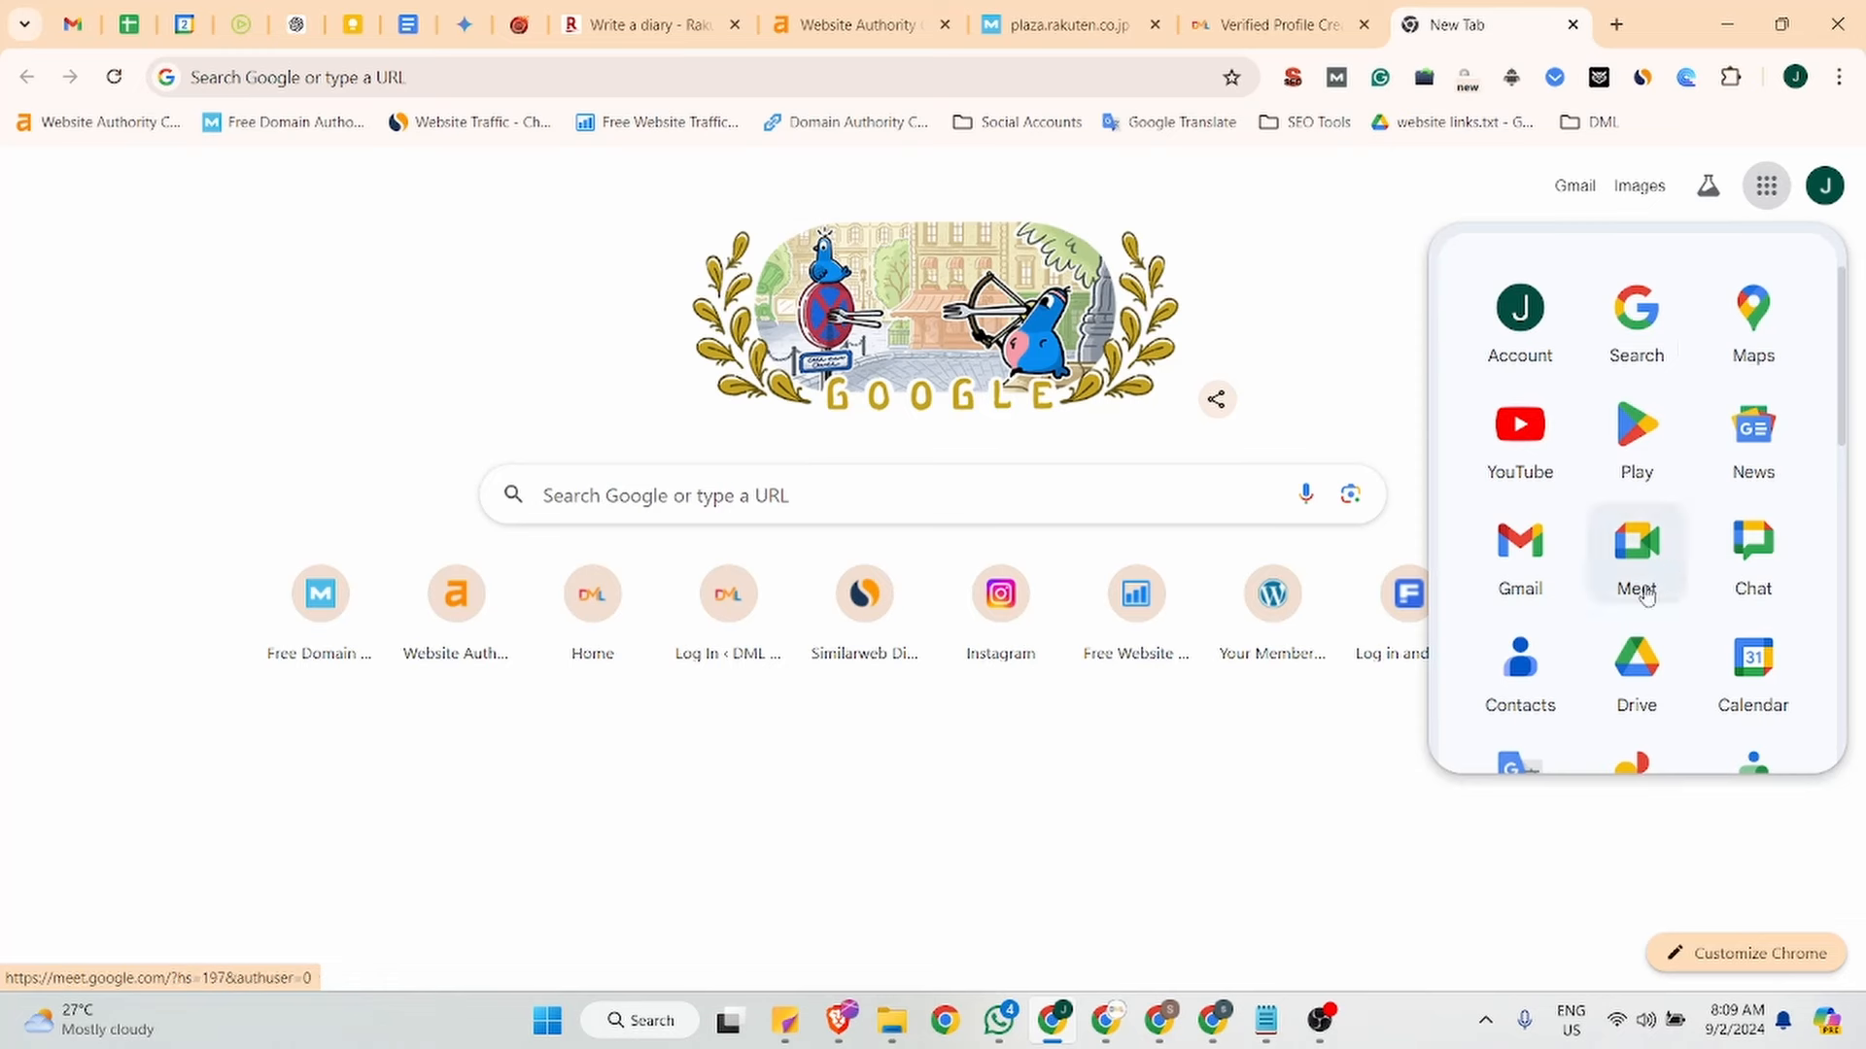
scroll(1645, 596, "down", 5)
left_click(1636, 600)
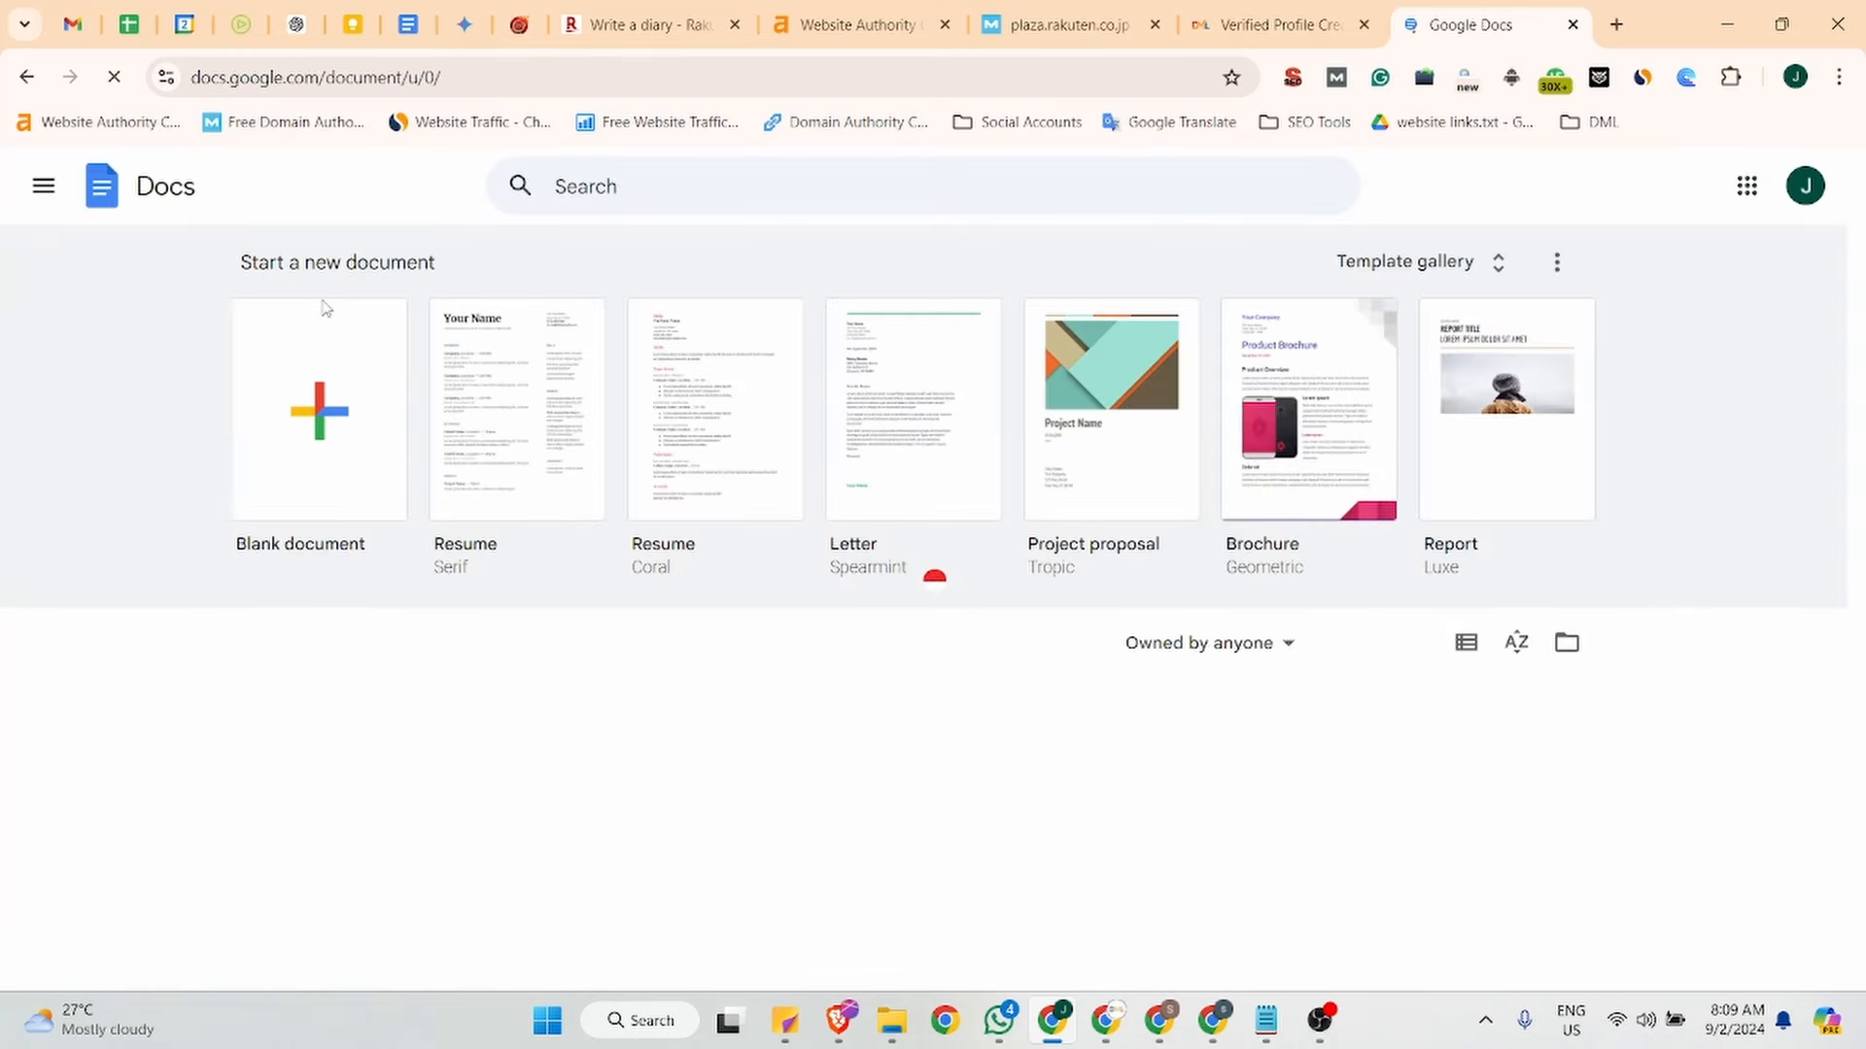
scroll(664, 675, "down", 3)
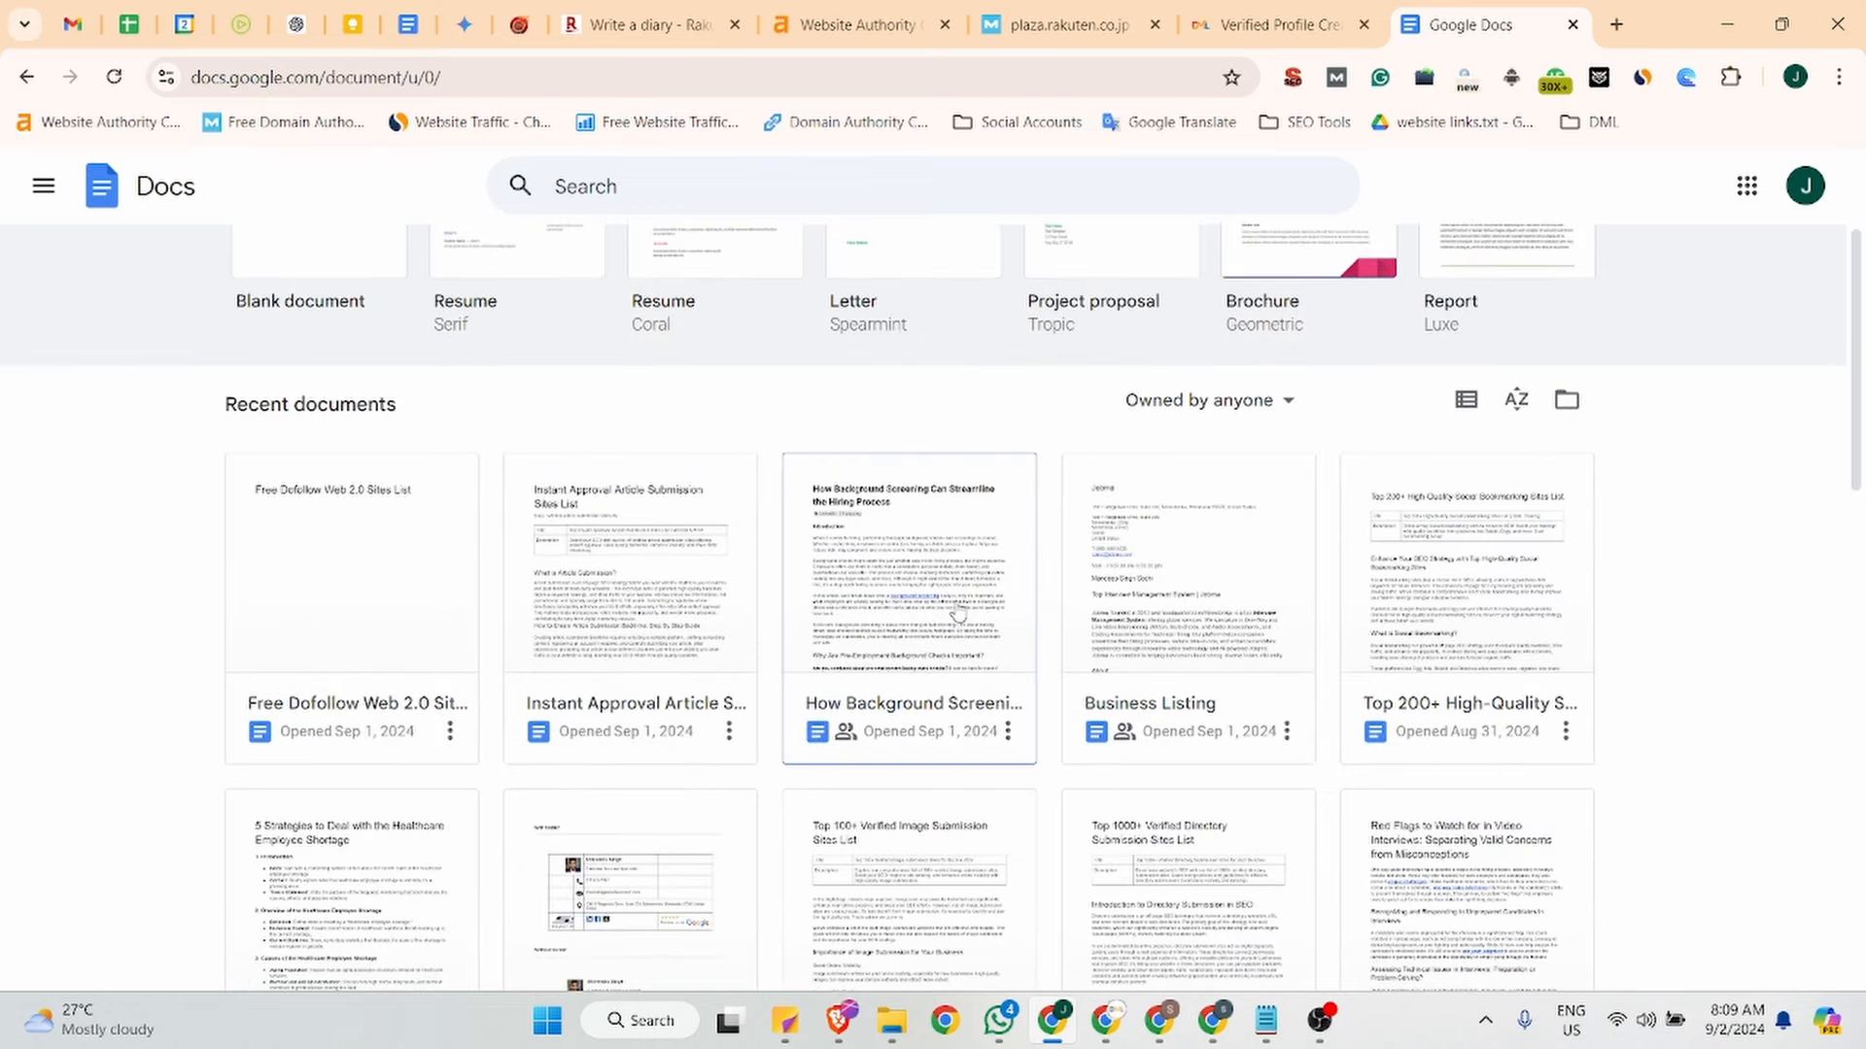
left_click(945, 580)
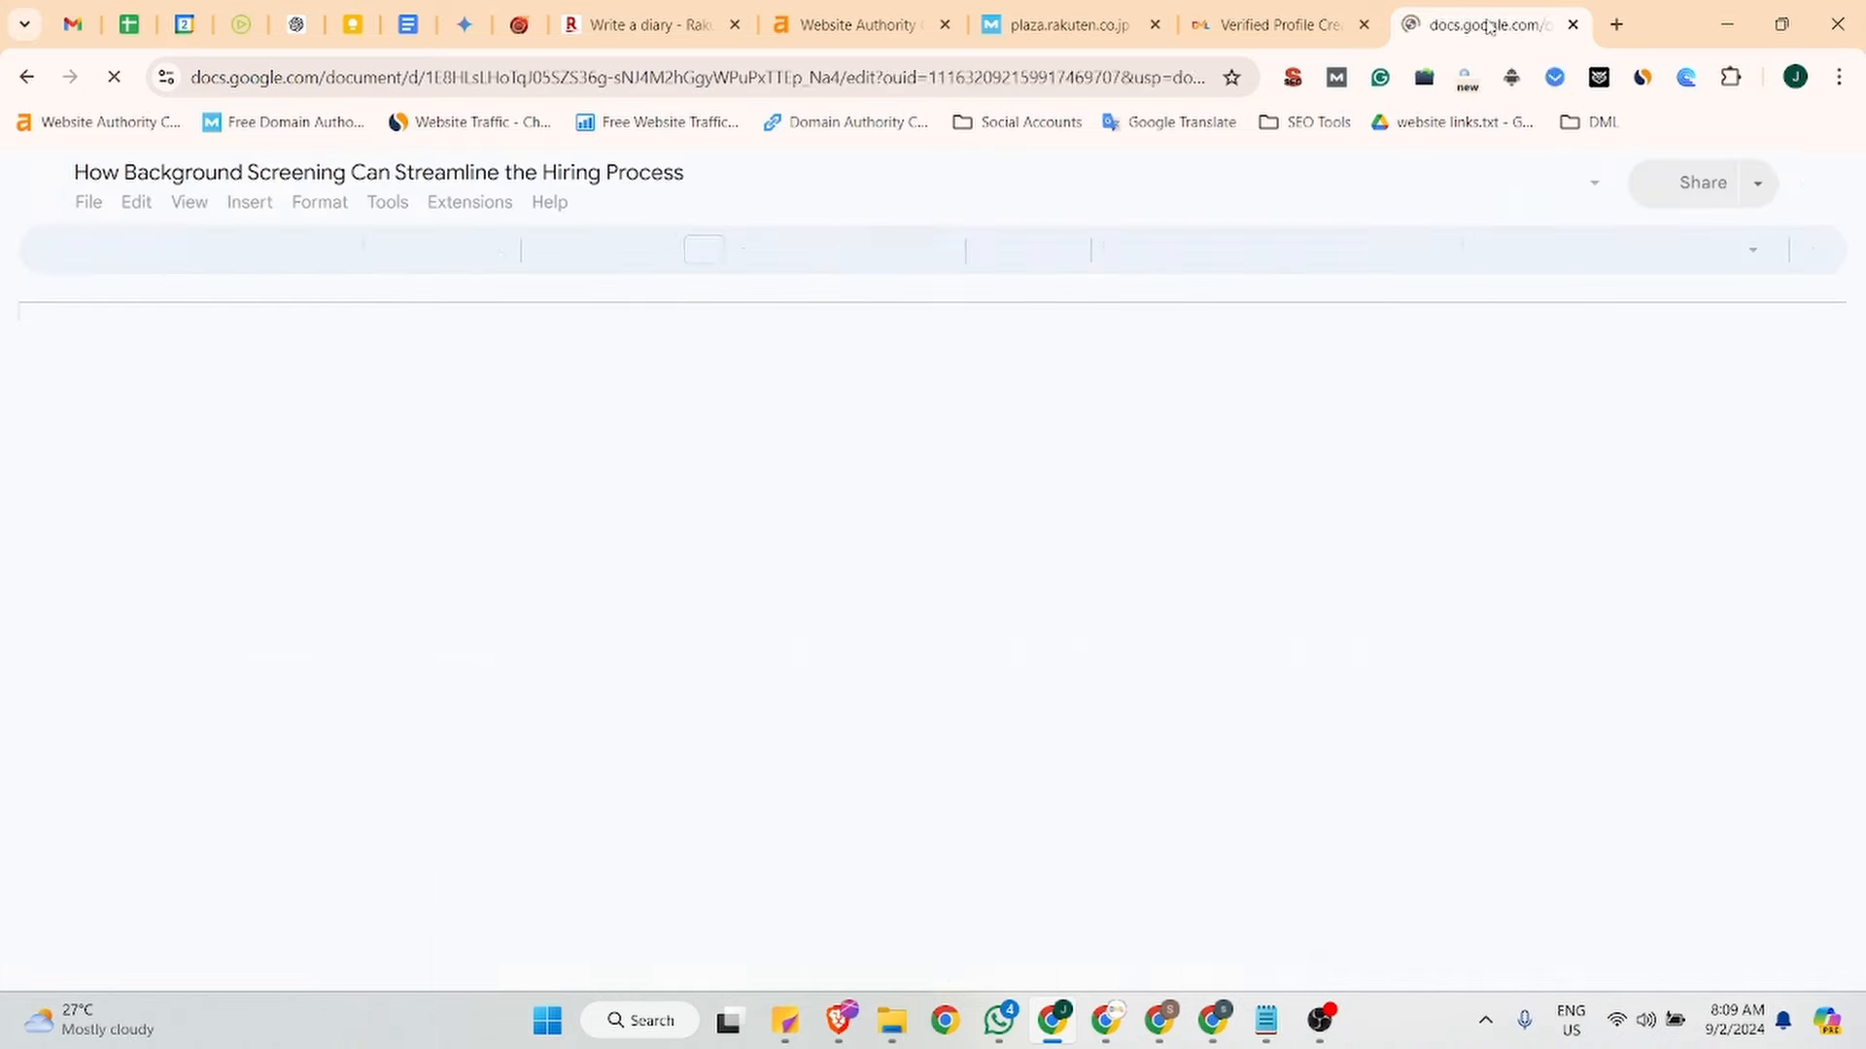
left_click_drag(1487, 25, 664, 8)
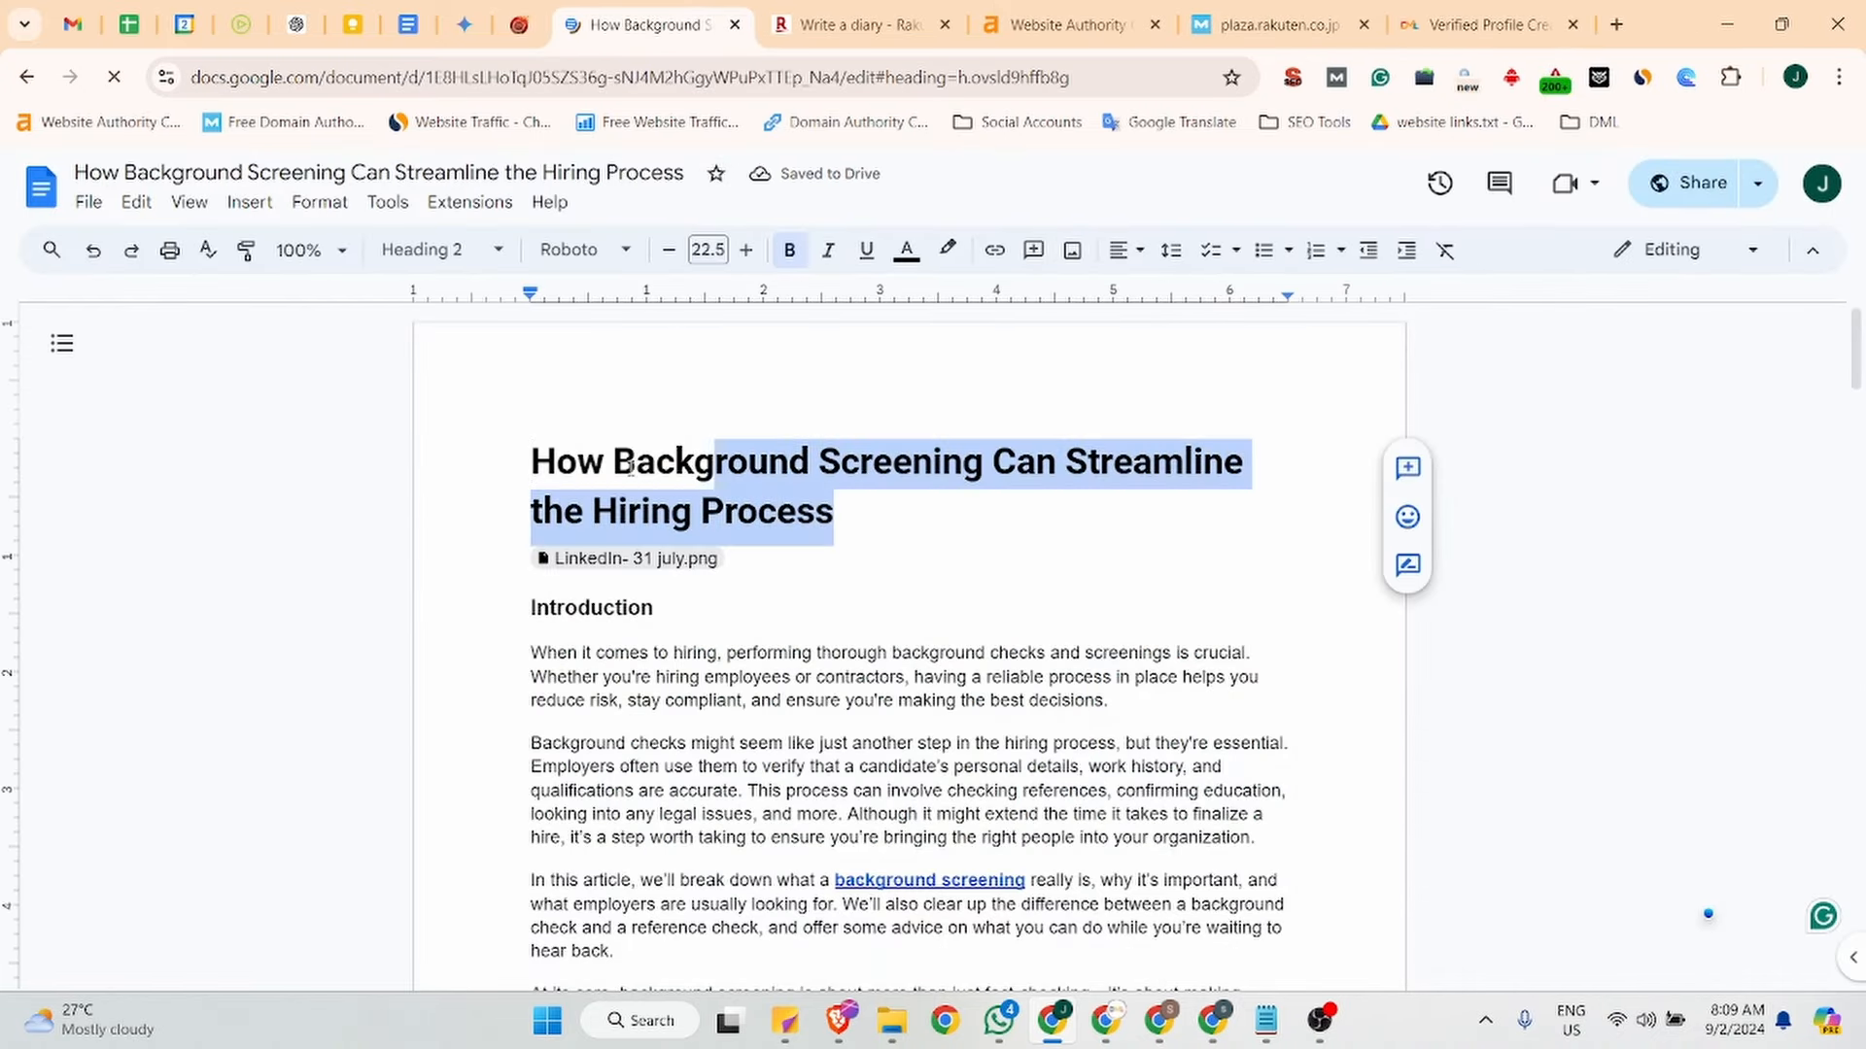
Copy the article heading "How Background Screening Can Streamline the Hiring Process" from the document into the diary title.
left_click_drag(835, 515, 533, 457)
key("ctrl+c")
left_click(837, 21)
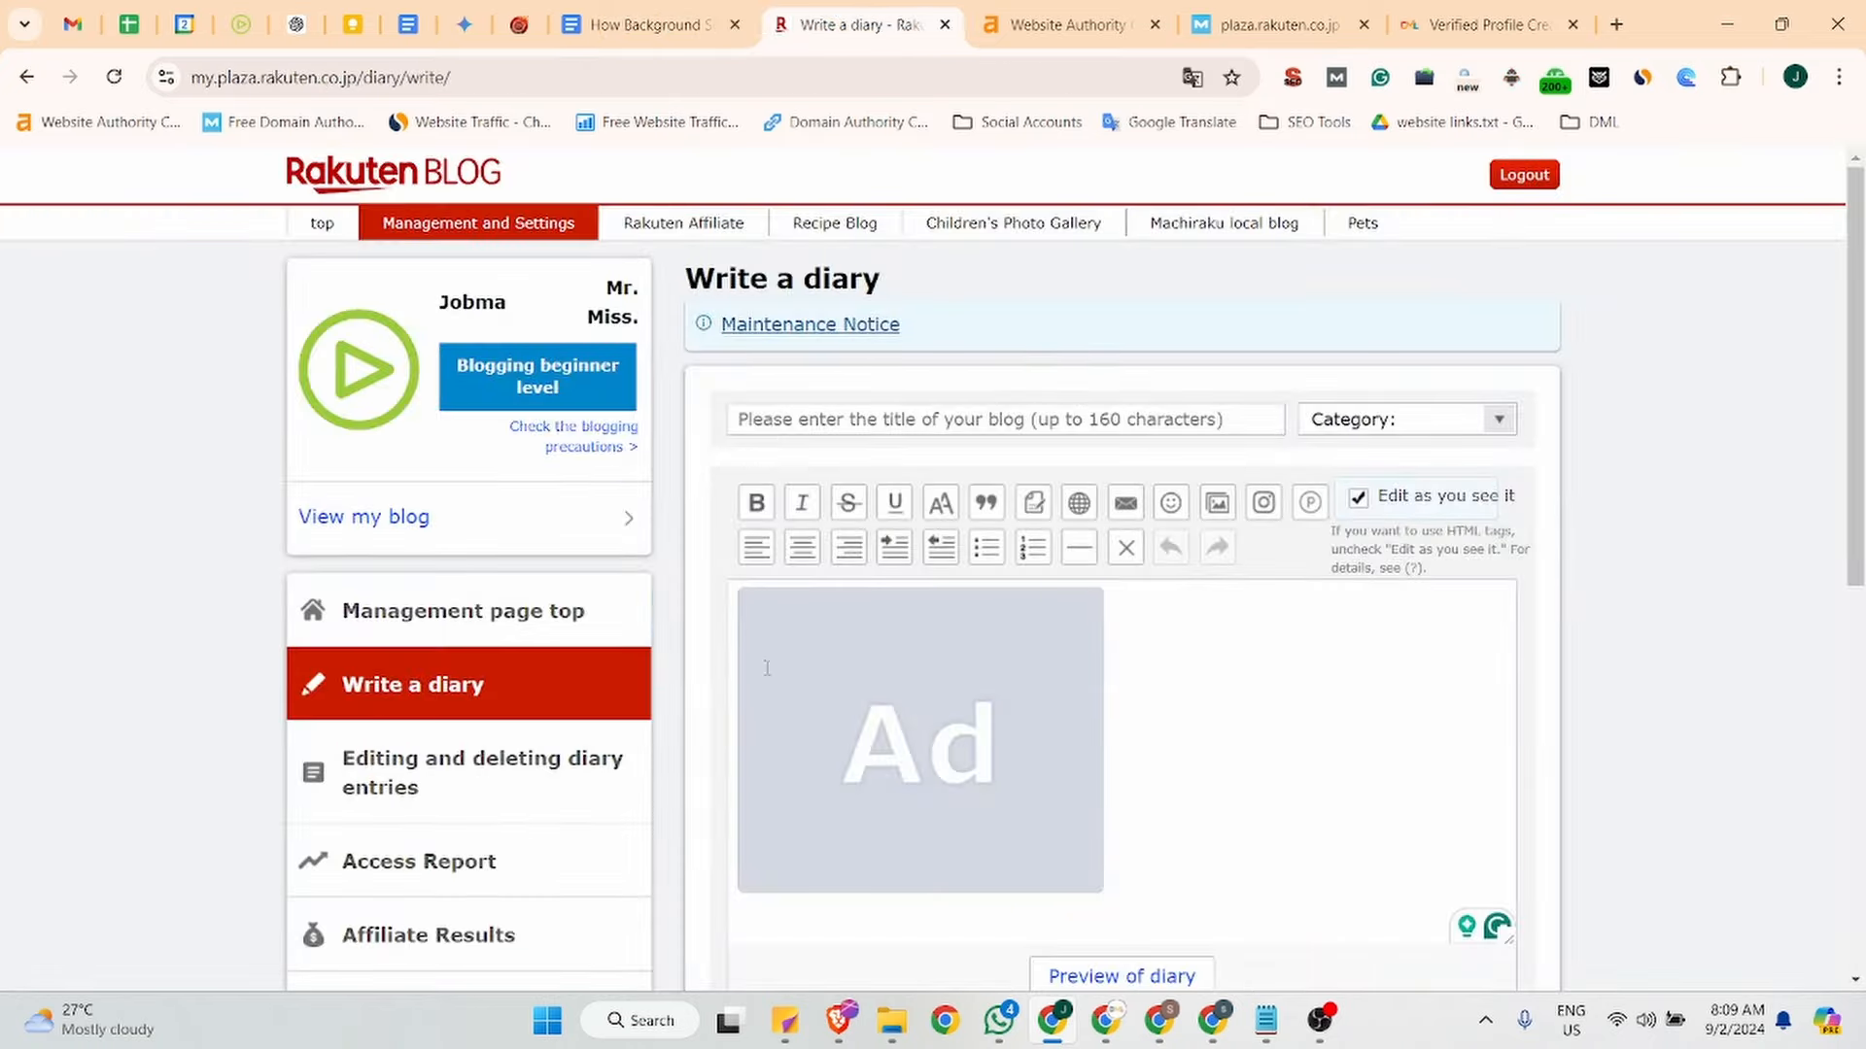
left_click(785, 418)
key("ctrl+v")
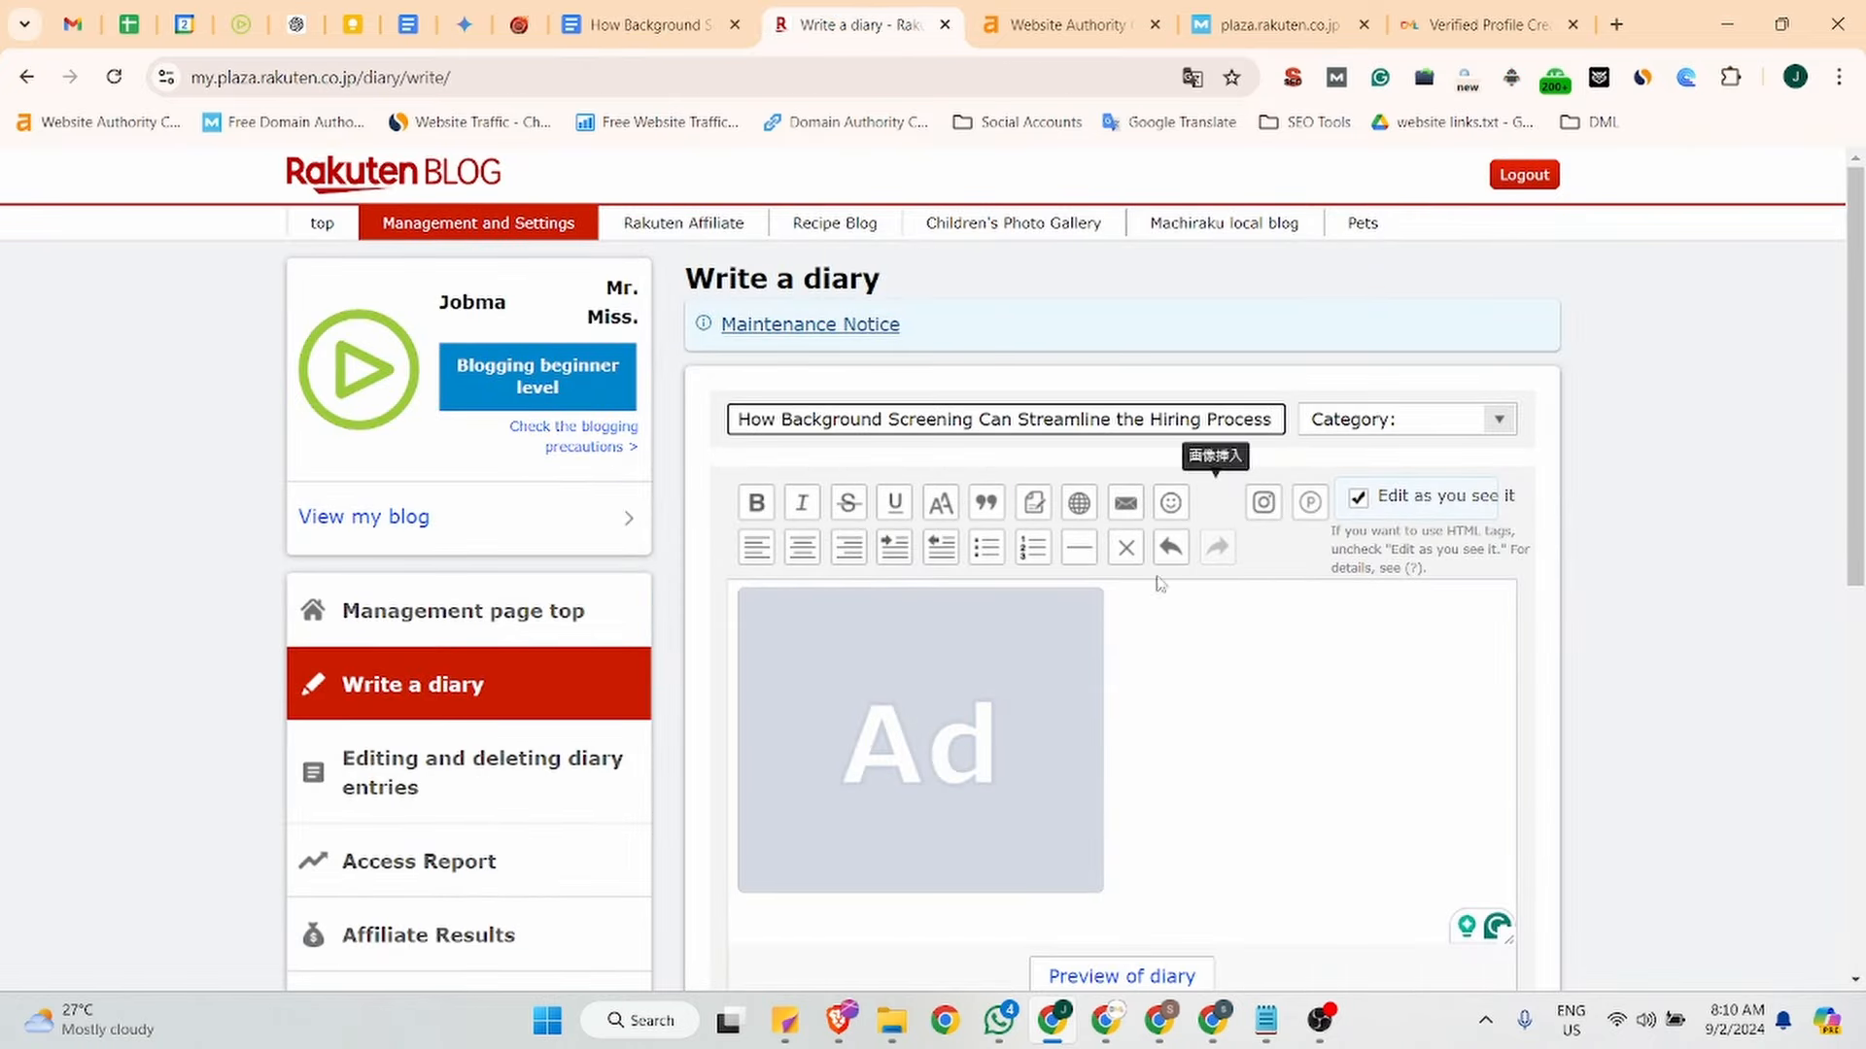
Create a category named Background Screening and assign it to the diary entry.
left_click(1499, 422)
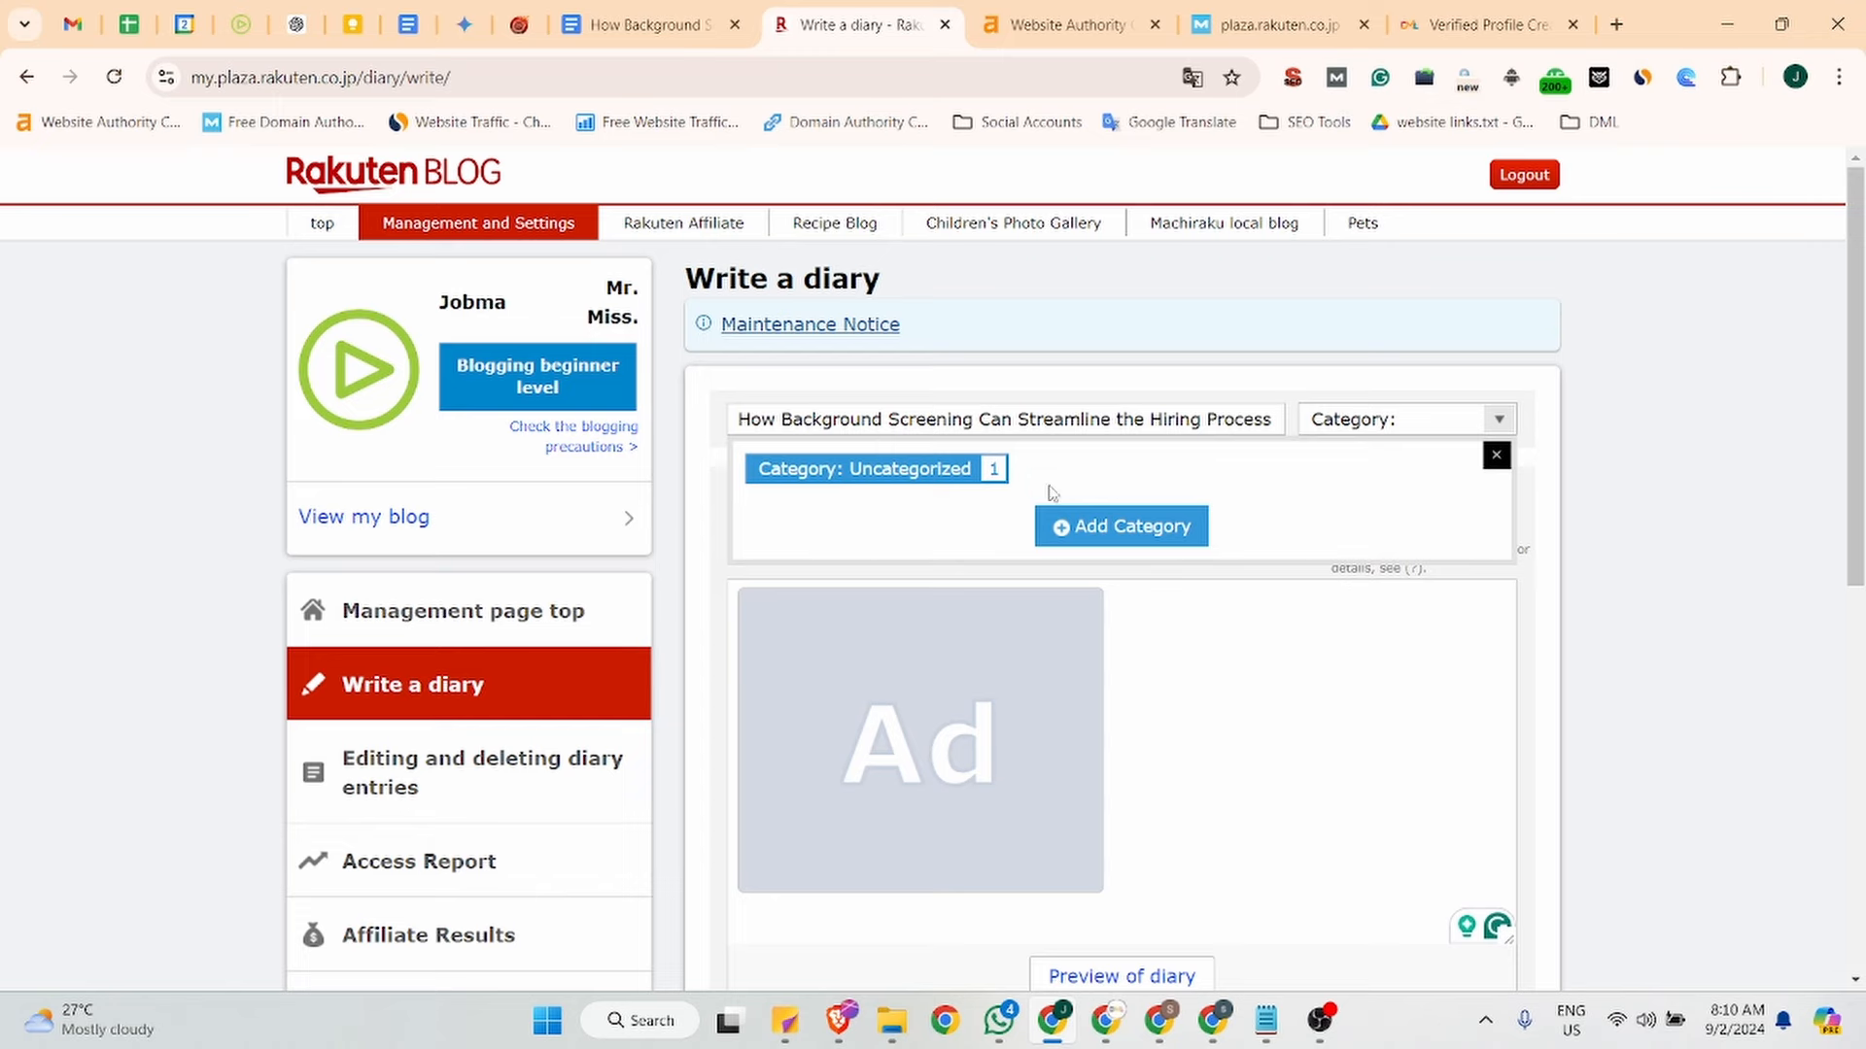
left_click(641, 25)
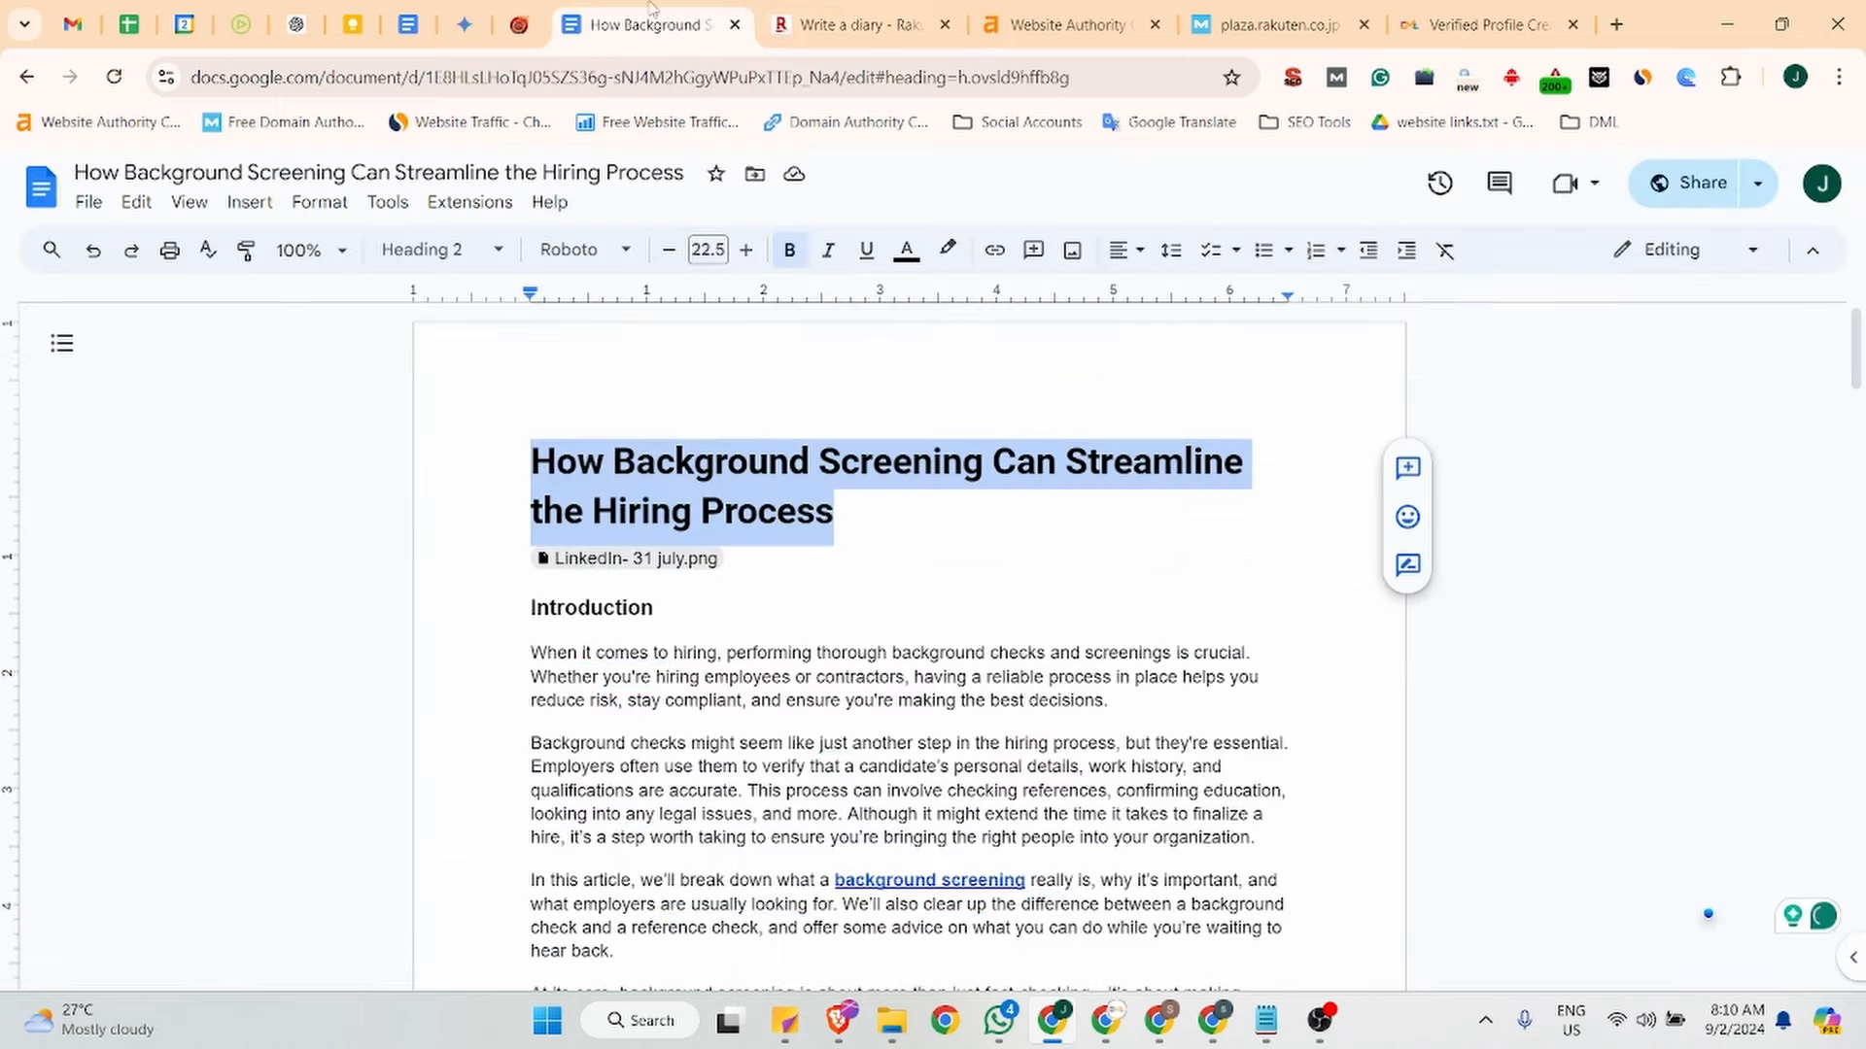
left_click(868, 11)
left_click(1088, 530)
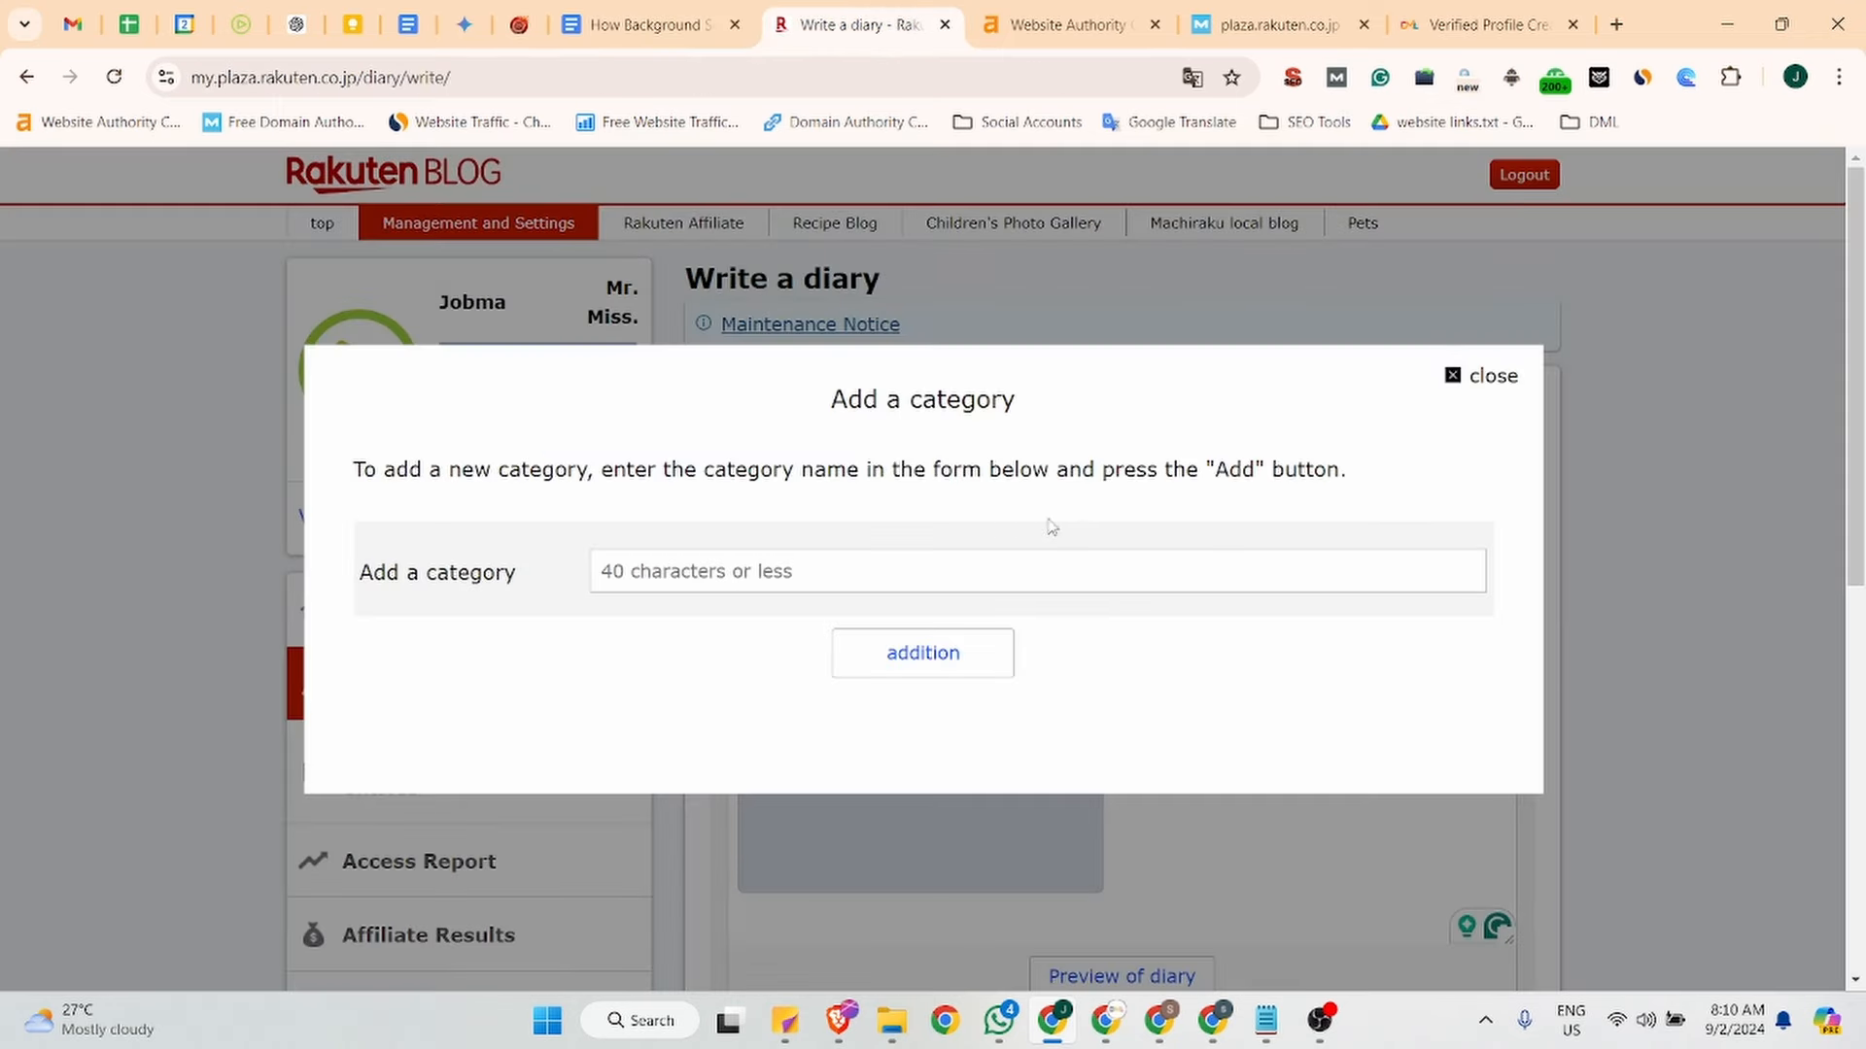
left_click(687, 557)
type("Background Screening")
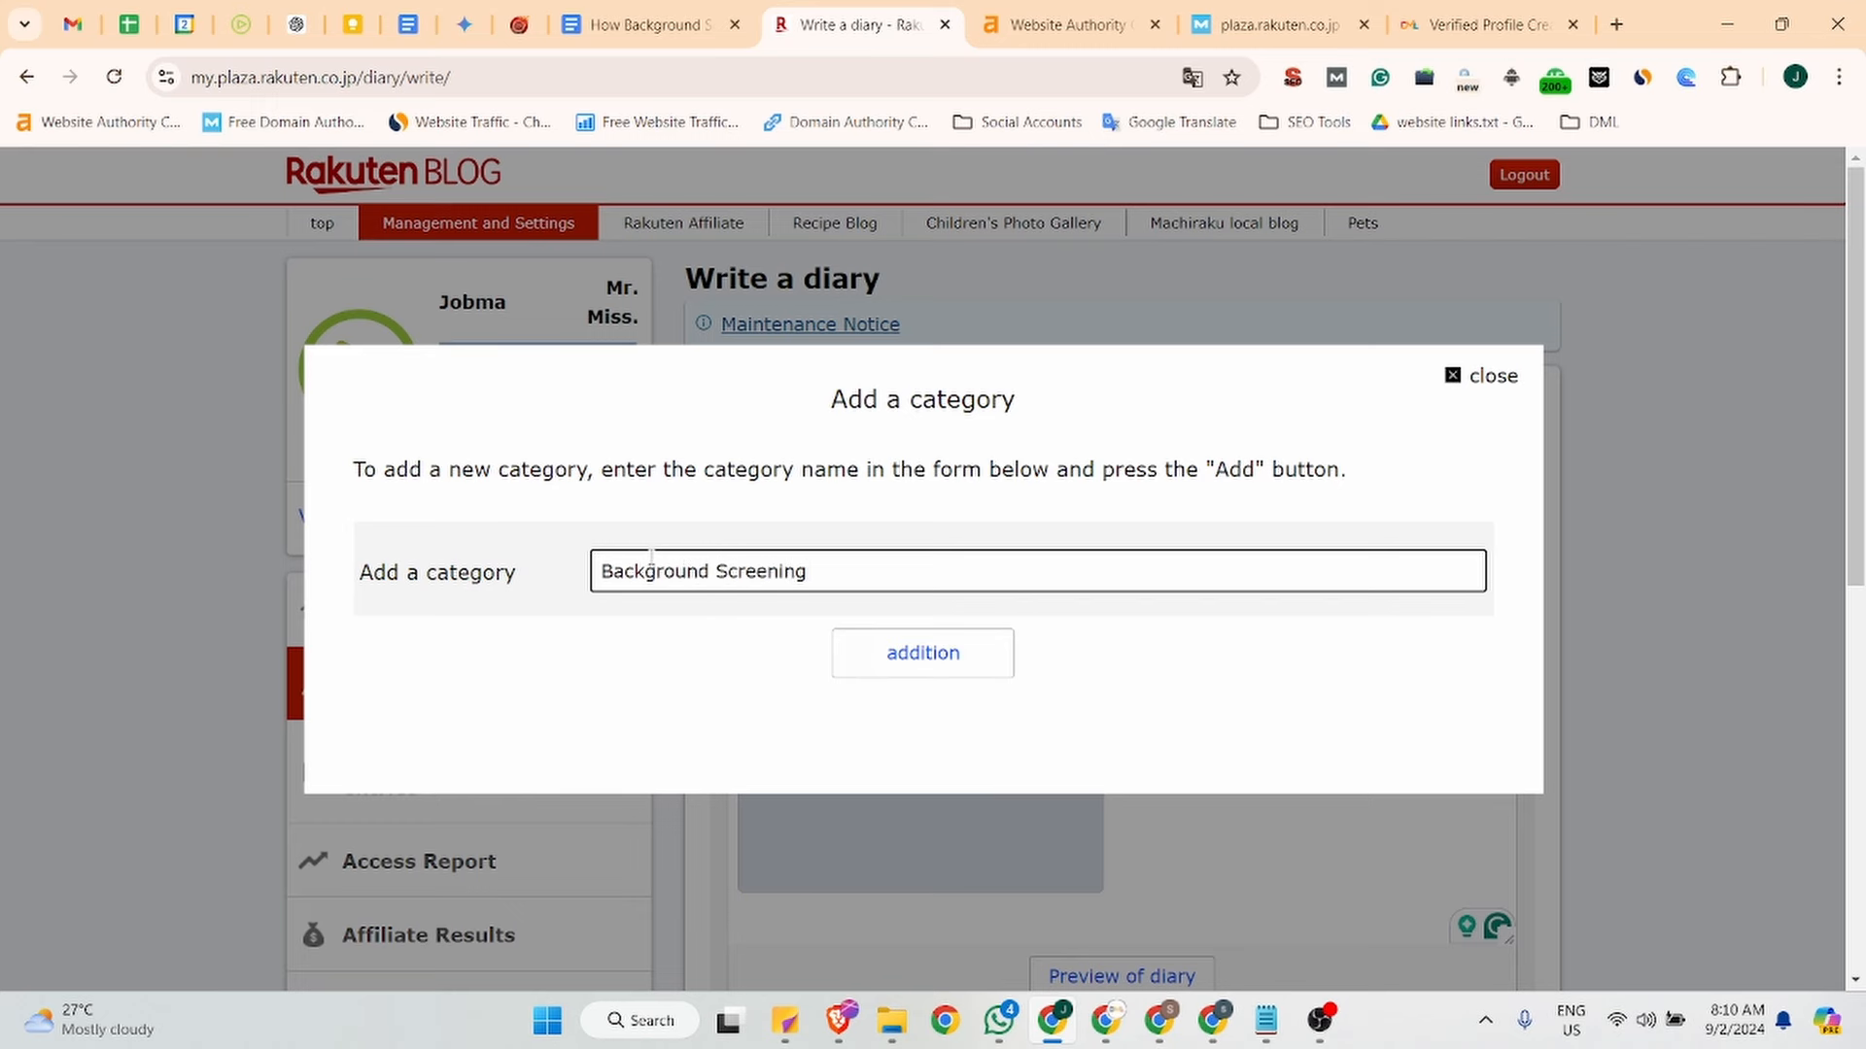
left_click(888, 651)
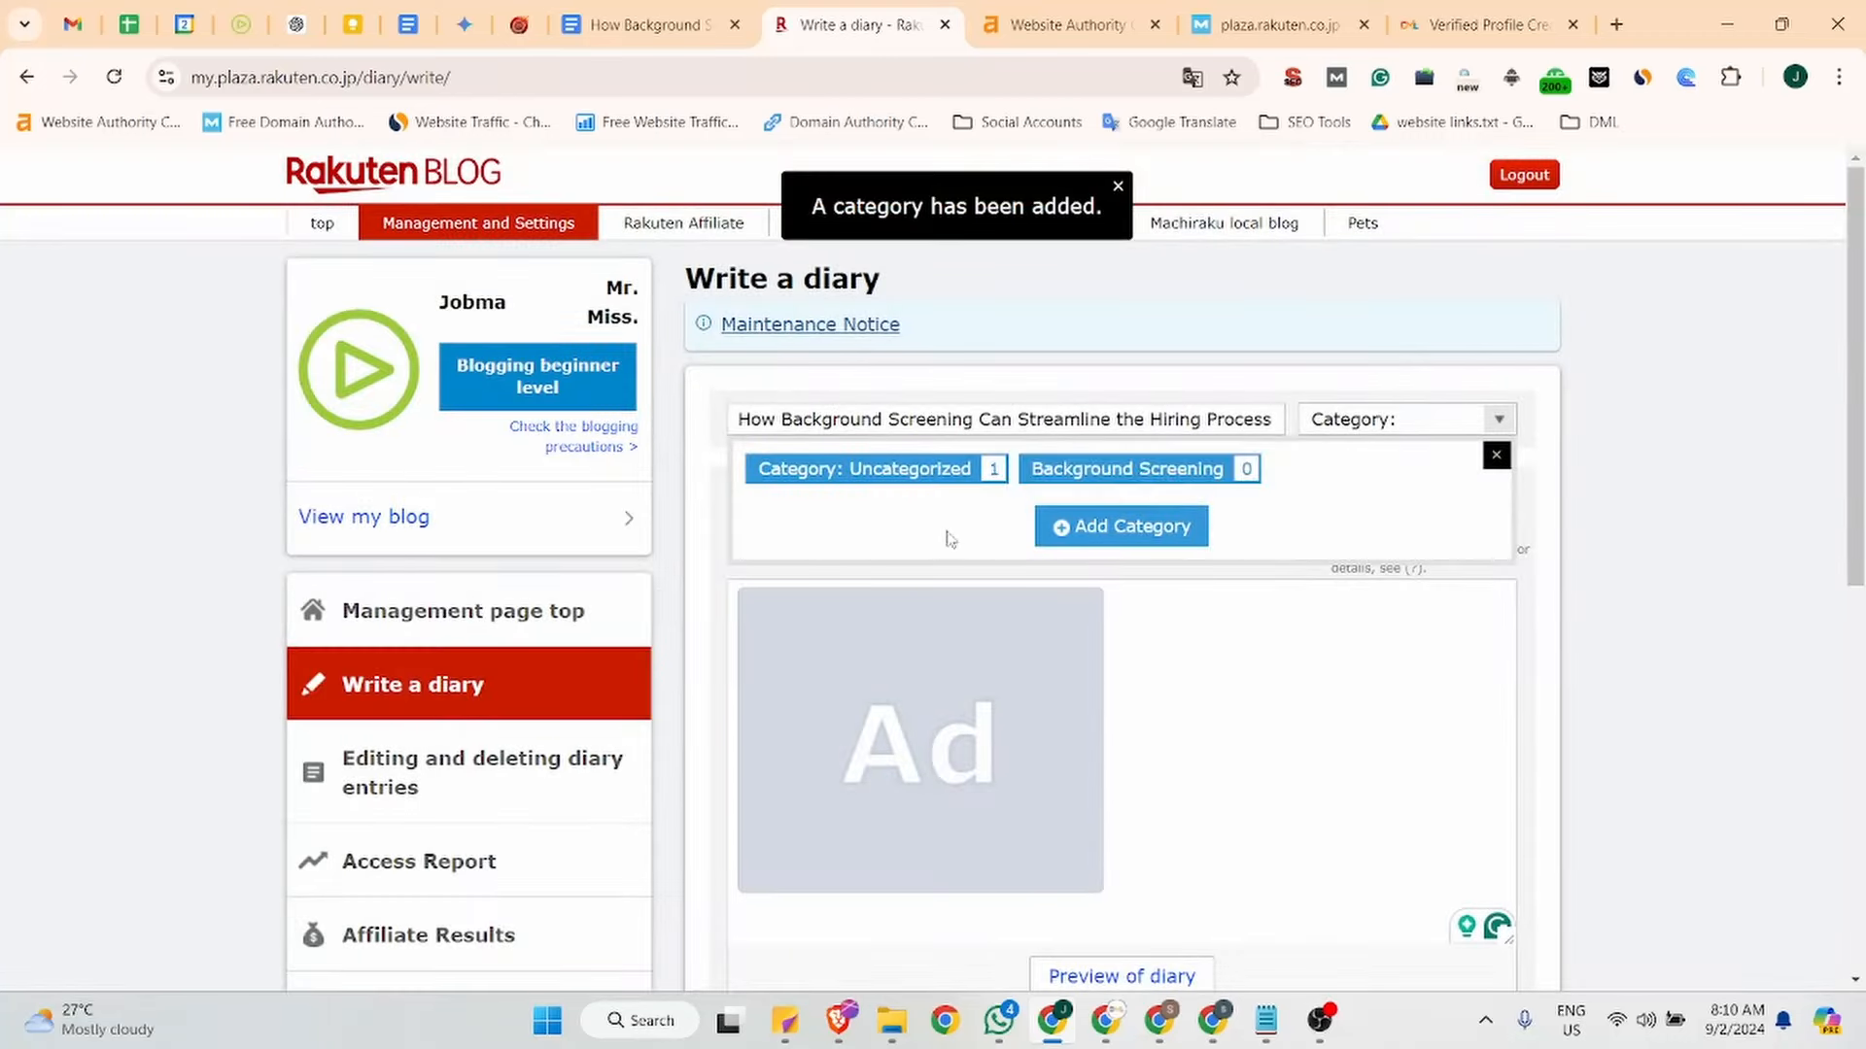
left_click(1129, 476)
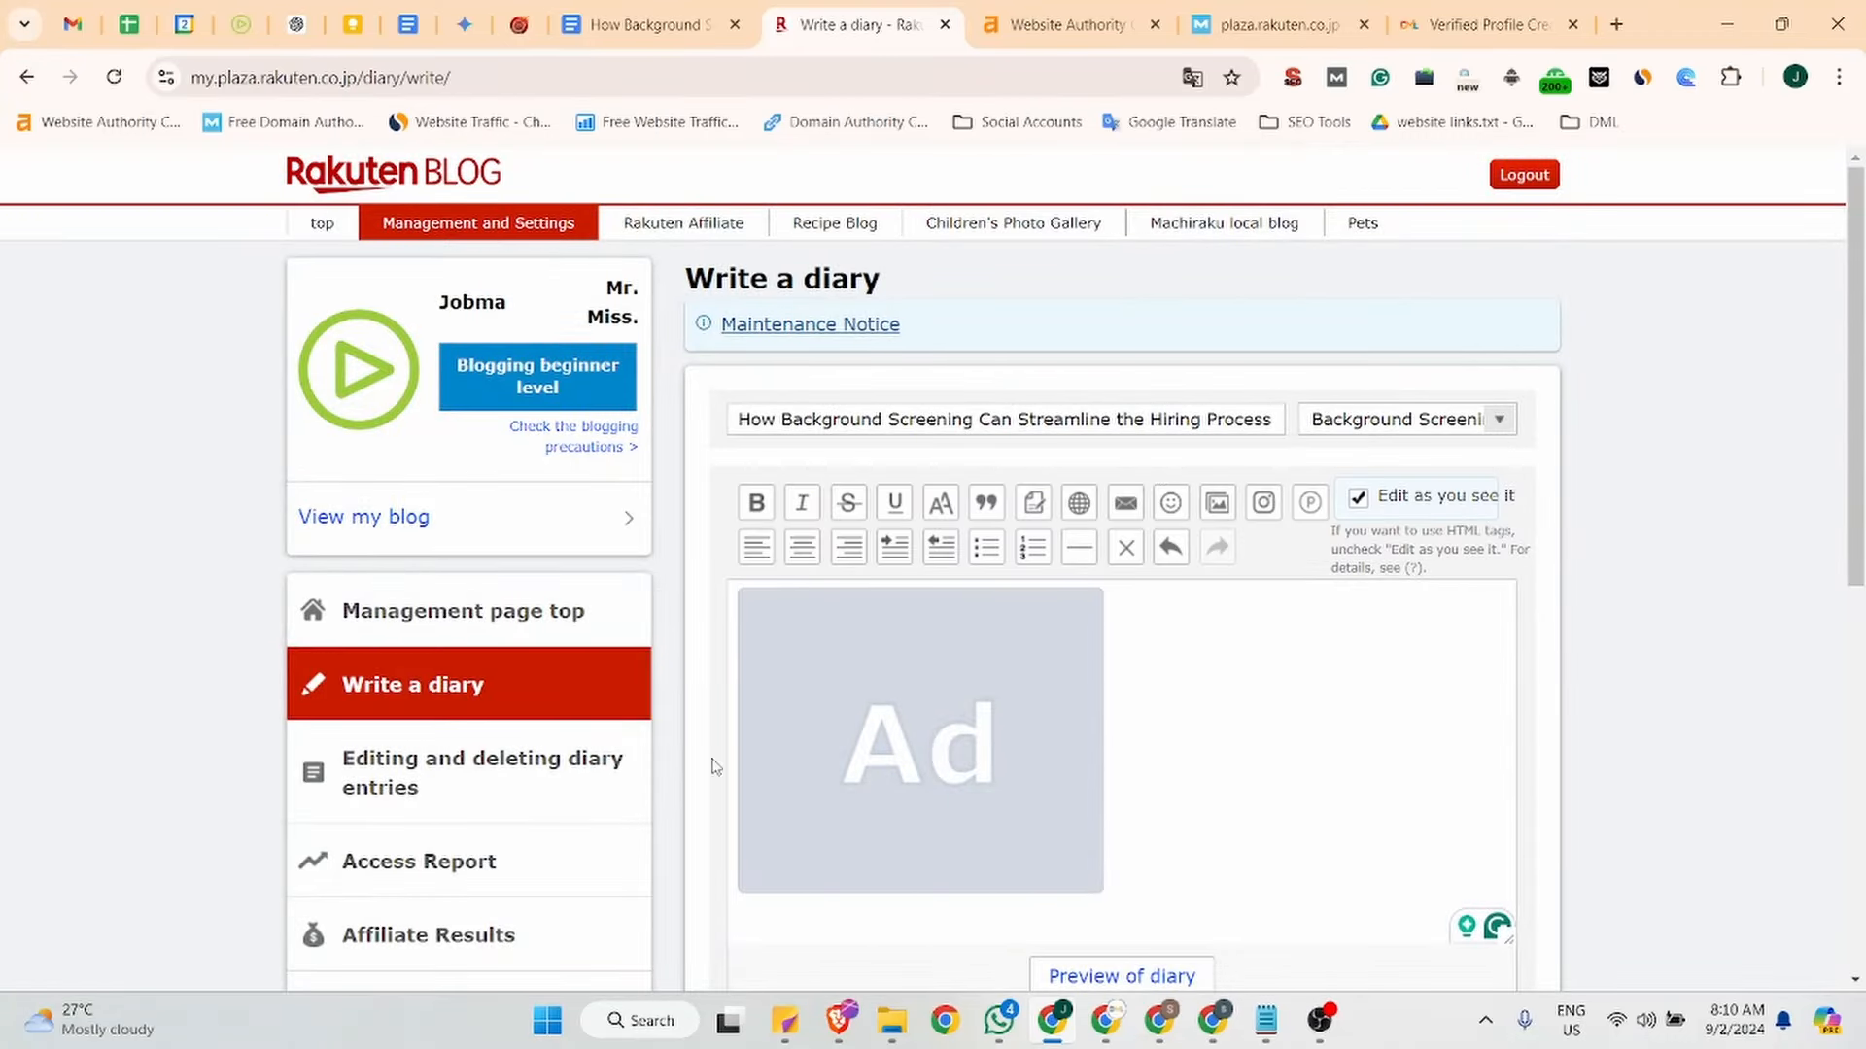
Place the text cursor in the diary body so the ad placeholder clears.
scroll(926, 723, "down", 5)
scroll(845, 492, "up", 2)
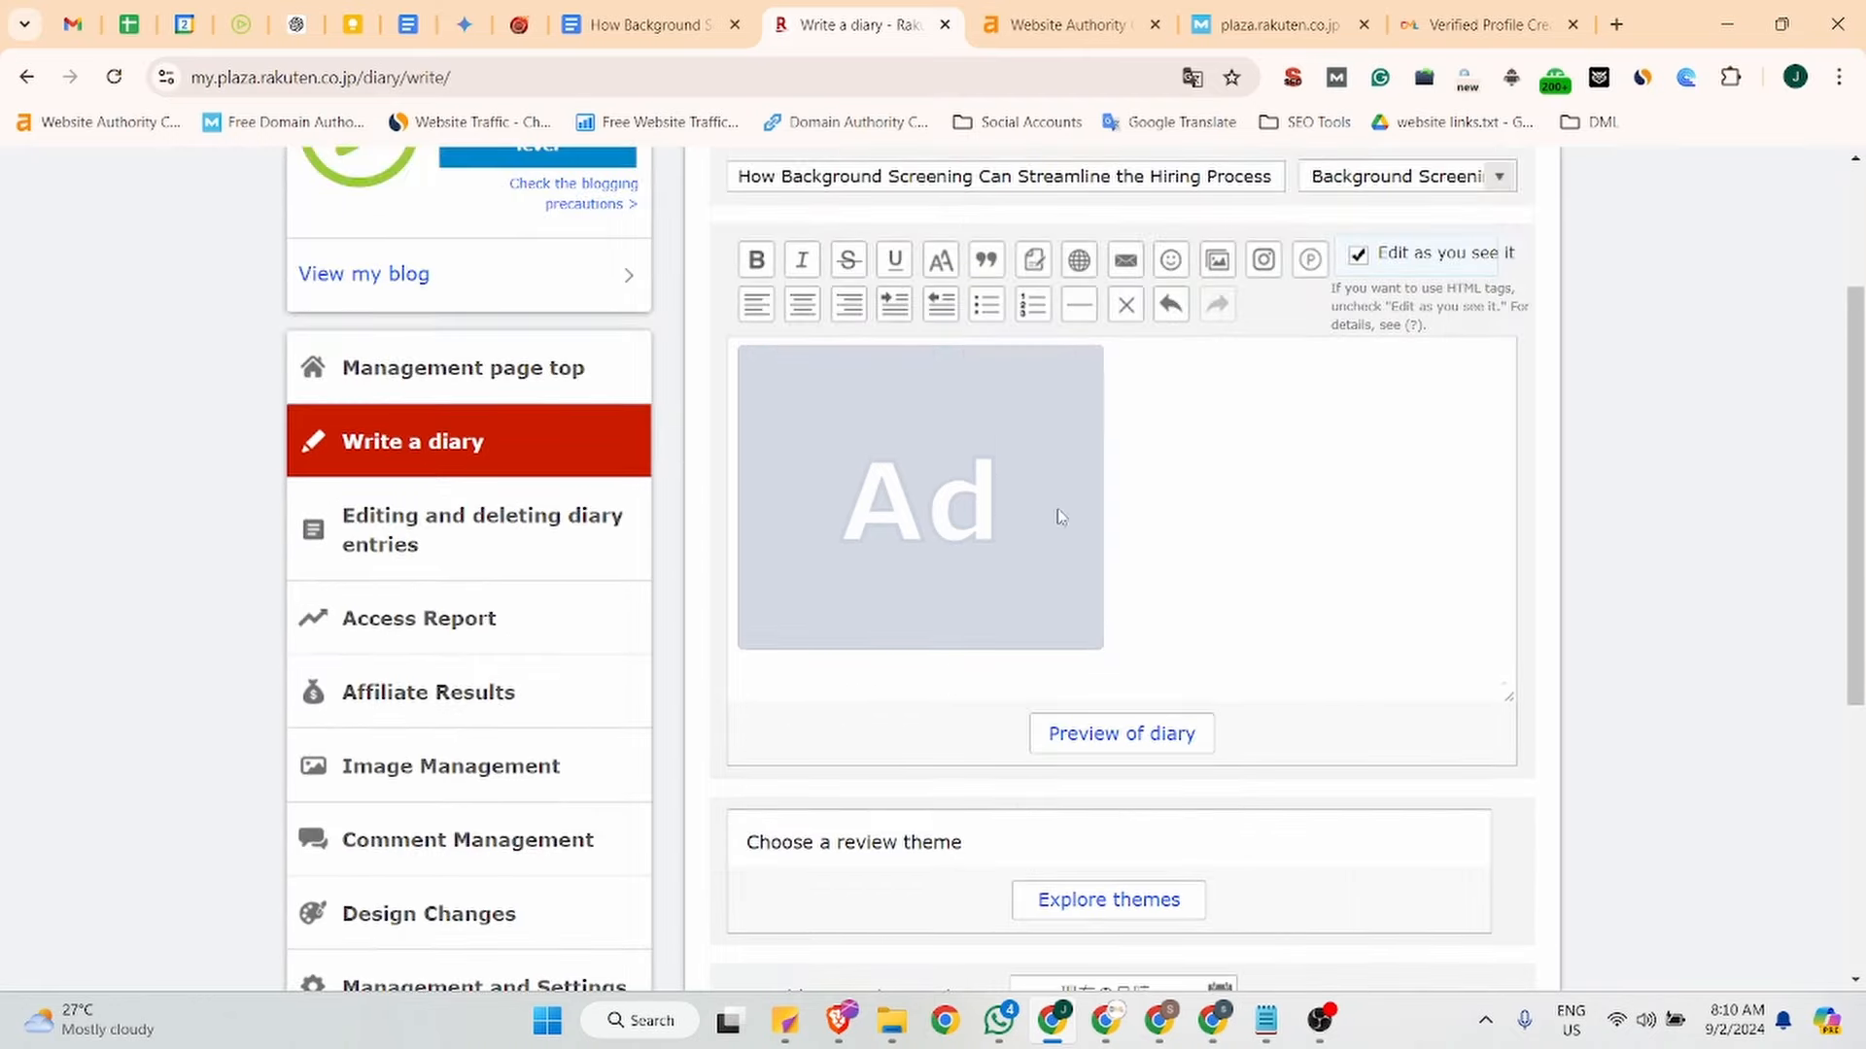
left_click(1136, 468)
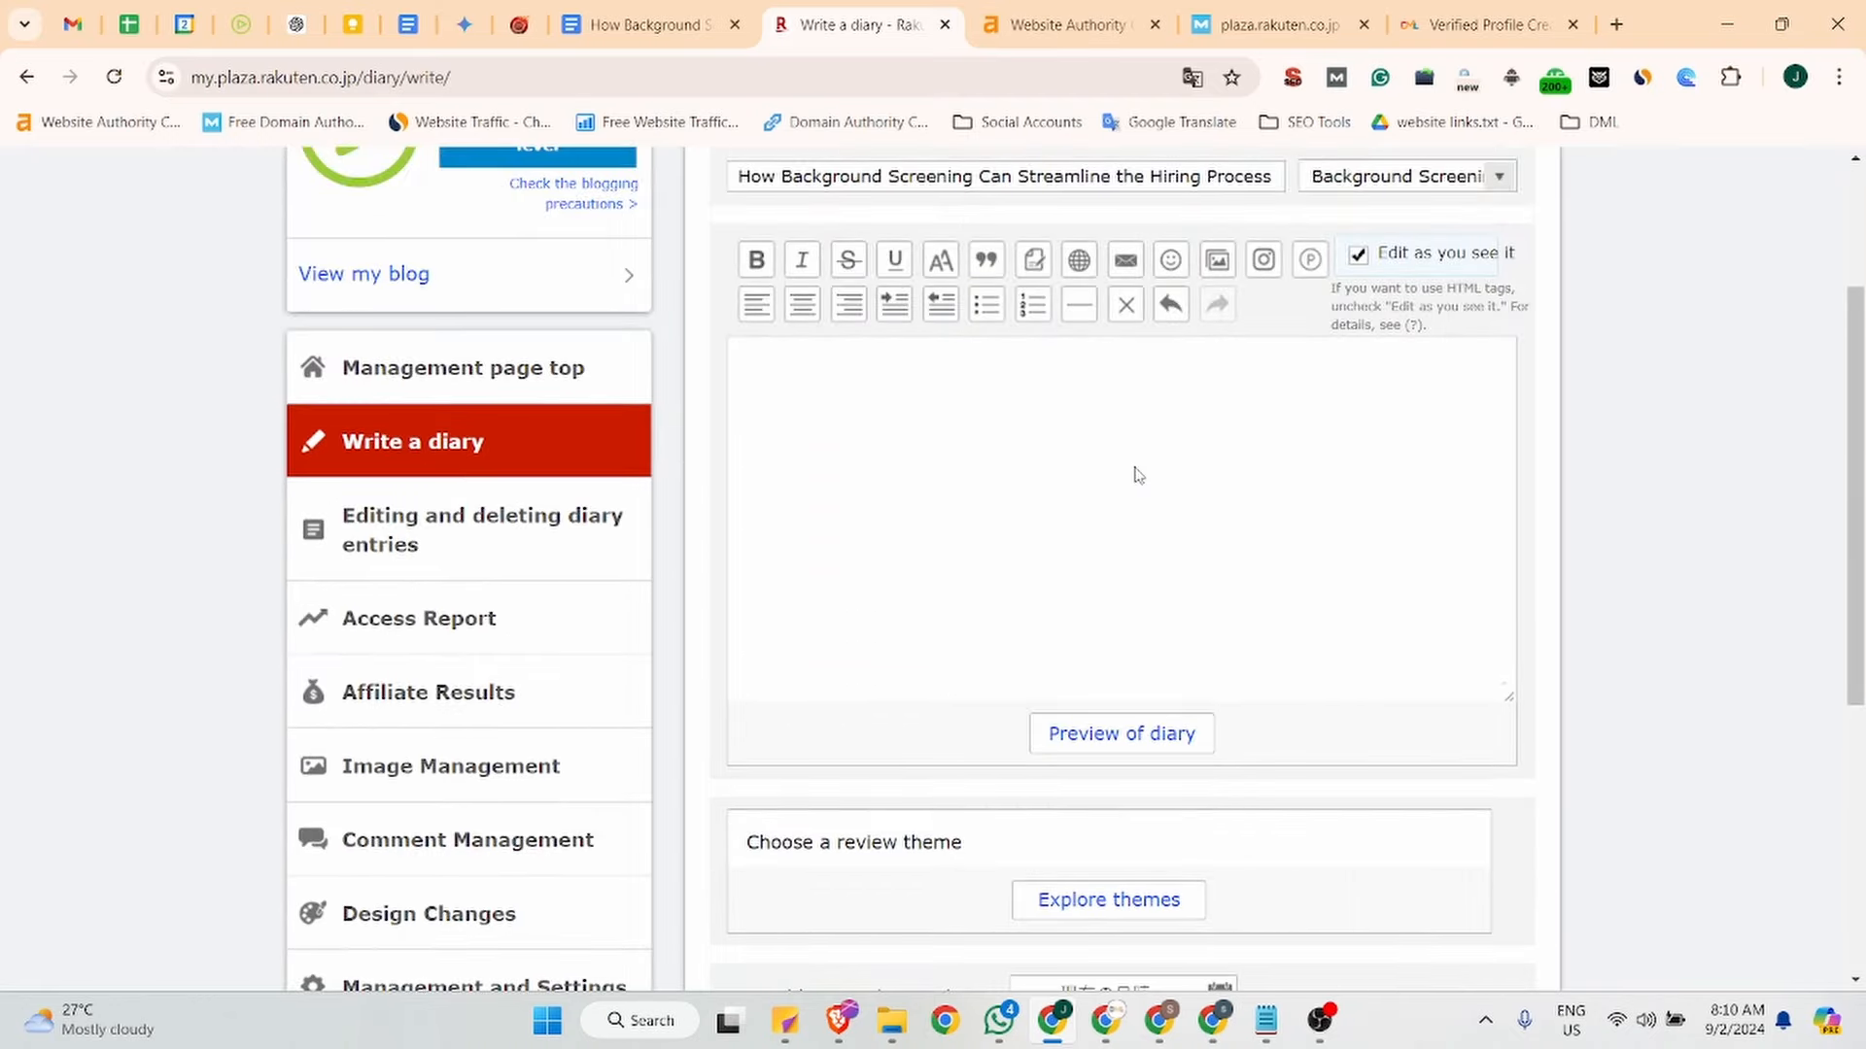
scroll(1136, 473, "up", 2)
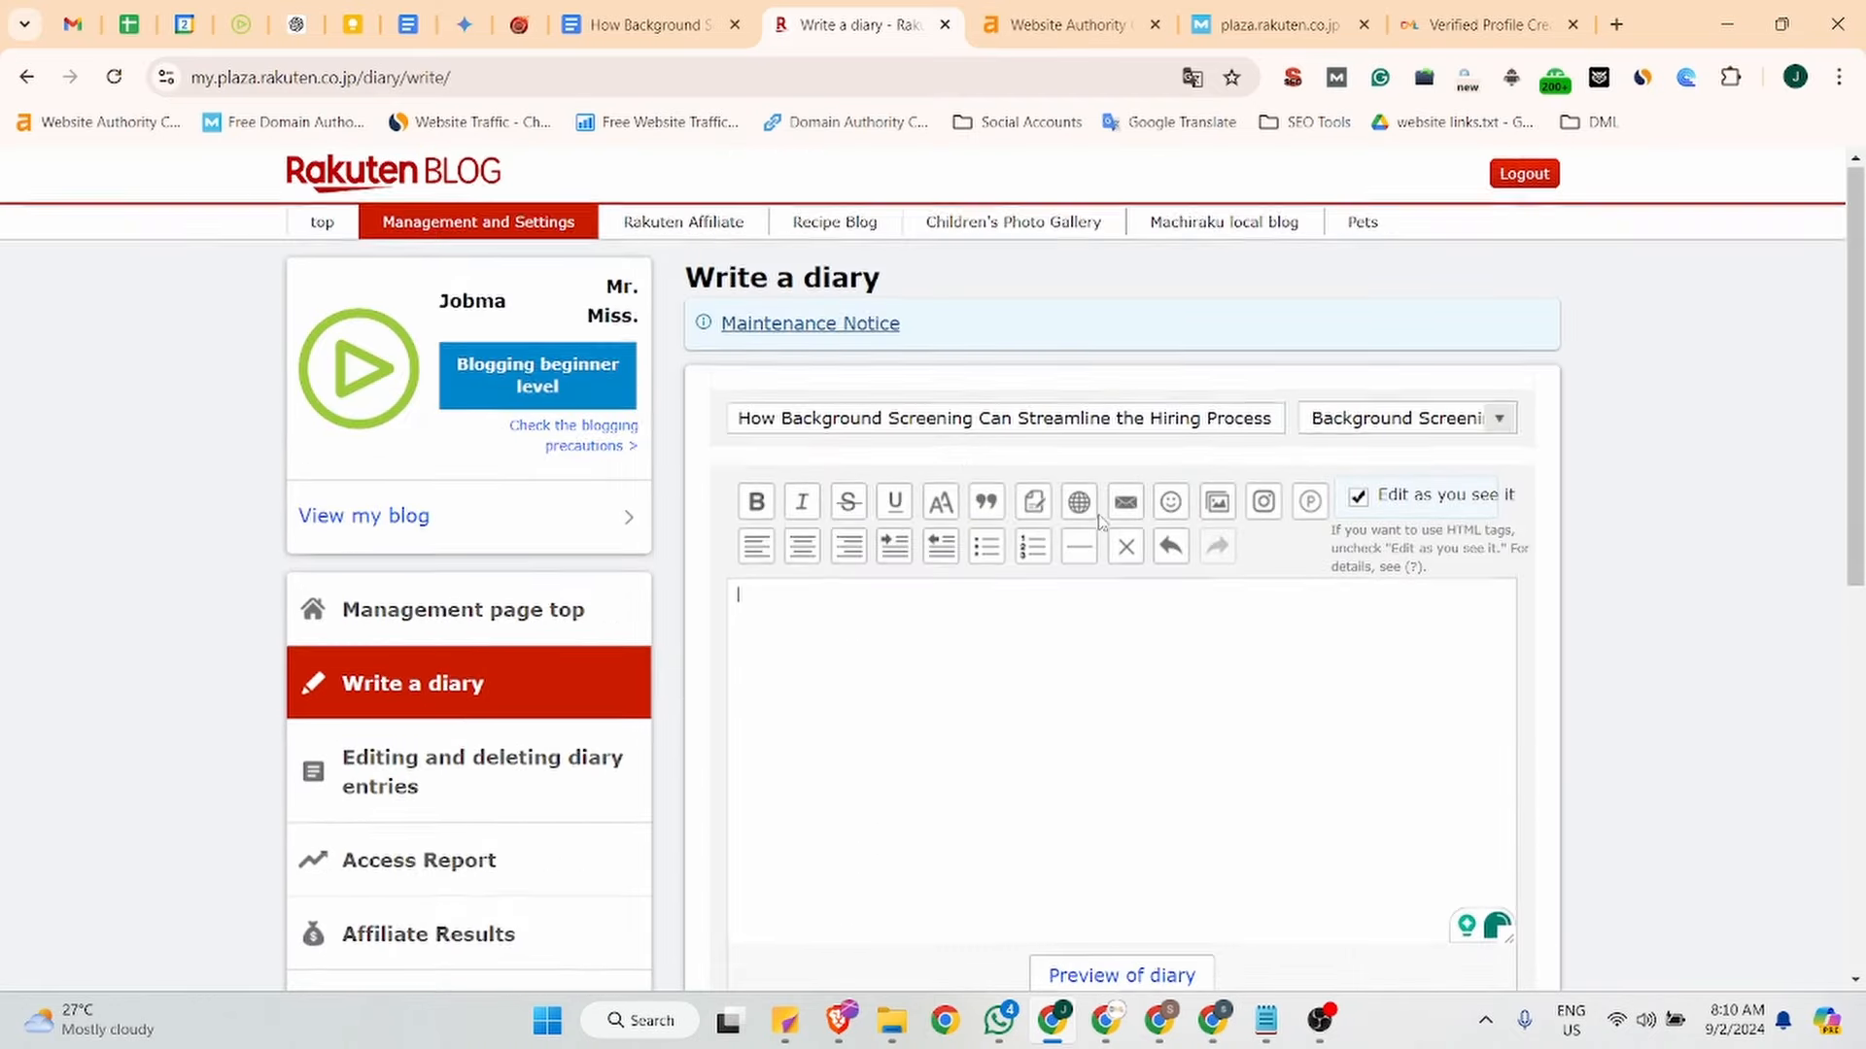
Try to copy the introduction paragraphs from the article document into the diary body.
left_click(598, 14)
scroll(670, 533, "down", 3)
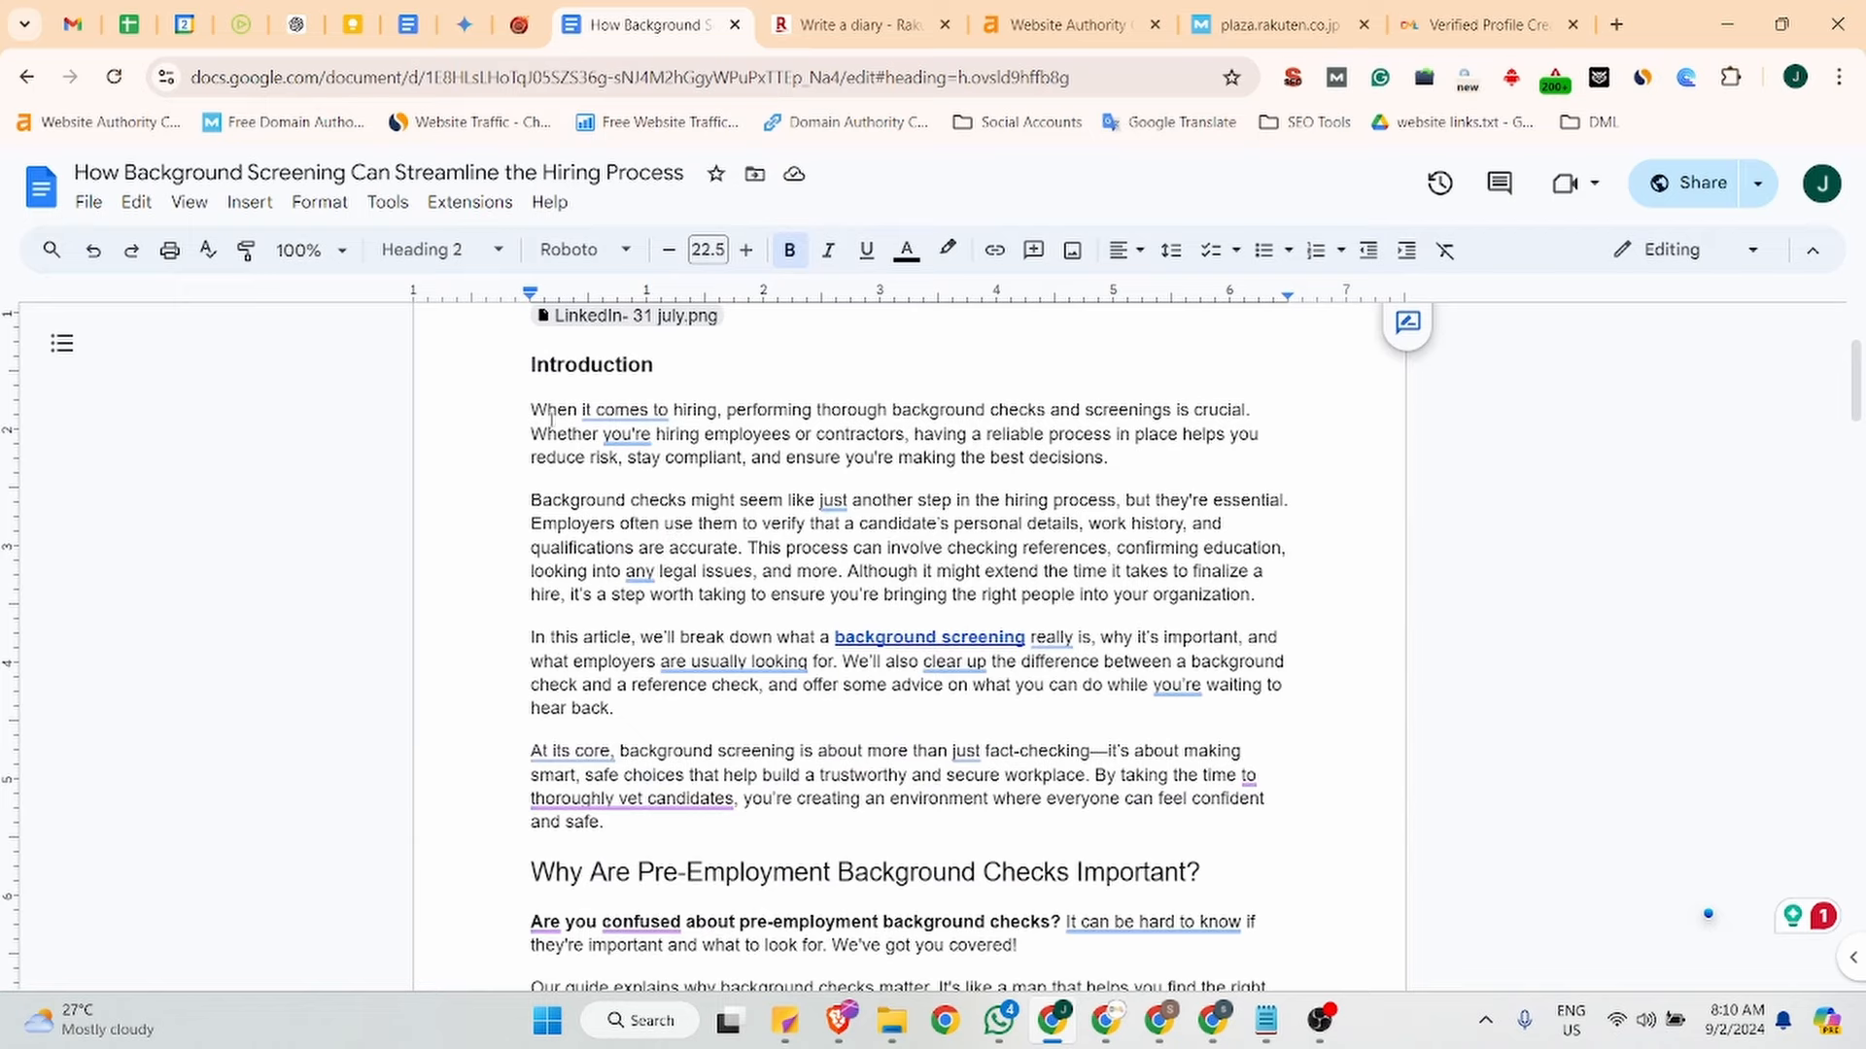
left_click_drag(532, 409, 680, 730)
key("ctrl+c")
left_click(821, 19)
key("ctrl+v")
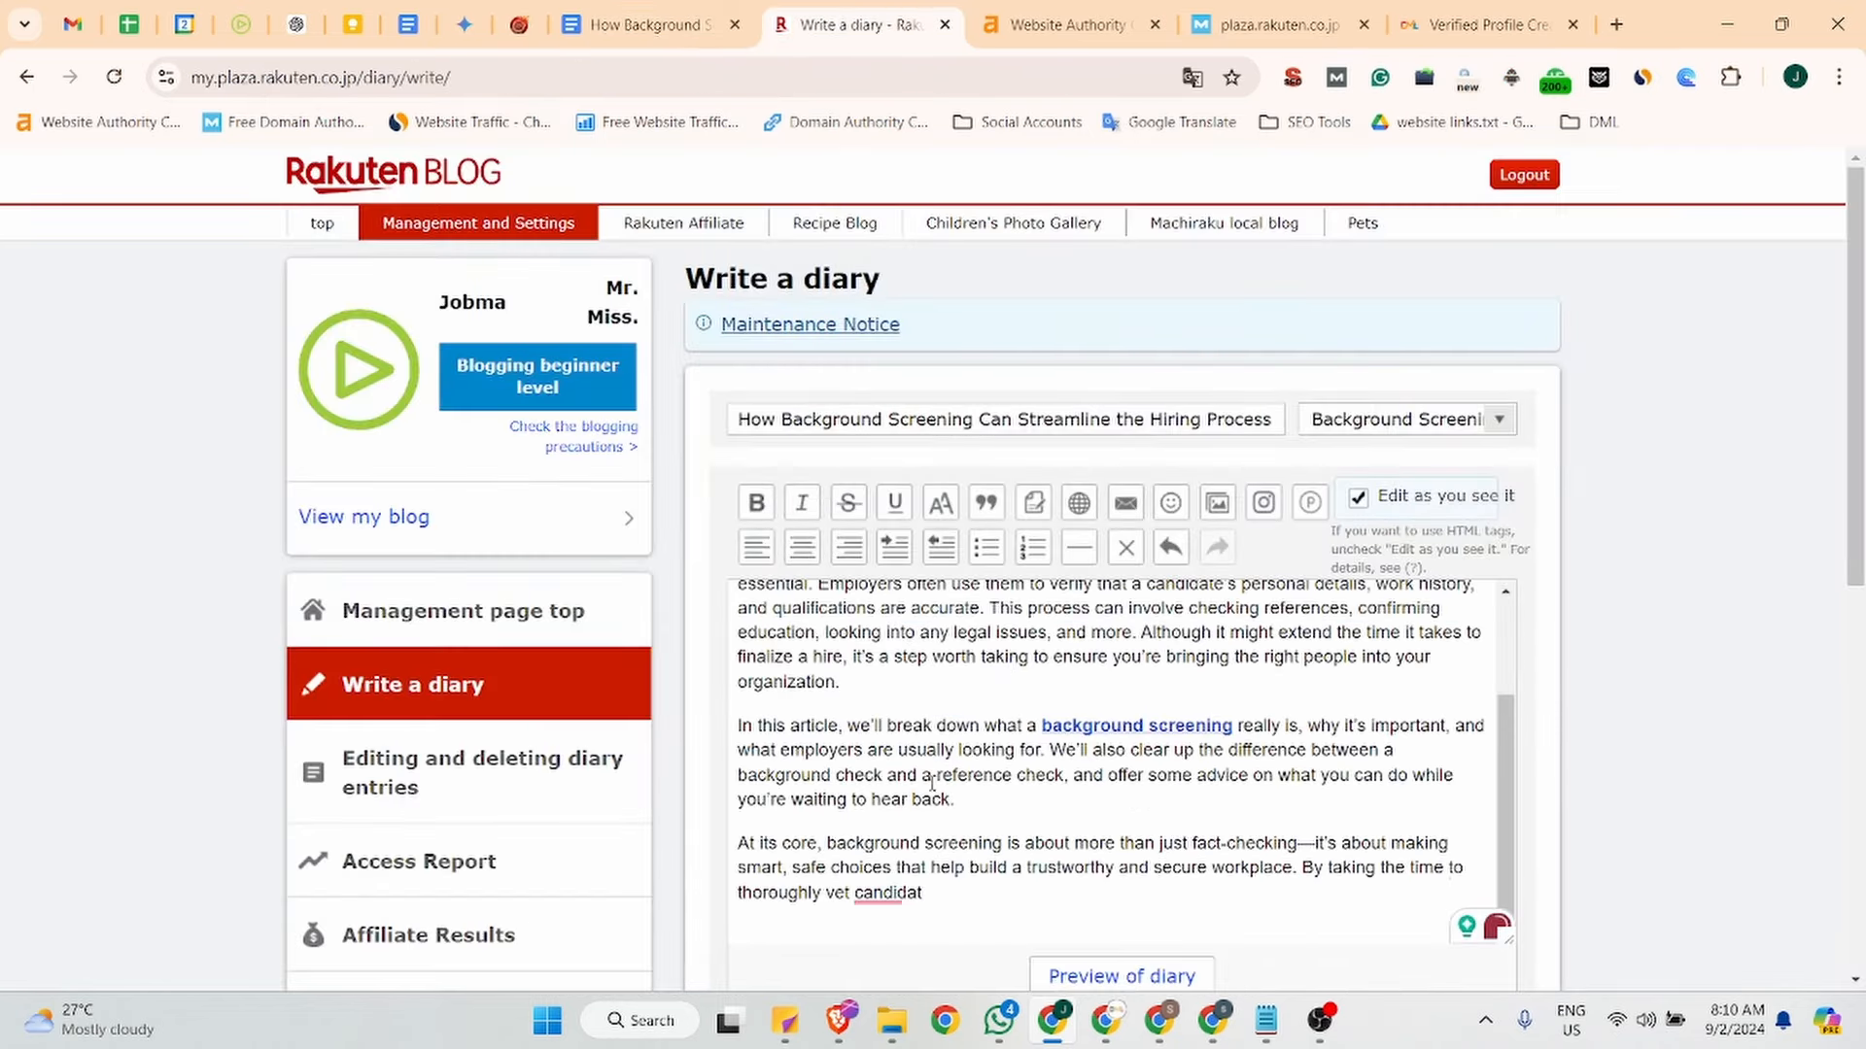
Replace the diary body with the complete introduction text, through "confident and safe", from the article document and add a new line after it.
left_click(647, 24)
scroll(909, 583, "down", 4)
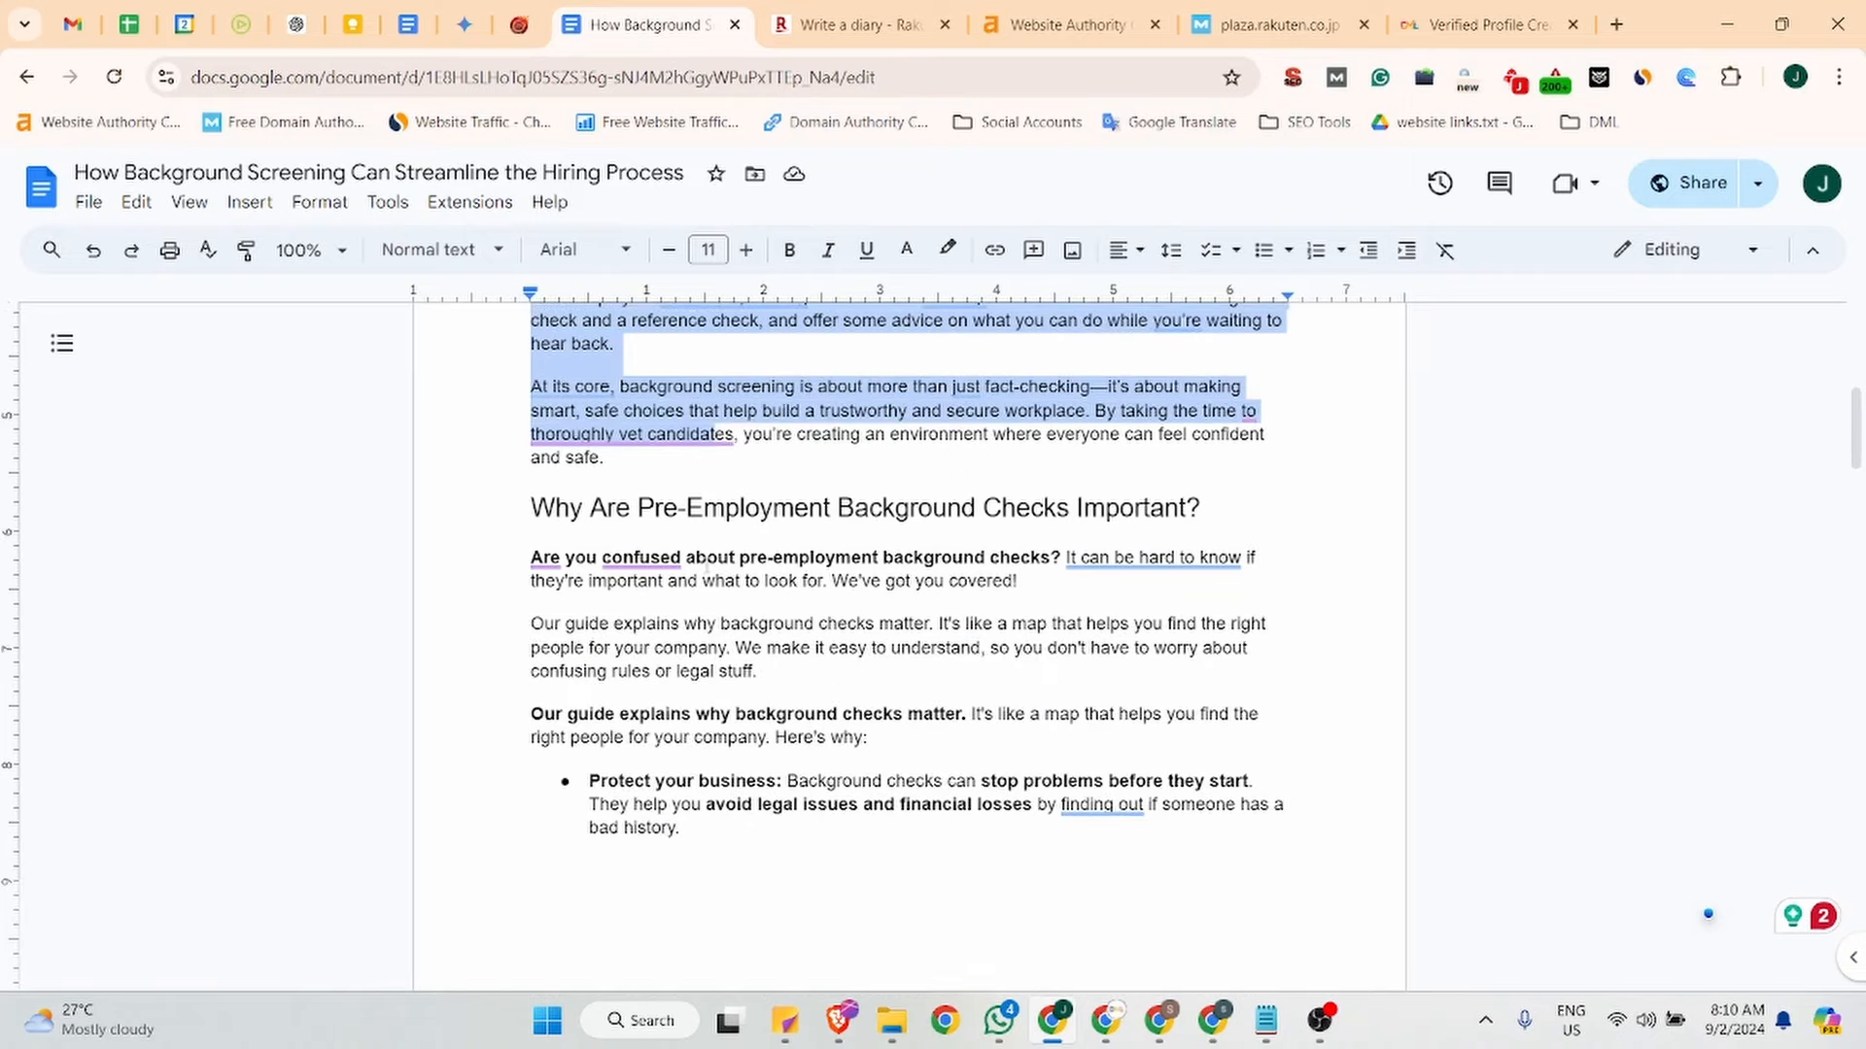
left_click_drag(604, 470, 513, 341)
key("ctrl+c")
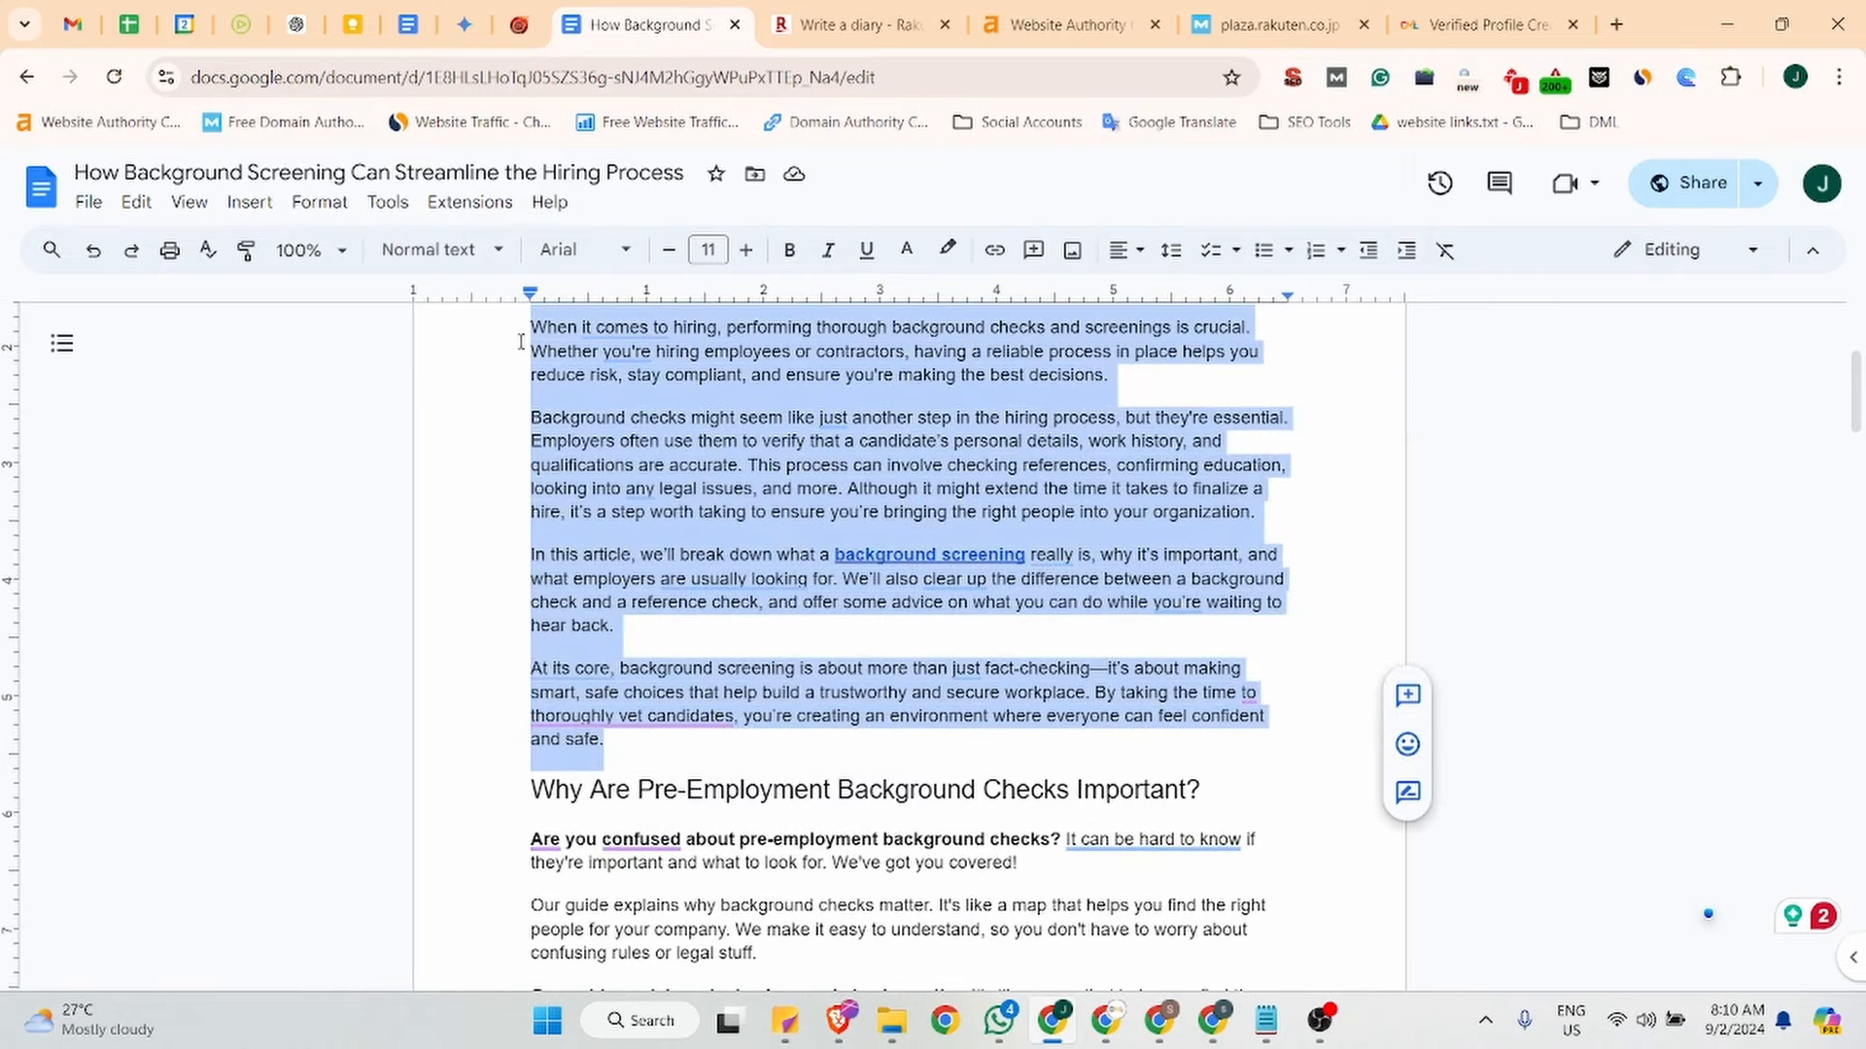
left_click(851, 25)
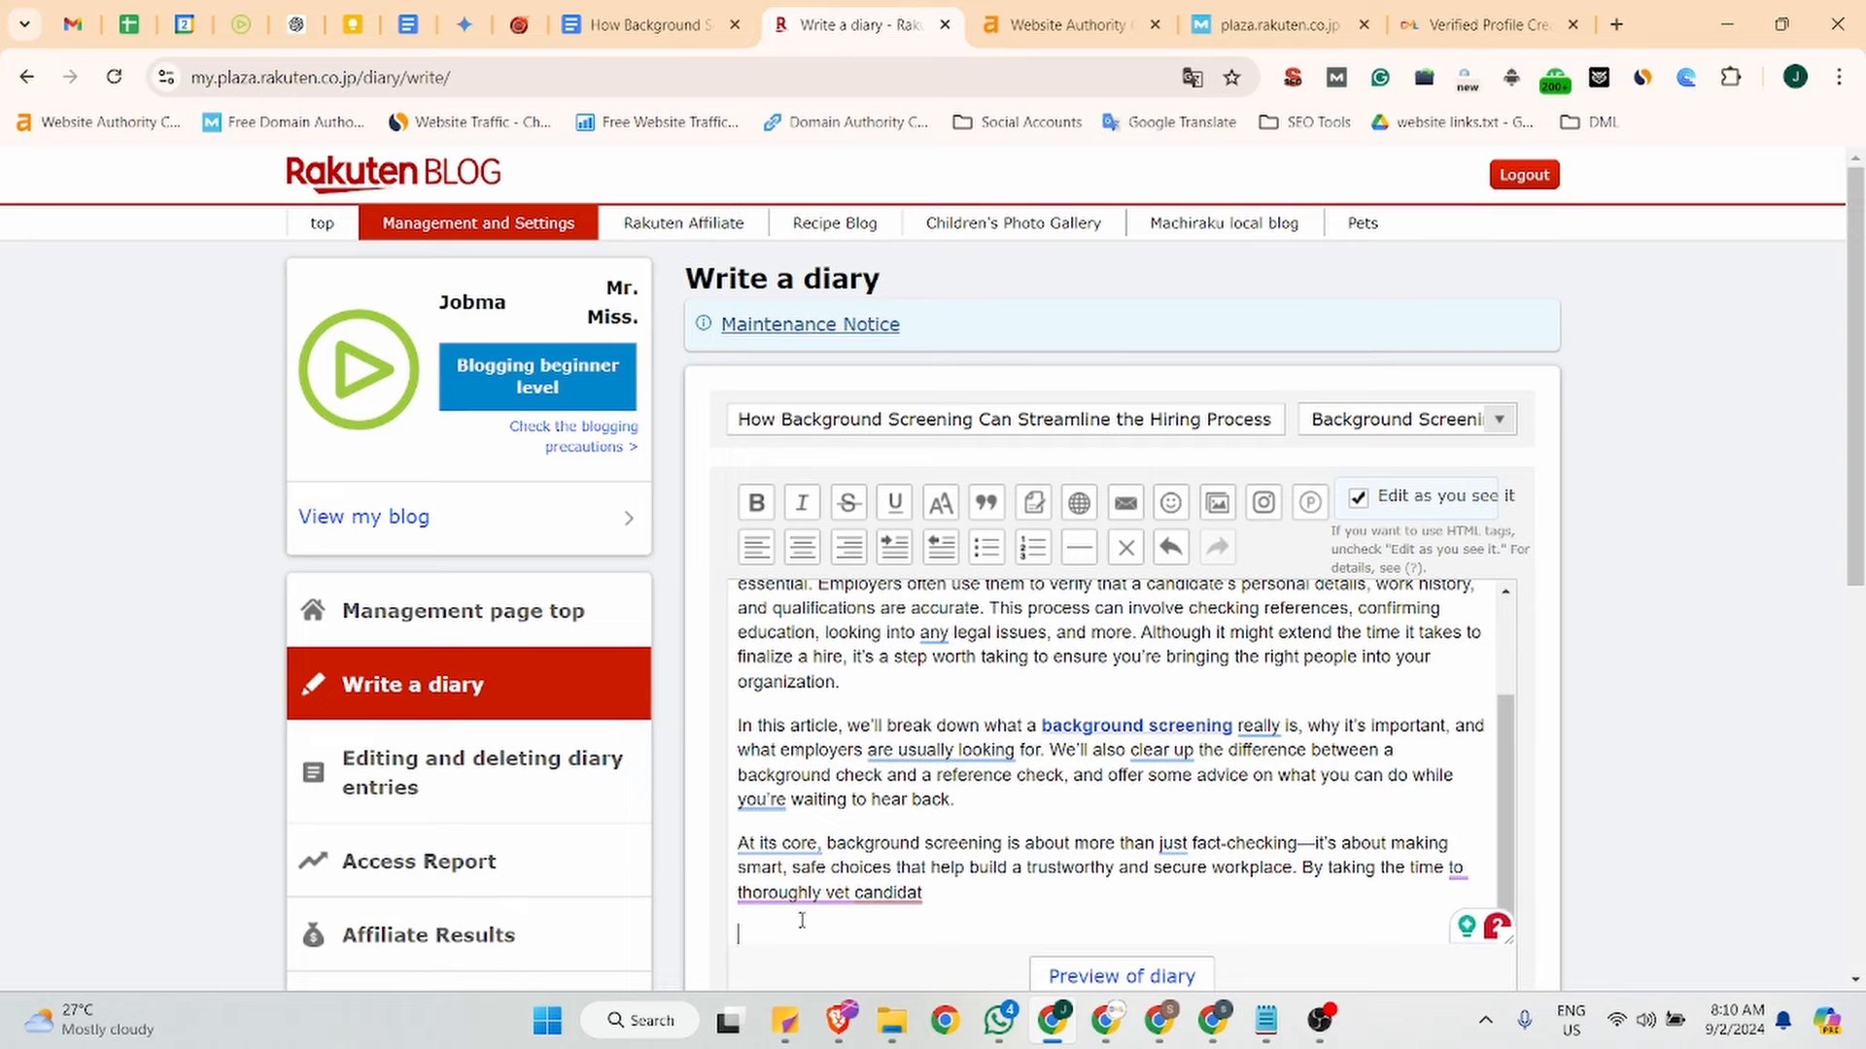
left_click_drag(802, 920, 618, 599)
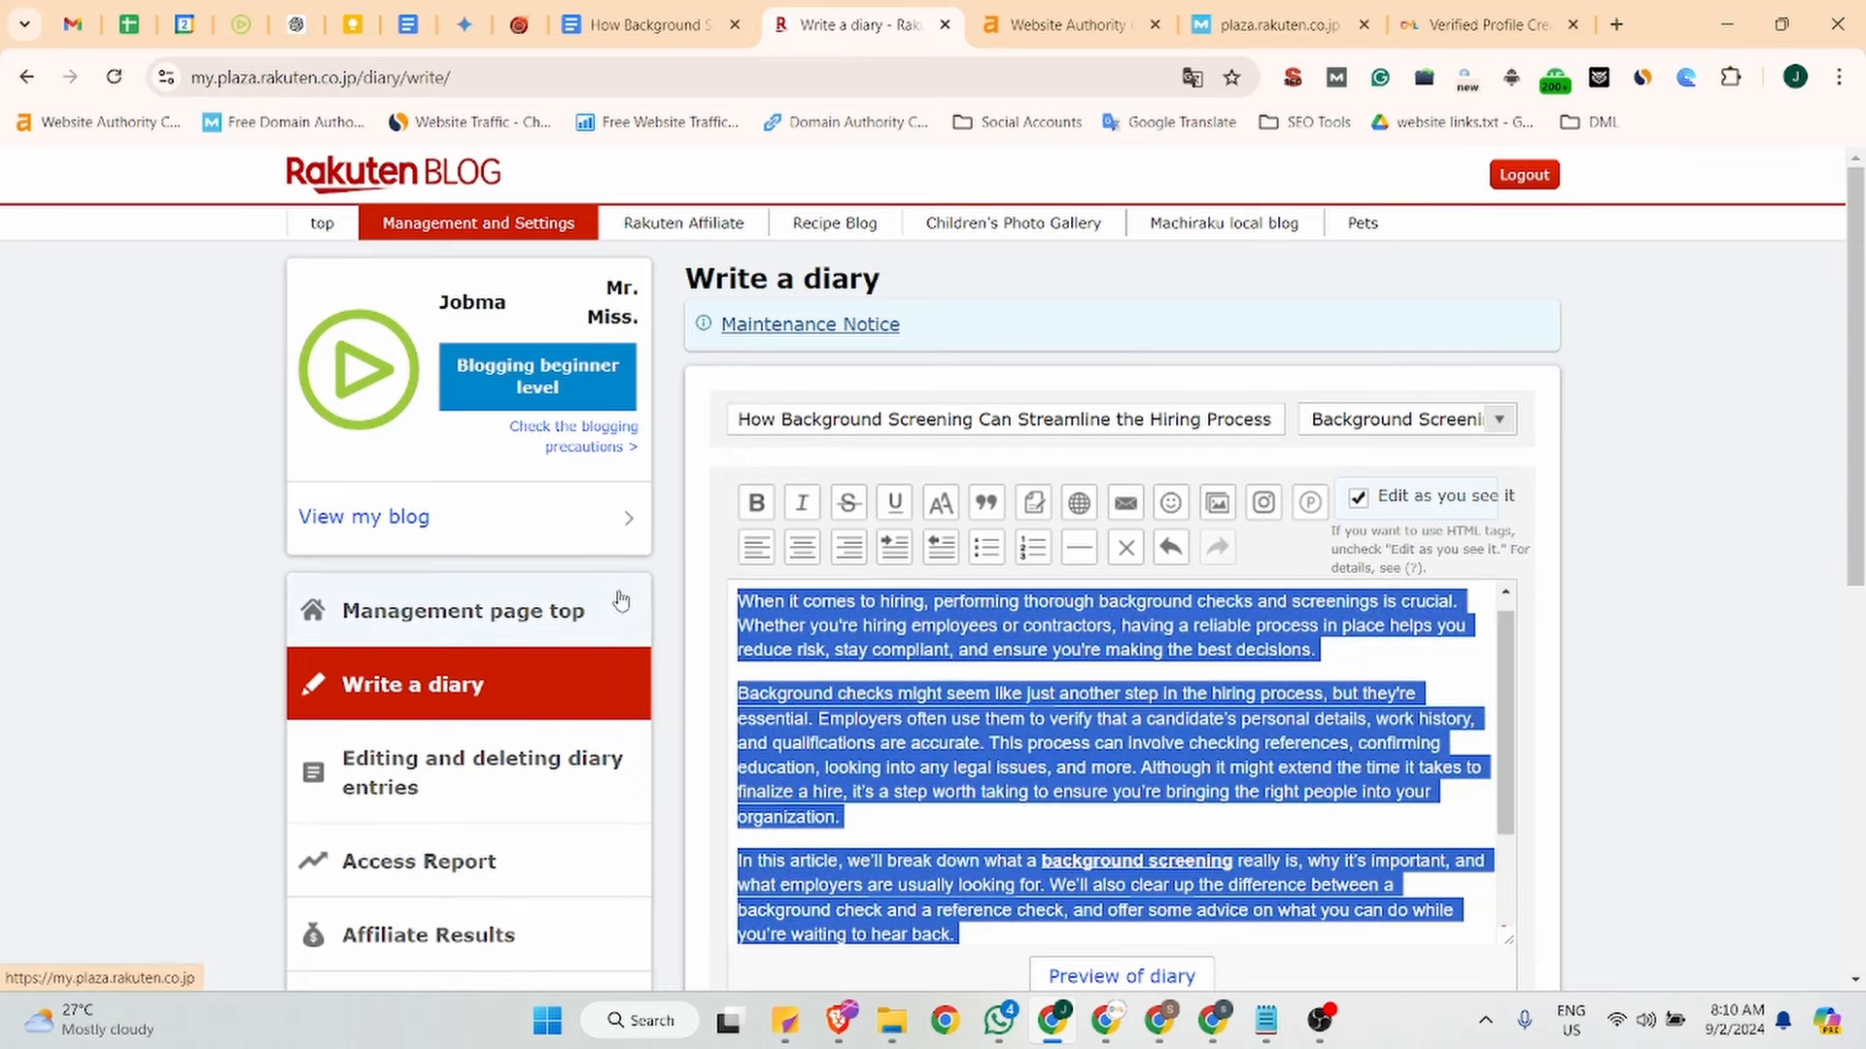
key("ctrl+v")
scroll(794, 833, "down", 4)
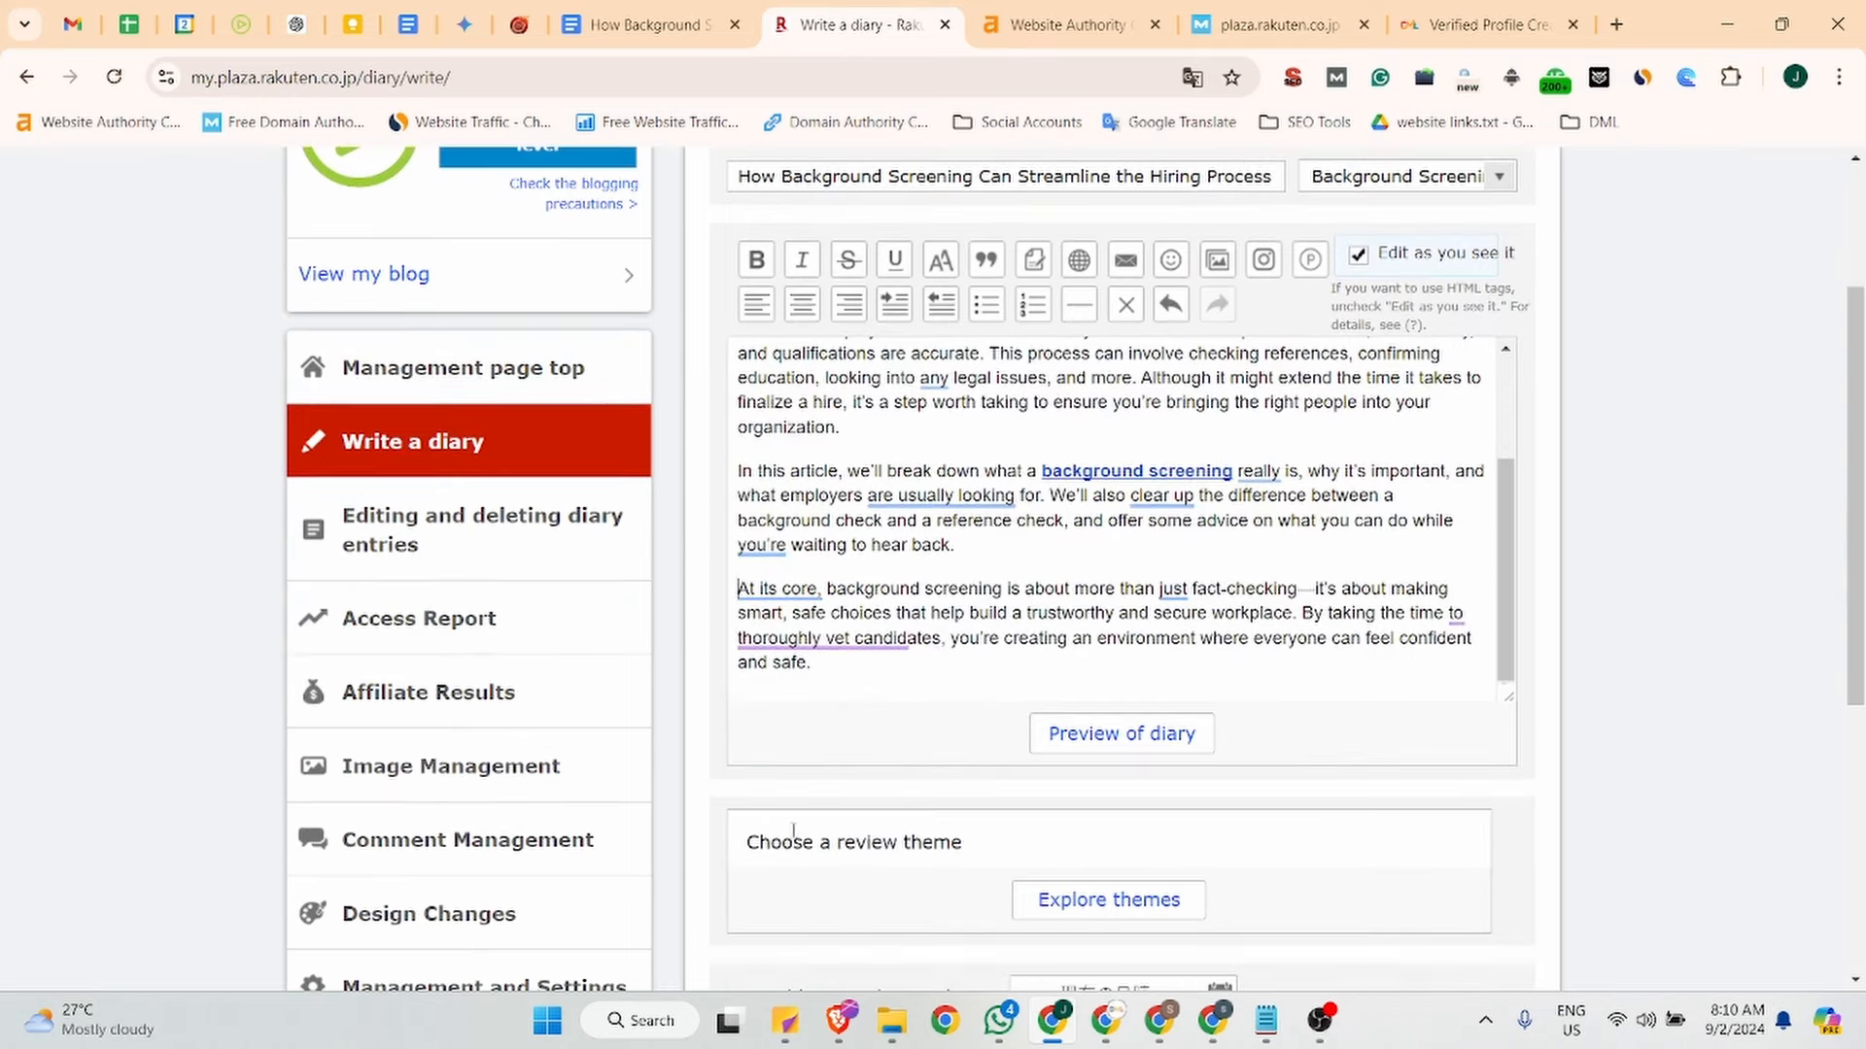
left_click(833, 659)
key("Return")
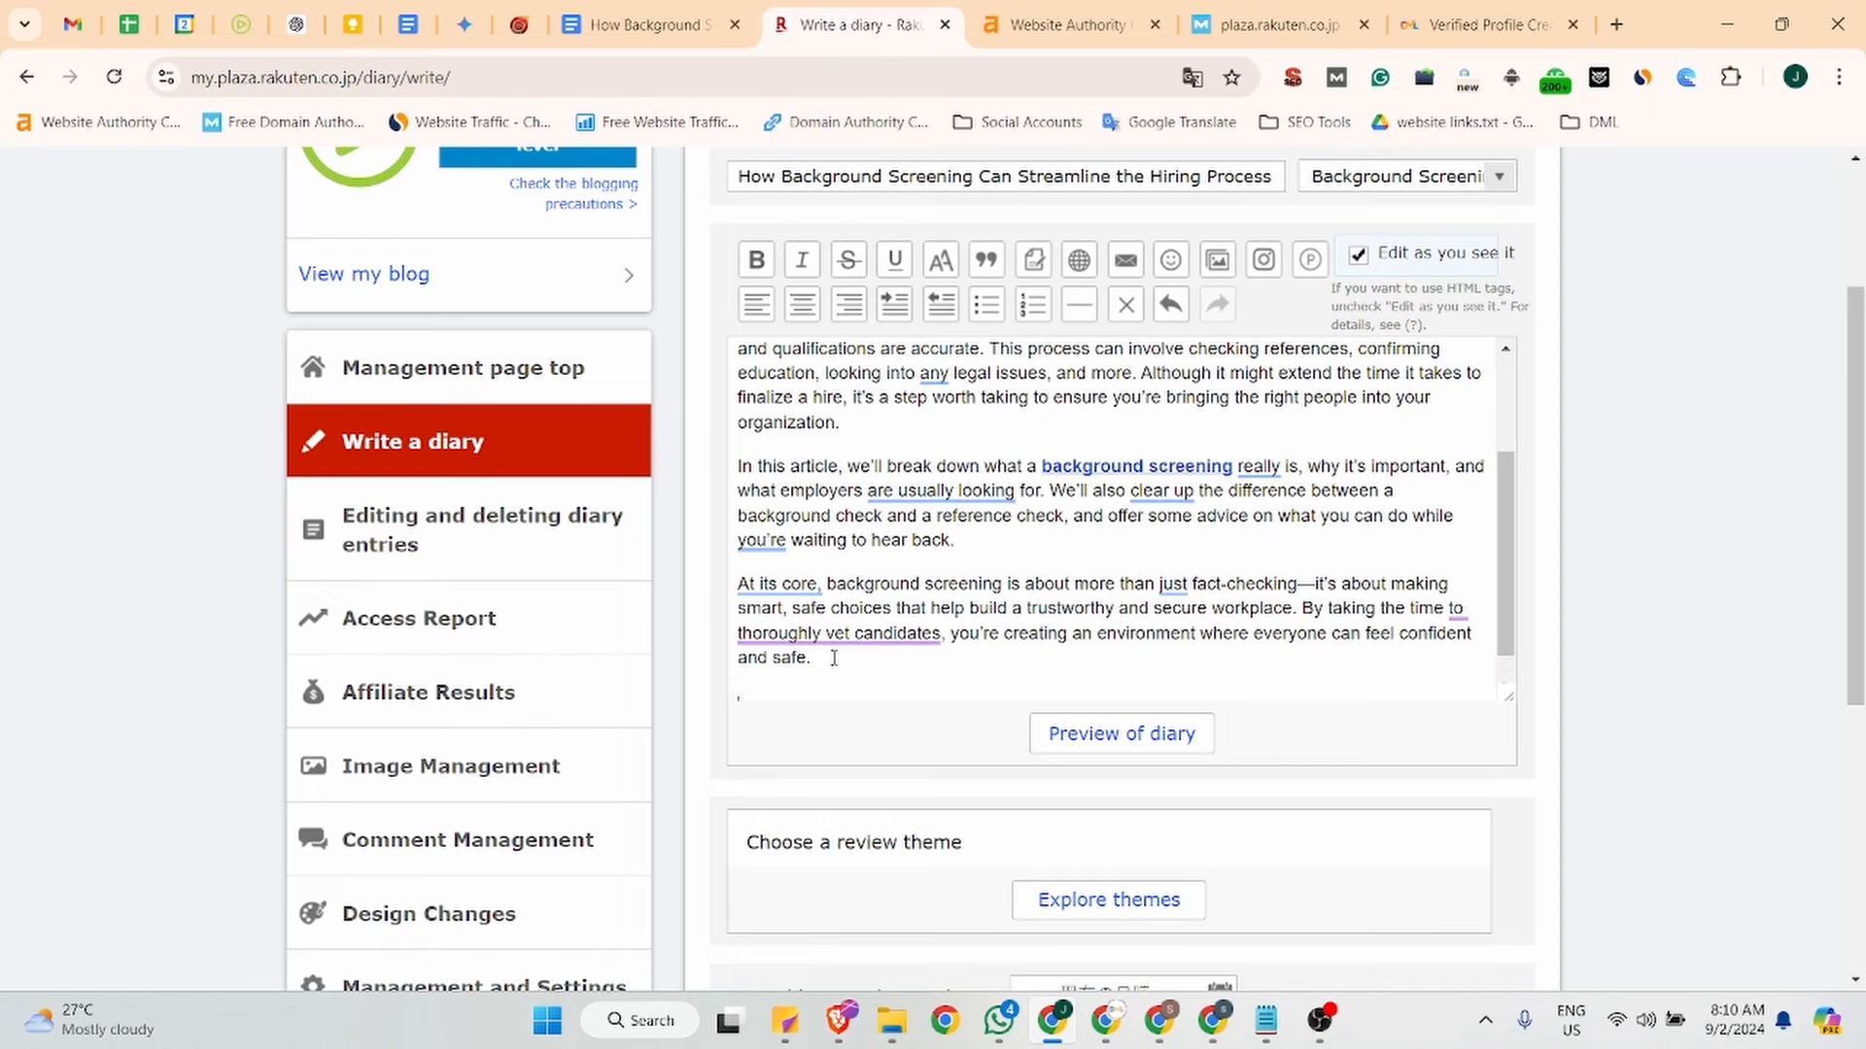
Copy the heading "Why Are Pre-Employment Background Checks Important?" from the article document to the end of the diary body, without a blank line above it.
left_click(753, 10)
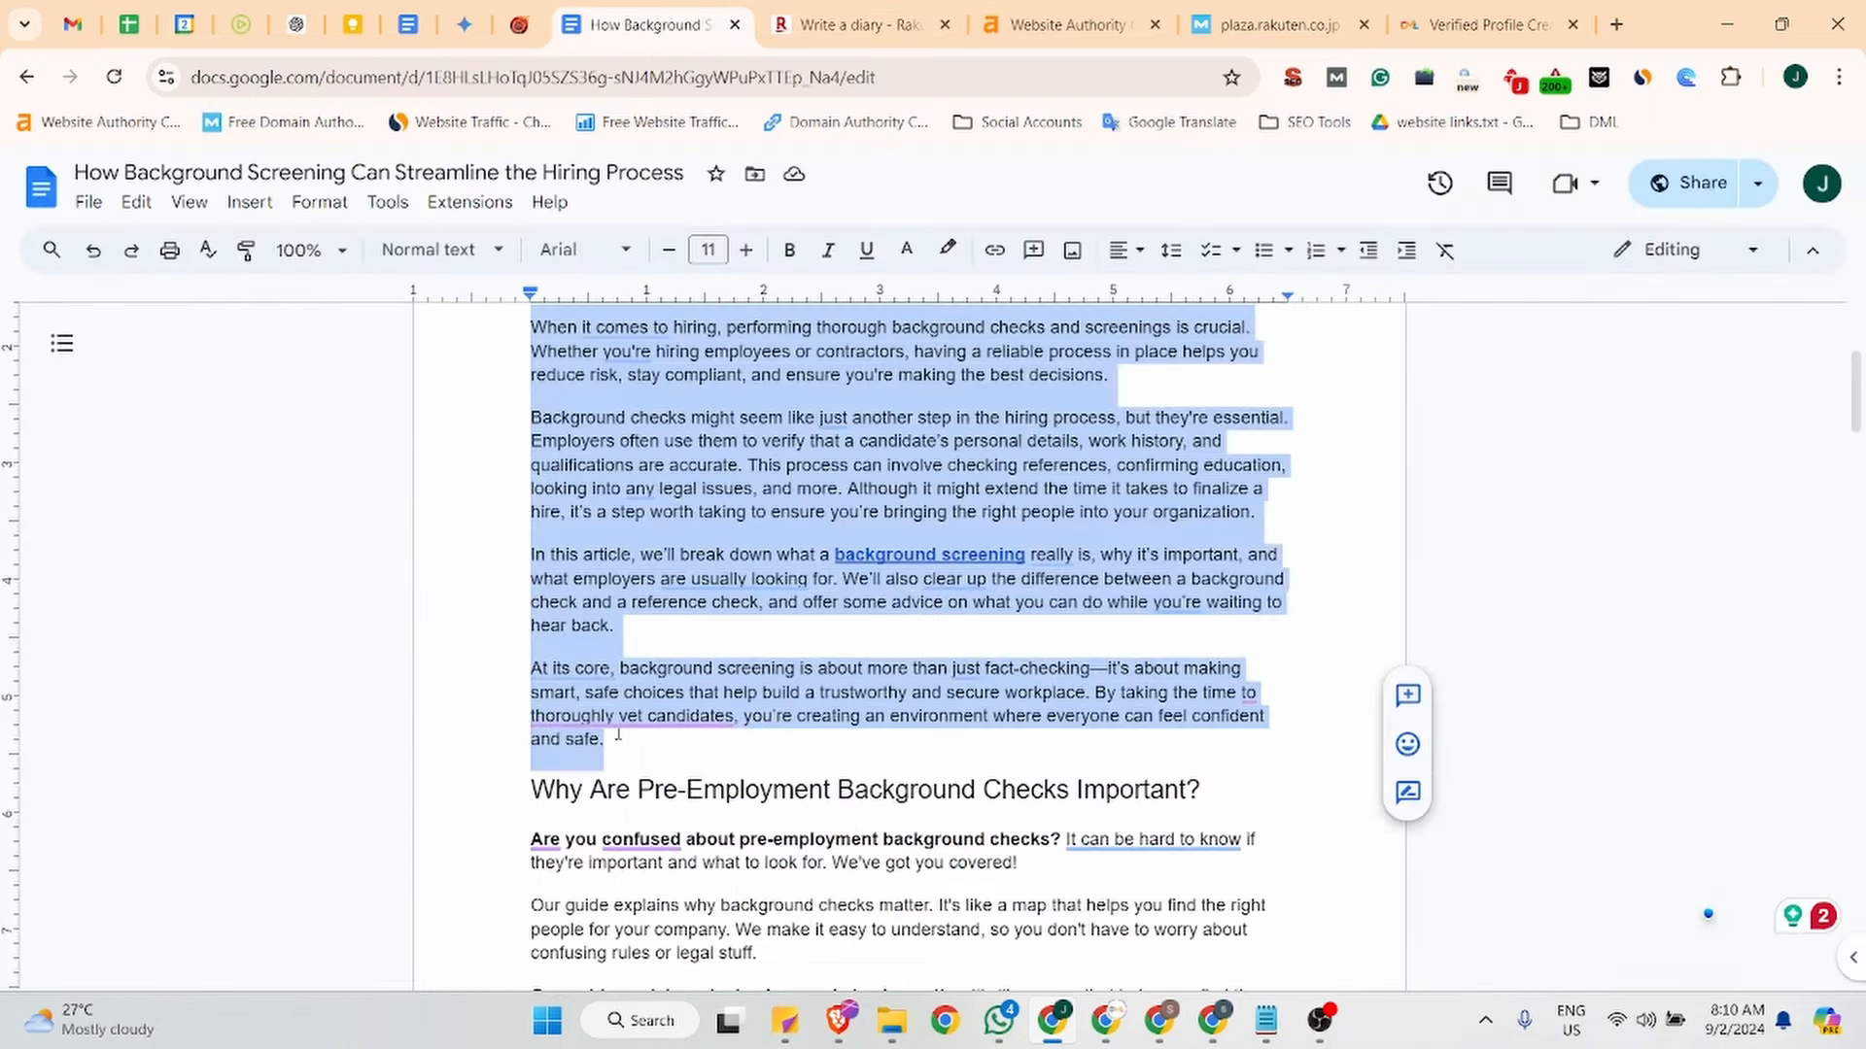
scroll(760, 435, "down", 3)
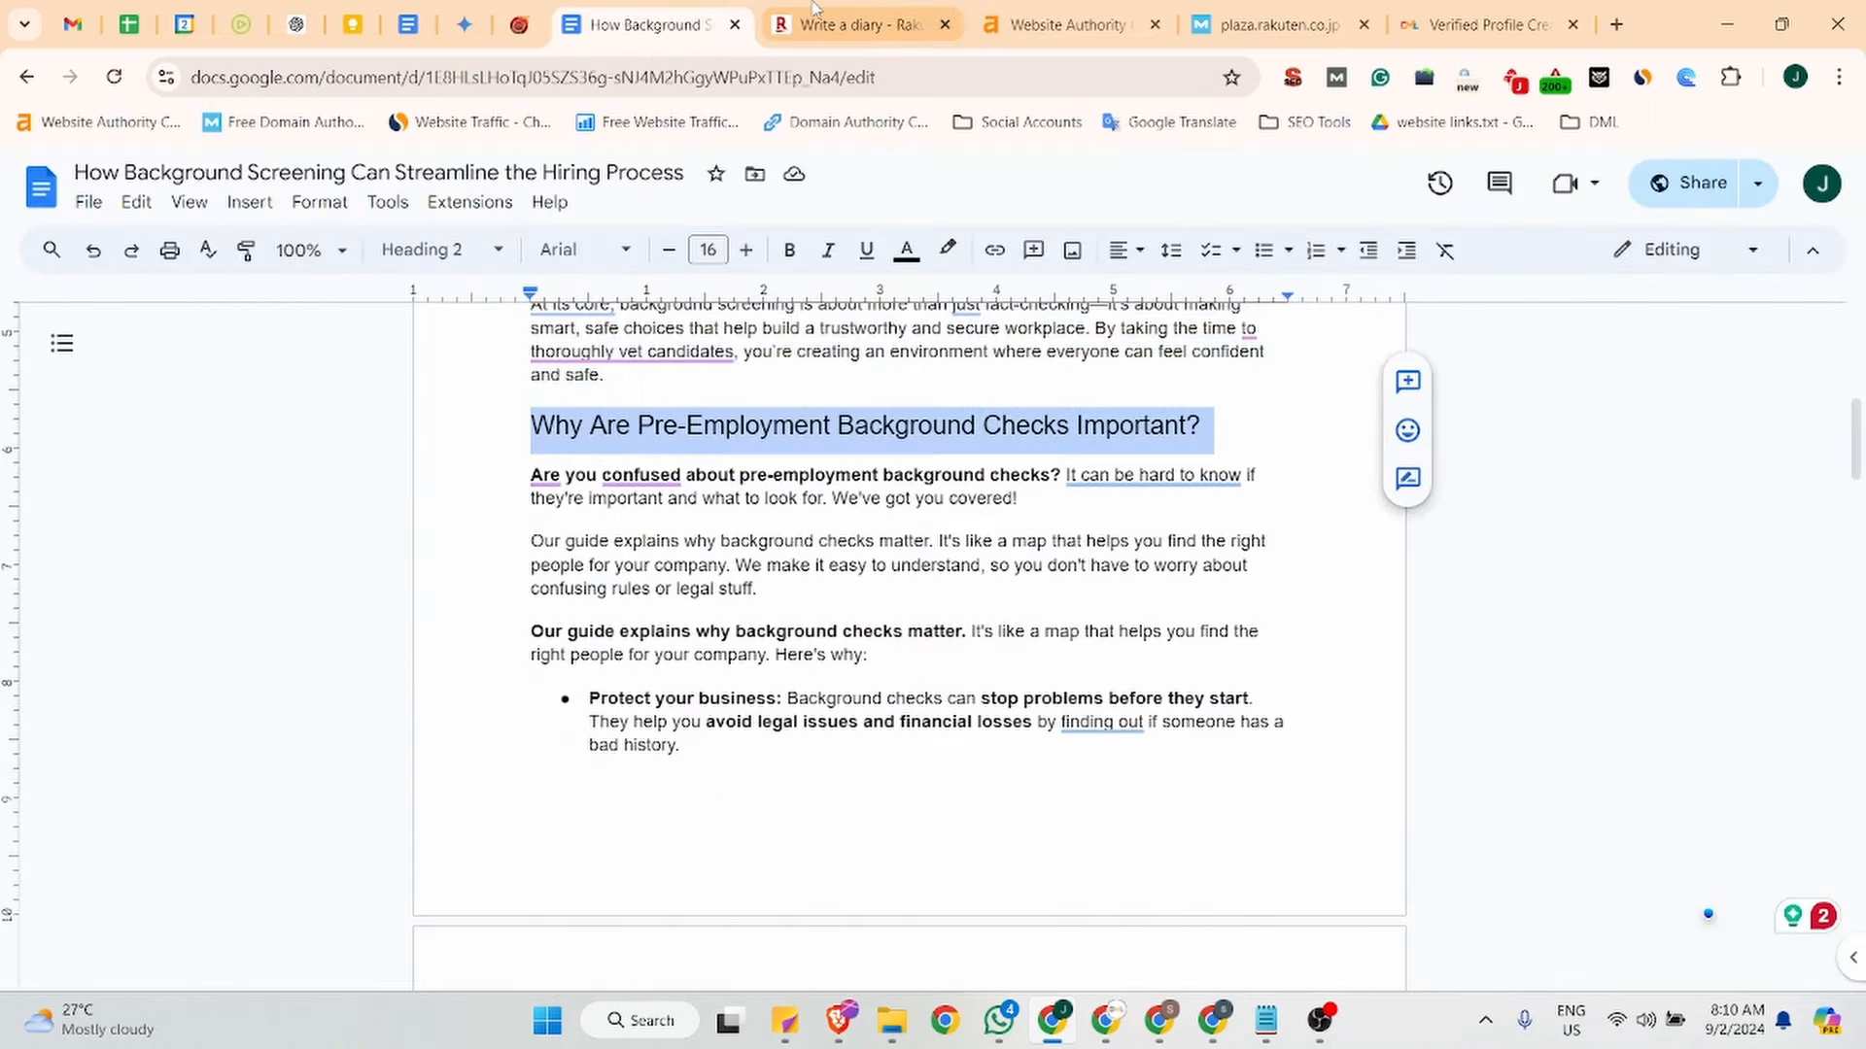
left_click(855, 24)
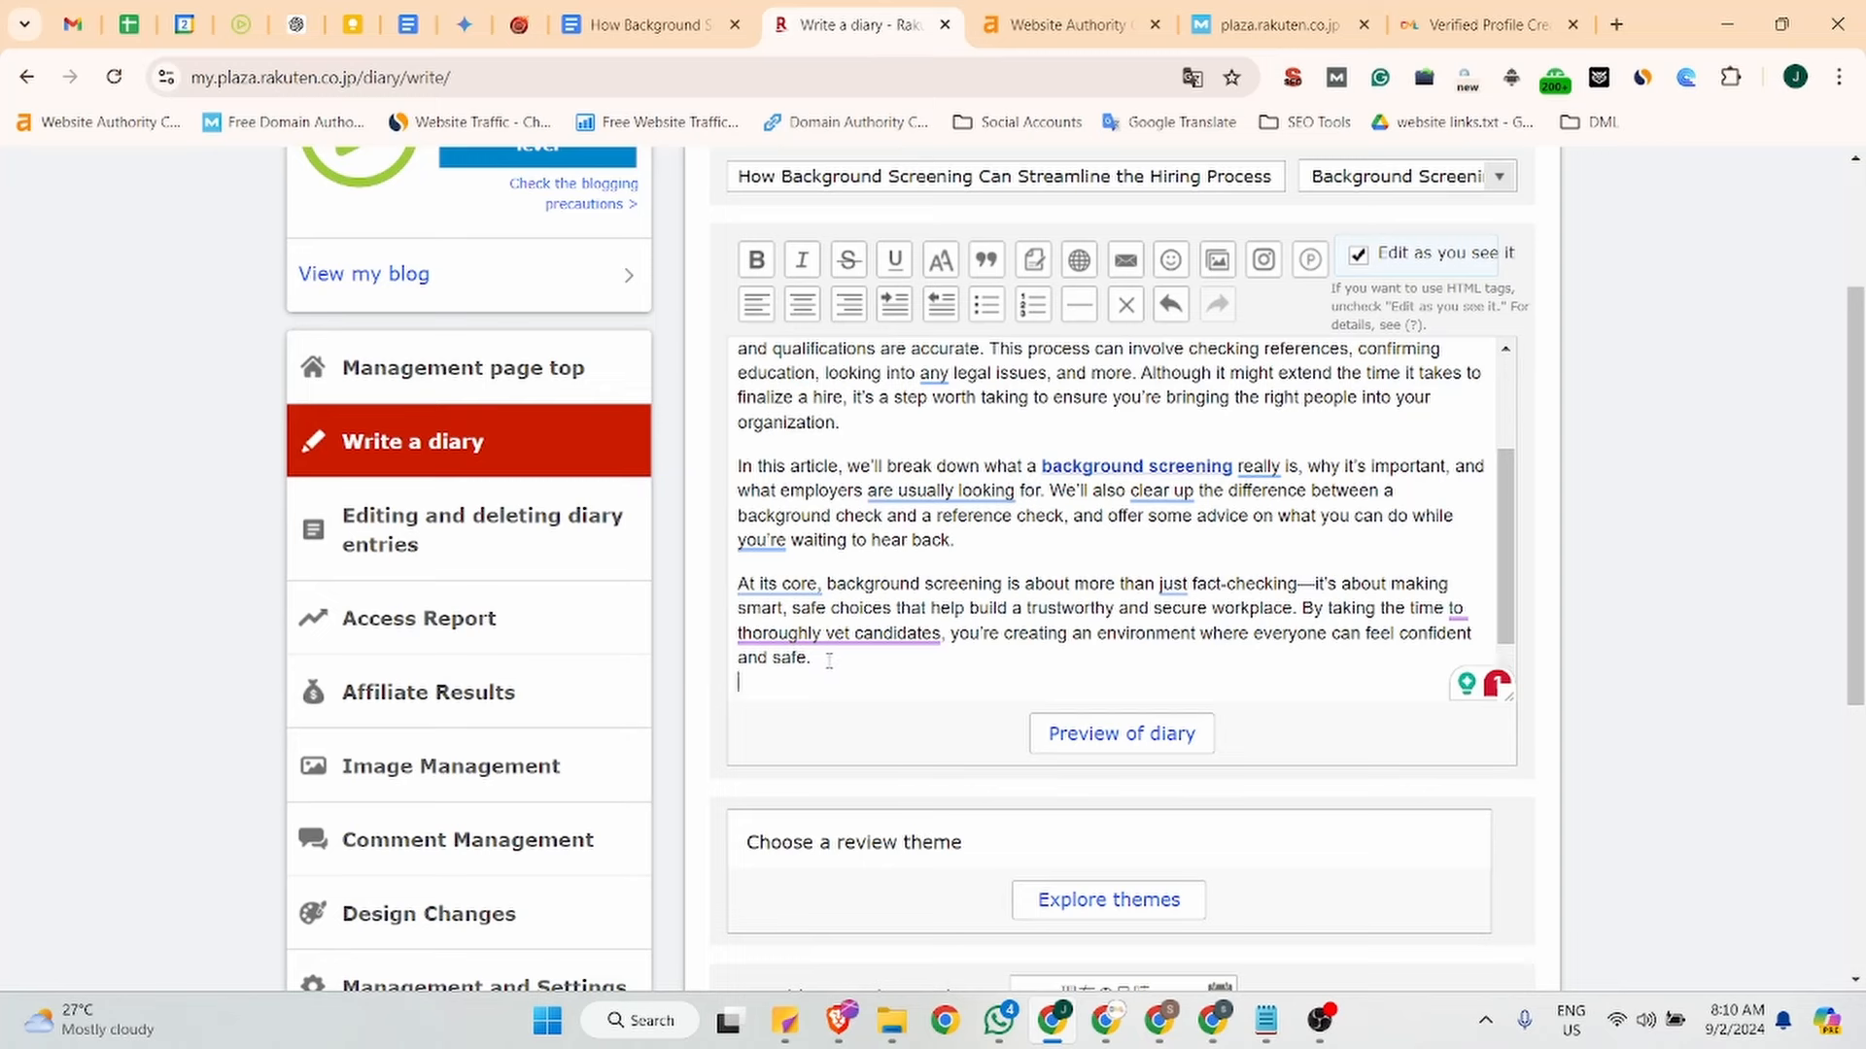
type("Why Are Pre-Employment Background Checks Important?")
key("BackSpace")
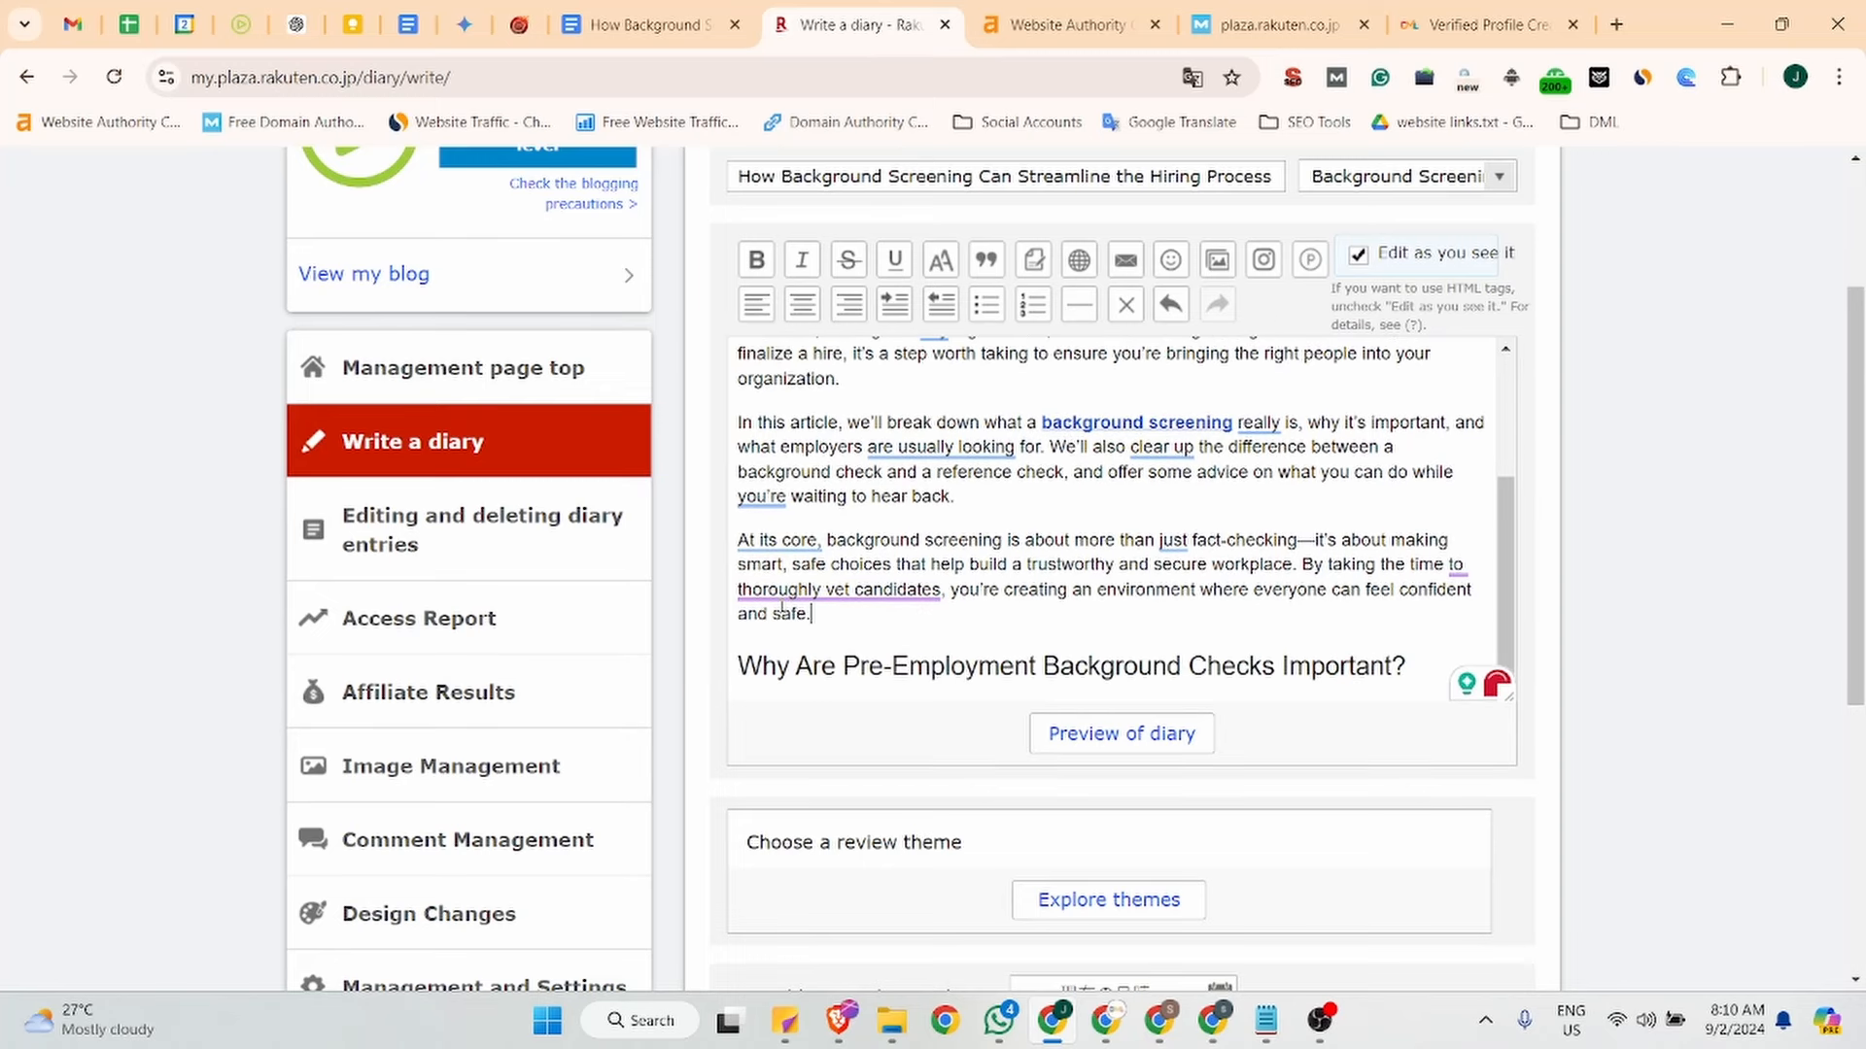
Format the "Why Are Pre-Employment Background Checks Important?" line in the diary body as a Large (h3) heading.
triple_click(859, 669)
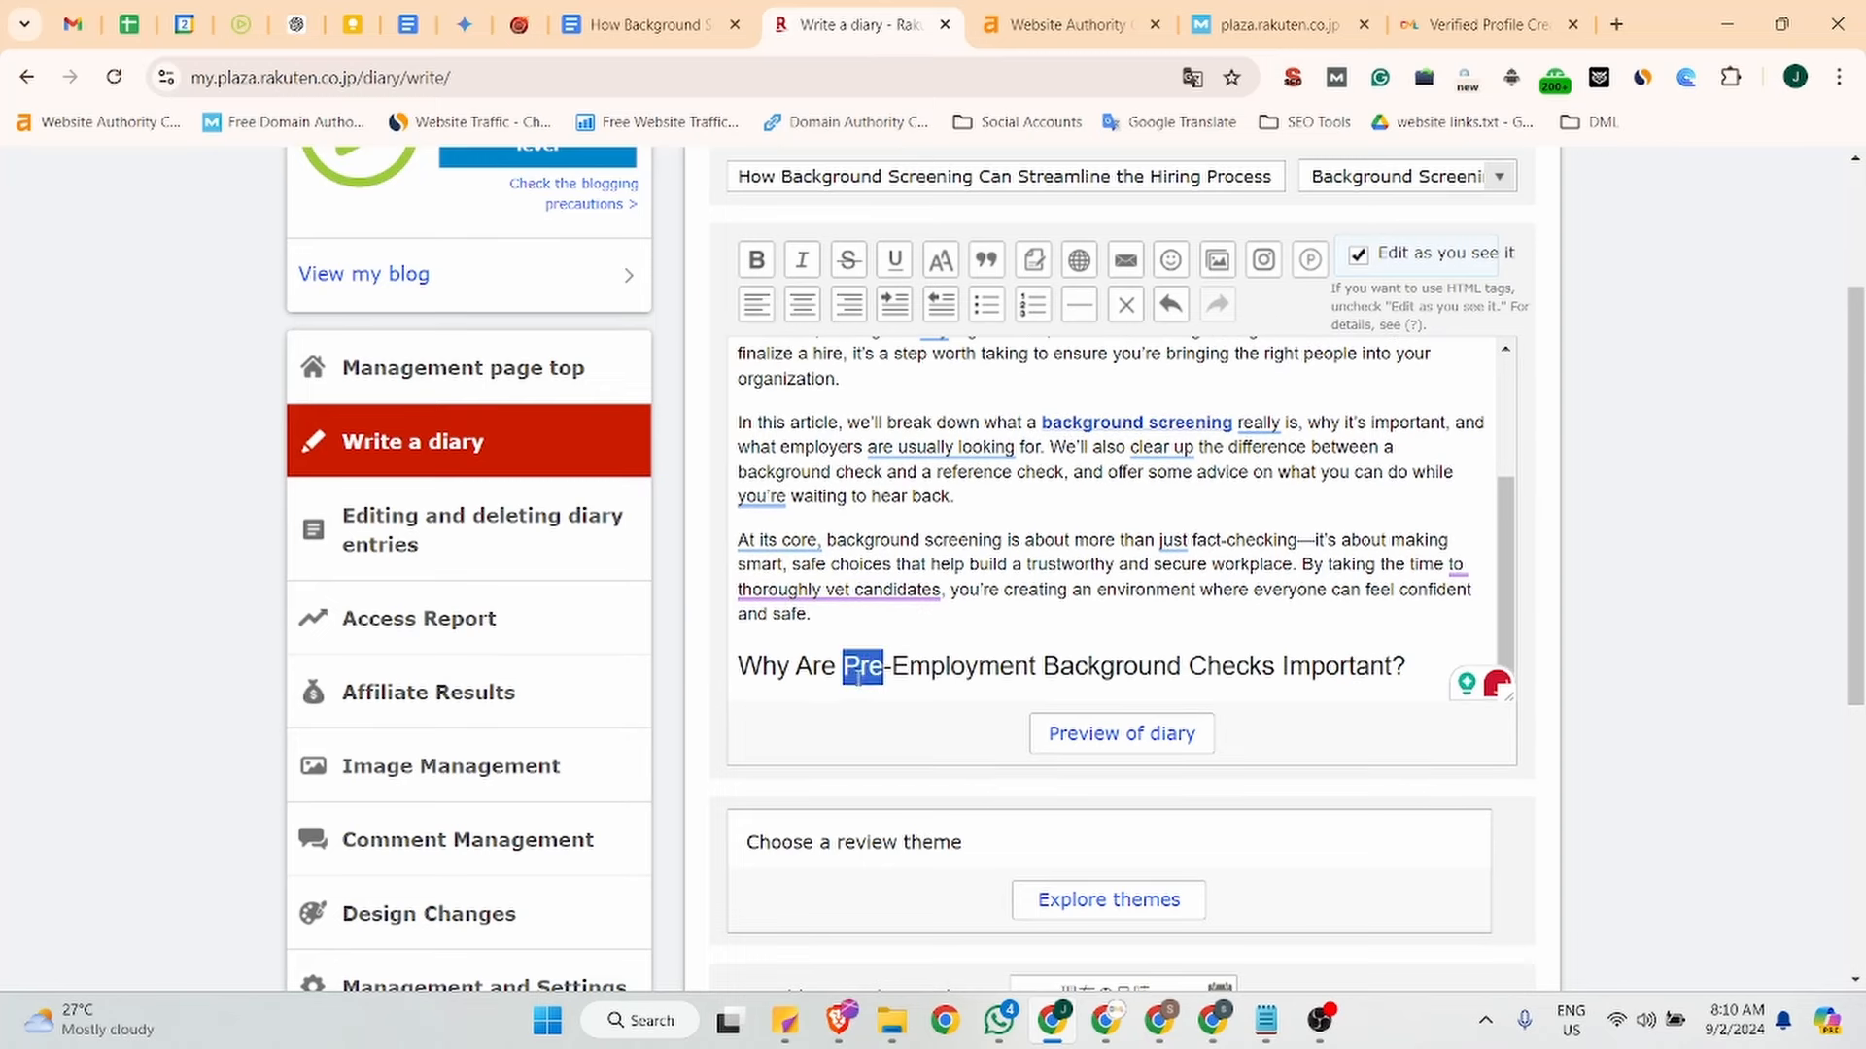
left_click(951, 265)
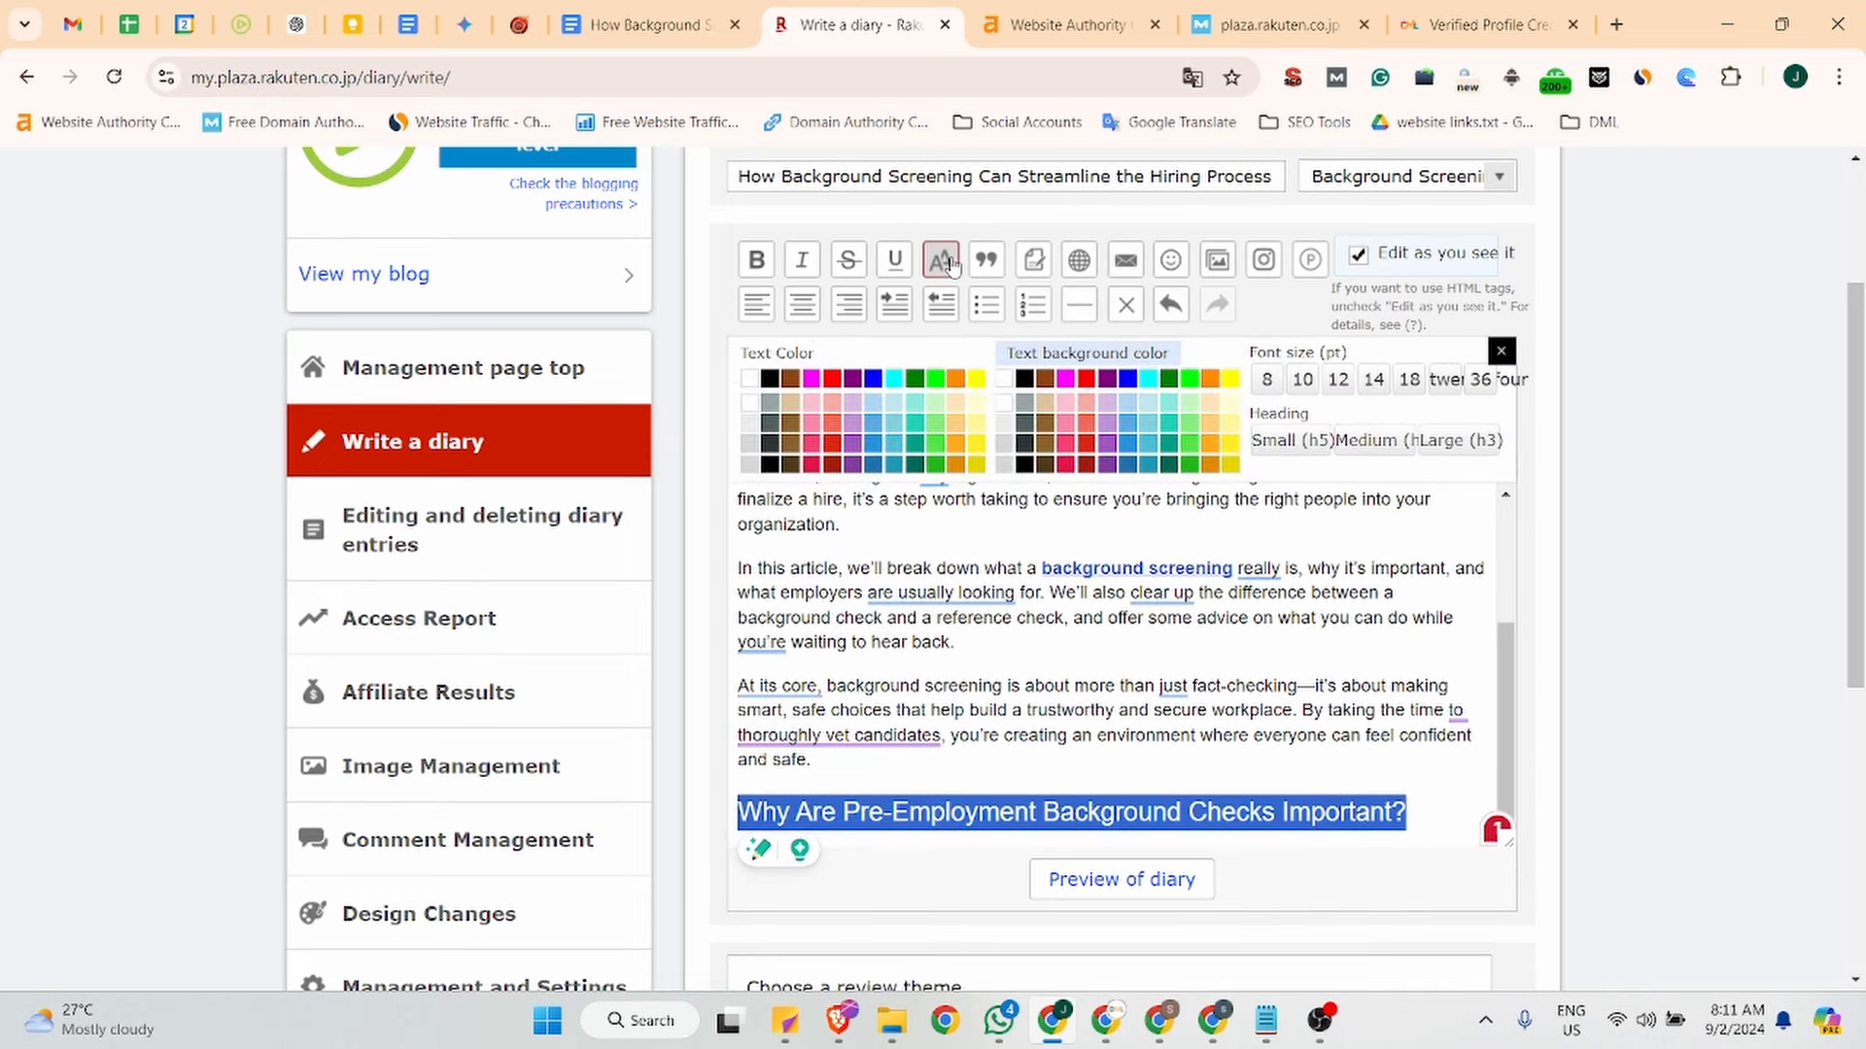
scroll(1448, 408, "down", 1)
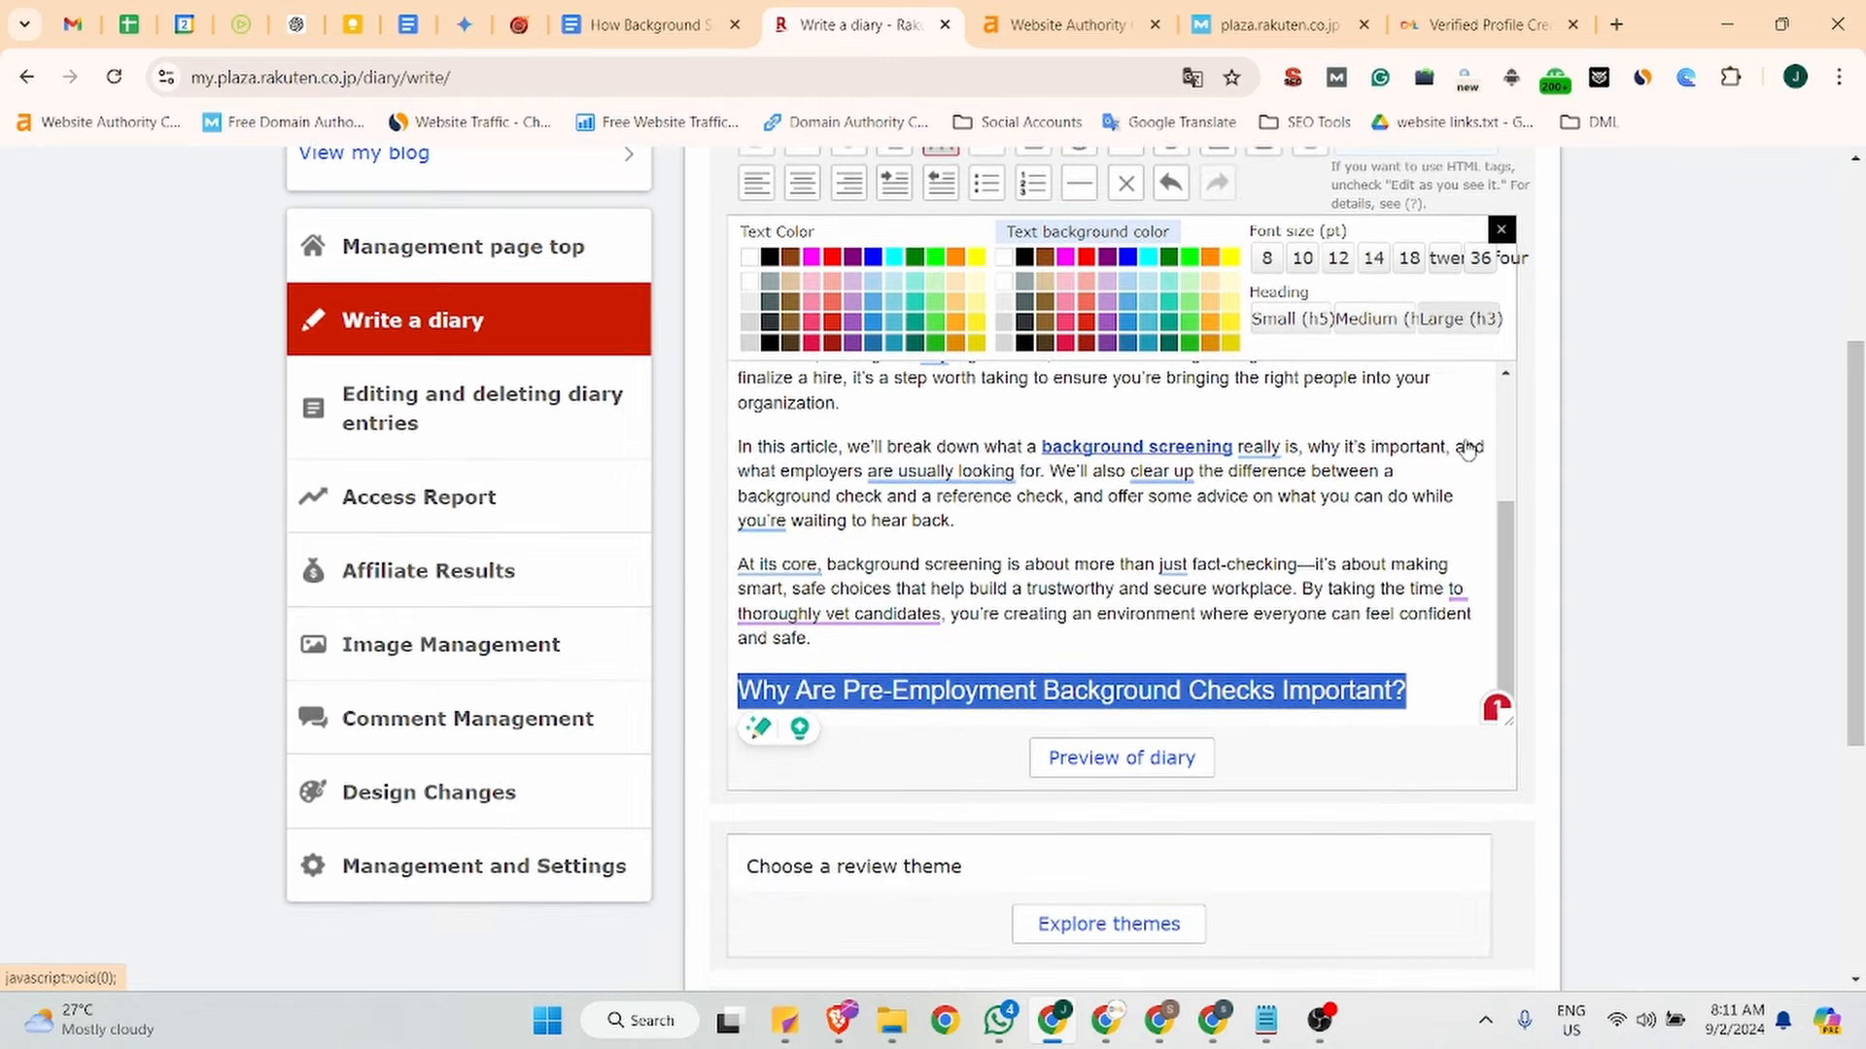
scroll(1210, 388, "up", 5)
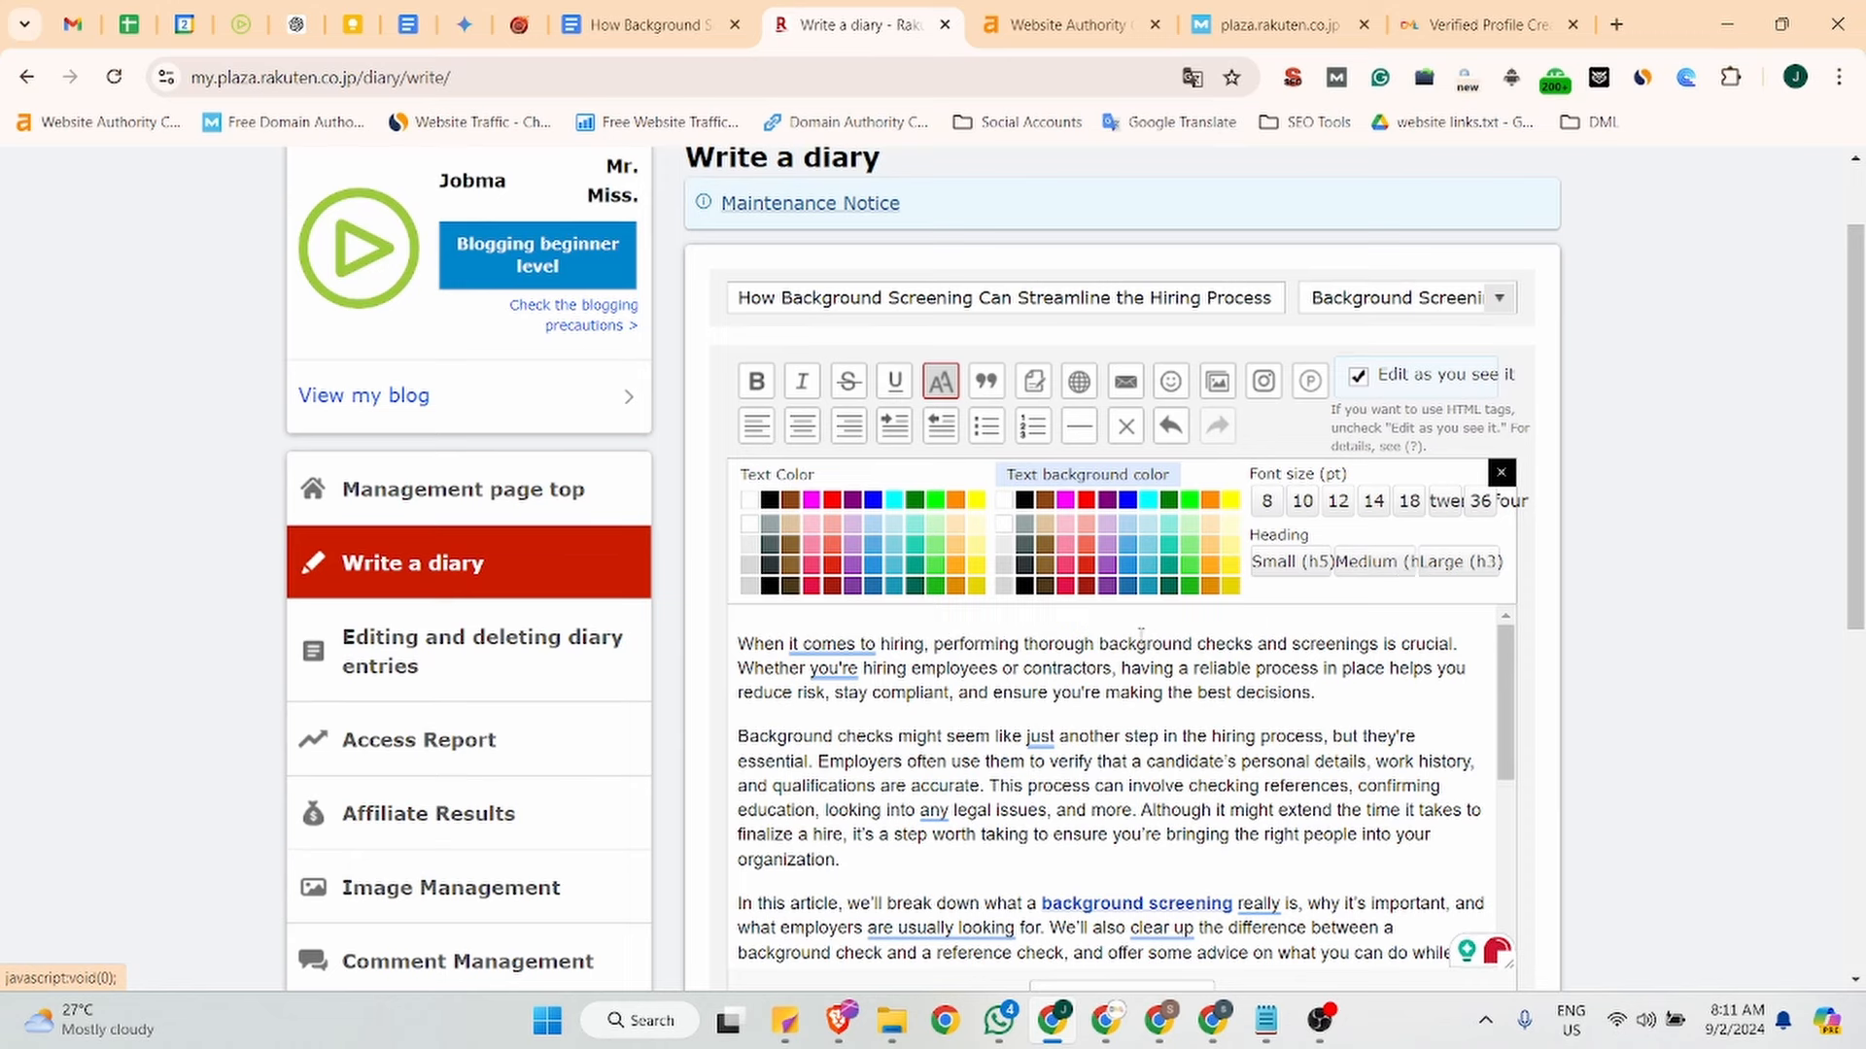
Delete the empty lines around the "Why Are Pre-Employment Background Checks Important?" heading and start a new line below it.
scroll(1142, 633, "down", 5)
left_click(778, 764)
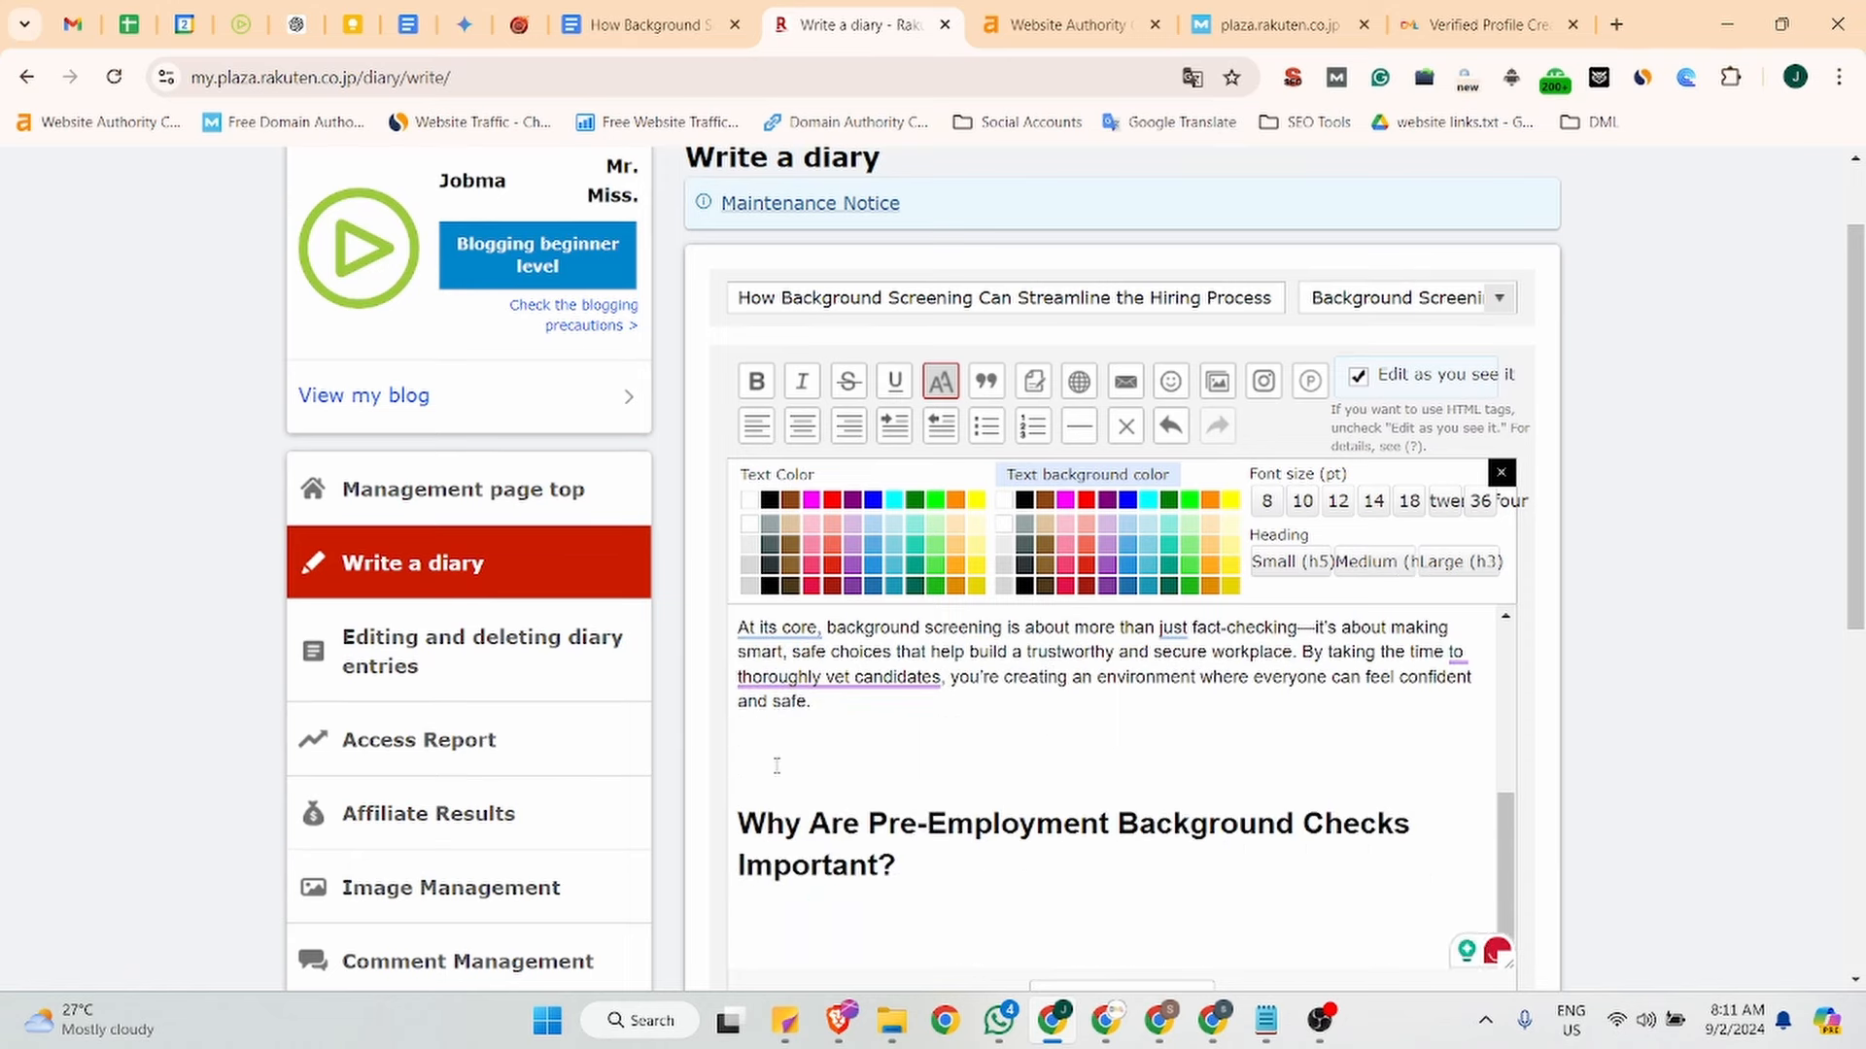
key("BackSpace")
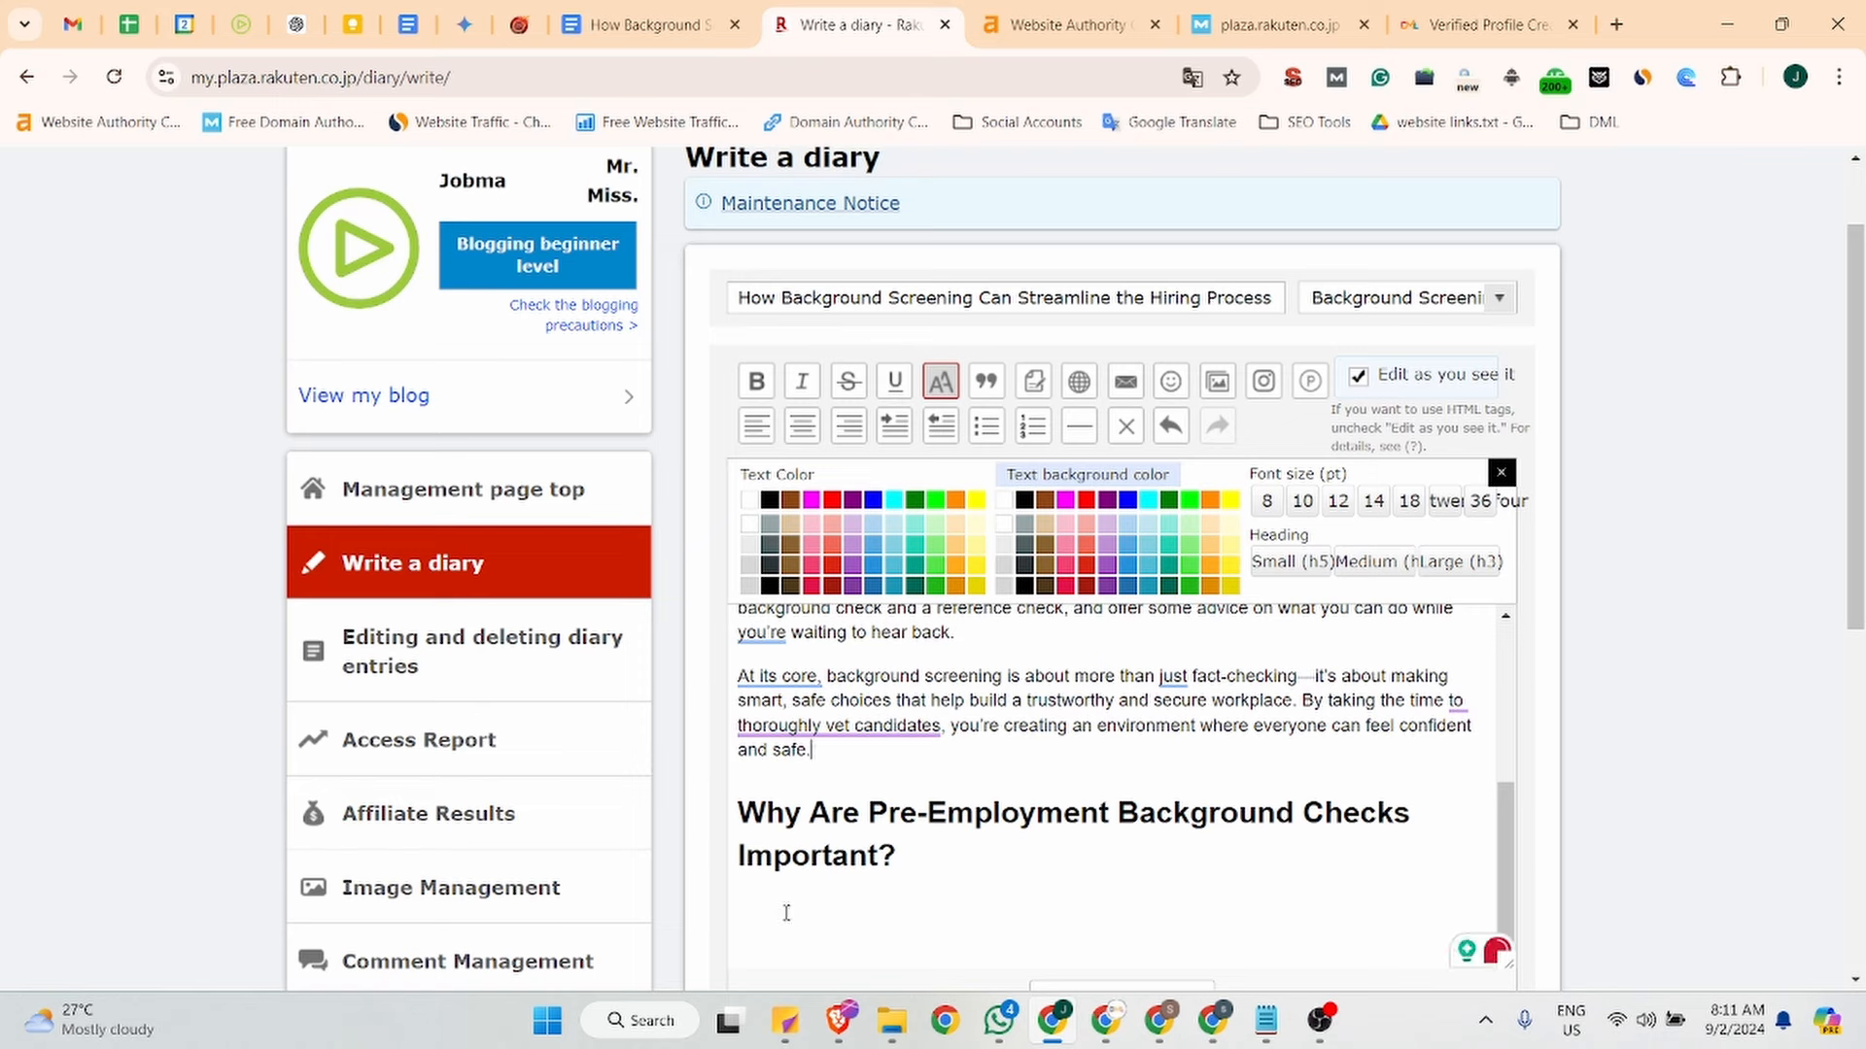
key("BackSpace")
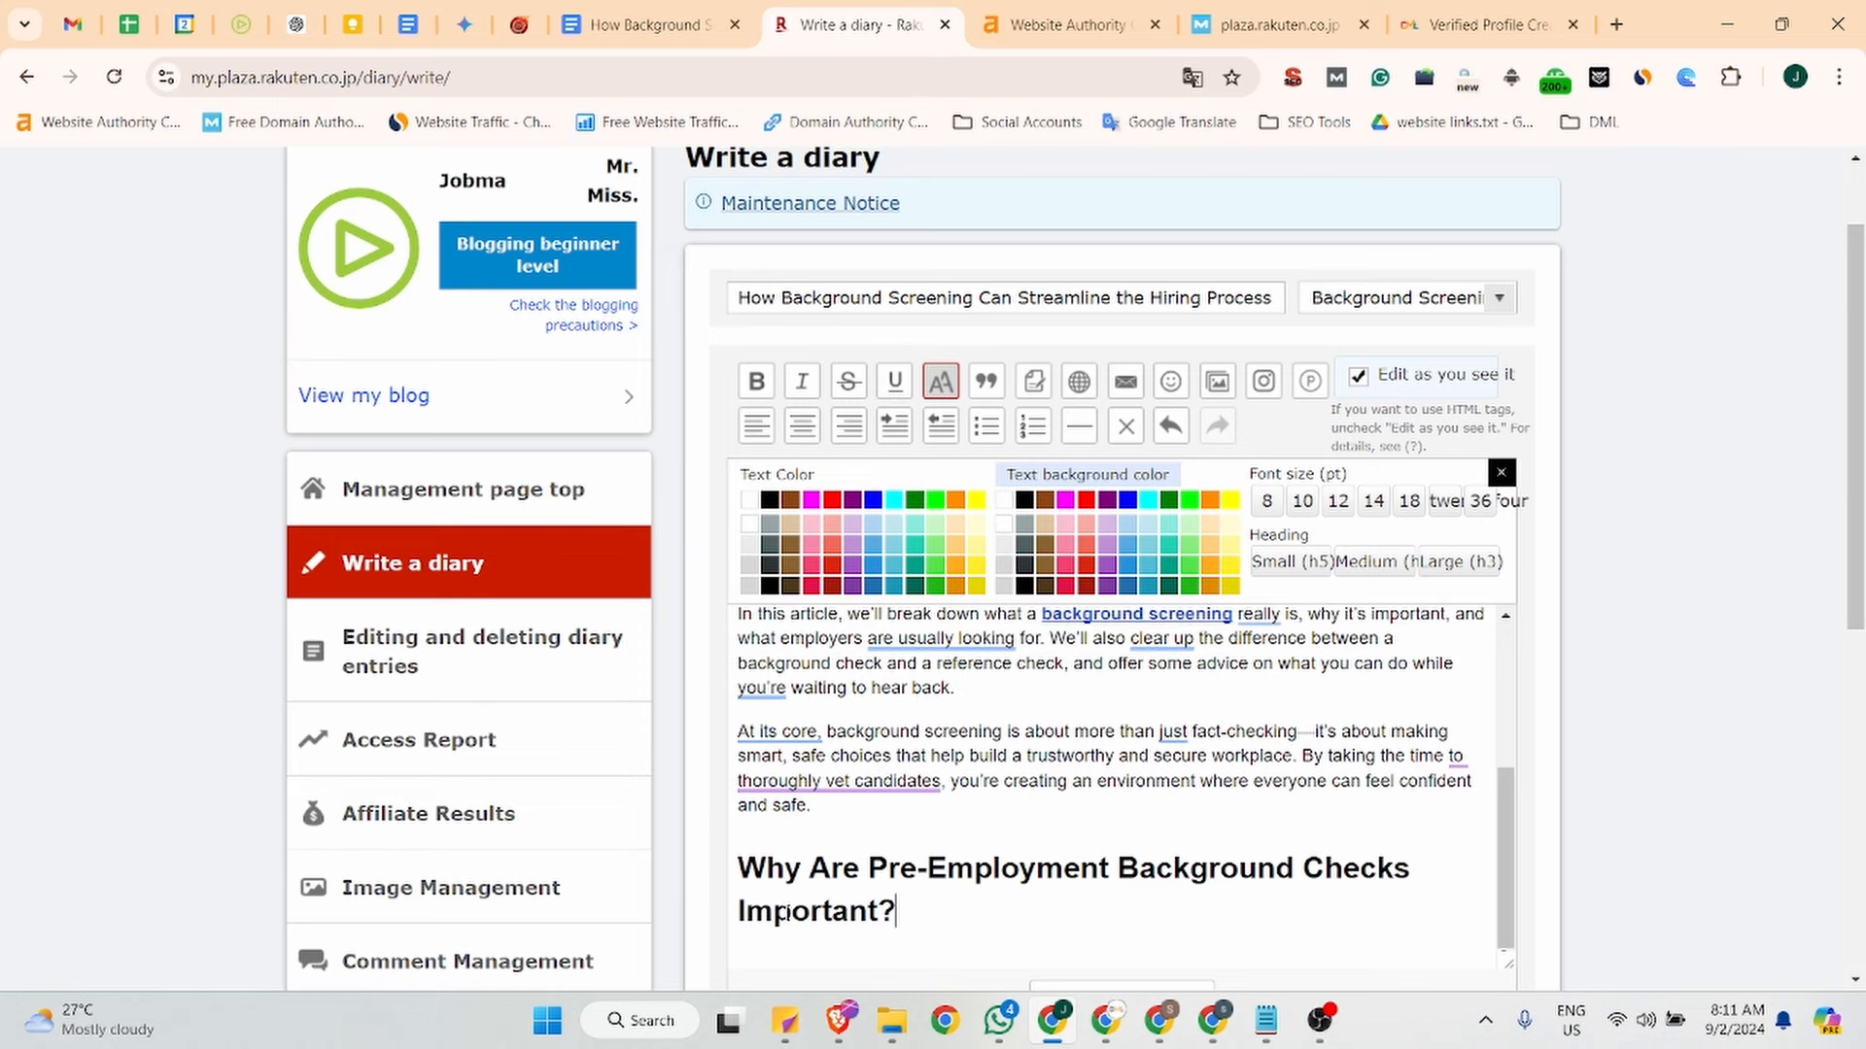
key("Return")
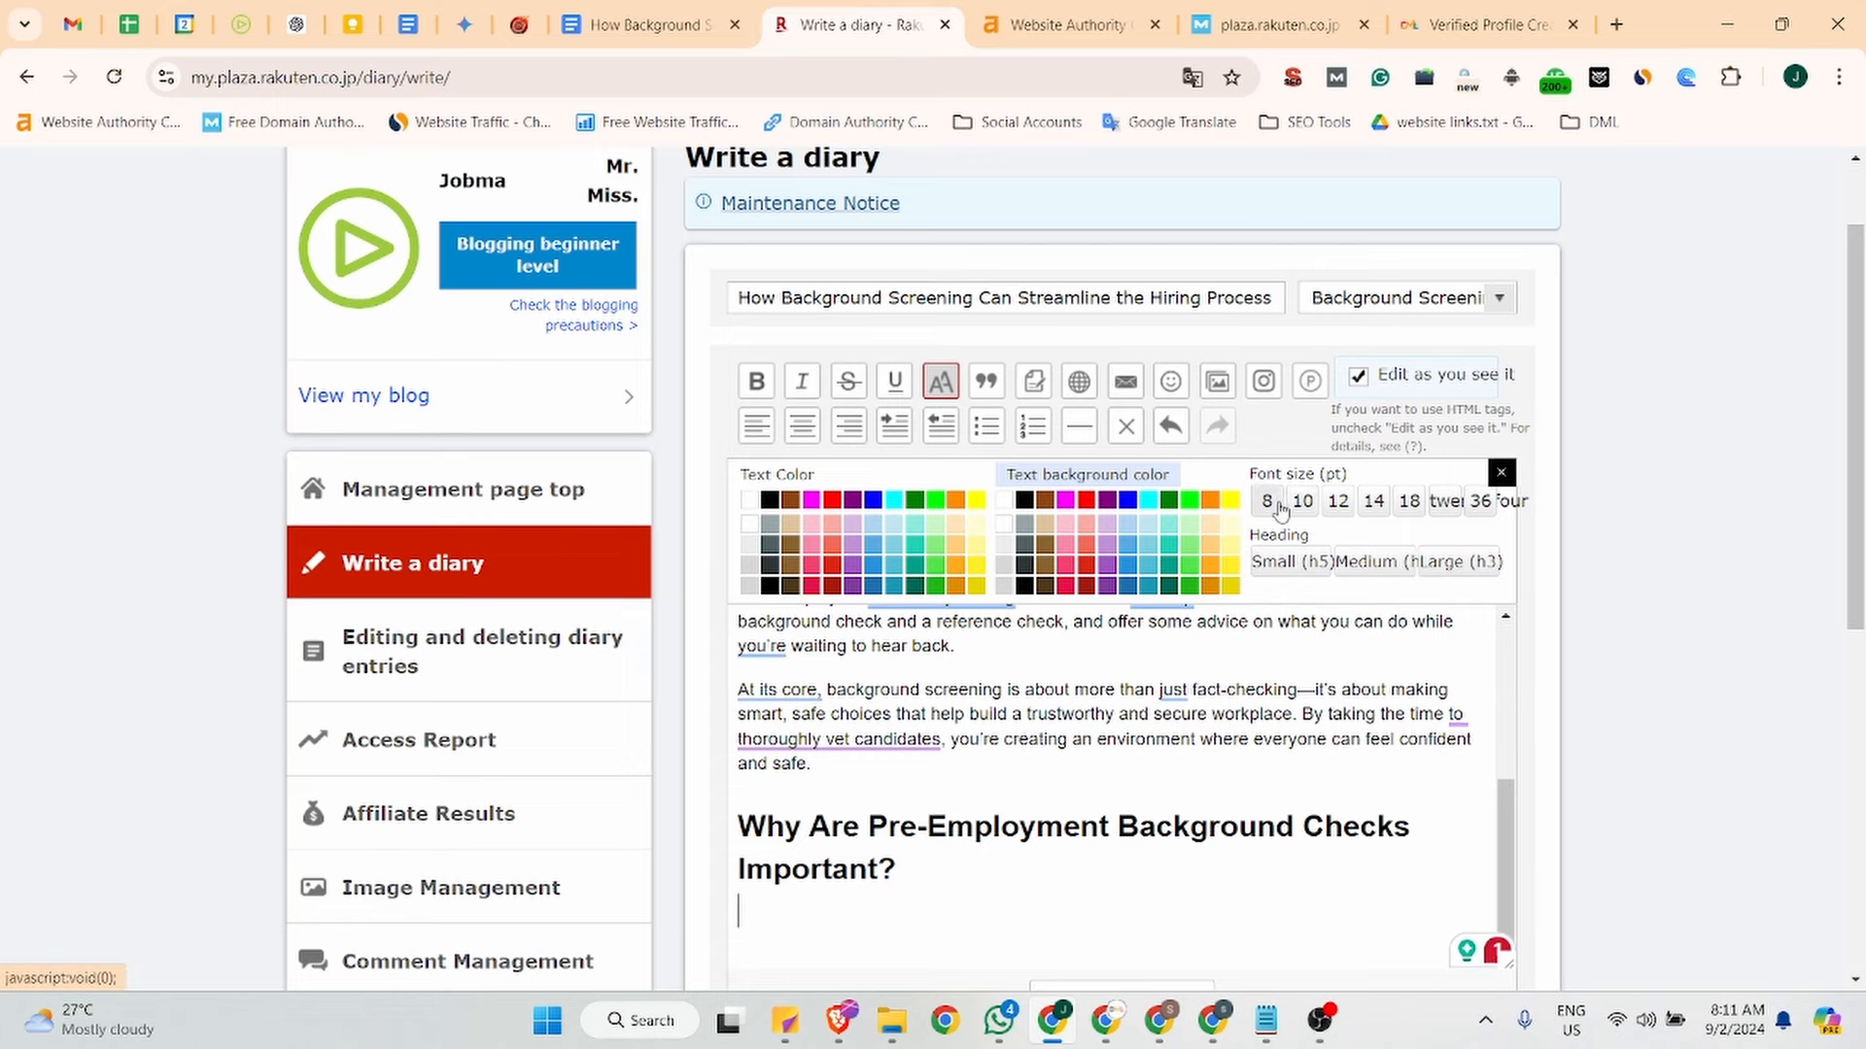
Set the font size to 12 pt and paste the rest of the article from the article document below the heading.
left_click(1342, 508)
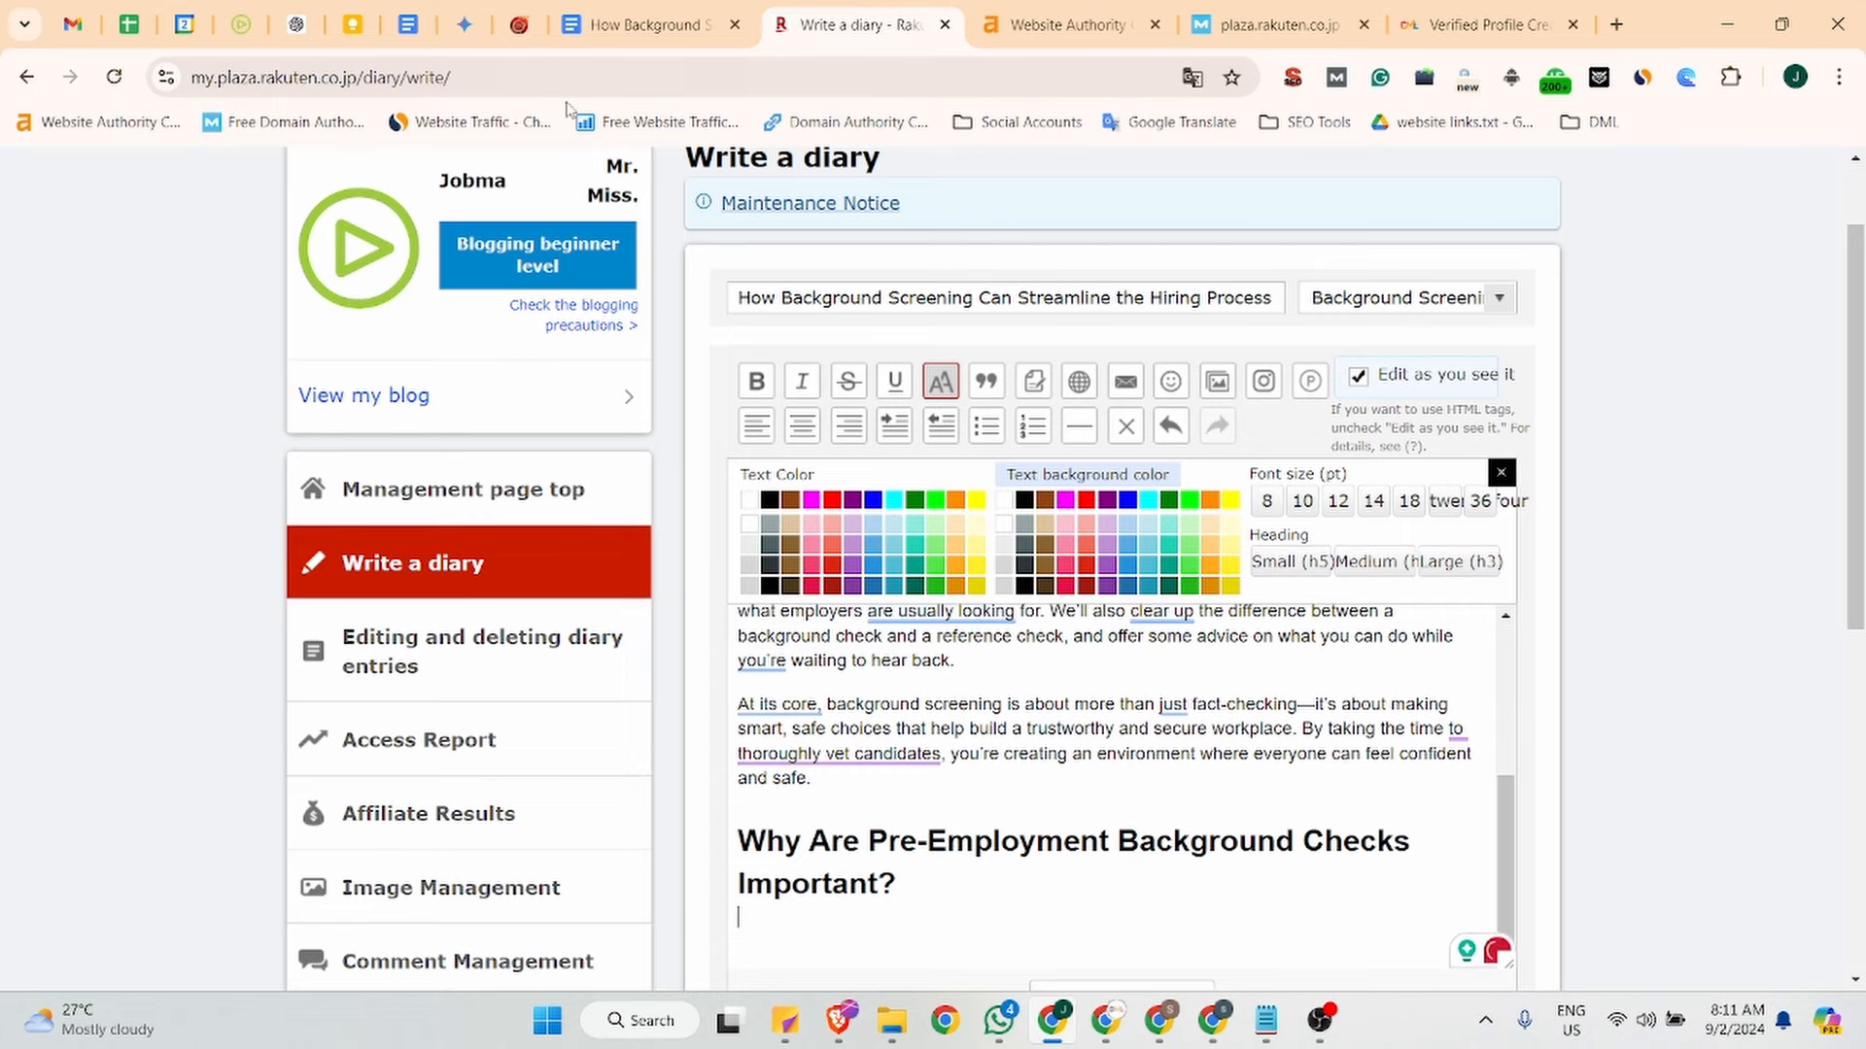
left_click(637, 27)
scroll(479, 426, "down", 1)
left_click_drag(534, 362, 984, 442)
left_click(853, 27)
key("ctrl+v")
Delete the empty line between the "Why Are Pre-Employment Background Checks Important?" heading and the paragraph beginning "Are you confused".
scroll(925, 751, "up", 15)
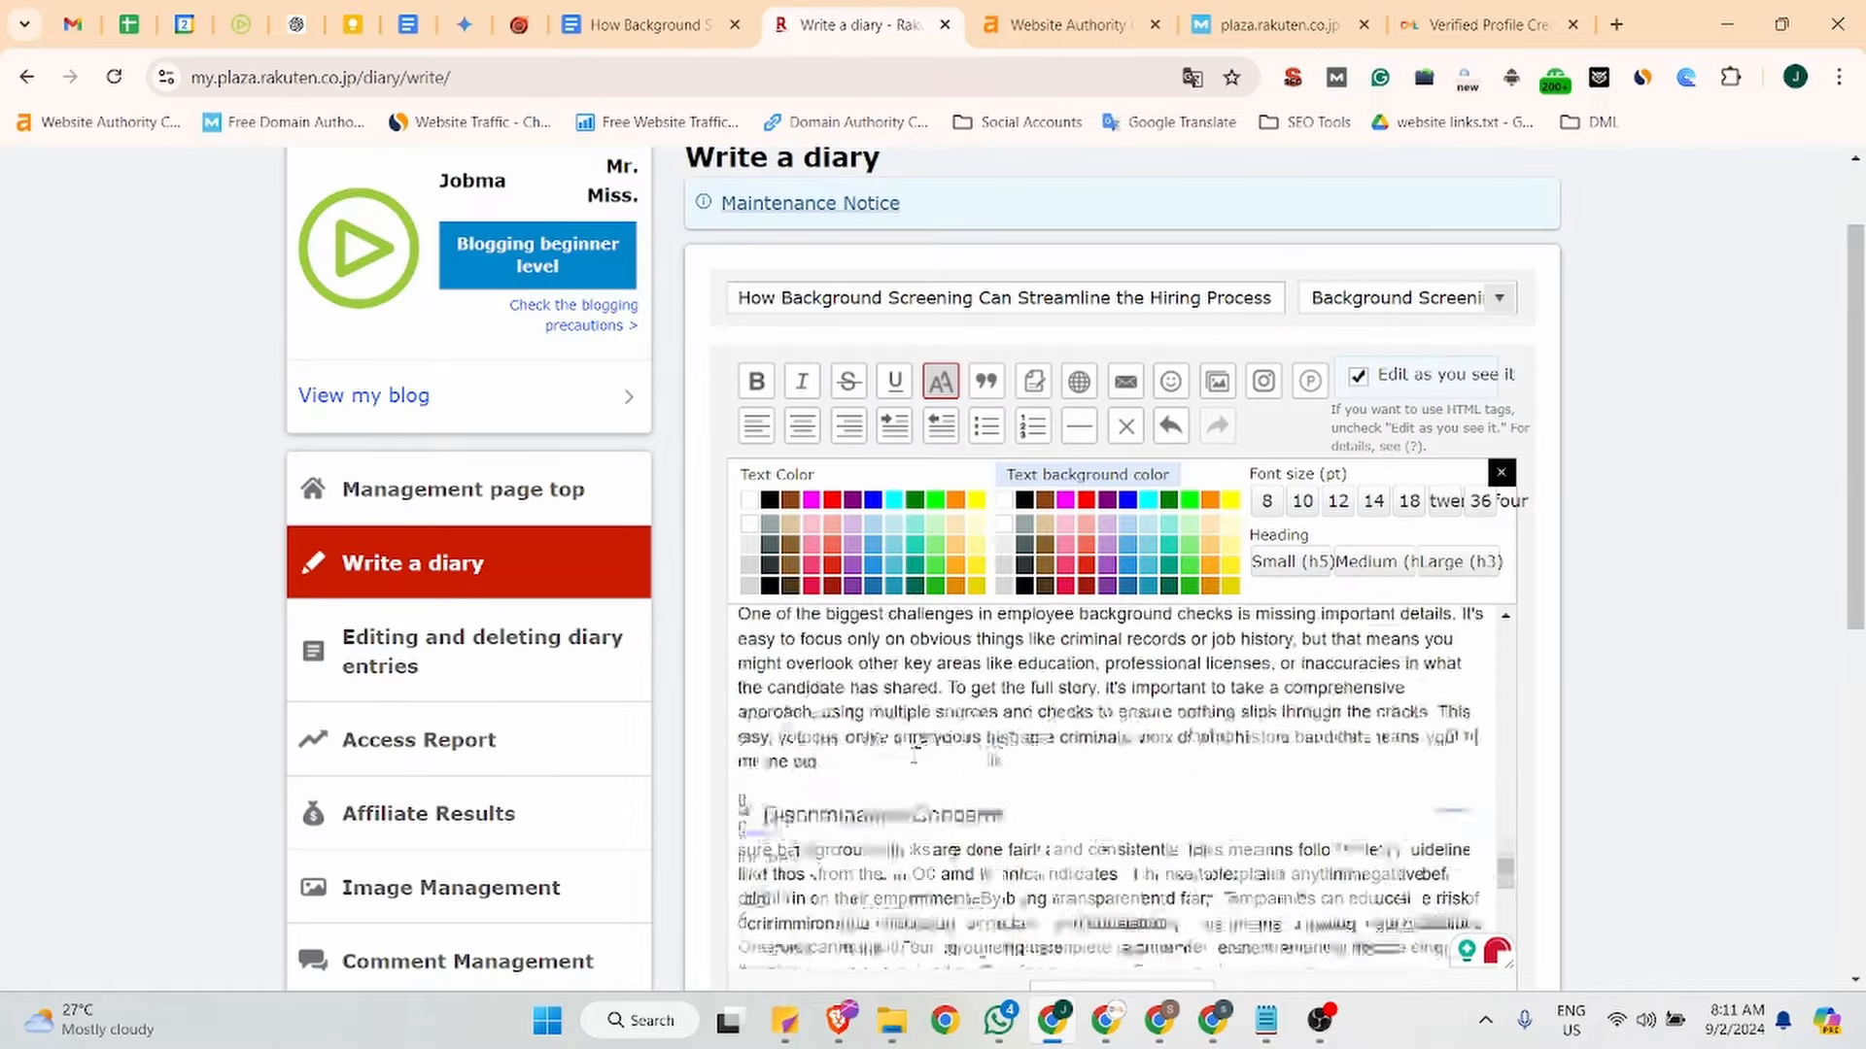
scroll(911, 758, "up", 10)
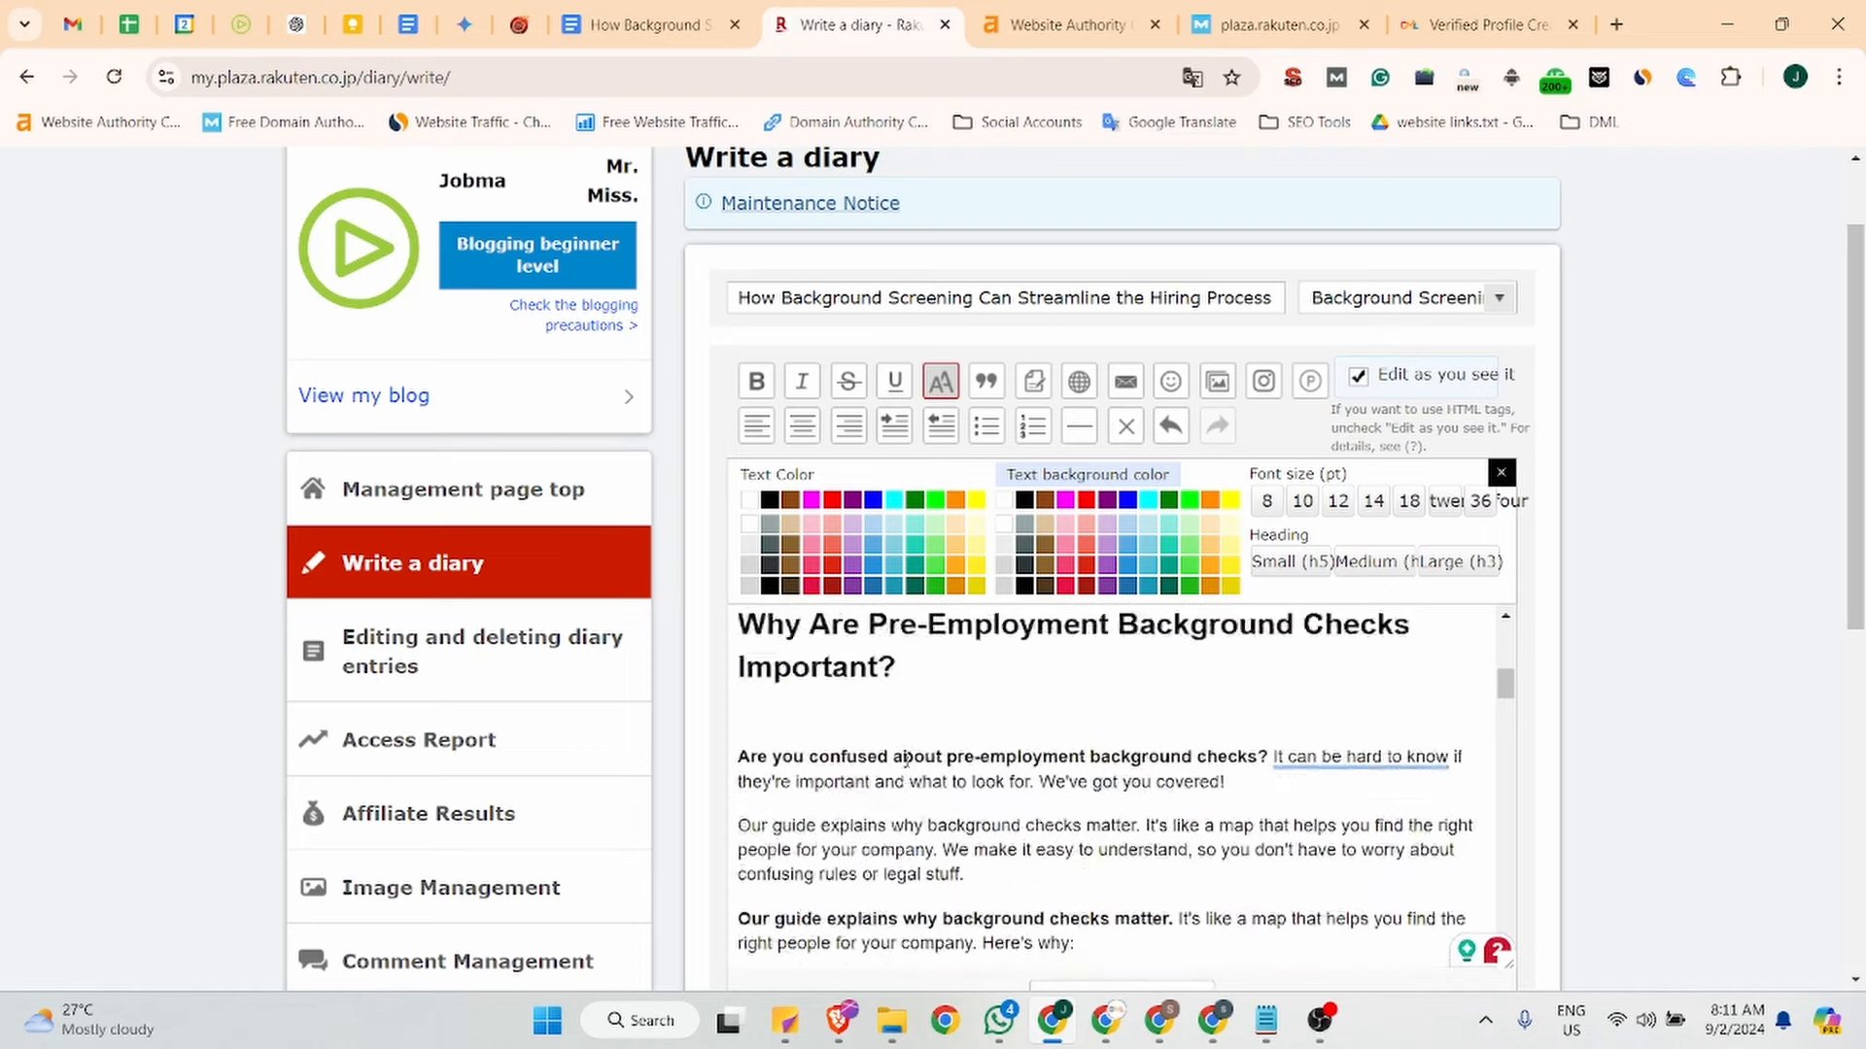
scroll(904, 761, "down", 4)
scroll(904, 760, "up", 5)
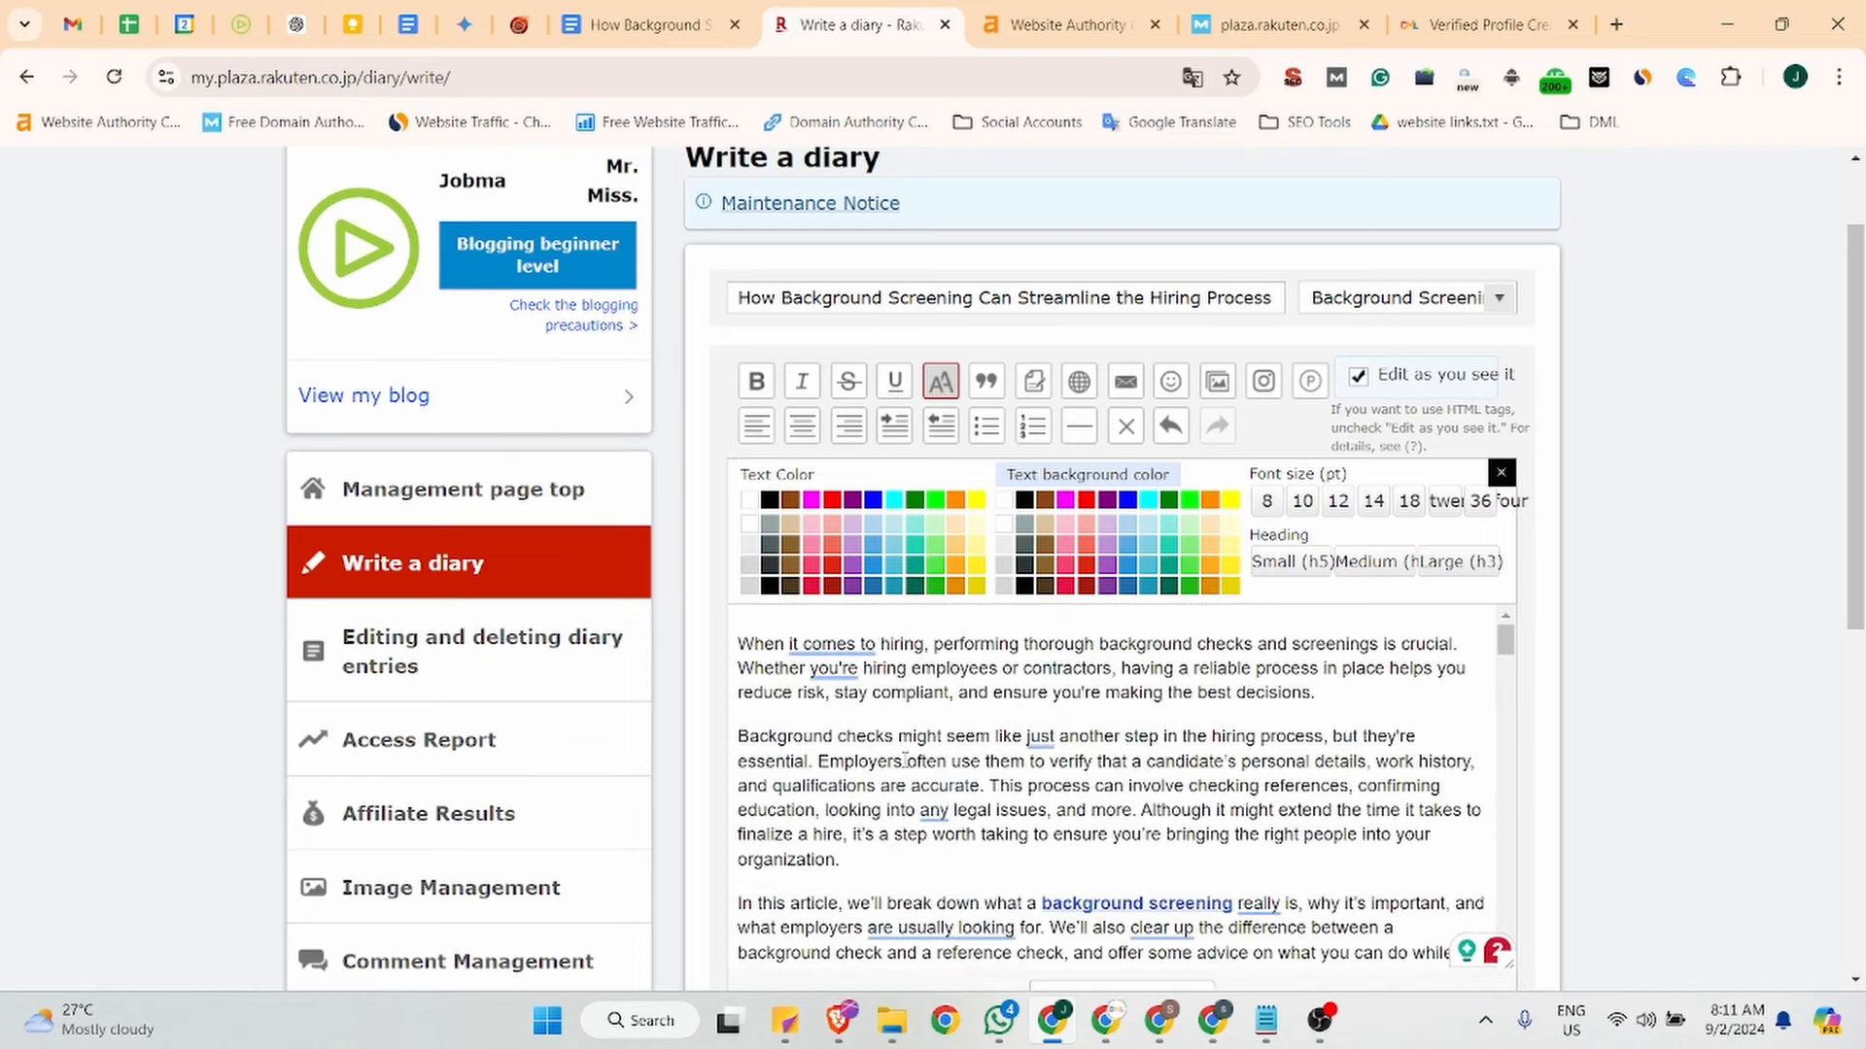
scroll(903, 761, "down", 5)
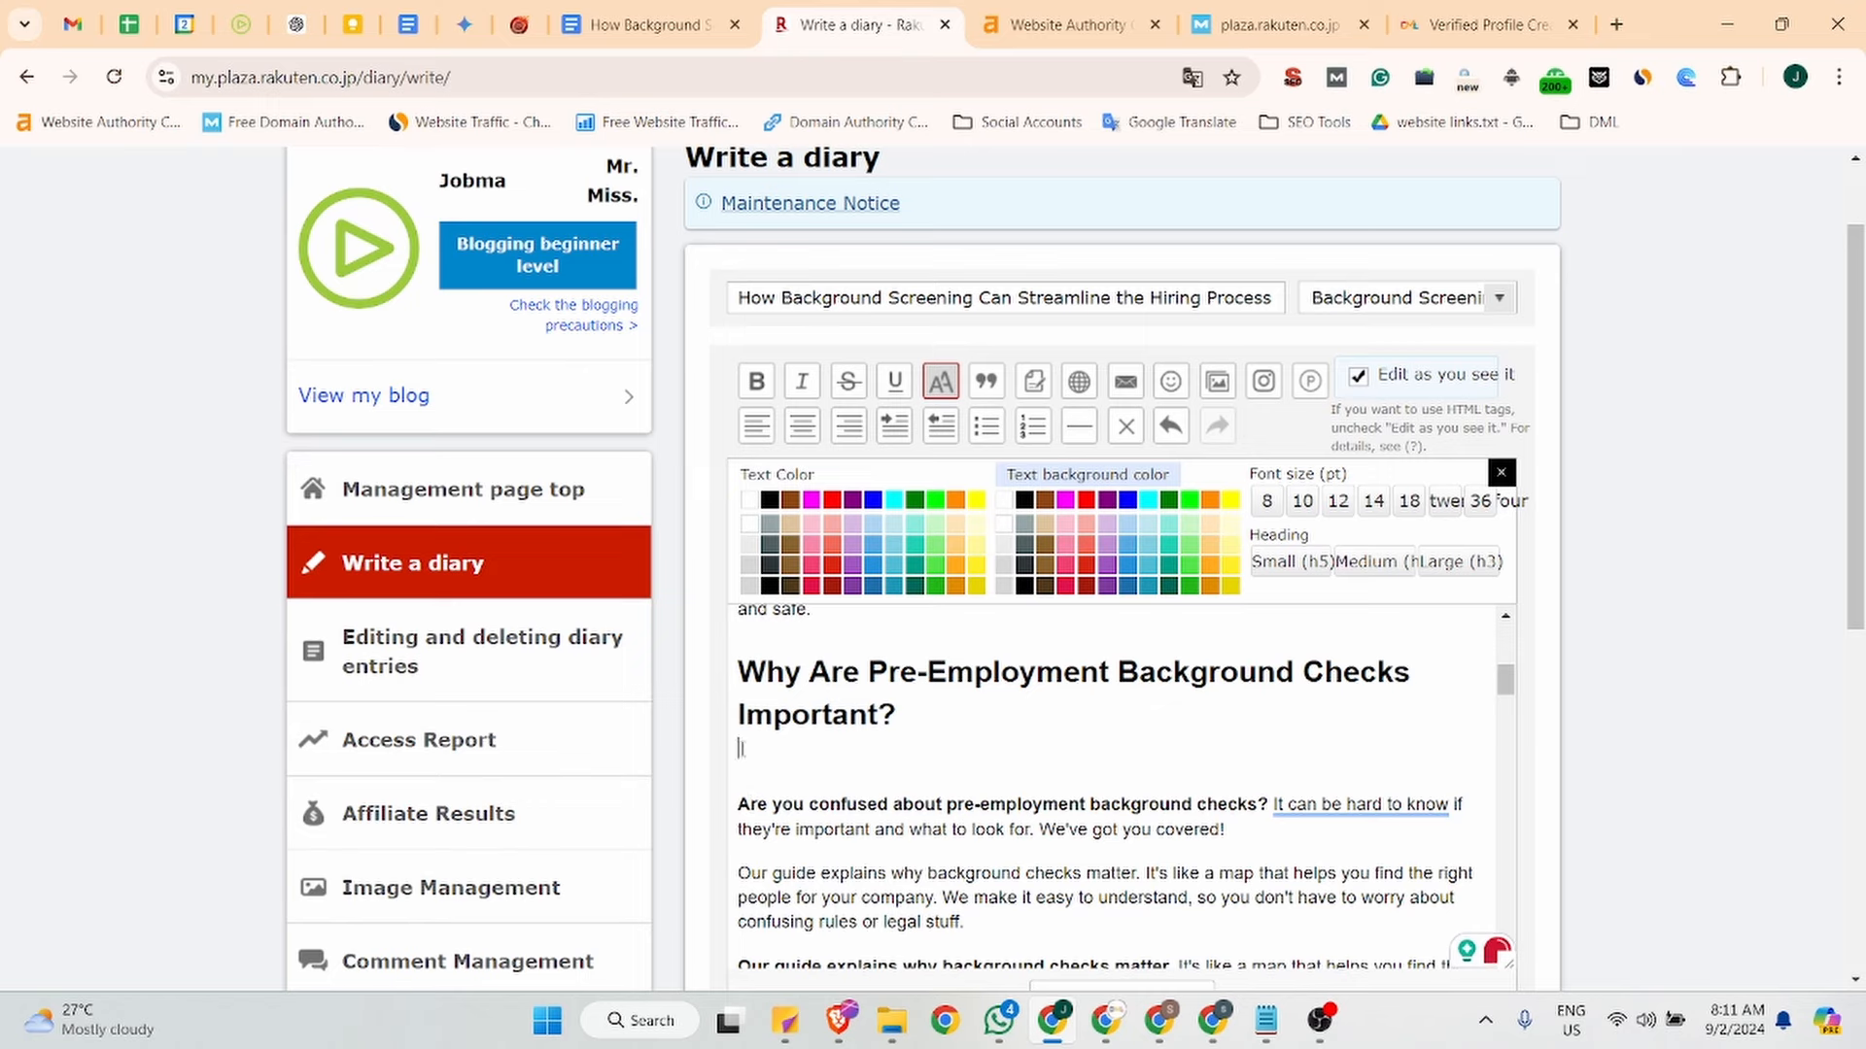
key("BackSpace")
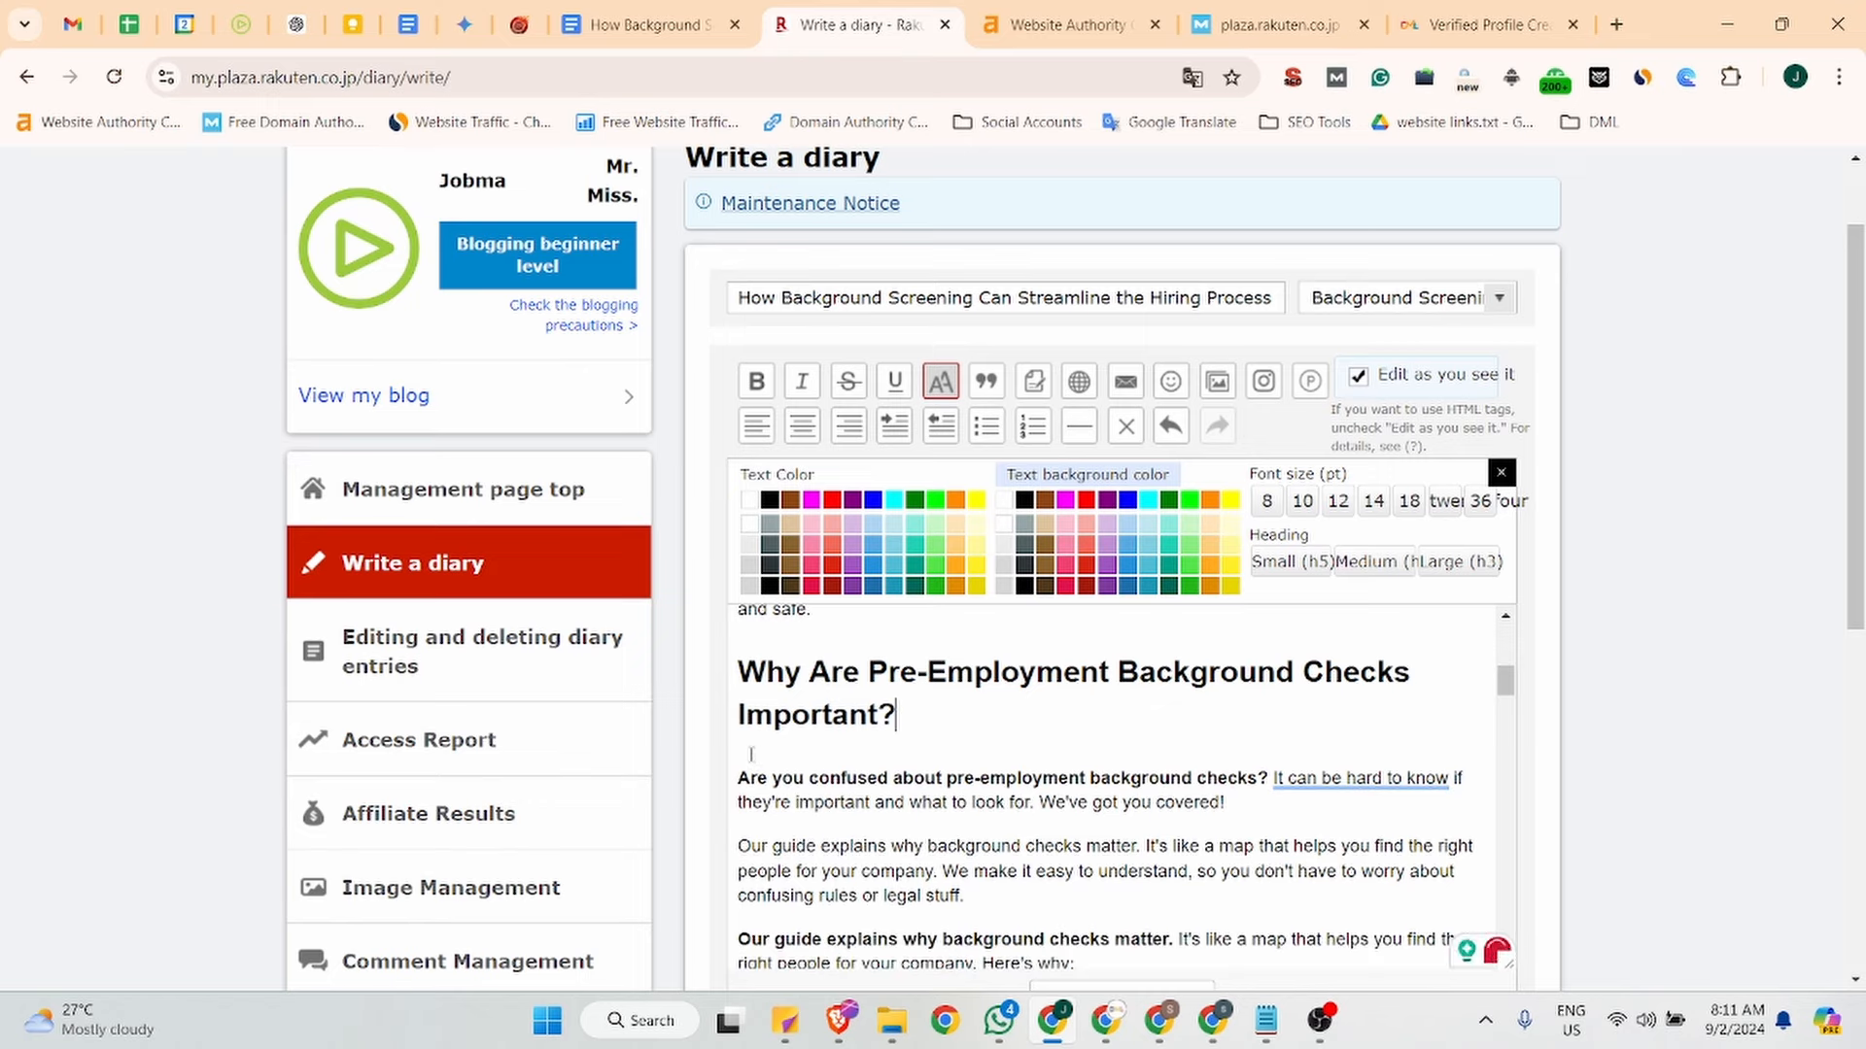
Close the text formatting options and delete the empty line above the "Common Challenges and Misconceptions" heading.
scroll(1159, 771, "down", 10)
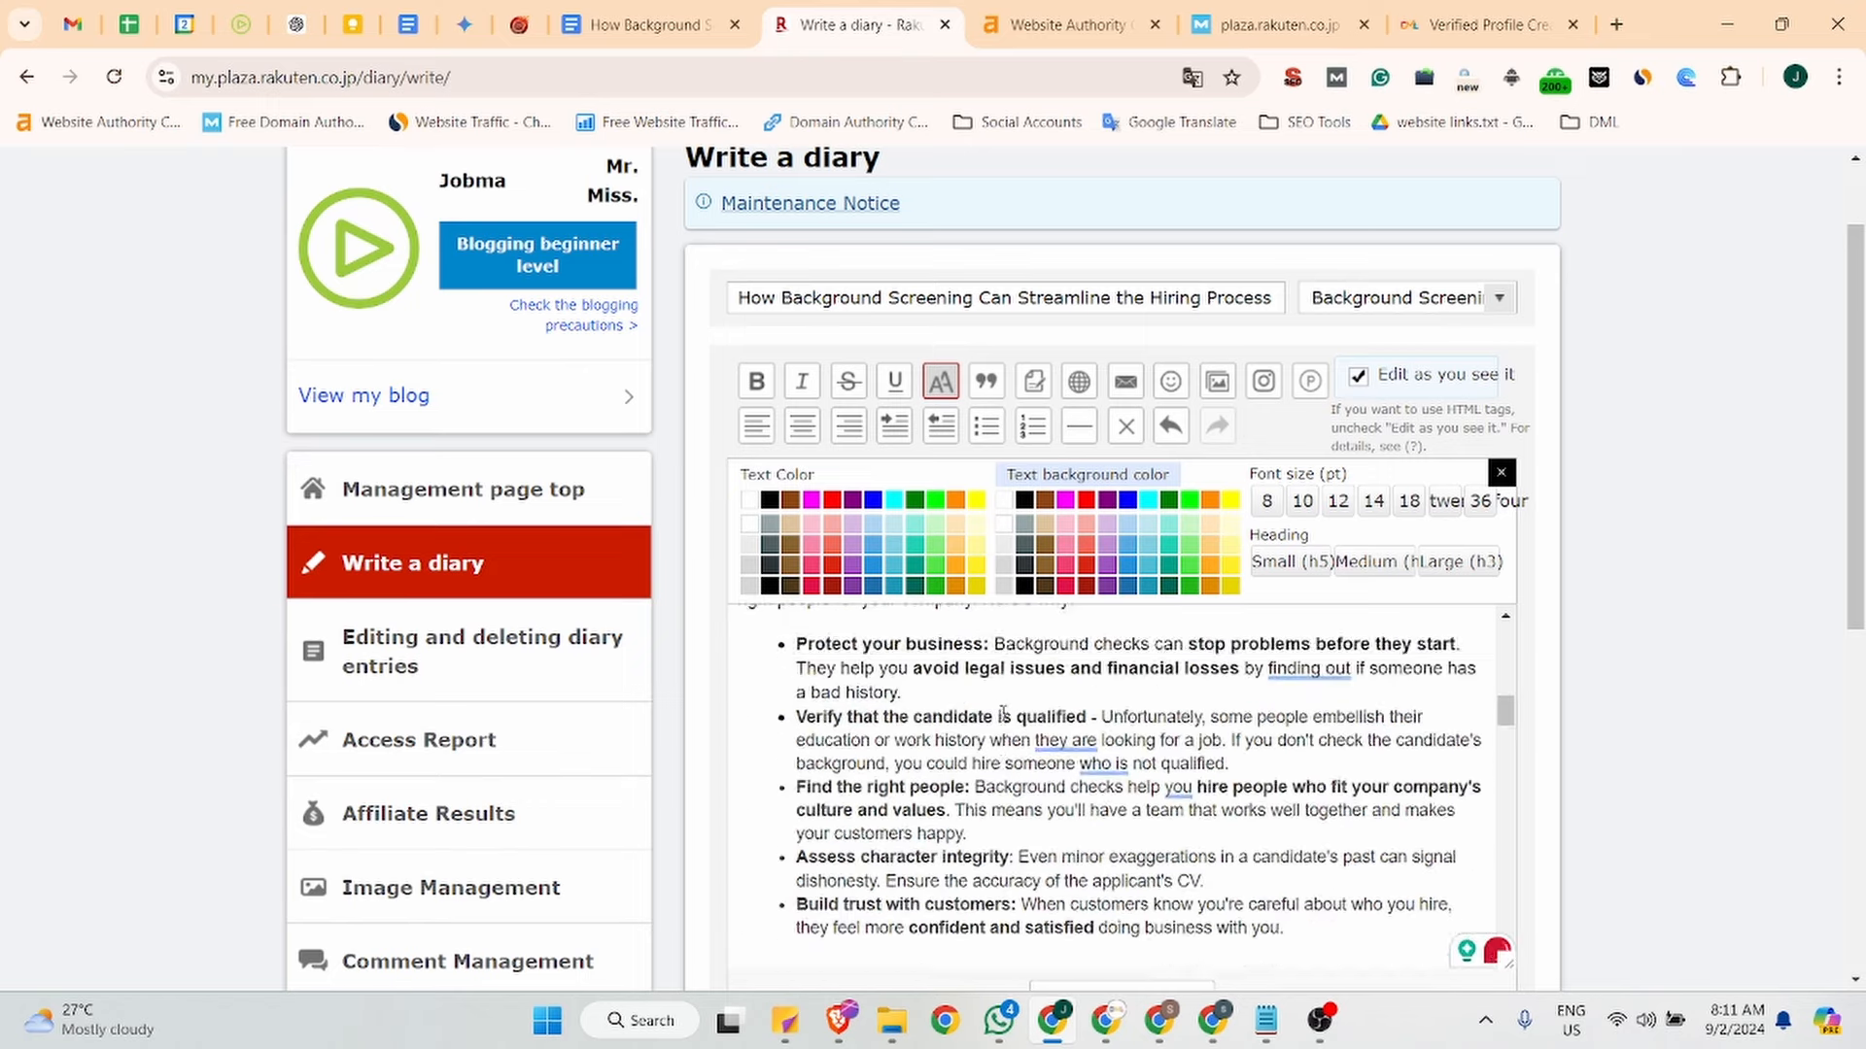
scroll(975, 689, "down", 10)
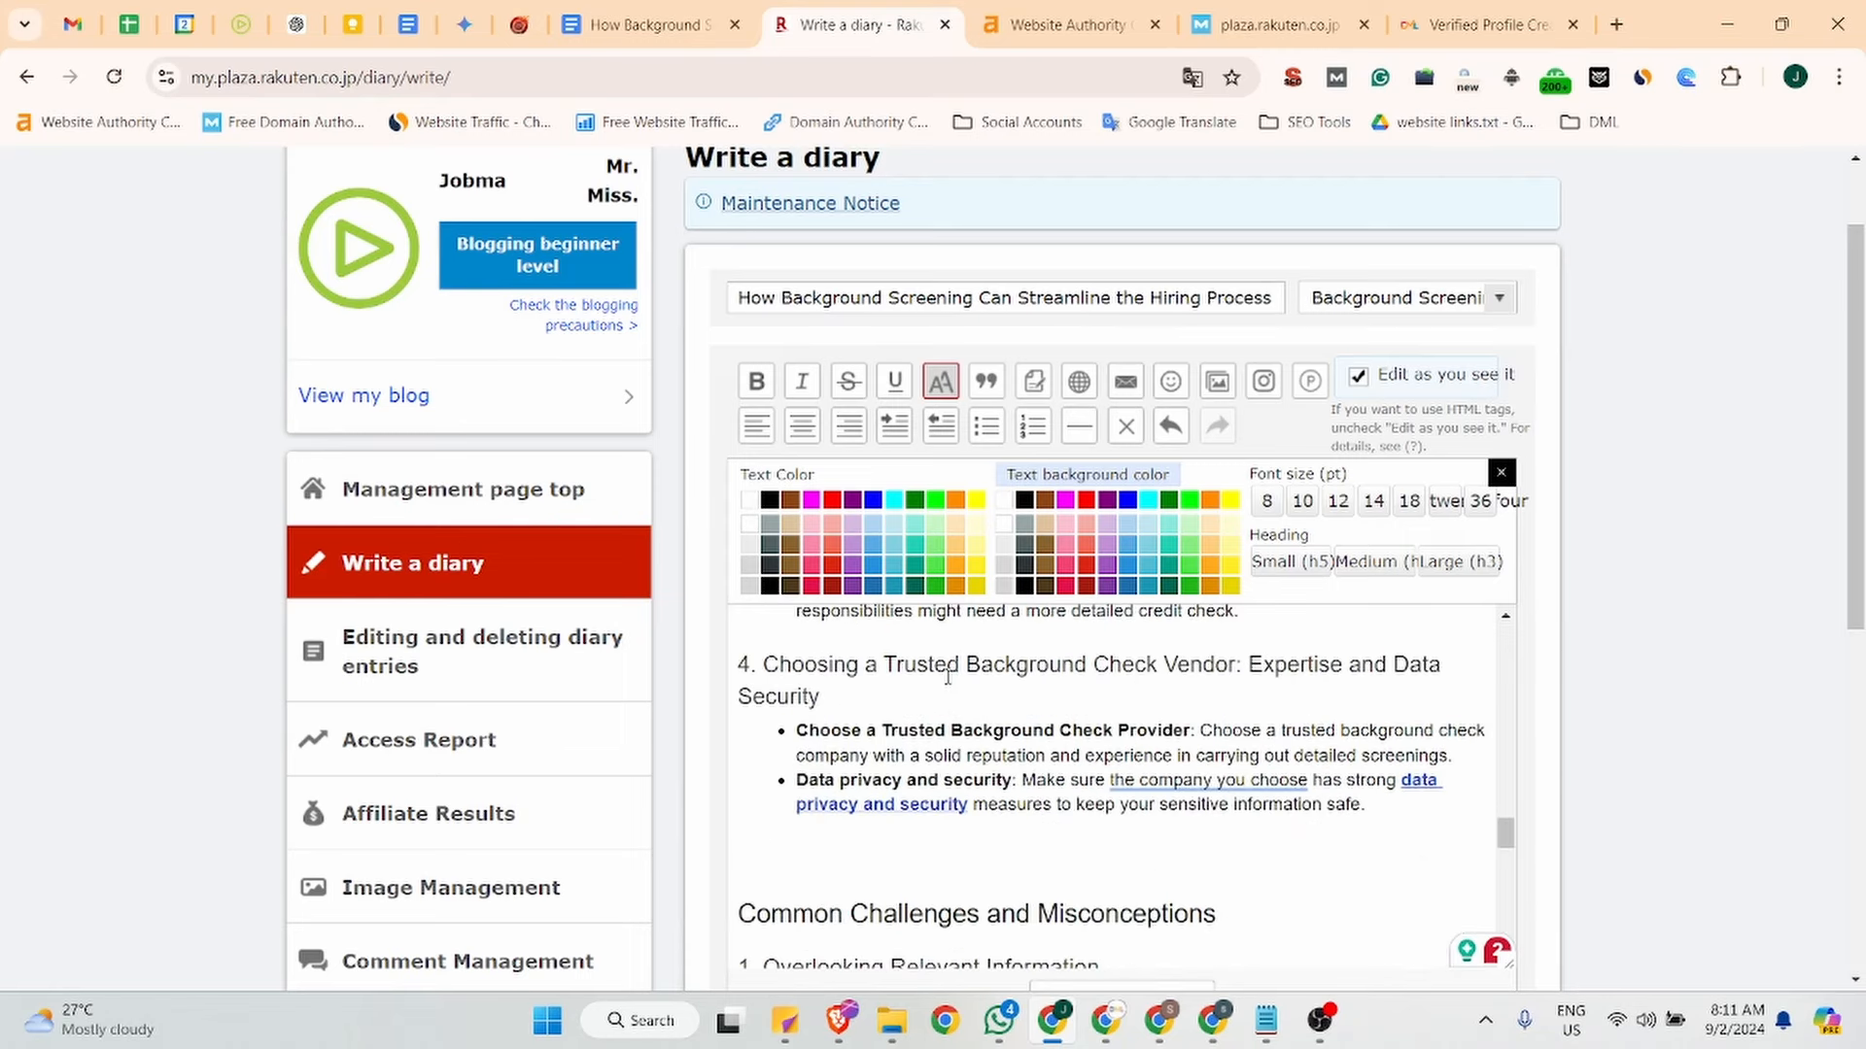
triple_click(825, 694)
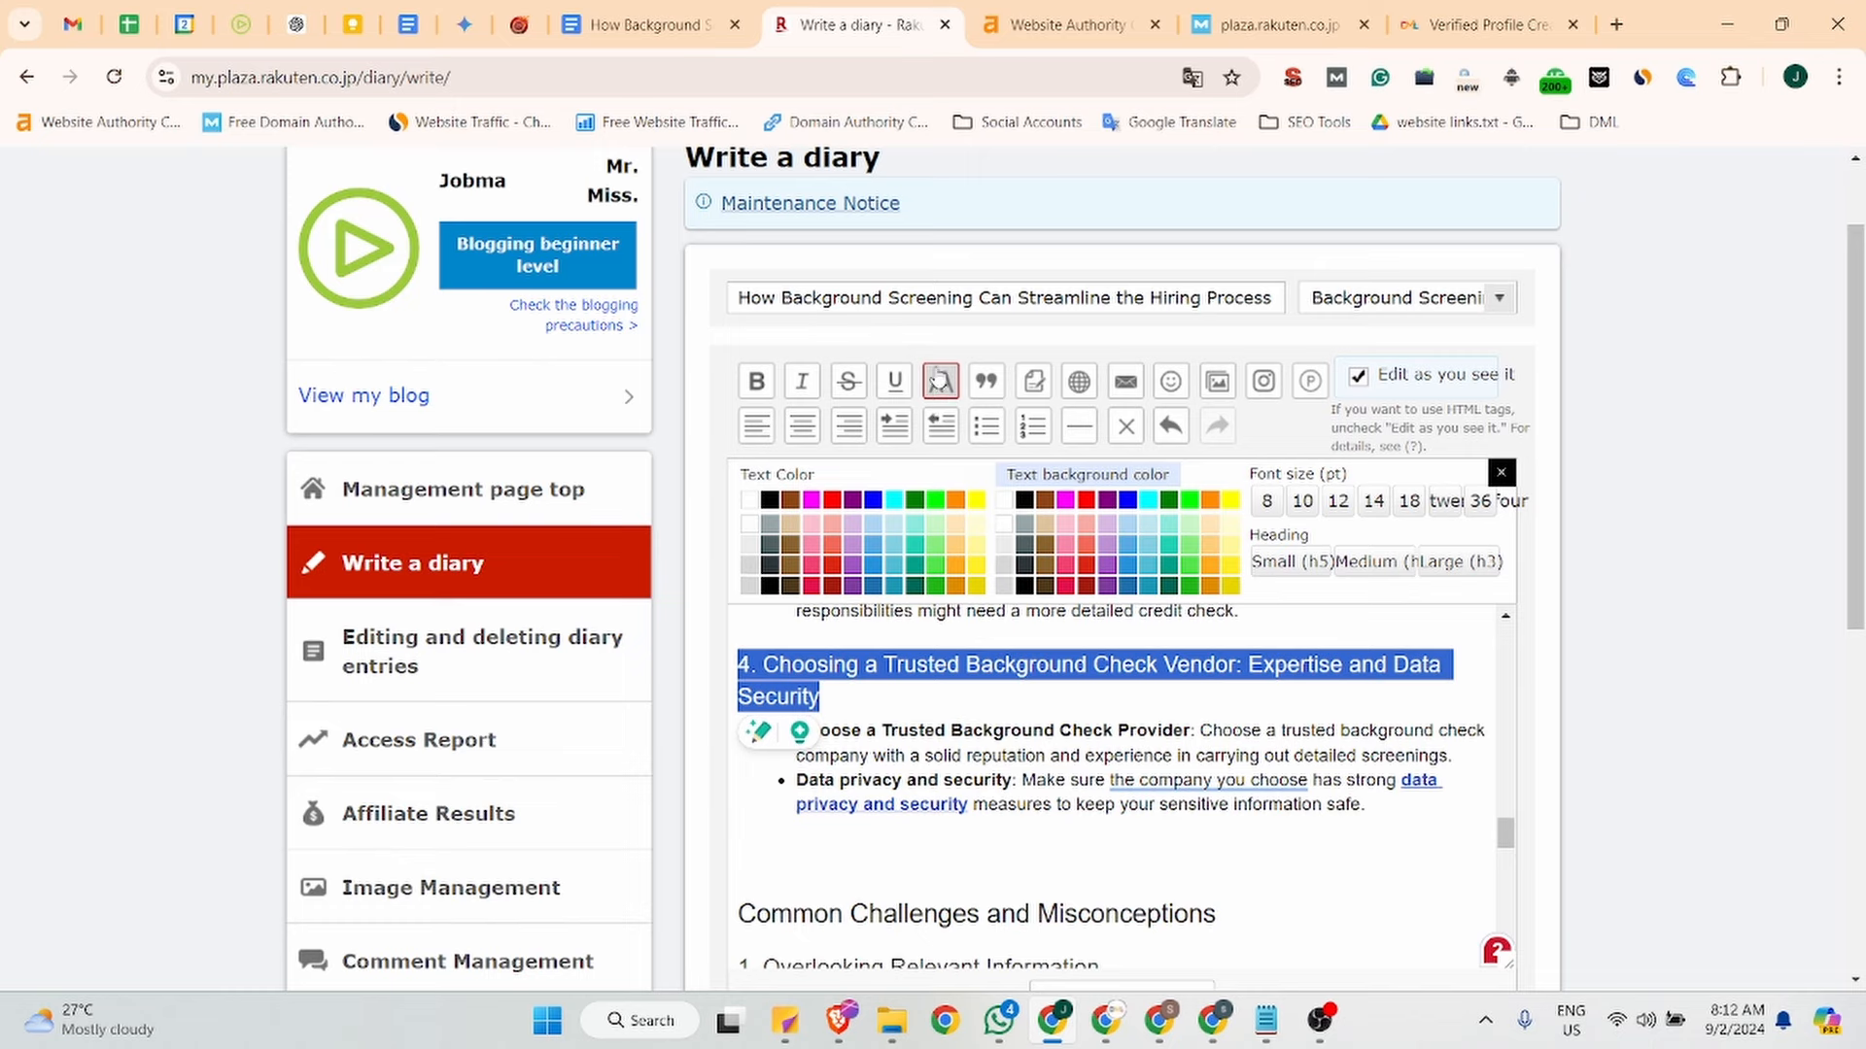
left_click(941, 381)
left_click(773, 720)
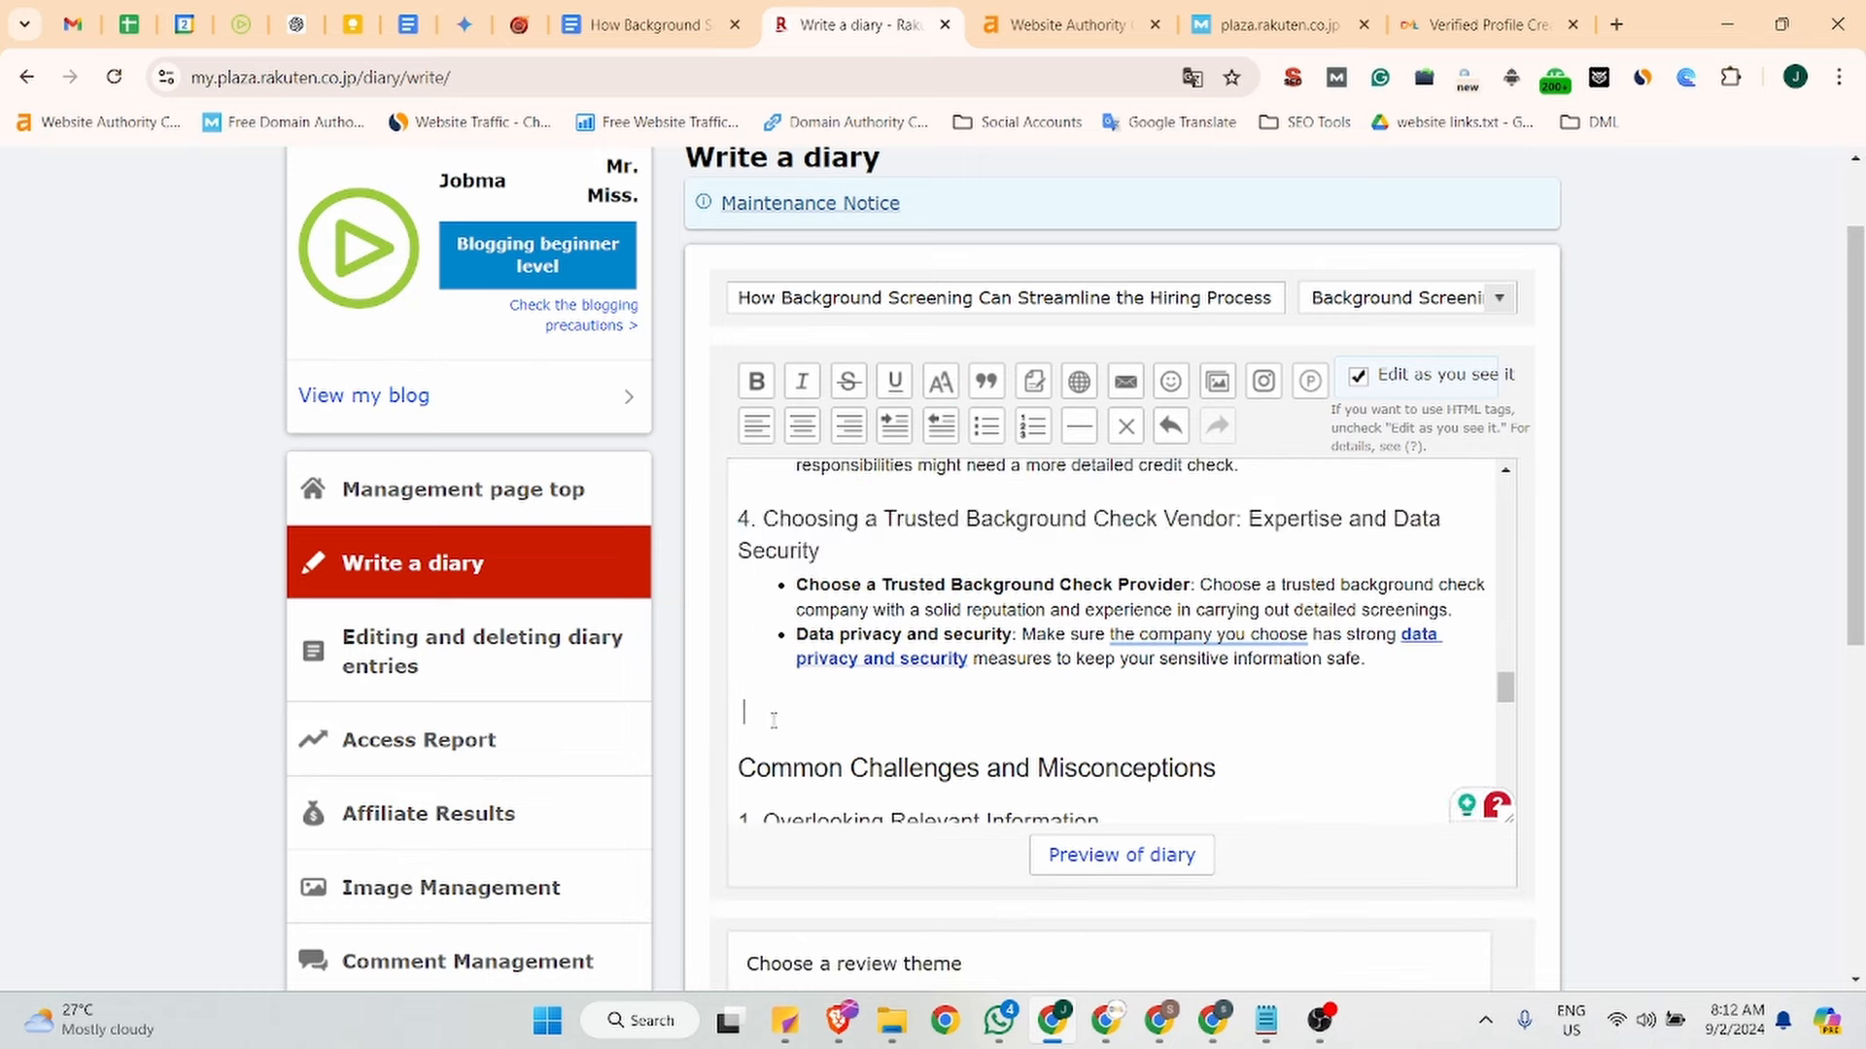
key("BackSpace")
Accept the spelling suggestion that adds the missing space between "screening." and "Ultimately" in the closing paragraph.
scroll(856, 622, "down", 7)
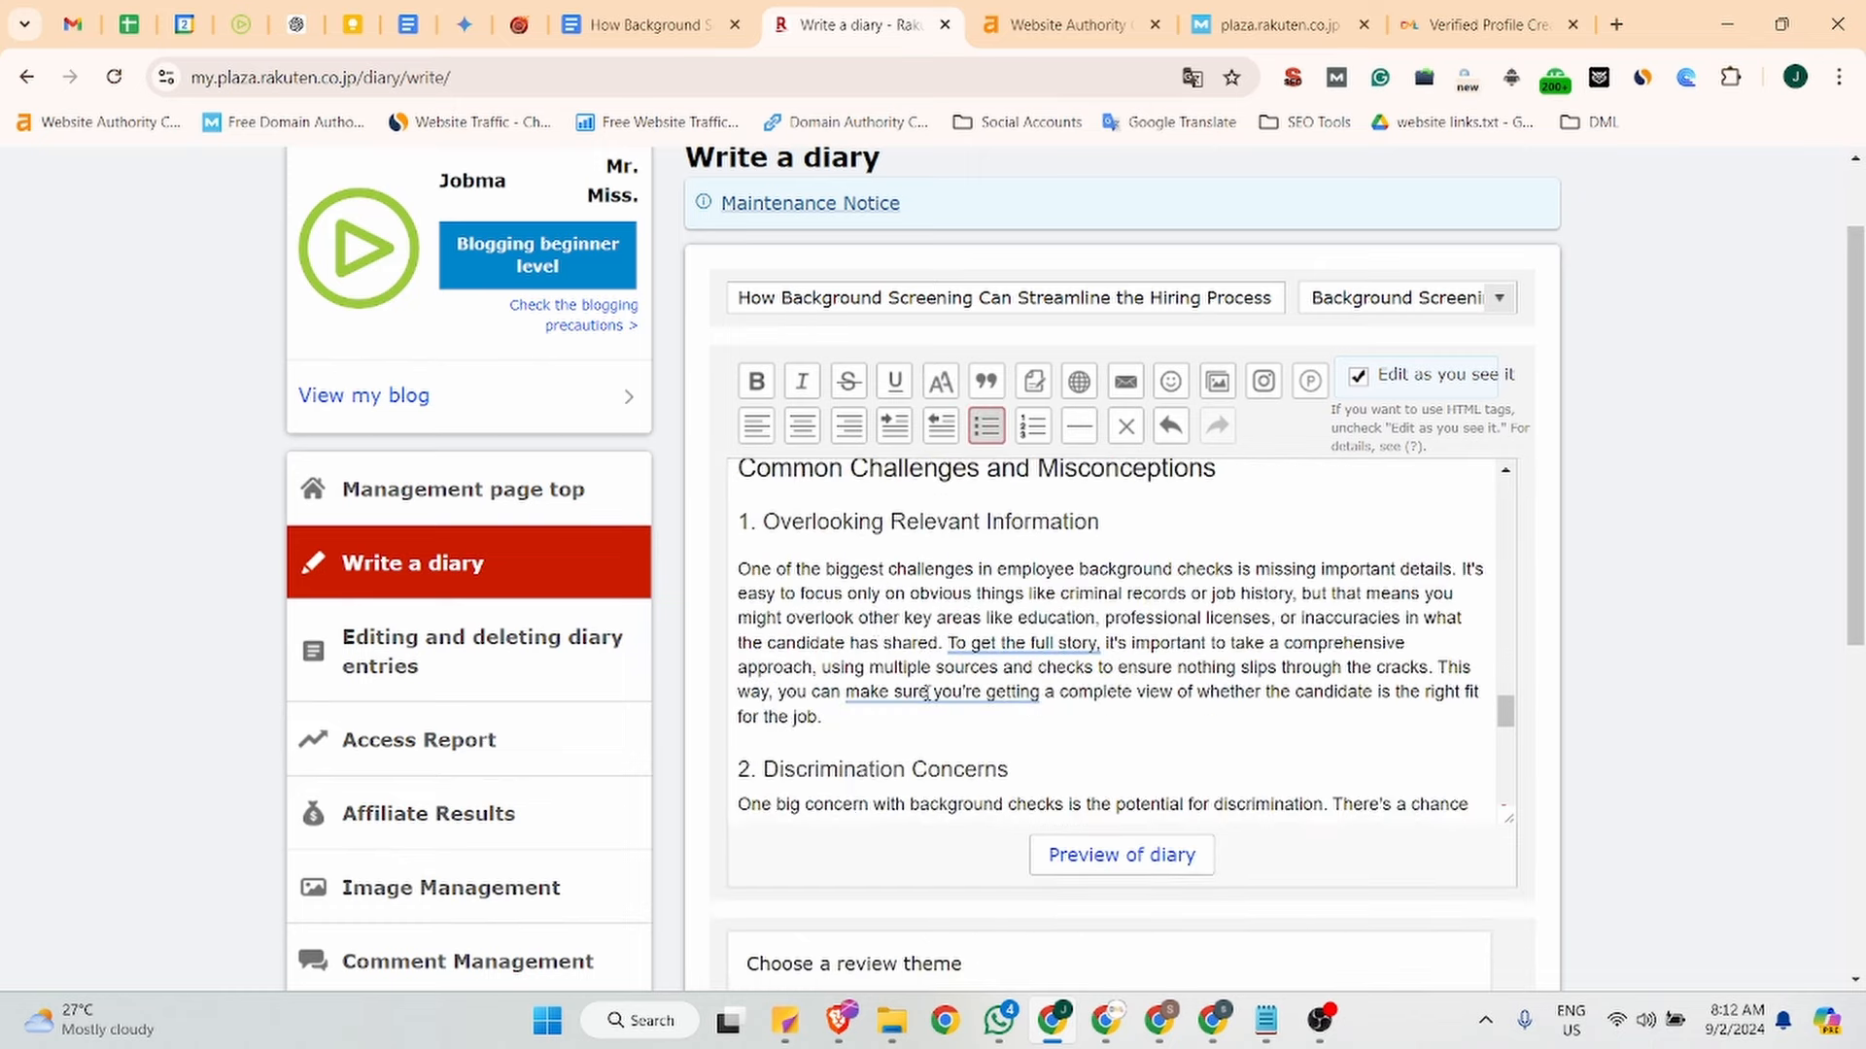
scroll(856, 622, "down", 4)
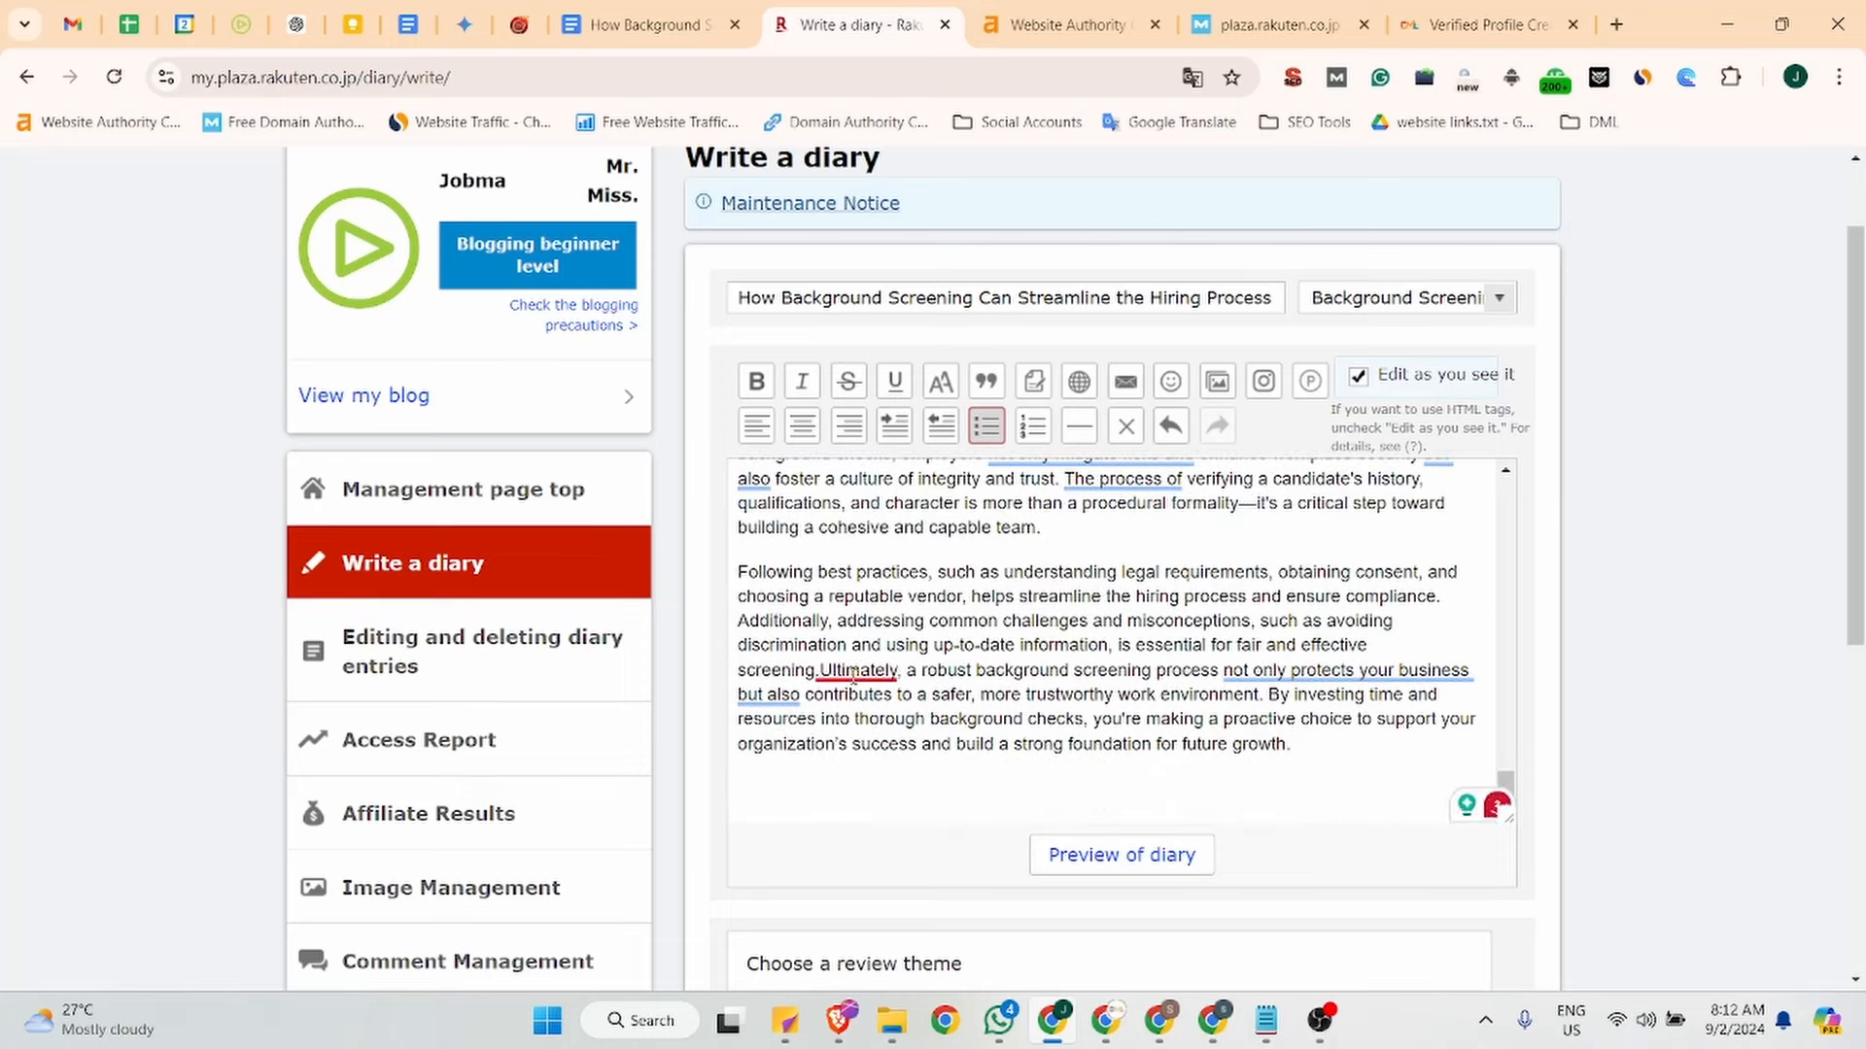
left_click(853, 677)
left_click(879, 716)
scroll(1133, 610, "up", 15)
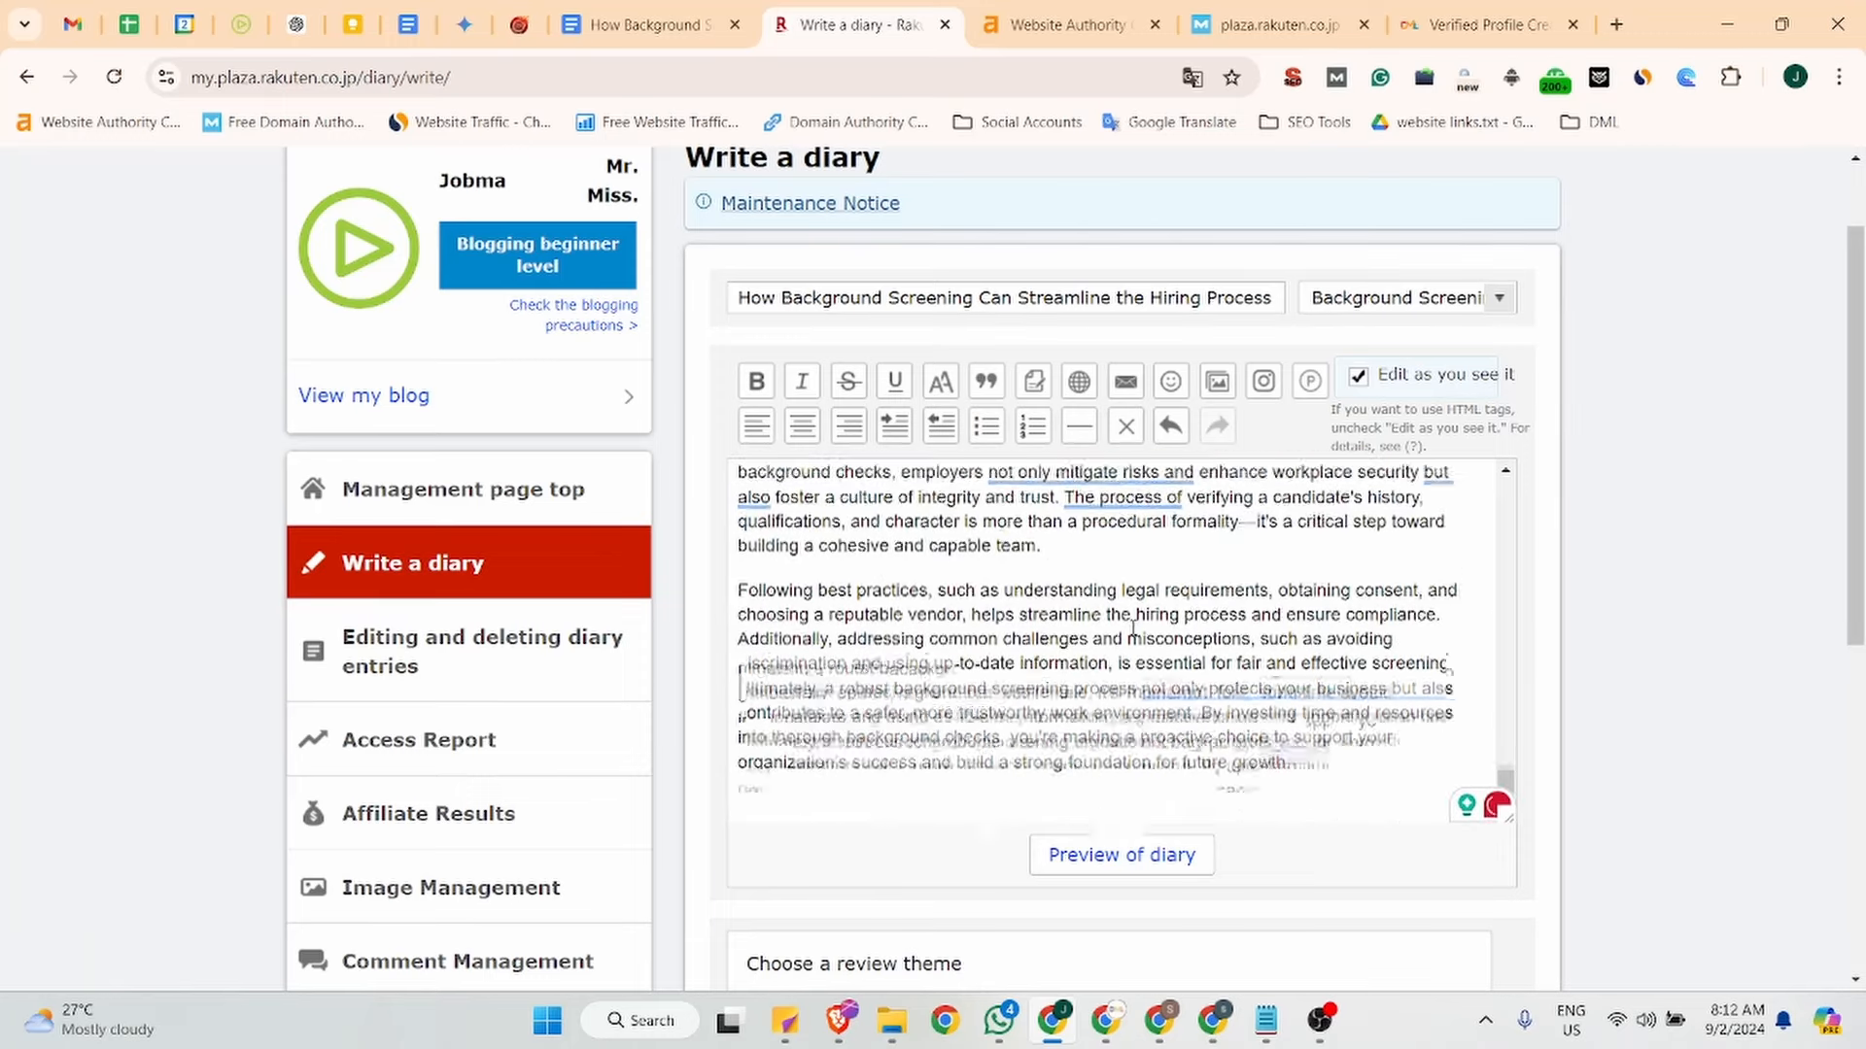
scroll(1127, 599, "up", 2)
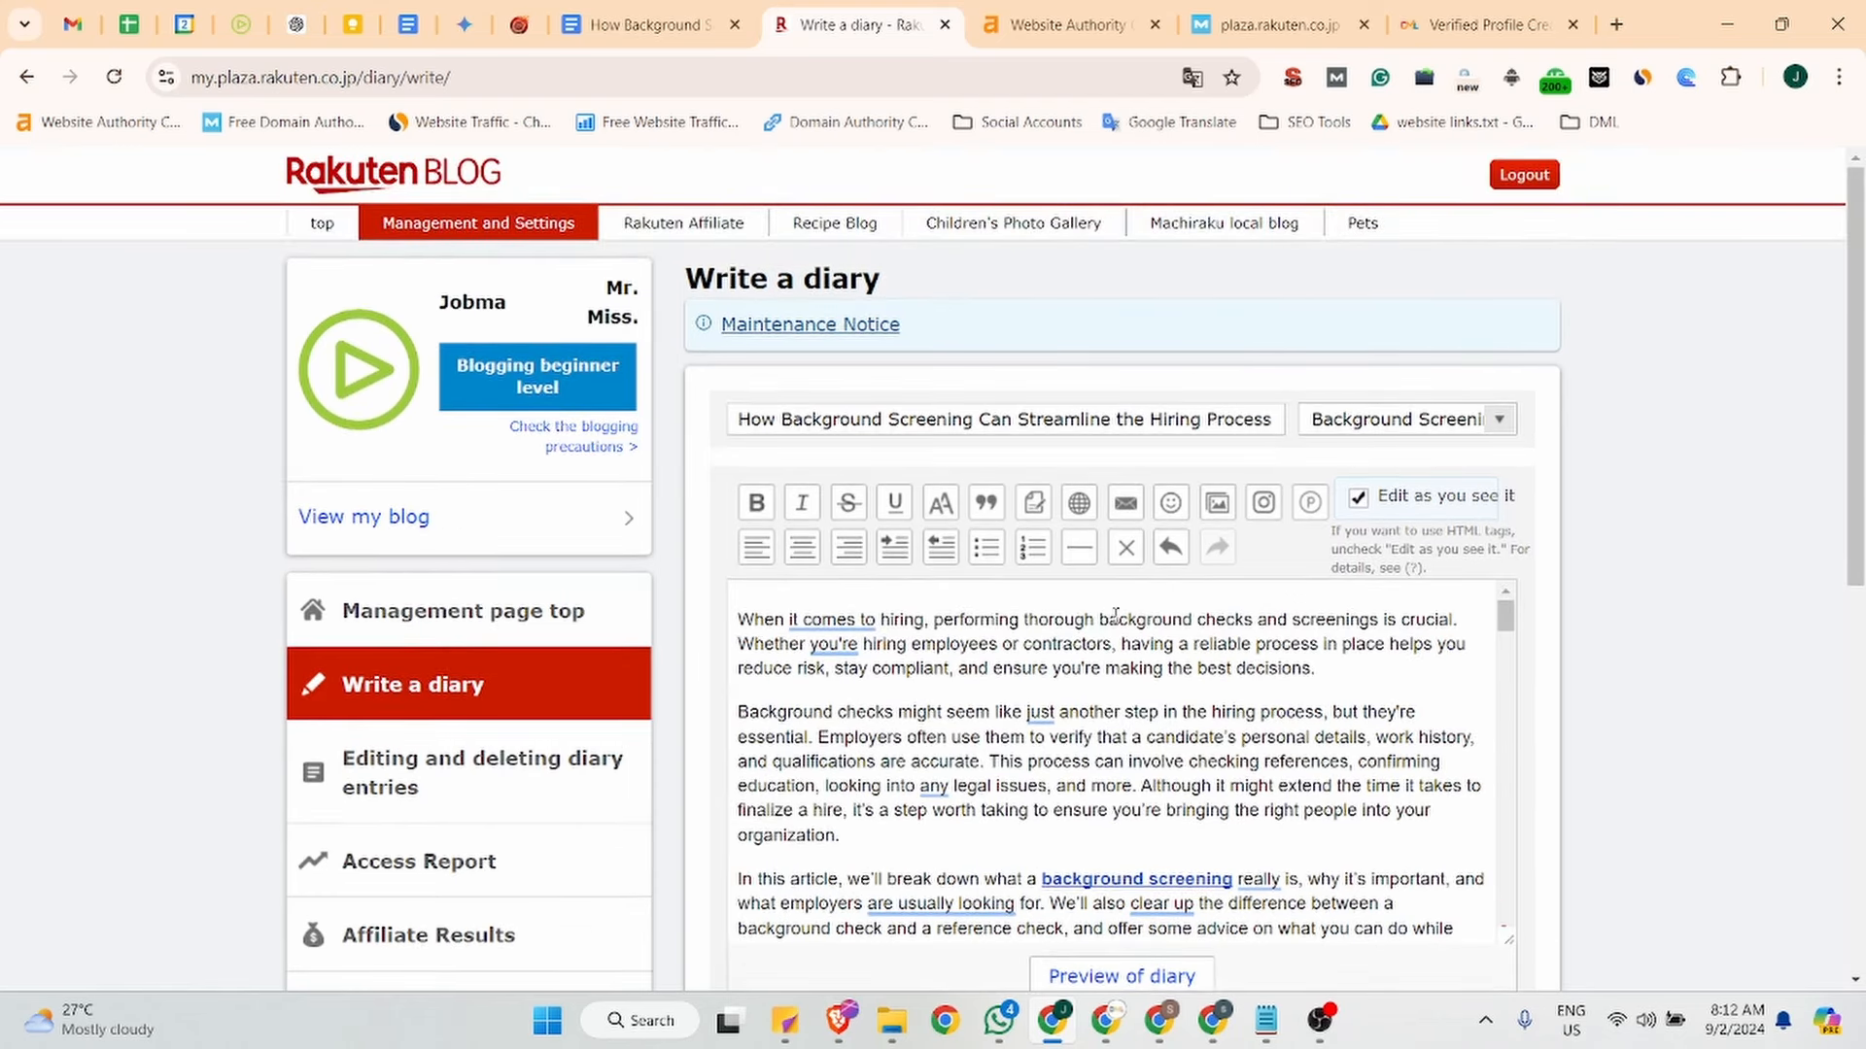
left_click_drag(1099, 619, 1245, 622)
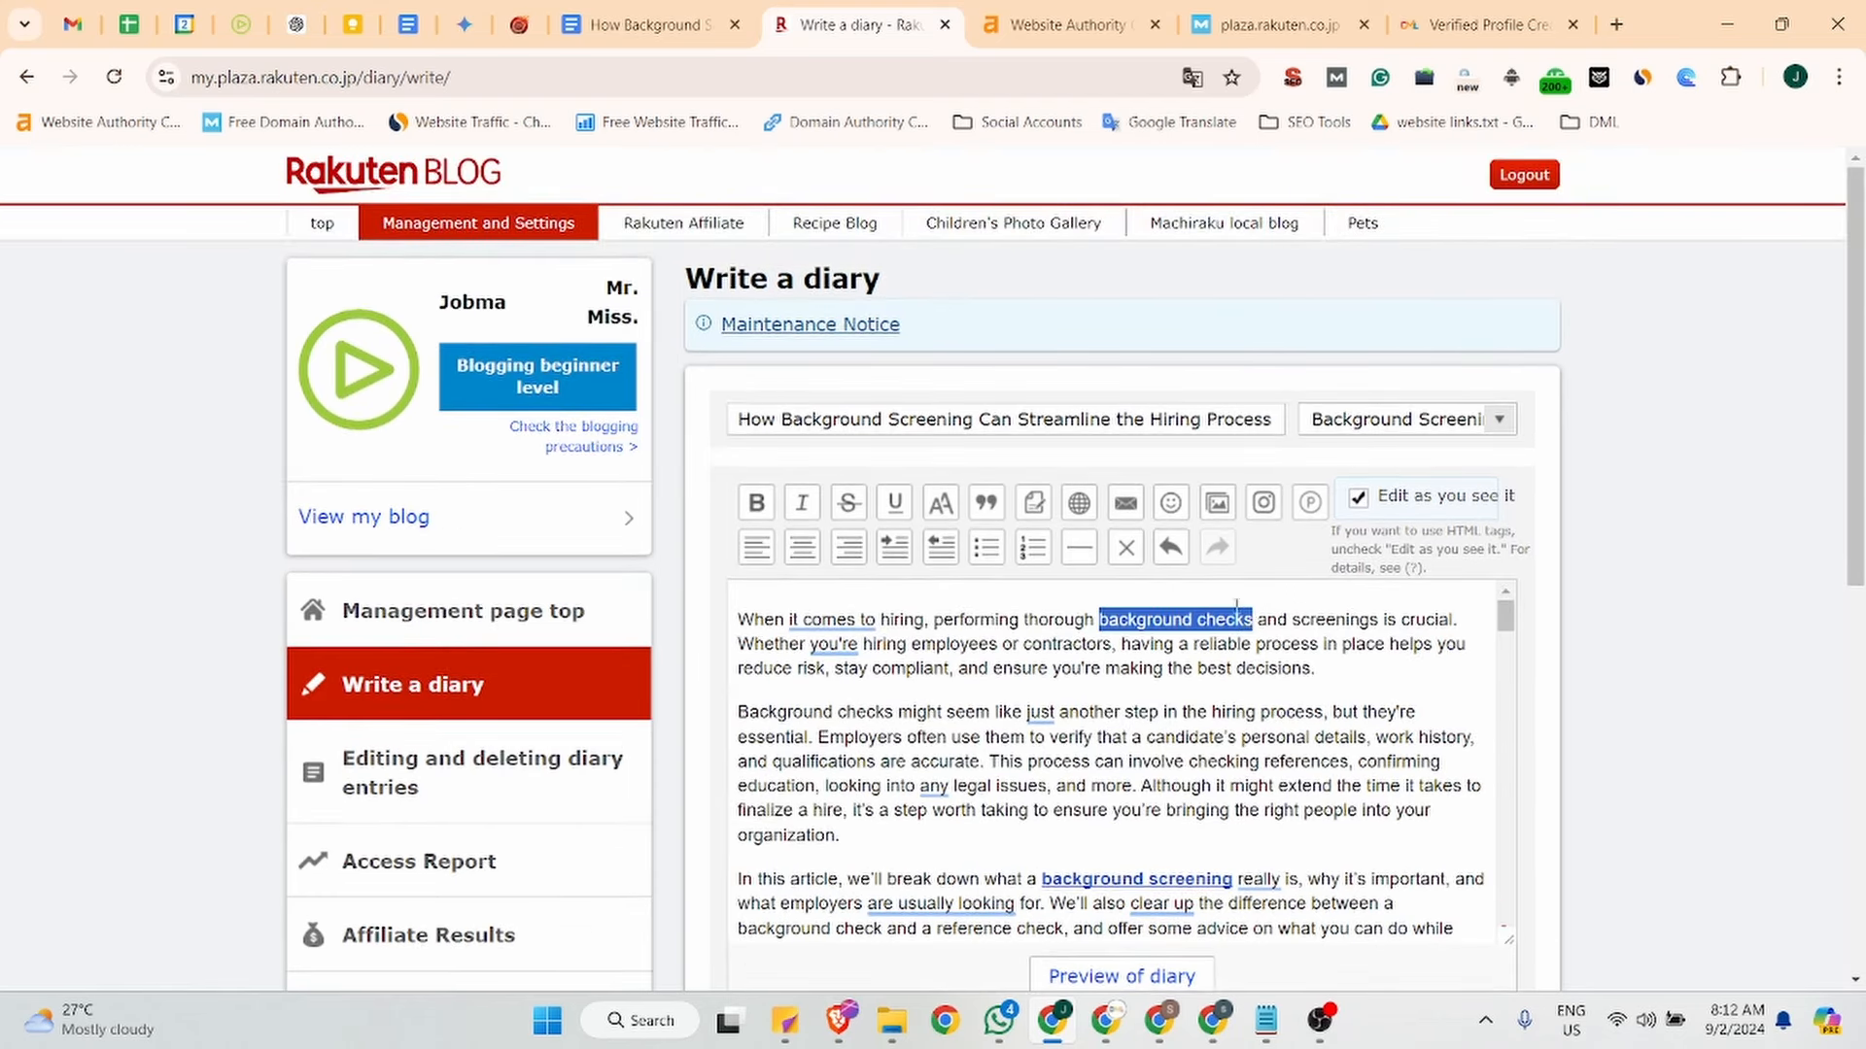
left_click(1079, 503)
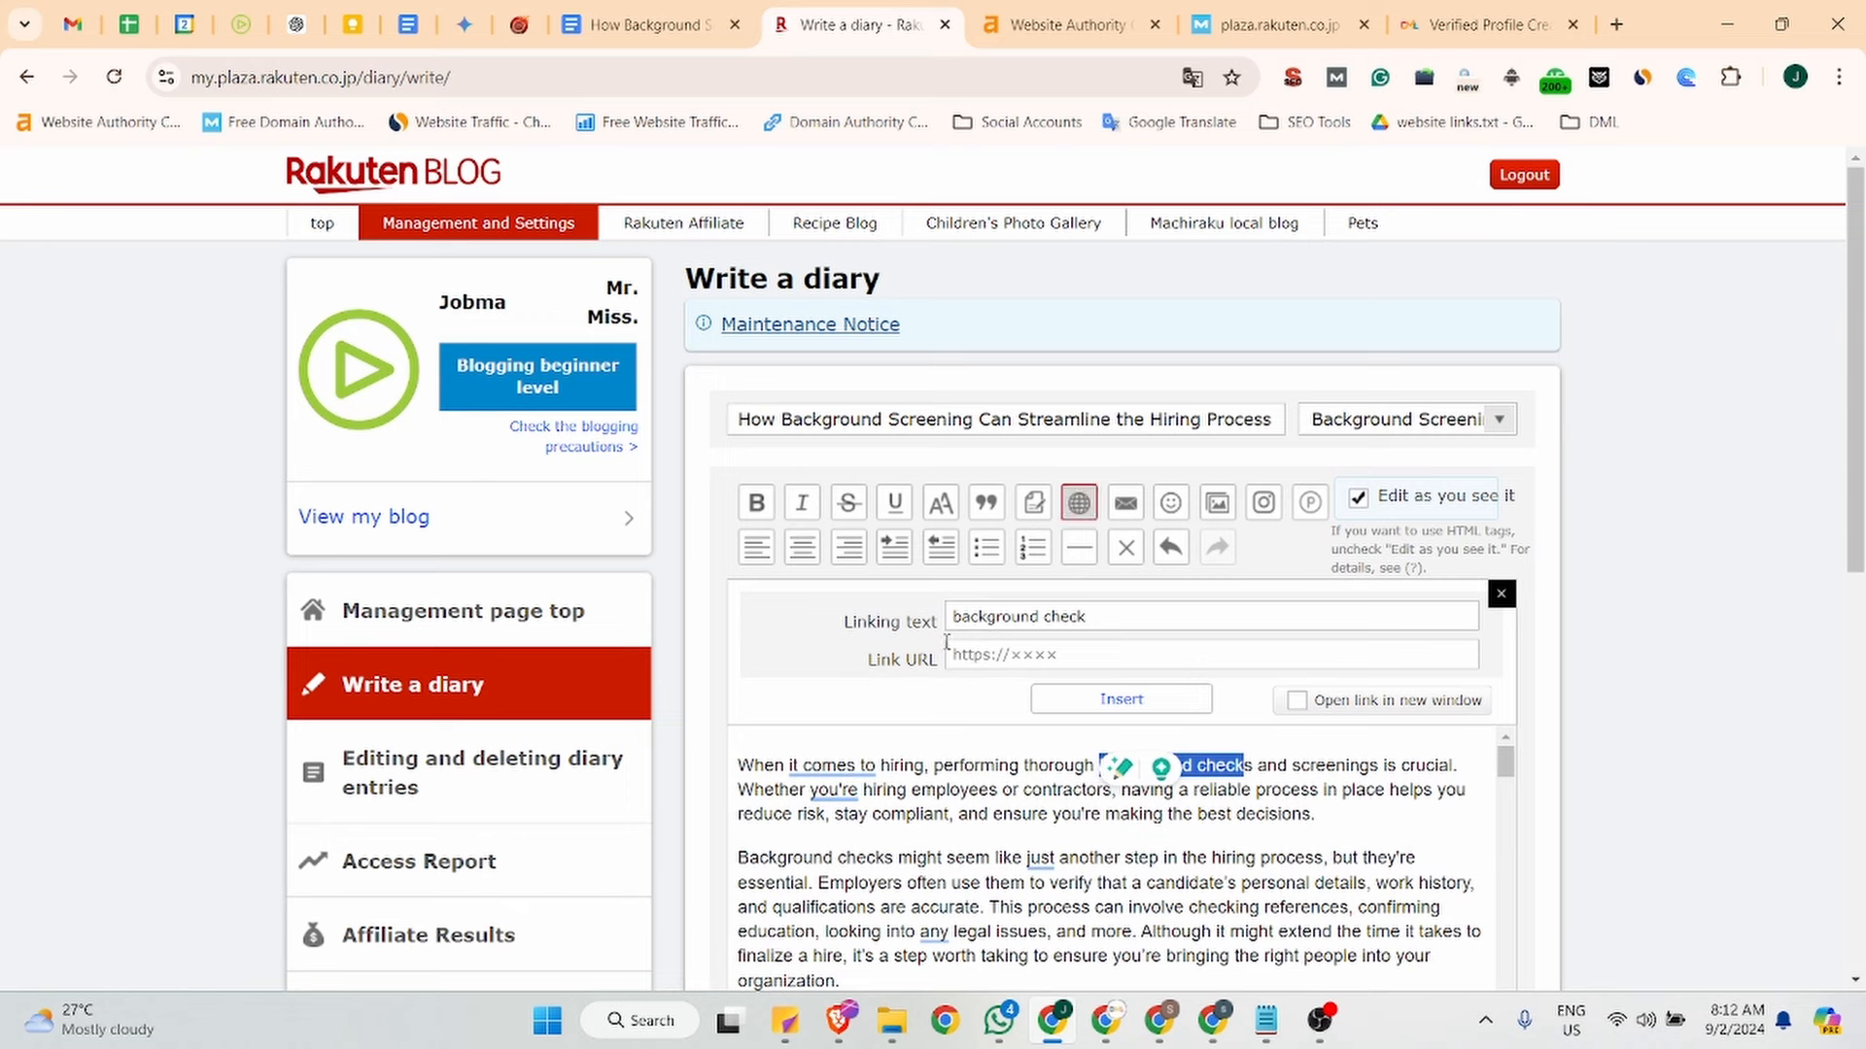
left_click(1008, 656)
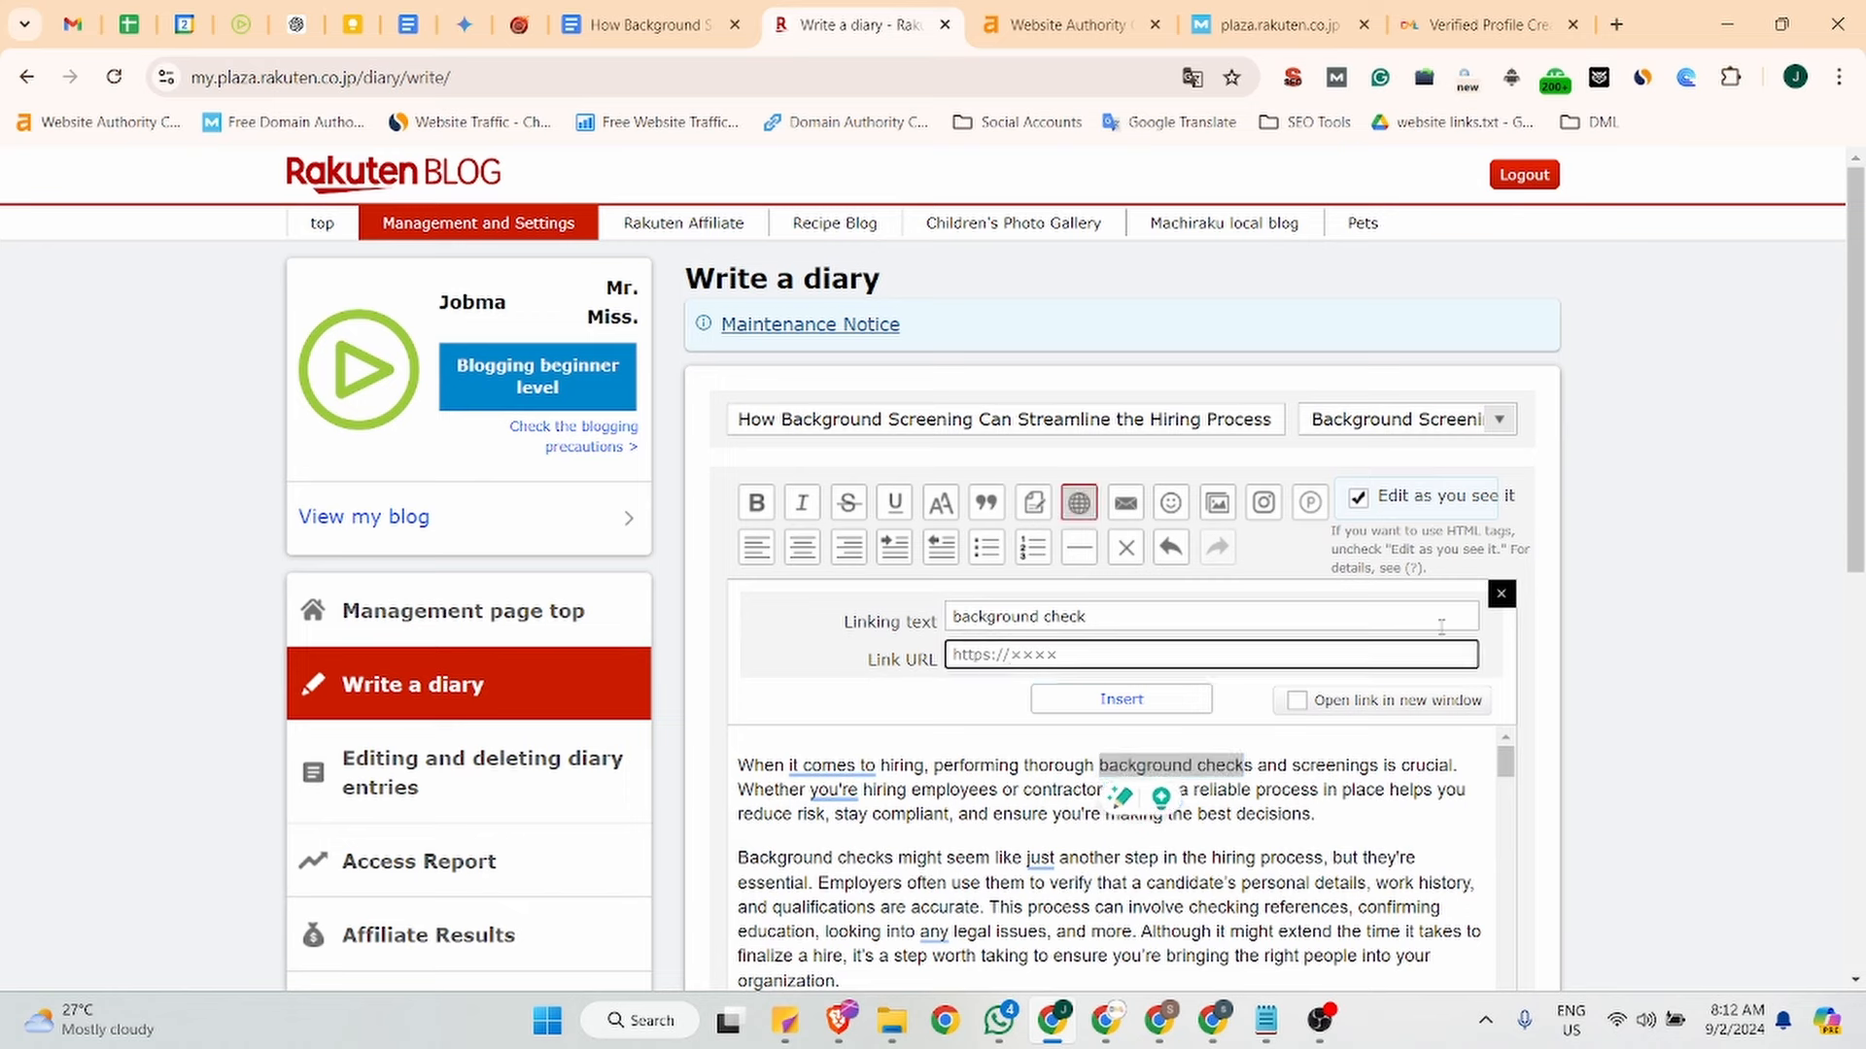
left_click(1501, 593)
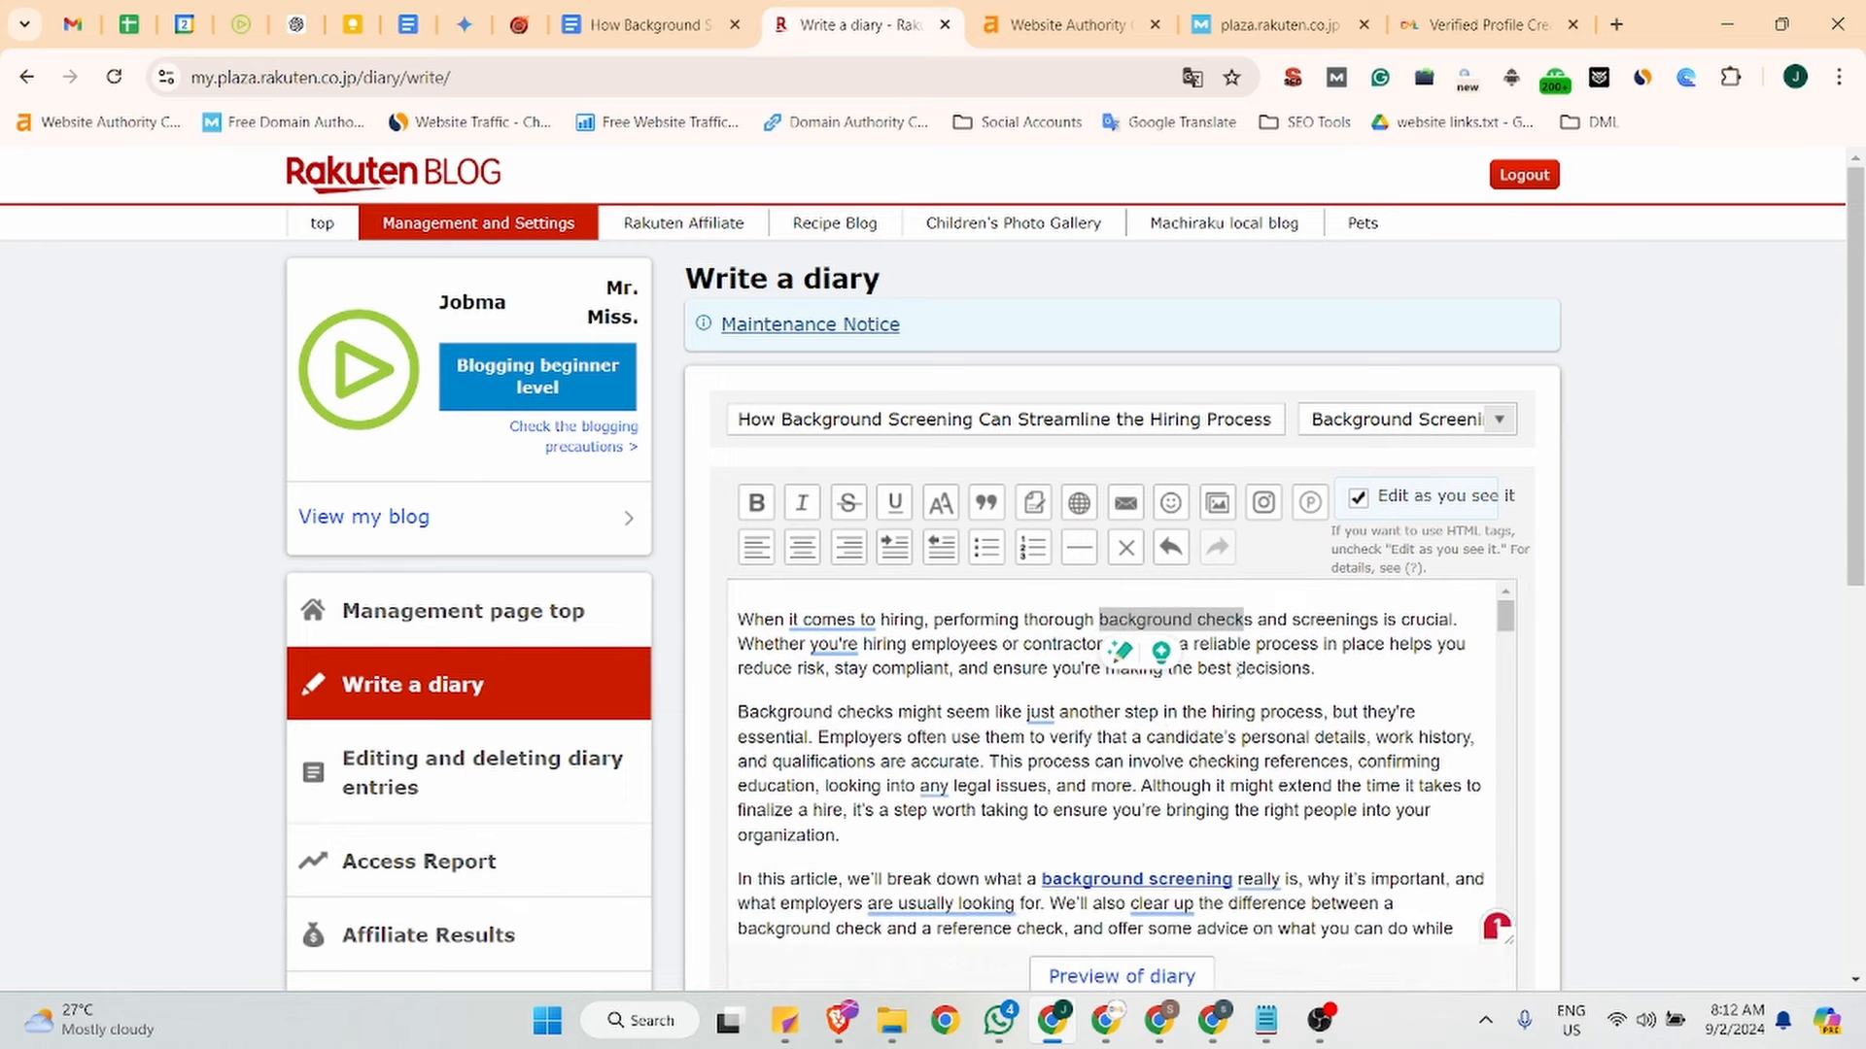
left_click(968, 692)
Add an empty line at the very start of the diary body and open the registered images for insertion.
scroll(923, 710, "down", 5)
scroll(855, 714, "up", 5)
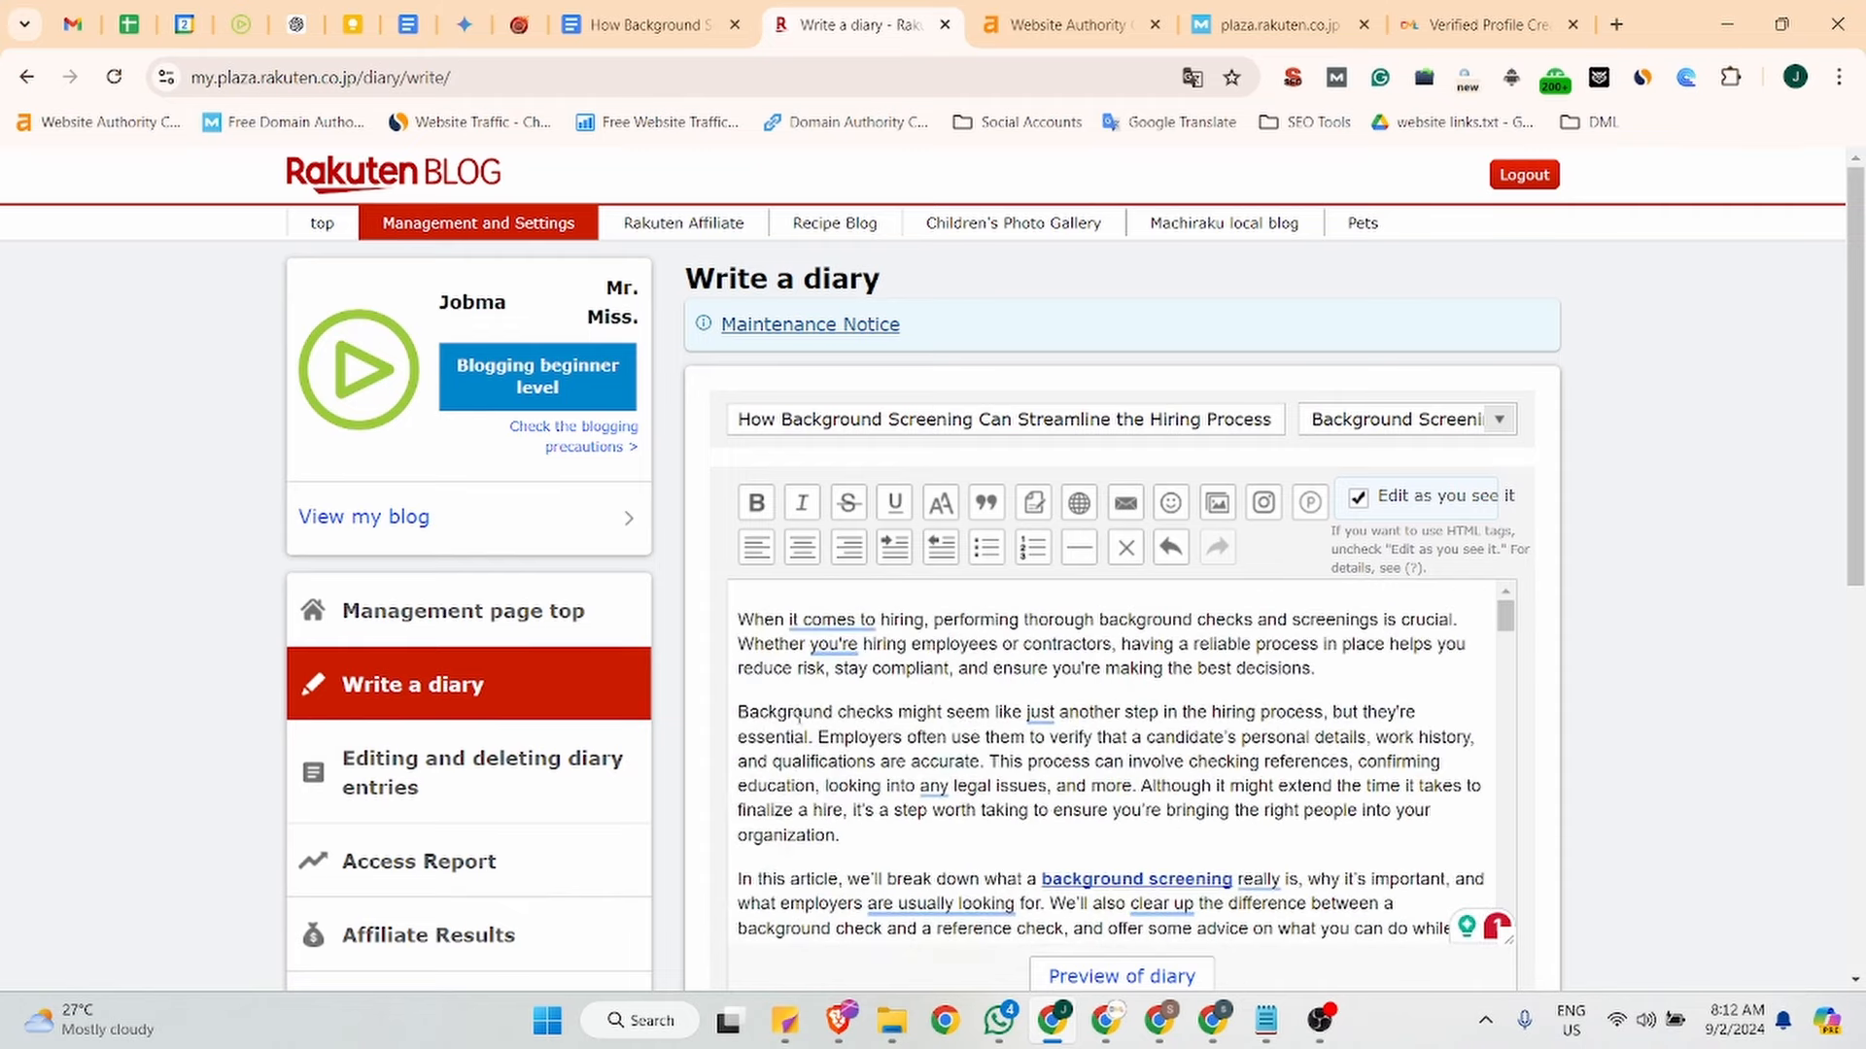
key("Return")
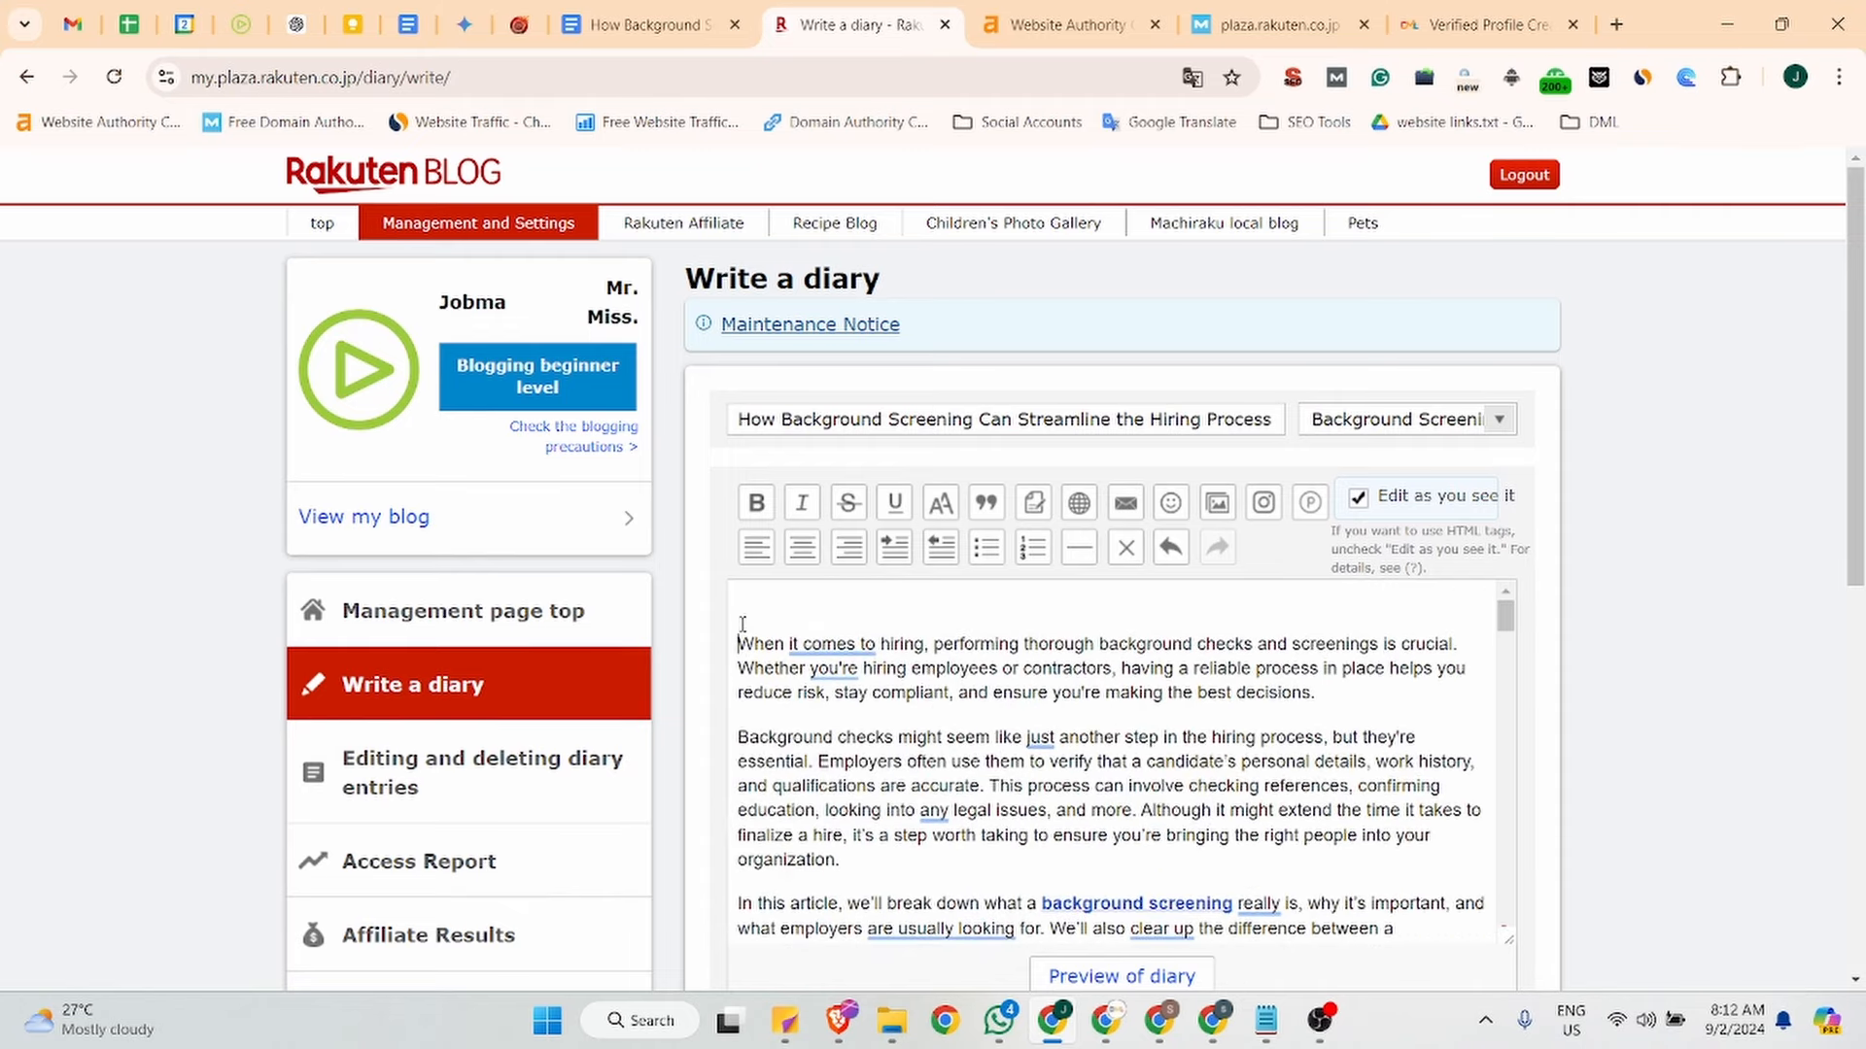
left_click(1217, 502)
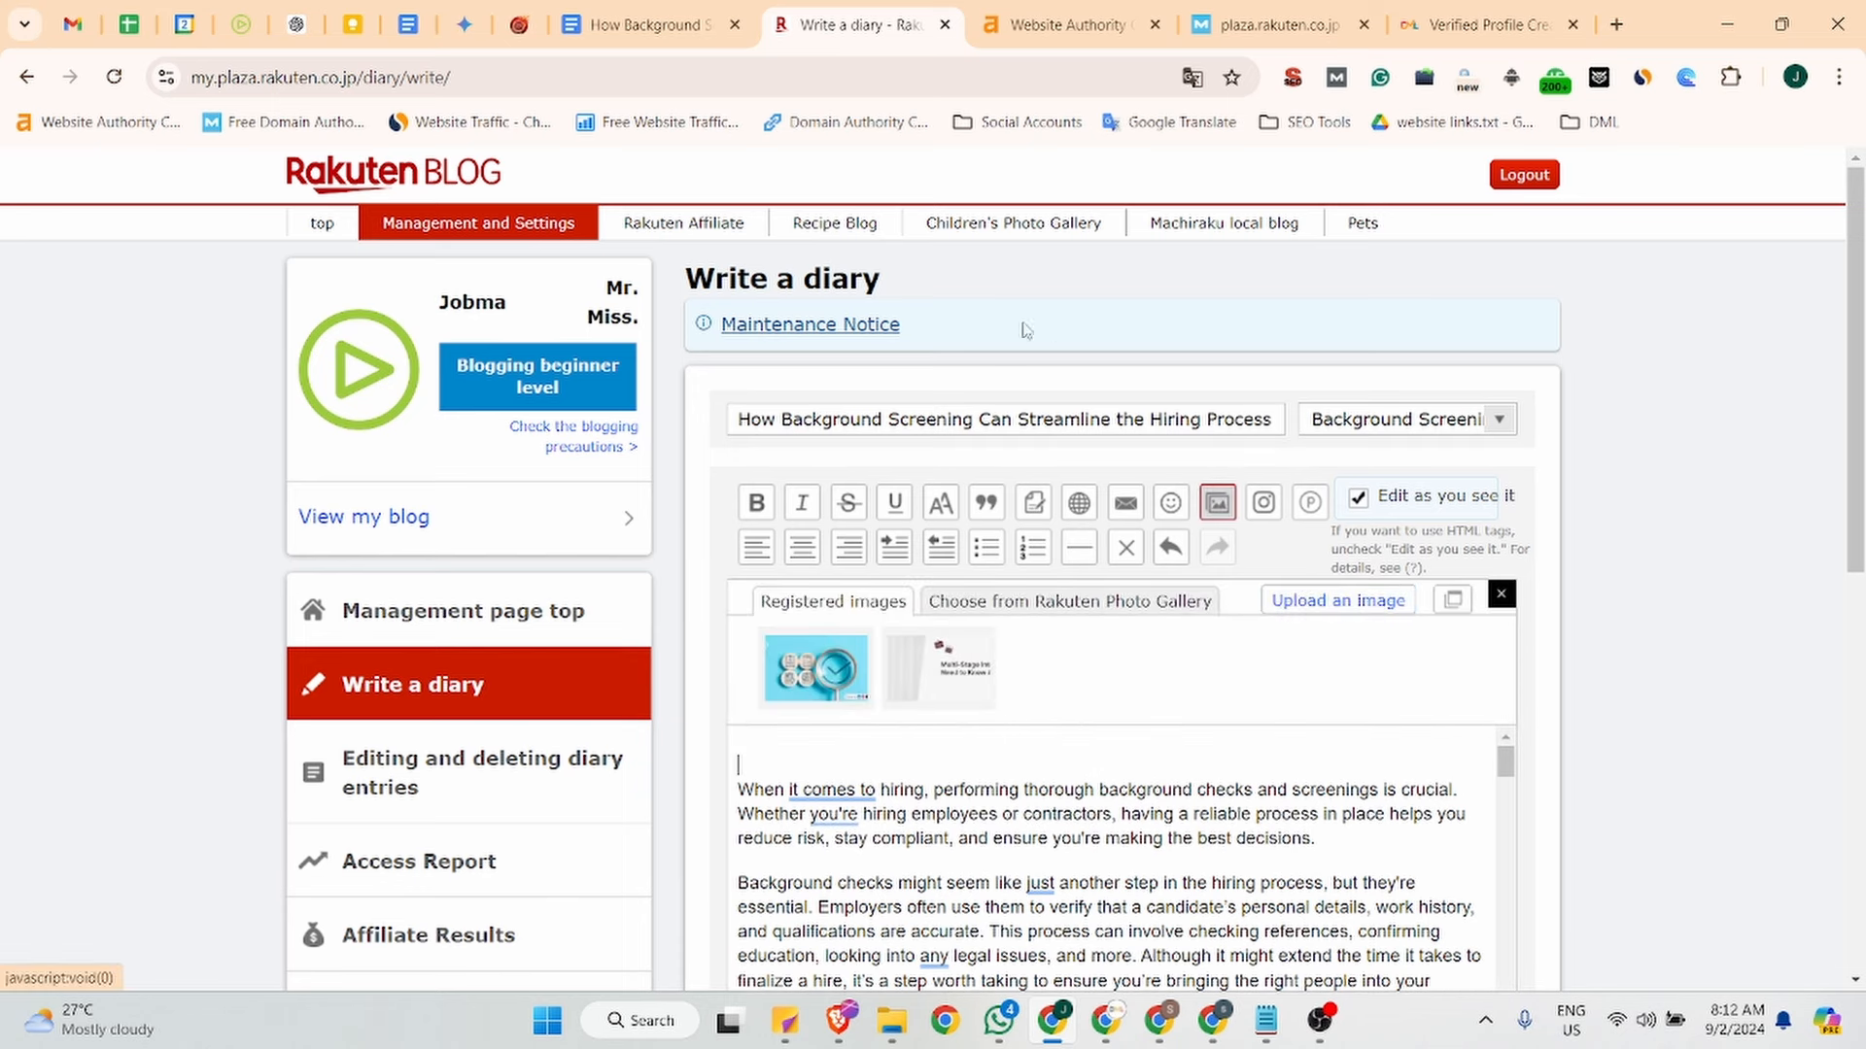
Switch to the article document and preview the LinkedIn- 31 july.png image linked below its title.
left_click(643, 24)
scroll(657, 348, "up", 20)
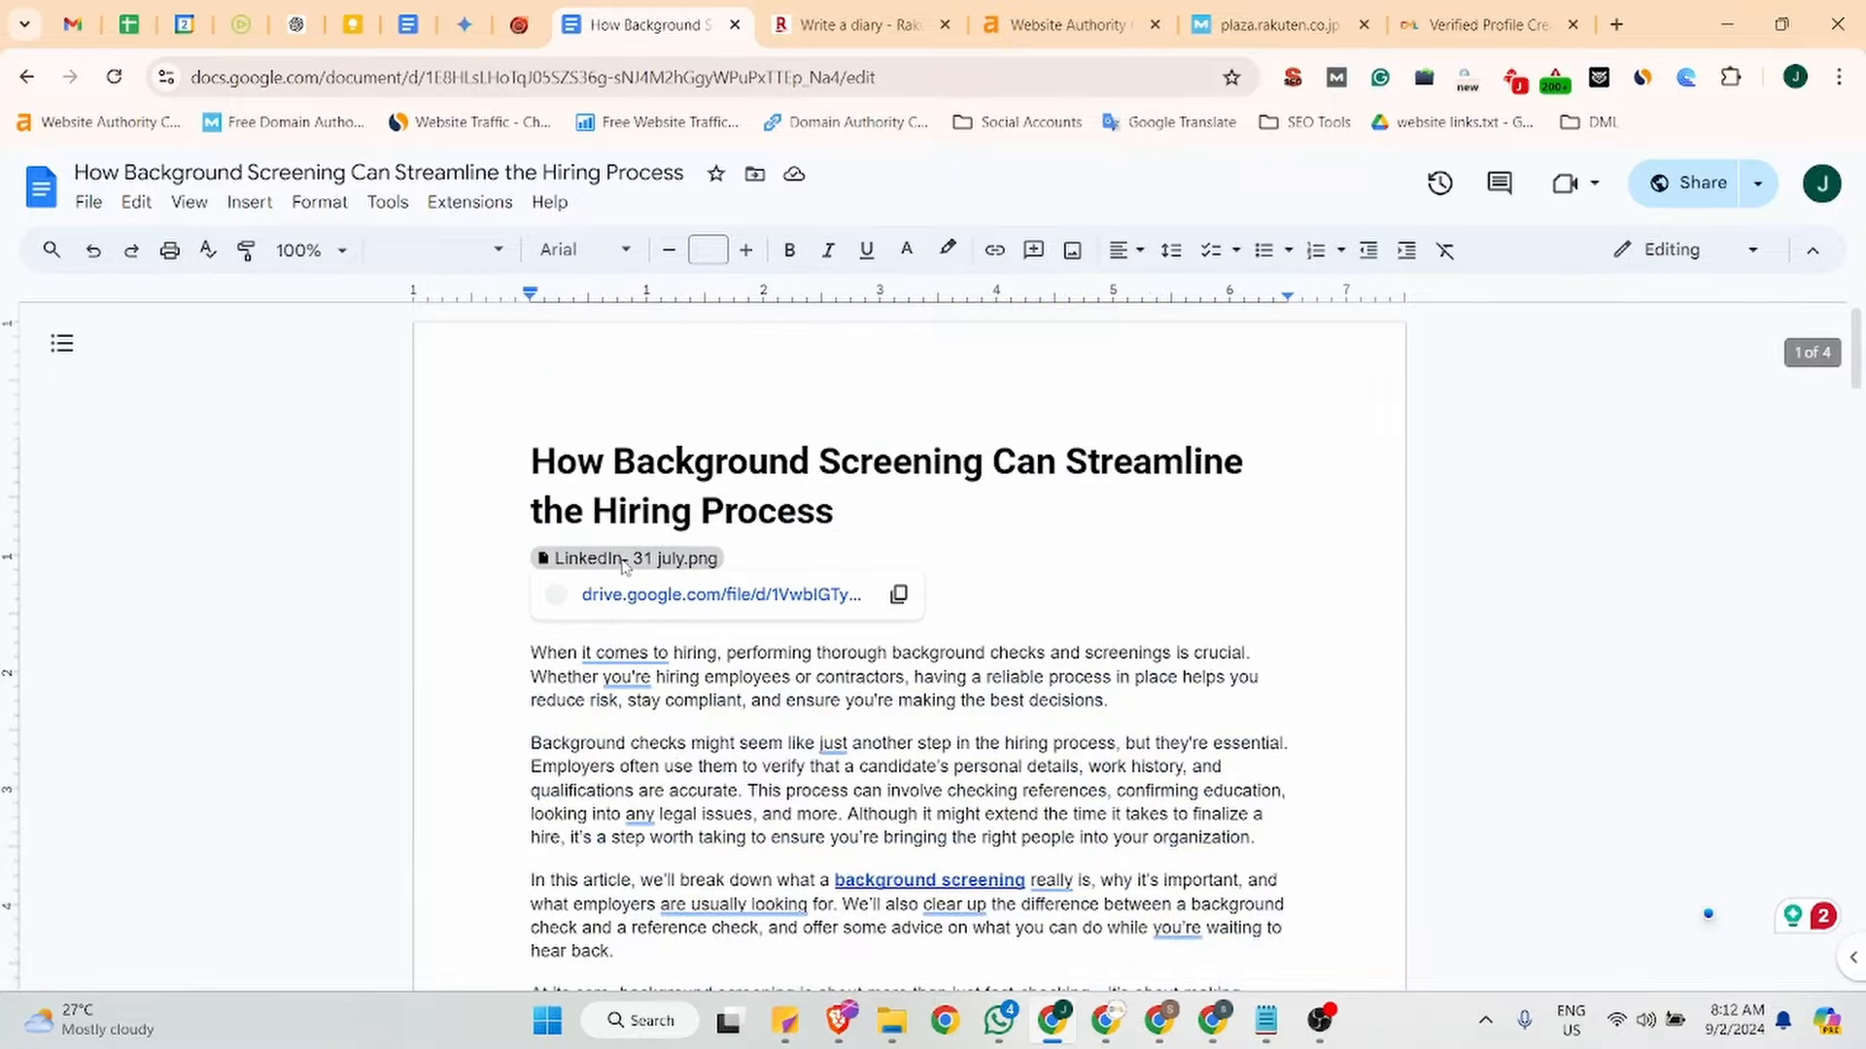
left_click(680, 559)
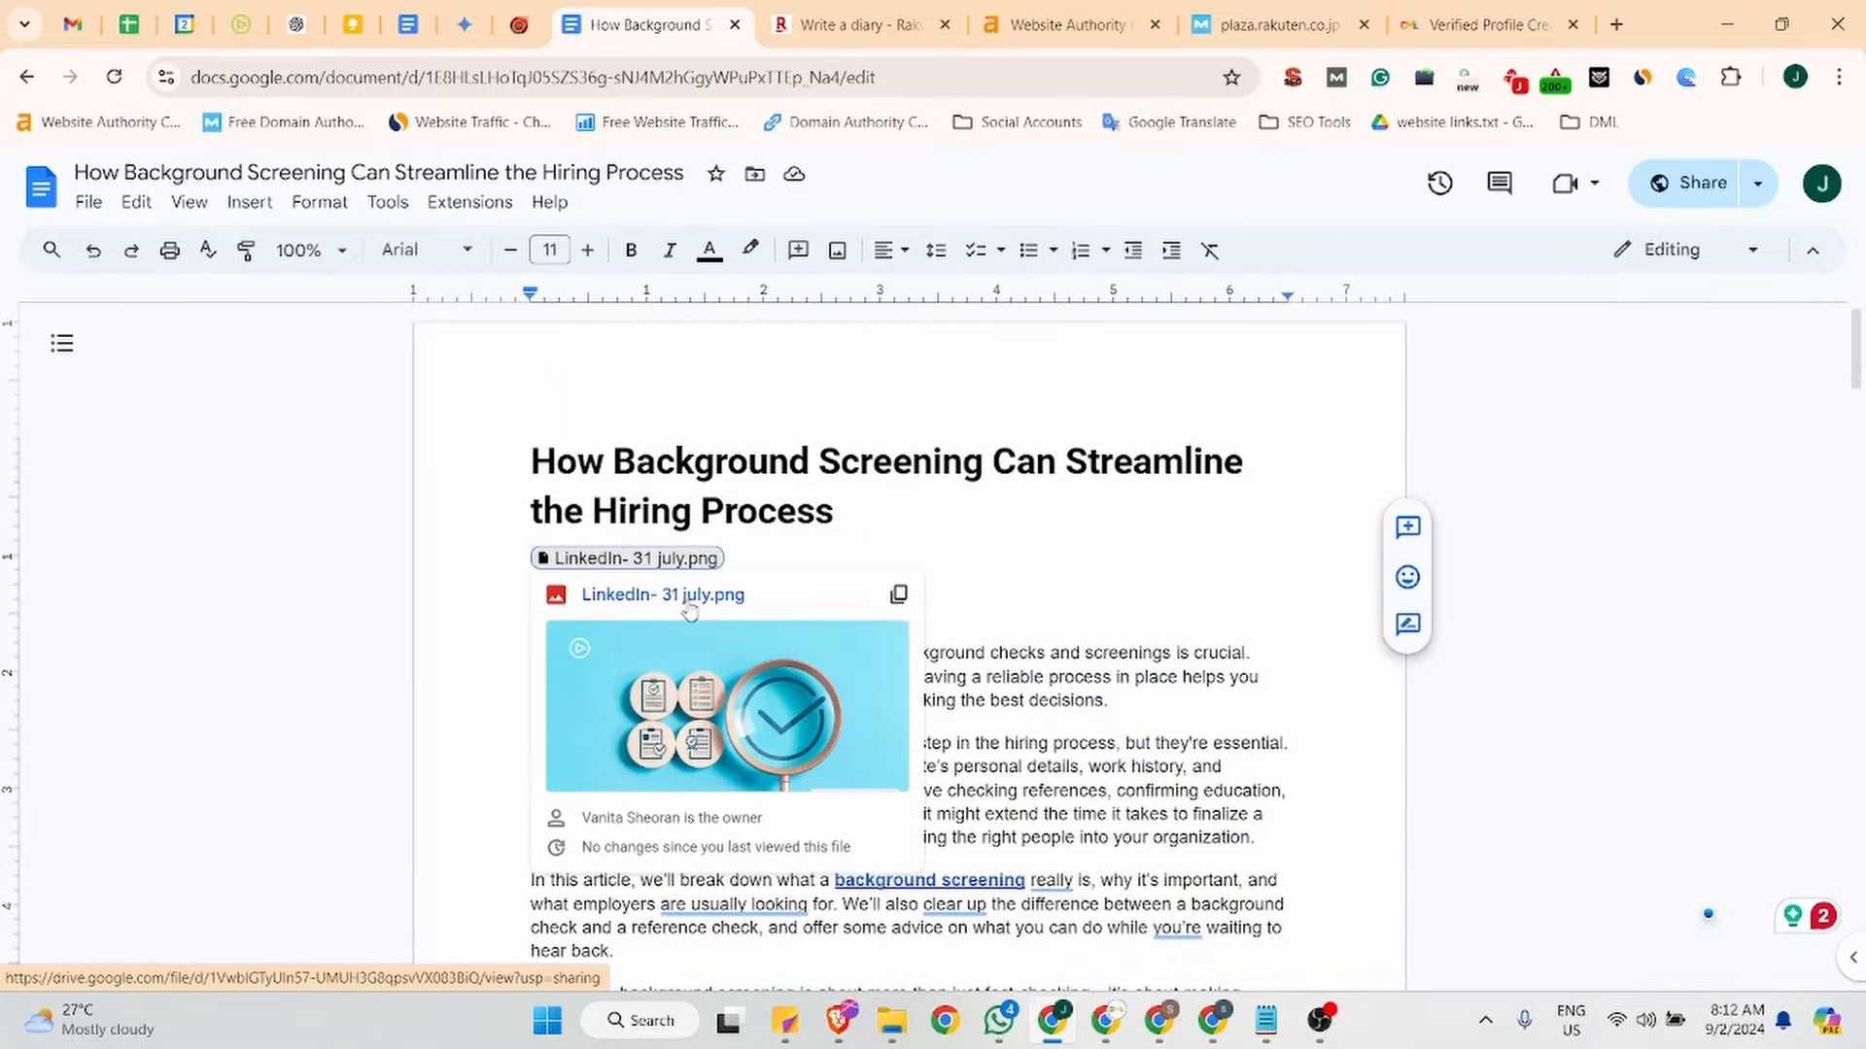
Return to the diary draft and insert the registered magnifying-glass image at the start of the body.
left_click(845, 24)
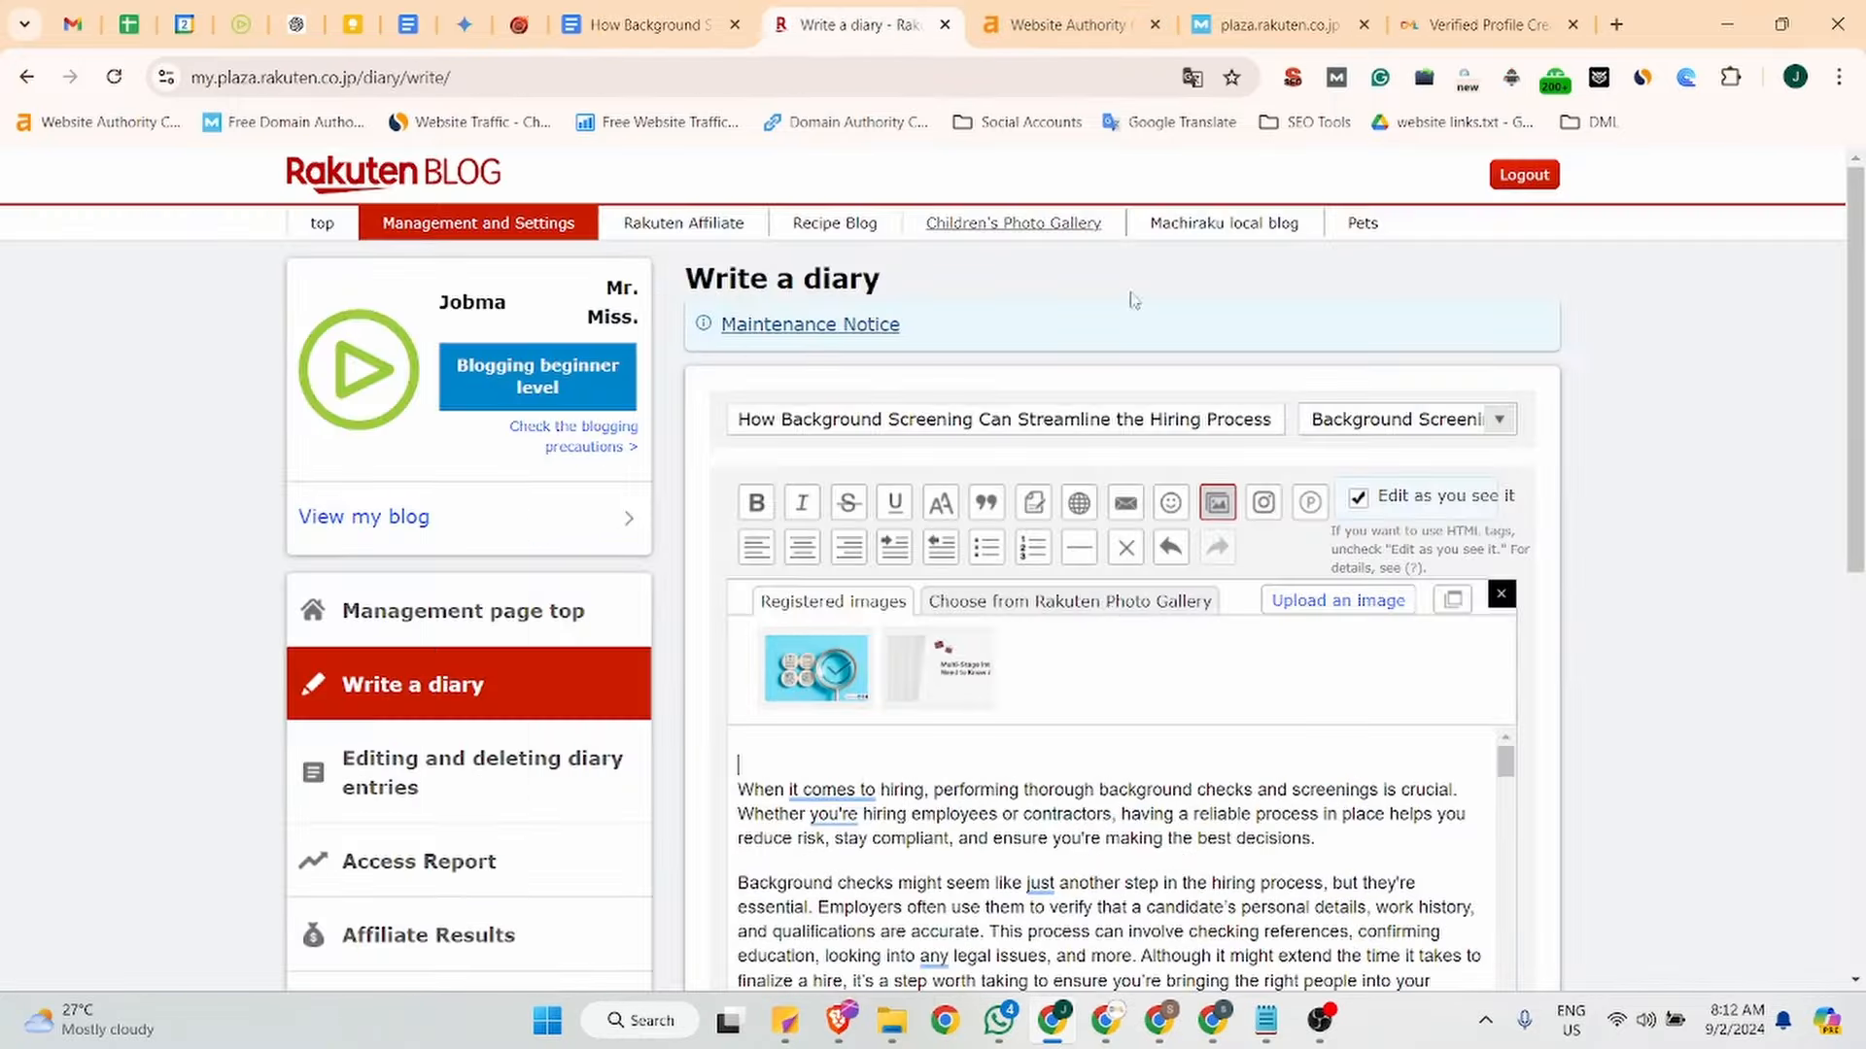
left_click(835, 668)
scroll(1156, 649, "down", 5)
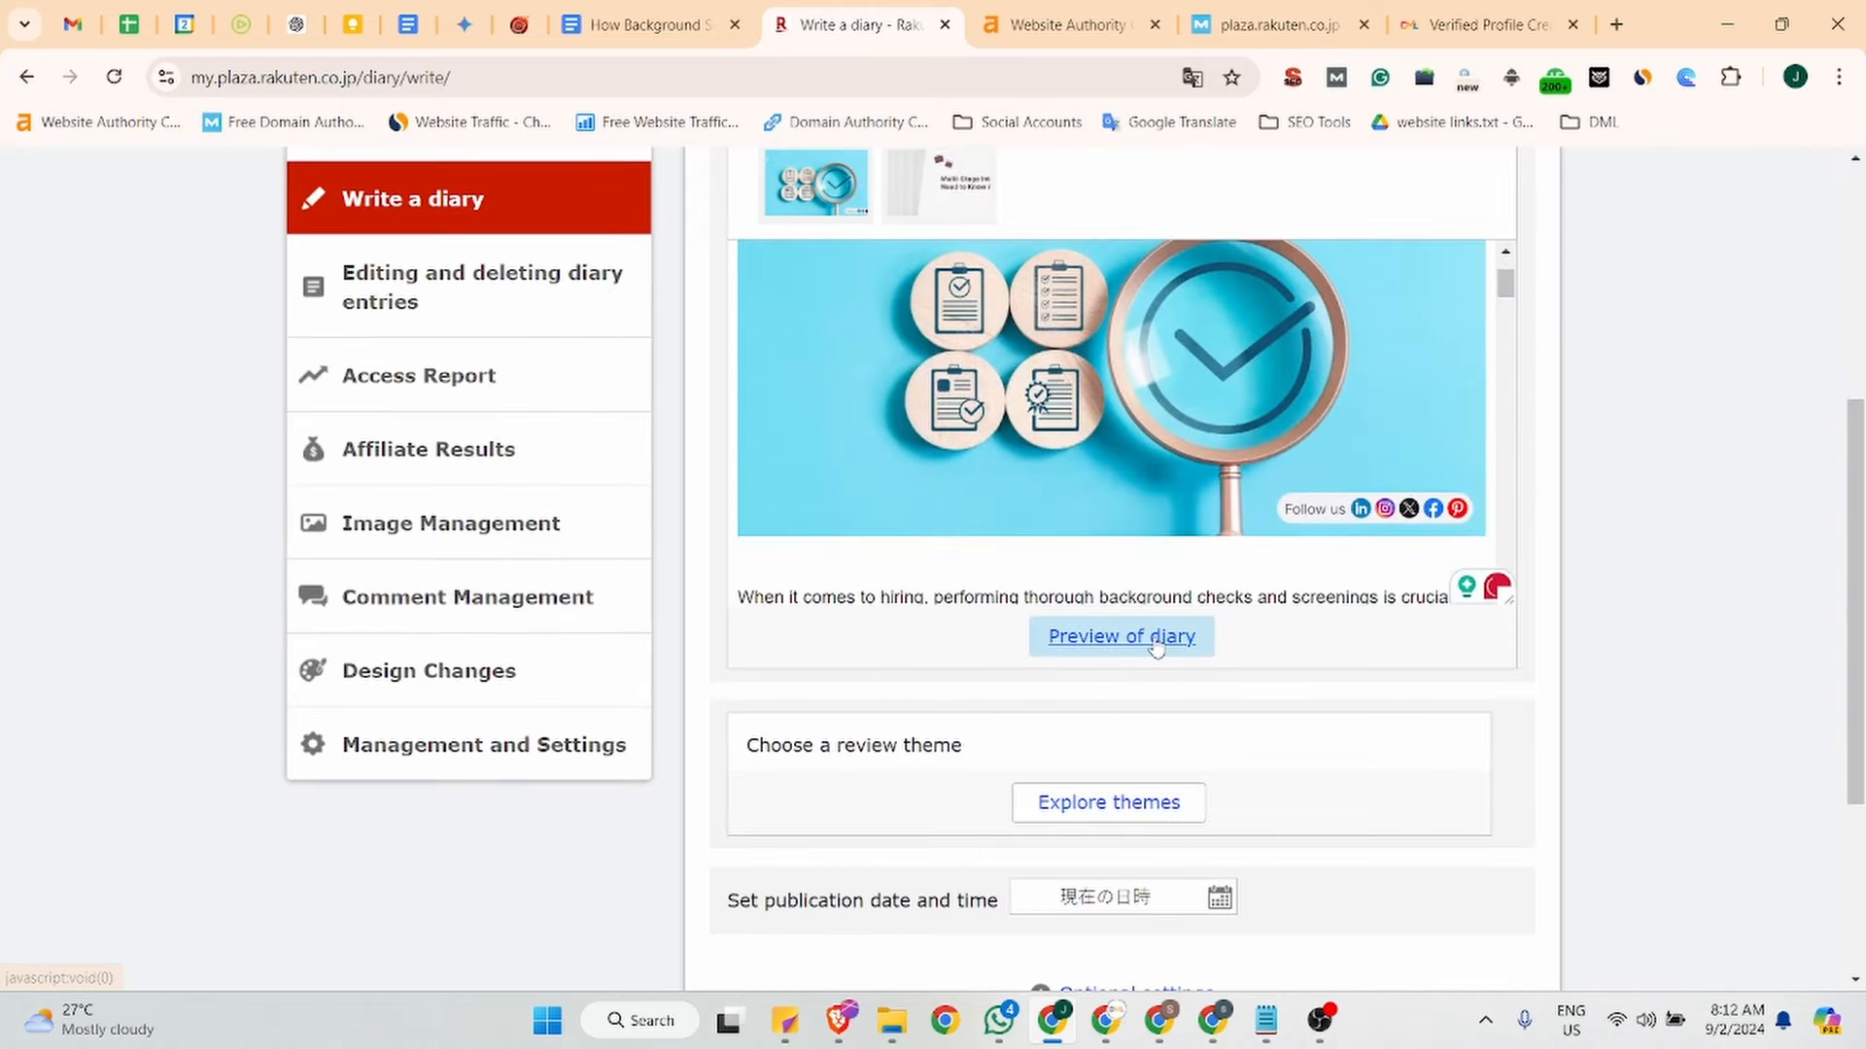
Review the diary draft's body, inserted image, review theme and publication settings before publishing.
scroll(1121, 800, "down", 3)
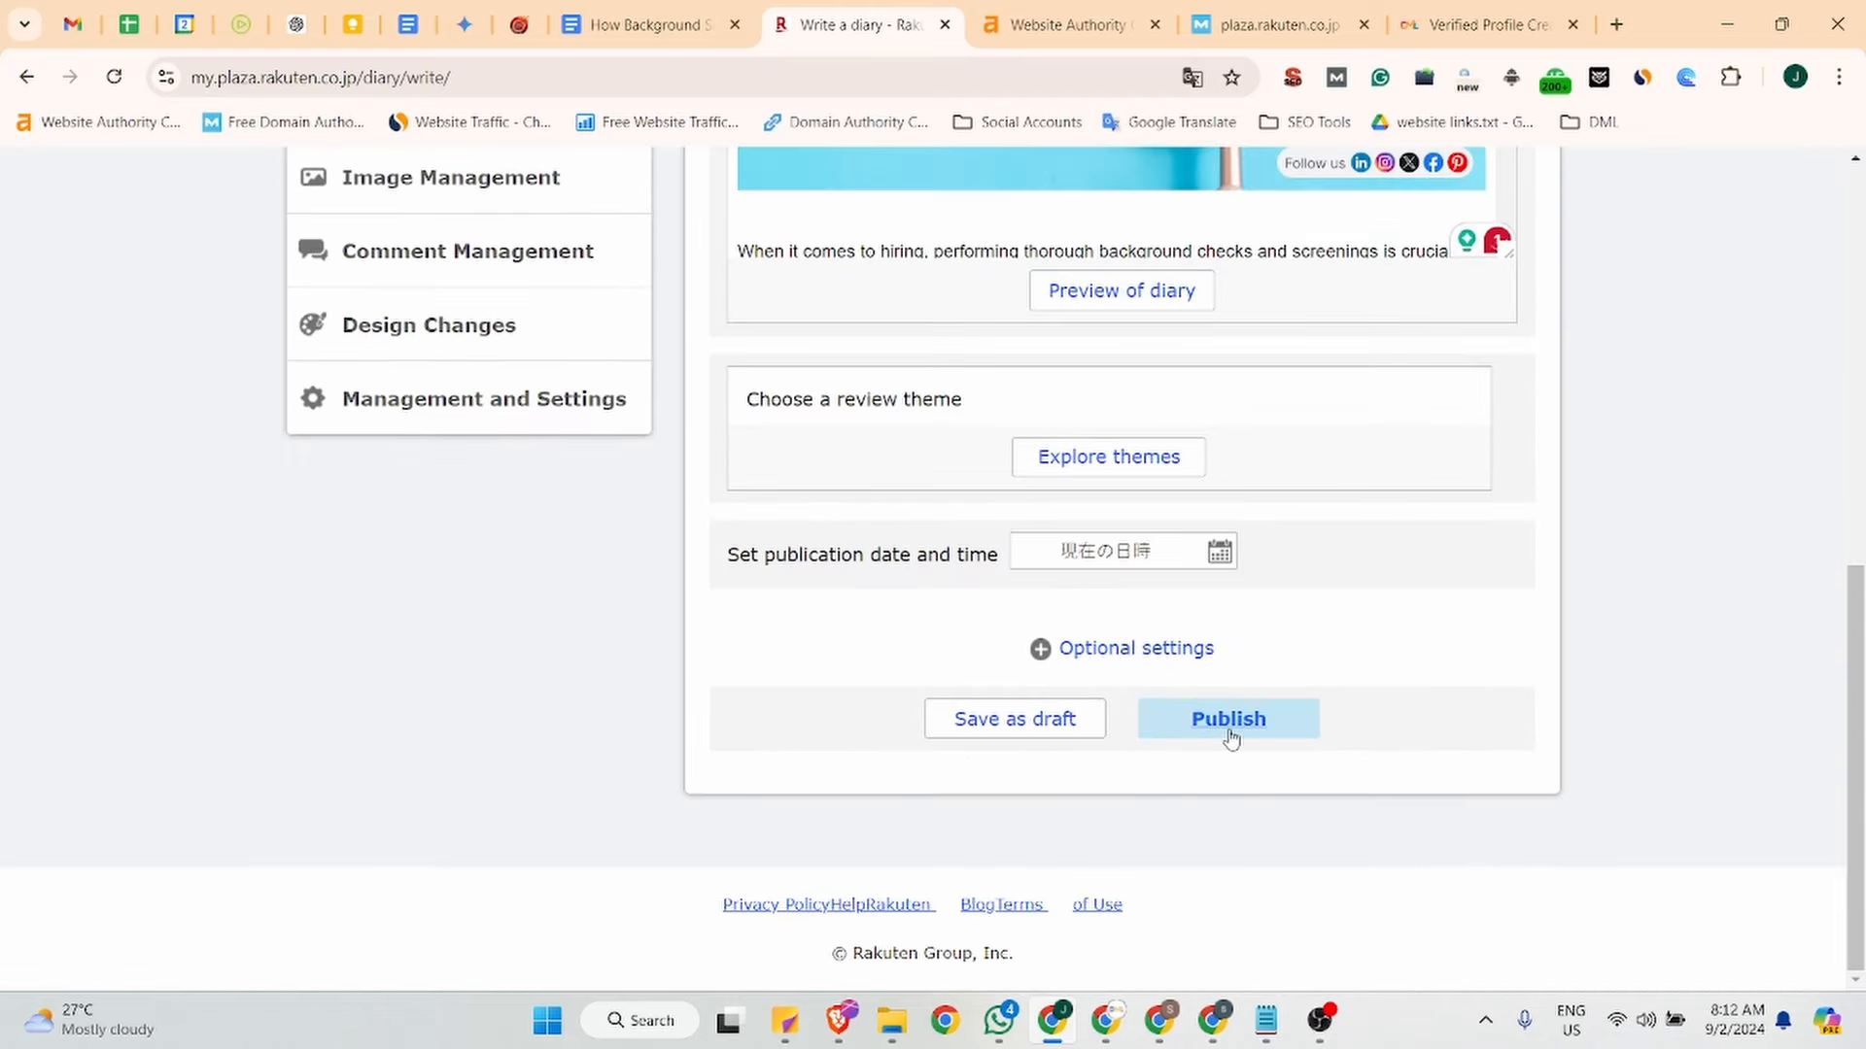
scroll(1227, 736, "up", 6)
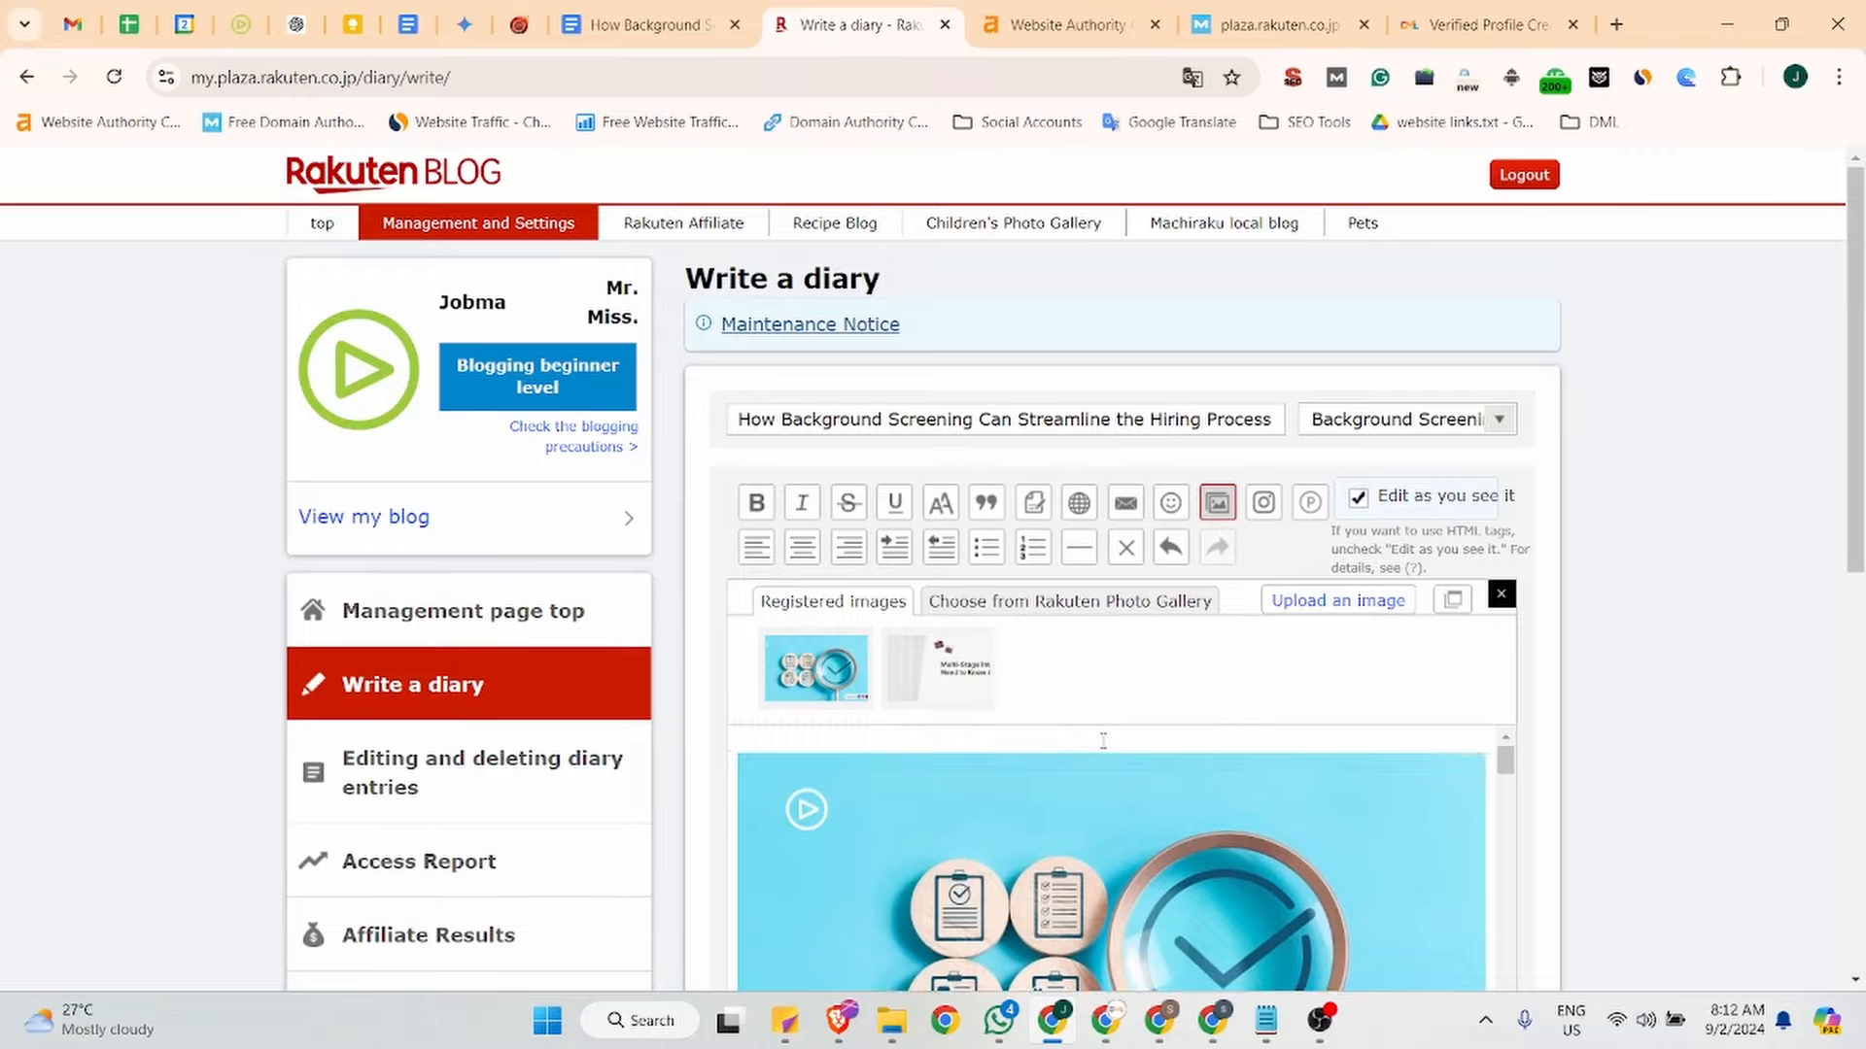
scroll(1105, 741, "down", 5)
scroll(1105, 767, "up", 6)
scroll(1105, 795, "down", 2)
scroll(1105, 795, "down", 10)
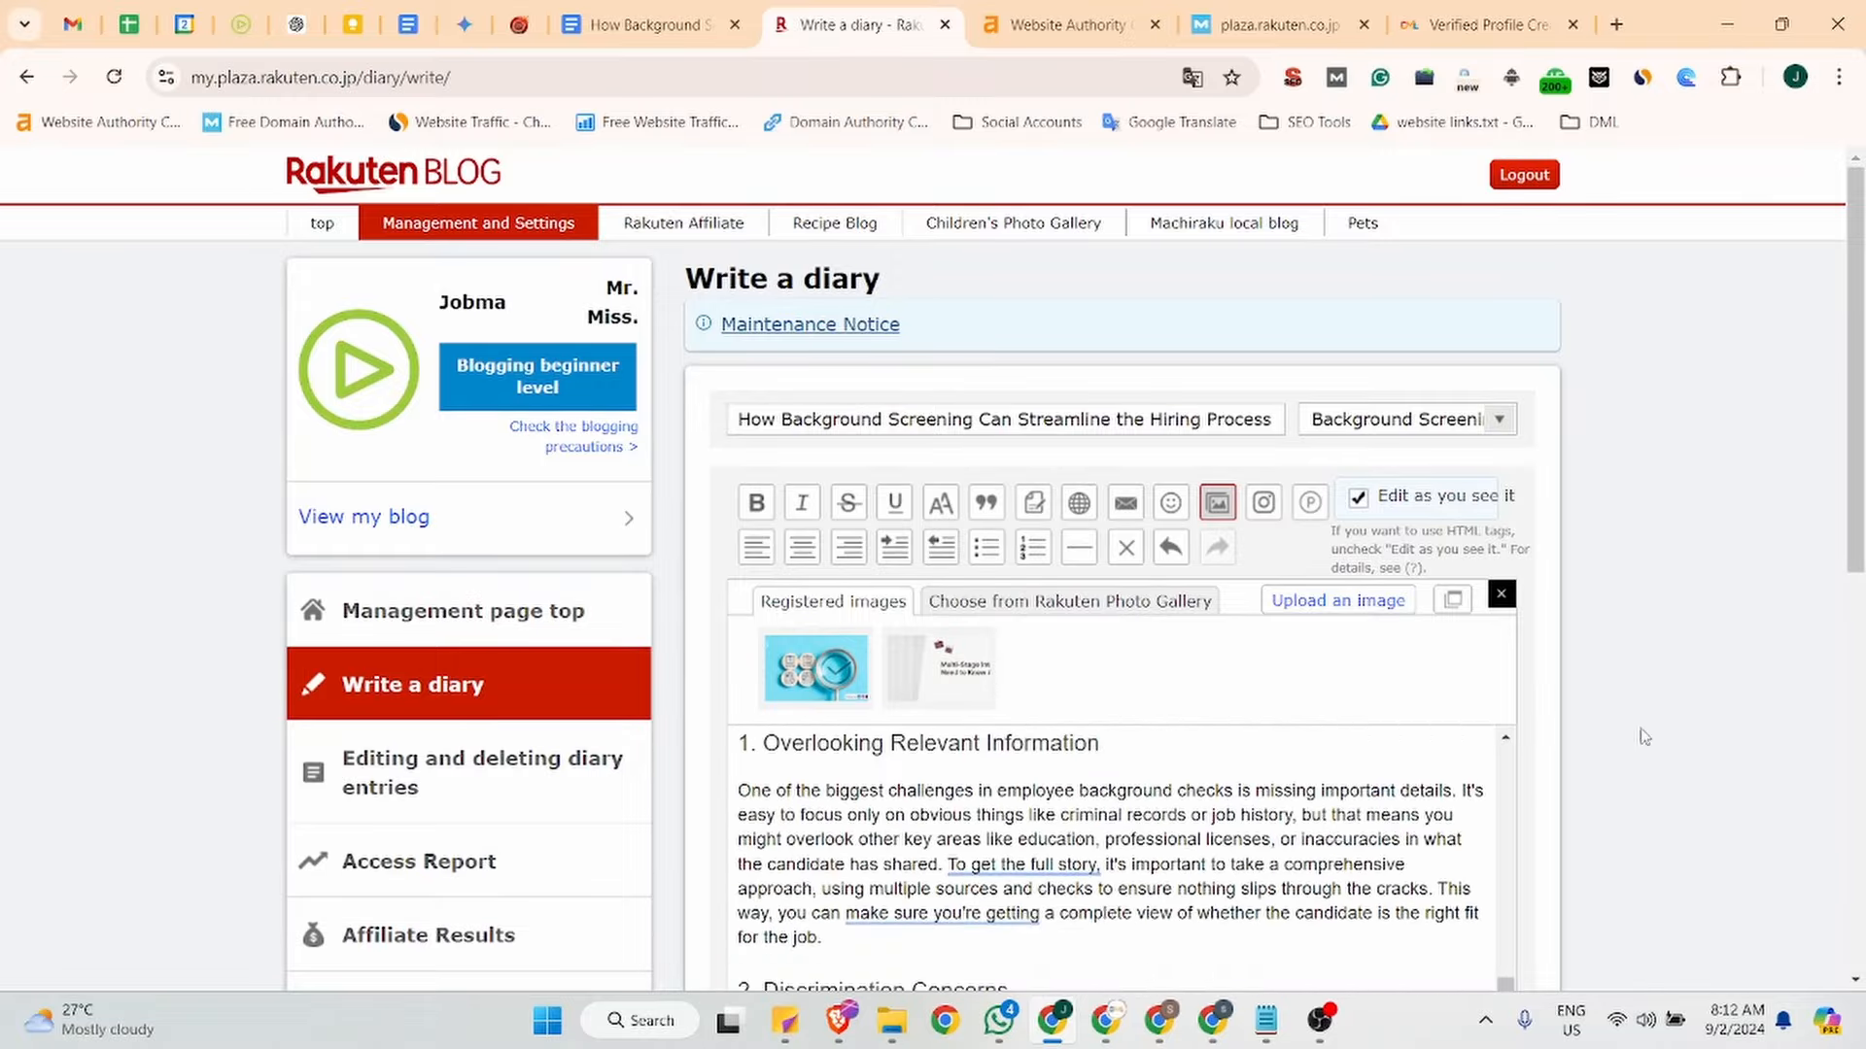
scroll(1042, 364, "down", 1)
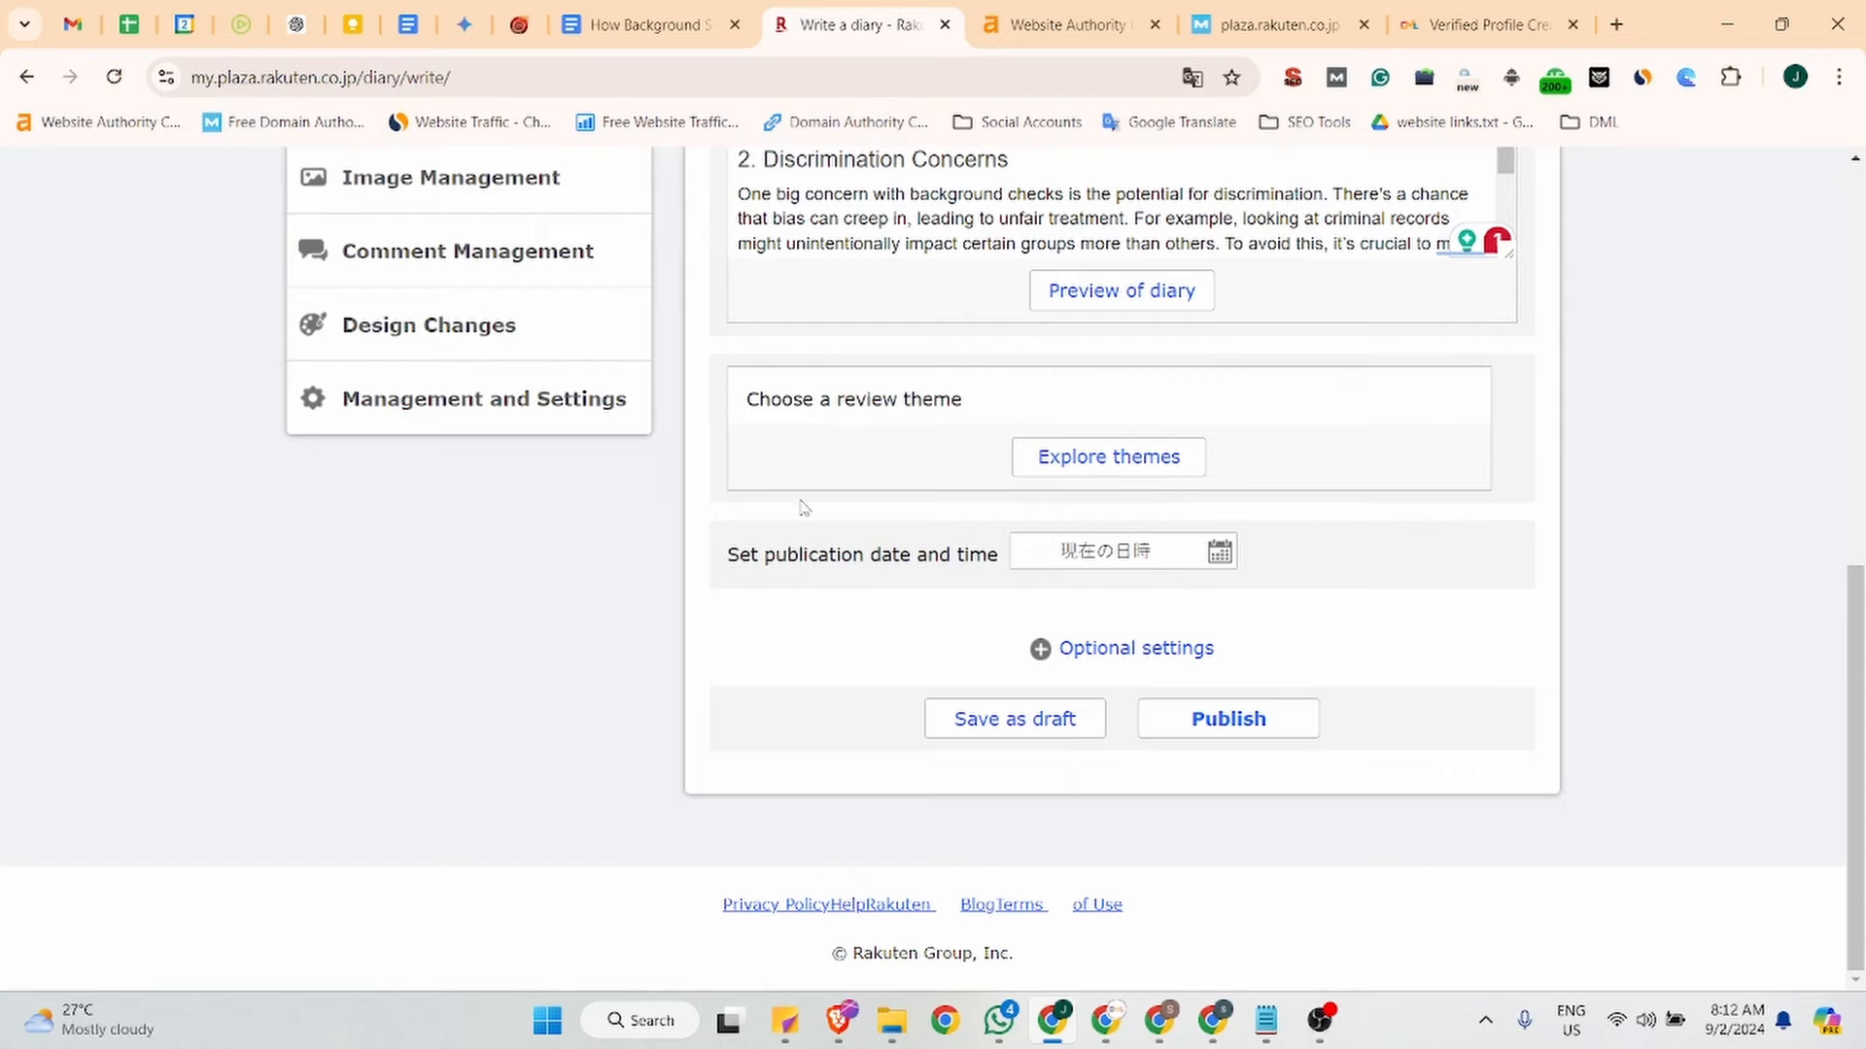
scroll(1140, 466, "up", 2)
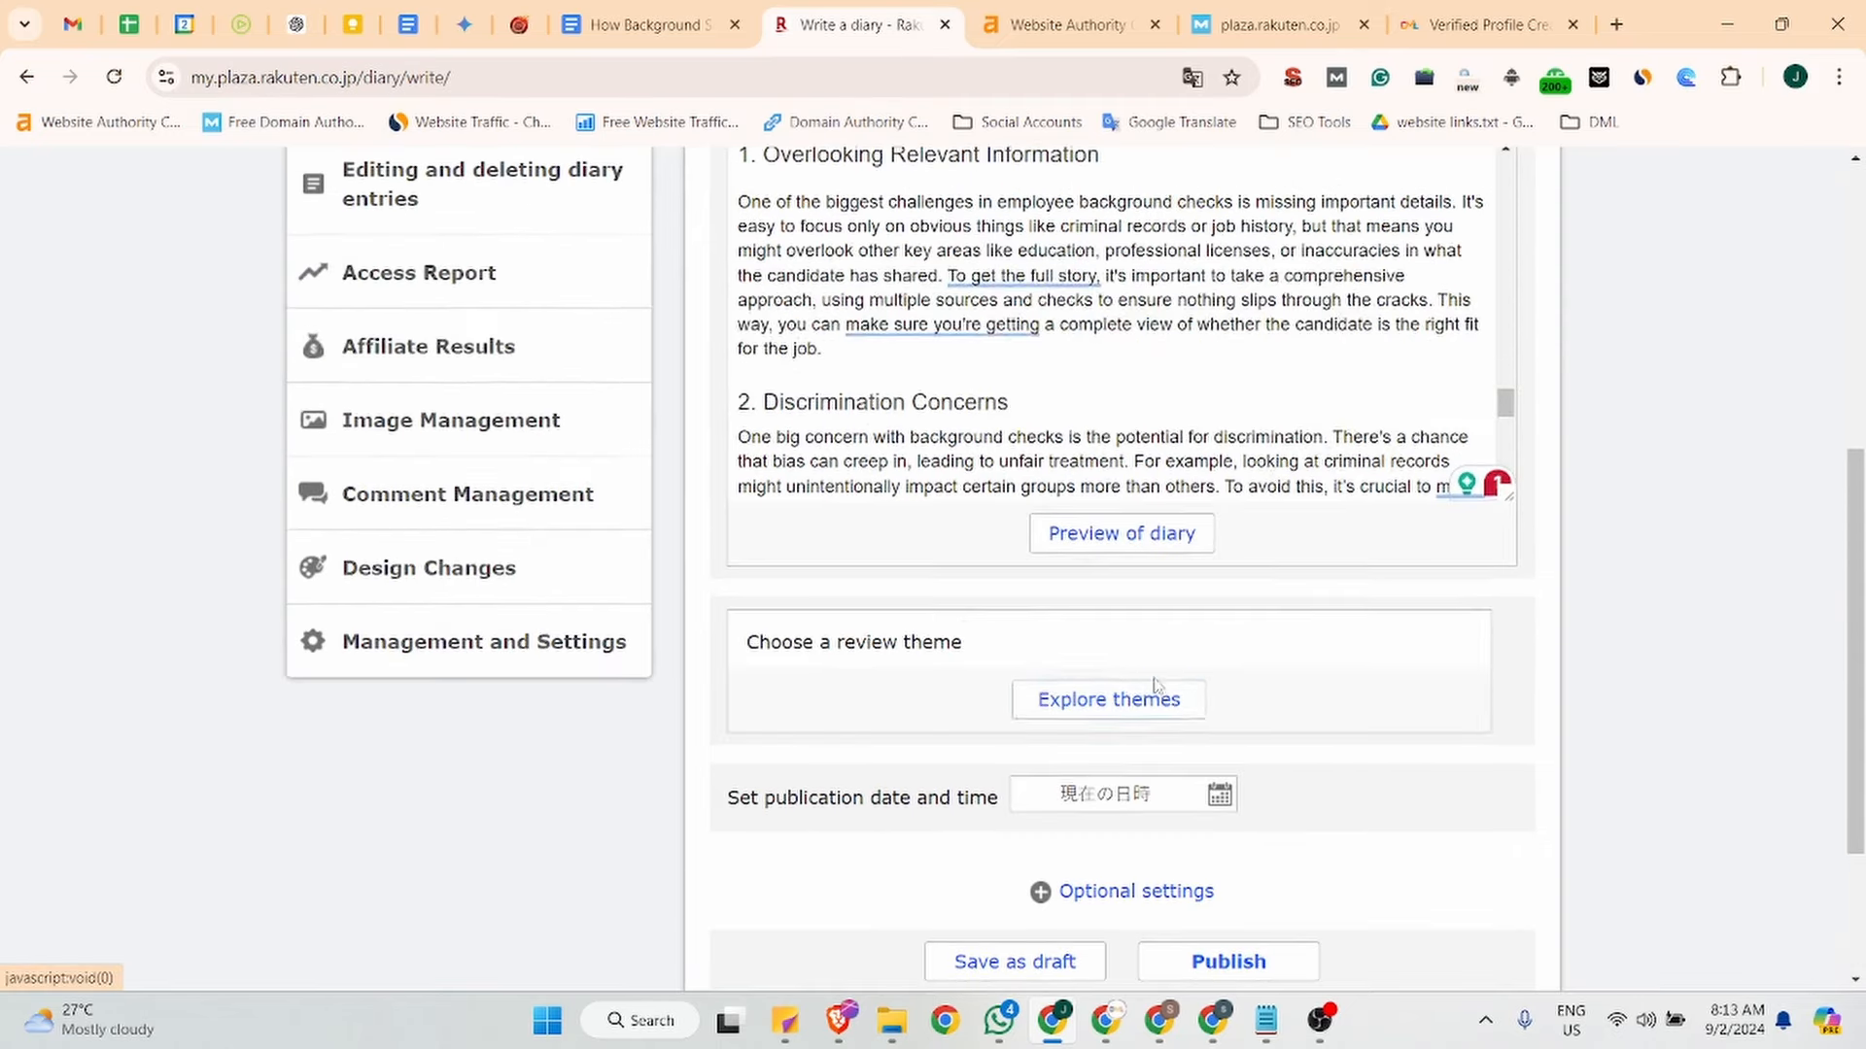
scroll(1156, 807, "down", 1)
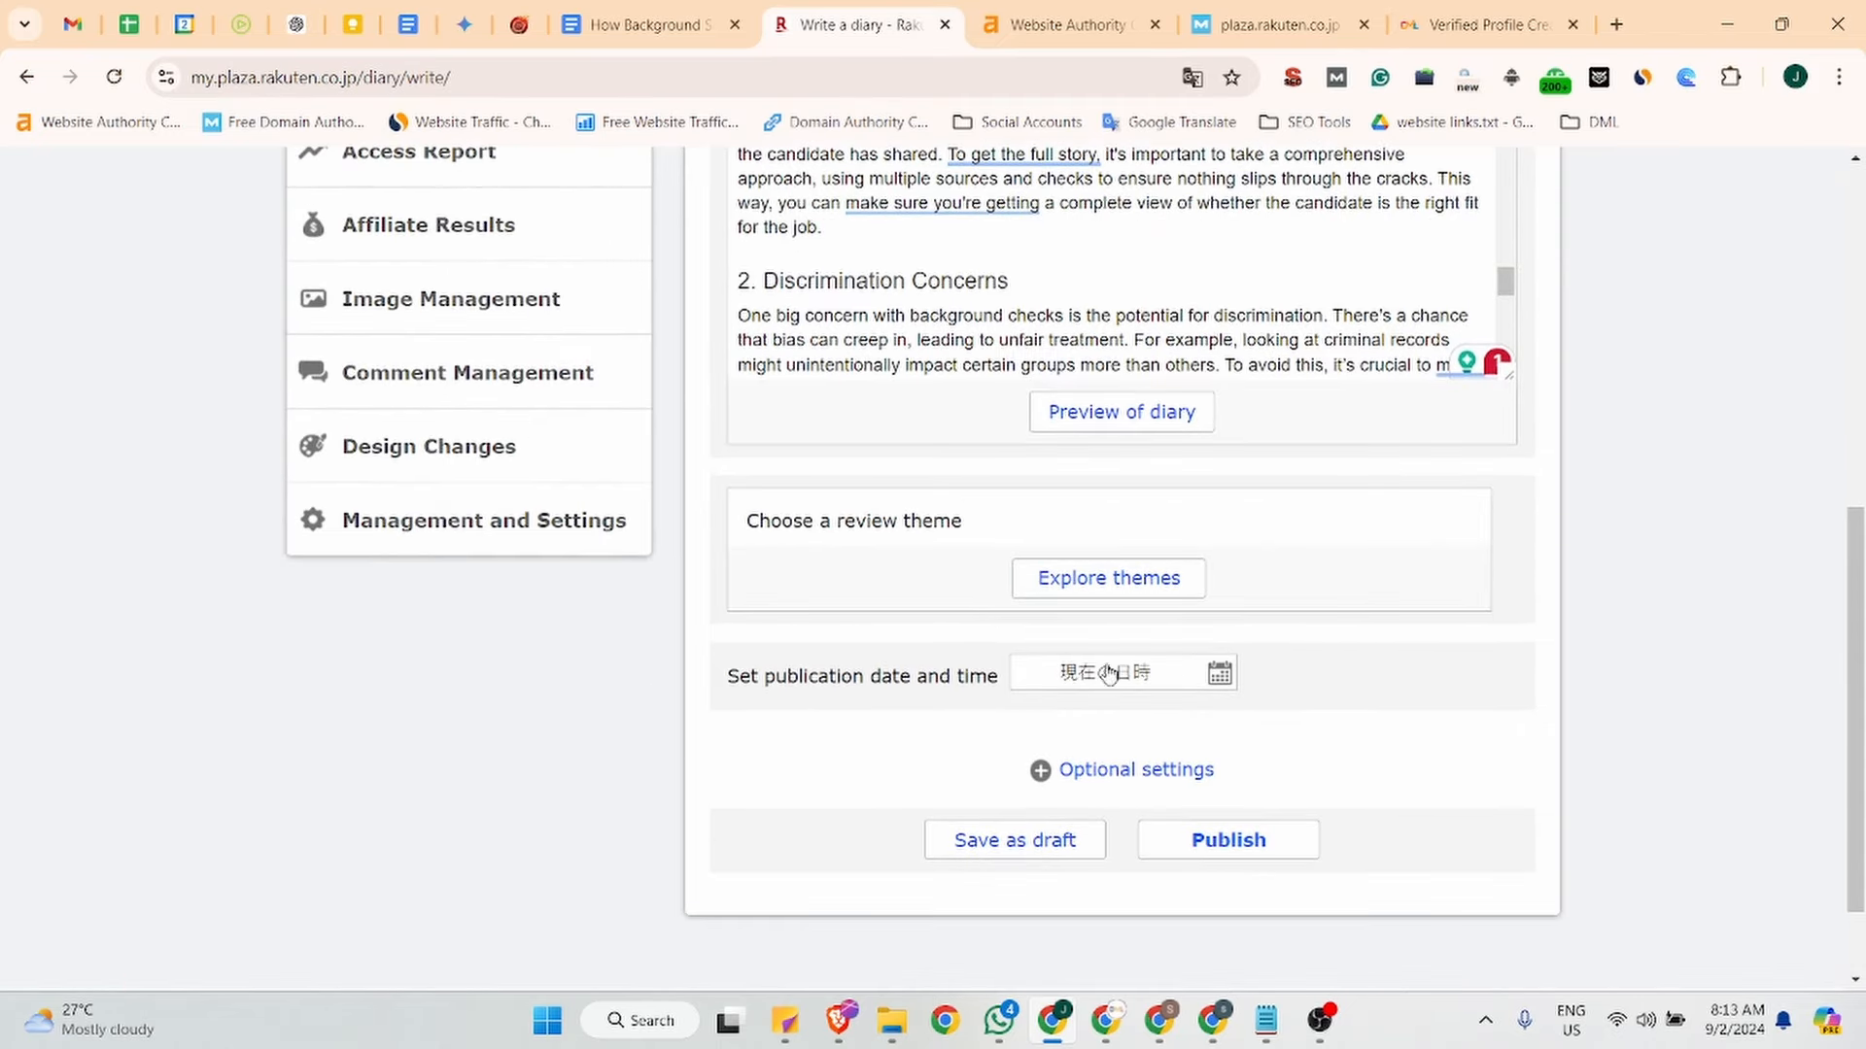
Try to publish the diary with "Automatically place blog ads at the top" enabled.
left_click(1231, 842)
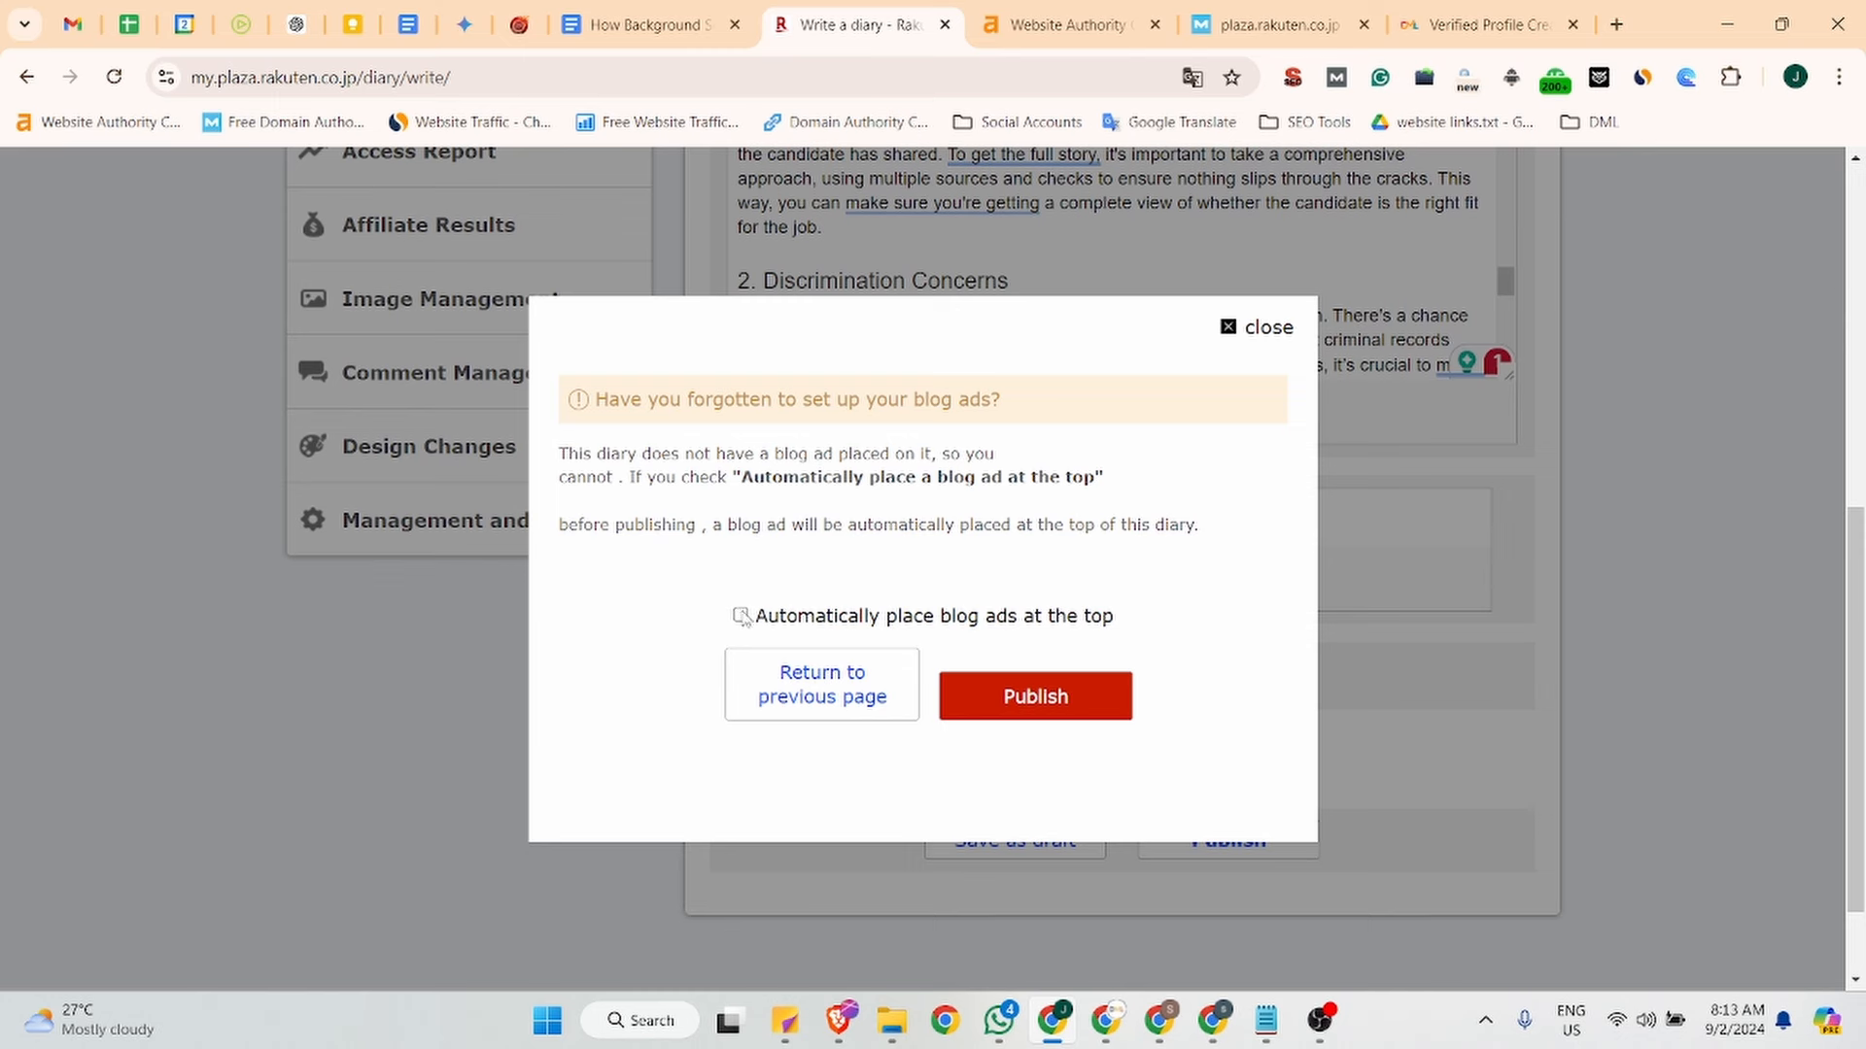
left_click(740, 616)
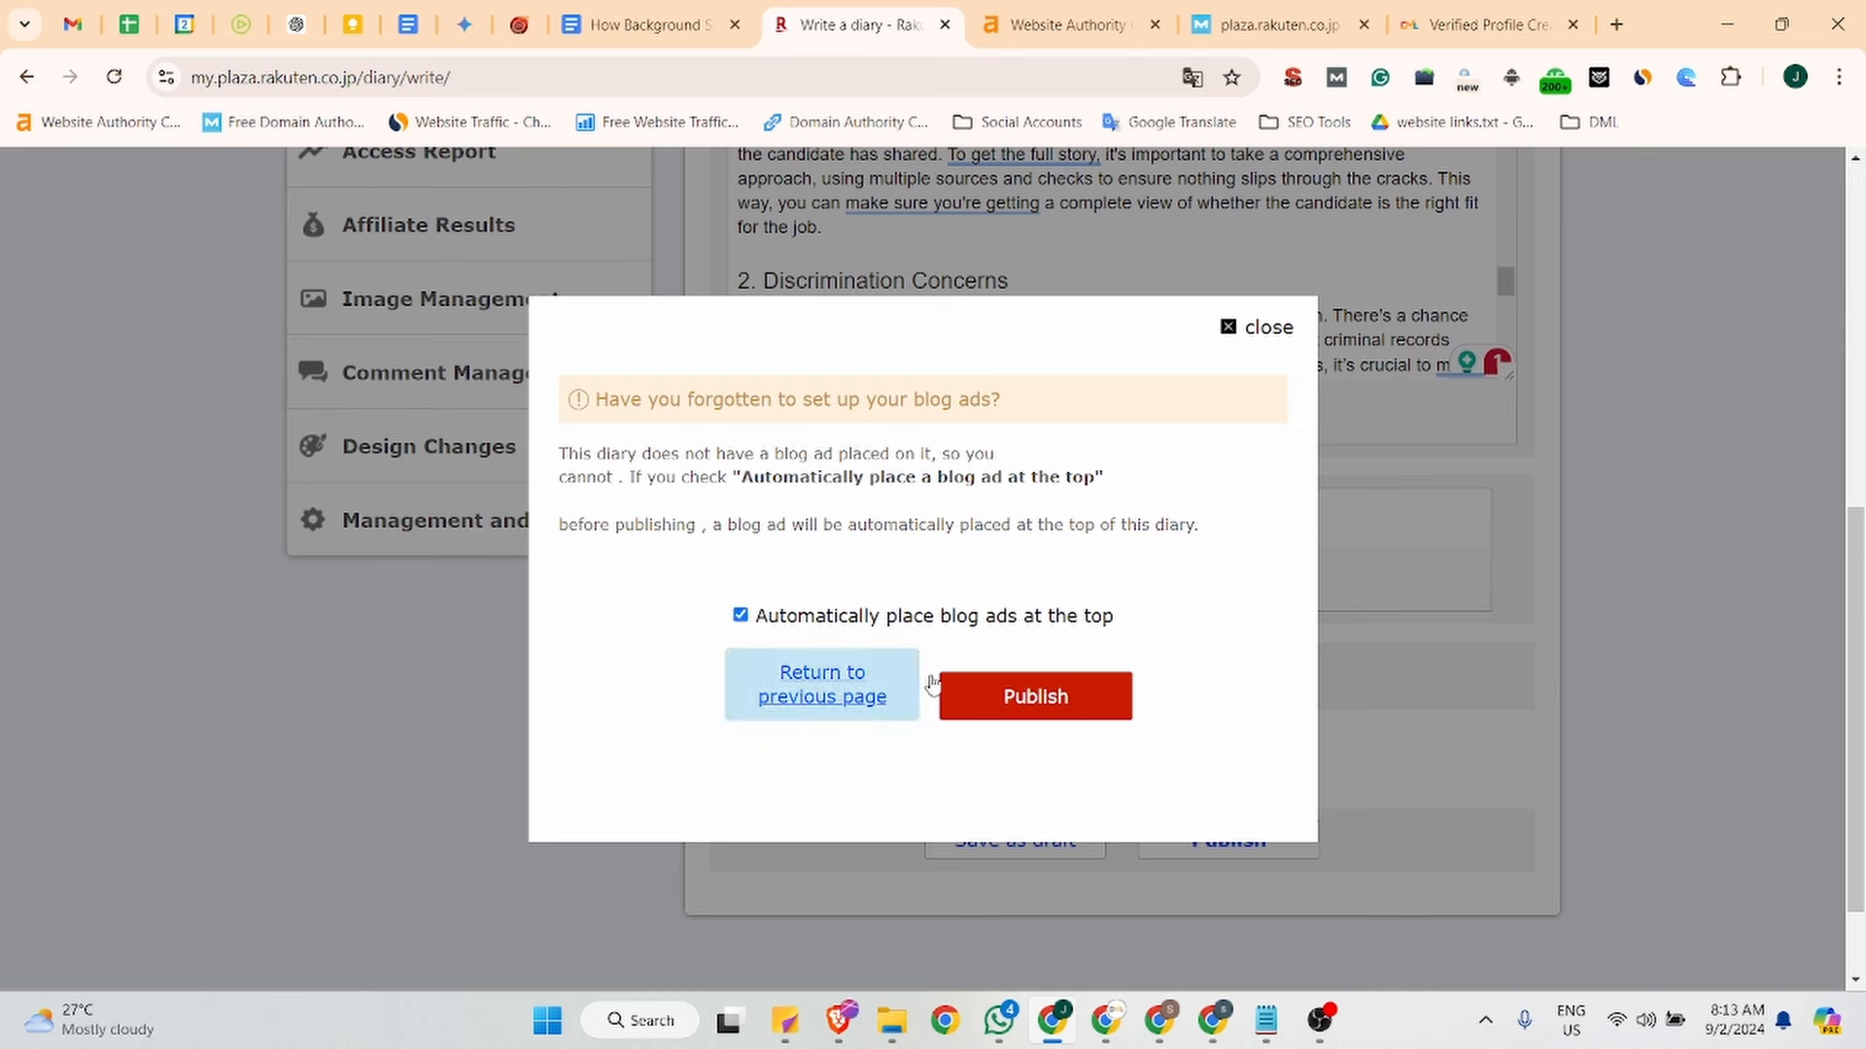
left_click(1036, 697)
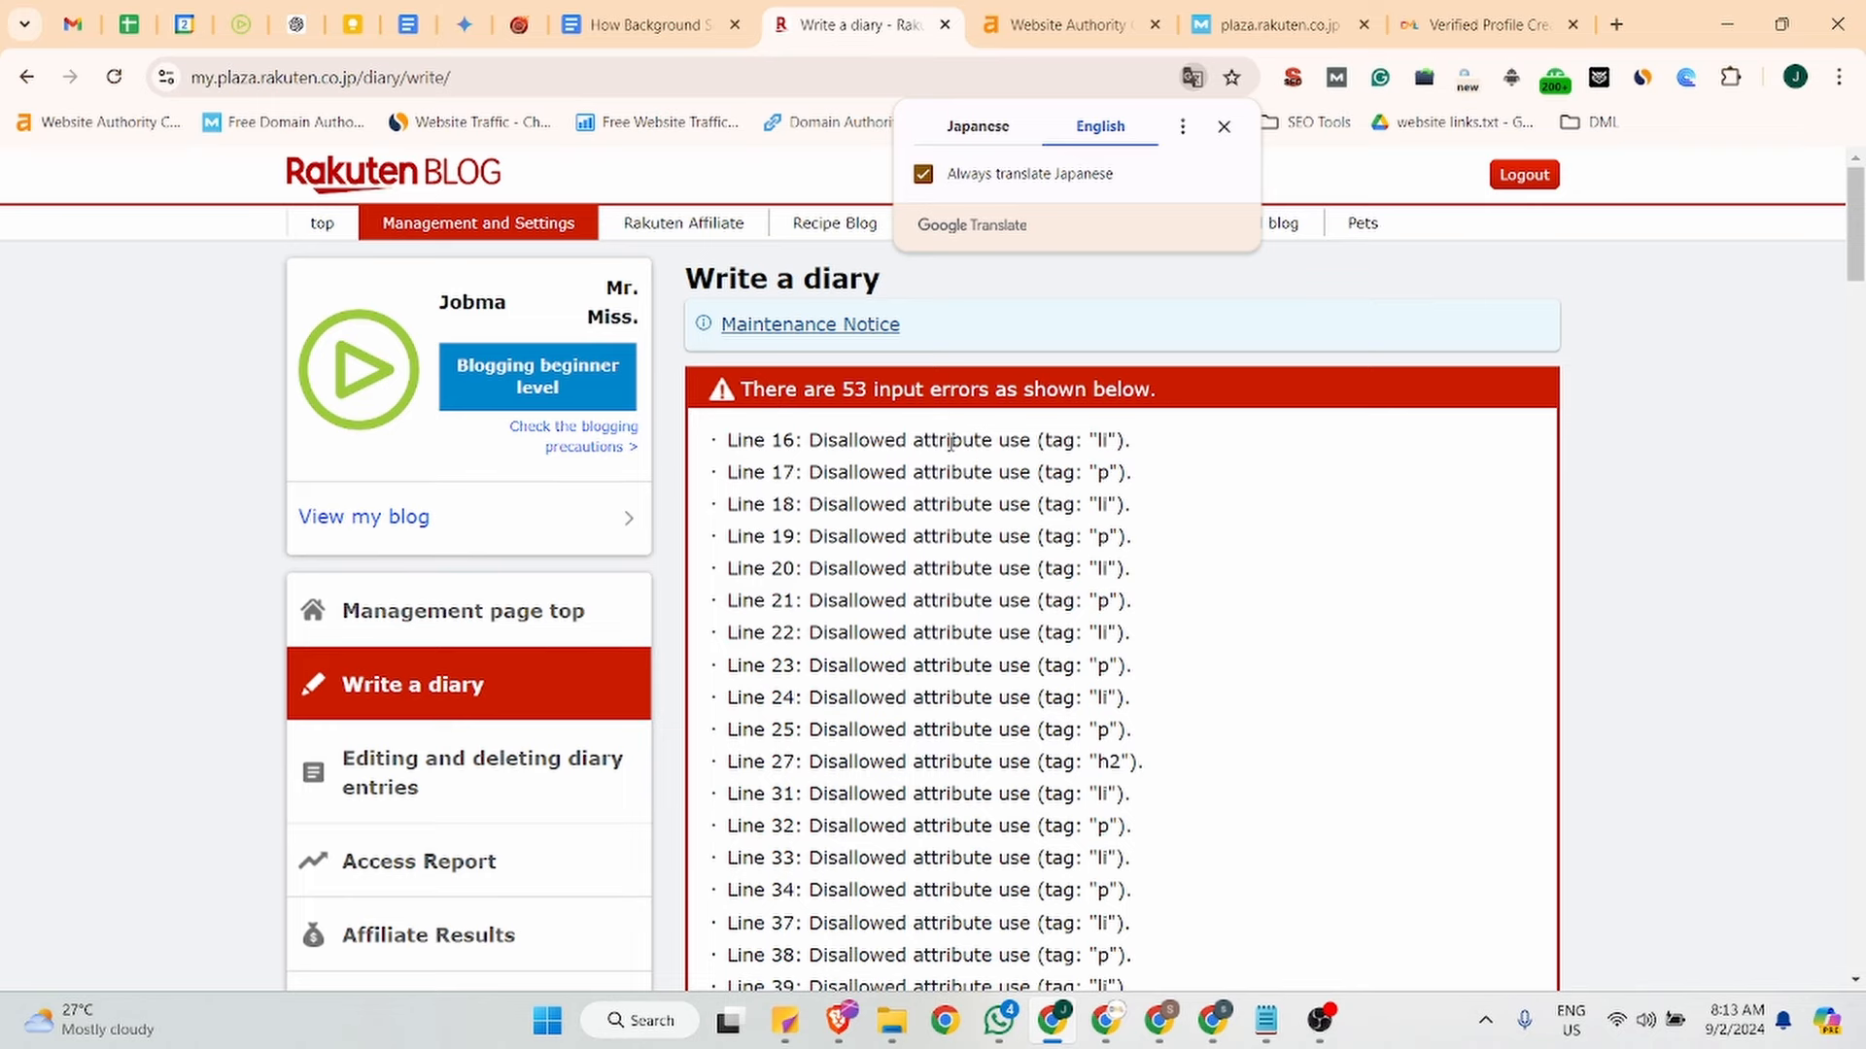
Examine the input errors listed for the diary, checking which lines and tags they concern.
scroll(1152, 486, "down", 20)
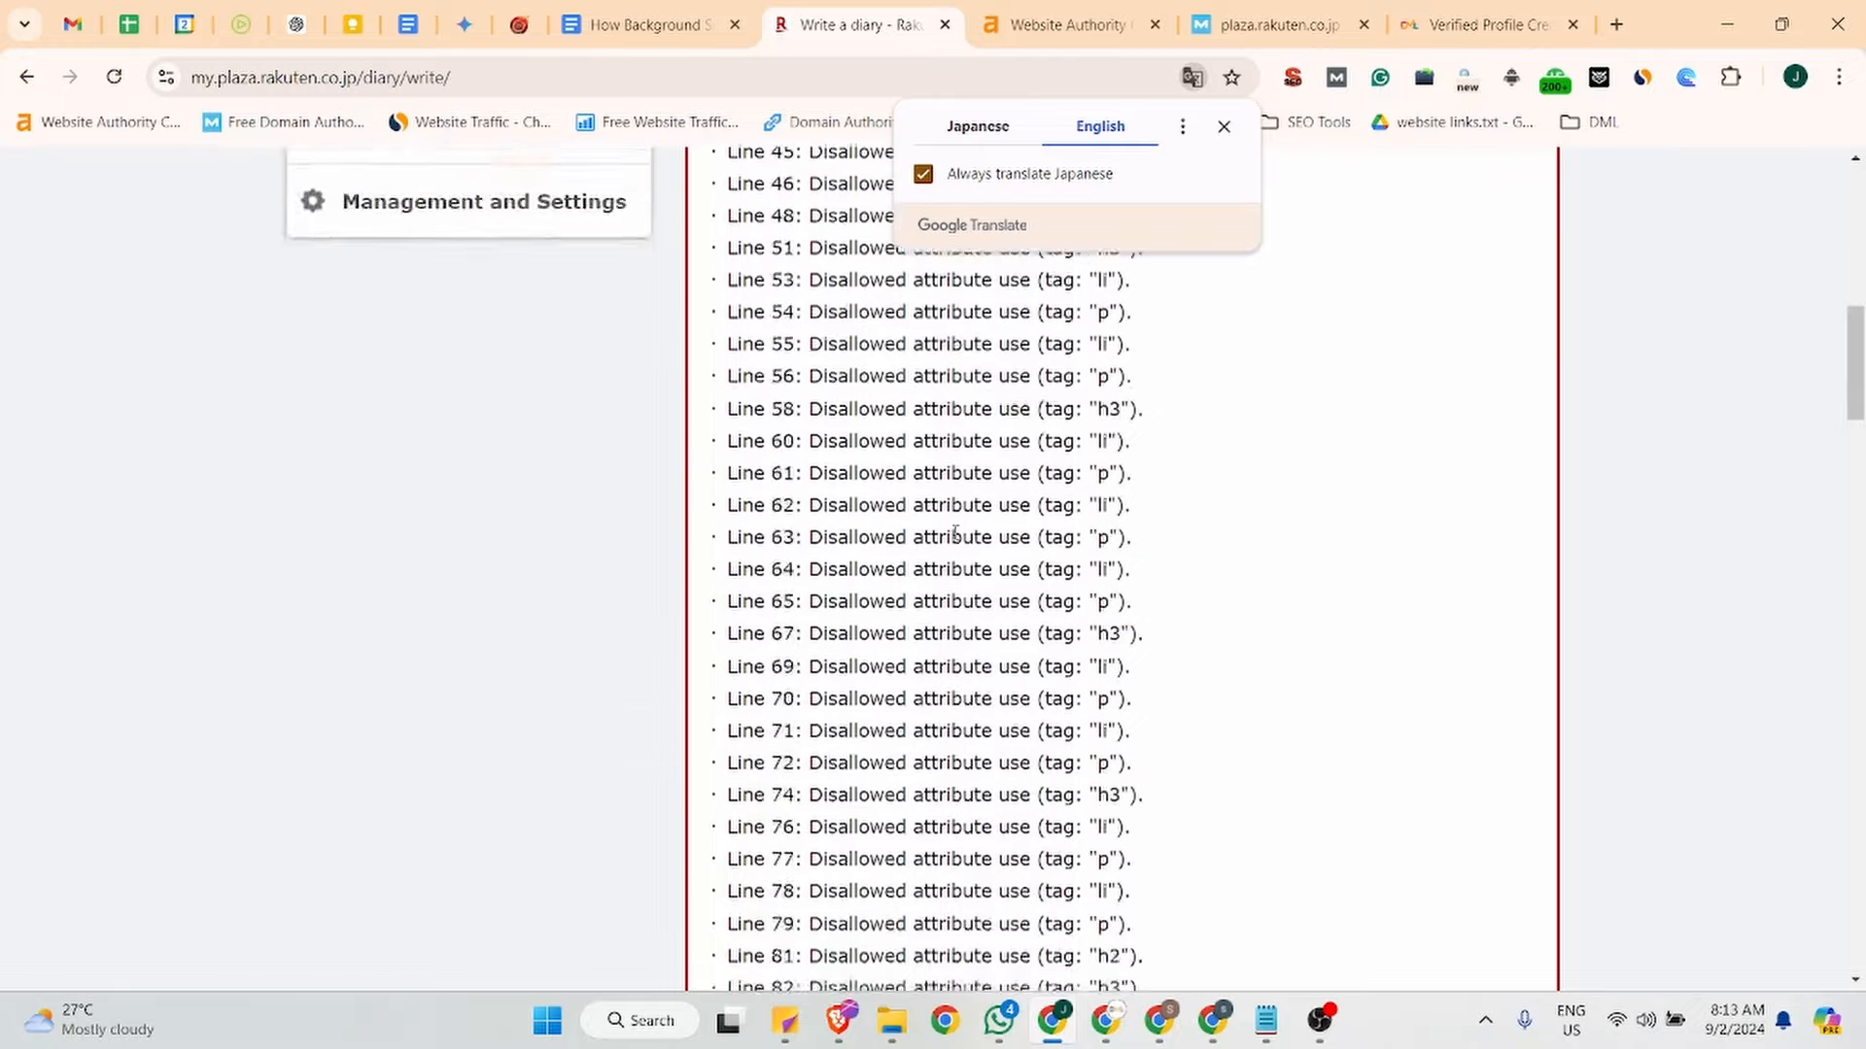
scroll(954, 540, "down", 20)
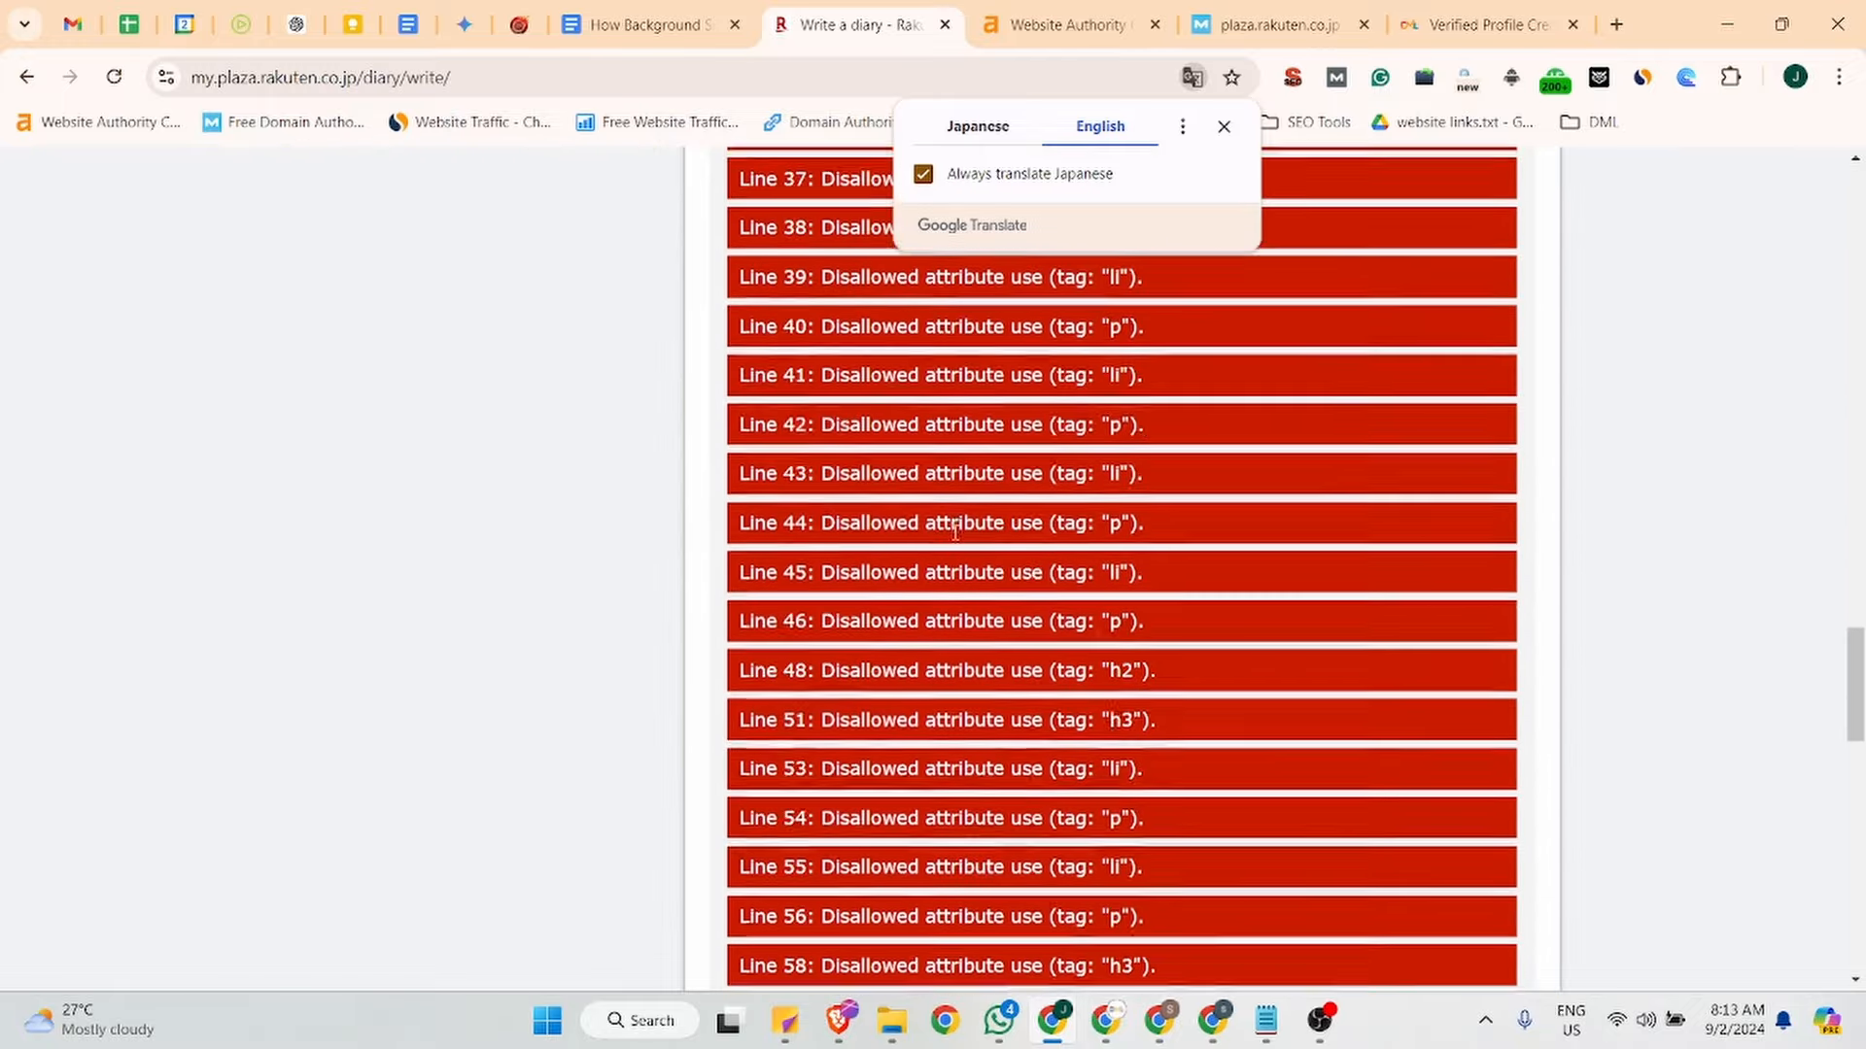
scroll(954, 539, "up", 15)
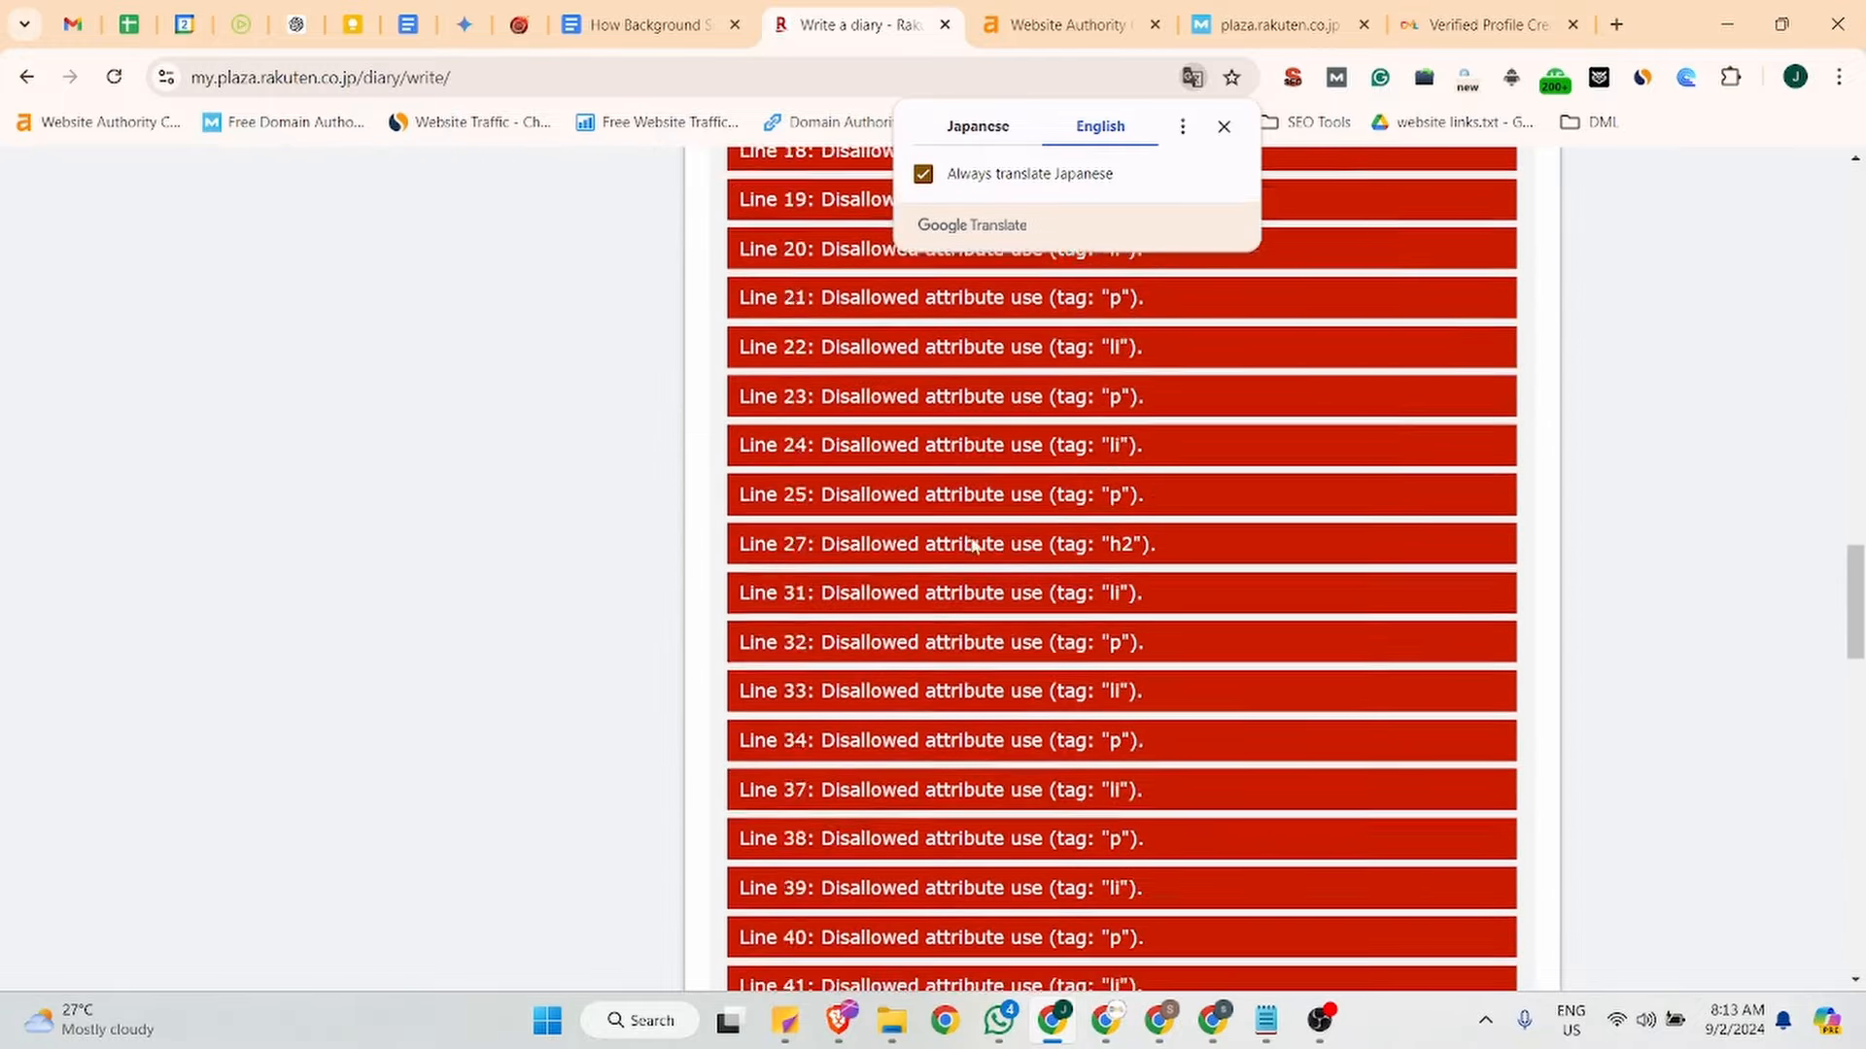
scroll(973, 538, "up", 6)
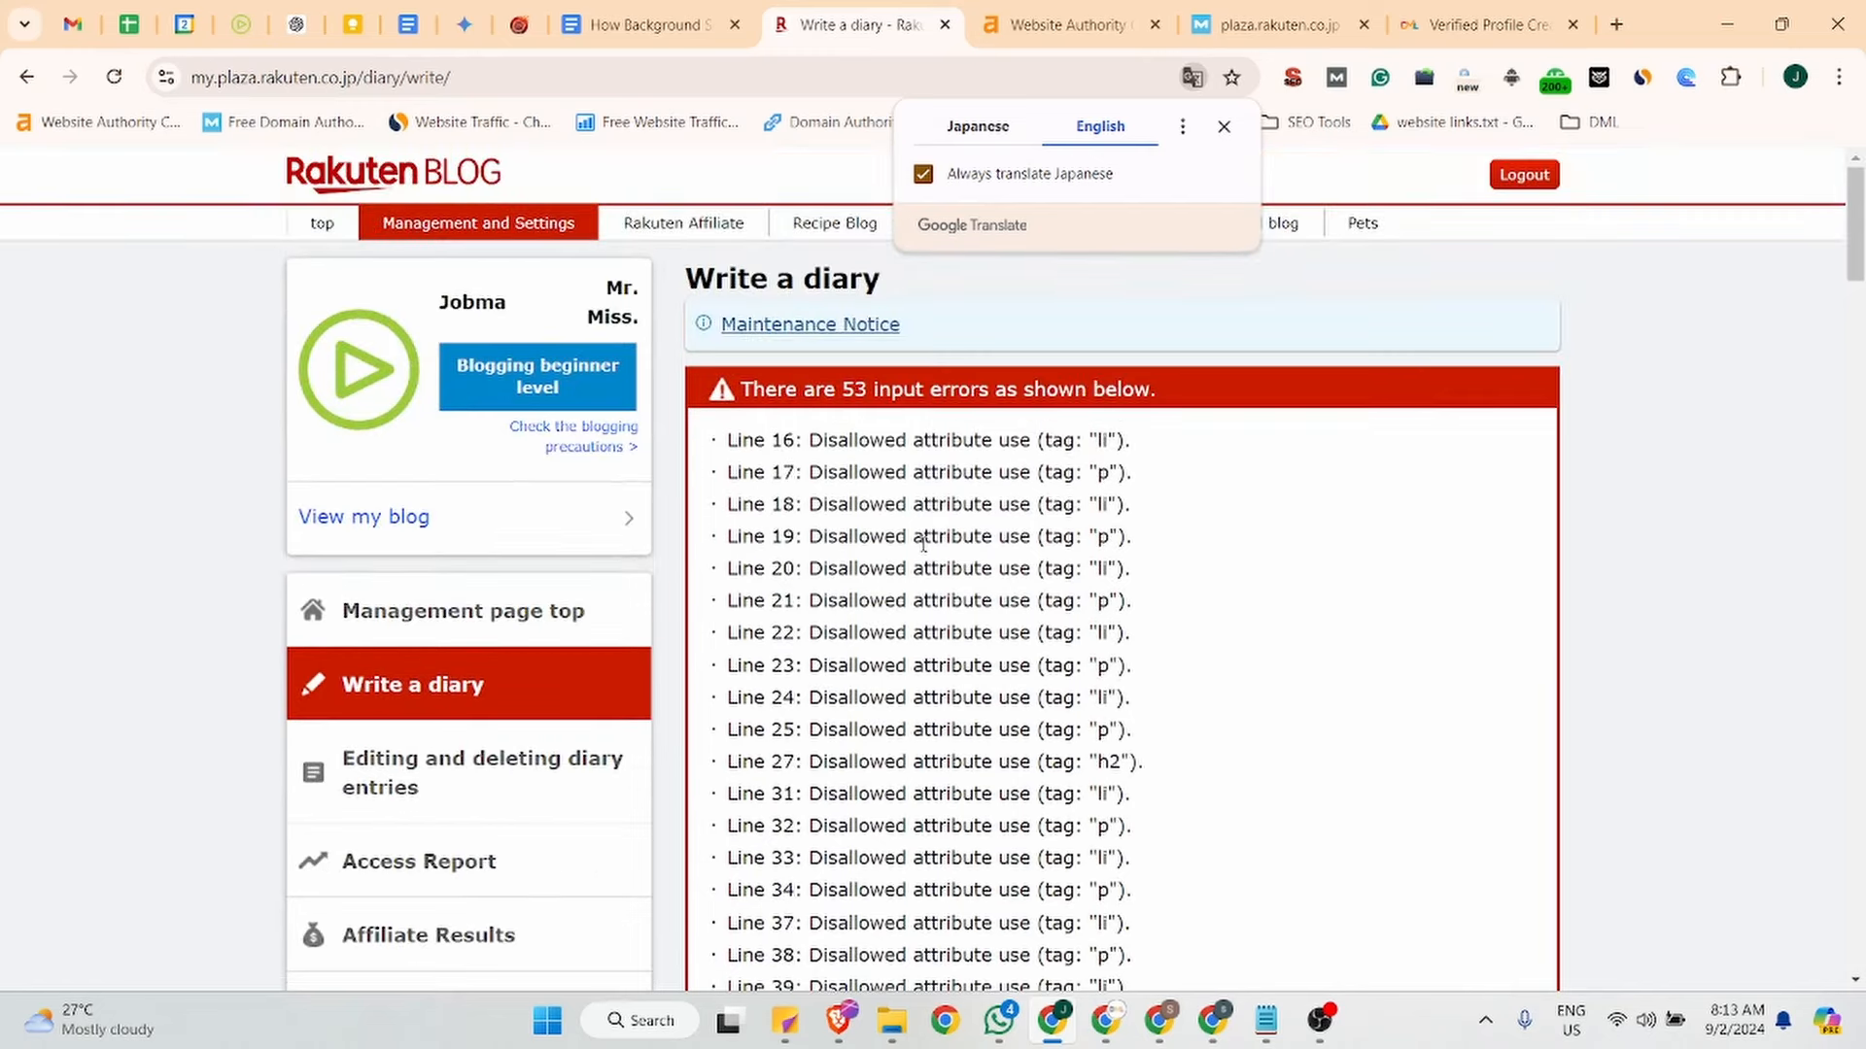
scroll(450, 683, "down", 3)
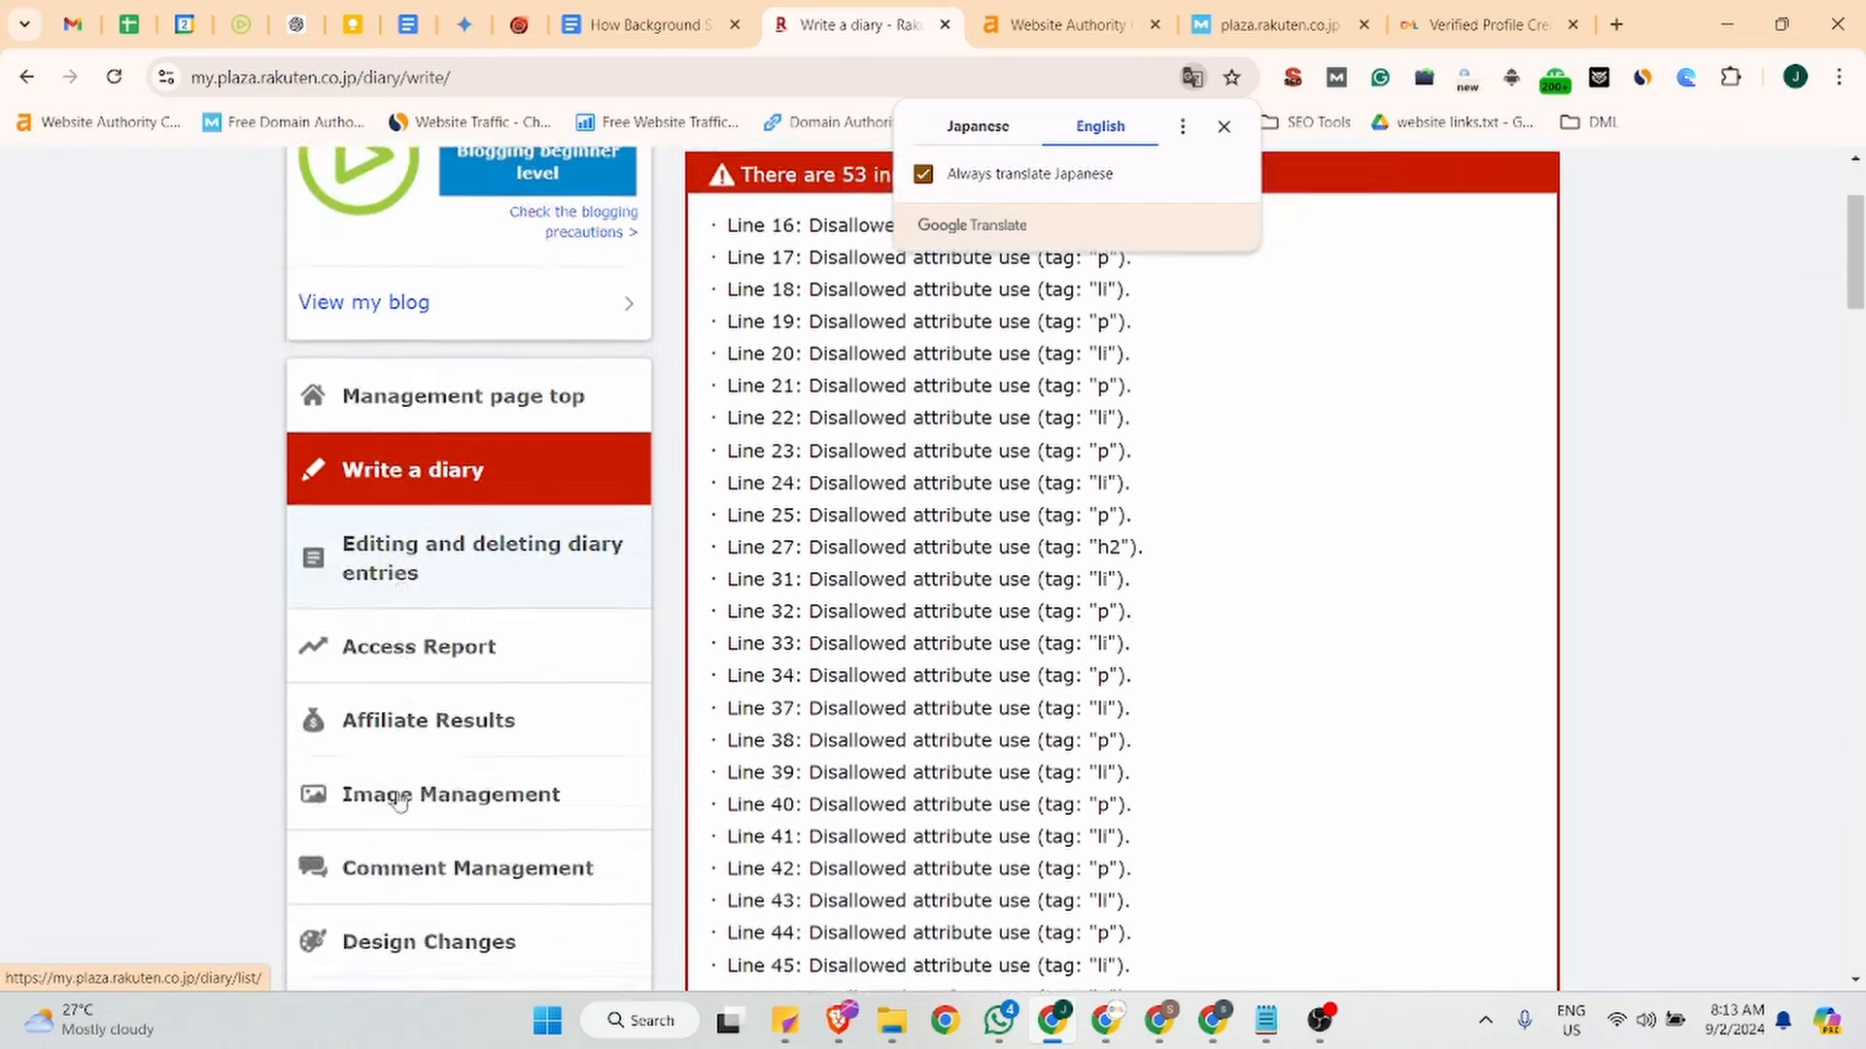
scroll(417, 651, "up", 3)
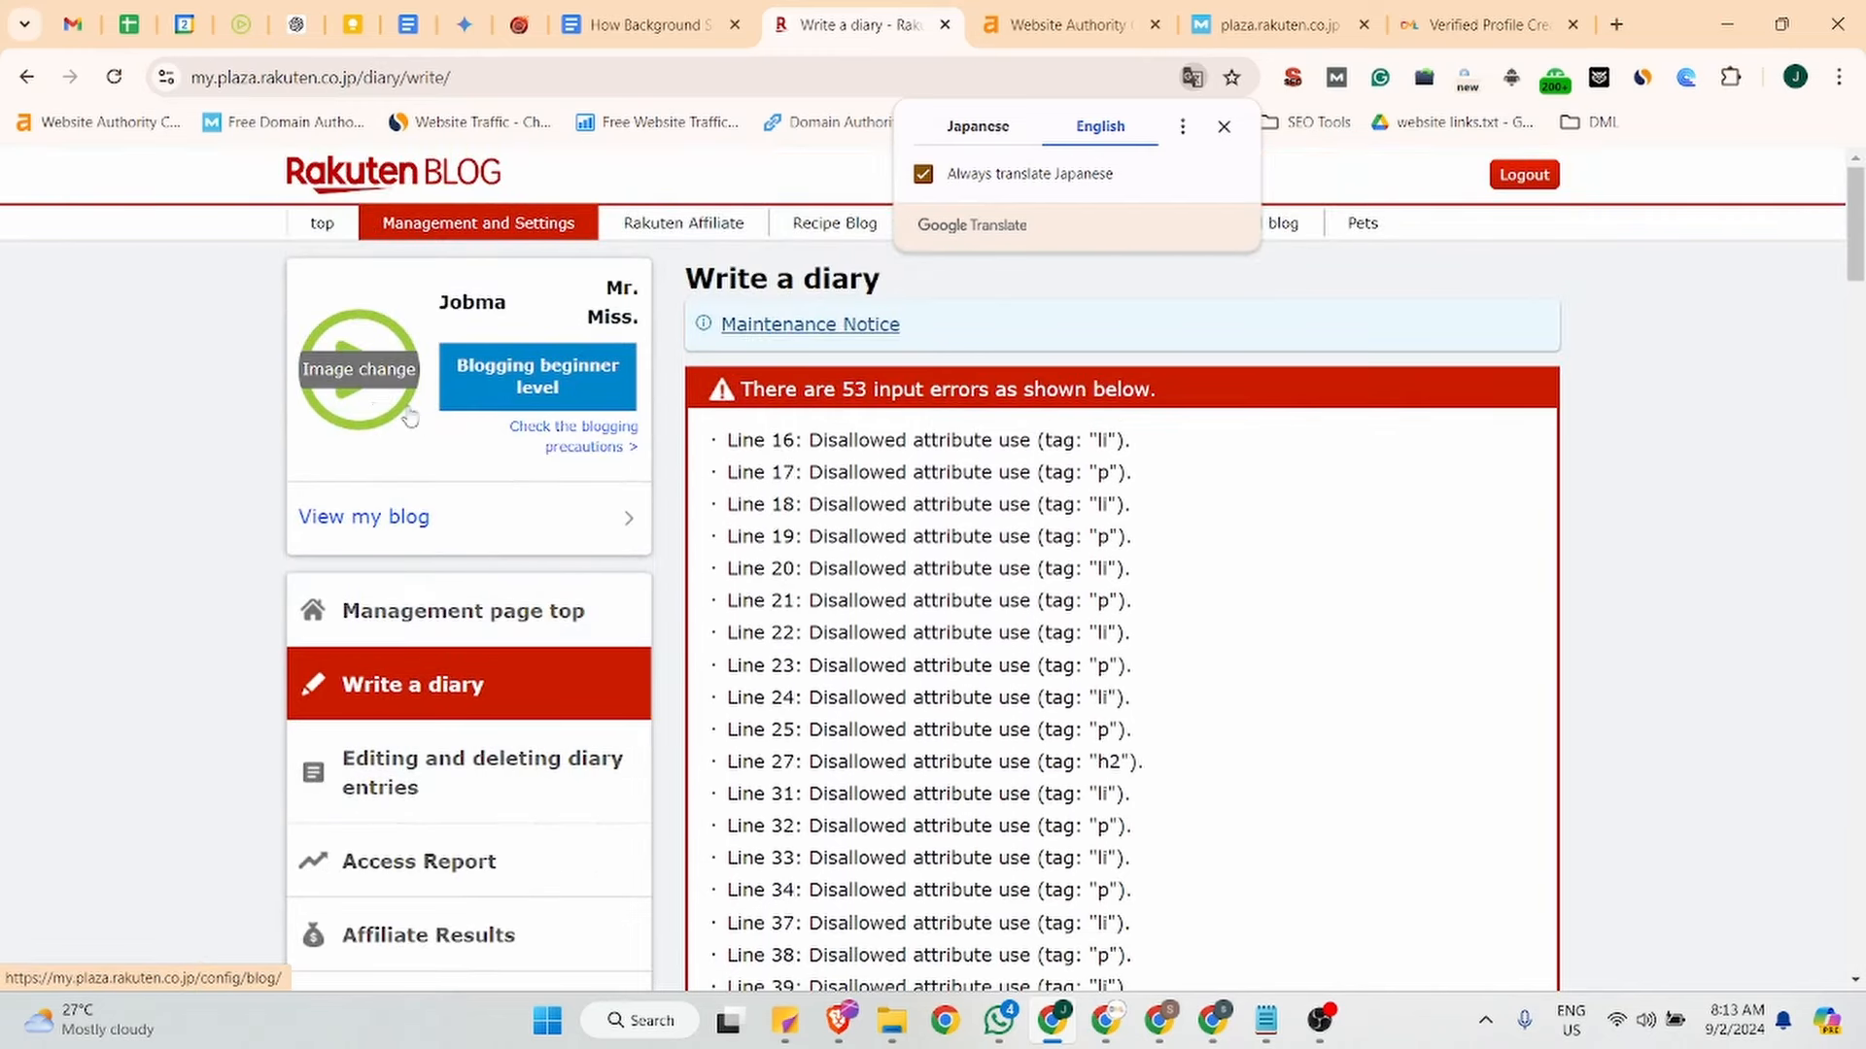
Open the public Jobma blog and check its published articles, profile and categories before returning to the diary draft.
left_click(363, 519)
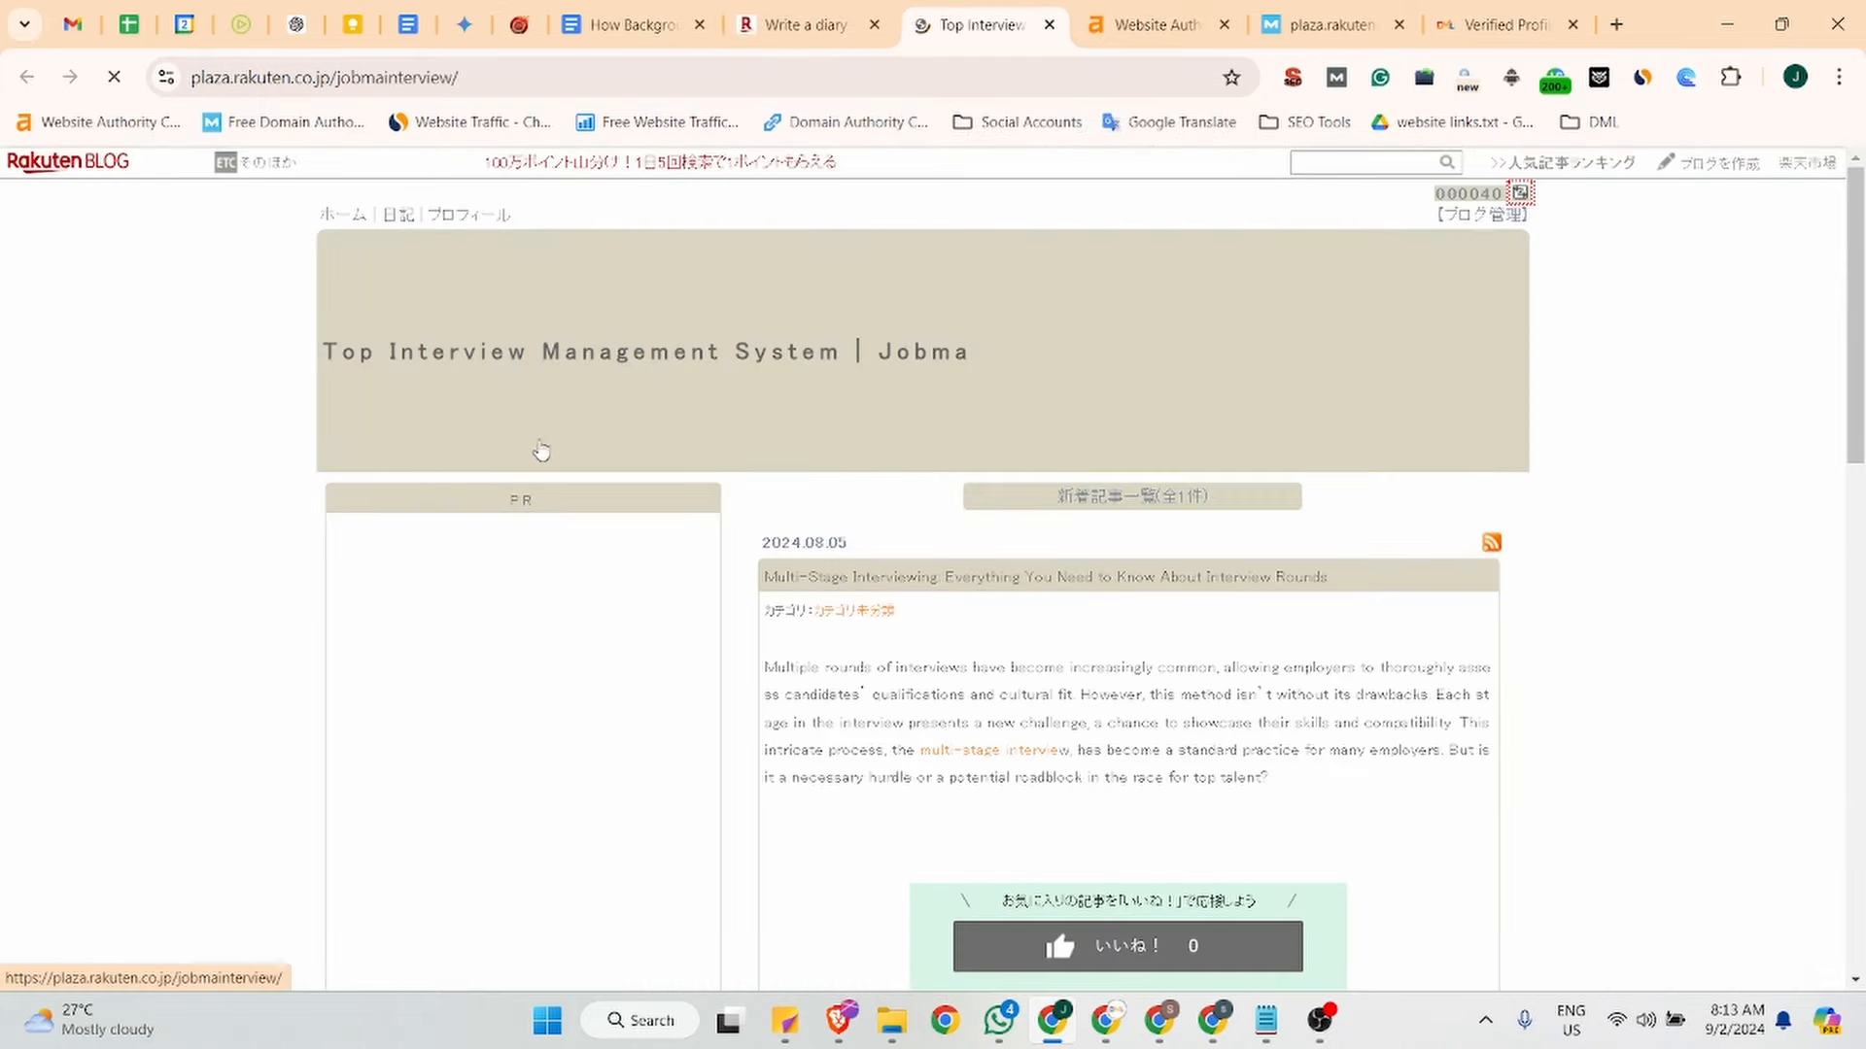
scroll(1026, 618, "down", 1)
scroll(1026, 618, "down", 3)
scroll(972, 524, "down", 7)
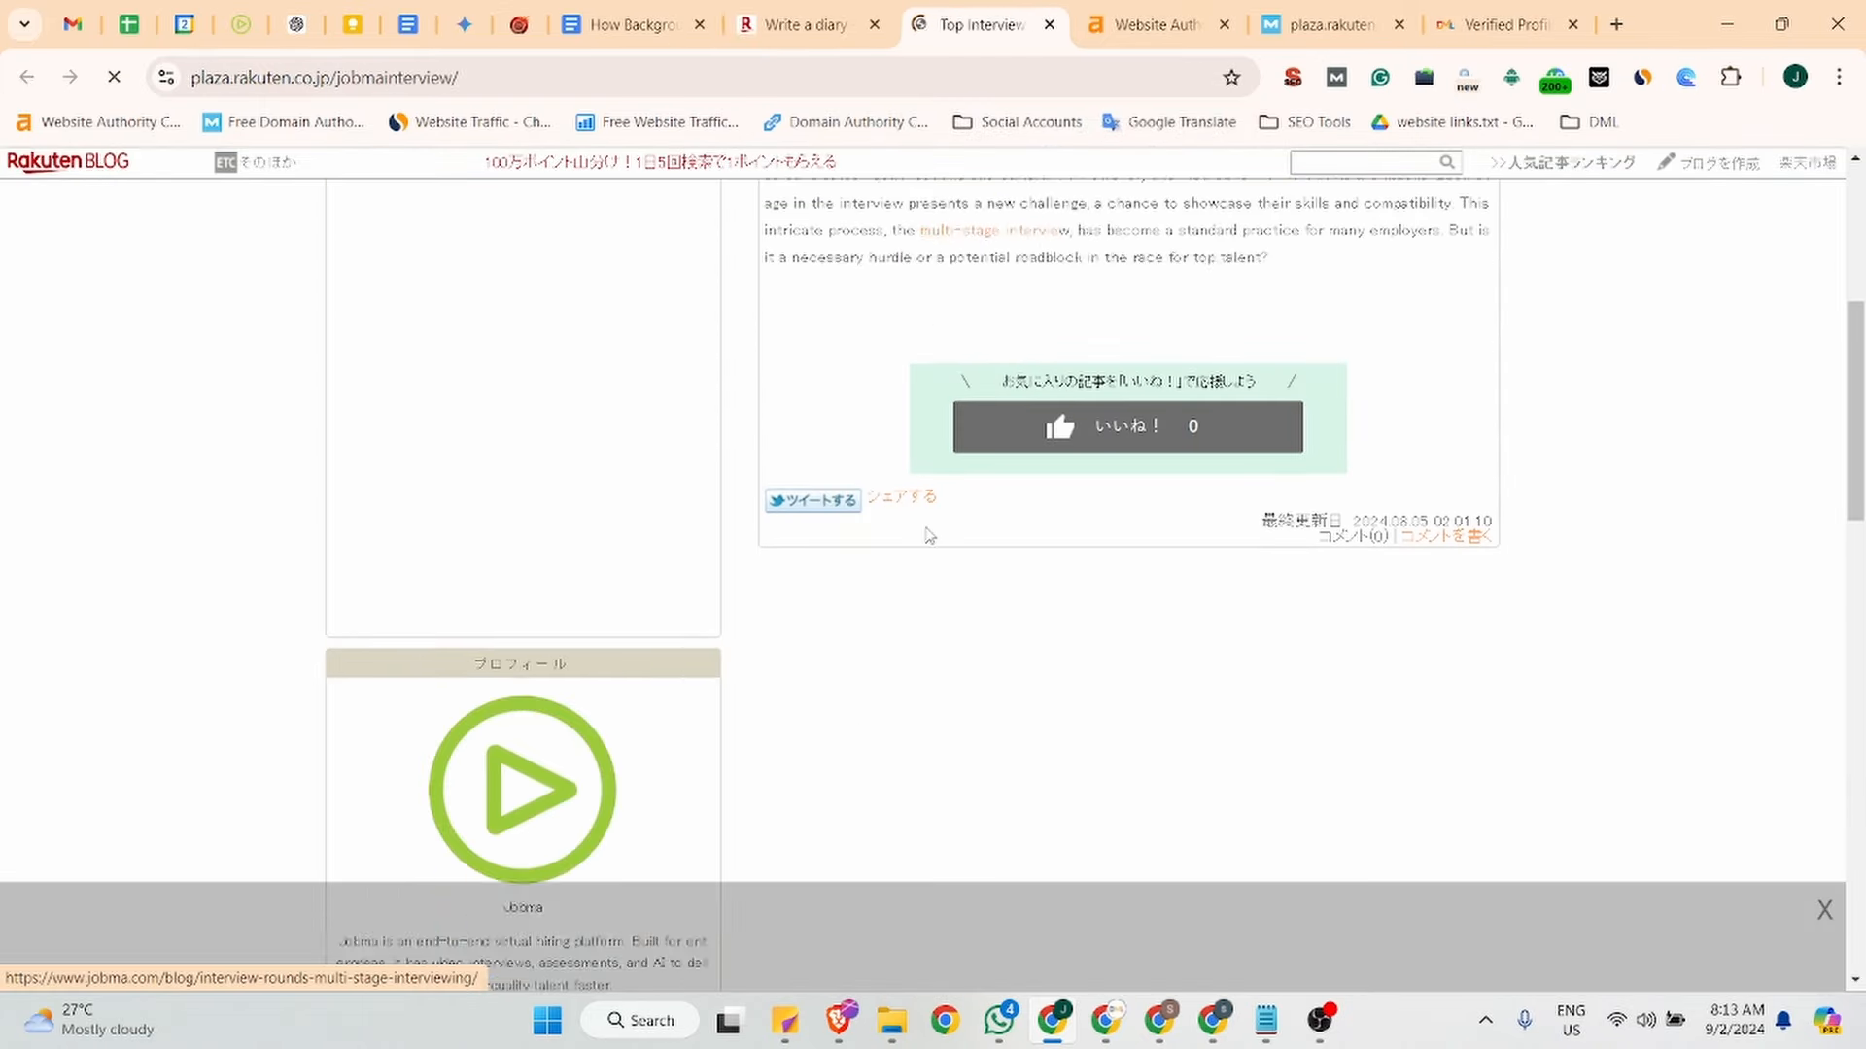
scroll(928, 535, "down", 15)
scroll(978, 558, "up", 20)
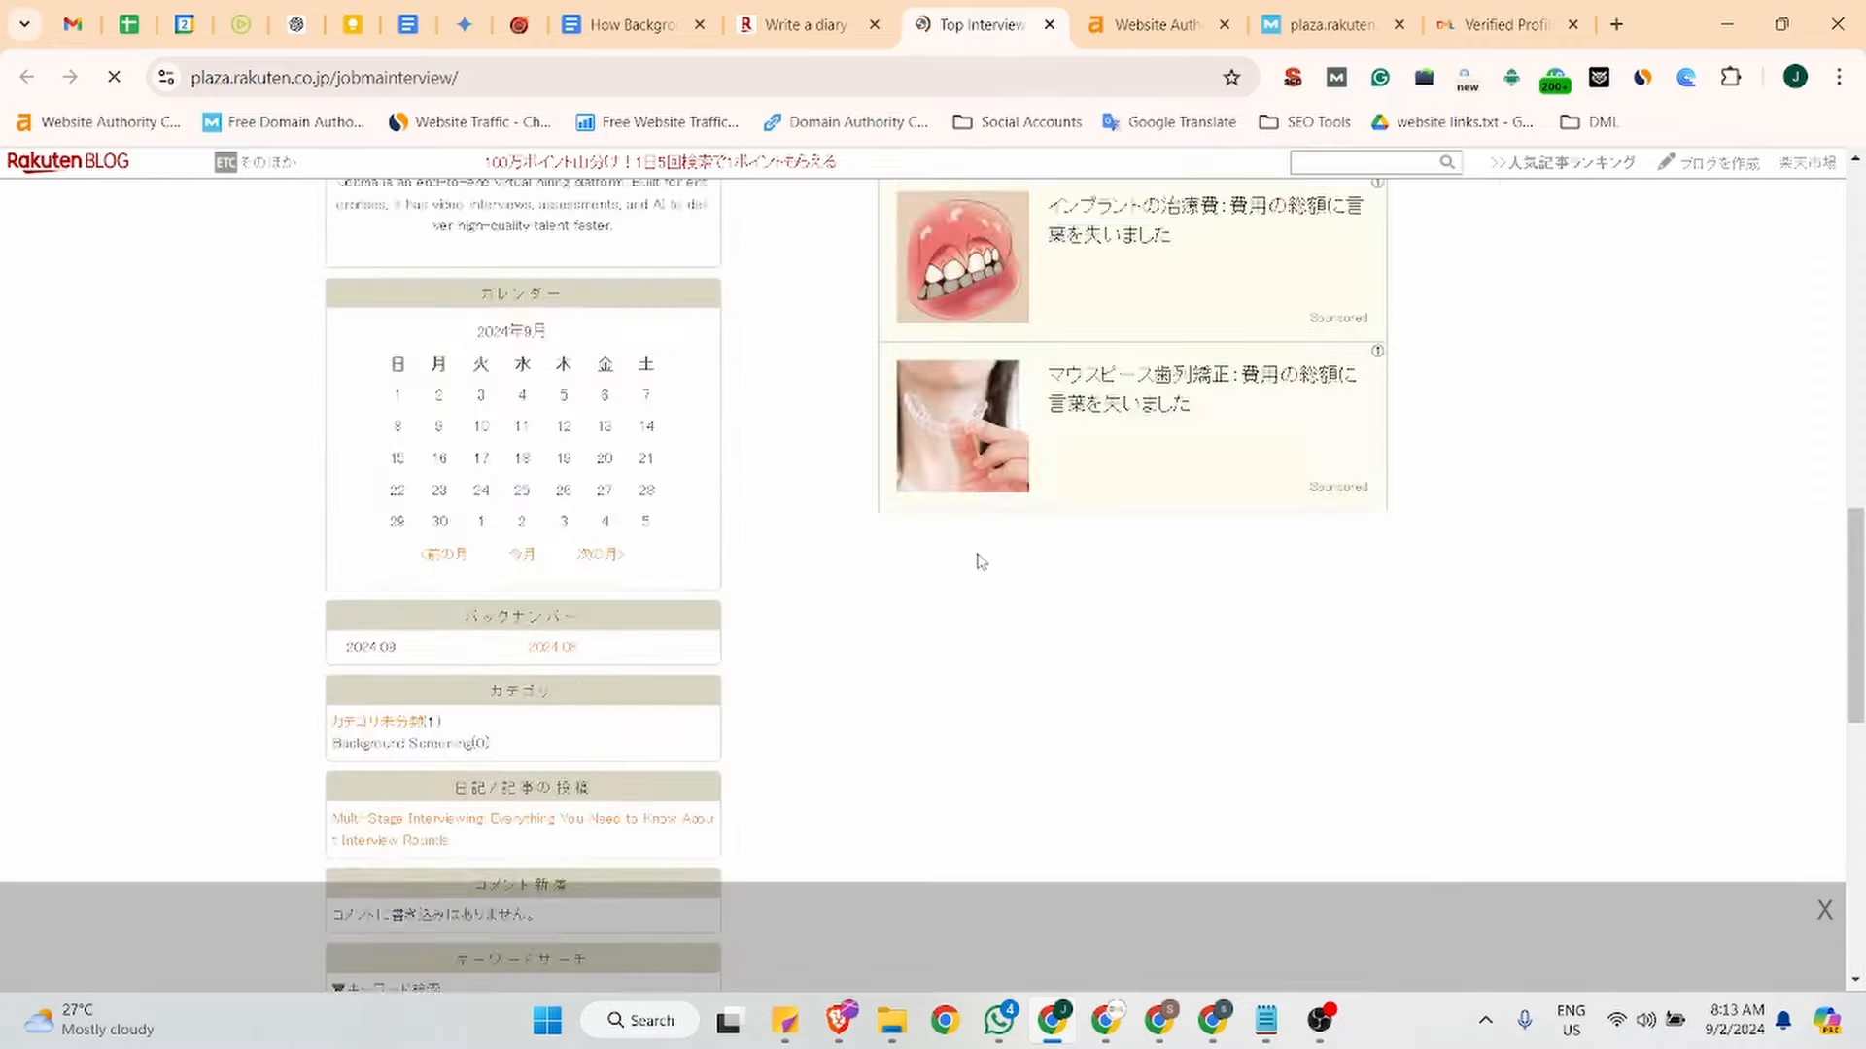
scroll(980, 560, "down", 15)
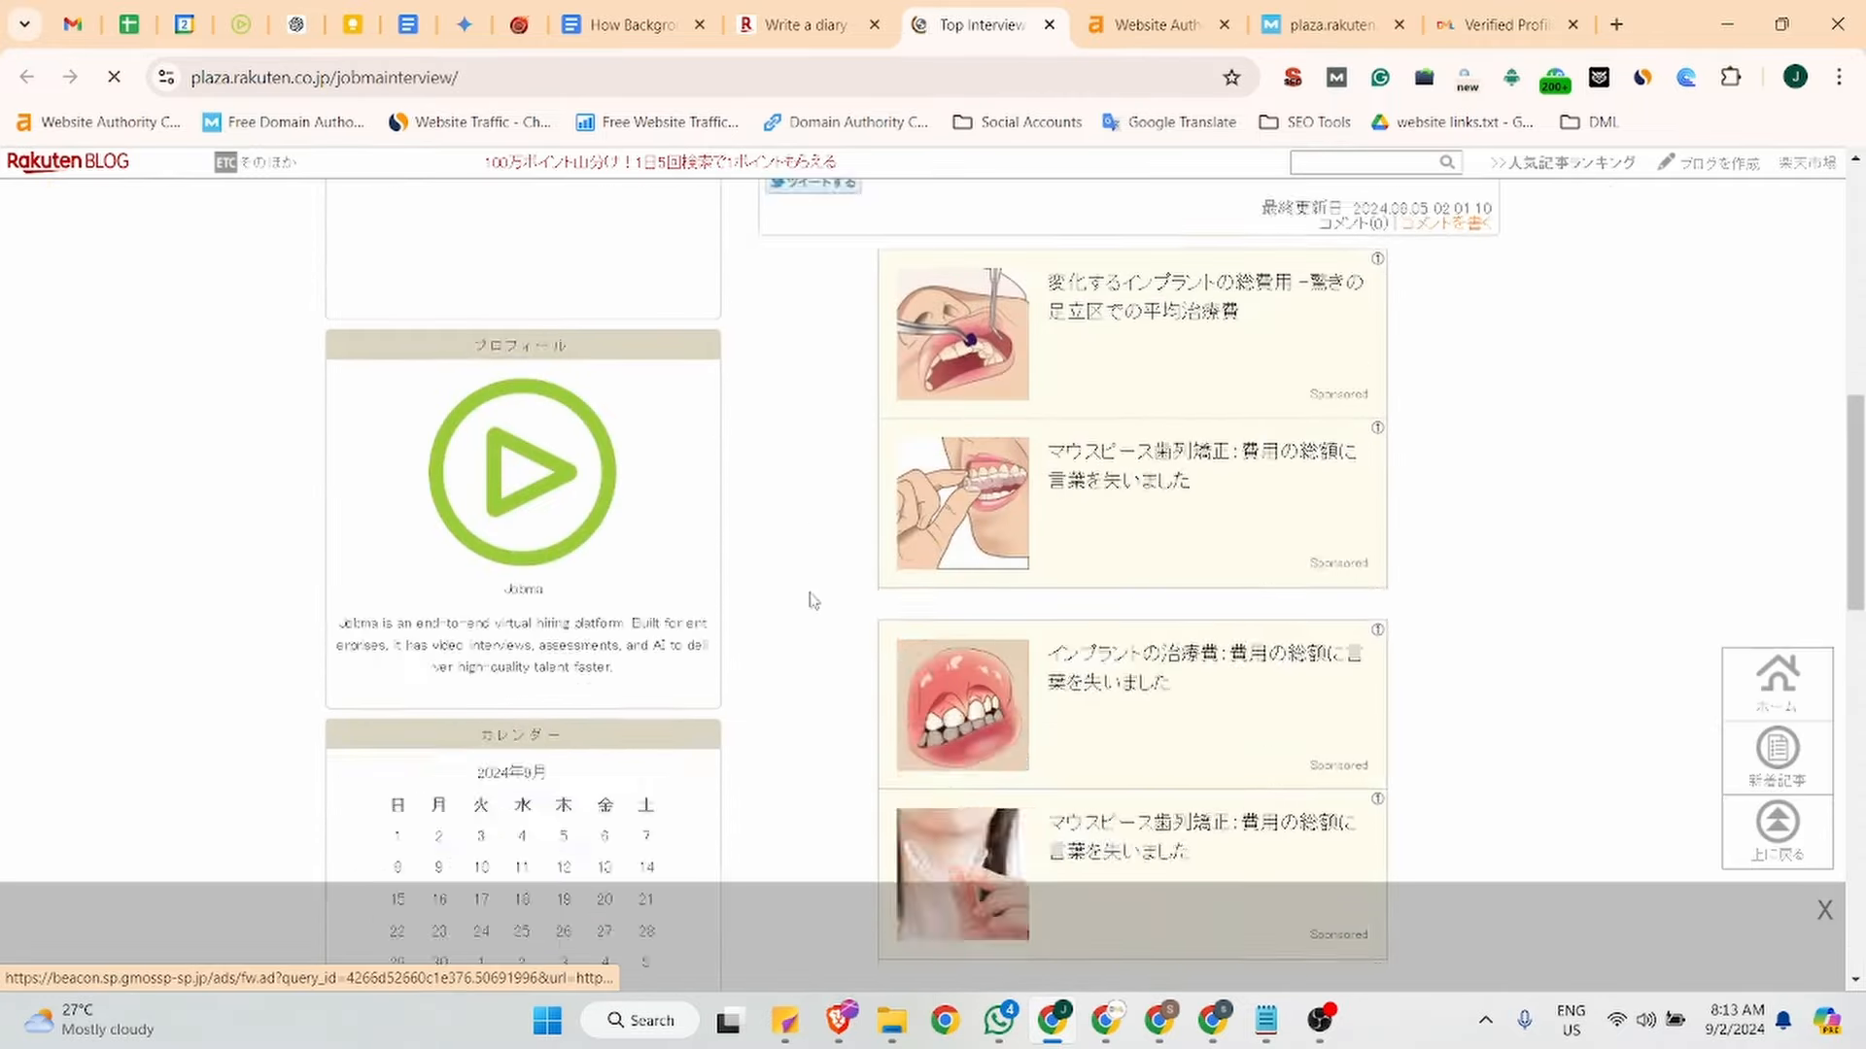
scroll(563, 574, "down", 5)
scroll(563, 573, "up", 8)
left_click(822, 8)
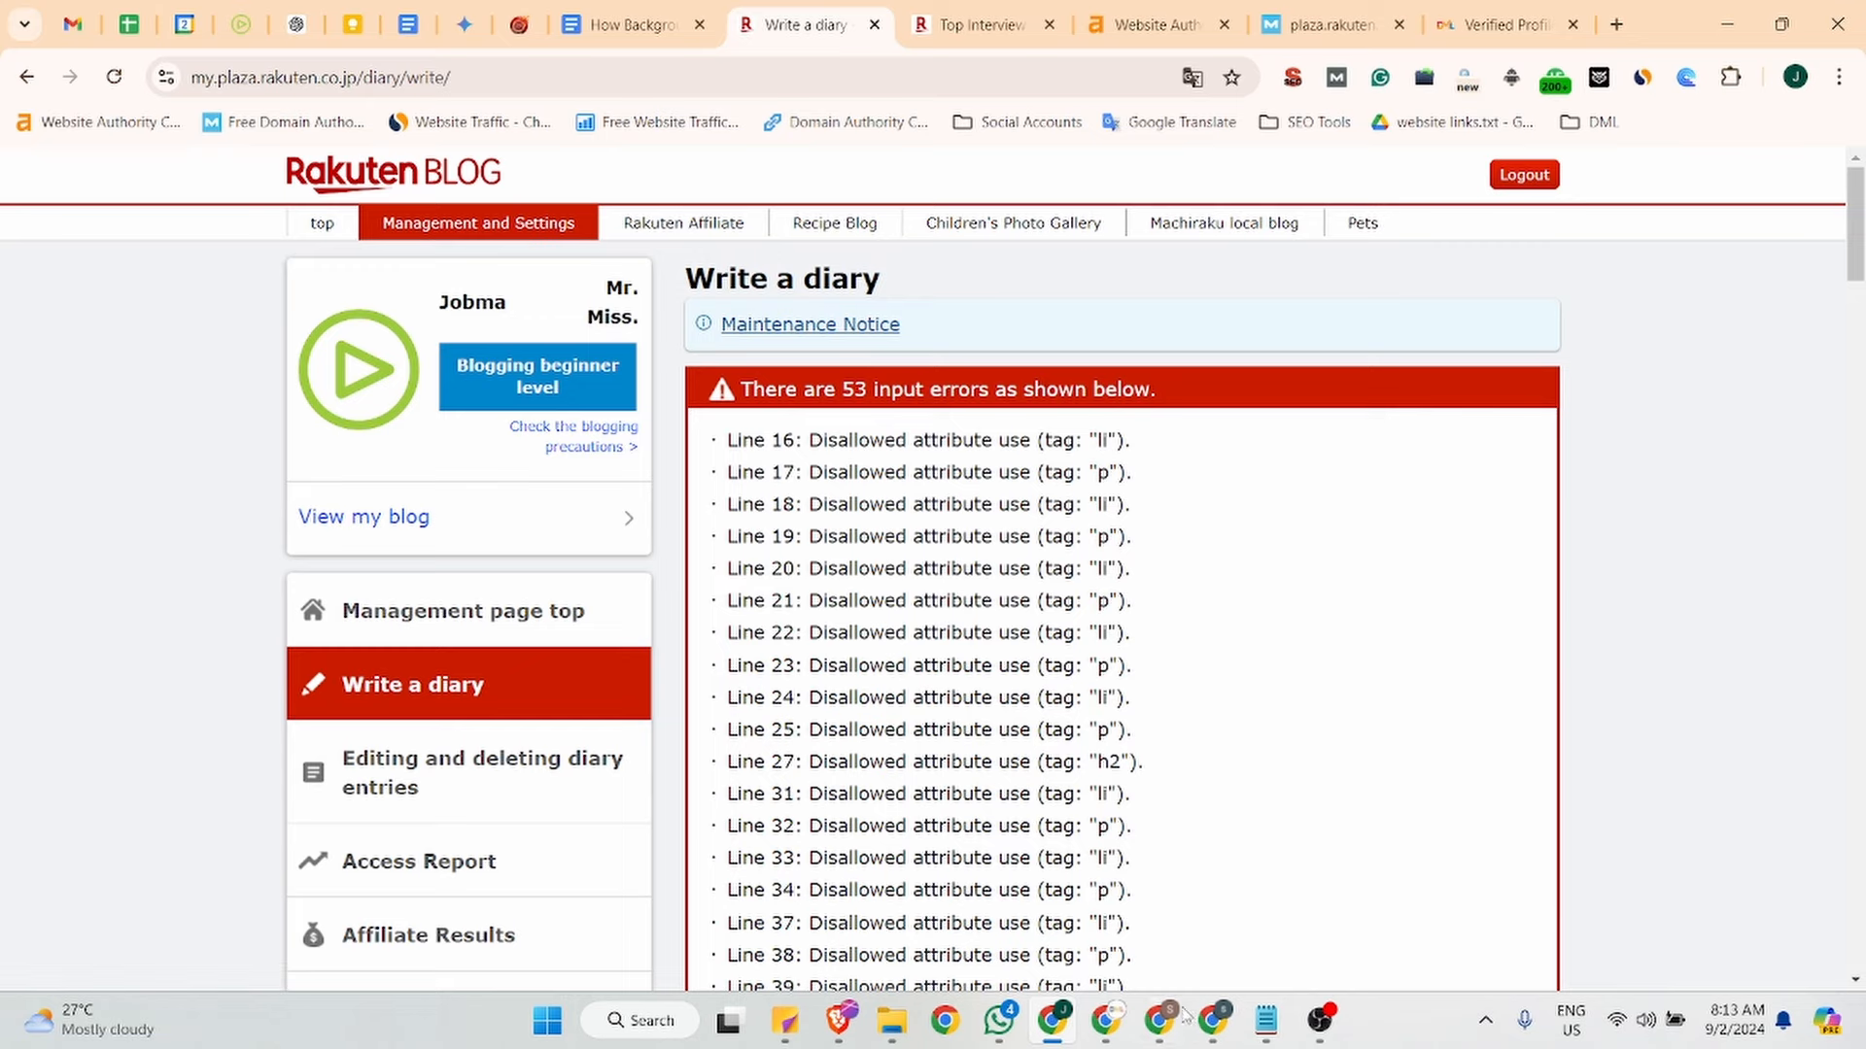
Switch to the browser profile signed in as DML Training and look through its public Rakuten blog.
left_click(1210, 1032)
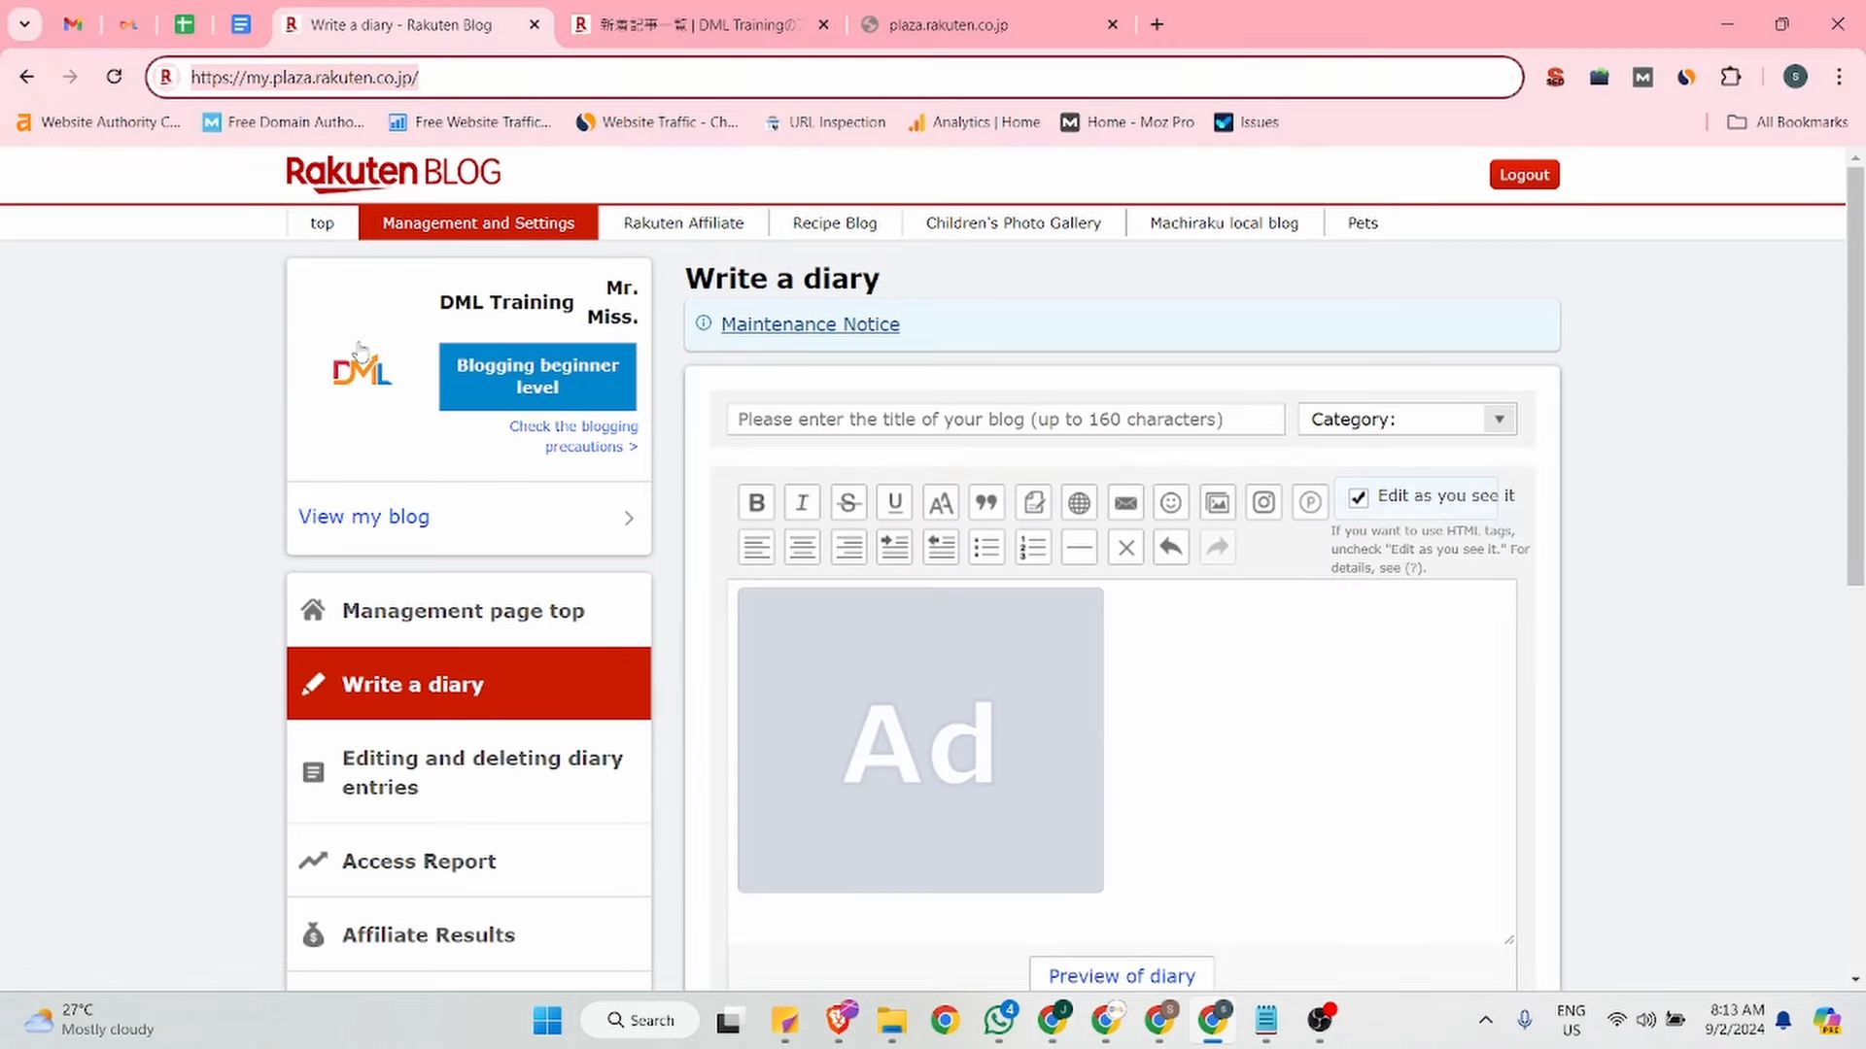
left_click(354, 529)
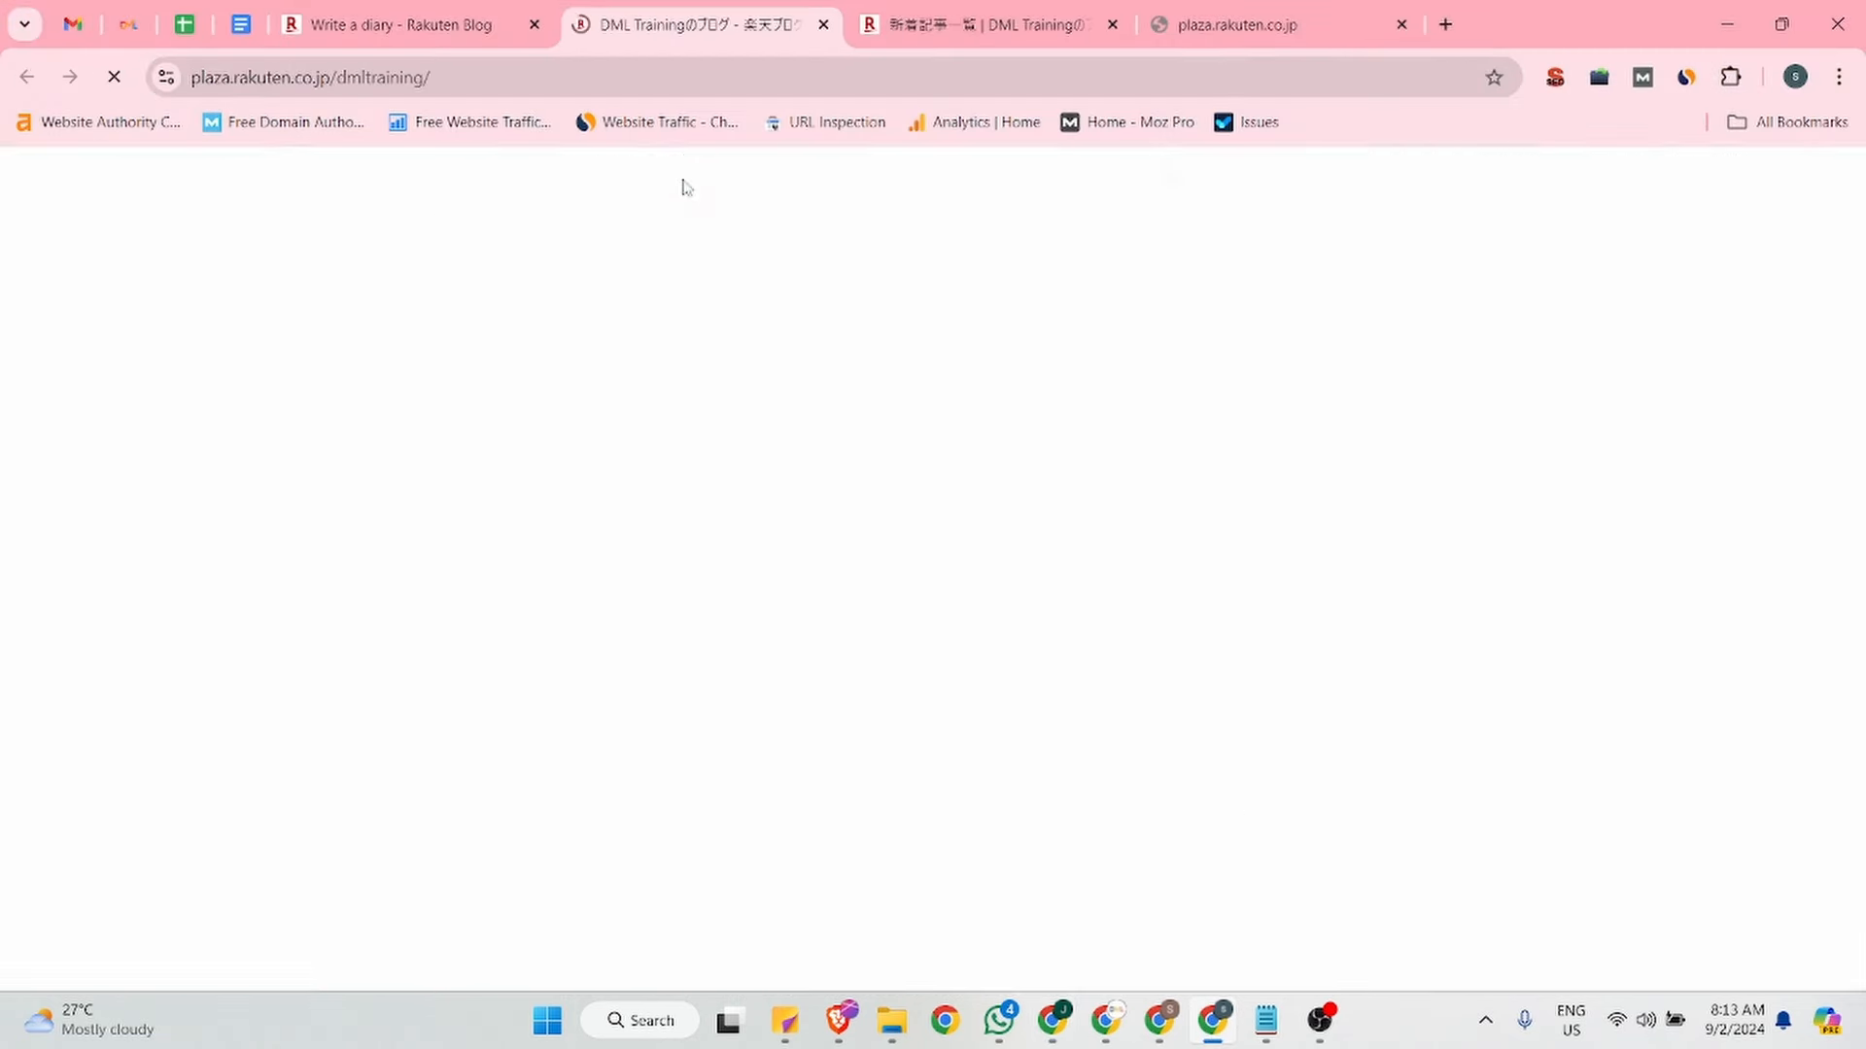
scroll(791, 670, "down", 5)
scroll(792, 671, "down", 15)
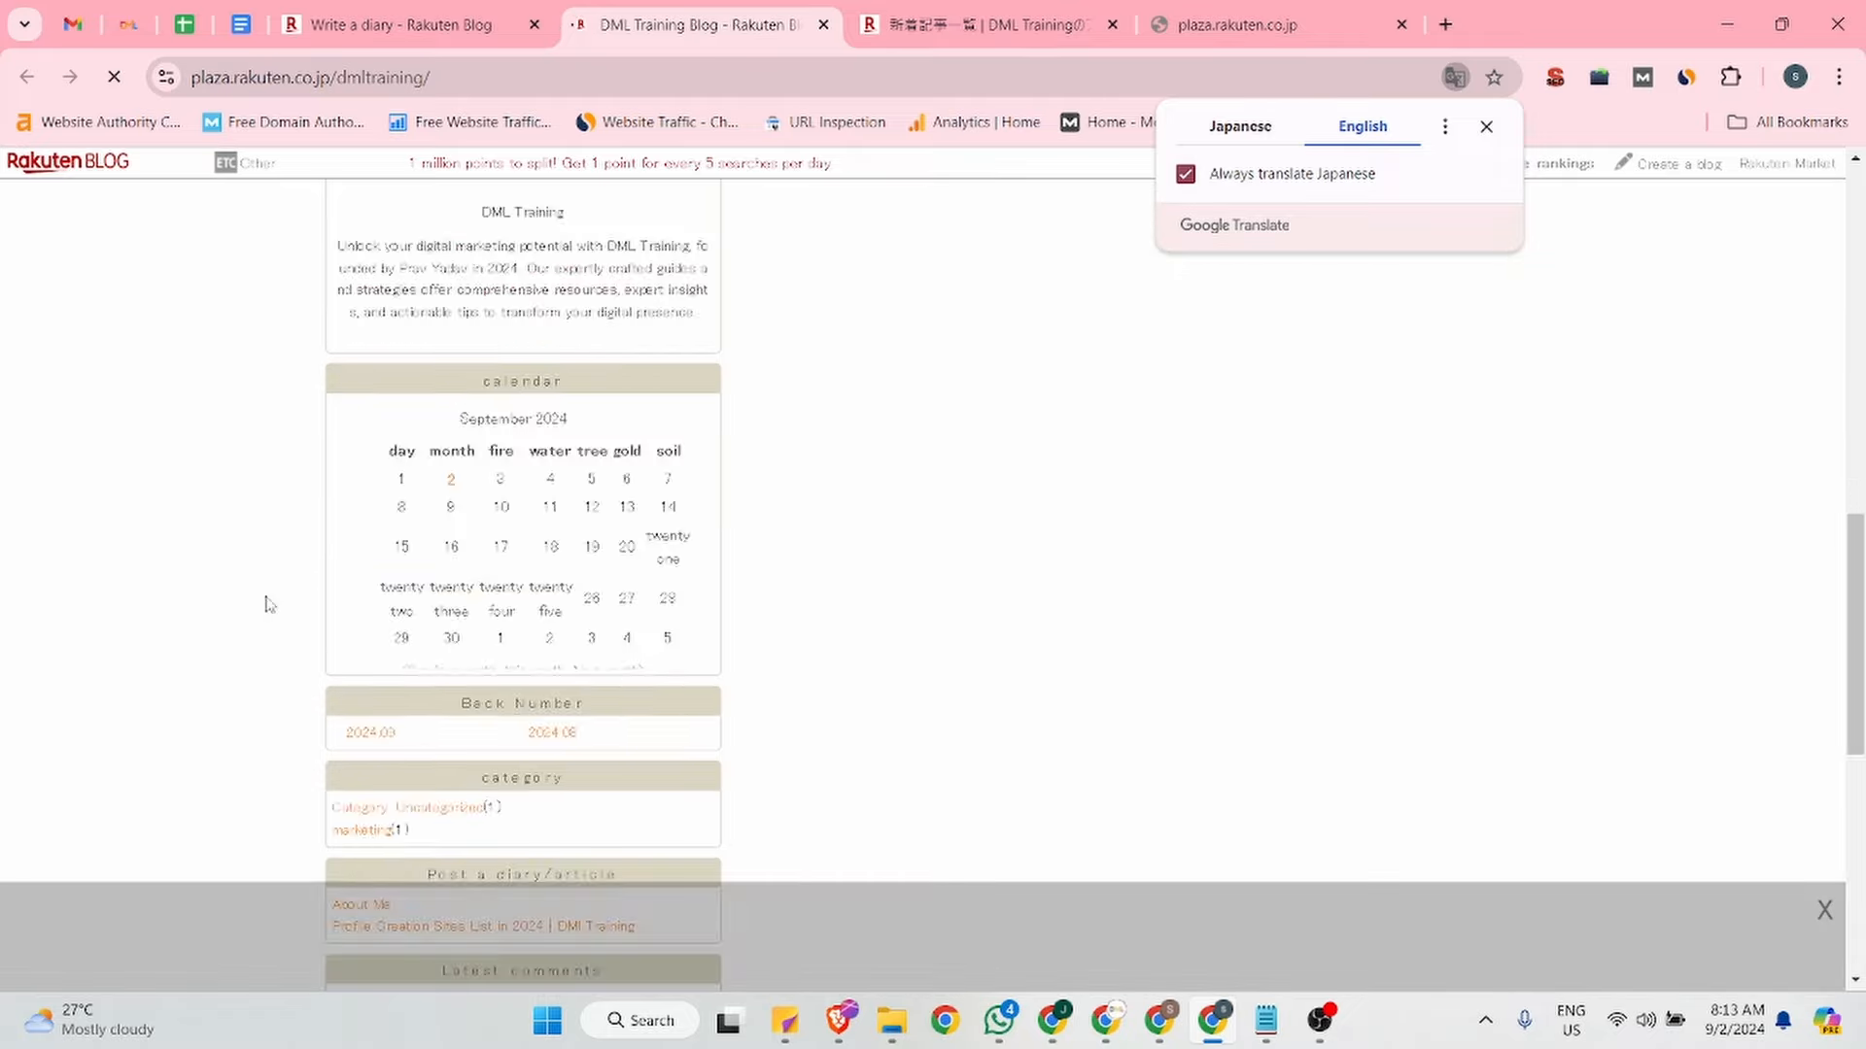
scroll(956, 567, "up", 20)
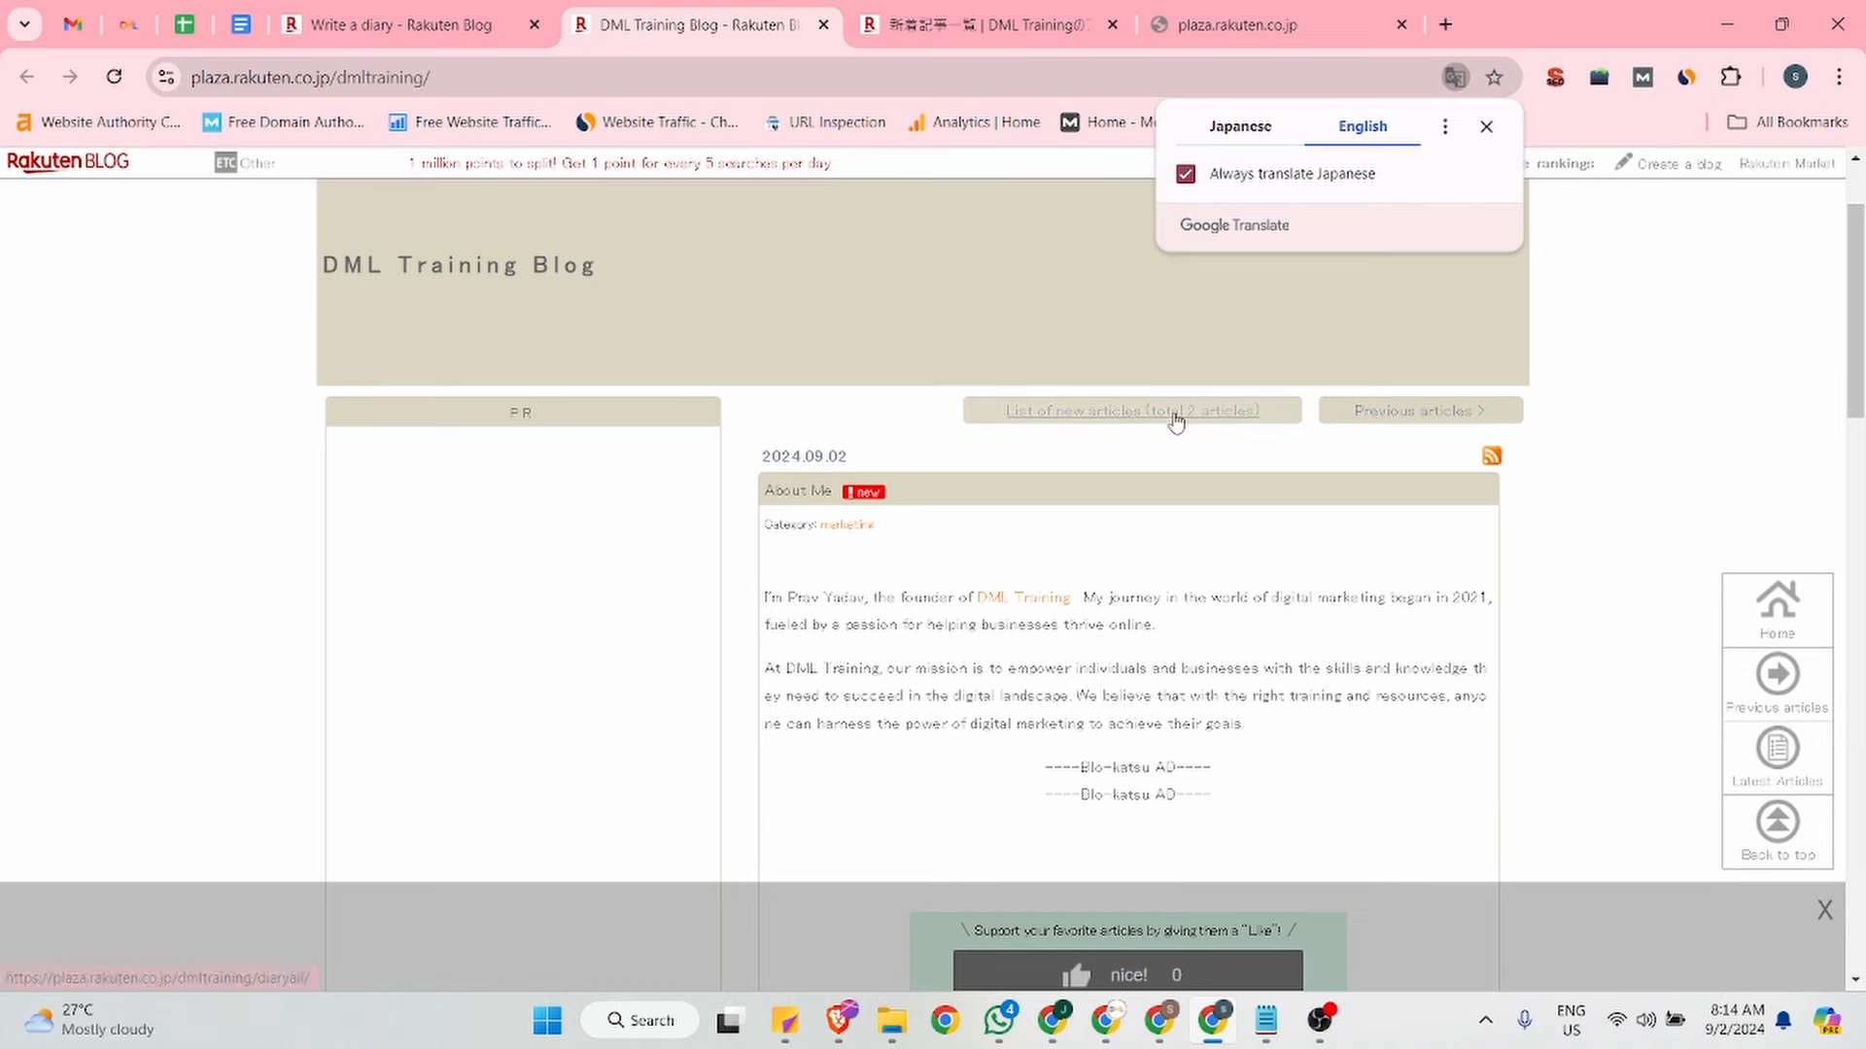
Open the "Profile Creation Sites List in 2024" article from DML Training's article list and examine its headings, links and text formatting.
left_click(1128, 413)
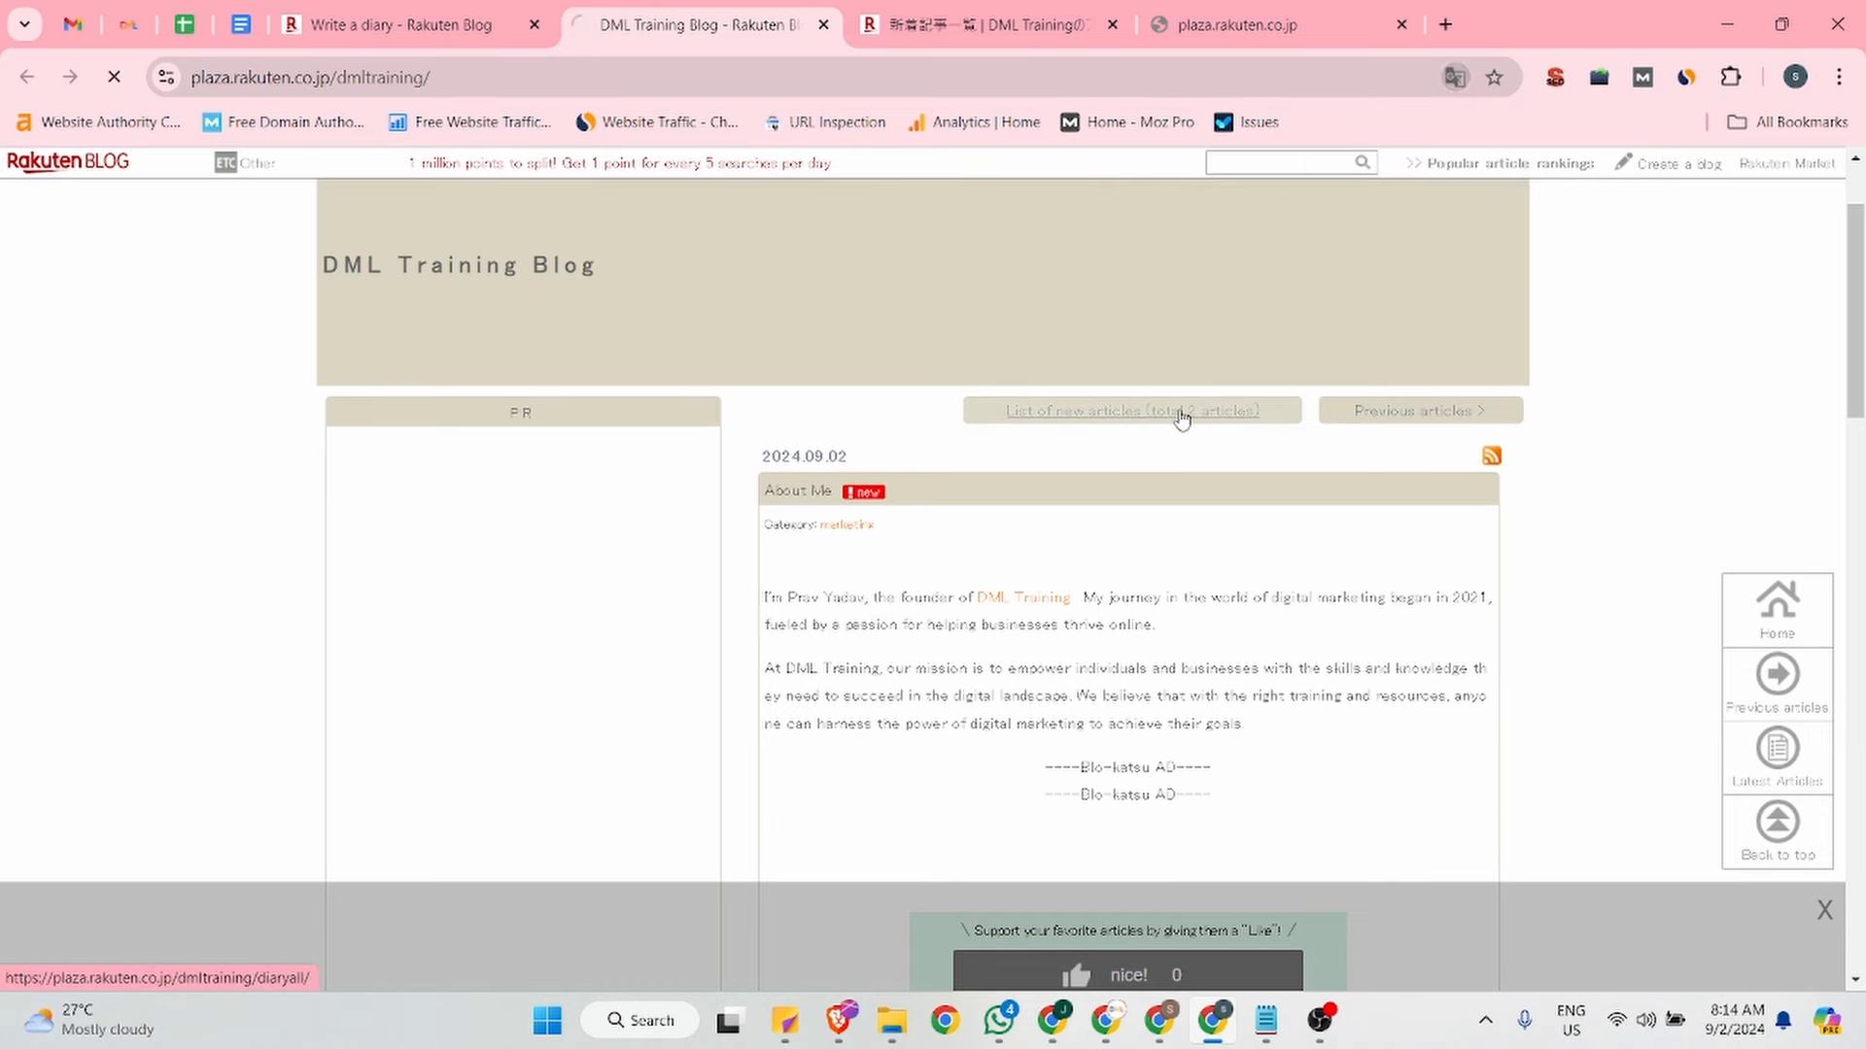
scroll(583, 547, "down", 2)
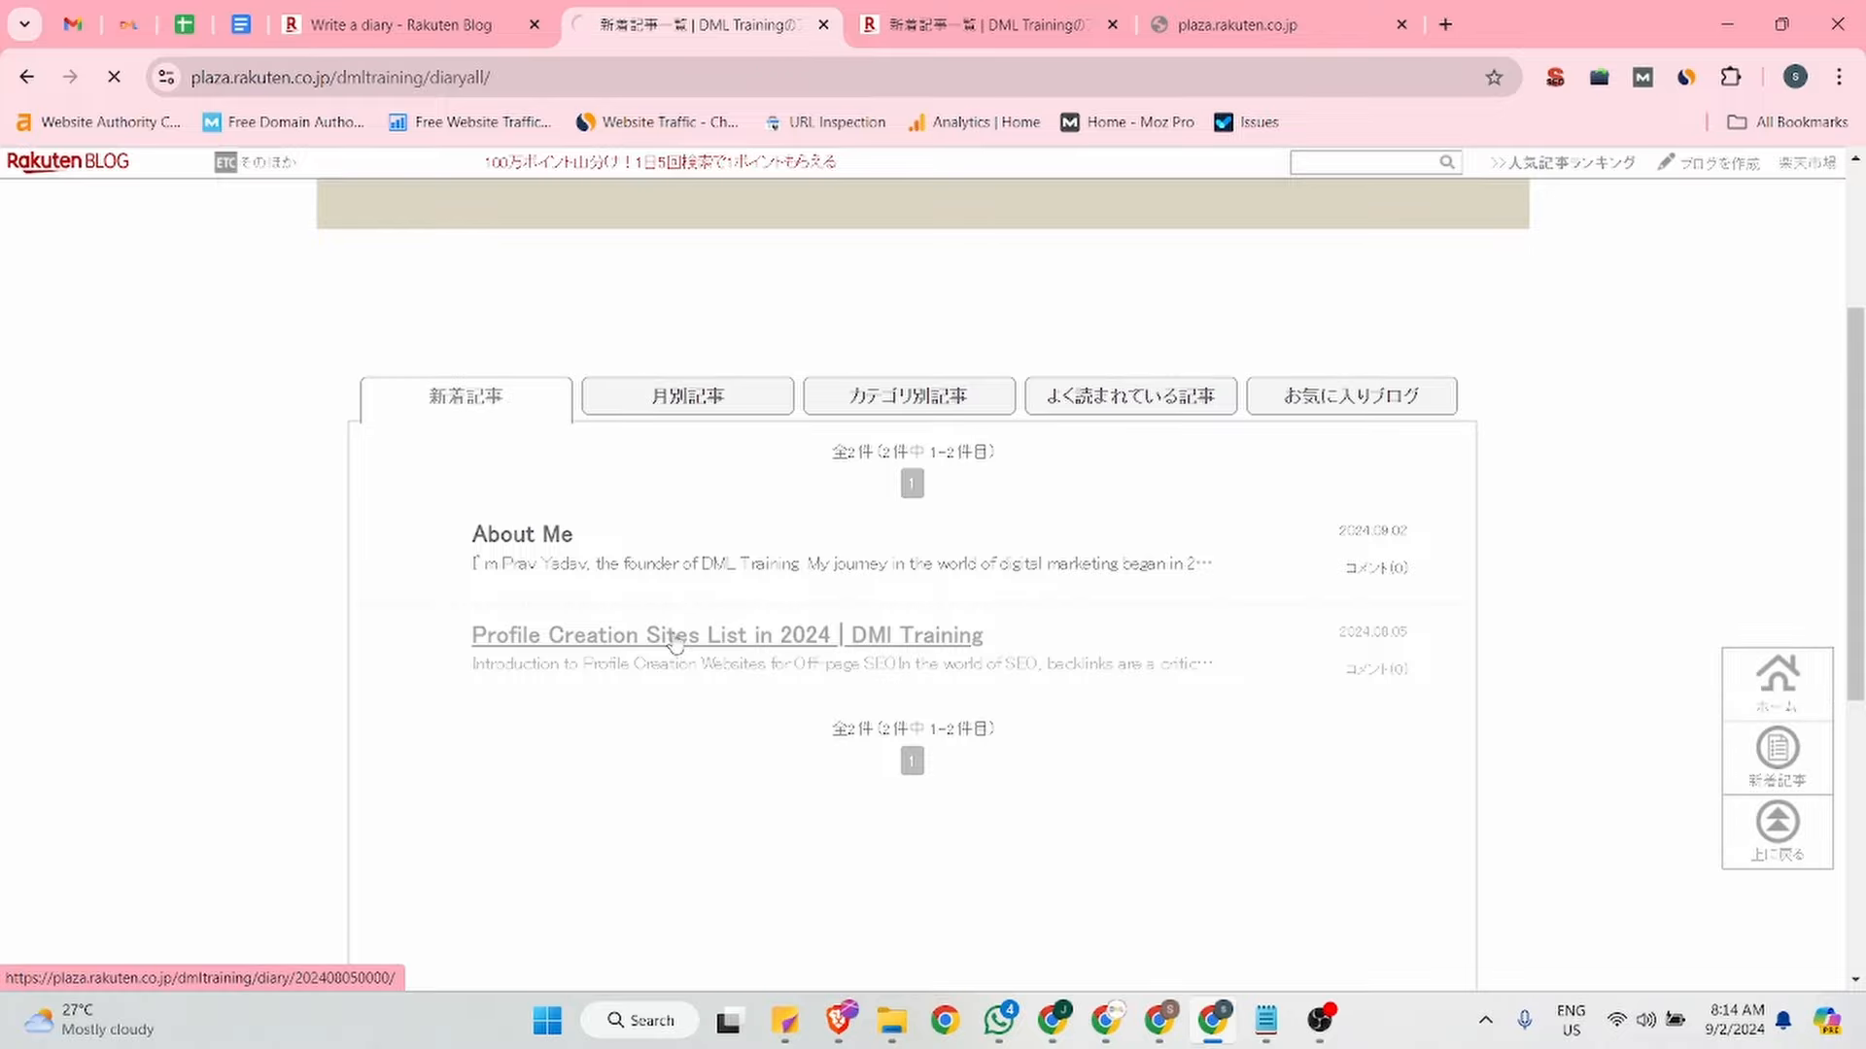
scroll(1045, 545, "down", 5)
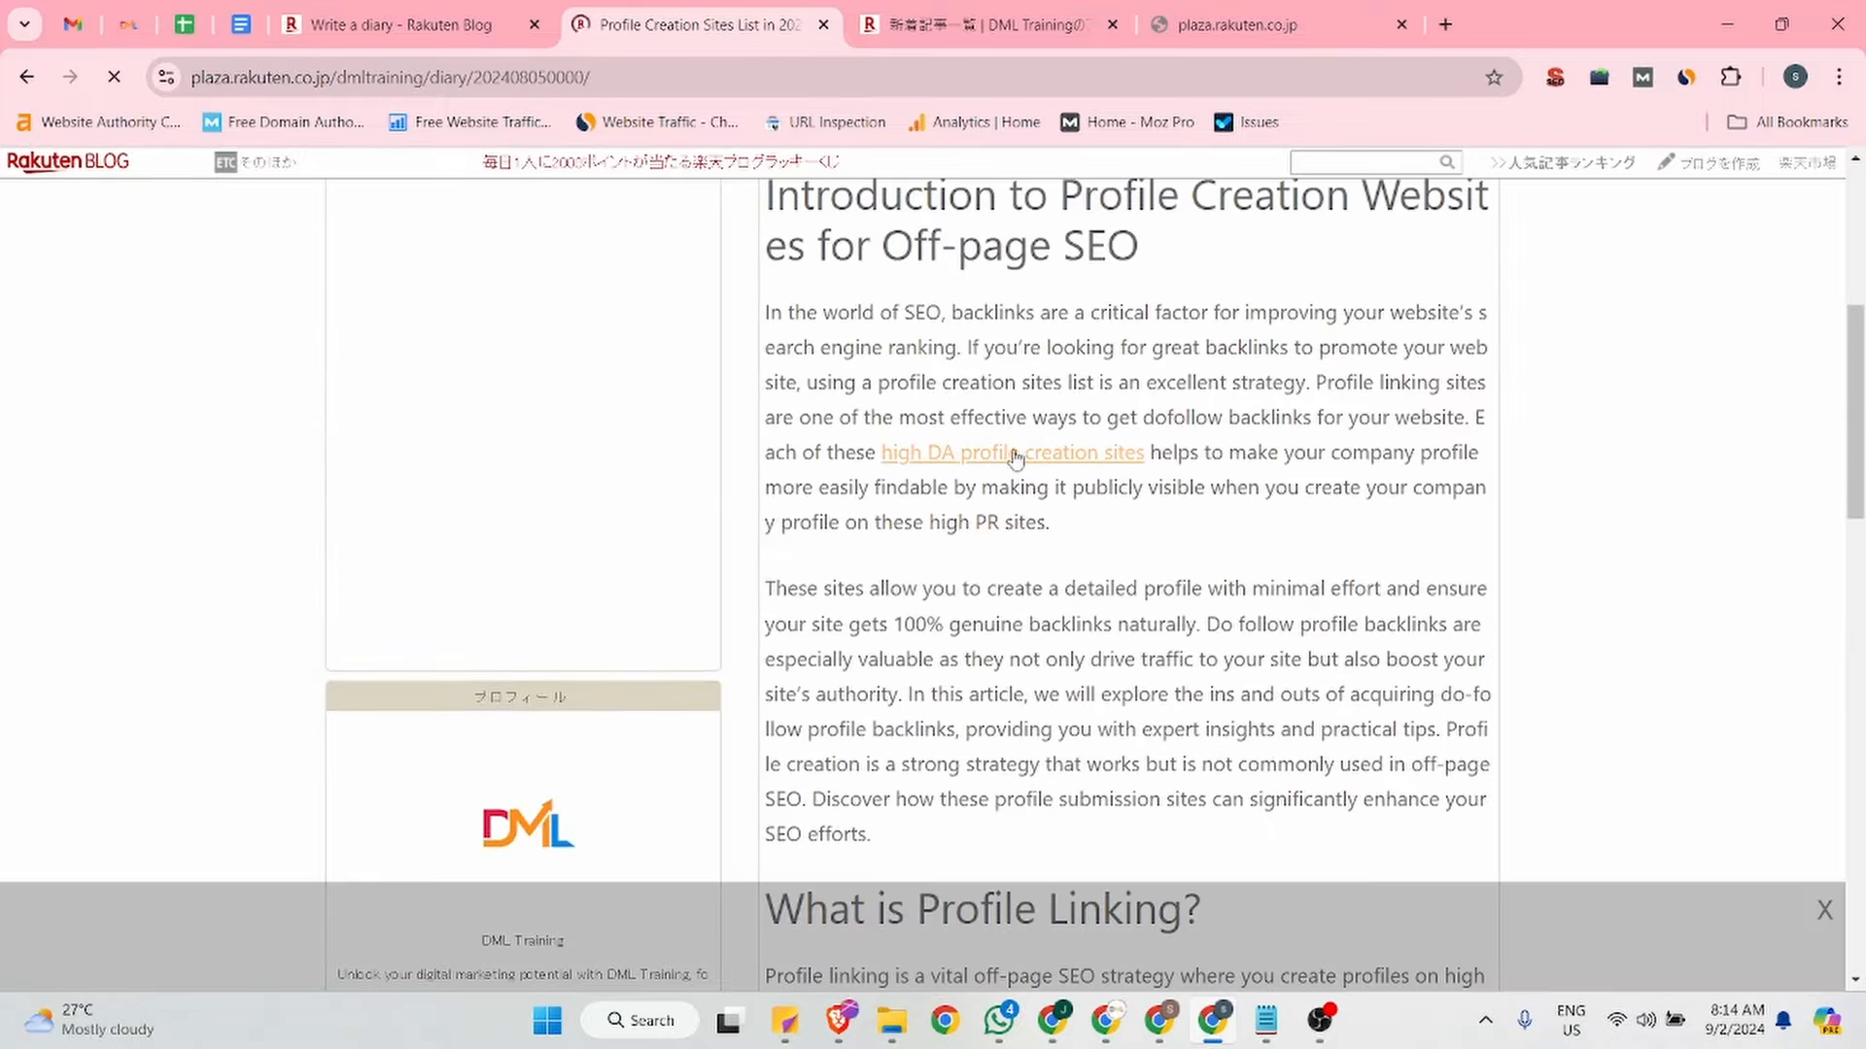
scroll(1066, 431, "down", 6)
scroll(1066, 430, "down", 13)
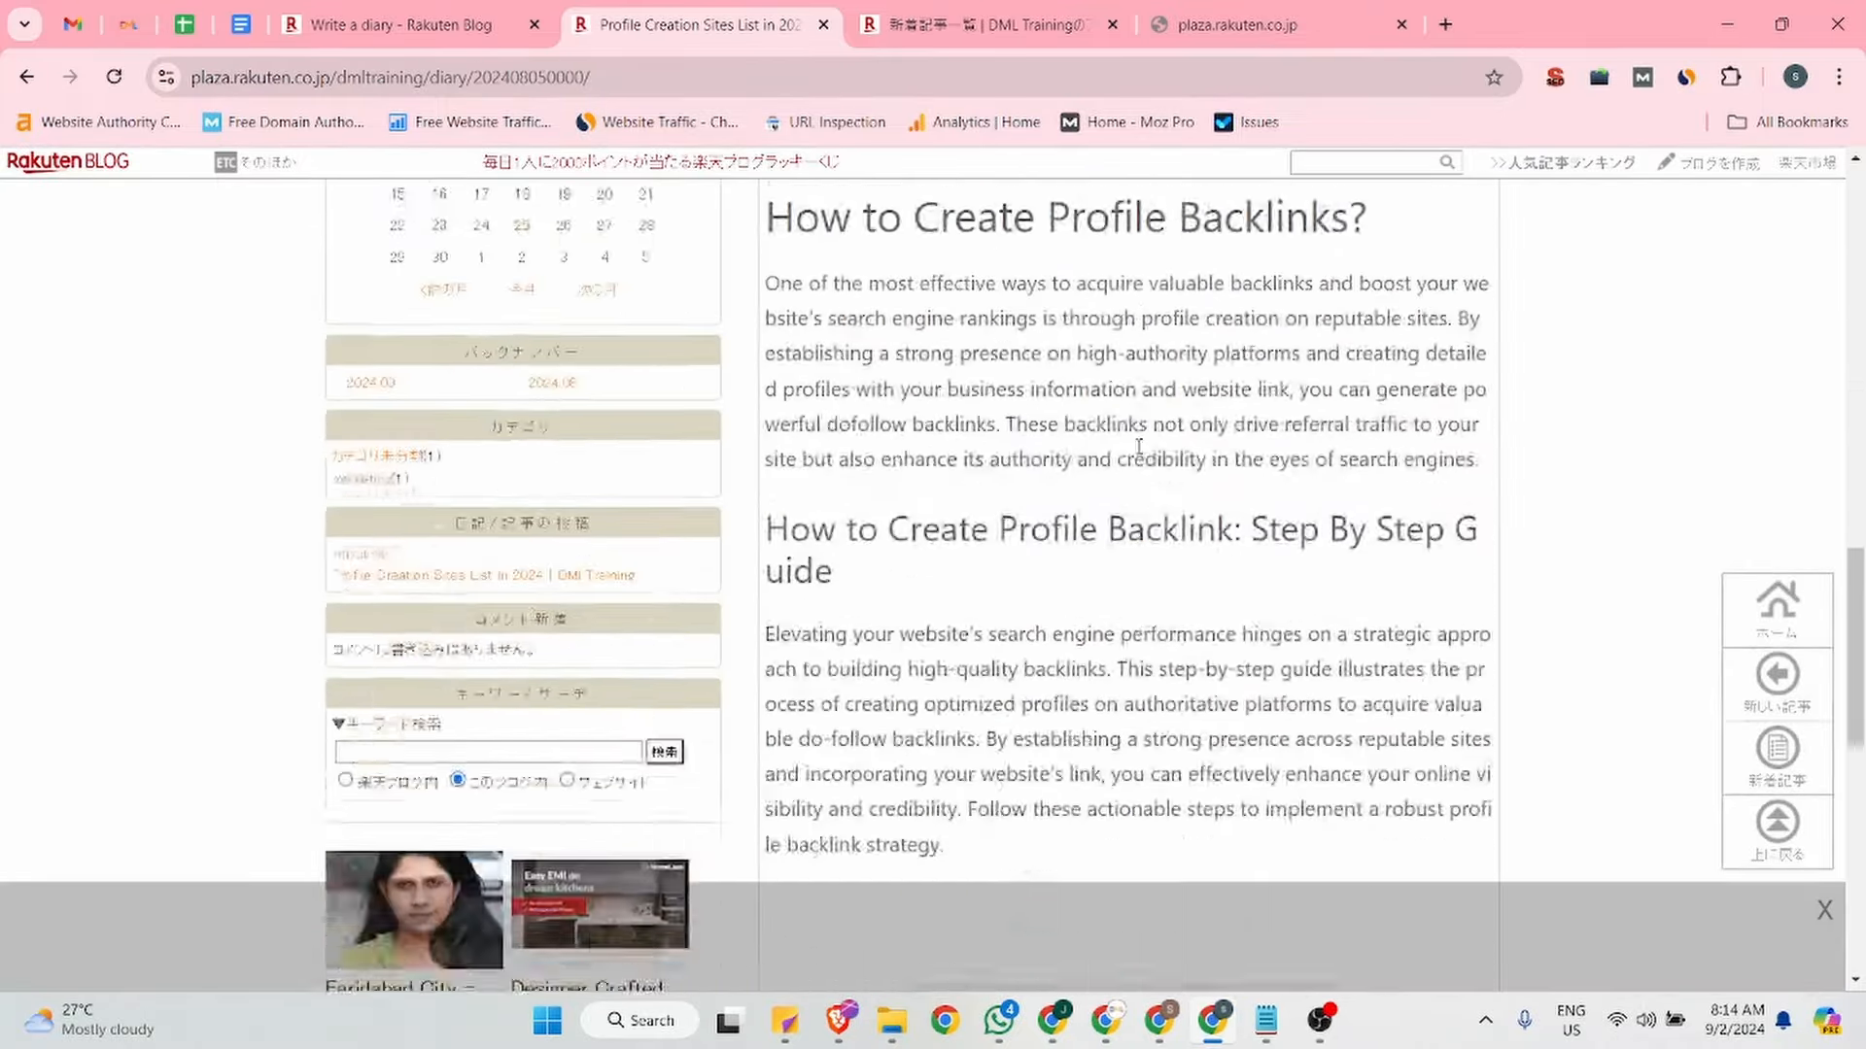
scroll(1132, 476, "up", 6)
scroll(1132, 476, "down", 5)
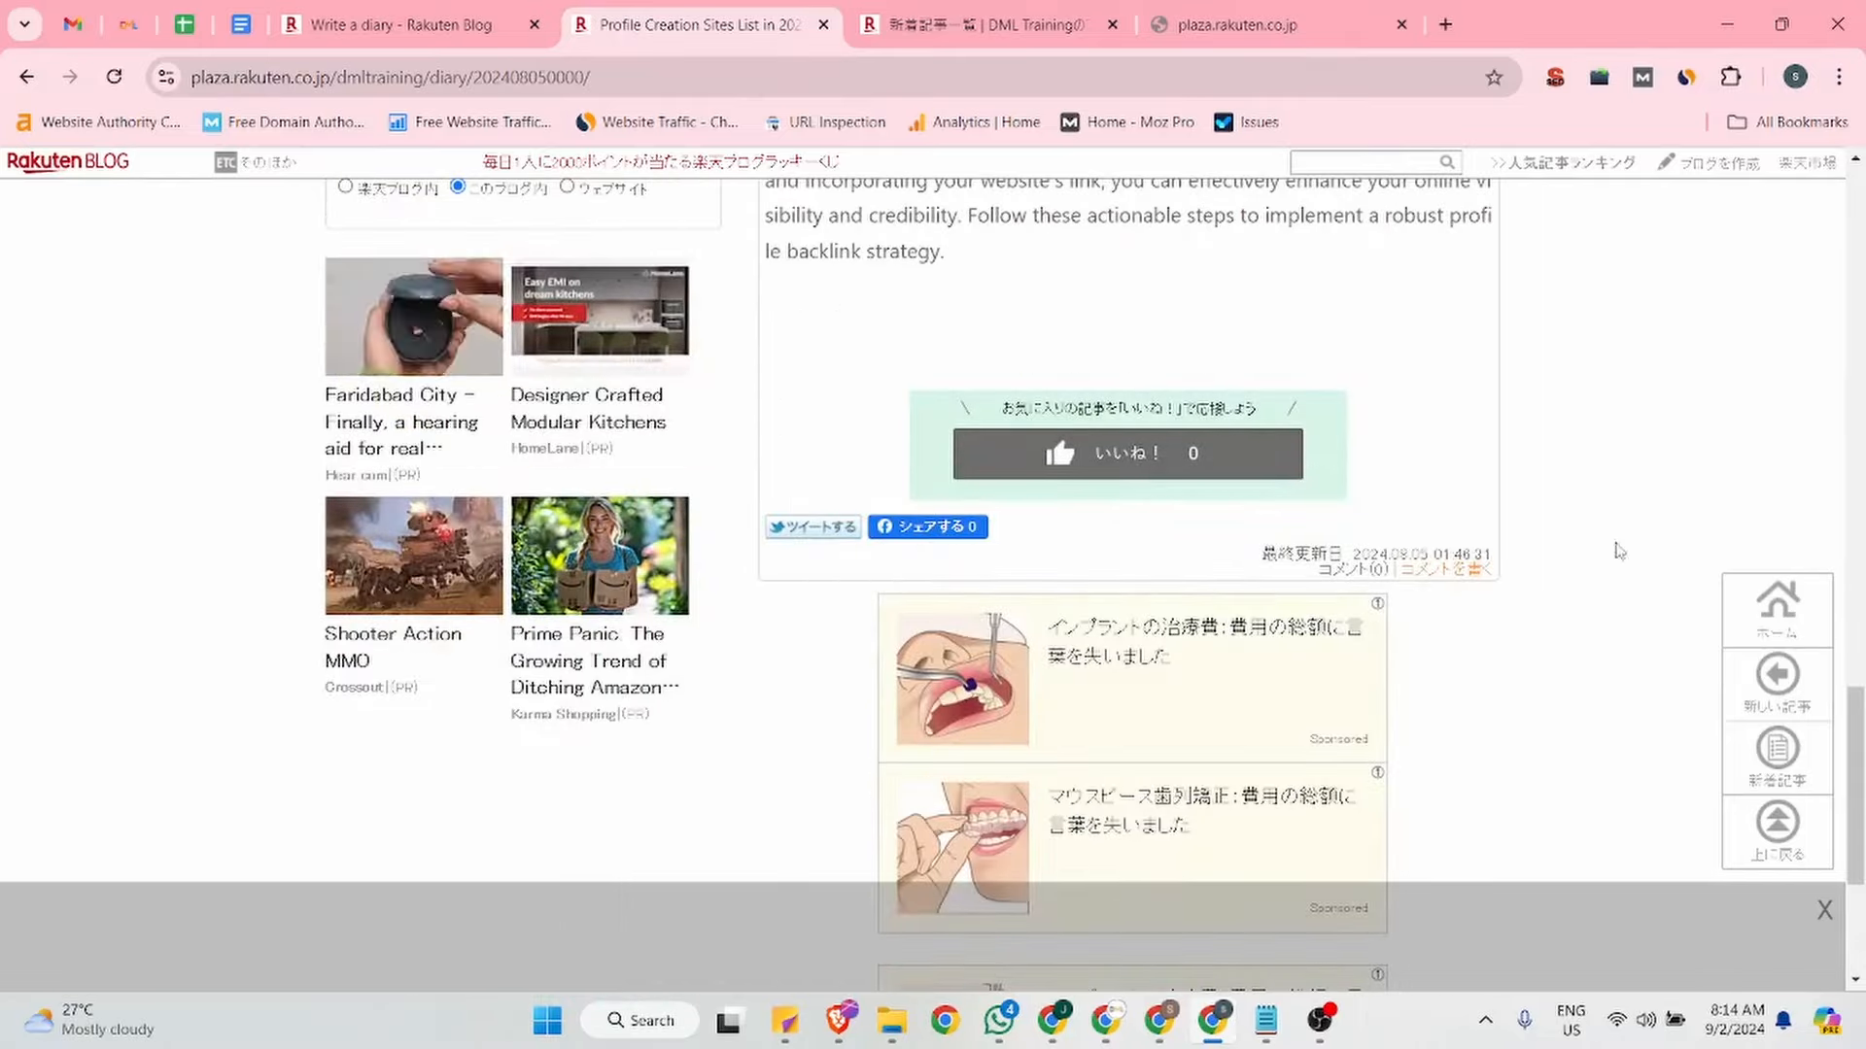
Return to the Jobma browser profile and examine the diary draft's headings, bullet lists and embedded links, opening the link insertion form.
left_click(1060, 1023)
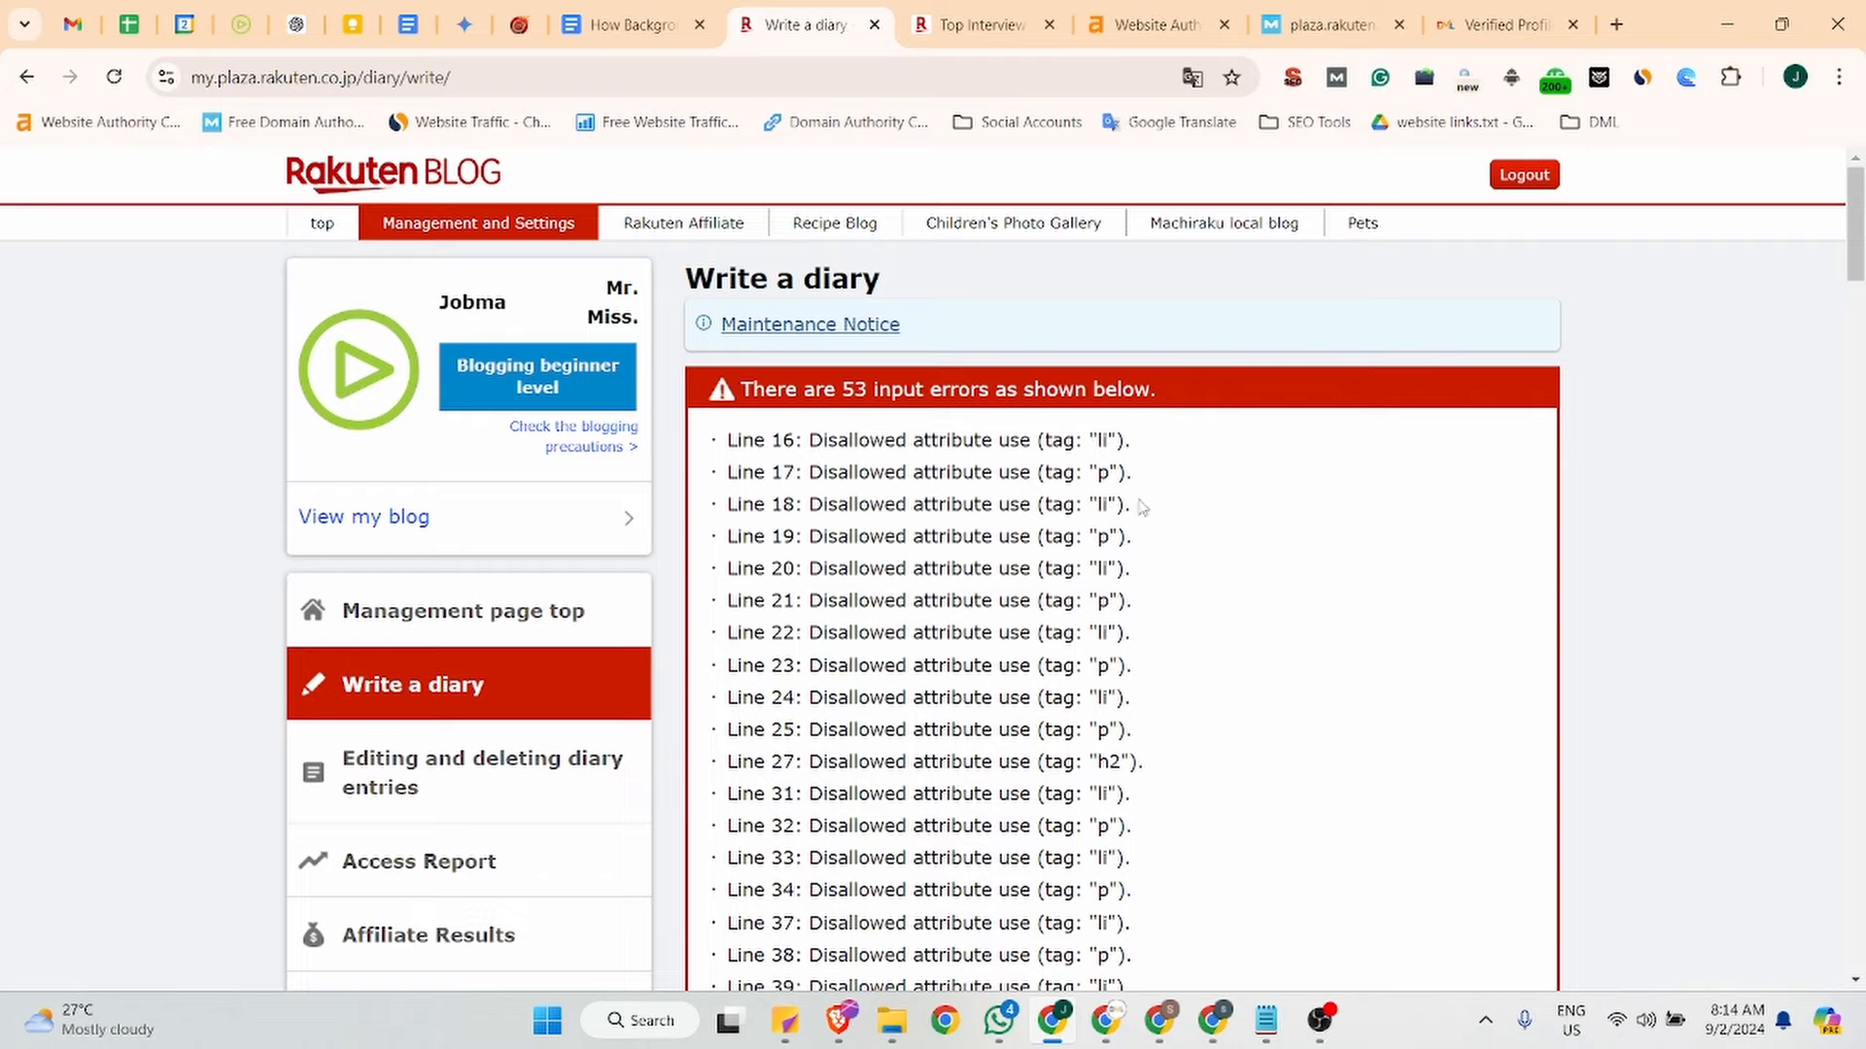
scroll(1130, 620, "down", 20)
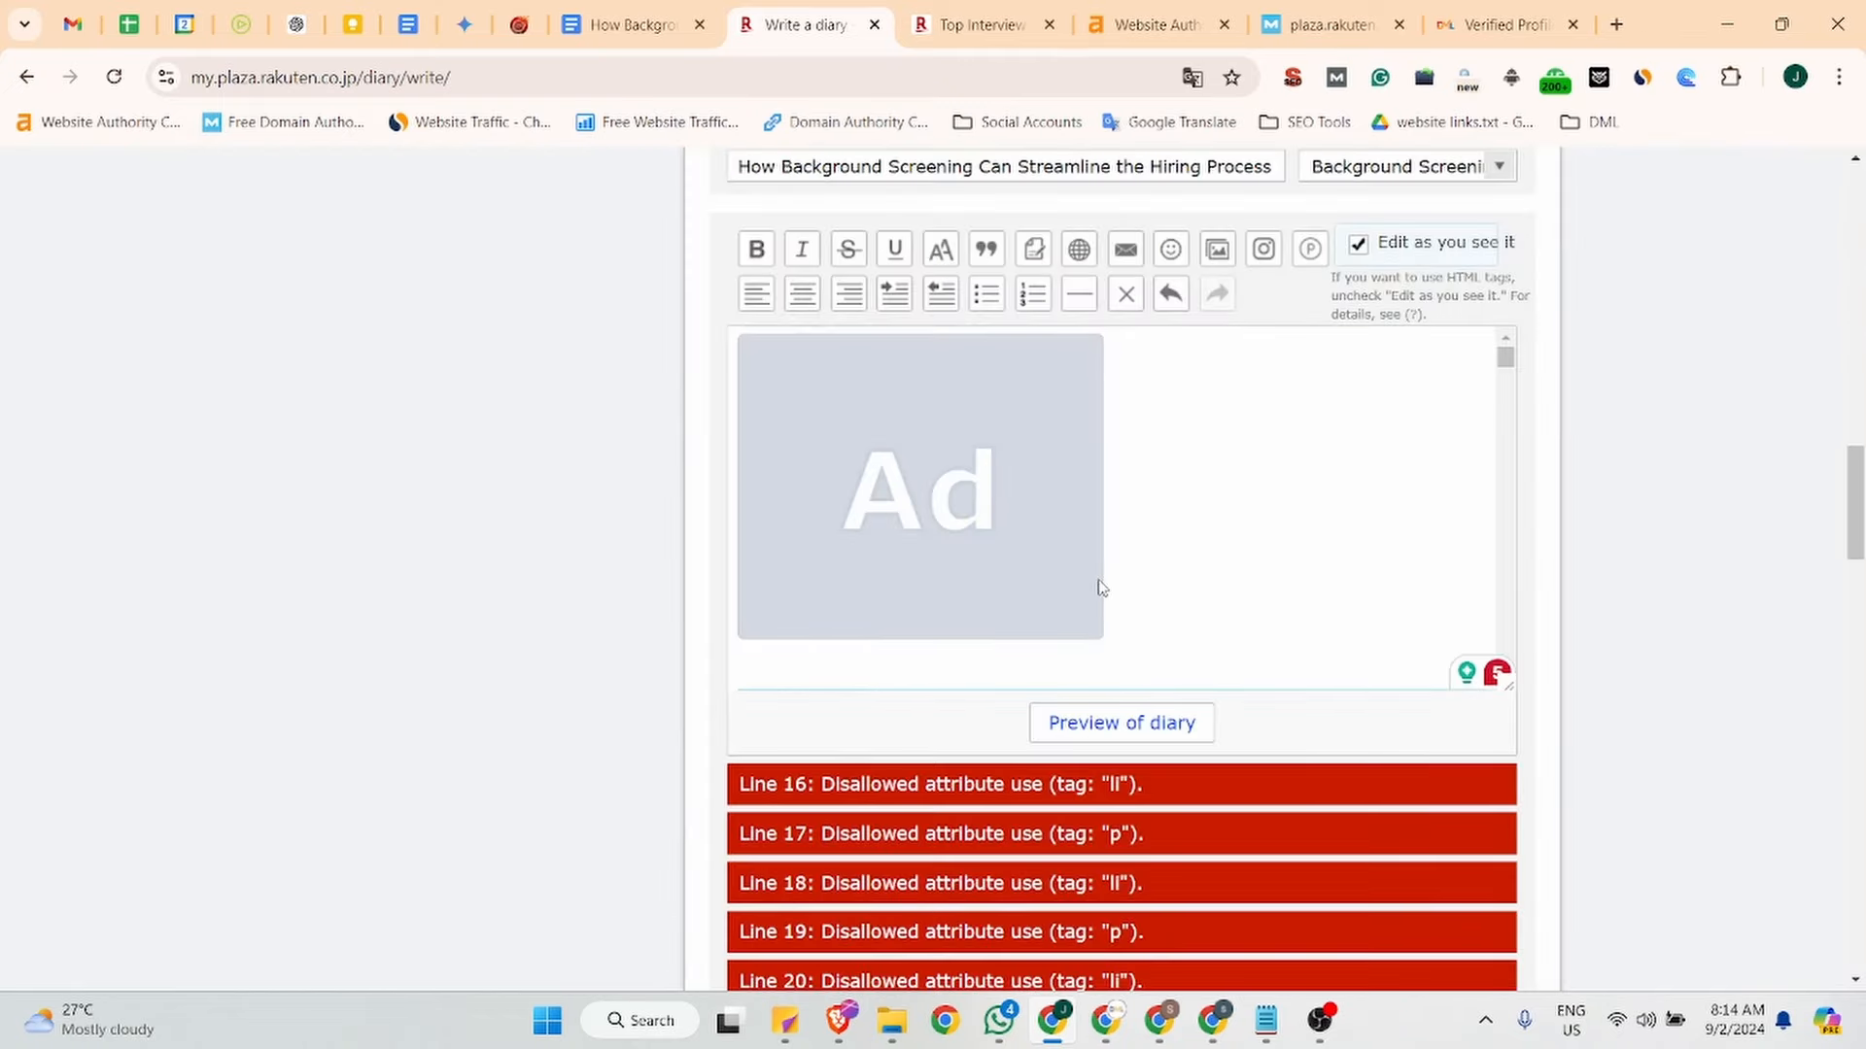
scroll(1105, 593, "down", 5)
scroll(1323, 545, "down", 10)
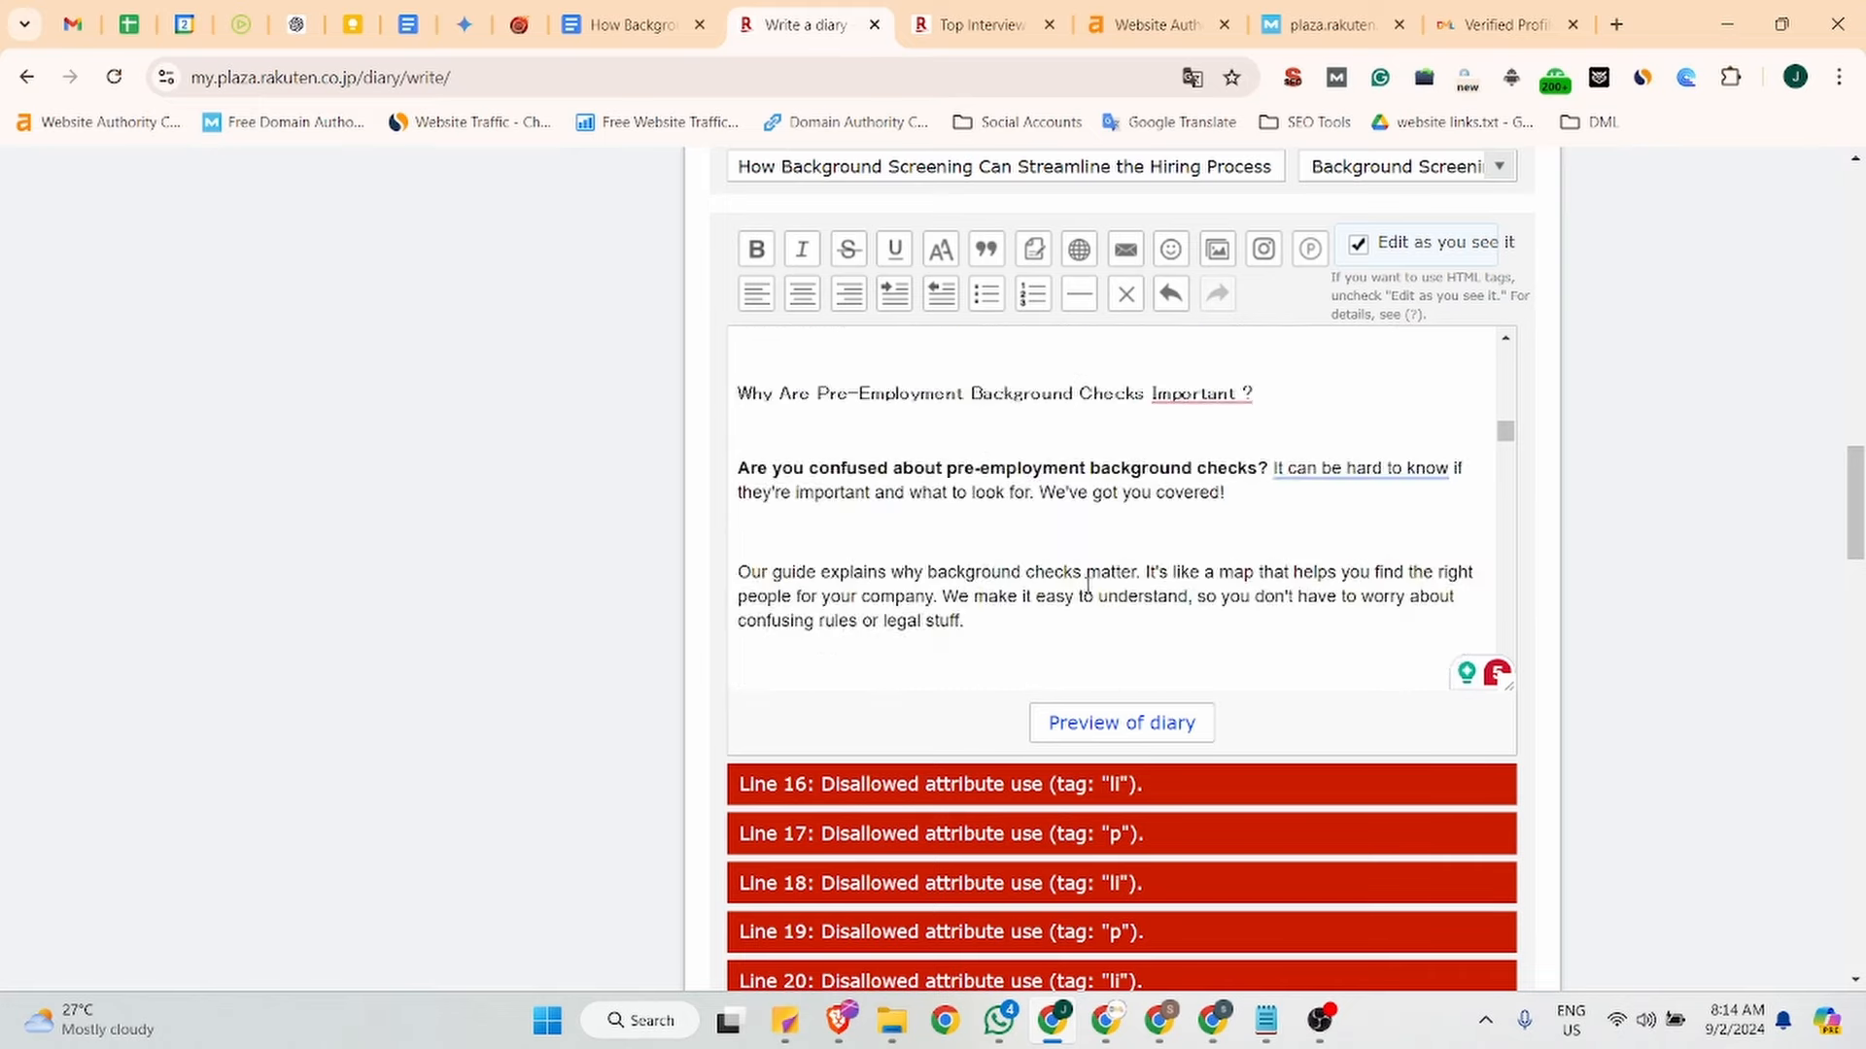
scroll(1322, 544, "down", 10)
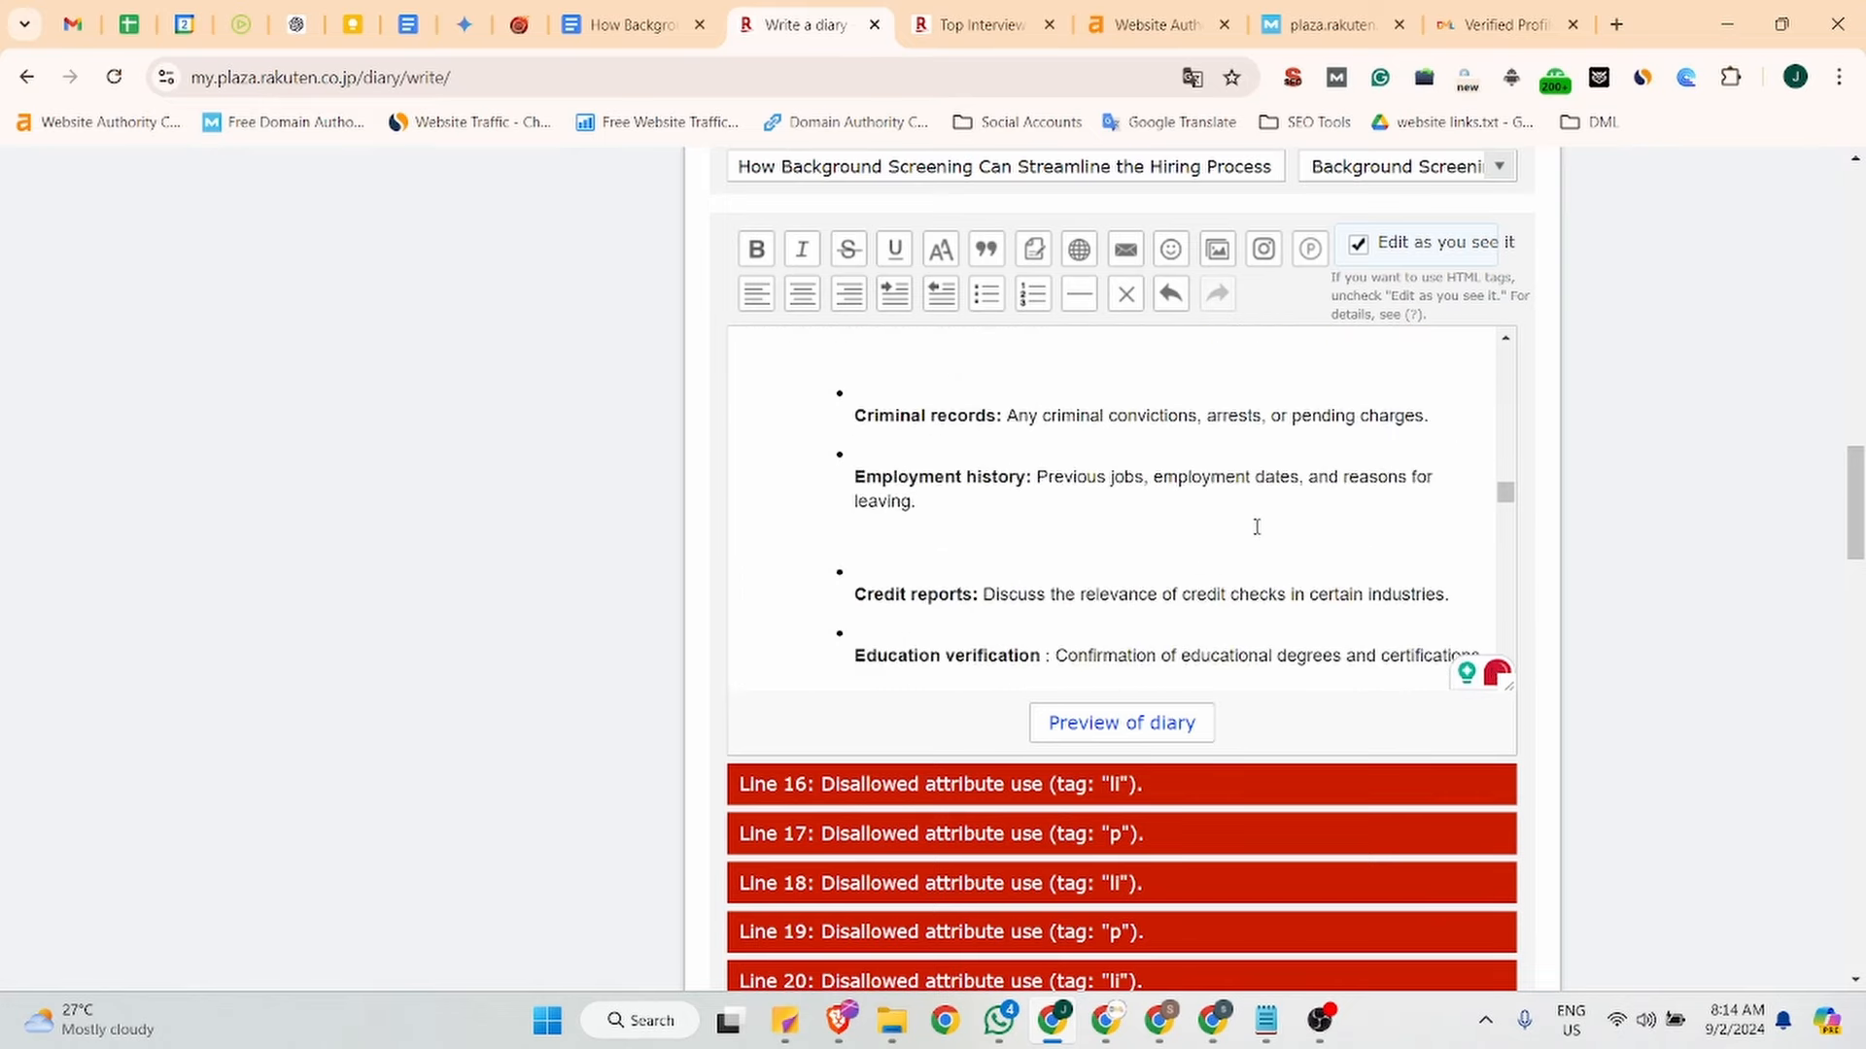
left_click(976, 362)
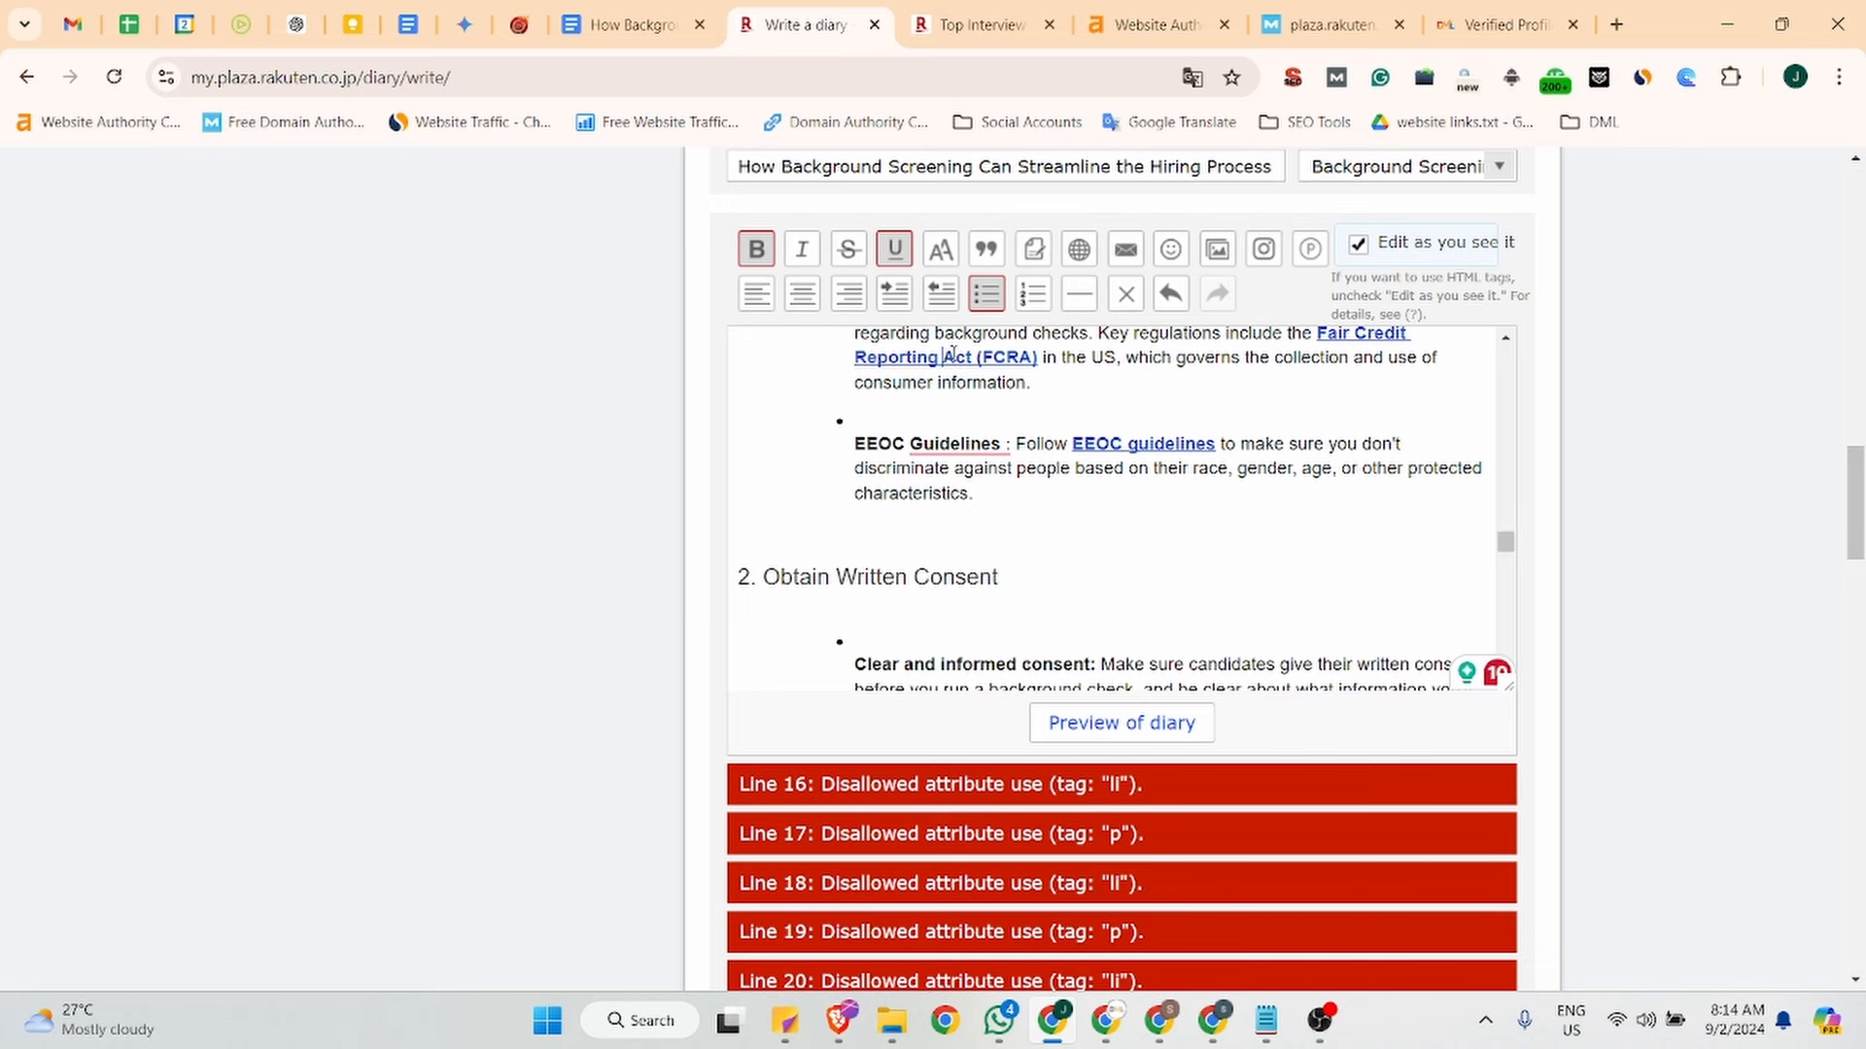
scroll(1295, 385, "up", 1)
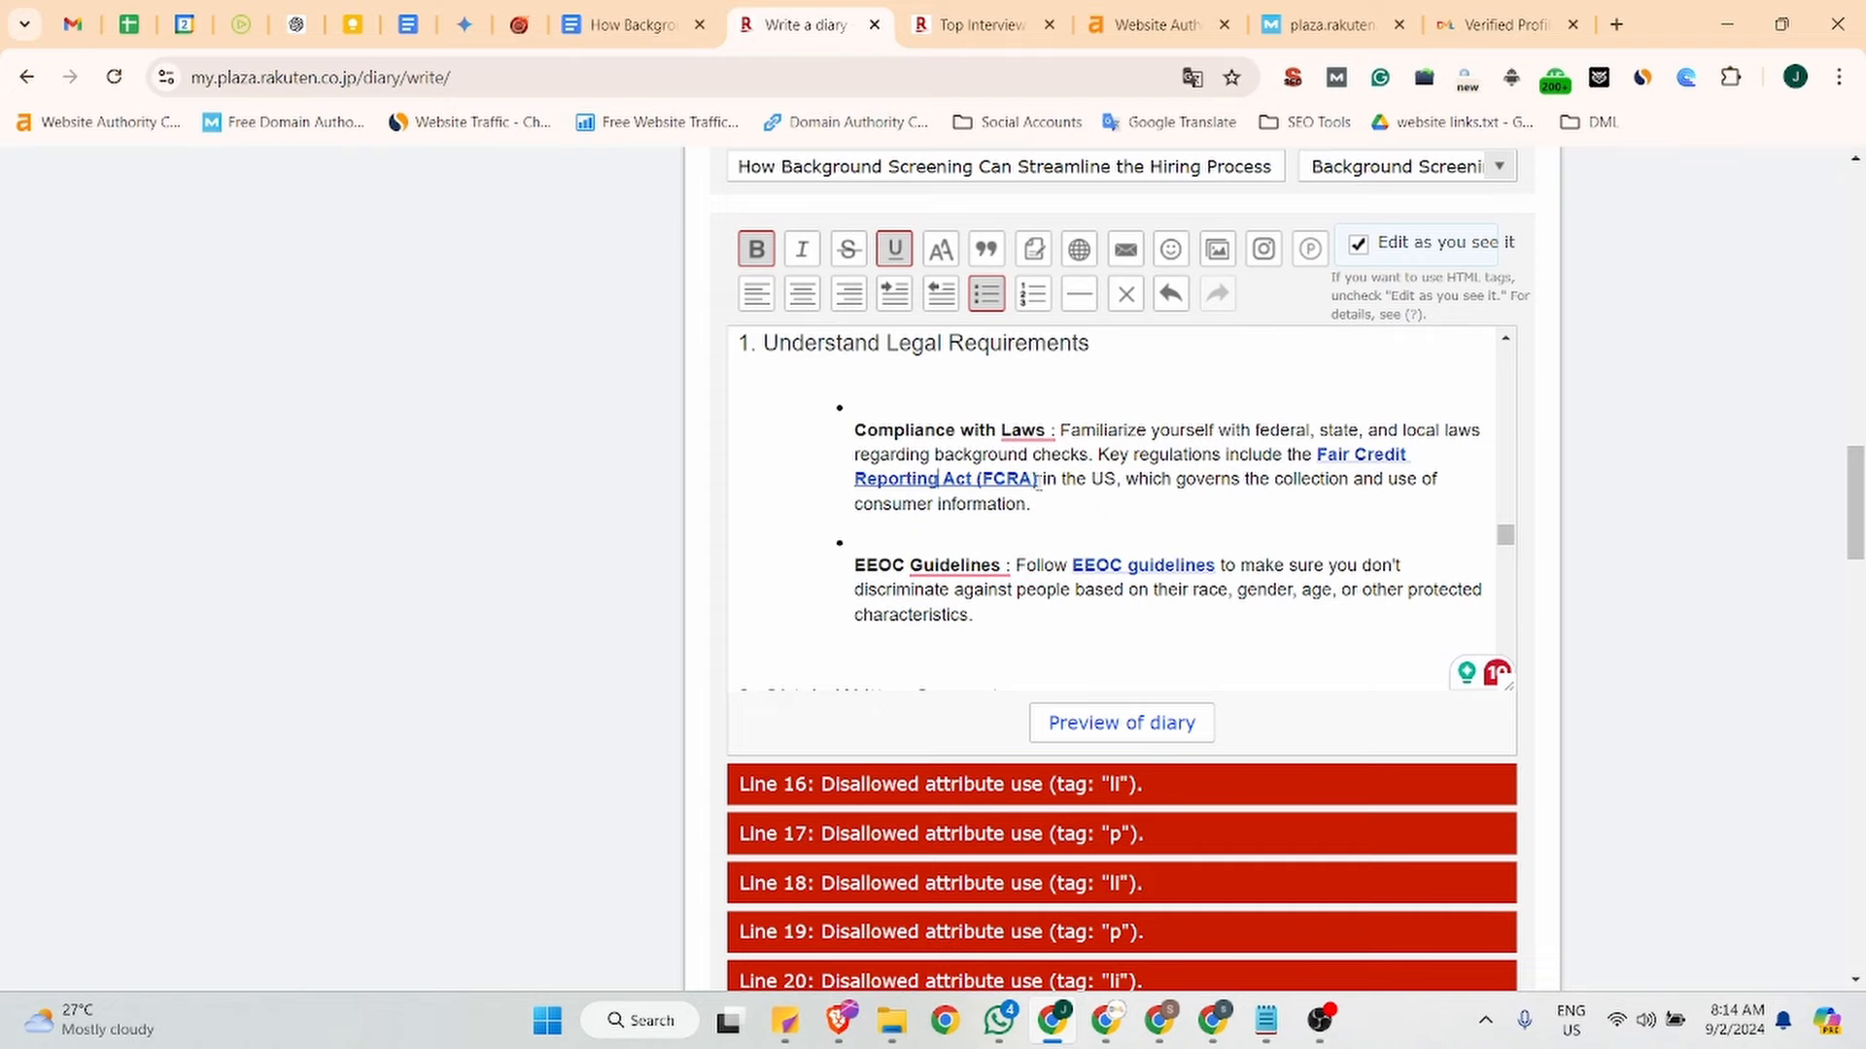
left_click(1078, 249)
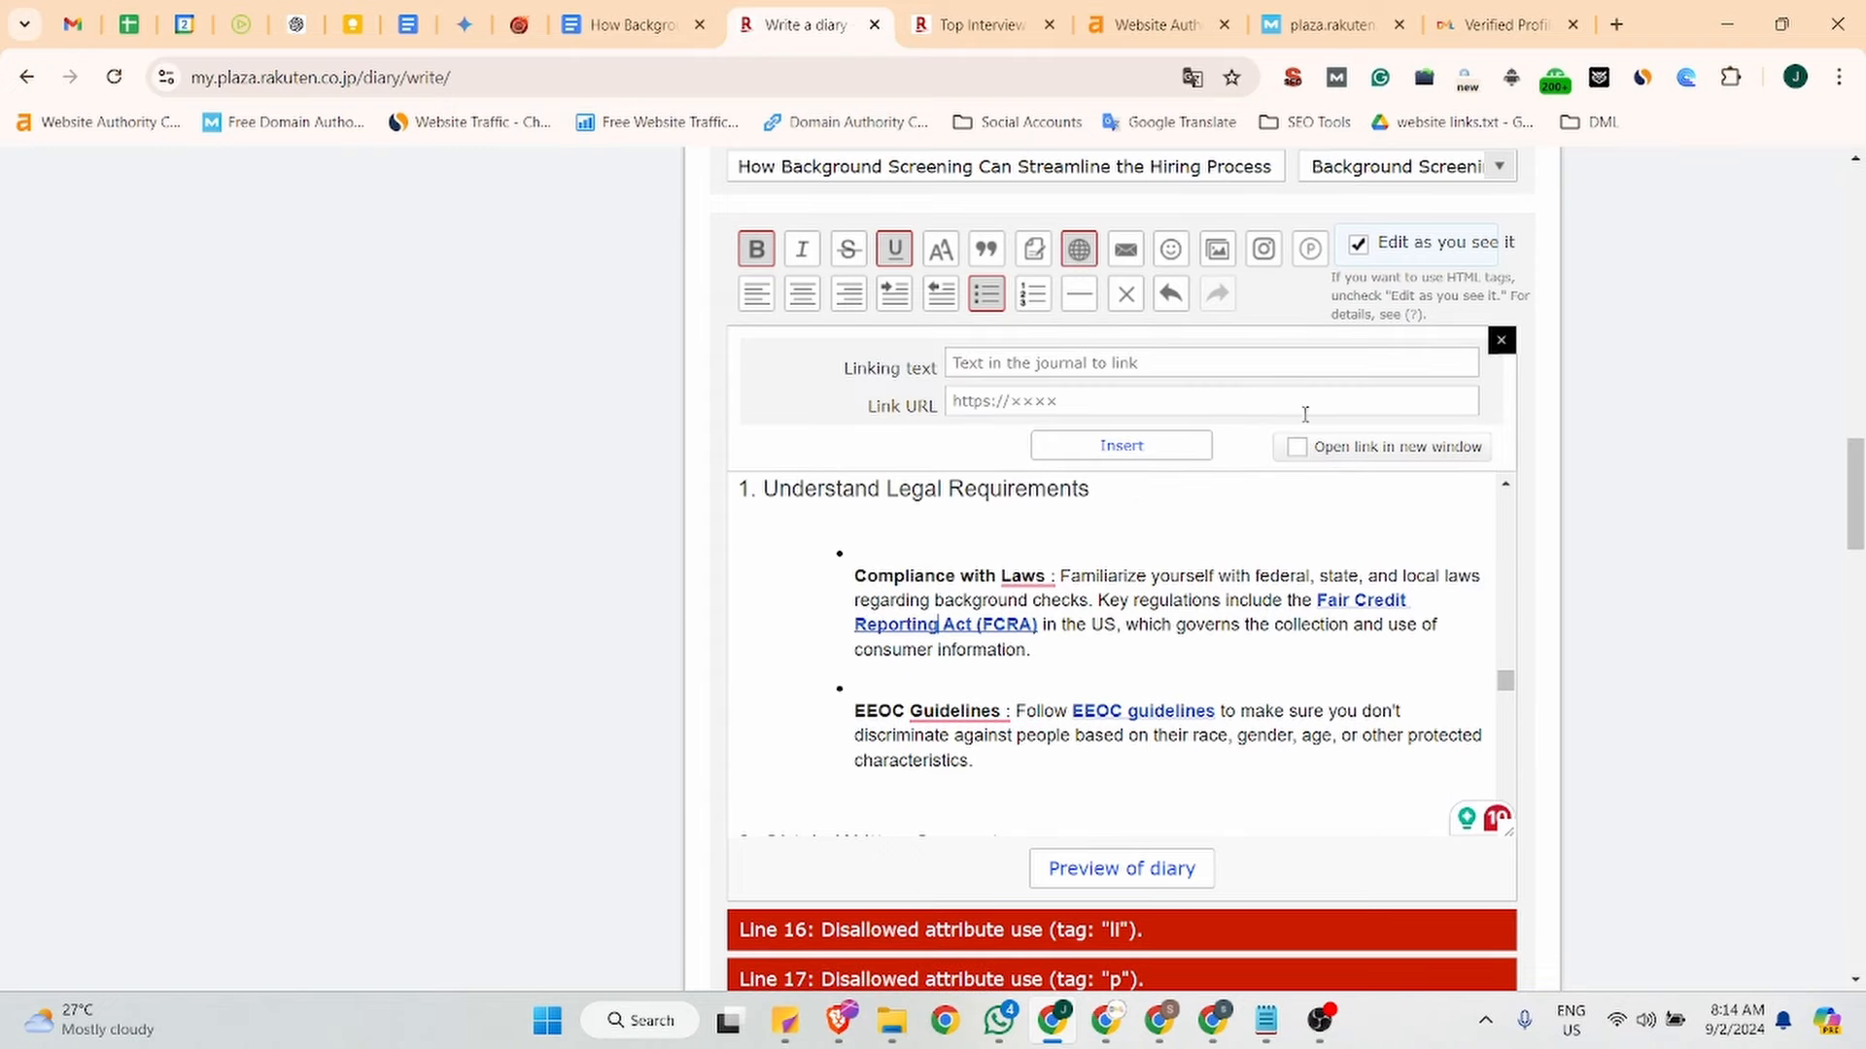
scroll(1069, 622, "down", 5)
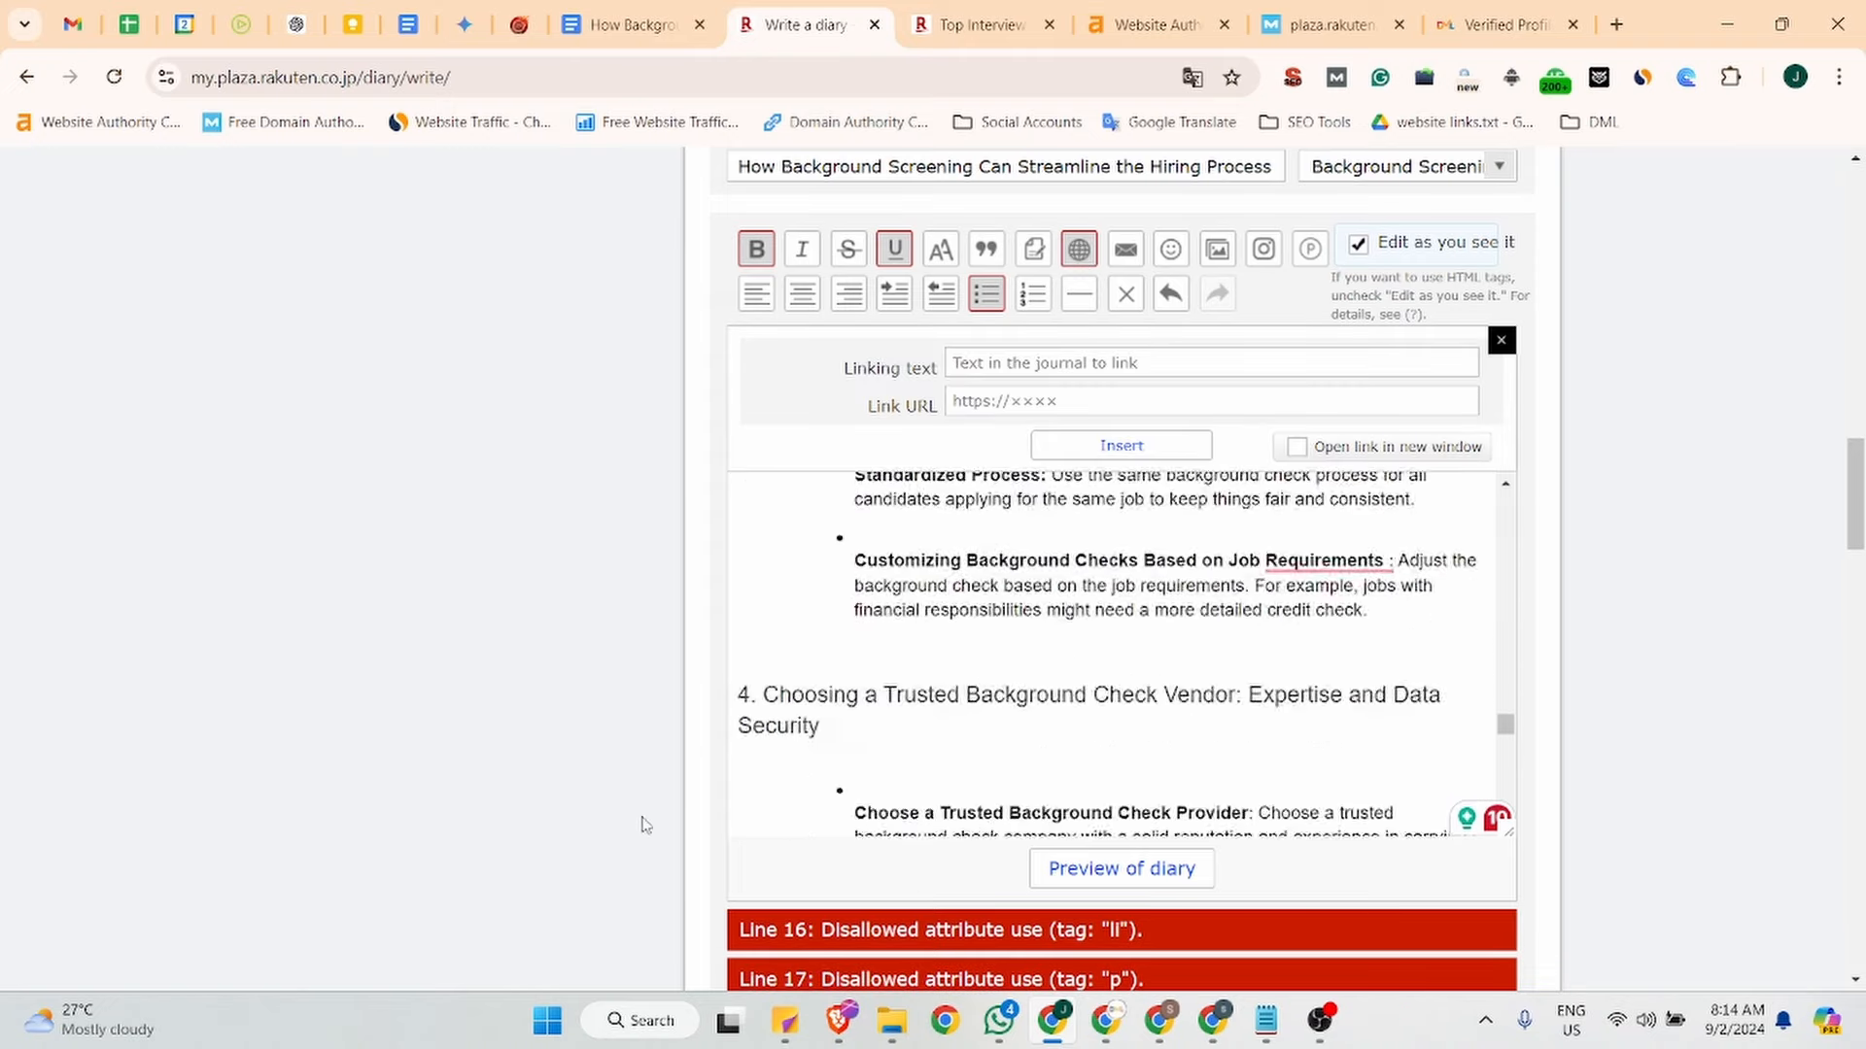
scroll(800, 667, "down", 1)
left_click(799, 668)
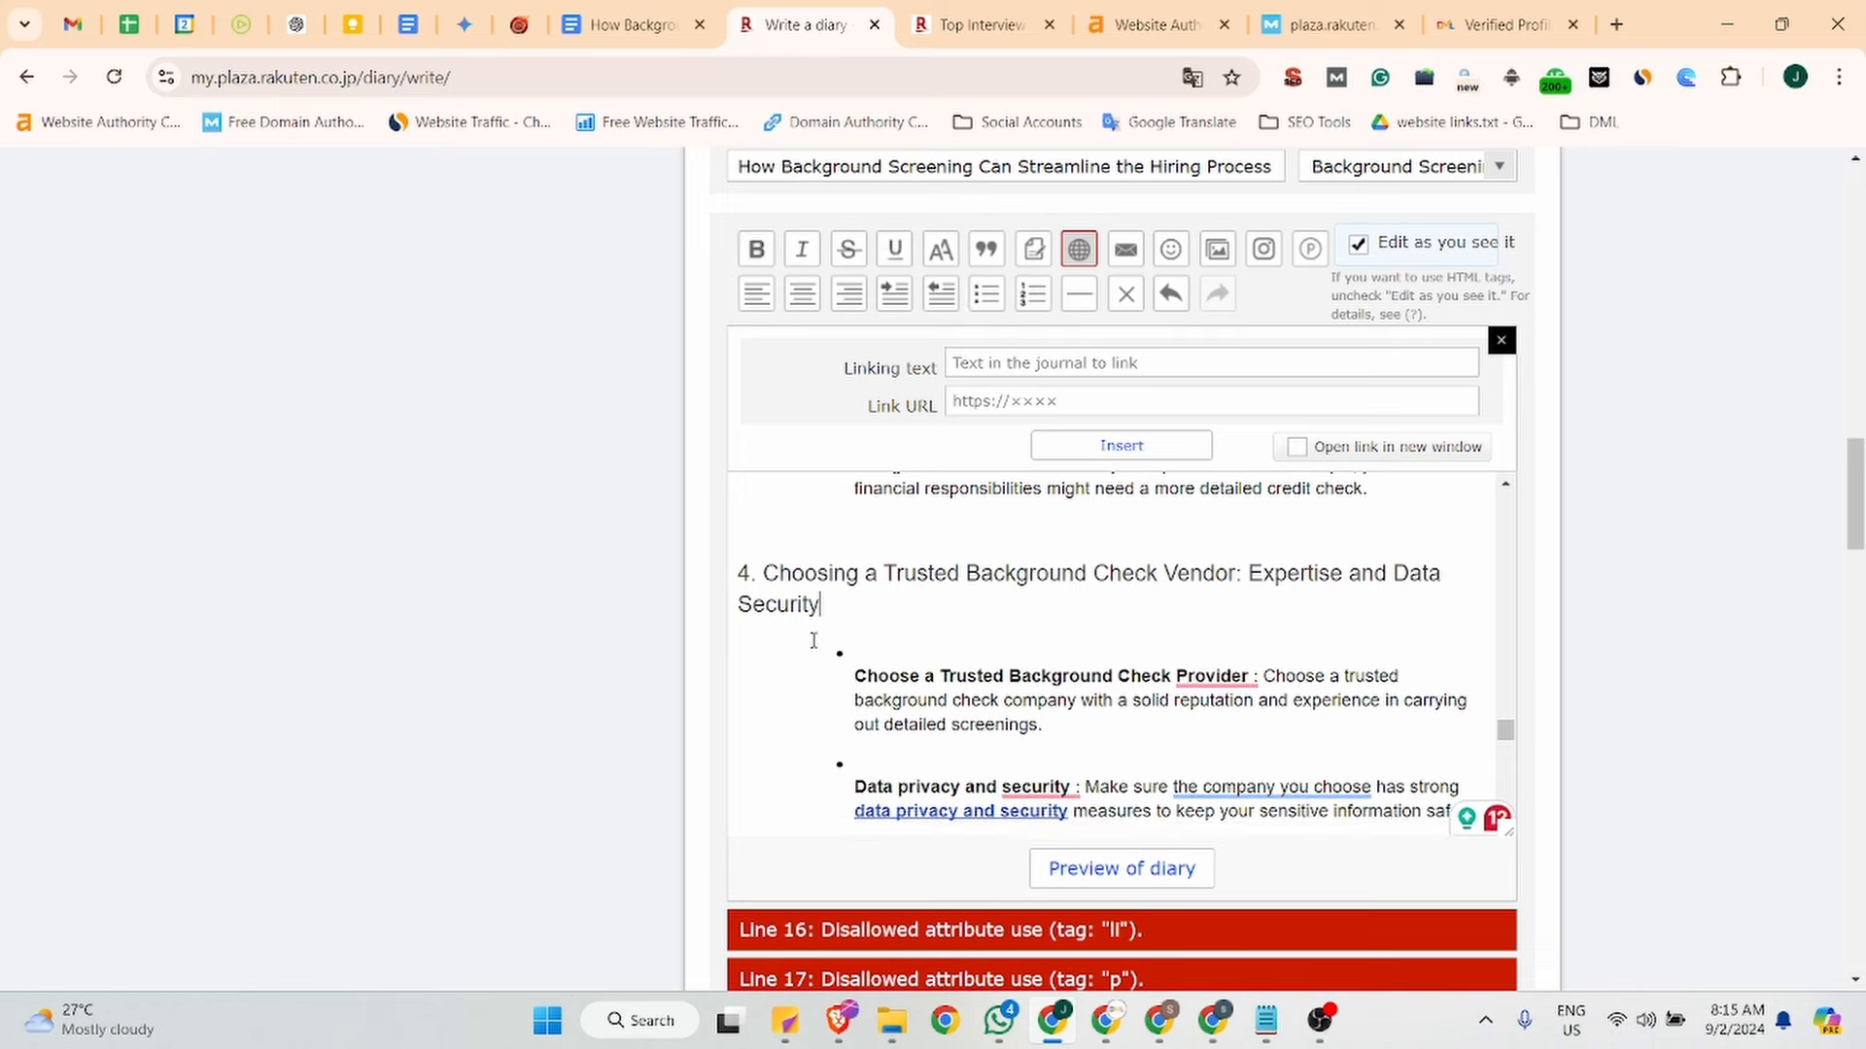
Remove the blank lines around the "3. Consistent Procedures" and "2. Obtain Written Consent" headings in the diary draft.
scroll(835, 700, "up", 3)
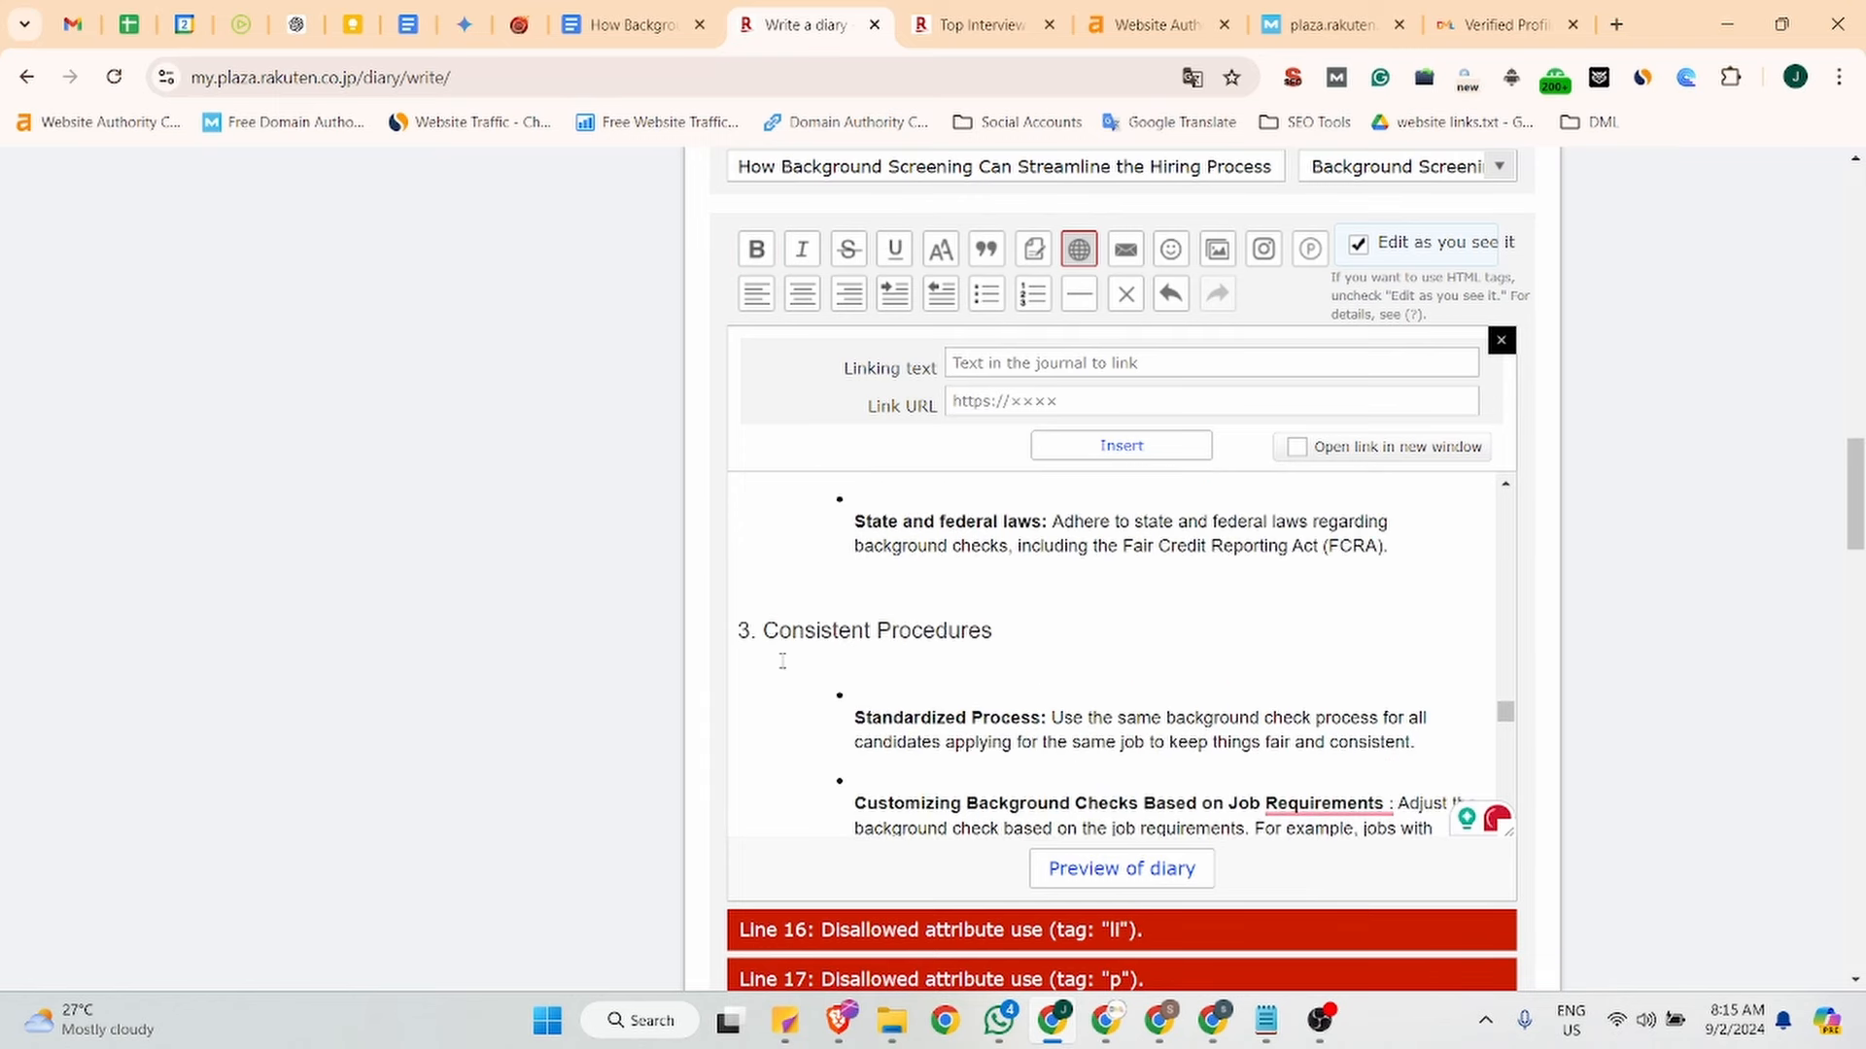
left_click(785, 658)
key("BackSpace")
left_click(865, 582)
key("BackSpace")
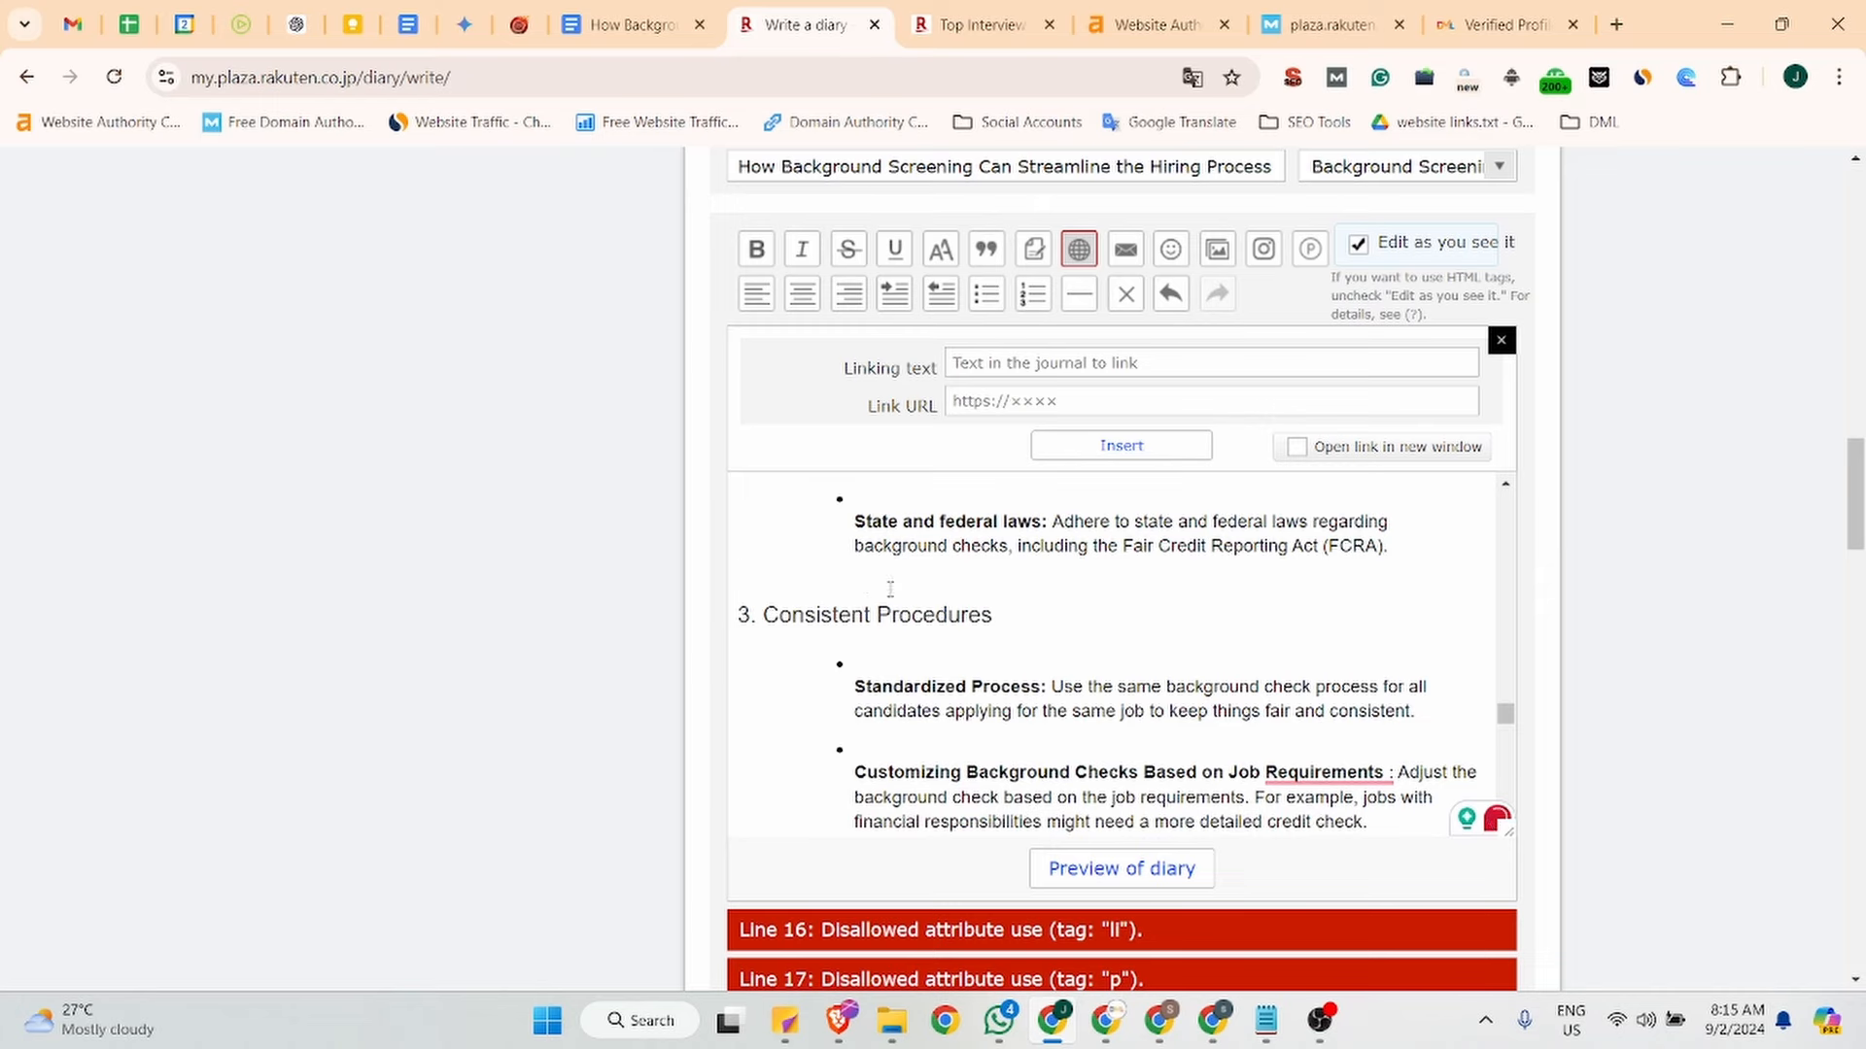
scroll(901, 595, "up", 3)
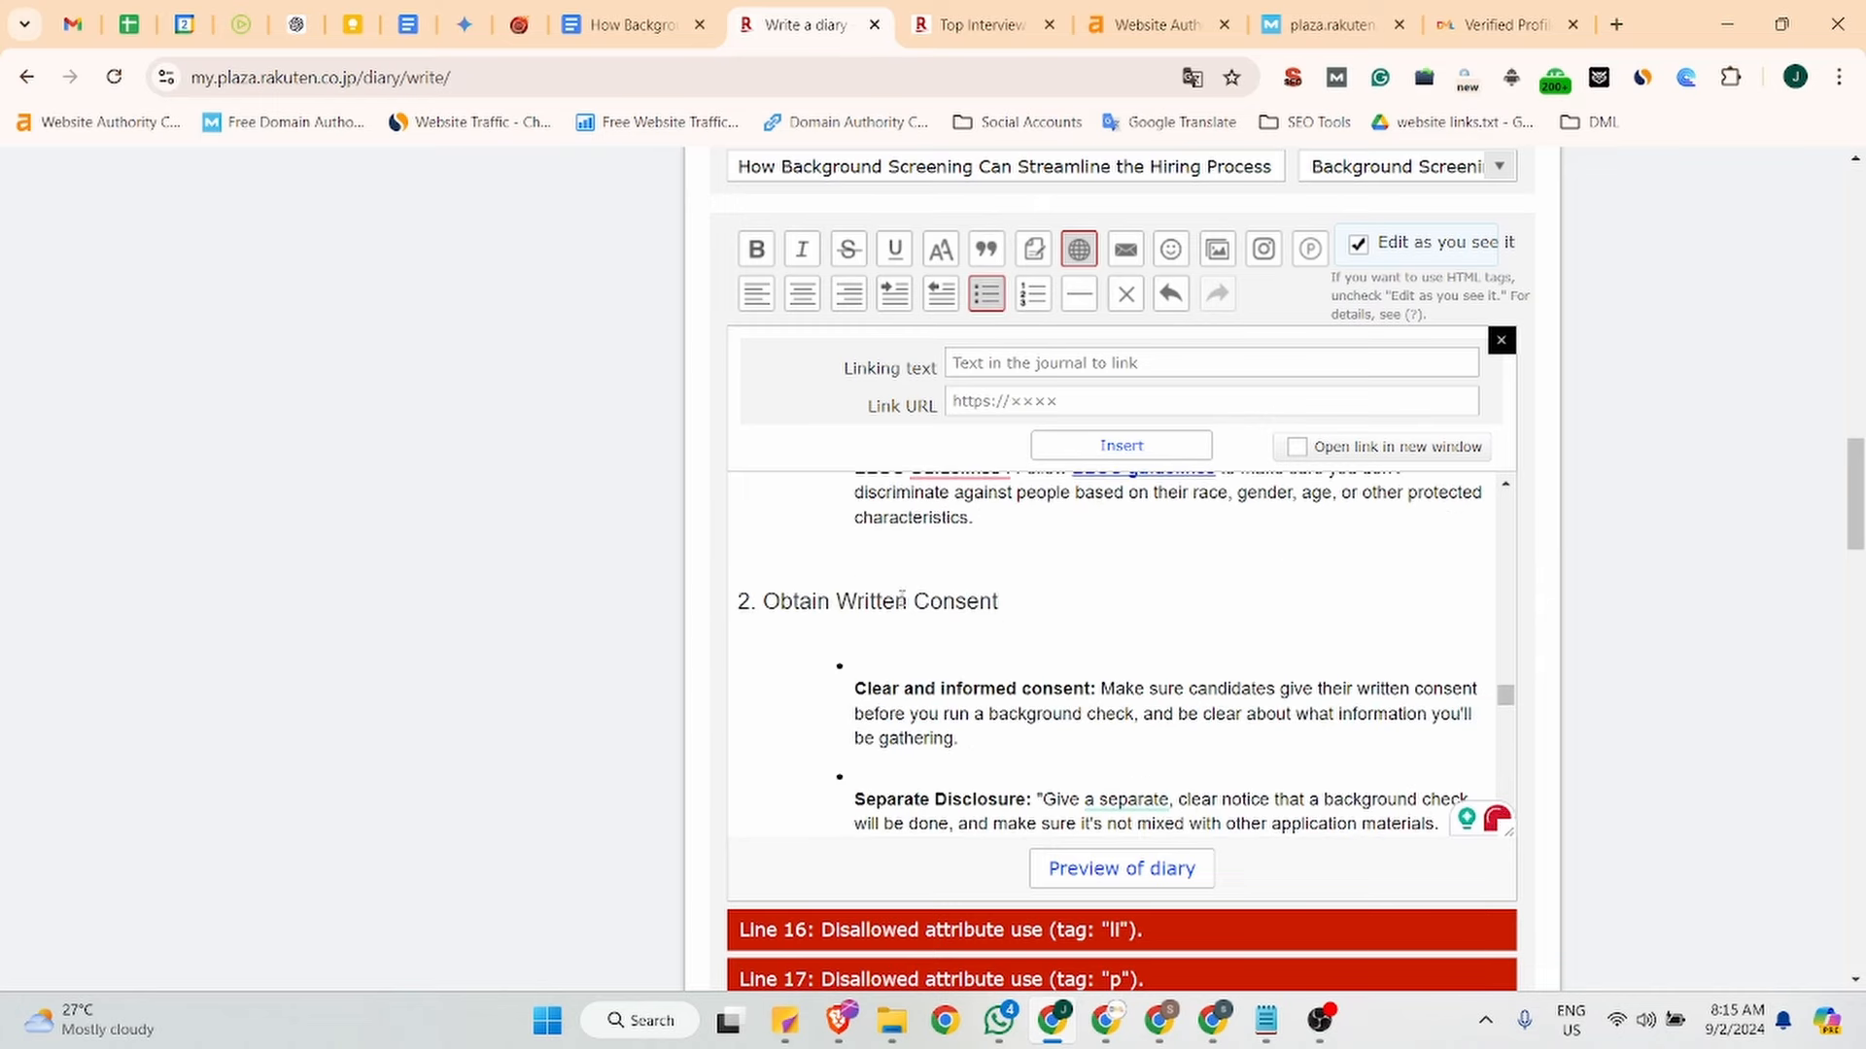
left_click(839, 641)
key("BackSpace")
left_click(864, 537)
key("BackSpace")
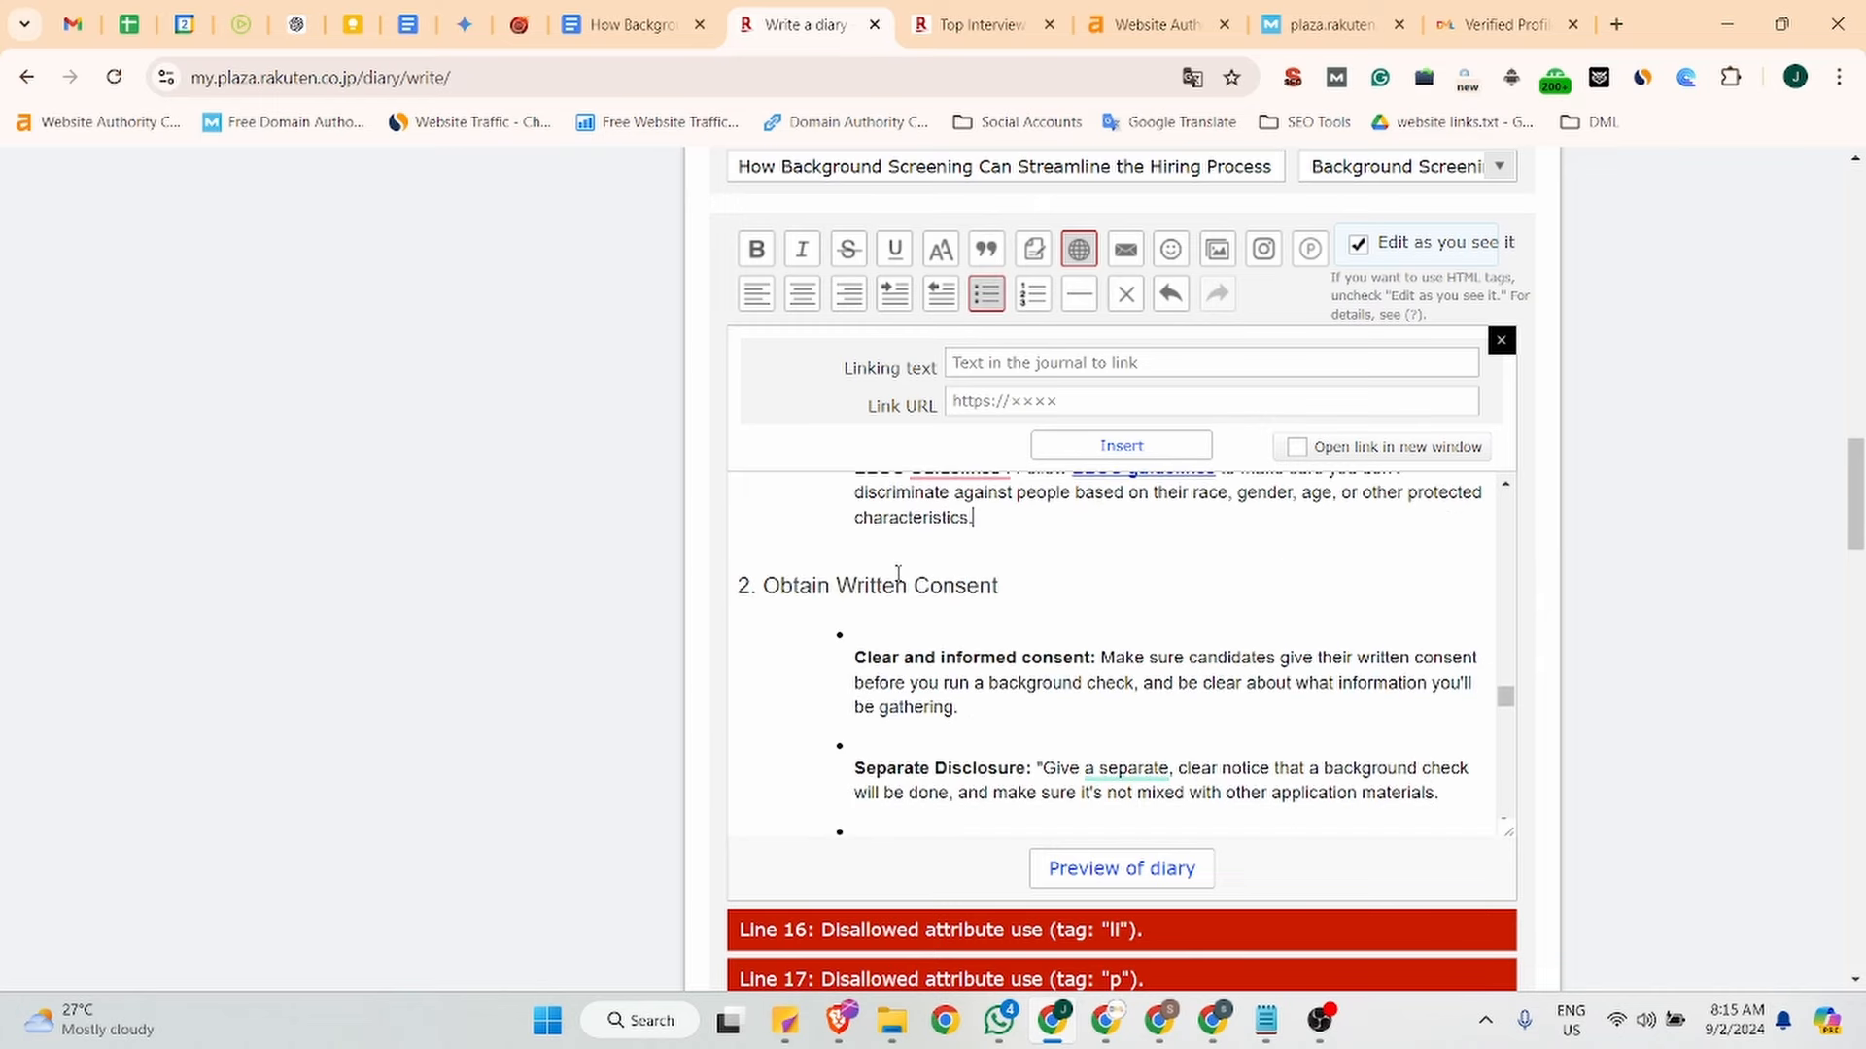
Try to publish the edited diary and check its list of input errors.
scroll(898, 574, "down", 20)
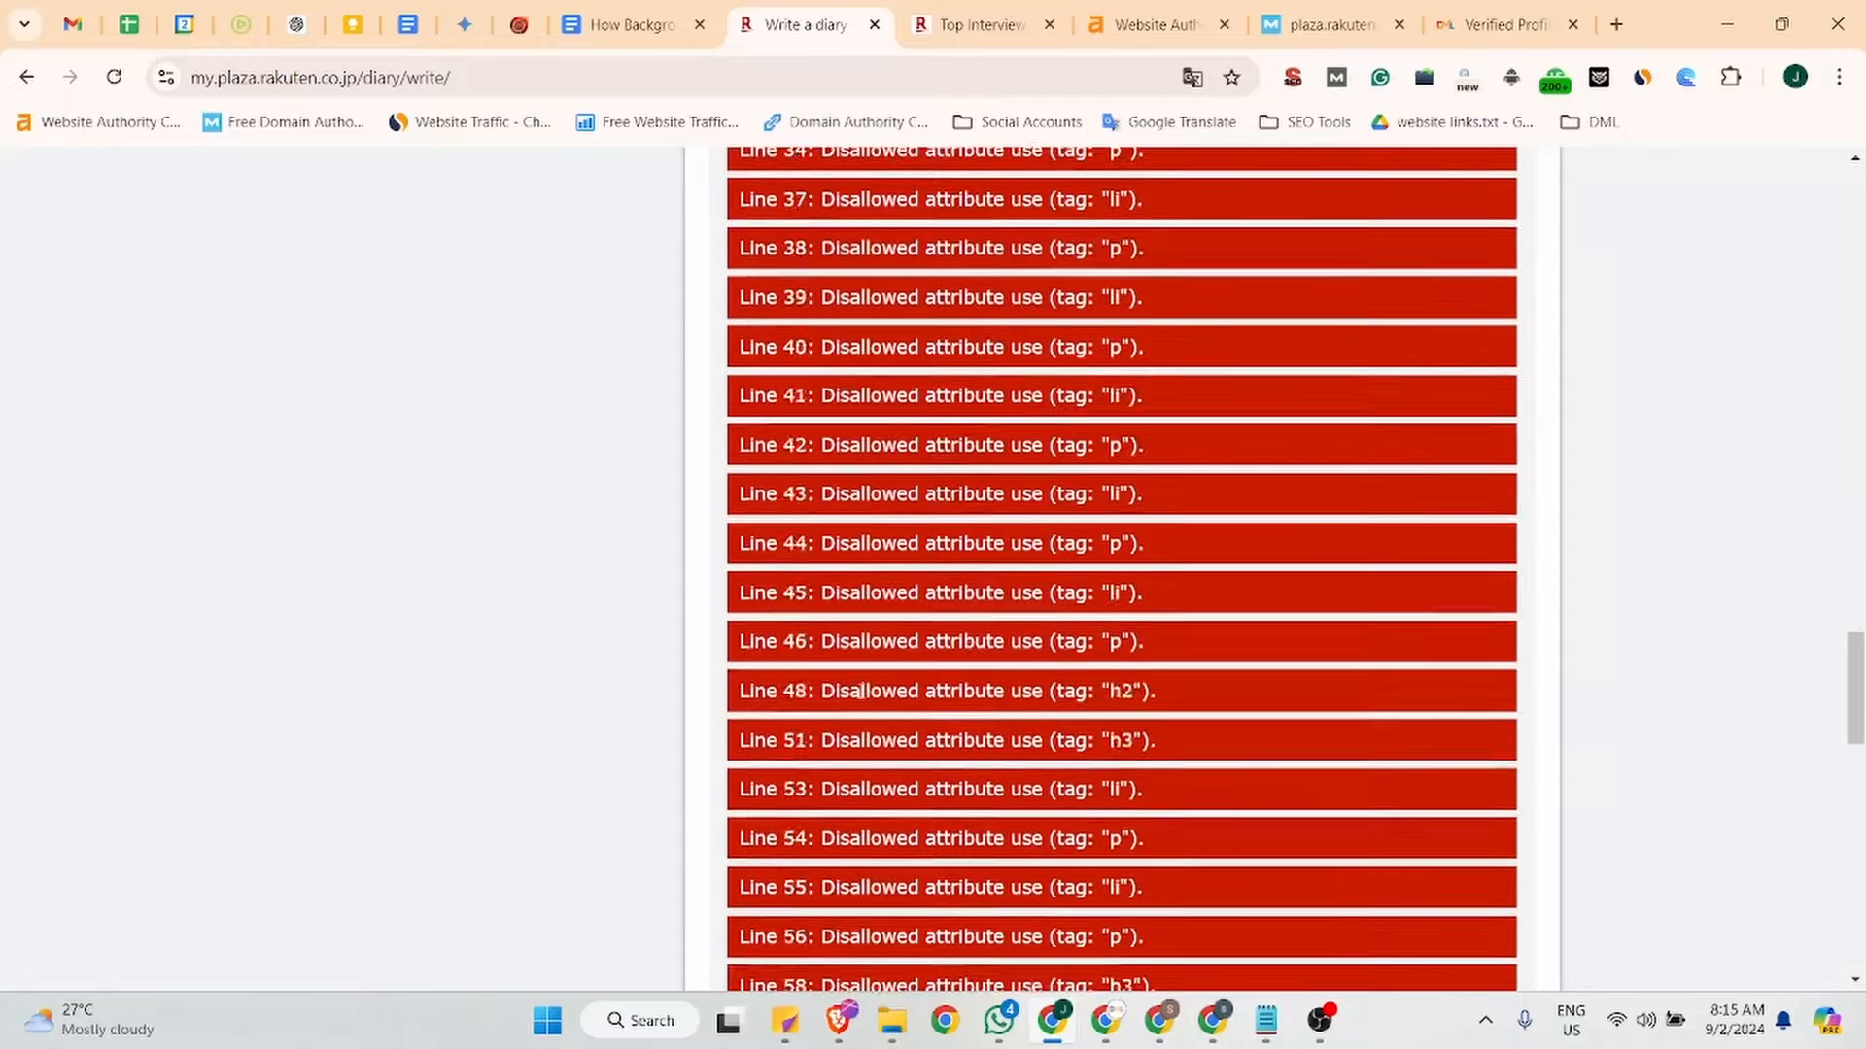
scroll(860, 691, "down", 10)
scroll(1147, 739, "down", 3)
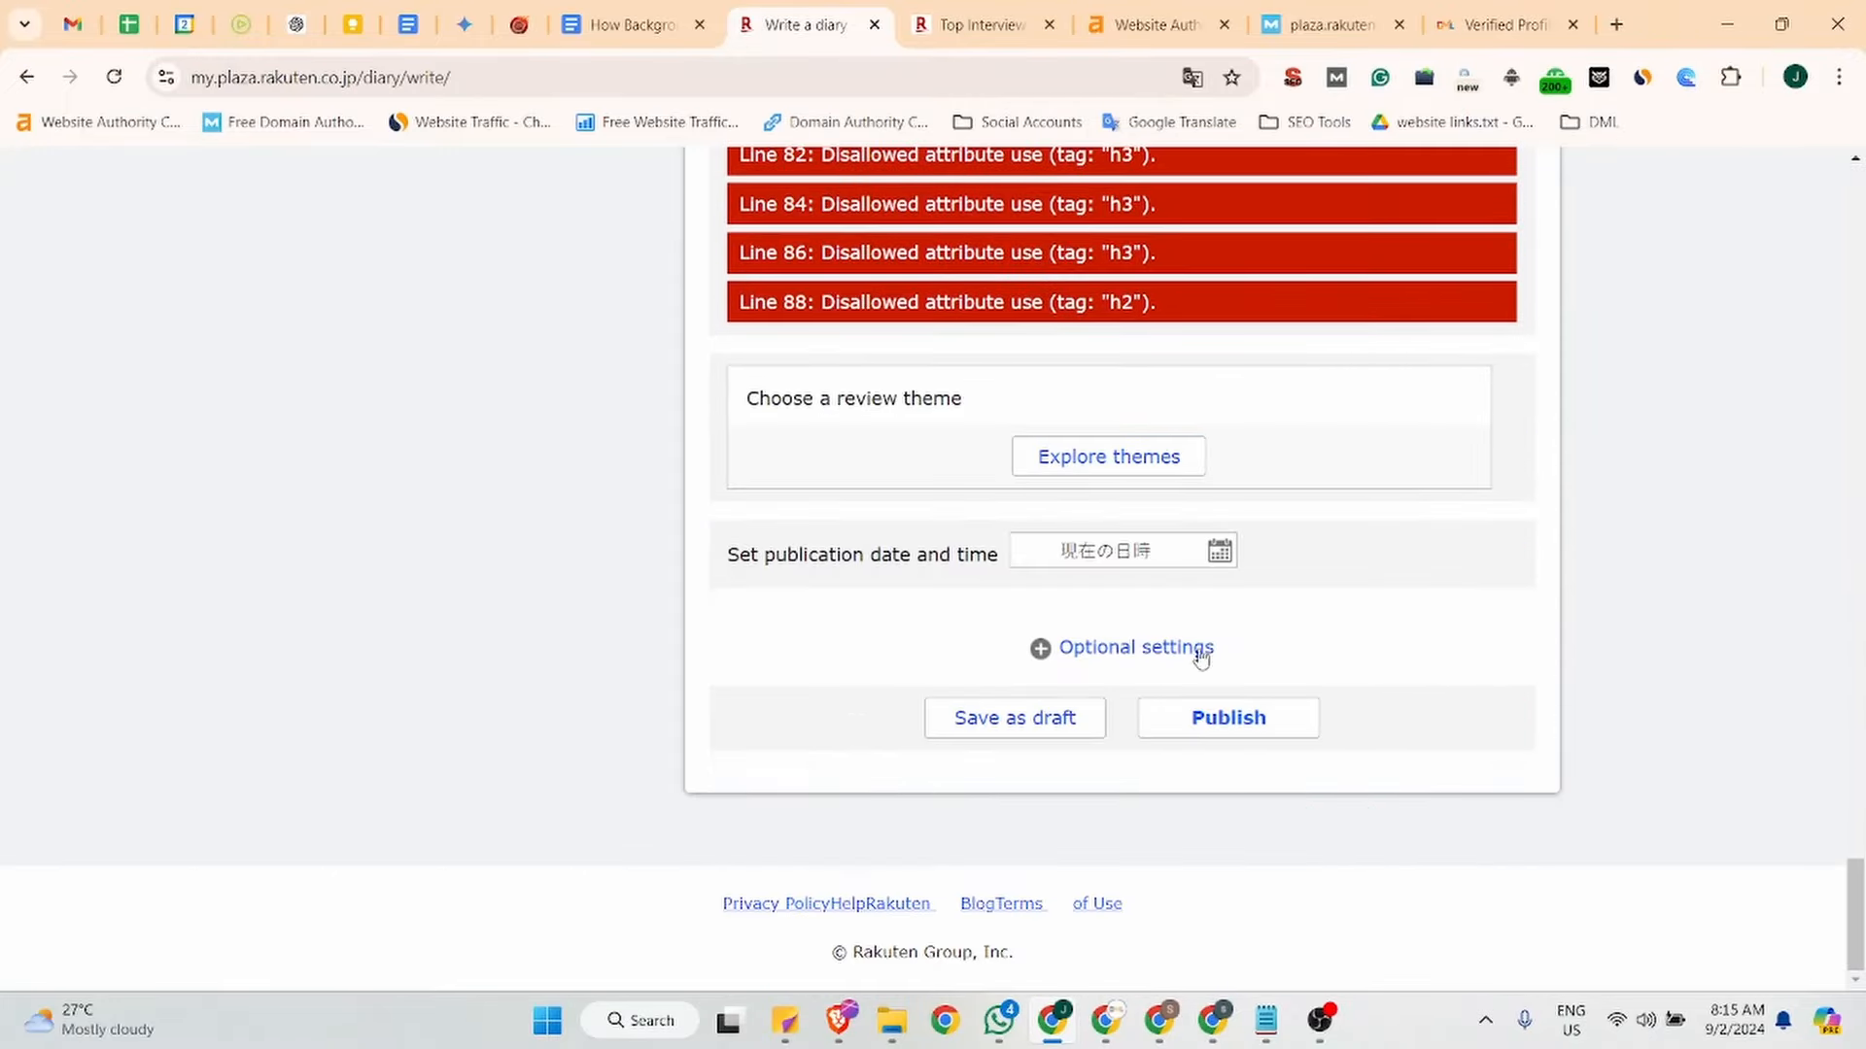
left_click(1207, 716)
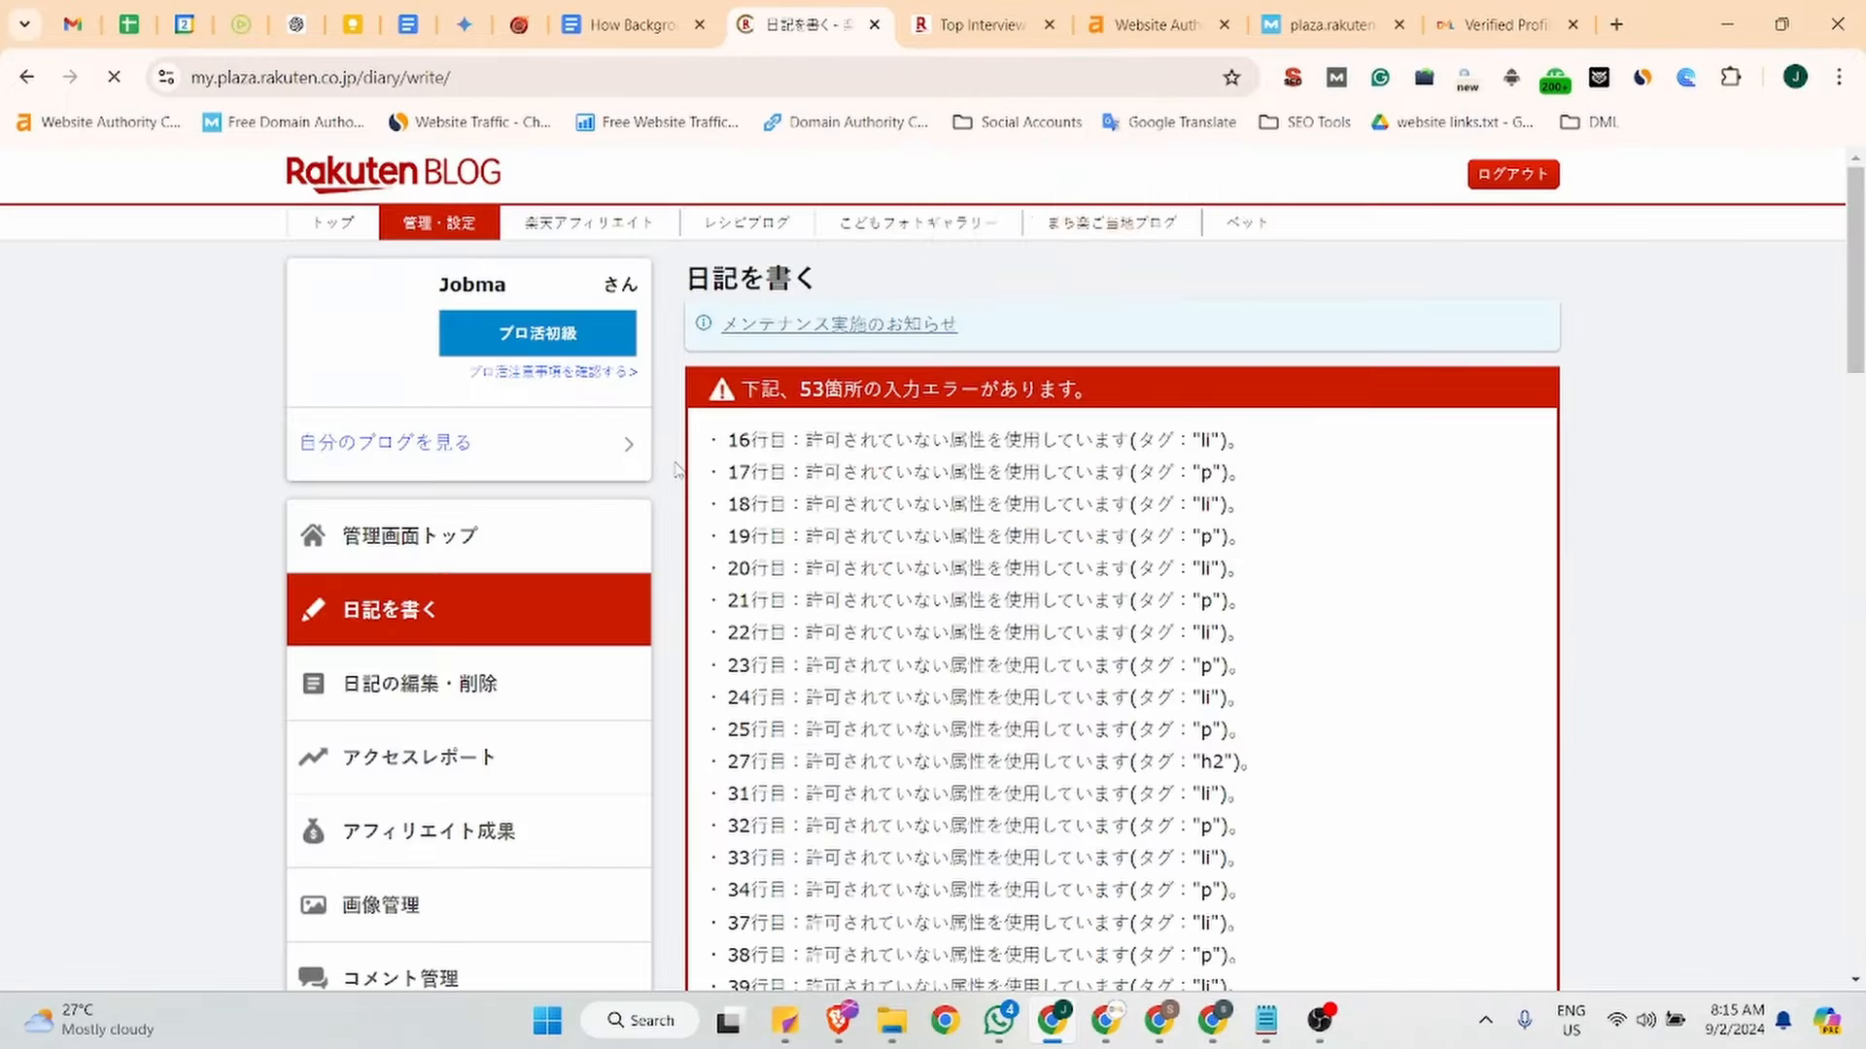
scroll(1061, 388, "down", 8)
scroll(1061, 393, "up", 8)
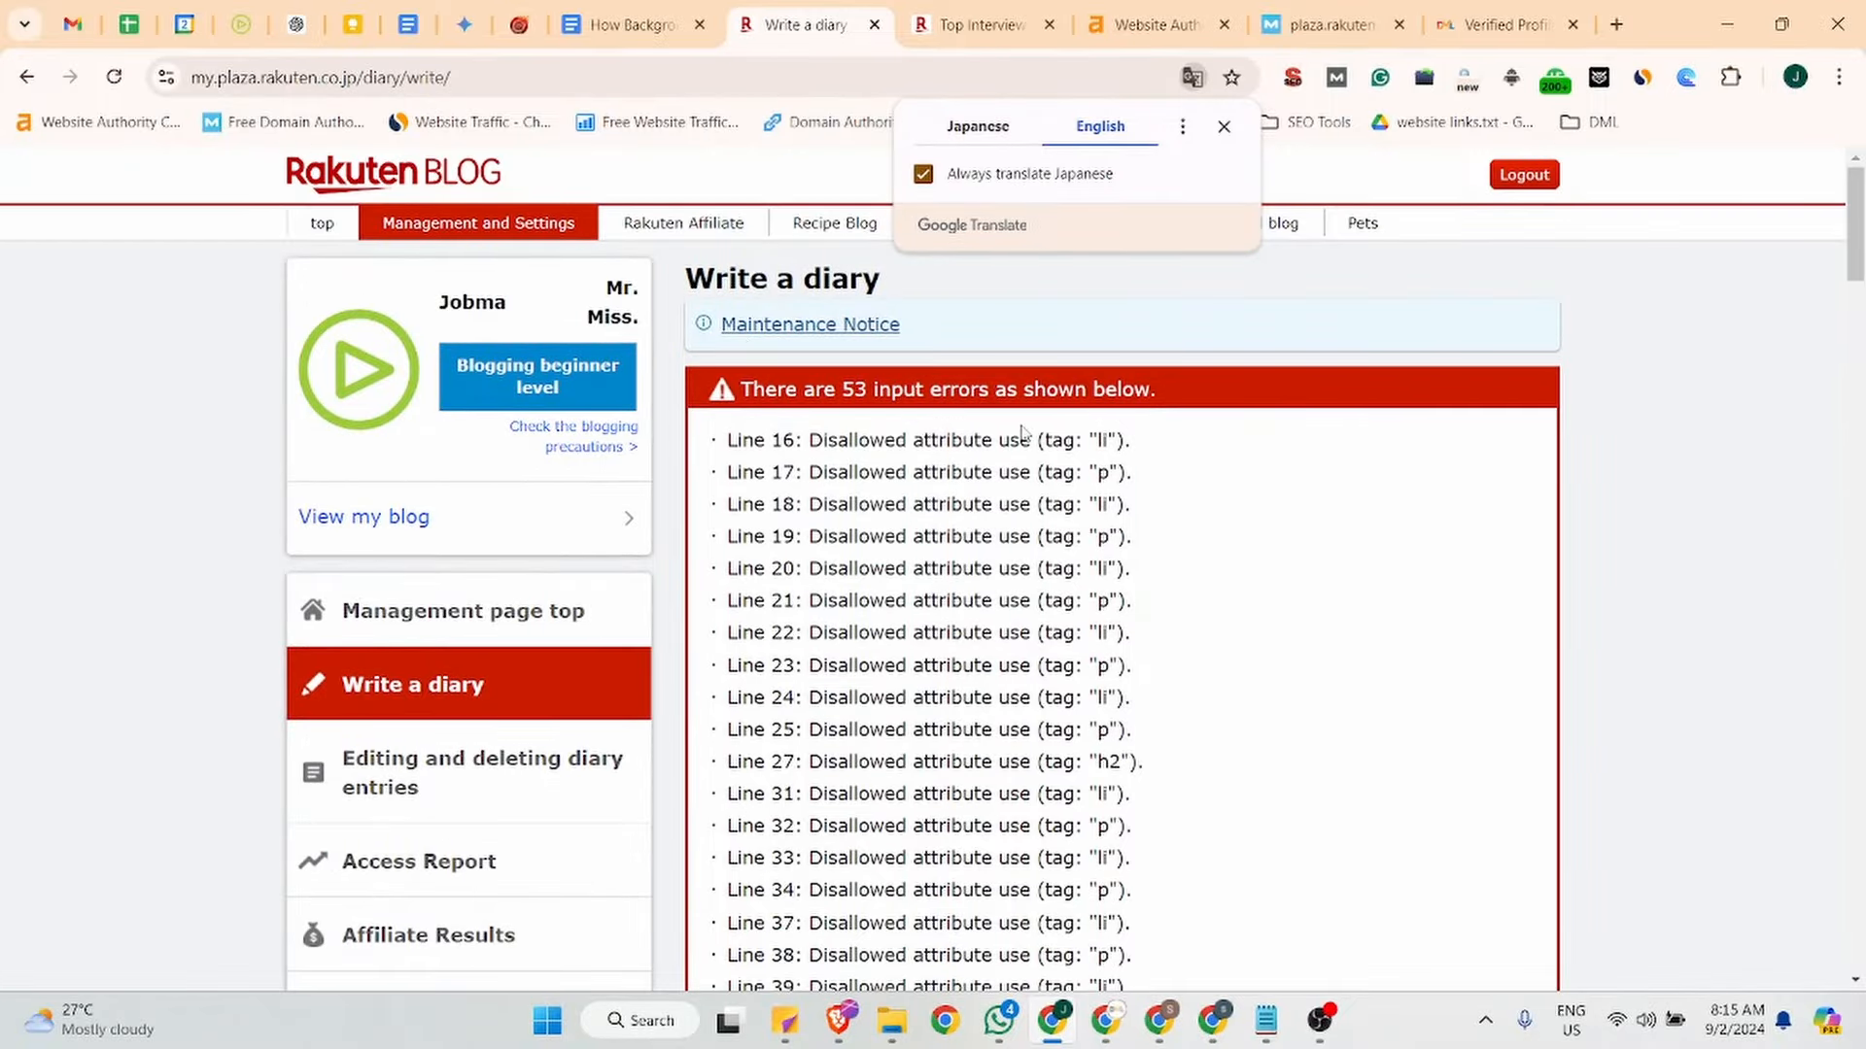
Remove the extra space before the colon in the "Assess character integrity" bullet using the Grammarly suggestion.
scroll(1020, 432, "down", 15)
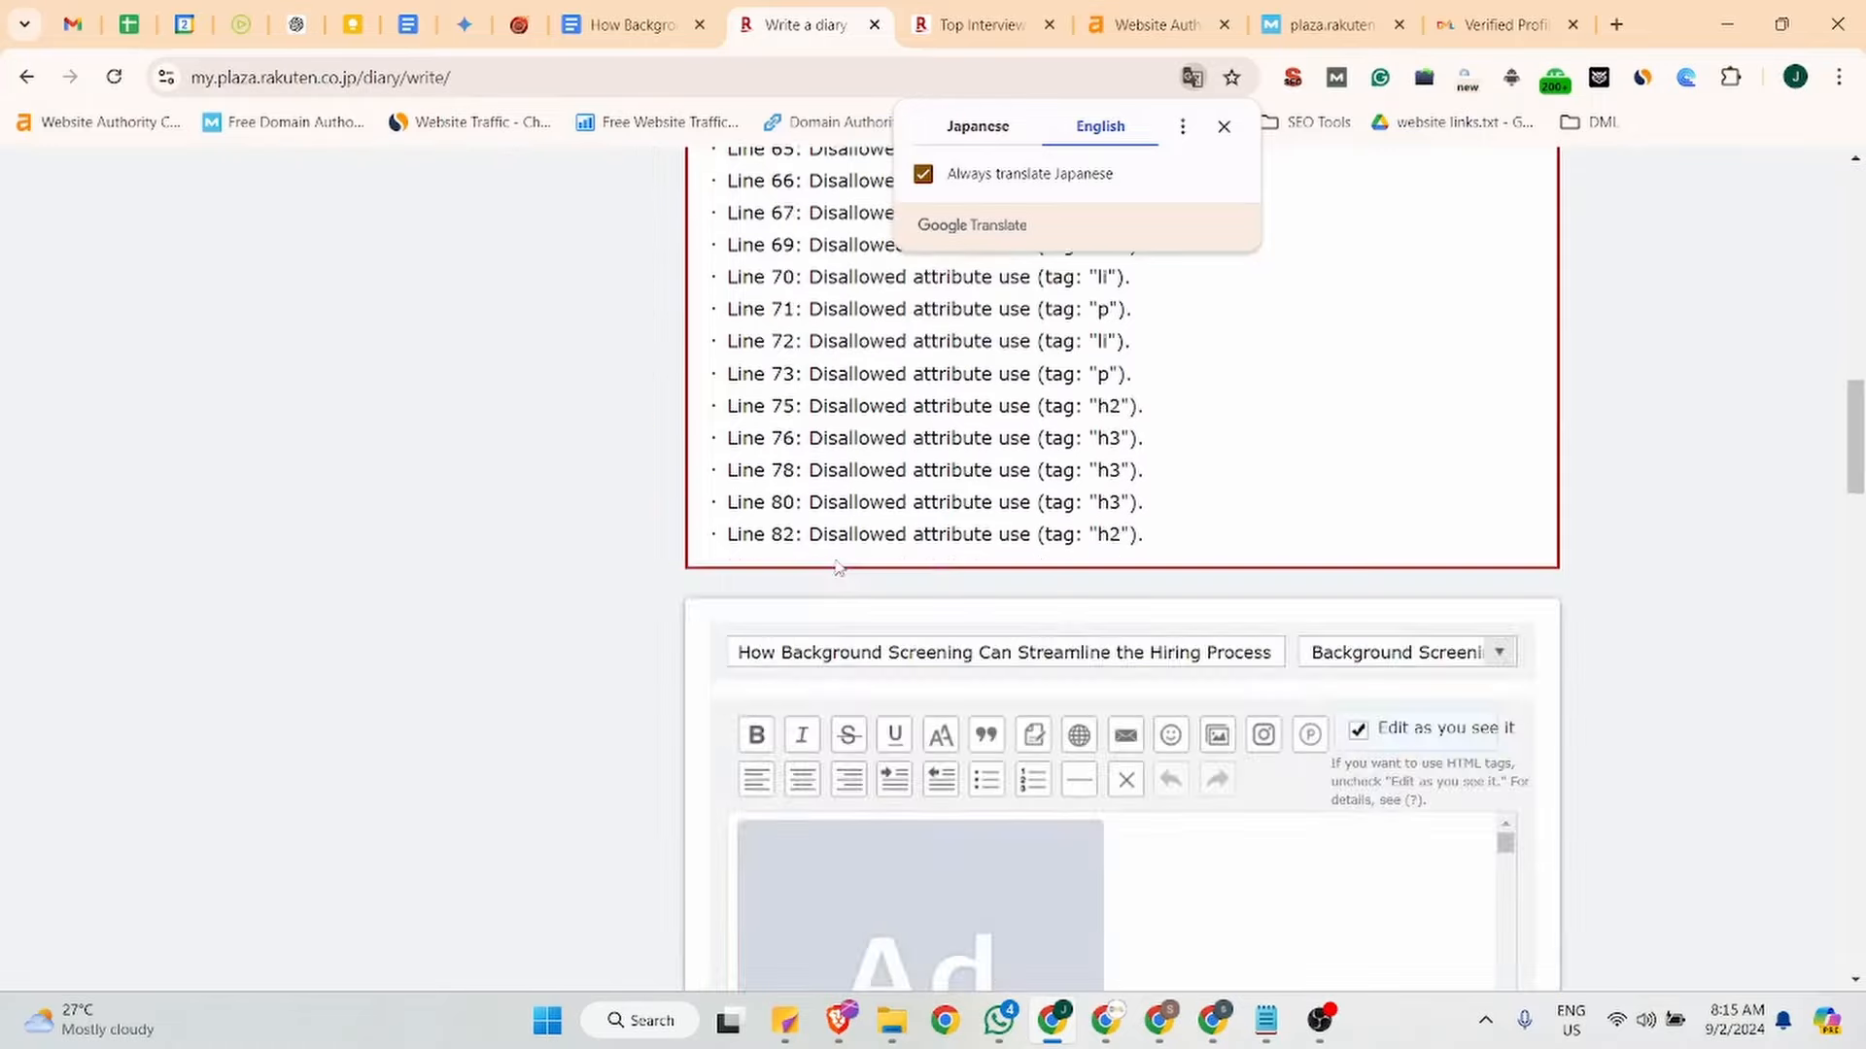
scroll(838, 569, "down", 7)
scroll(1105, 468, "up", 3)
scroll(1105, 468, "down", 2)
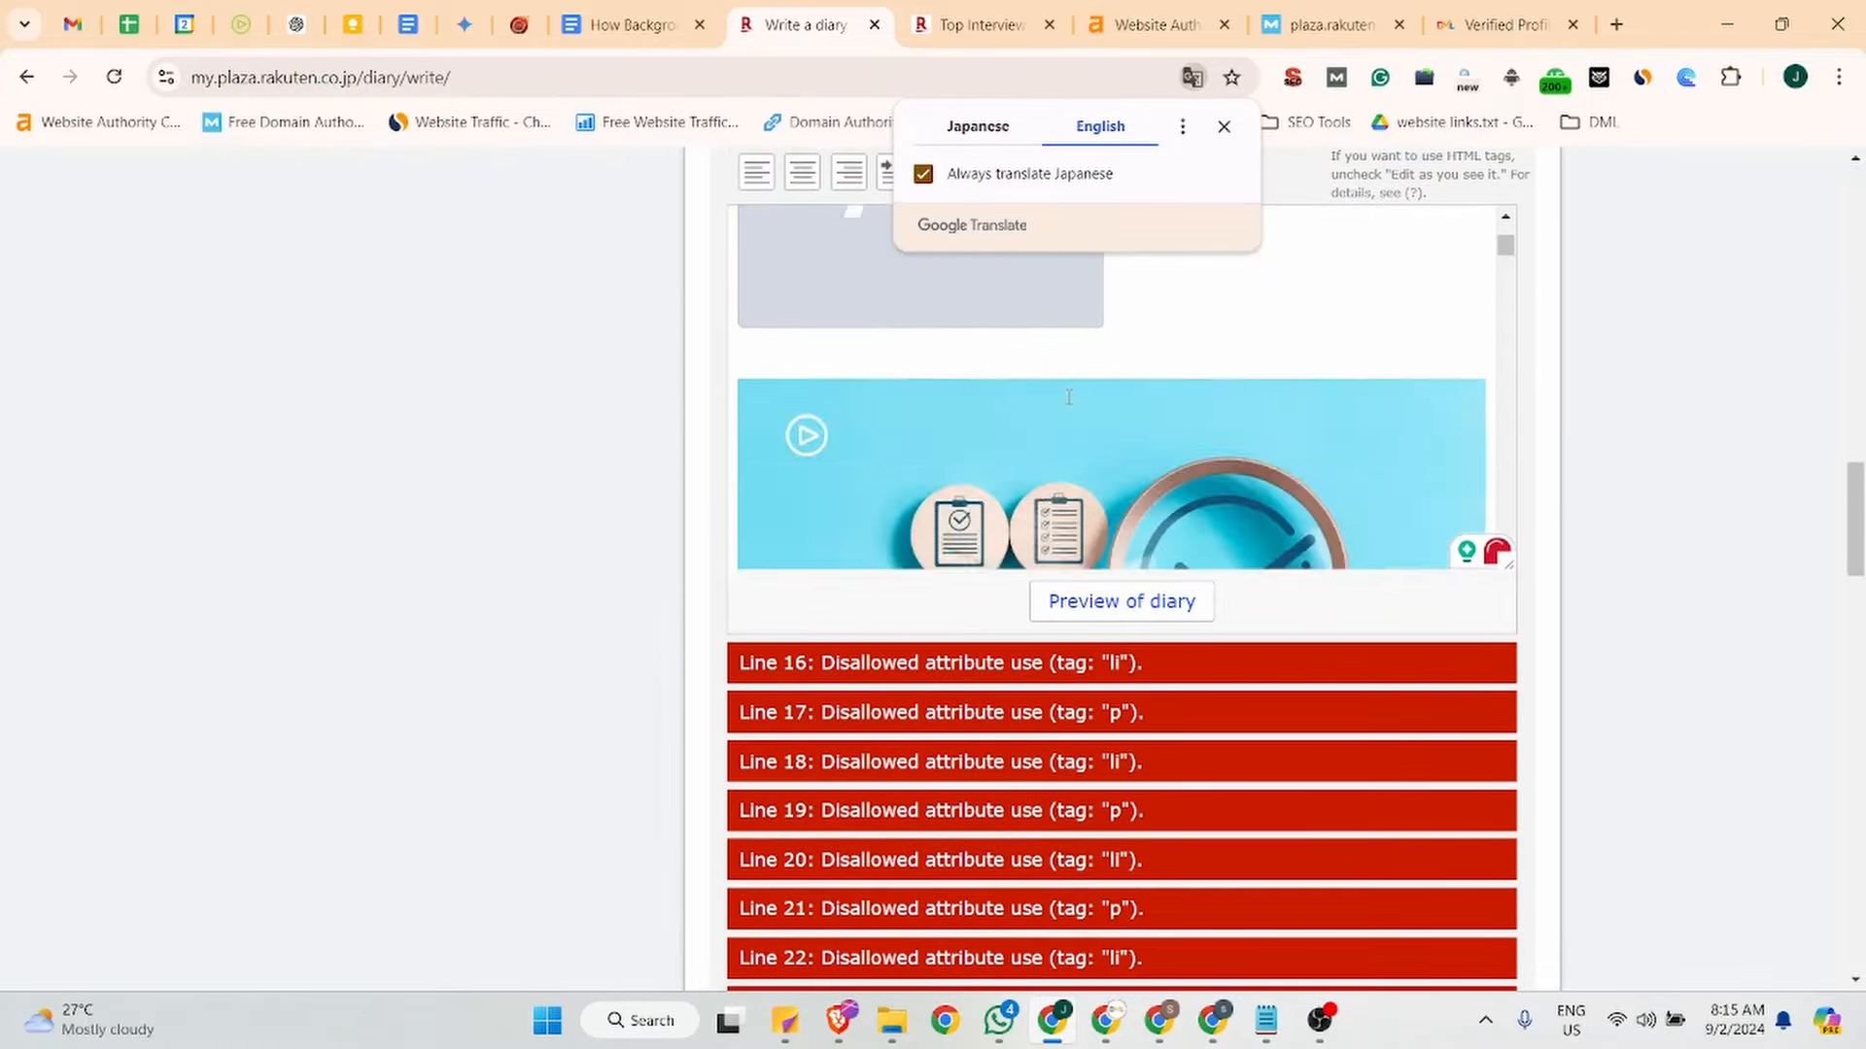
scroll(1069, 397, "down", 10)
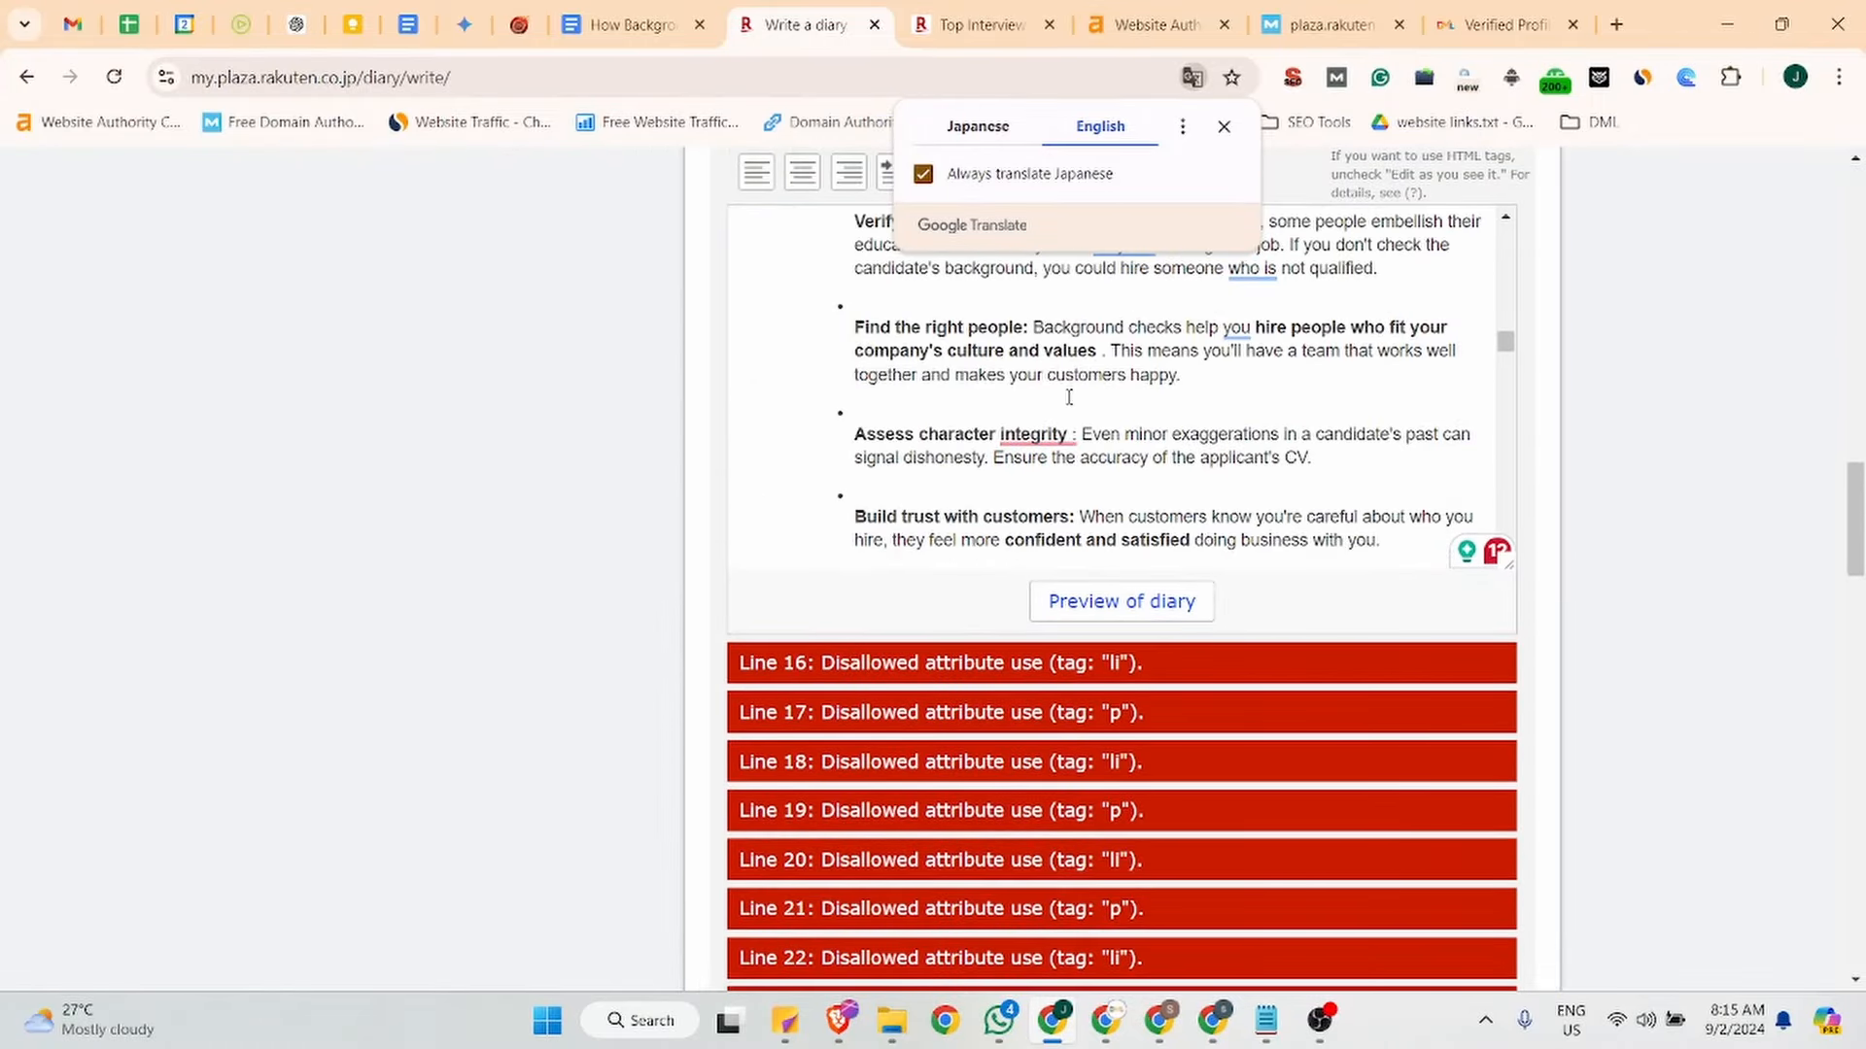
mouse_move(1049, 439)
left_click(1069, 496)
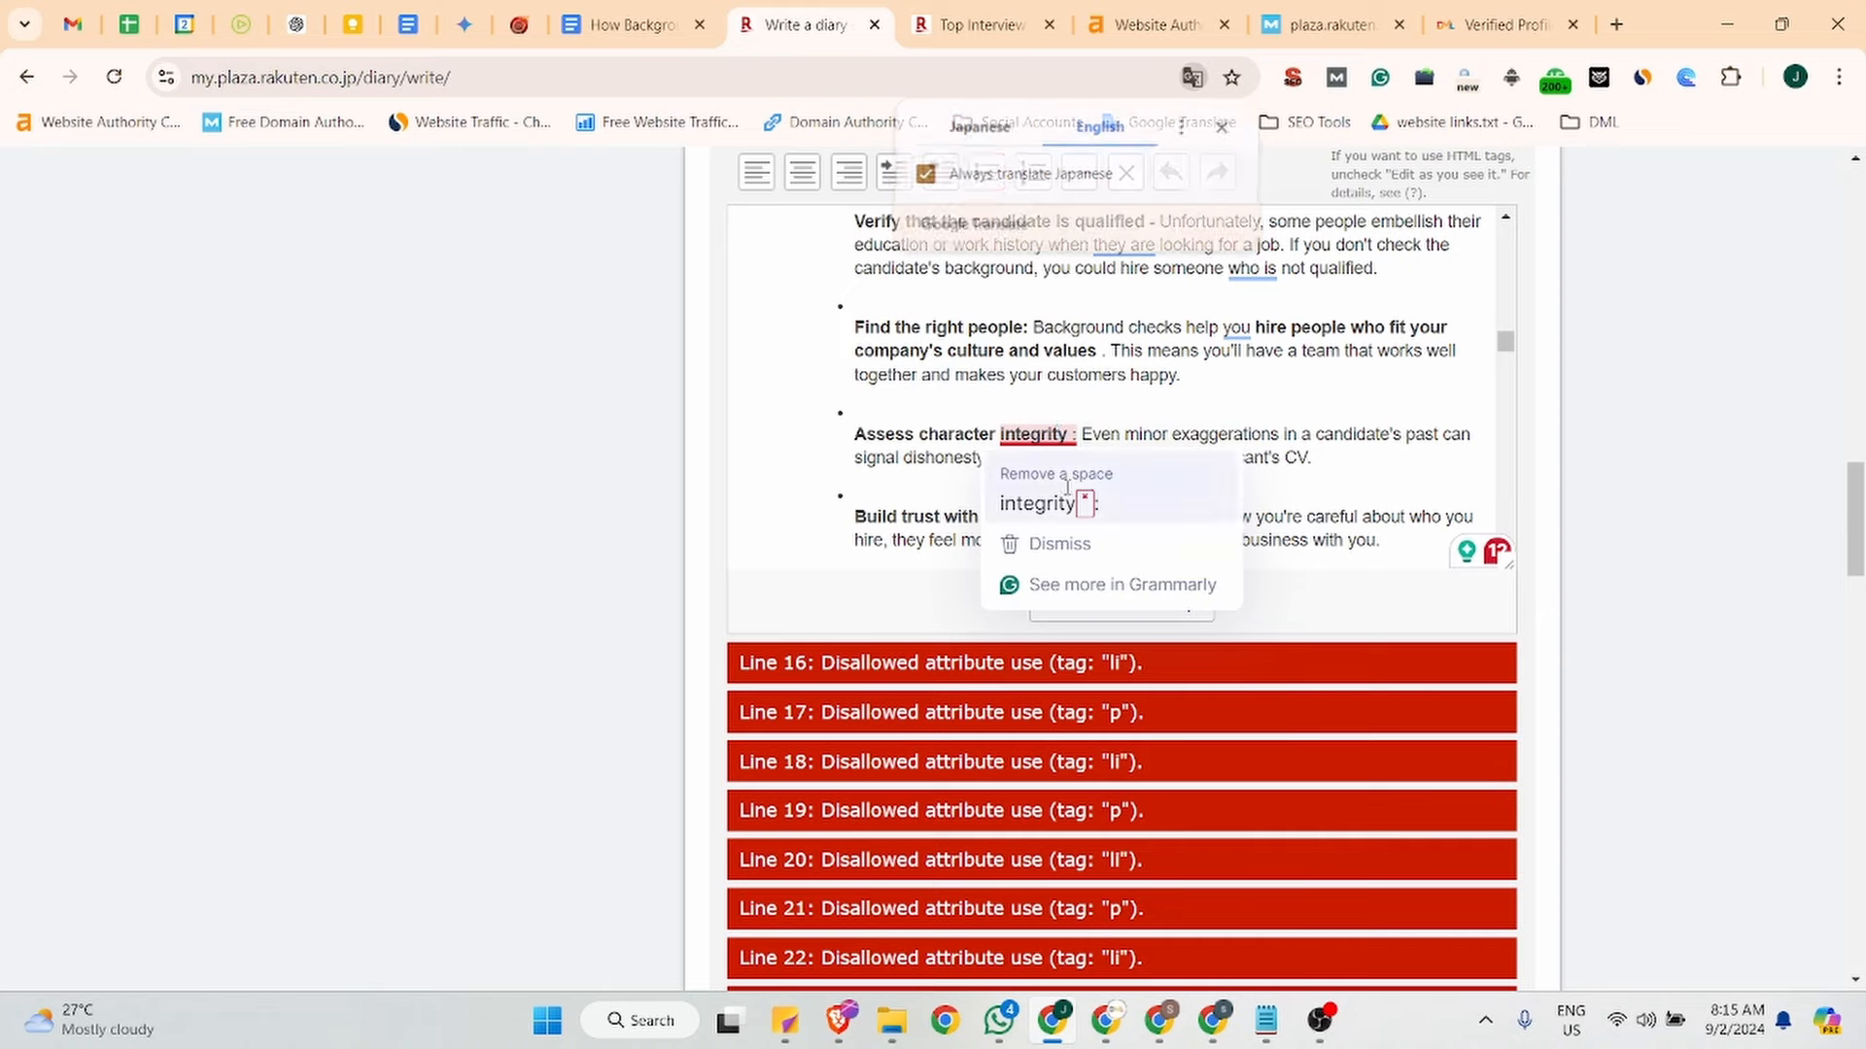
Delete all diary content from the "Why Are Pre-Employment Background Checks Important?" heading to the end, keeping the introduction.
scroll(1059, 428, "up", 10)
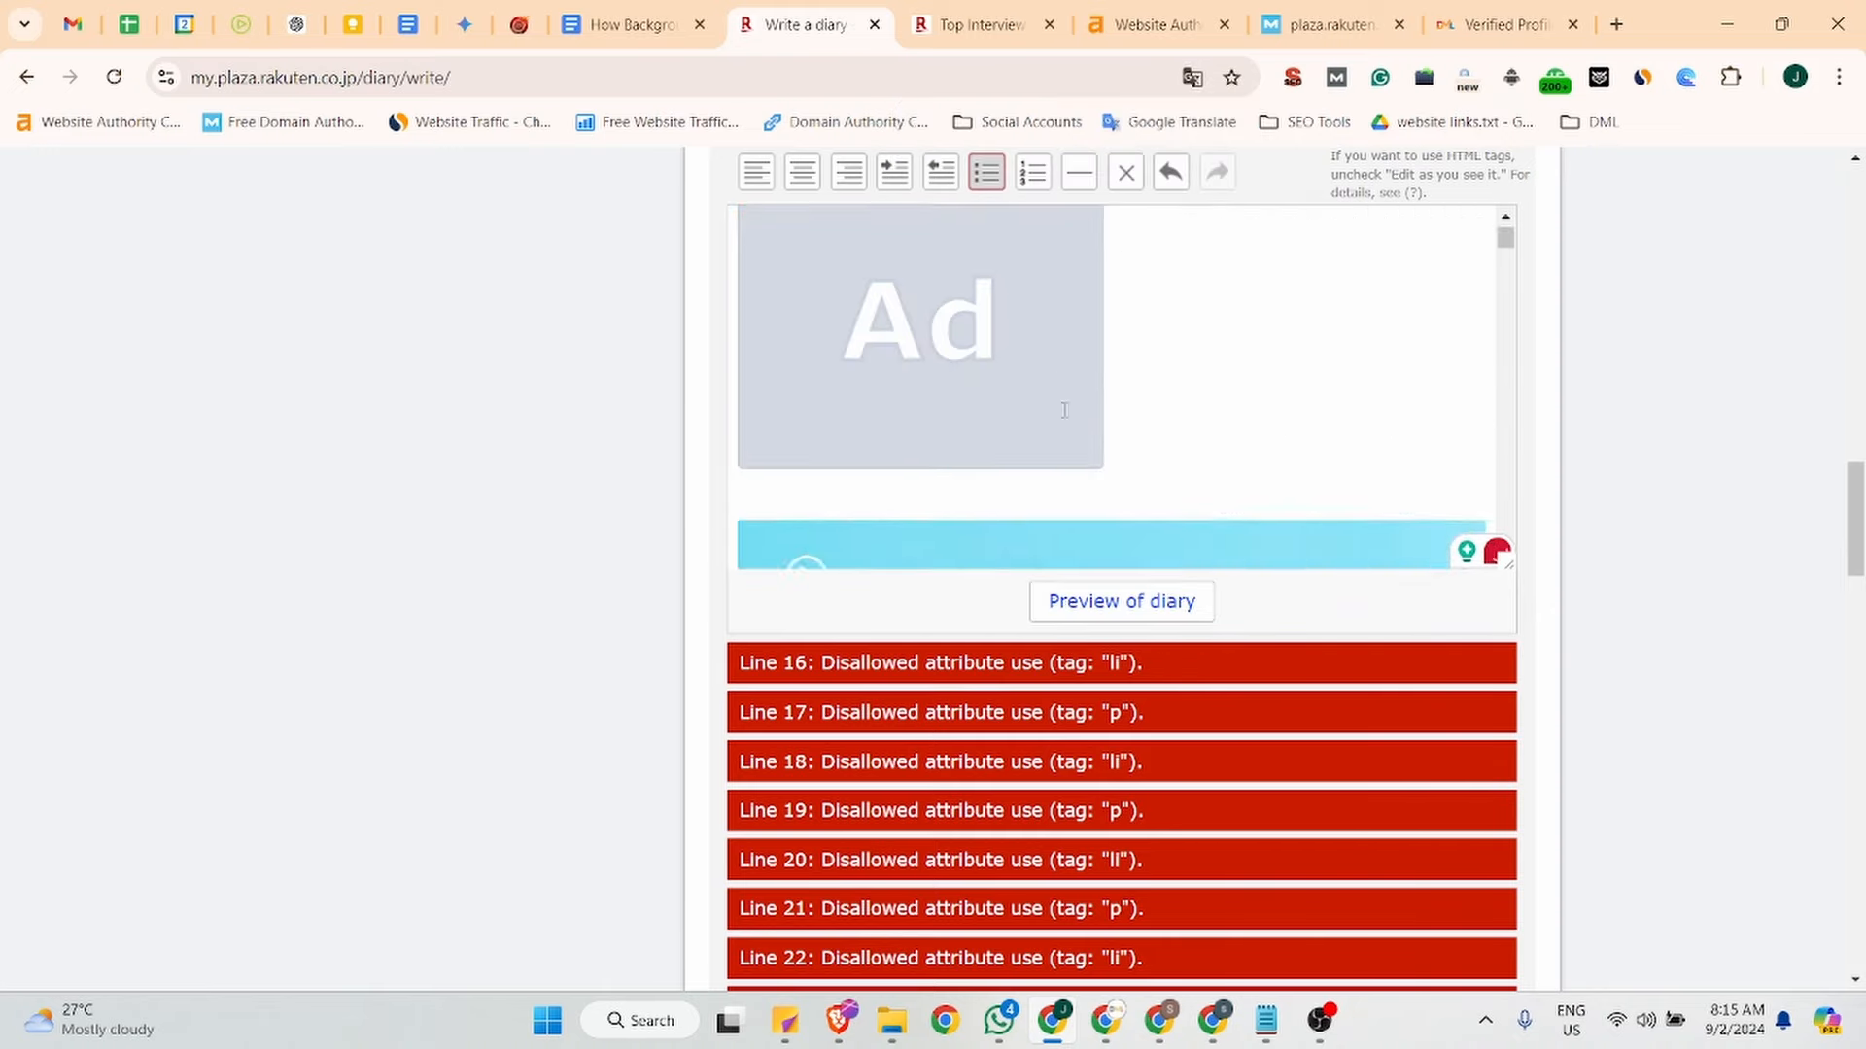
scroll(1069, 413, "down", 5)
scroll(1064, 410, "down", 5)
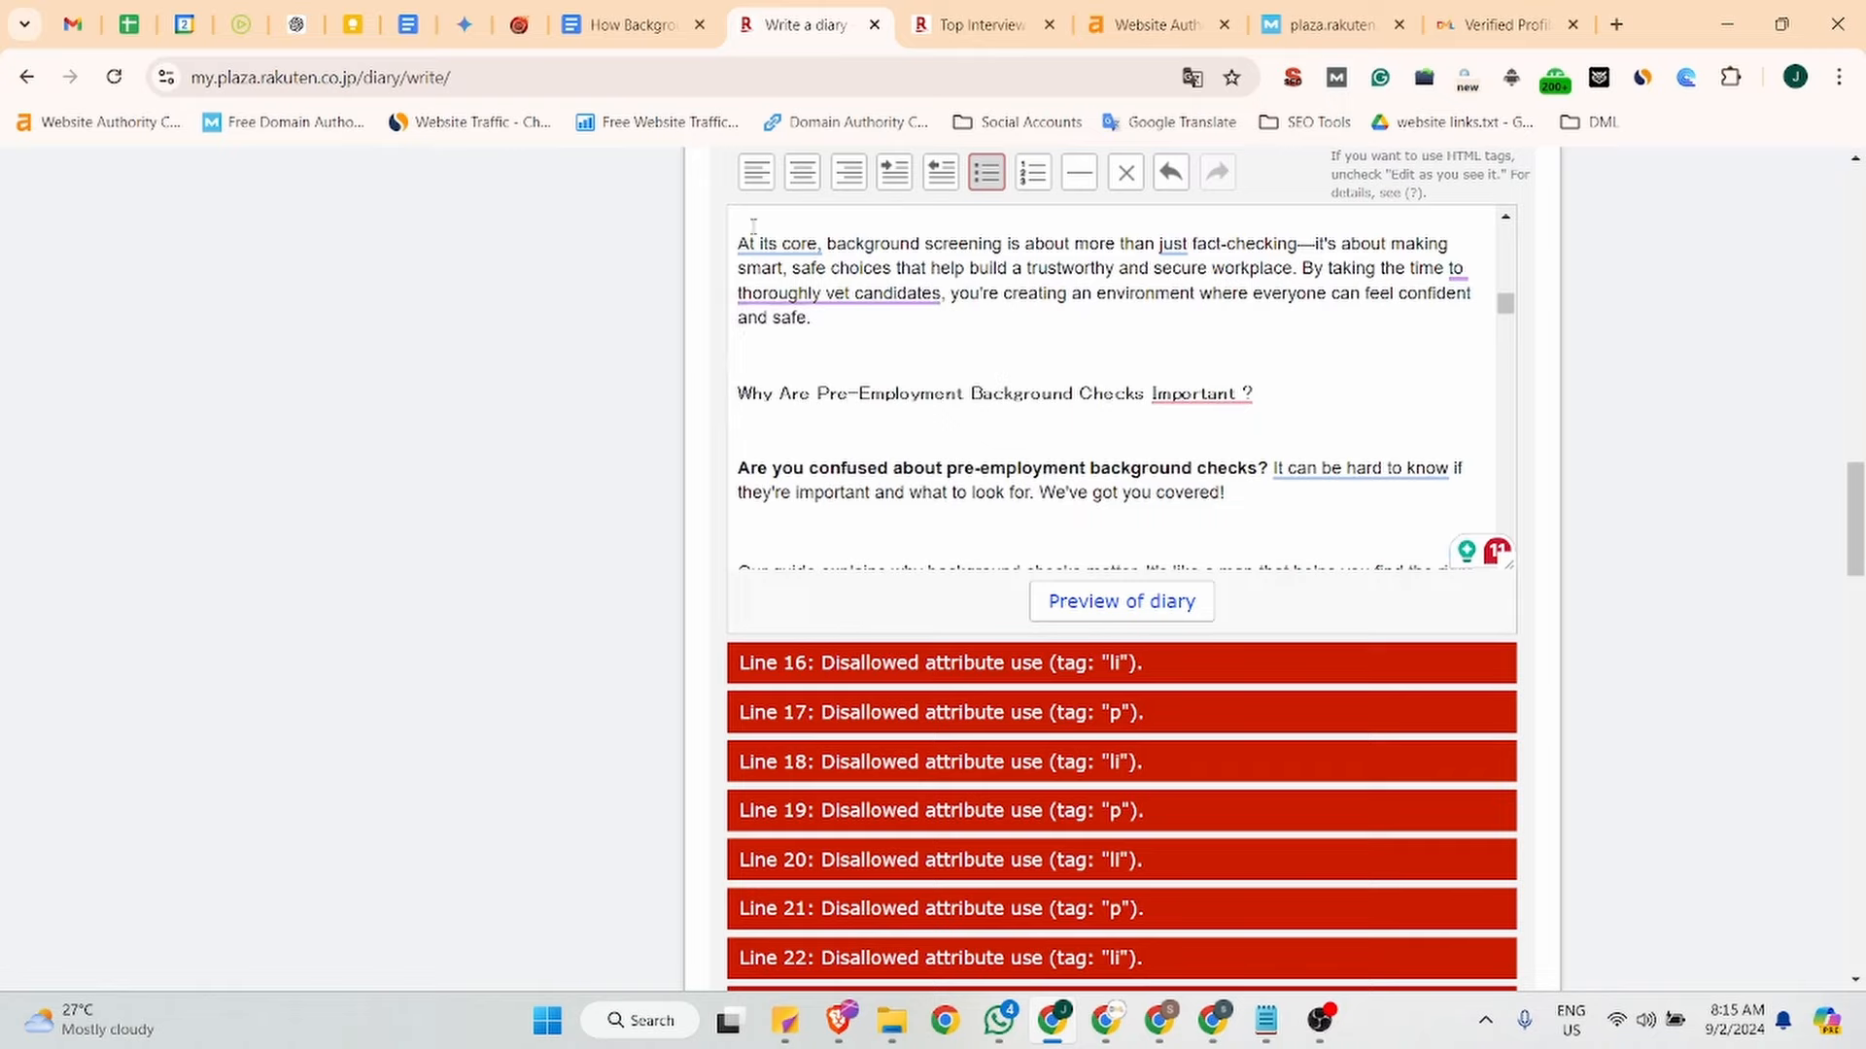
left_click(744, 218)
left_click_drag(752, 352, 909, 623)
key("BackSpace")
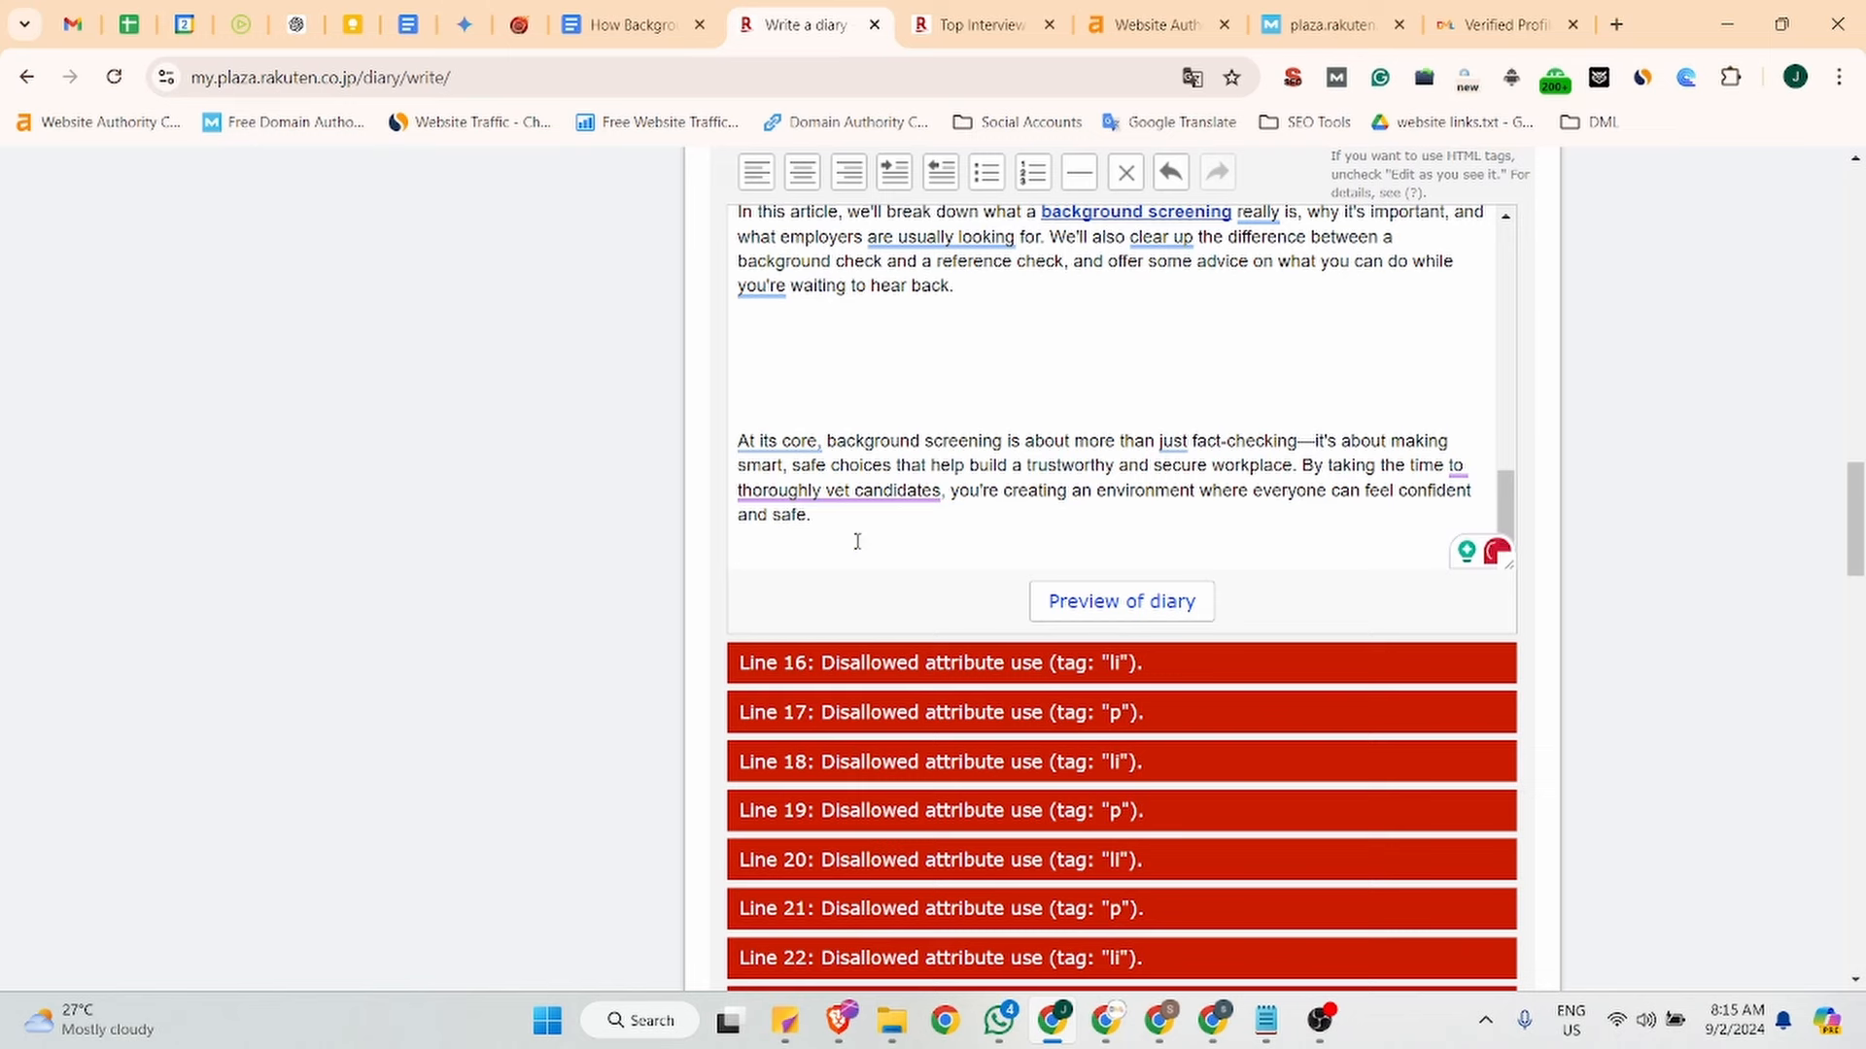
Remove the blank lines above the "At its core" and "In this article" paragraphs, keeping the word "this" intact.
left_click(807, 399)
key("BackSpace")
key("BackSpace")
key("BackSpace")
key("BackSpace")
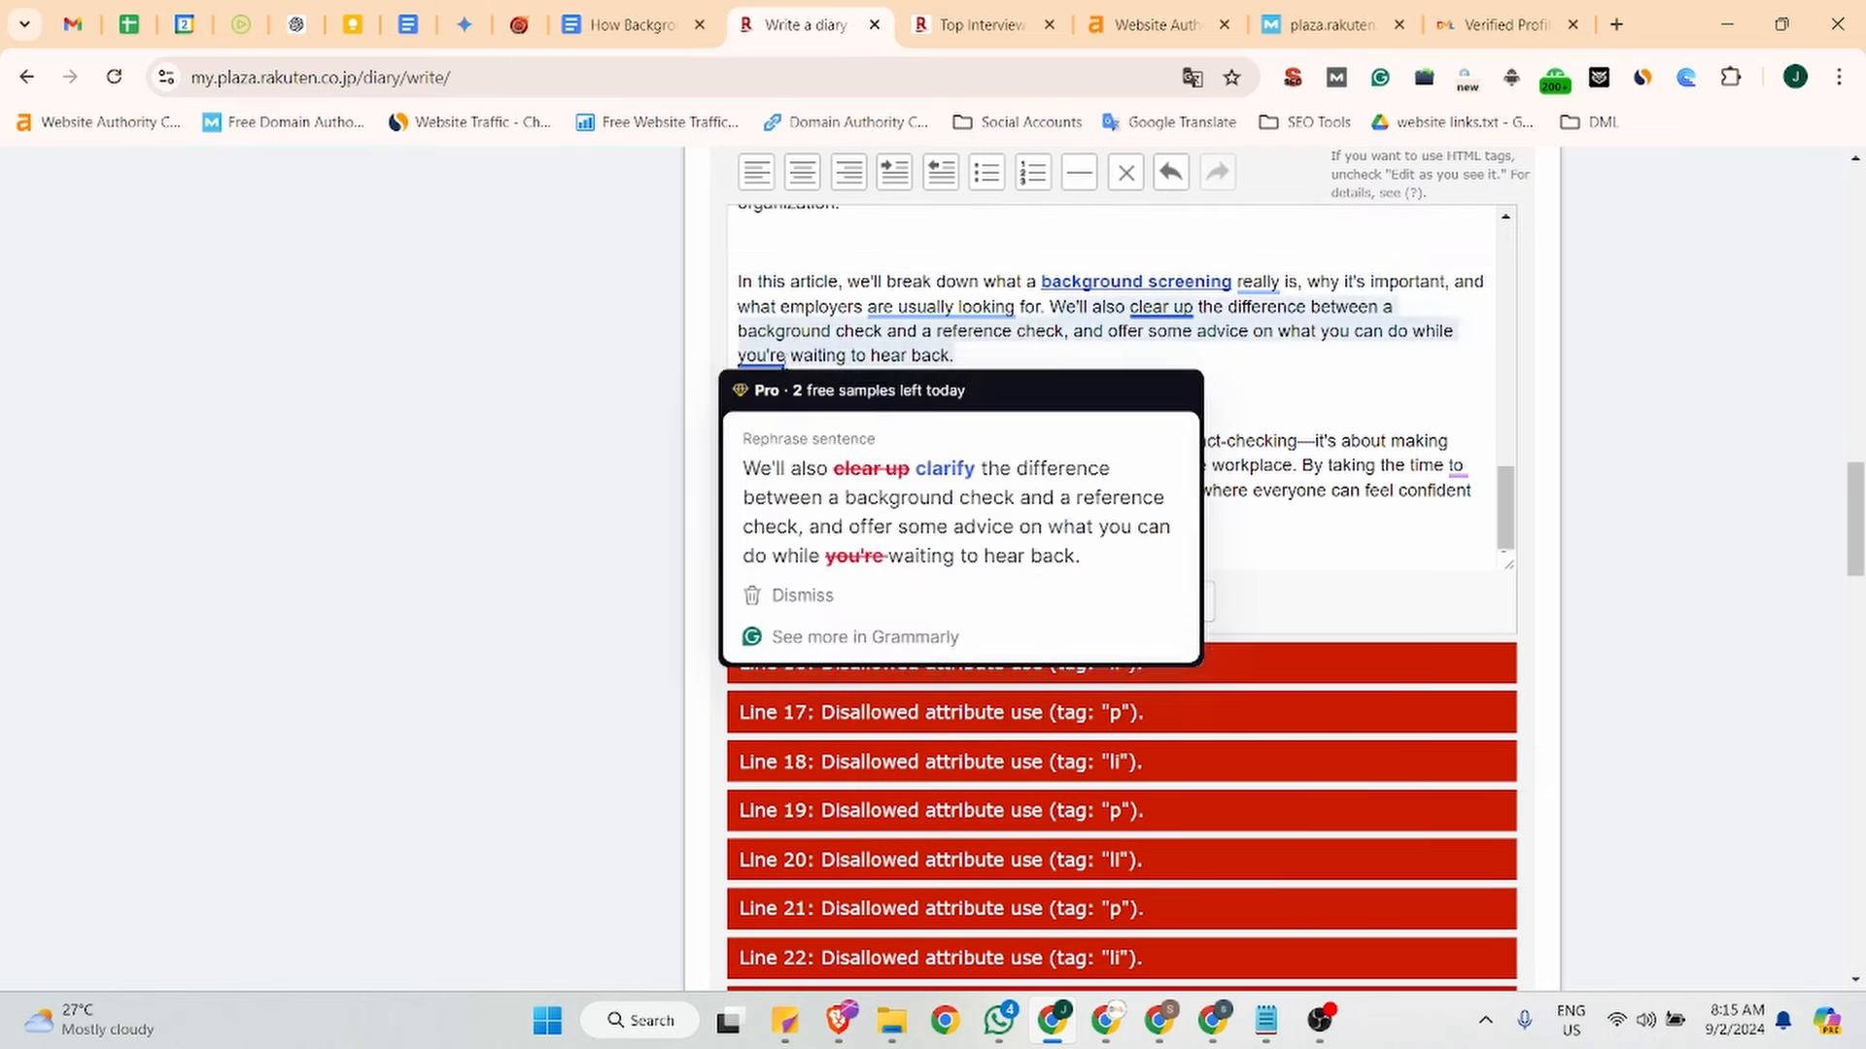
left_click(769, 326)
key("BackSpace")
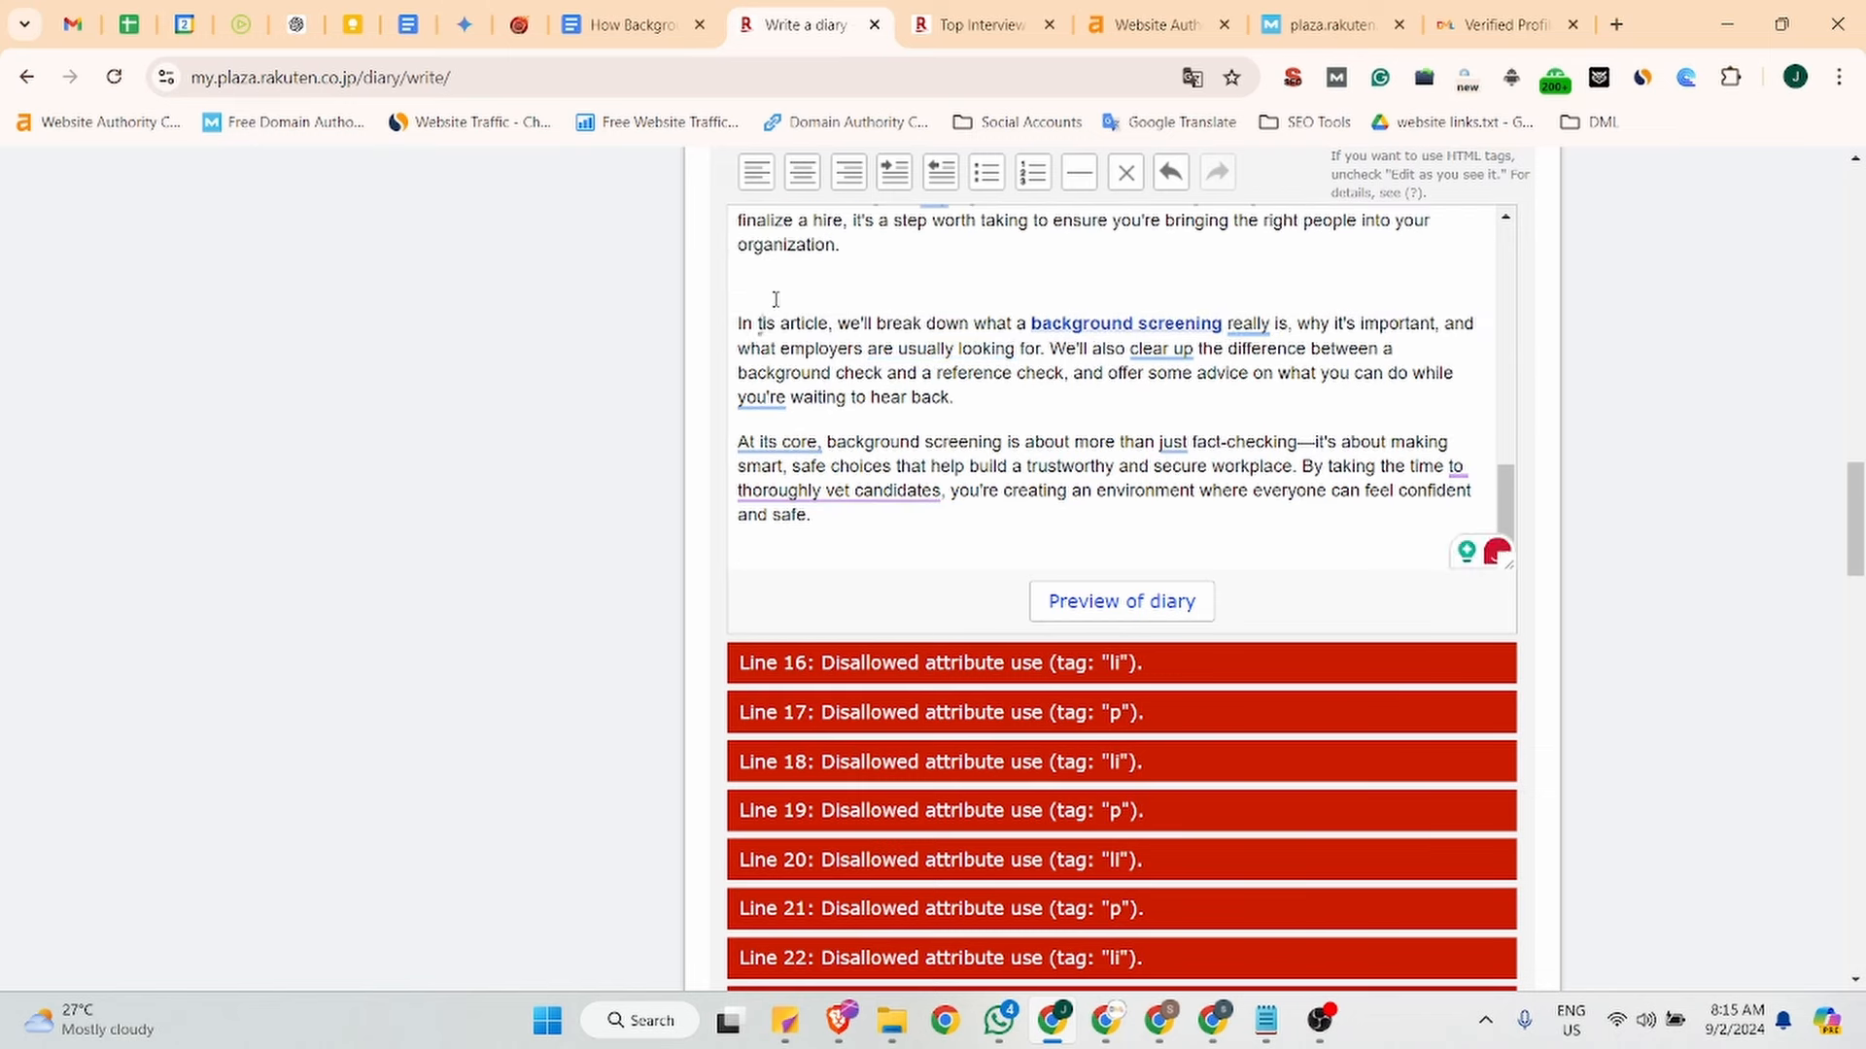
type("h")
scroll(778, 331, "up", 3)
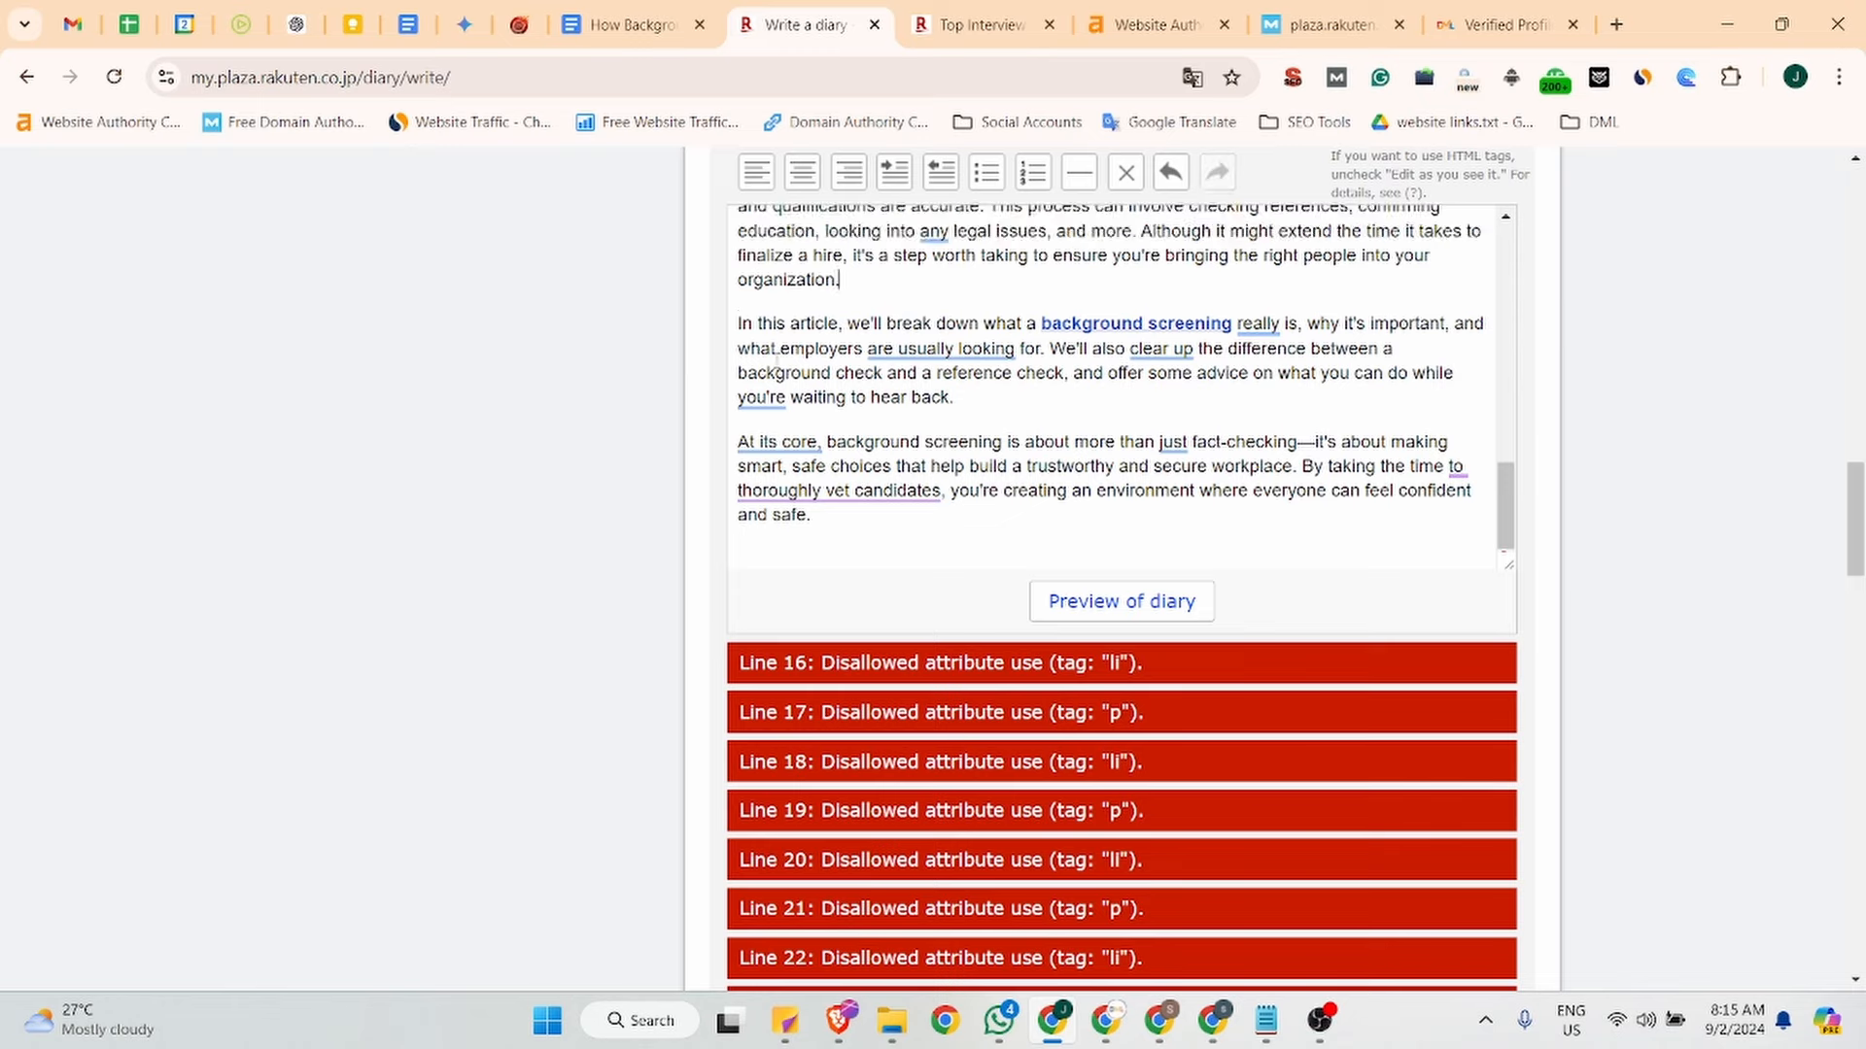
key("BackSpace")
Remove the blank line between the image and the opening "When it comes to hiring" paragraph.
scroll(783, 408, "up", 3)
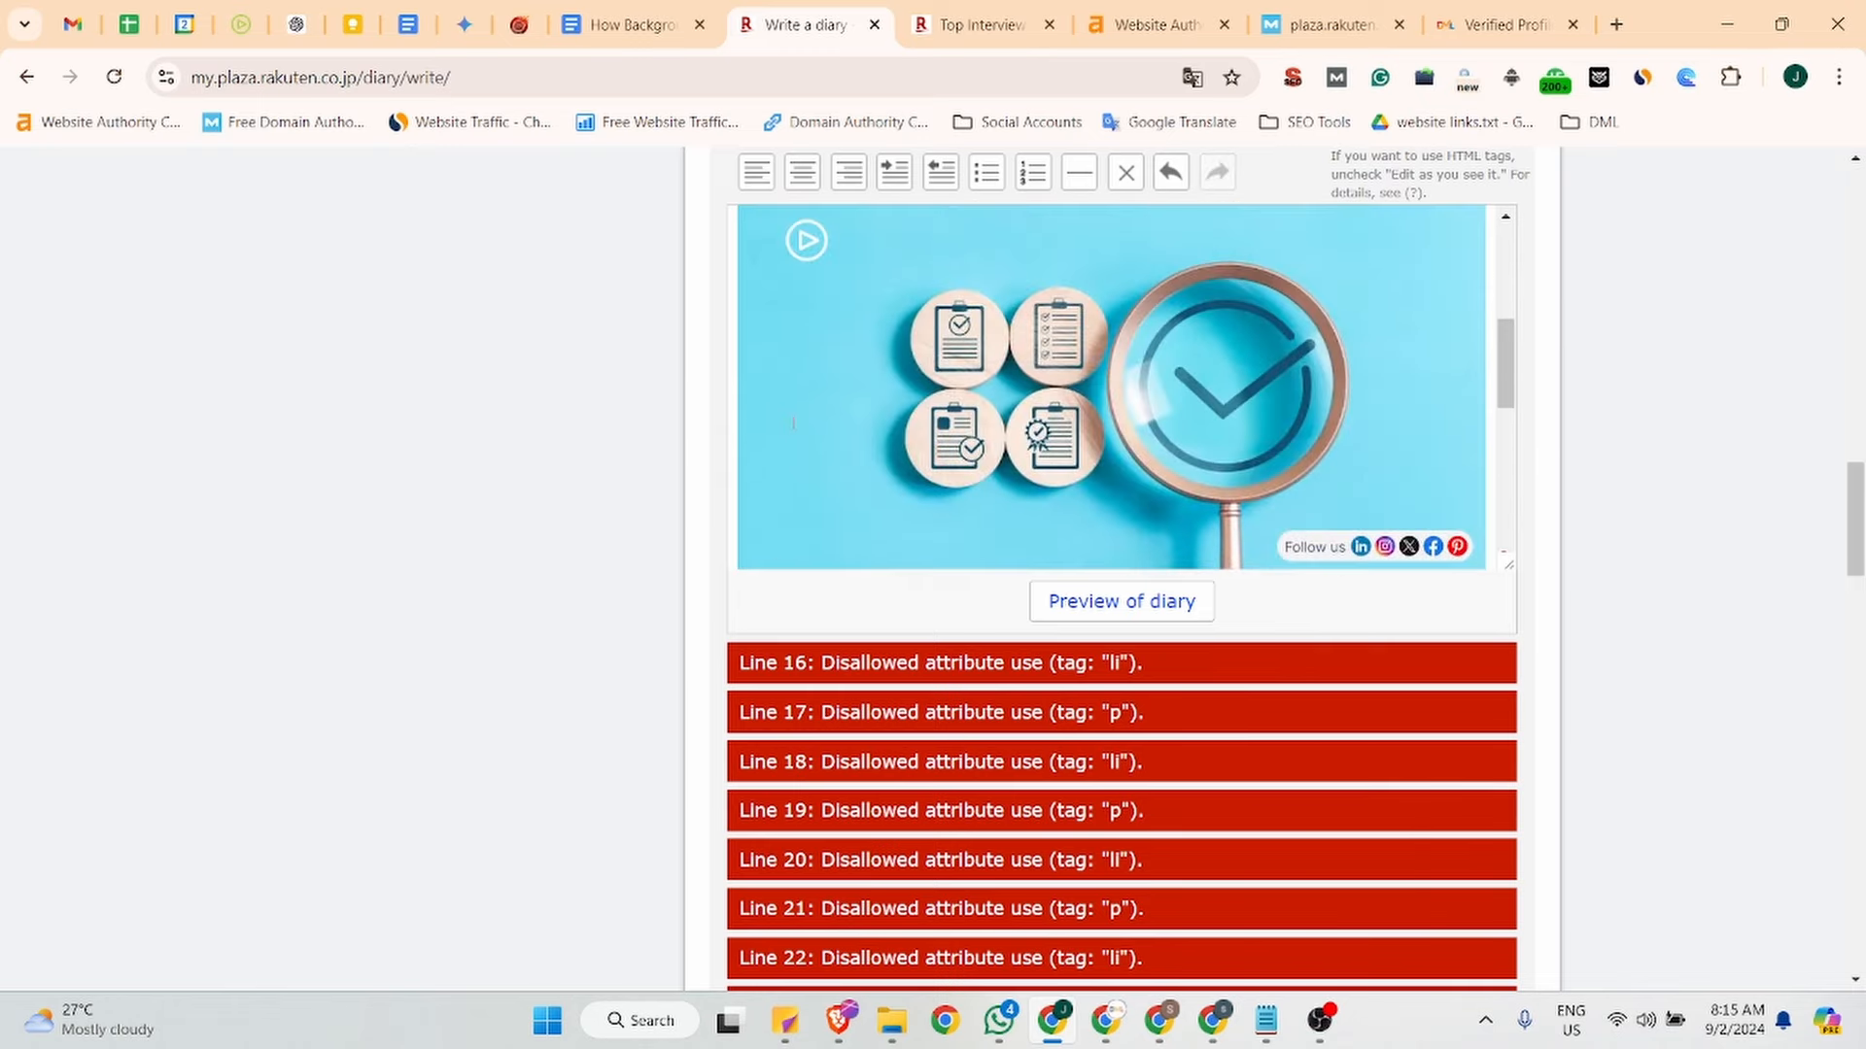
scroll(784, 466, "down", 1)
left_click(784, 486)
key("BackSpace")
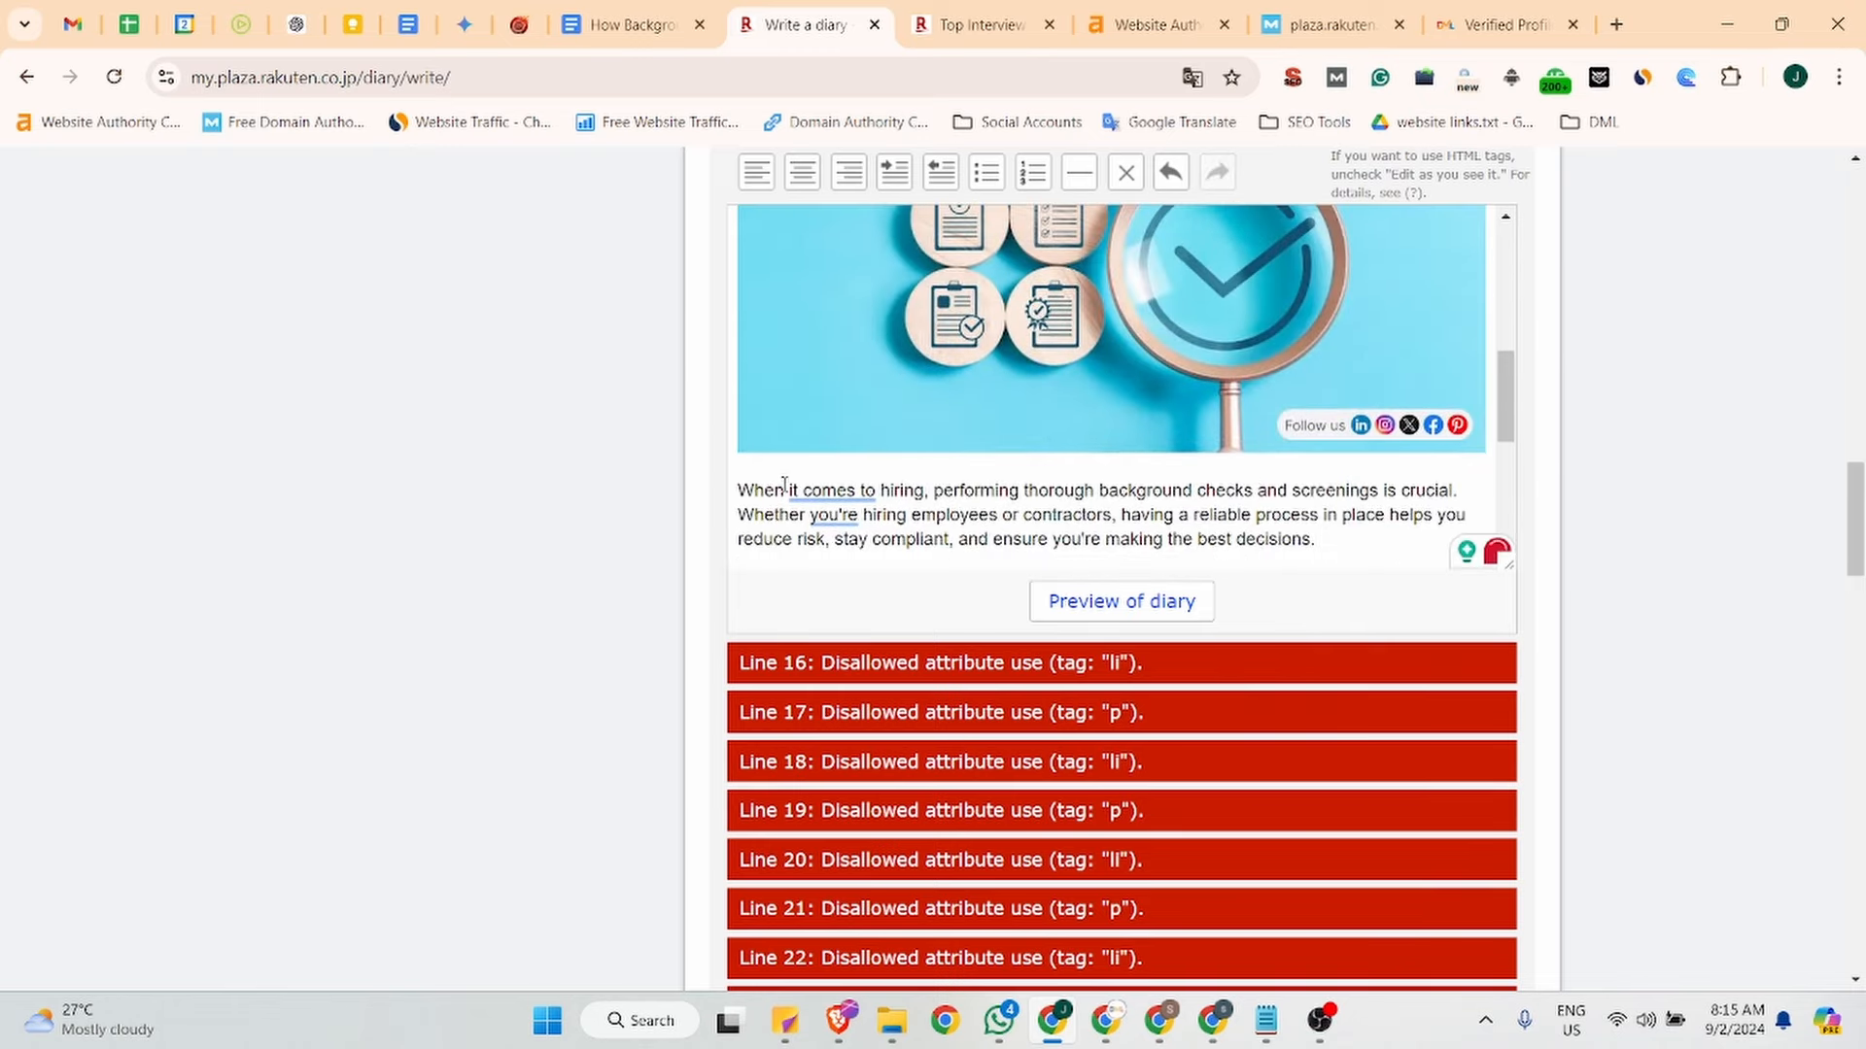
Publish the shortened background screening diary.
scroll(784, 484, "down", 8)
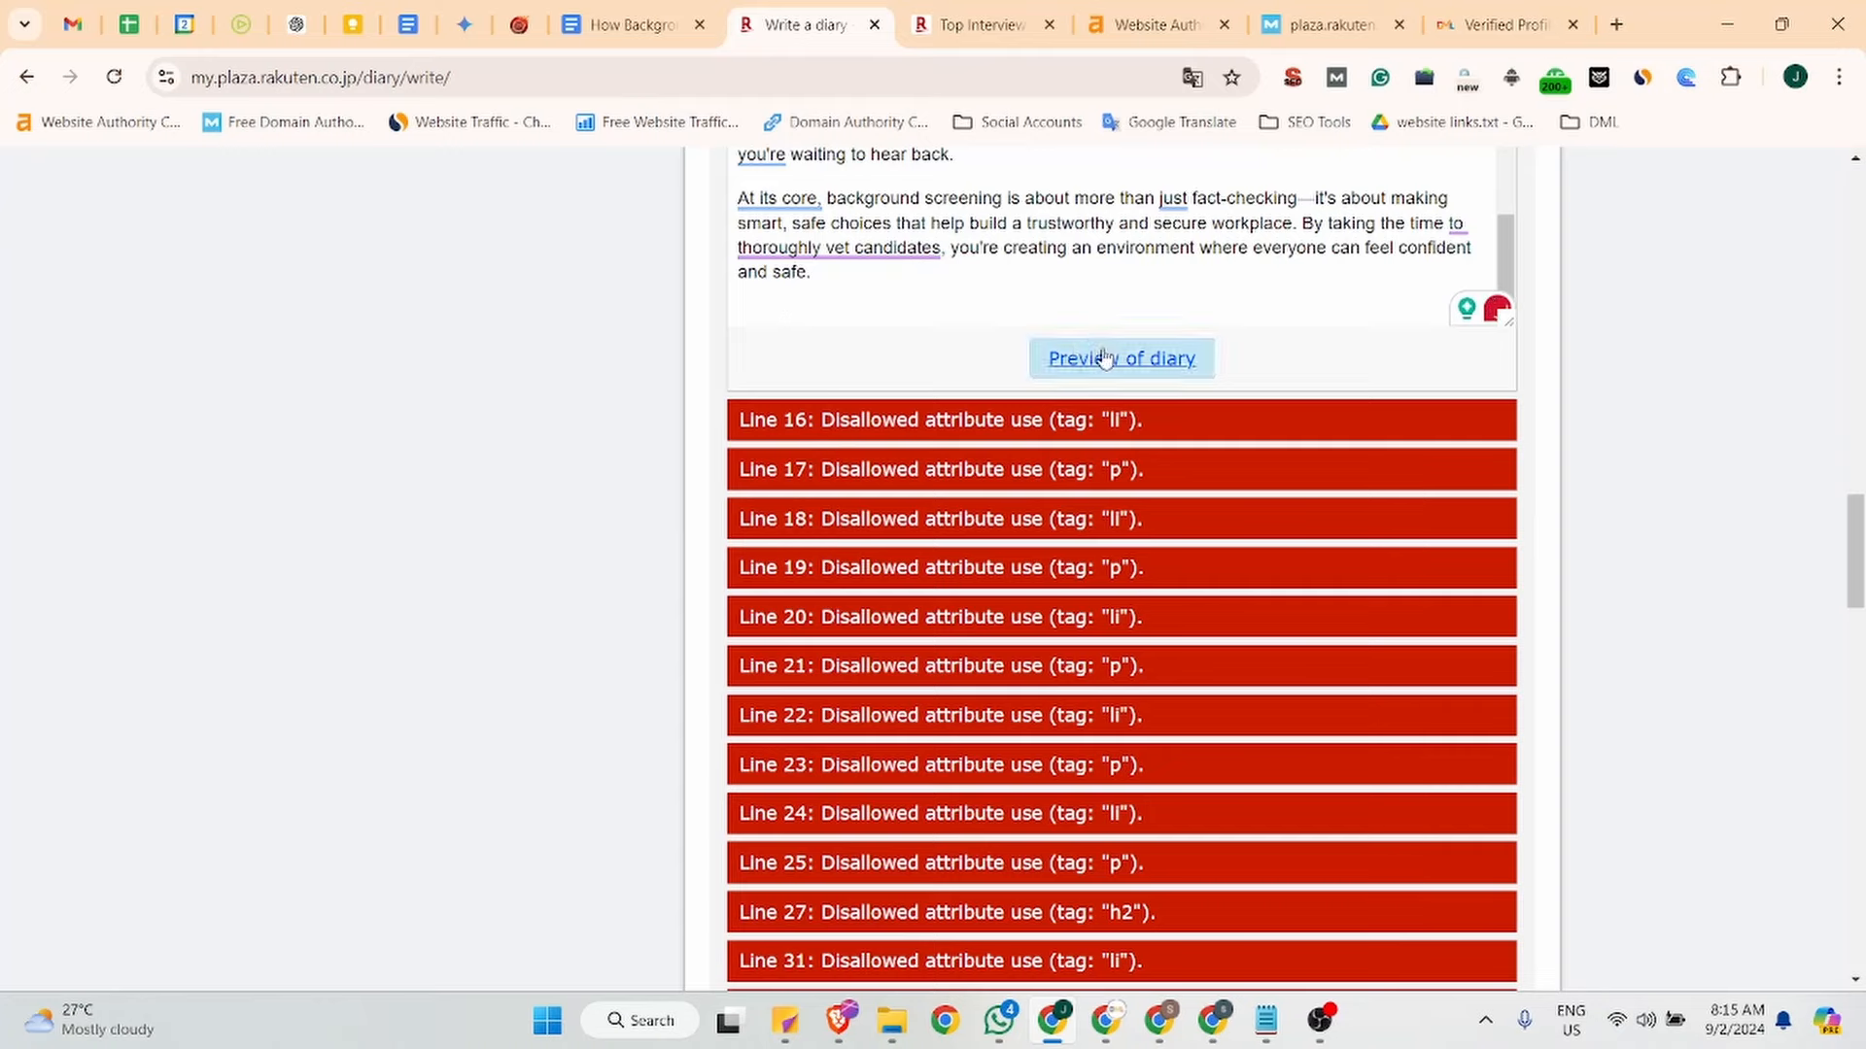
scroll(1123, 370, "down", 20)
scroll(1179, 766, "down", 1)
left_click(1208, 716)
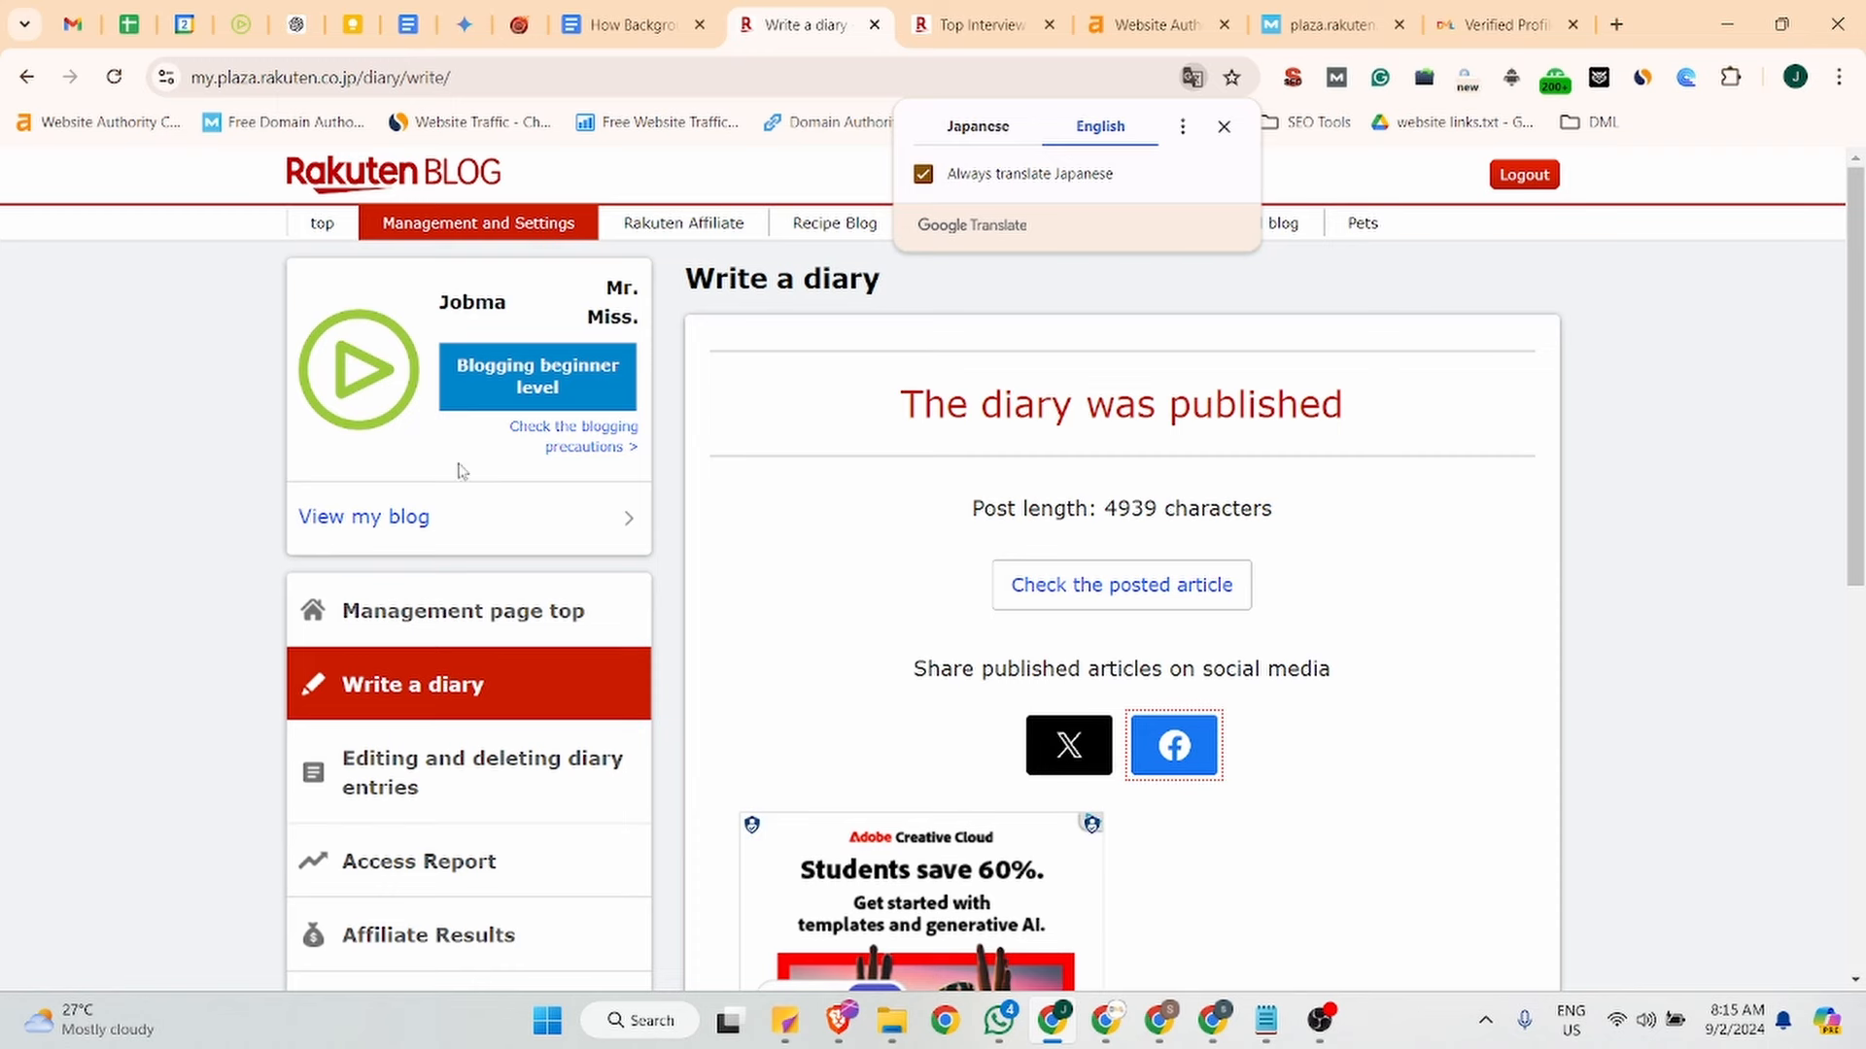
View the public Jobma blog and look up the background screening post in the new articles list and September 2024 archive.
left_click(367, 519)
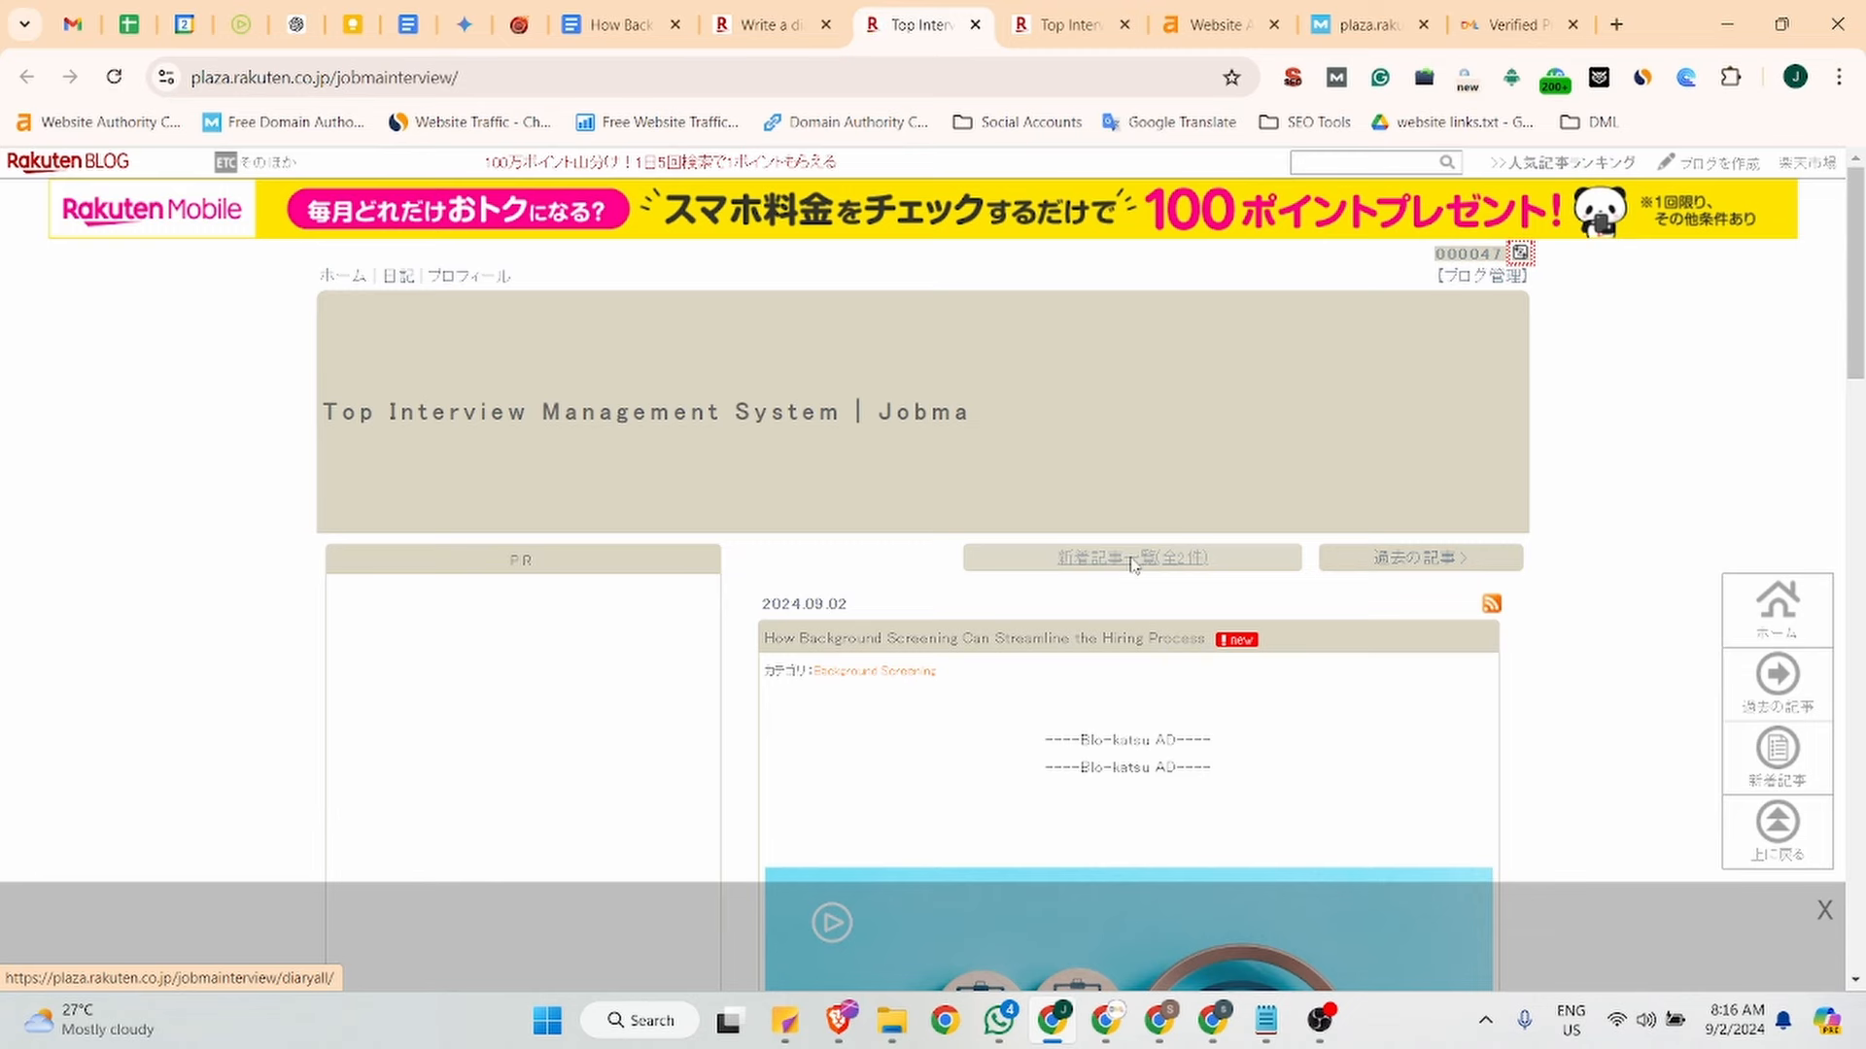
left_click(1186, 566)
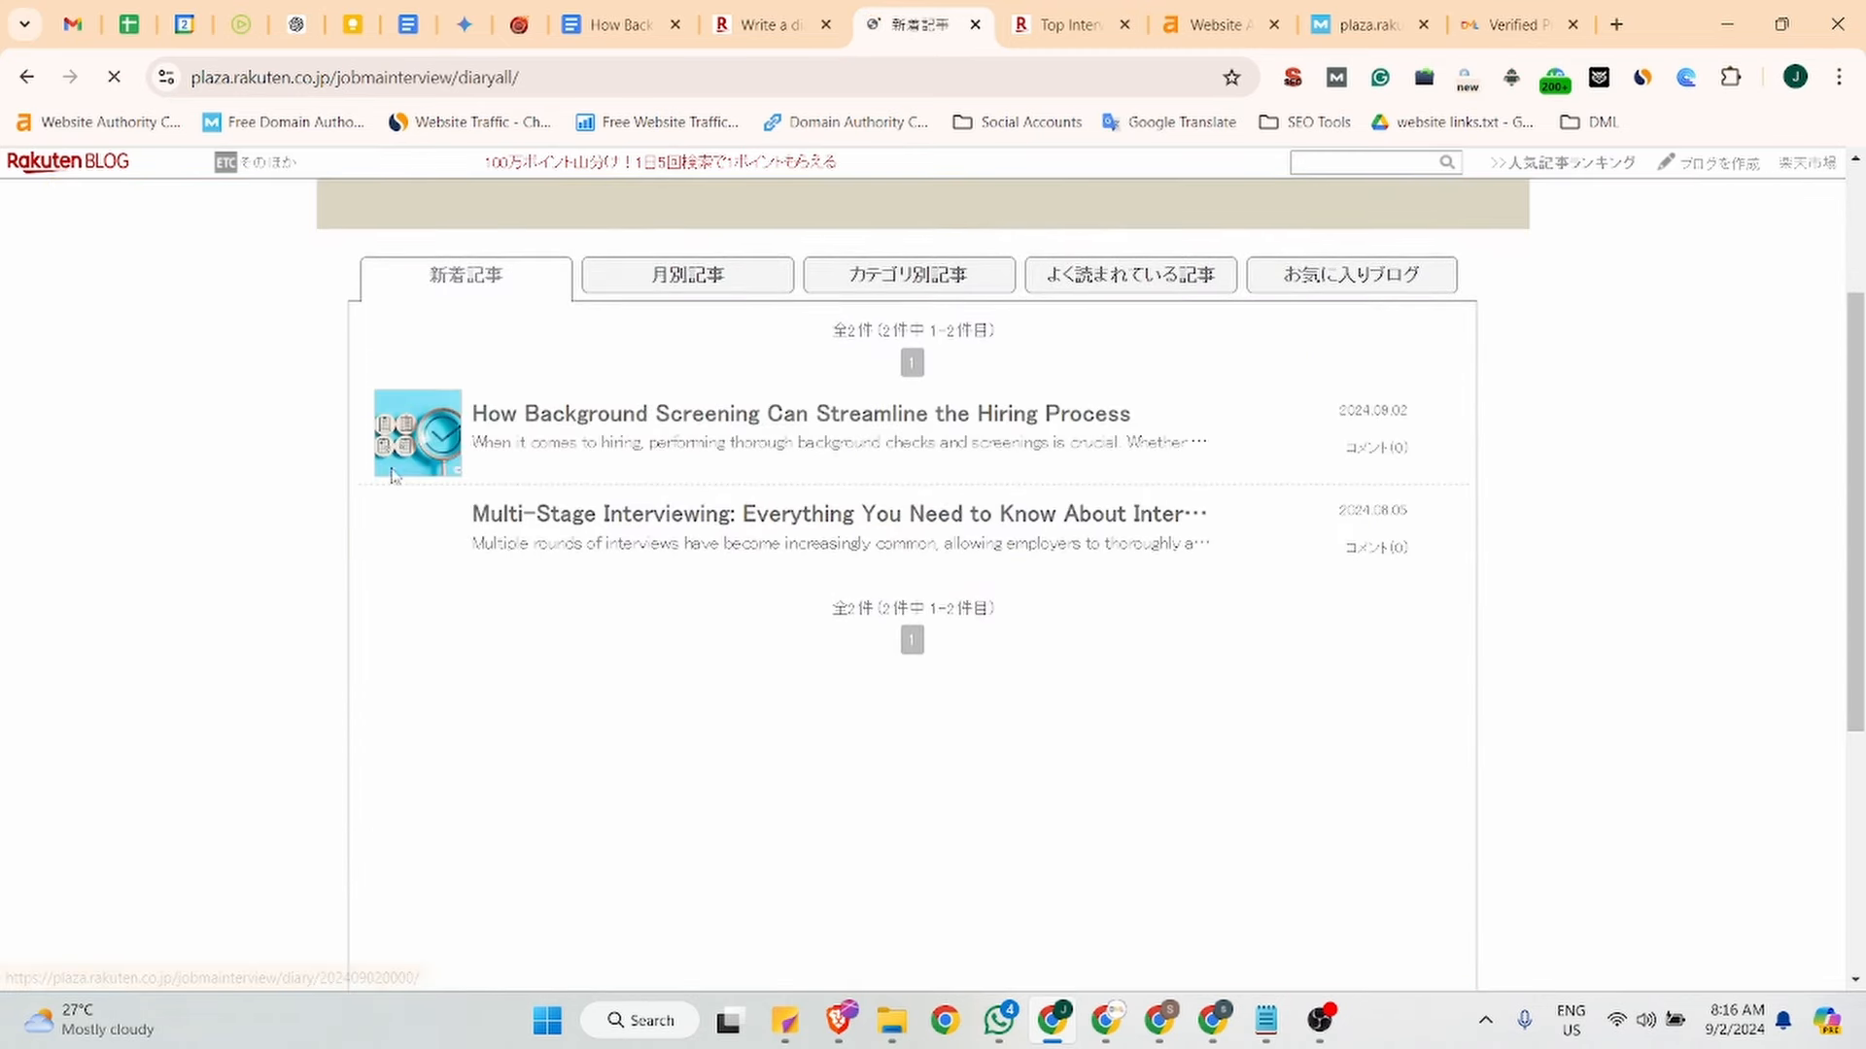
left_click(752, 413)
scroll(509, 601, "down", 3)
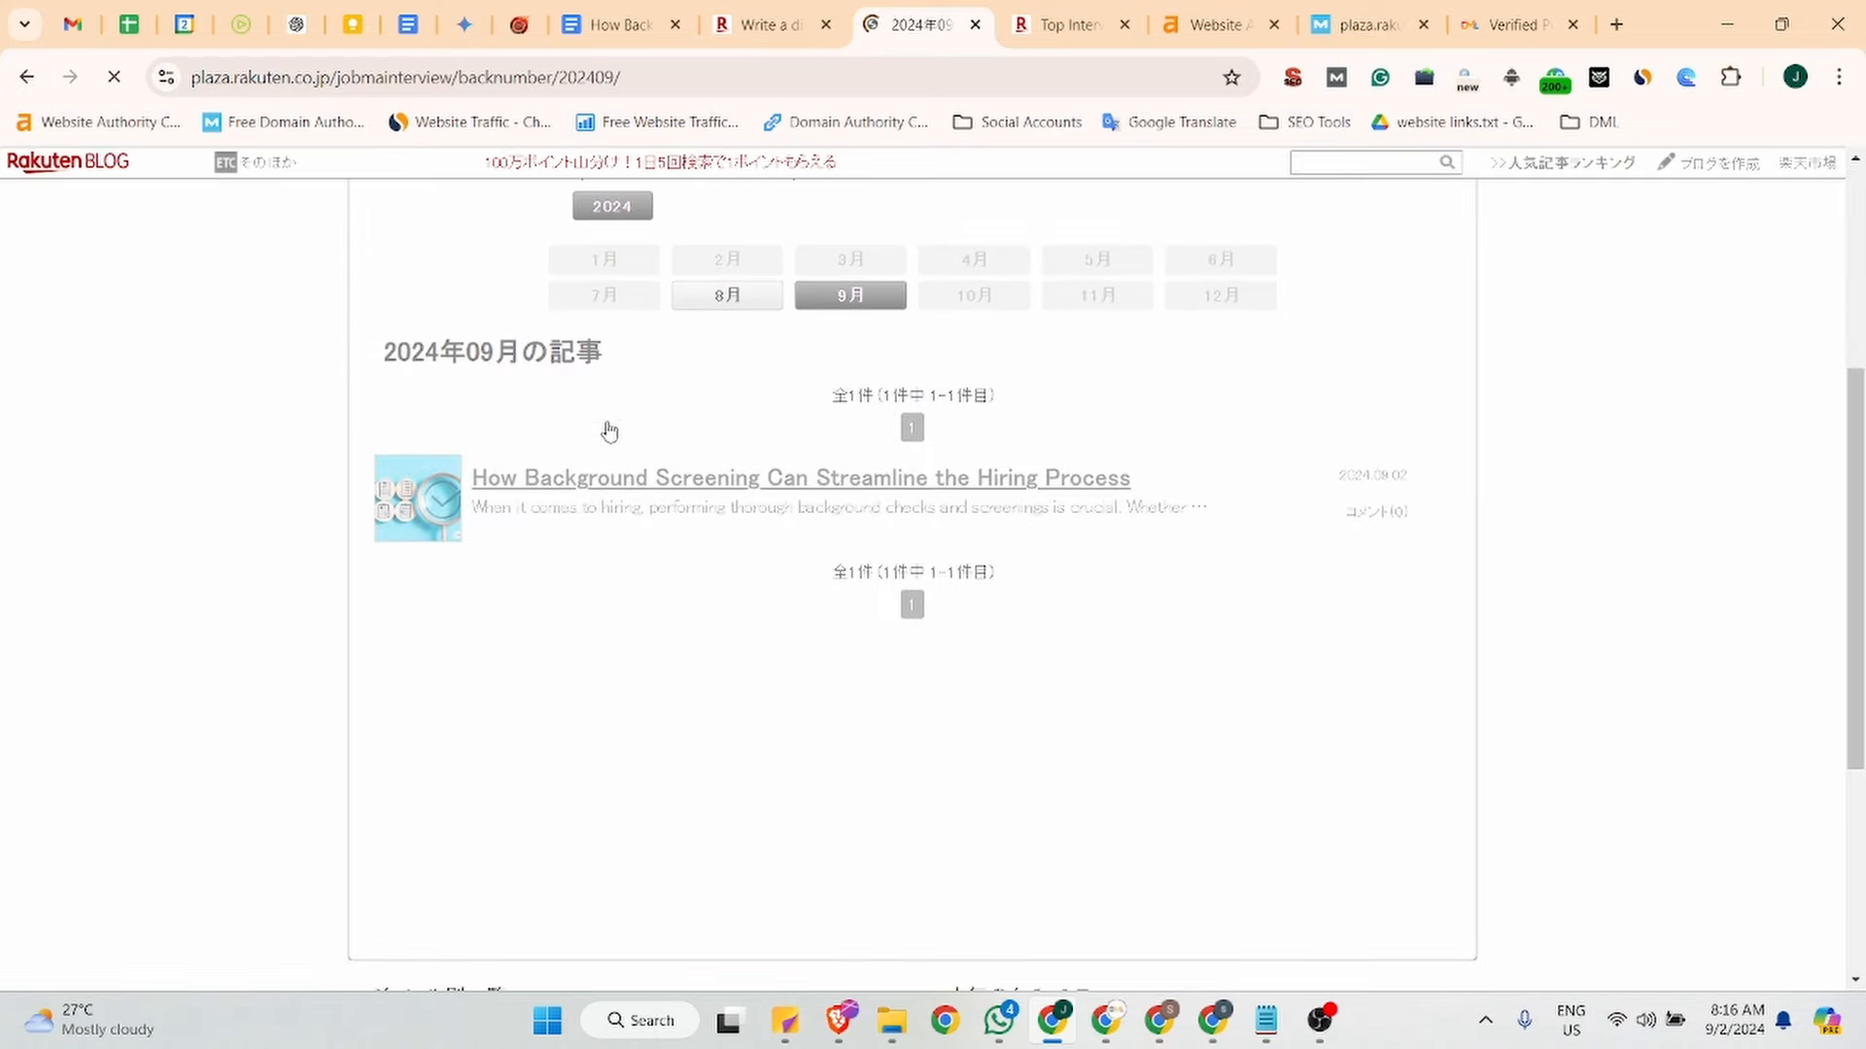
scroll(577, 488, "up", 2)
scroll(651, 692, "down", 2)
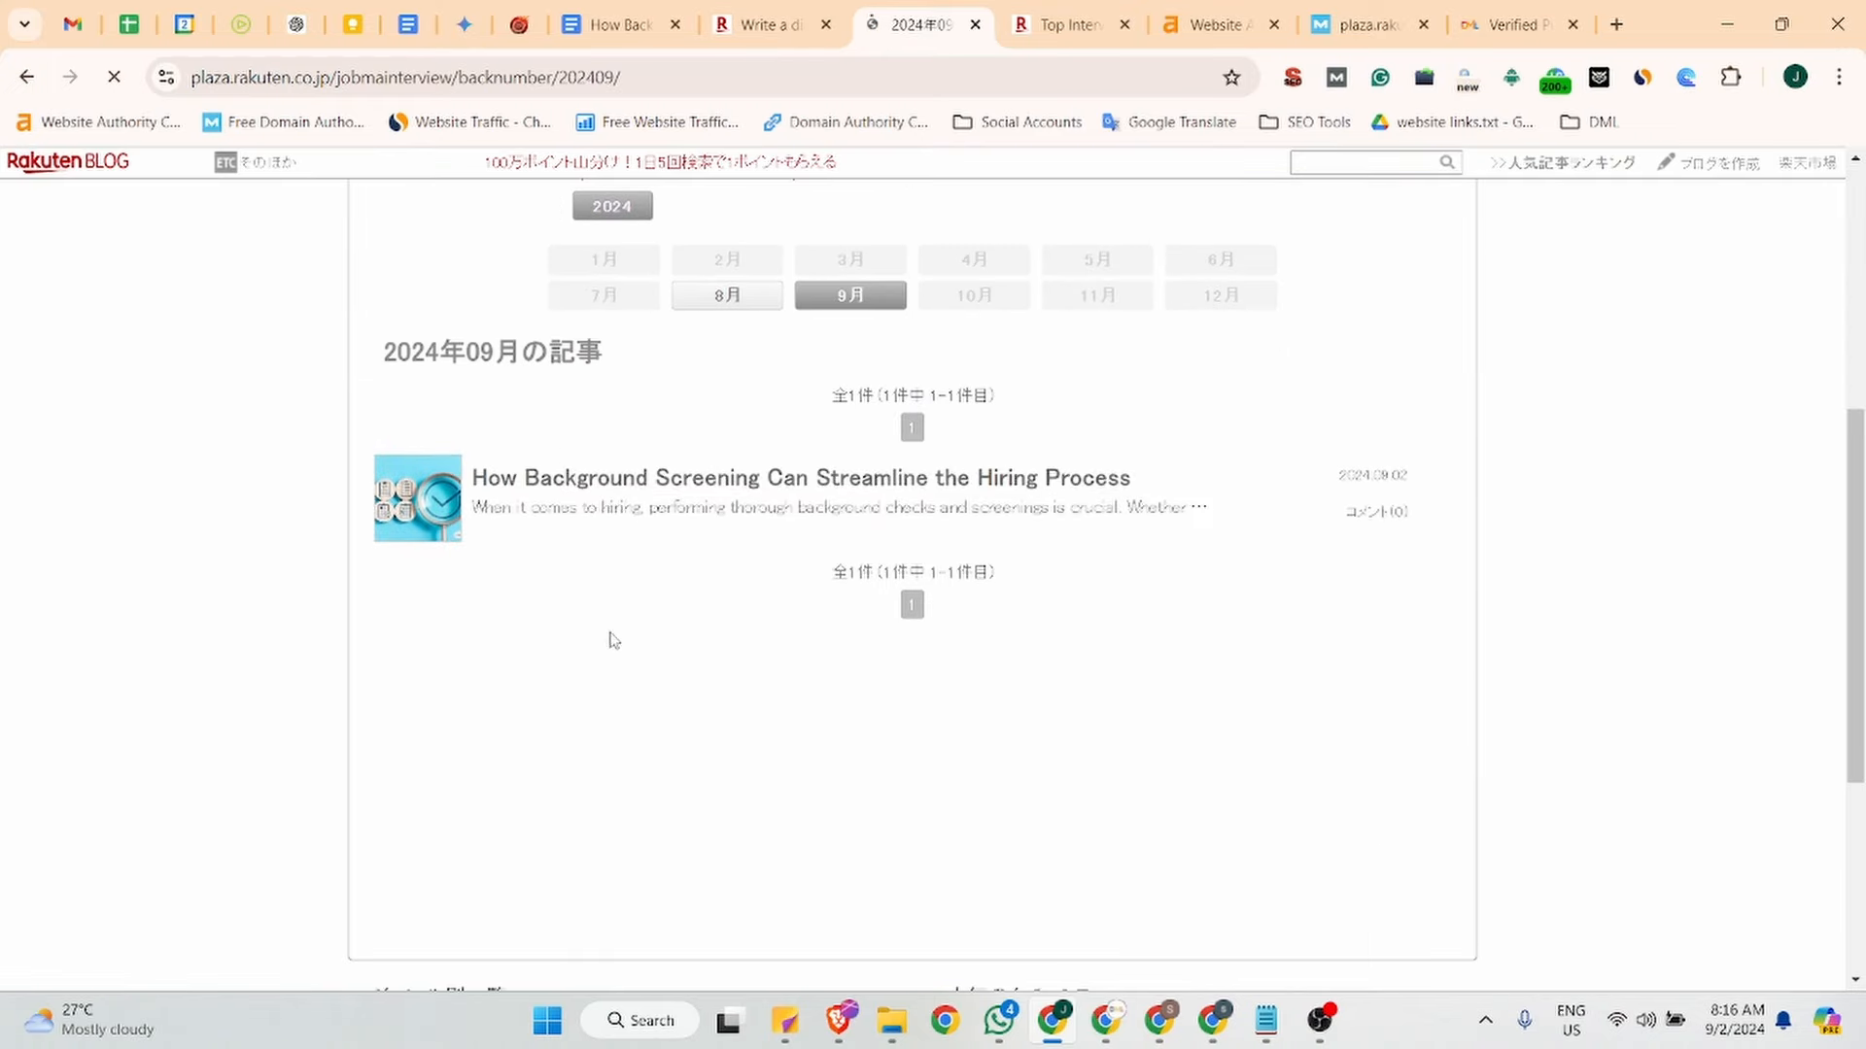
Open the published background screening post and inspect the HTML of its "background screening" link for the target address and attributes.
left_click(631, 482)
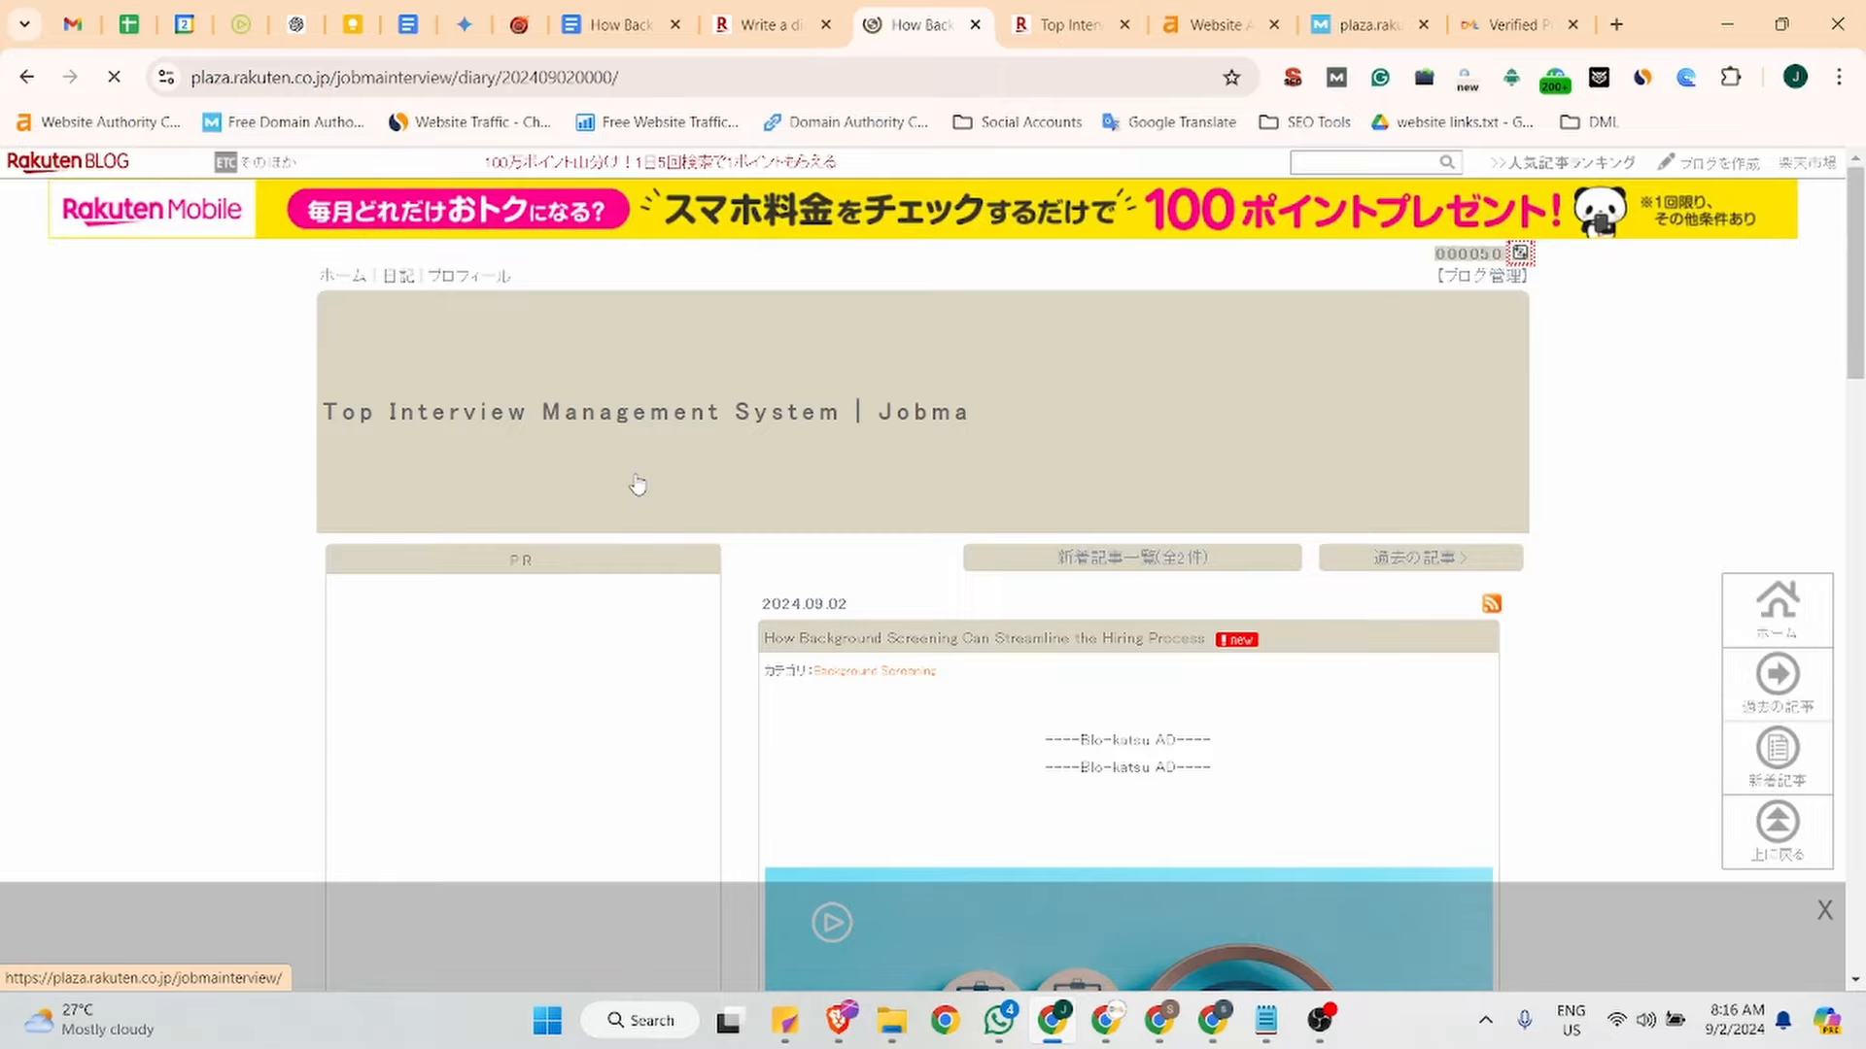
scroll(1012, 534, "down", 12)
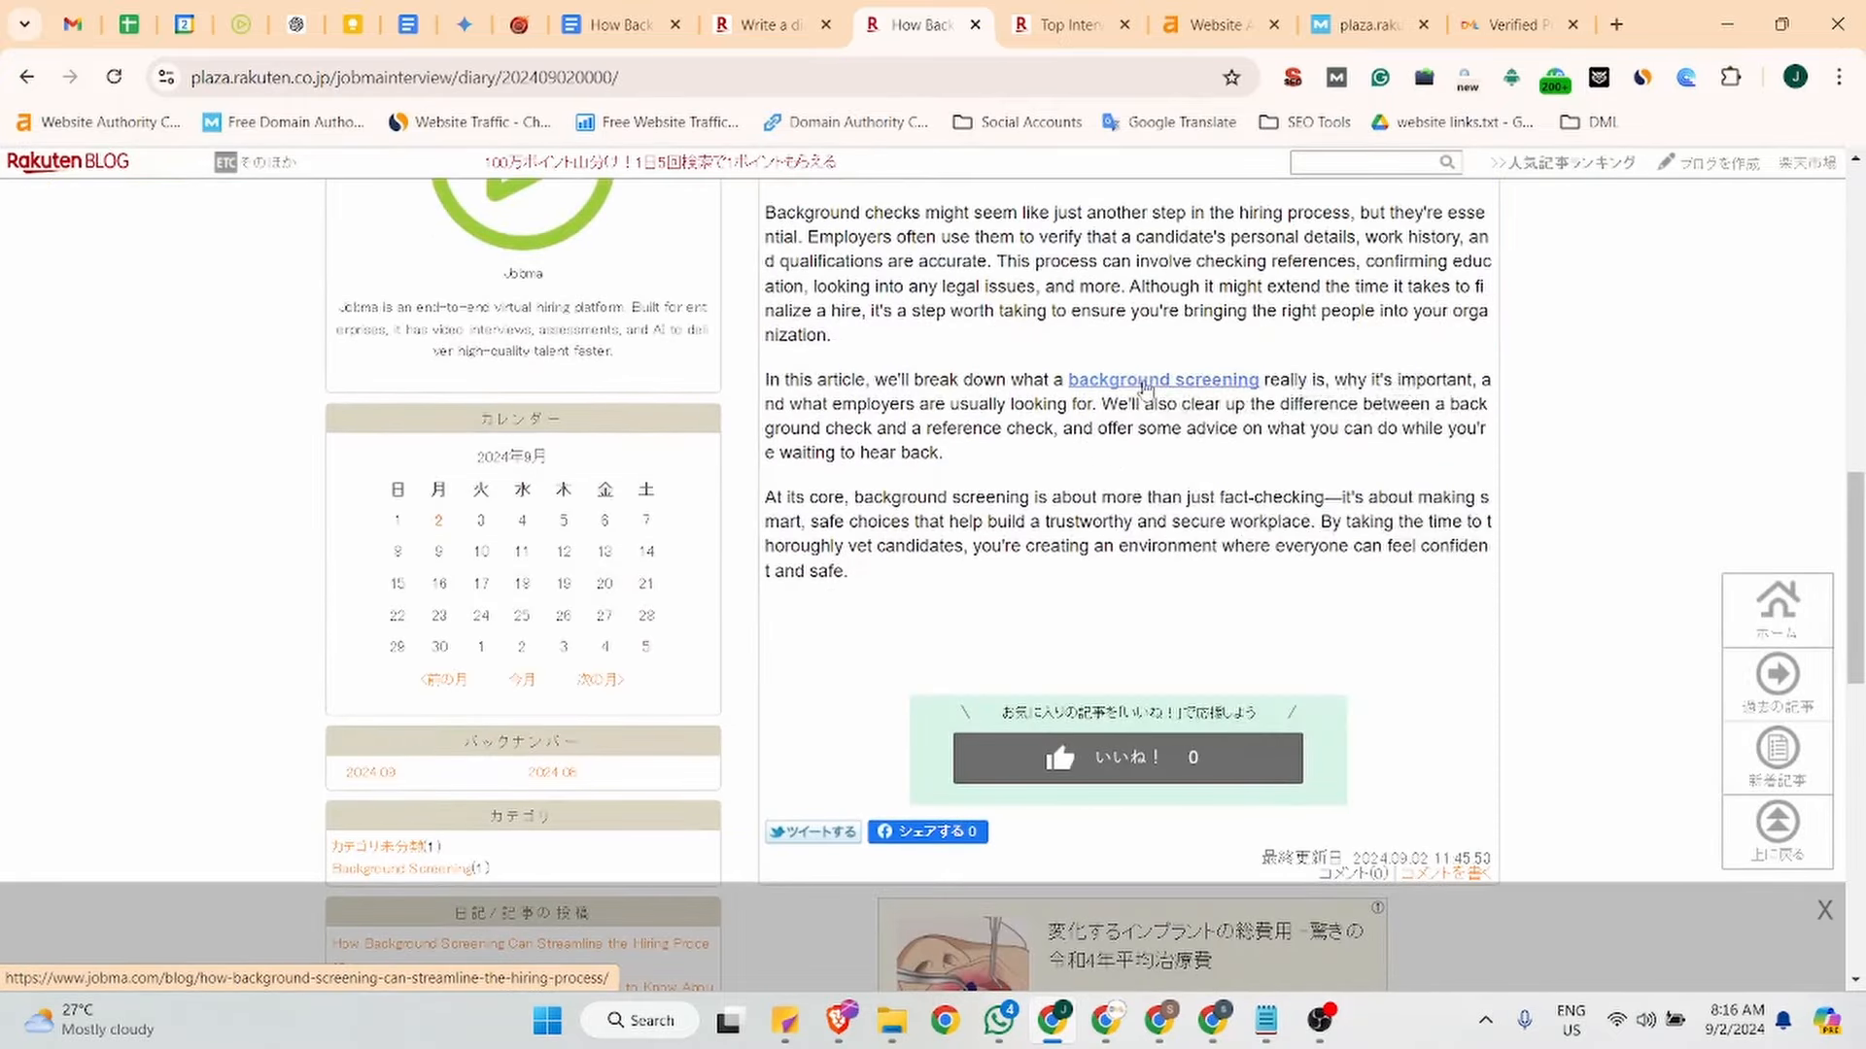
right_click(1144, 386)
left_click(1205, 708)
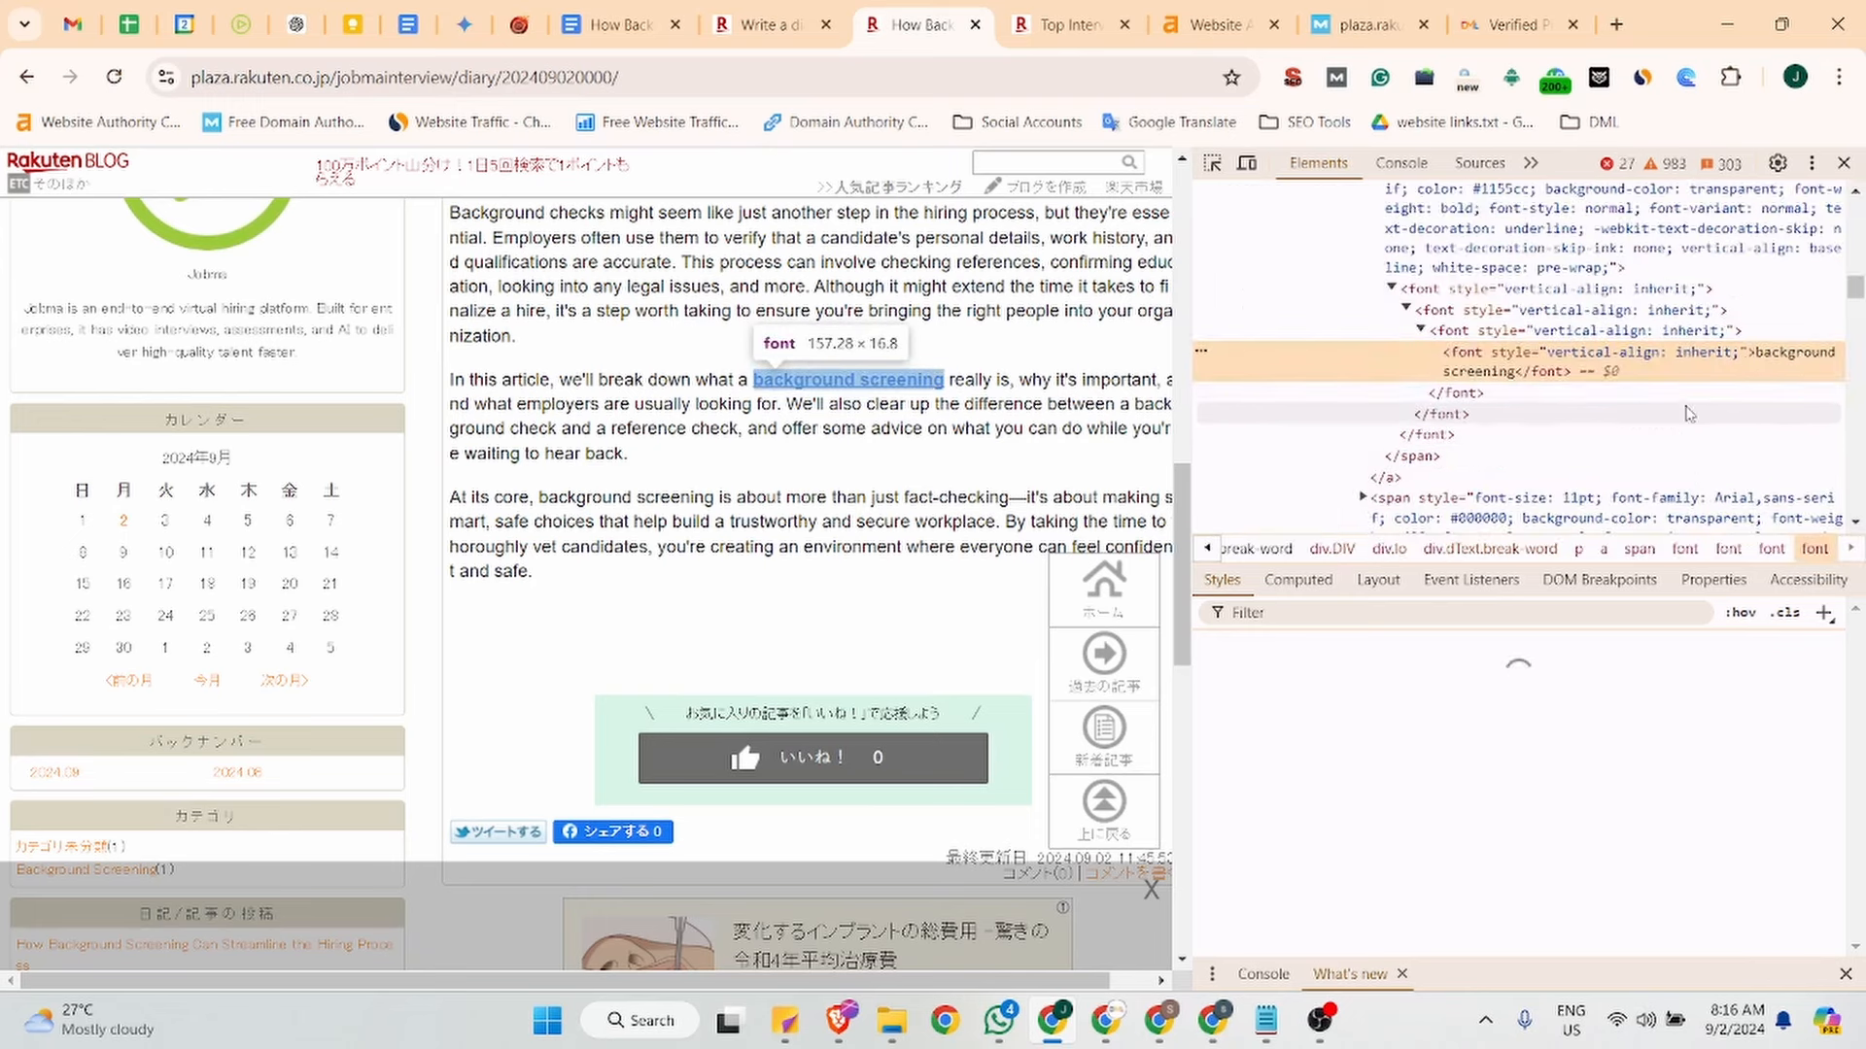
scroll(1597, 384, "up", 3)
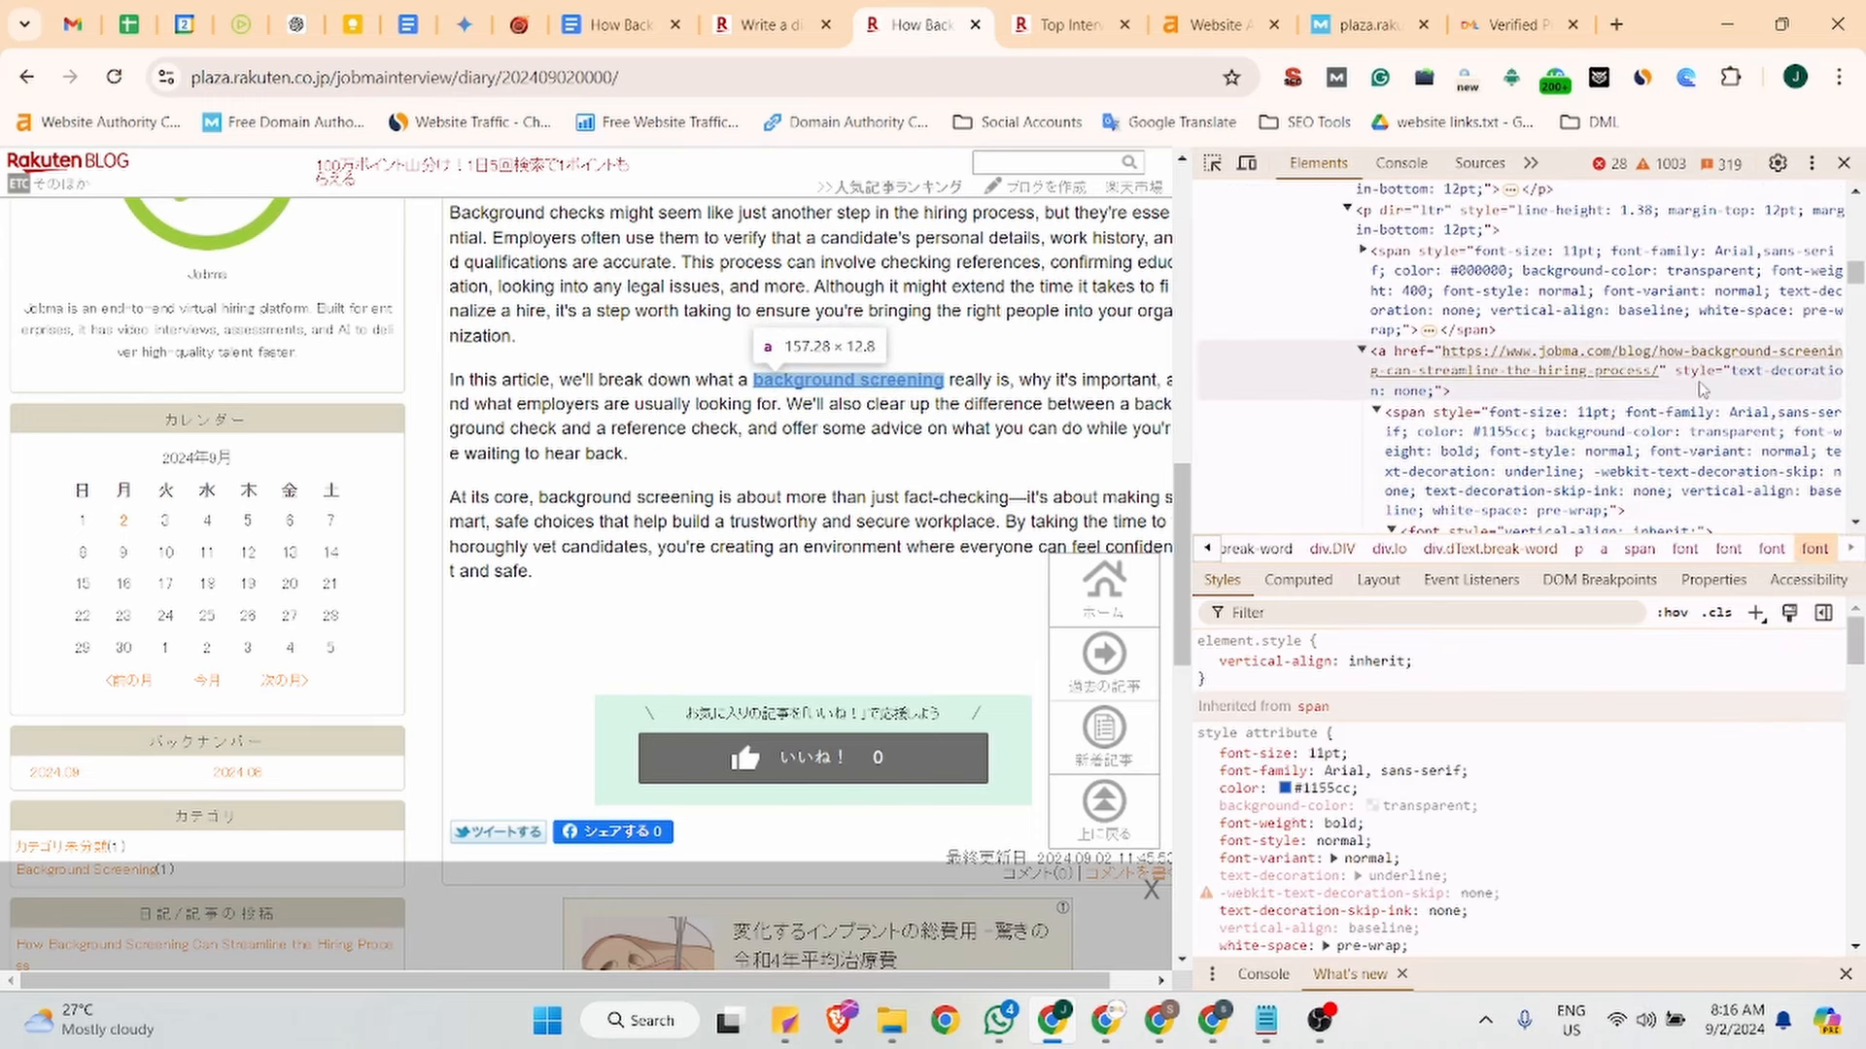
scroll(1701, 389, "down", 3)
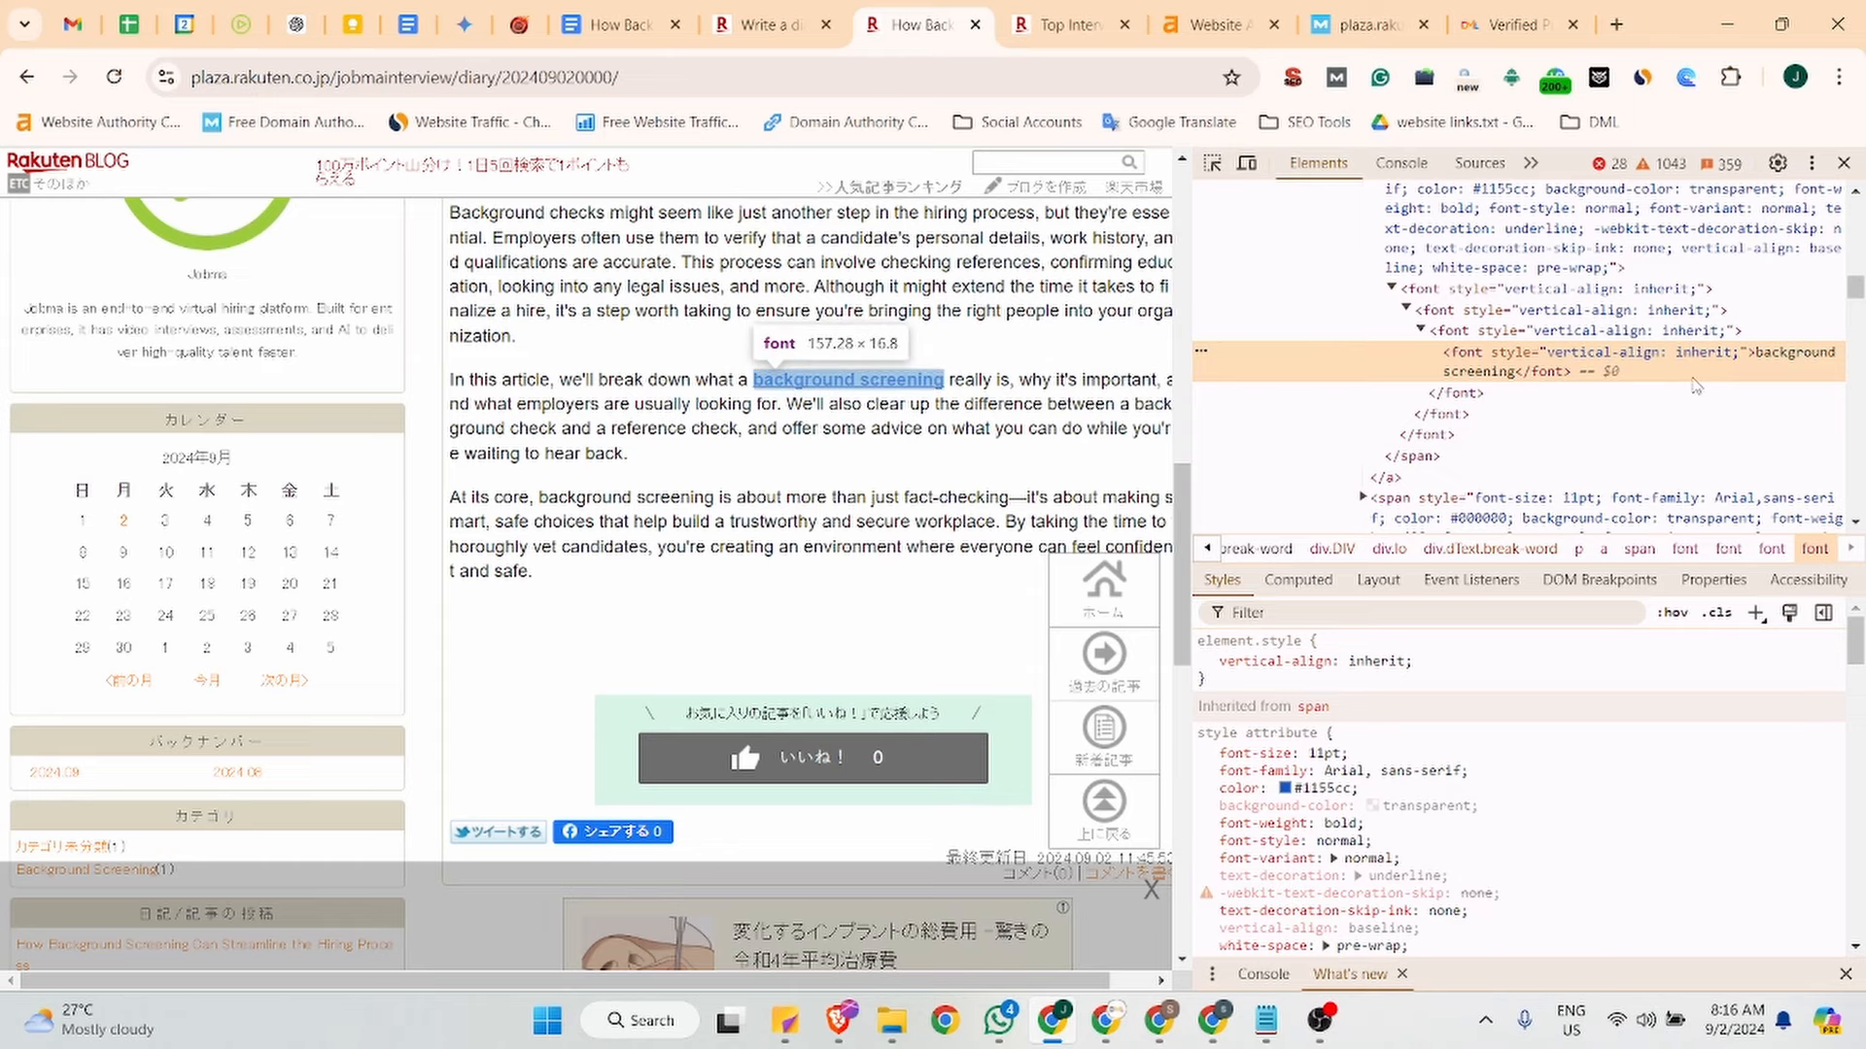
left_click(1844, 162)
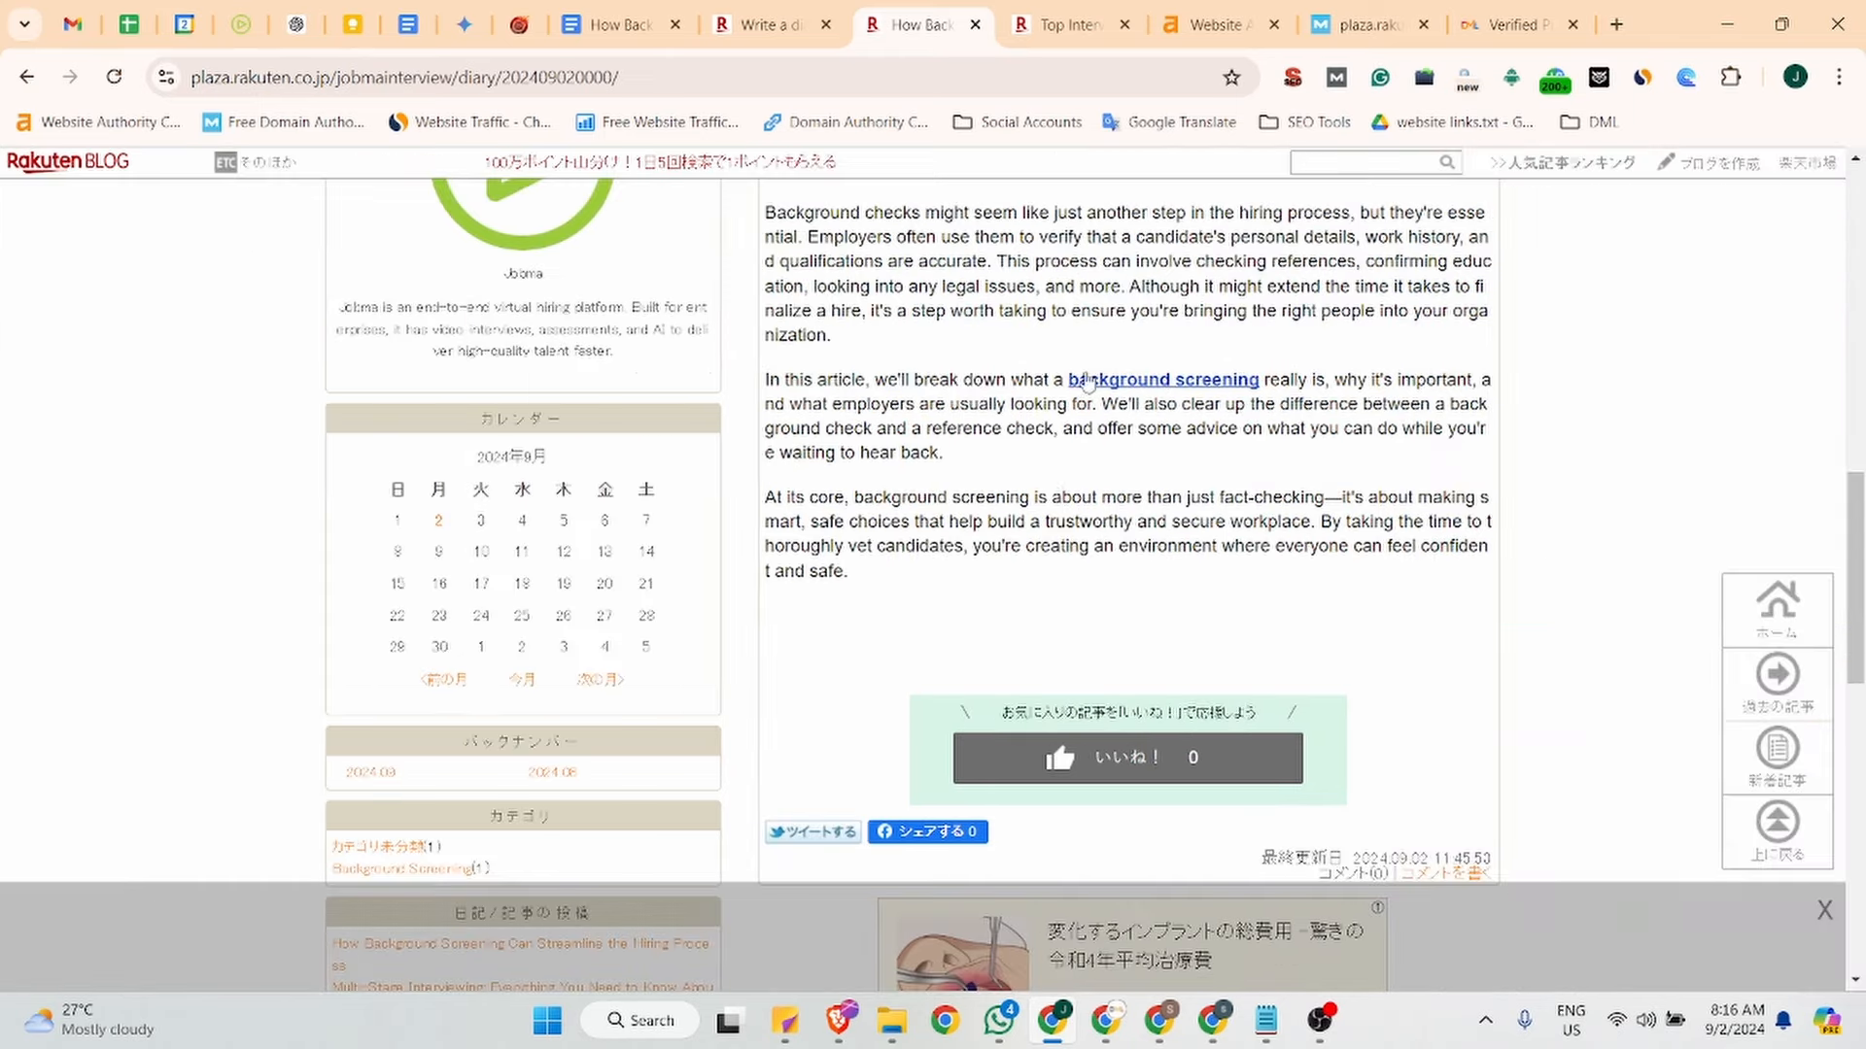
scroll(1040, 498, "up", 7)
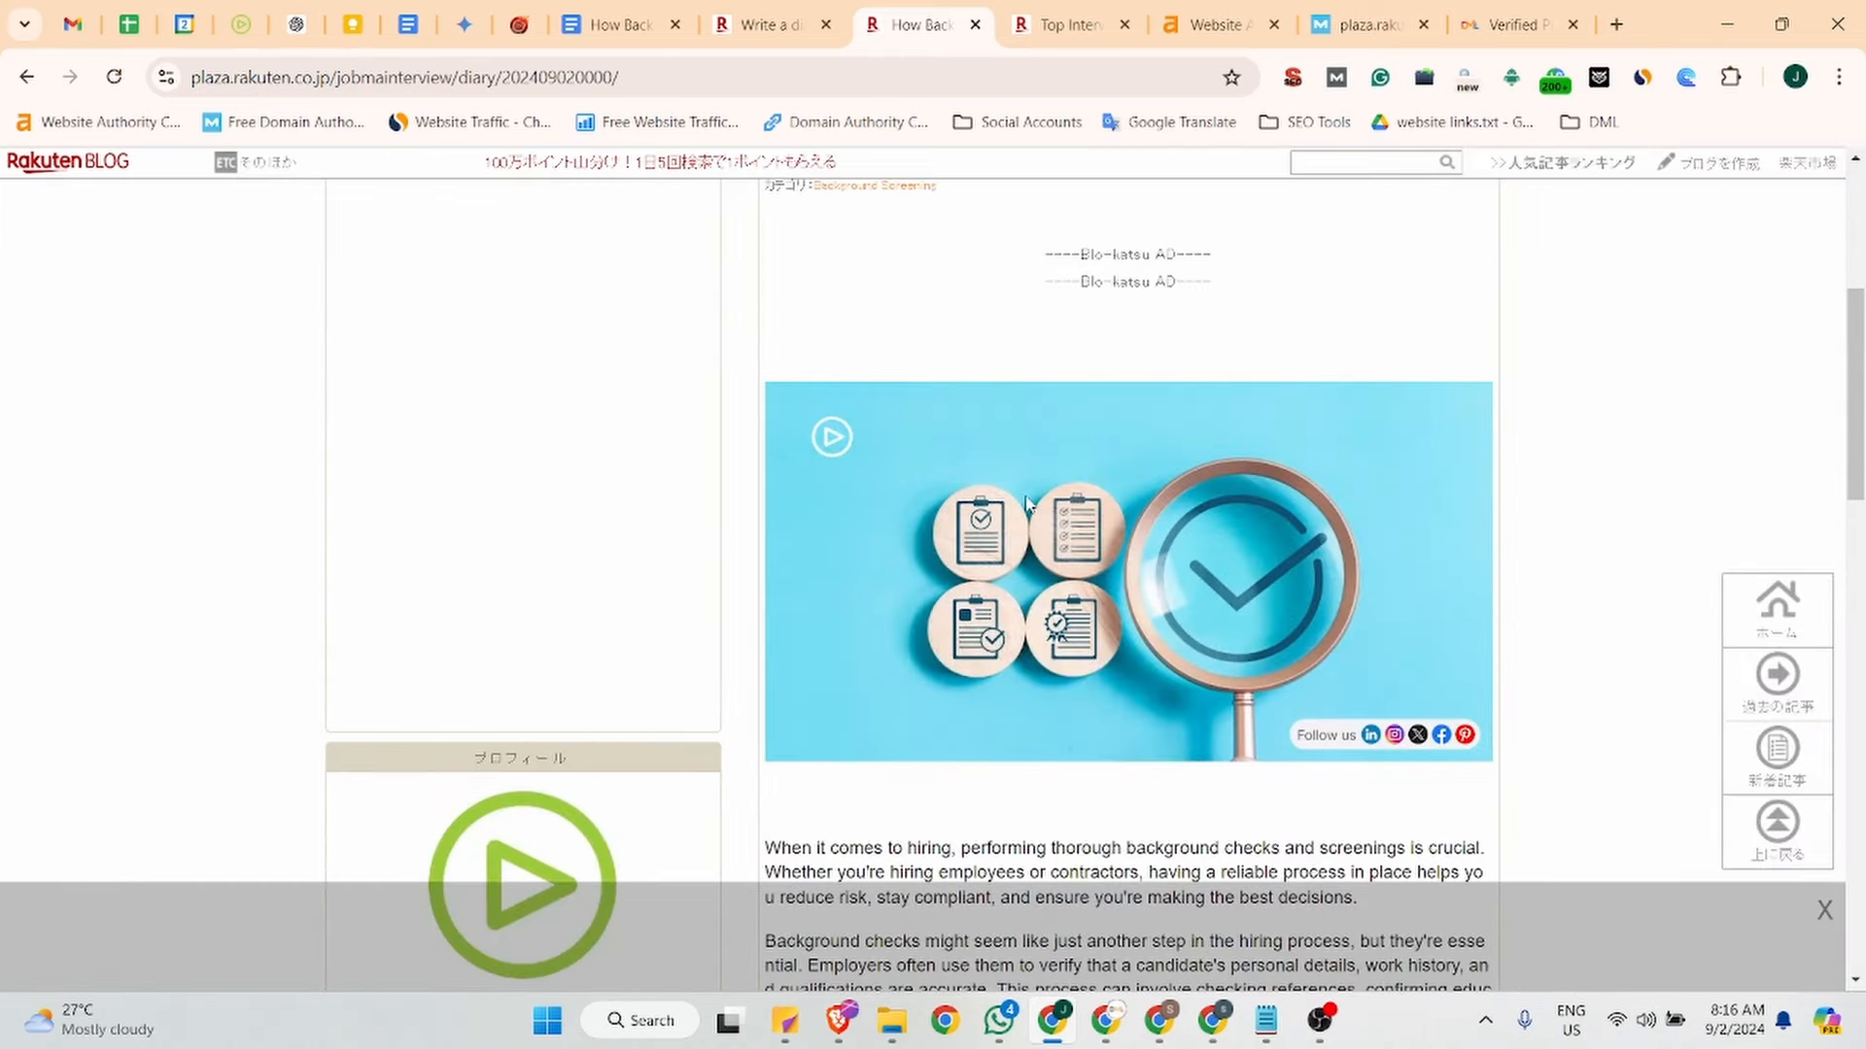